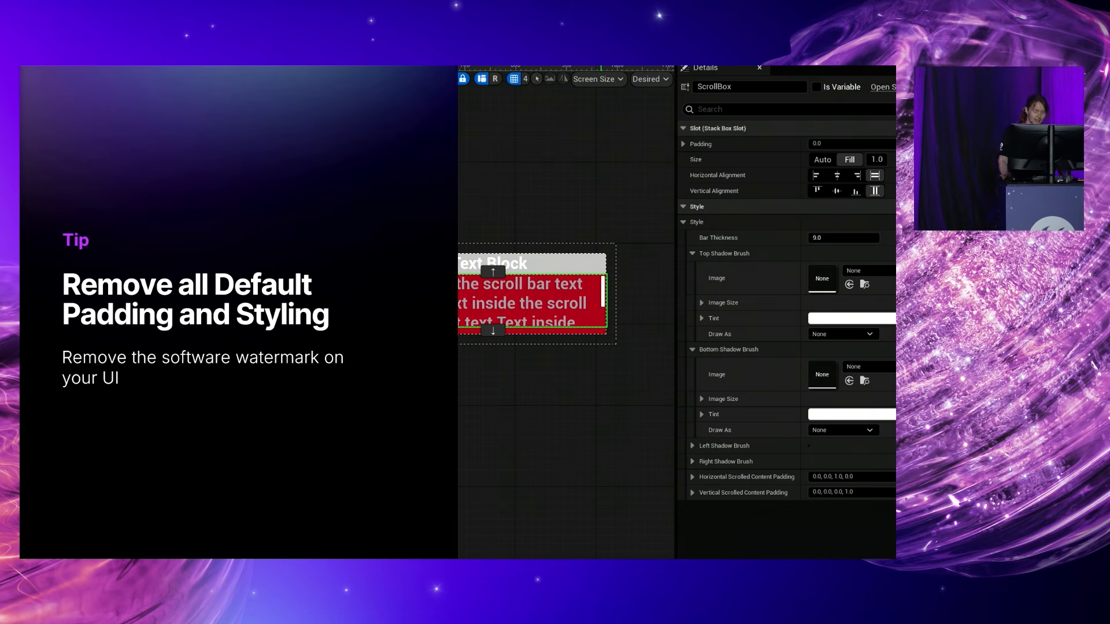
# Switch to the UIMaterialLab Unreal Editor and open the Defaults folder inside UnrealfestBali_Temp in the project content.
pyautogui.hotkey('alt', 'Tab')
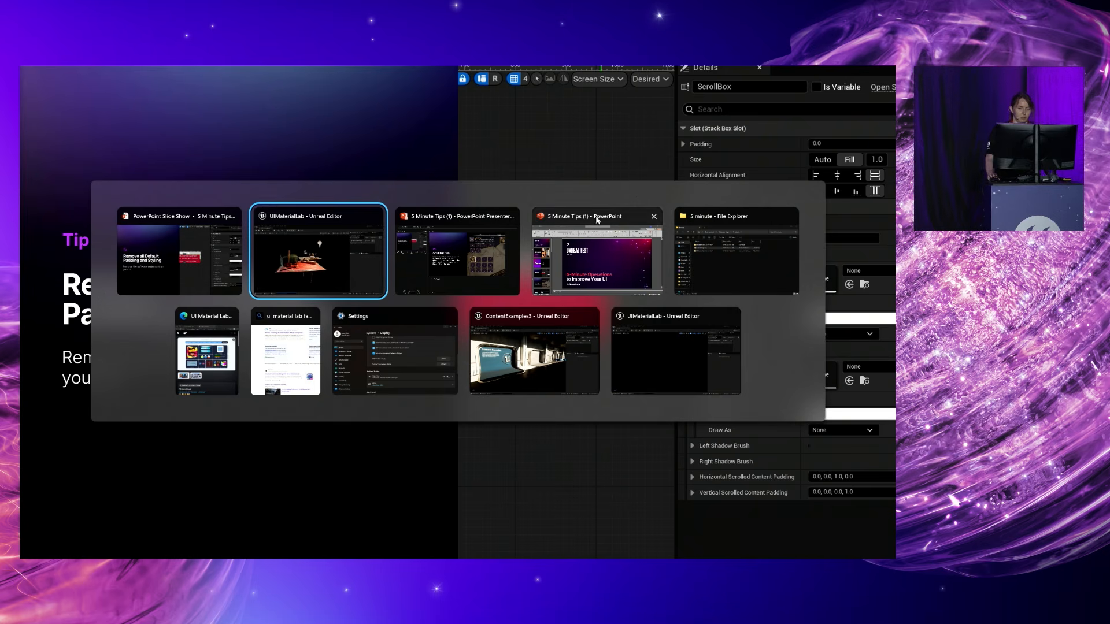
pyautogui.click(307, 279)
pyautogui.click(29, 587)
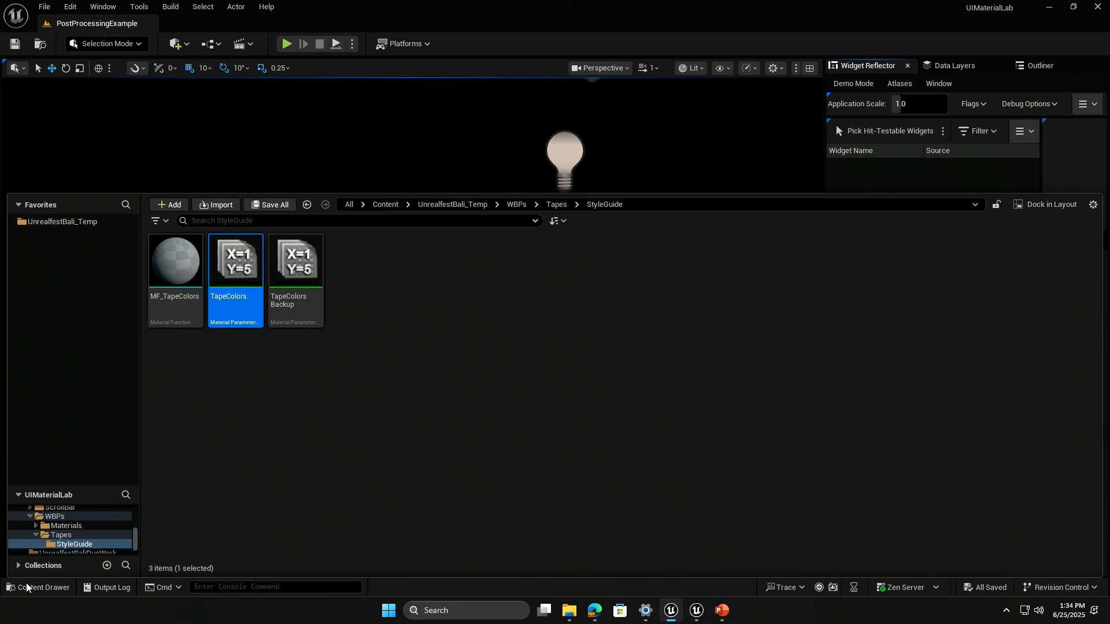
pyautogui.click(452, 204)
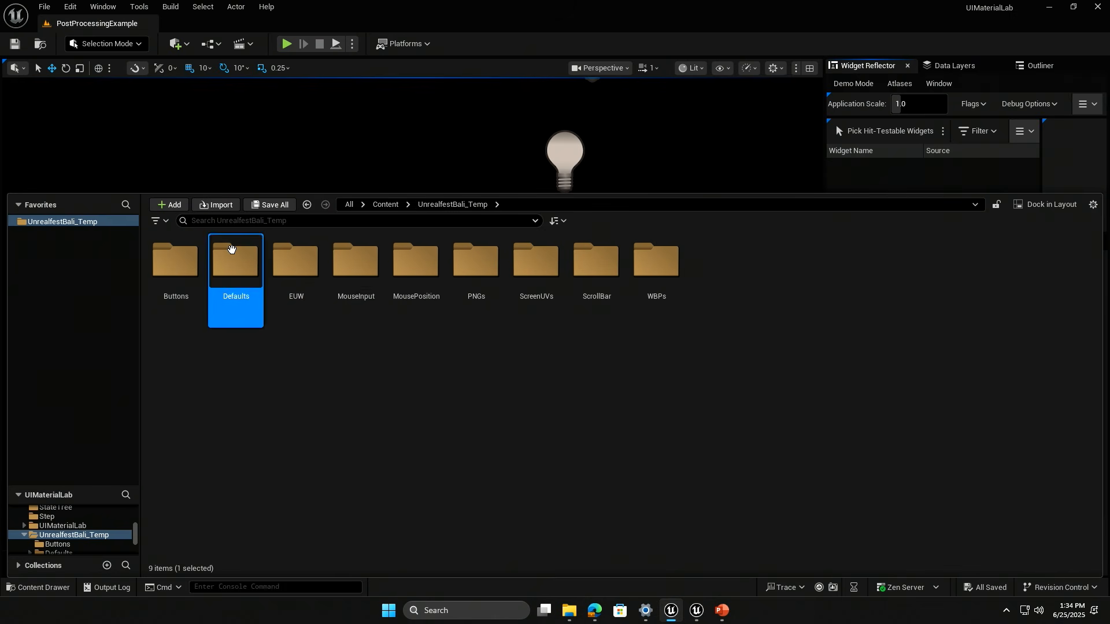
pyautogui.doubleClick(231, 254)
# Run the EUW Defaults editor utility widget from the Defaults folder.
pyautogui.click(292, 255)
pyautogui.rightClick(291, 240)
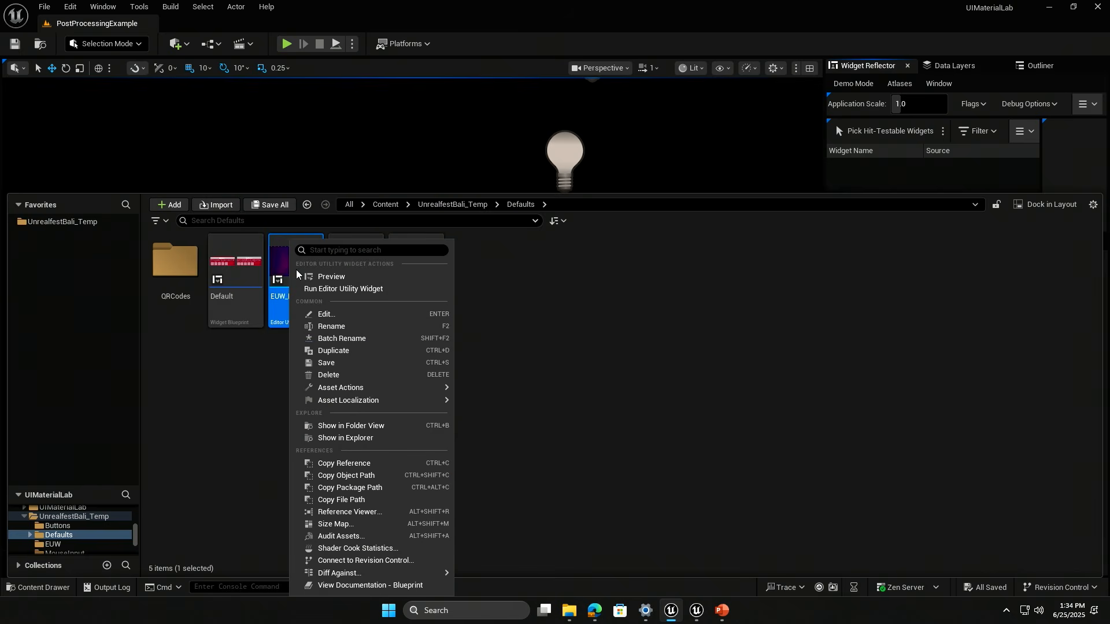
pyautogui.click(335, 289)
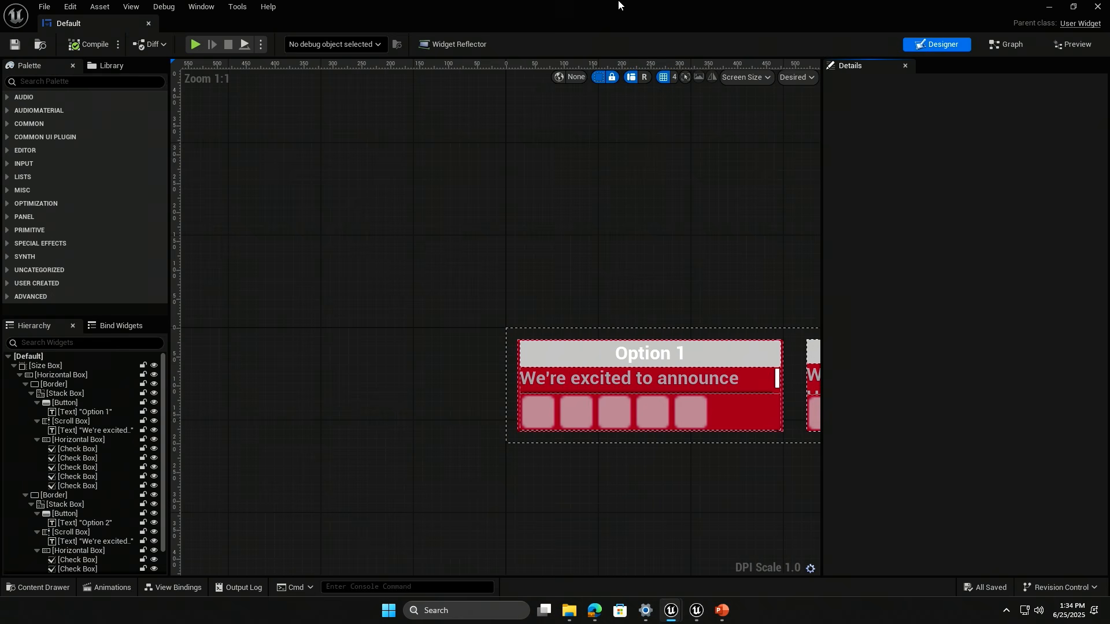
# Resize the Default widget blueprint window to leave the EUW Defaults panel uncovered, and switch the blueprint to Preview mode.
pyautogui.moveTo(386, 33)
pyautogui.mouseDown()
pyautogui.moveTo(405, 67)
pyautogui.moveTo(399, 23)
pyautogui.mouseUp()
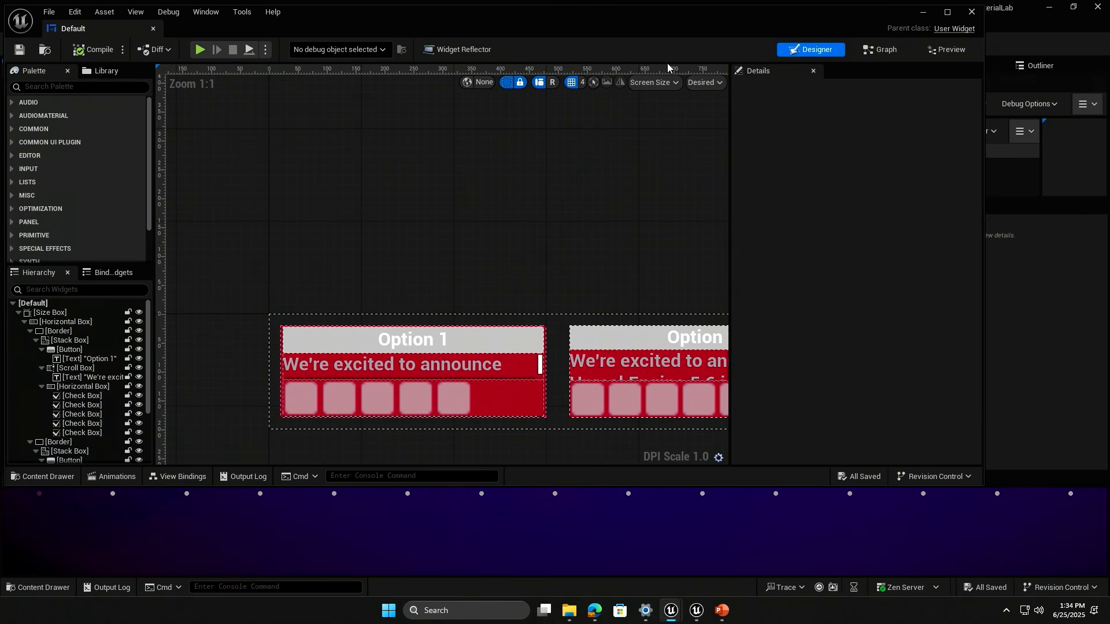
pyautogui.moveTo(984, 487); pyautogui.dragTo(1058, 437)
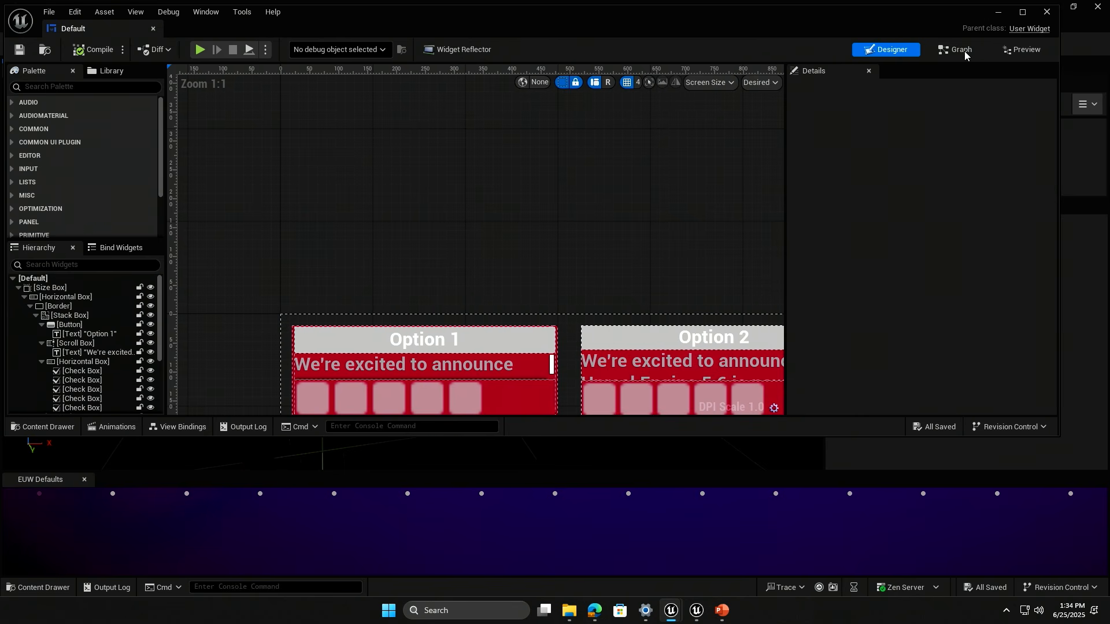
pyautogui.click(1023, 51)
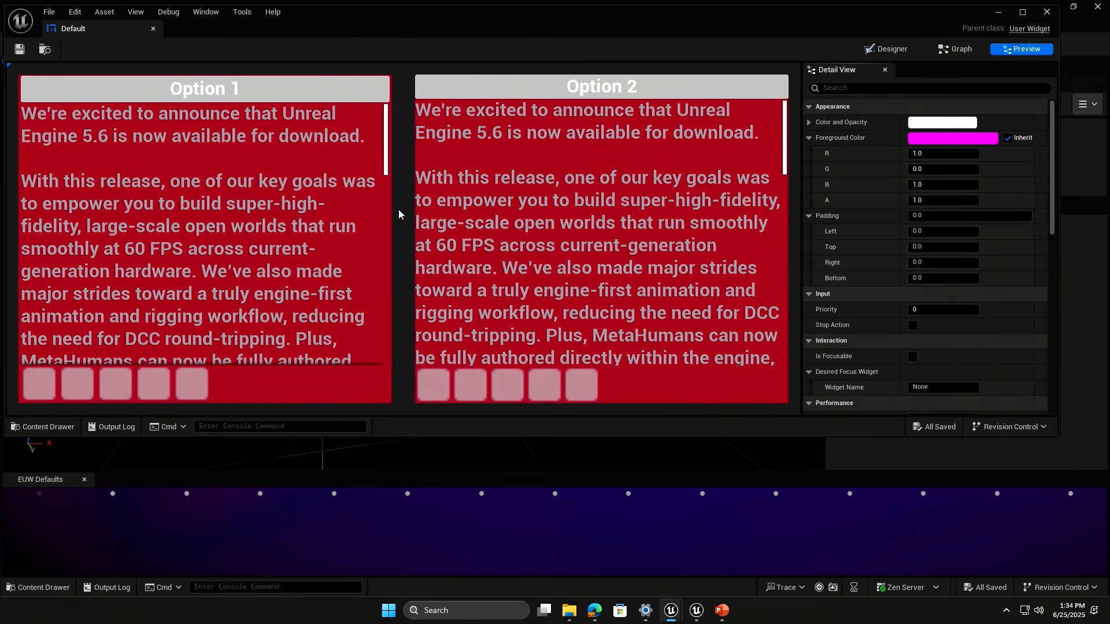
# Scroll both option texts and tick Option 1's second to fourth check boxes and Option 2's third and fourth.
pyautogui.scroll(-2, 196, 262)
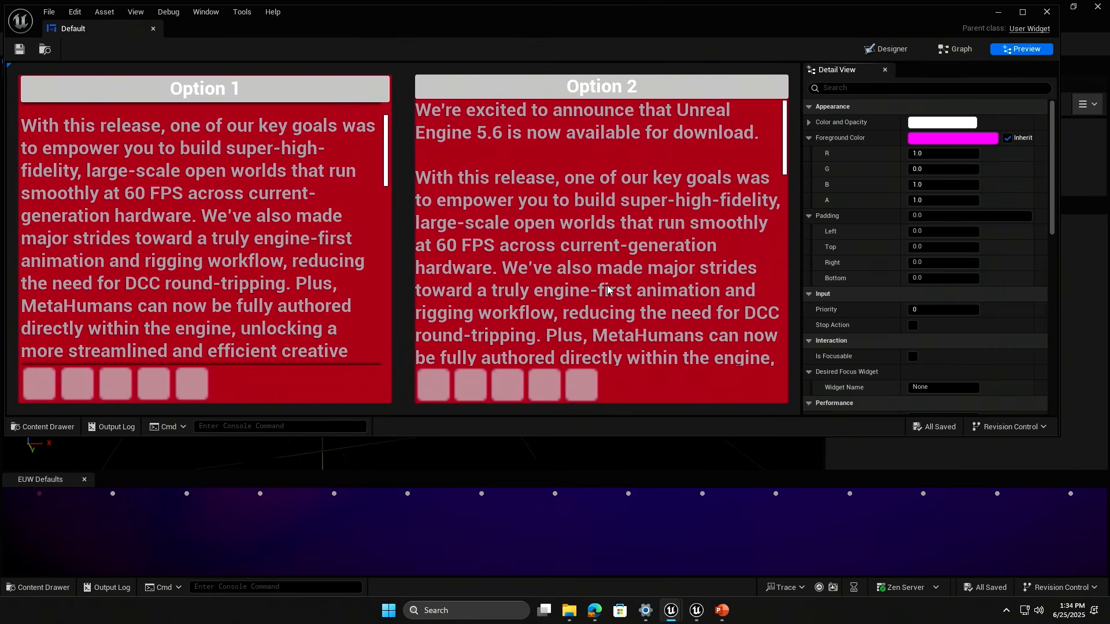
pyautogui.scroll(-5, 609, 289)
pyautogui.scroll(-1, 191, 214)
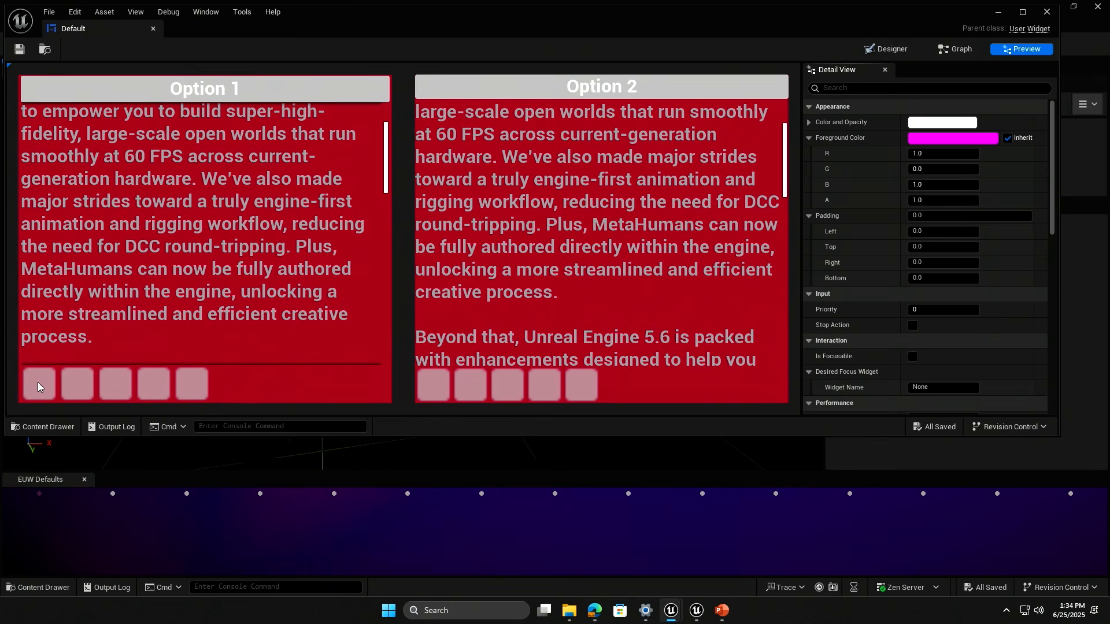
pyautogui.click(77, 385)
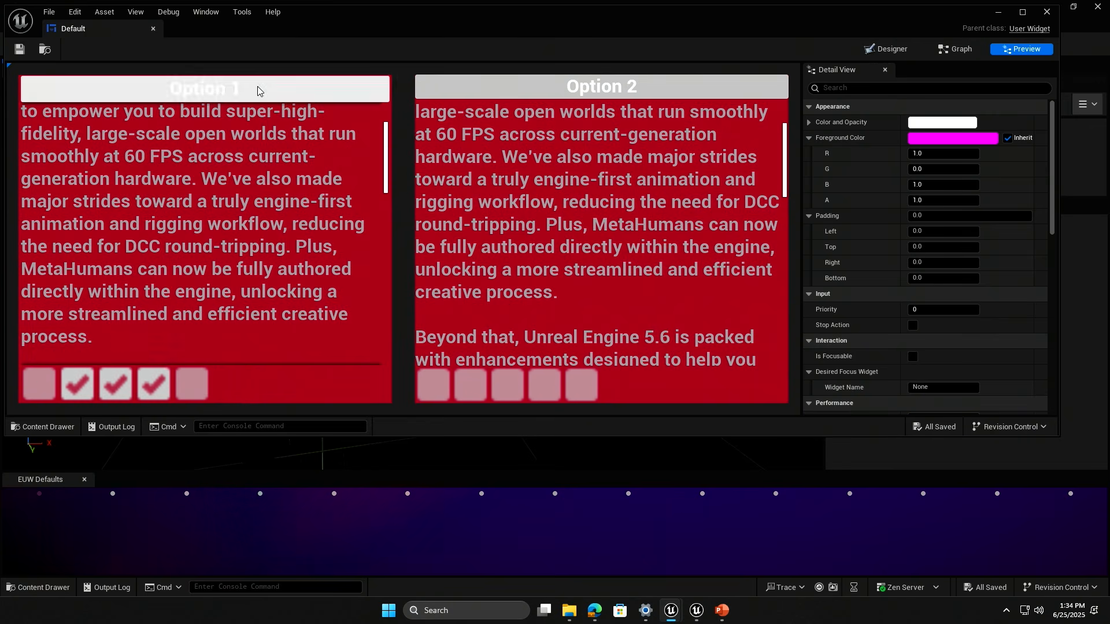
pyautogui.click(544, 385)
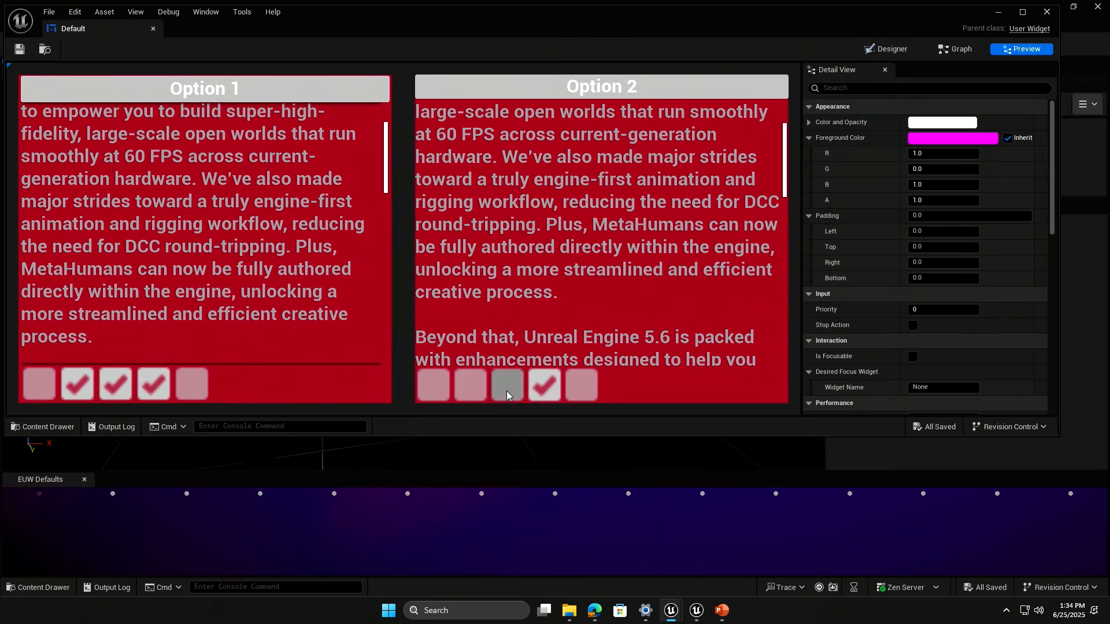
pyautogui.click(508, 385)
# Compare the scroll box shadows and header buttons of Option 1 and Option 2 by scrolling both texts and testing Option 2's button.
pyautogui.scroll(-2, 610, 217)
pyautogui.scroll(1, 602, 266)
pyautogui.scroll(-2, 590, 255)
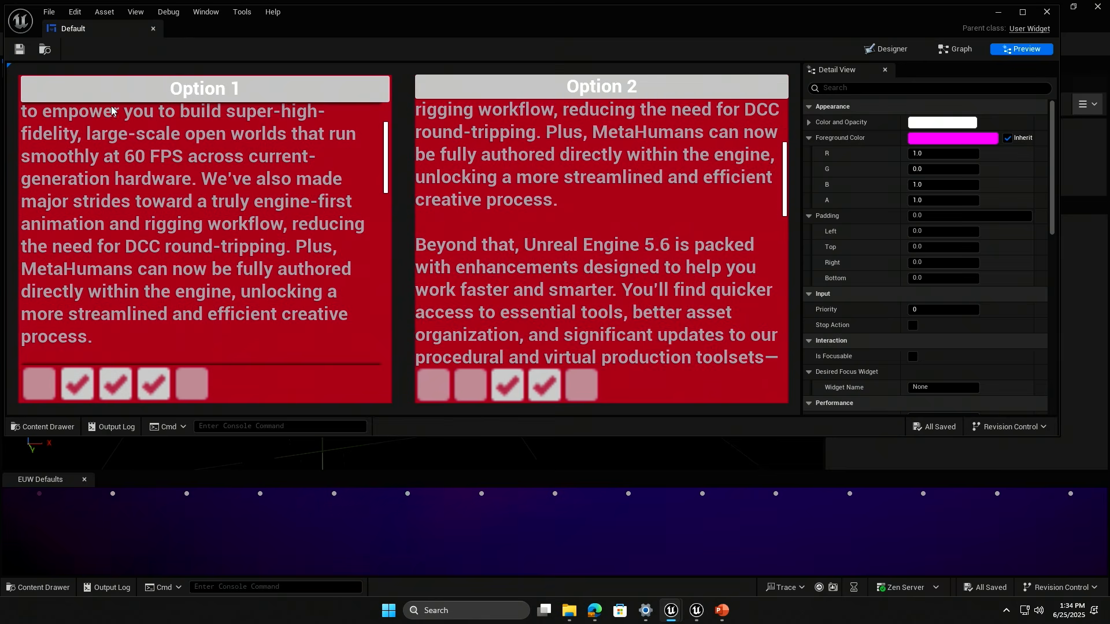
pyautogui.scroll(-2, 203, 256)
pyautogui.scroll(2, 202, 254)
pyautogui.scroll(-1, 193, 237)
pyautogui.scroll(1, 193, 234)
pyautogui.scroll(-1, 250, 220)
pyautogui.scroll(1, 245, 248)
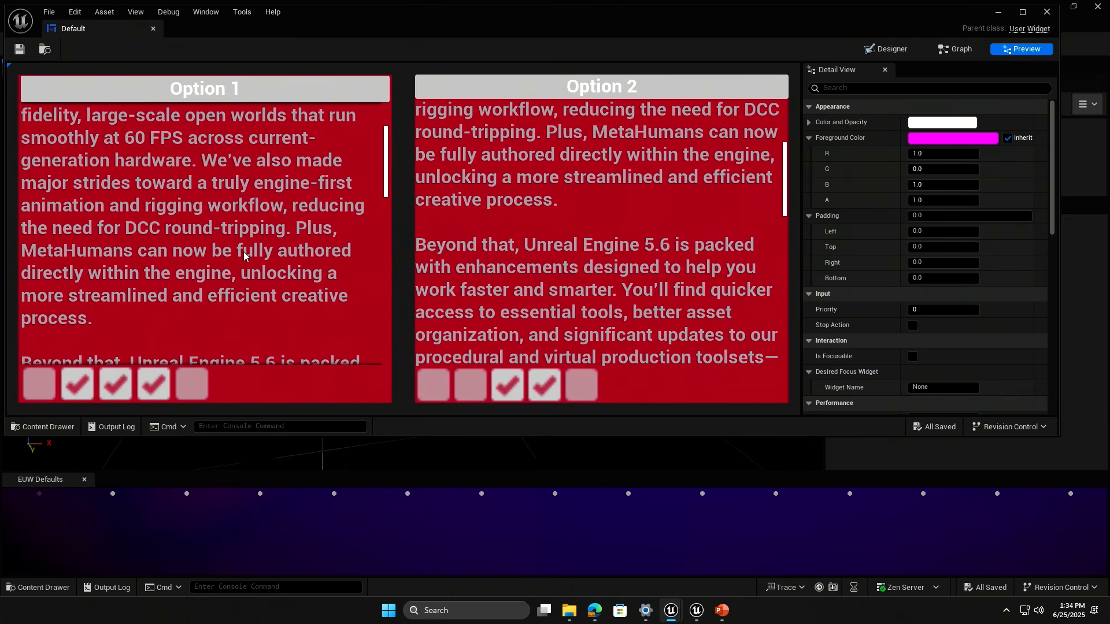
pyautogui.scroll(-1, 245, 254)
pyautogui.scroll(1, 246, 253)
pyautogui.scroll(-2, 595, 241)
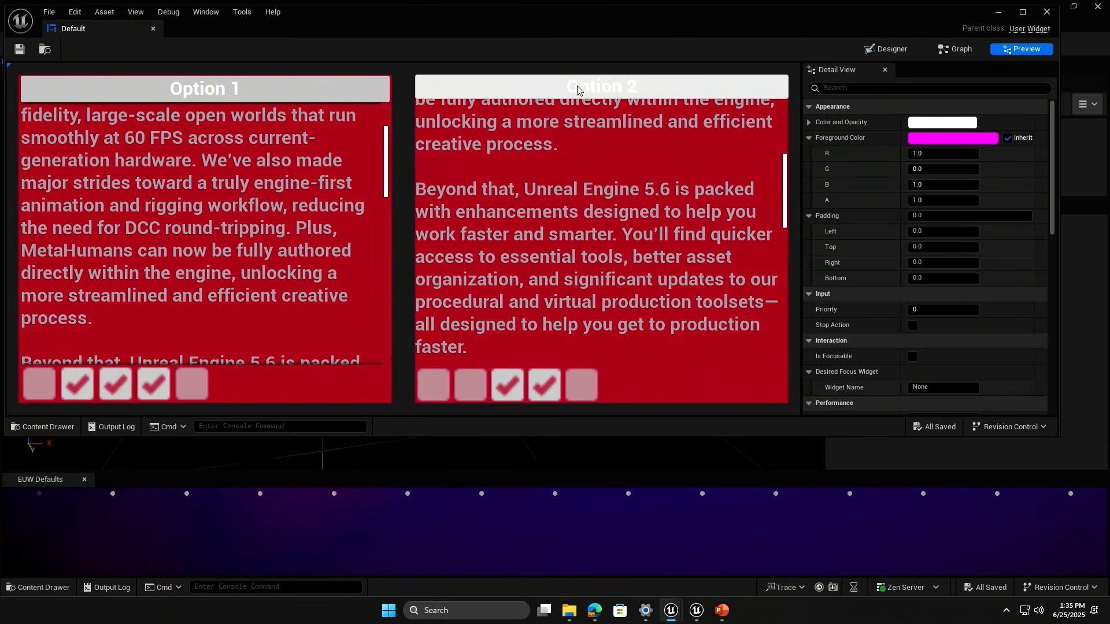
pyautogui.click(578, 90)
pyautogui.click(577, 90)
pyautogui.scroll(1, 527, 216)
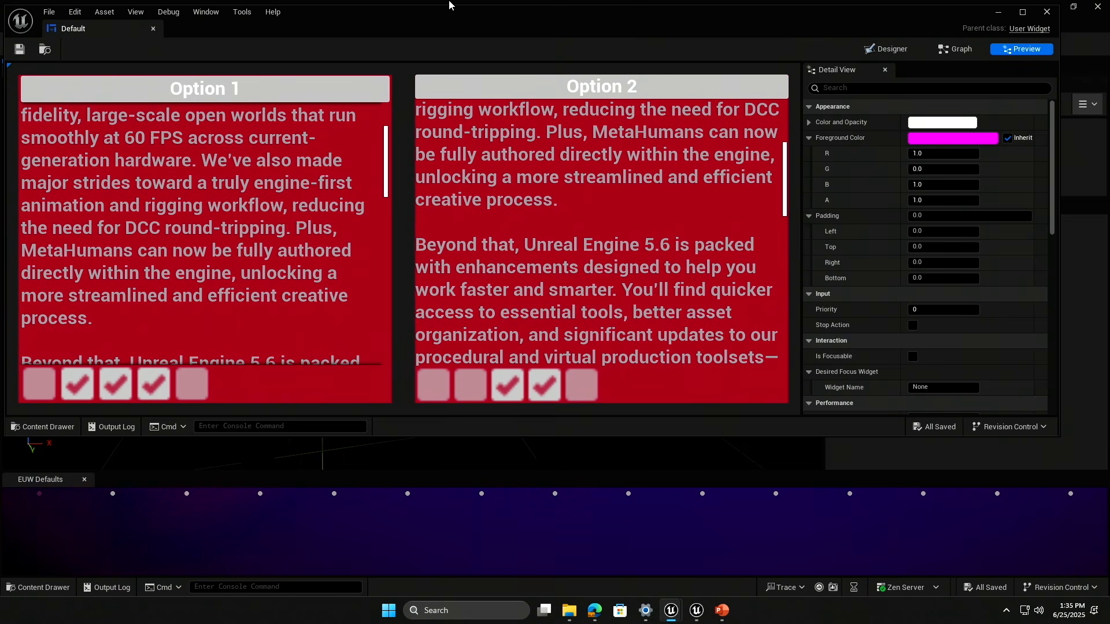
# Show the Removing Unreal Default Settings page in the EUW Defaults panel and enlarge the panel to fit its widget list.
pyautogui.click(40, 493)
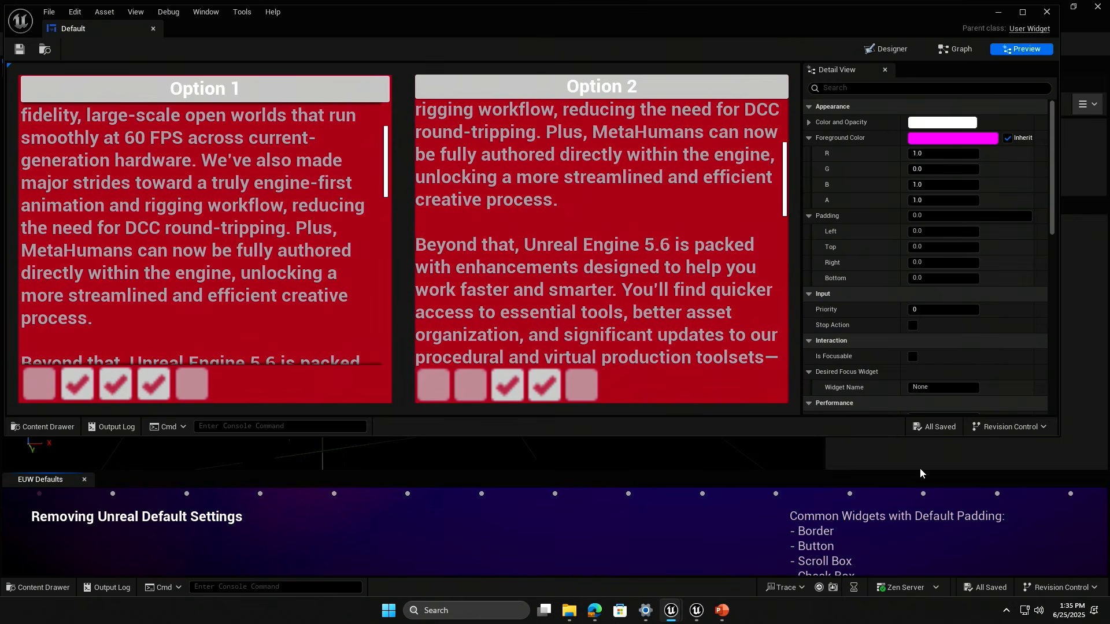
pyautogui.moveTo(925, 474); pyautogui.dragTo(925, 451)
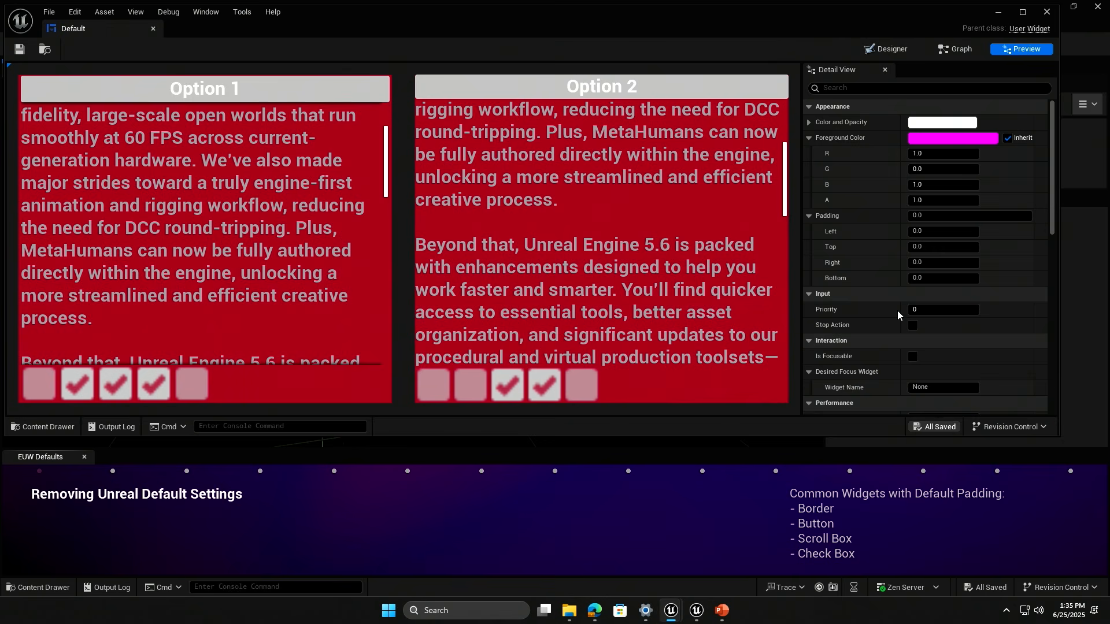
# Return to Designer mode, select Option 1's border and show only its modified properties.
pyautogui.click(886, 50)
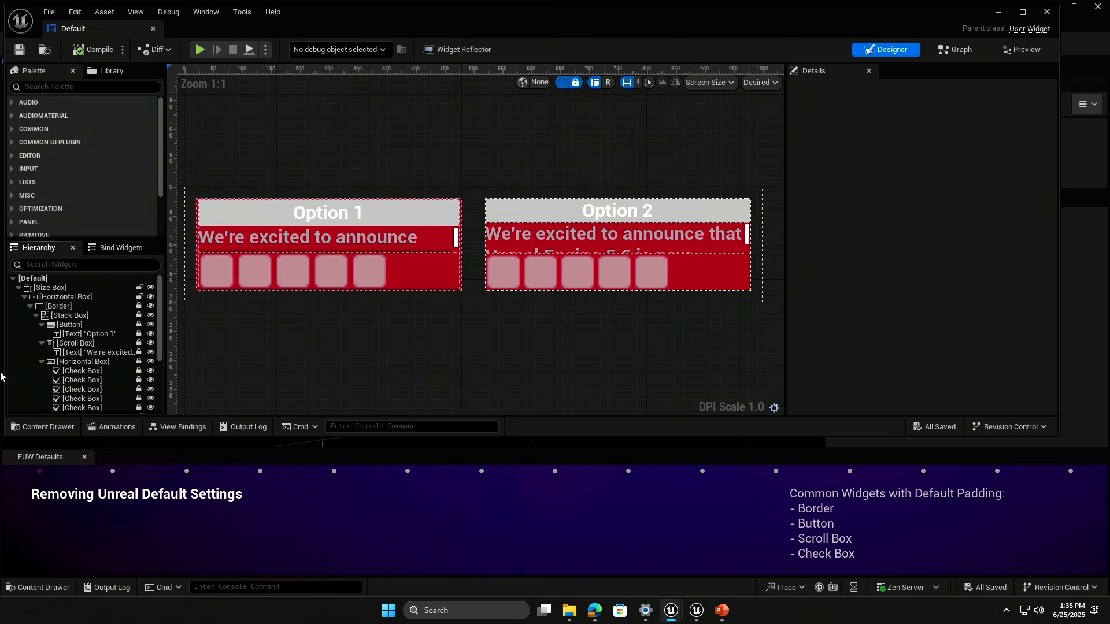
pyautogui.click(421, 255)
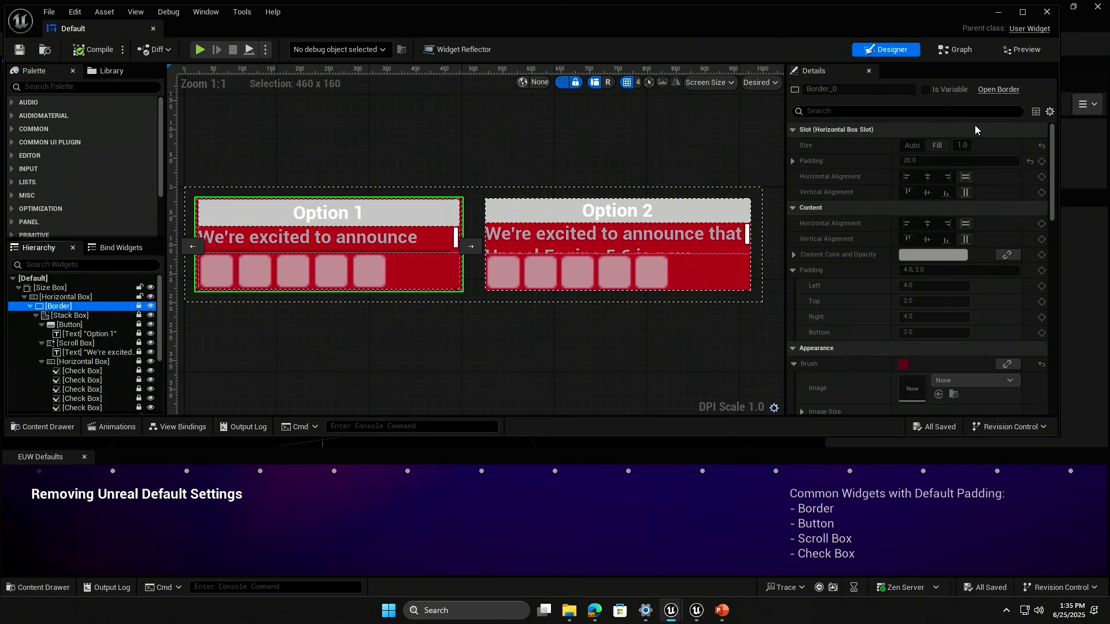
pyautogui.click(1050, 112)
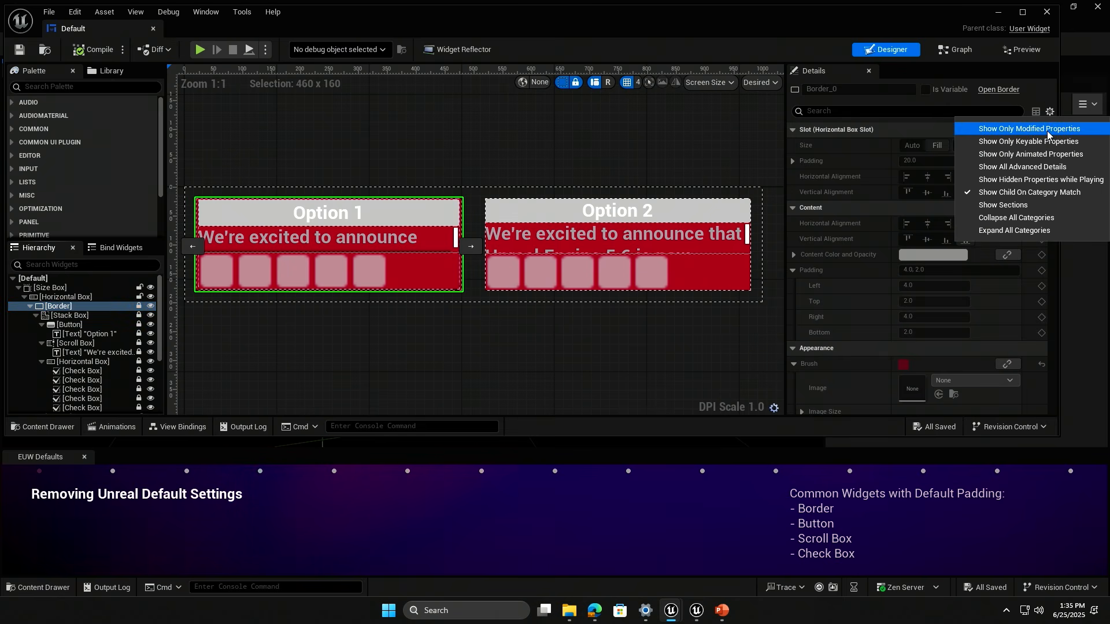
pyautogui.click(1047, 133)
# Inspect the modified padding of Option 2's border and compare its edges with Option 1's border.
pyautogui.scroll(-2, 96, 364)
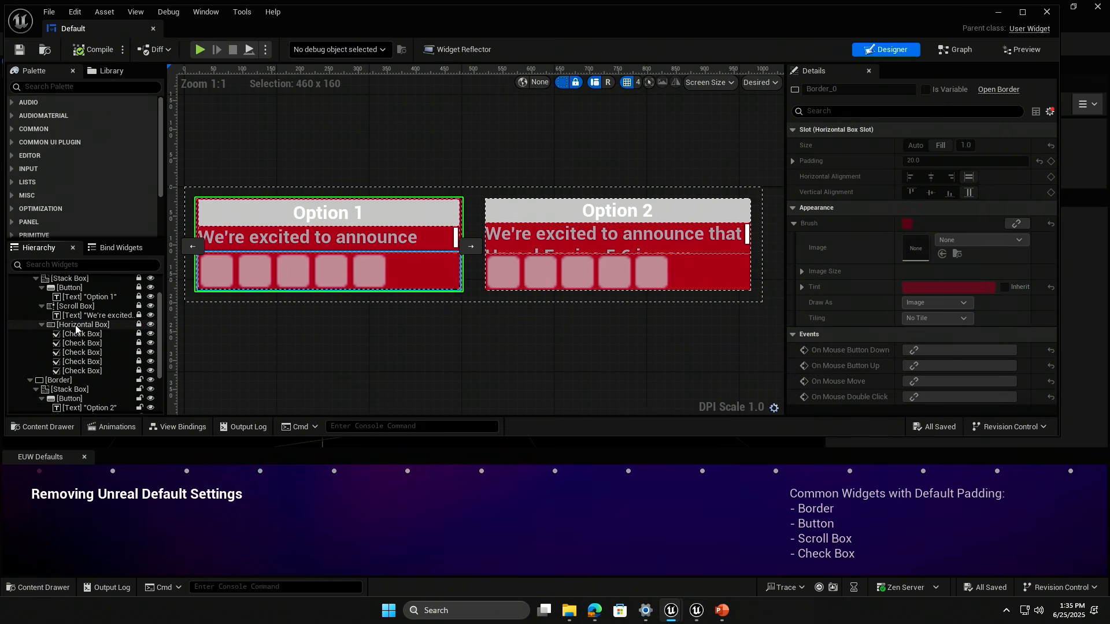
pyautogui.click(100, 377)
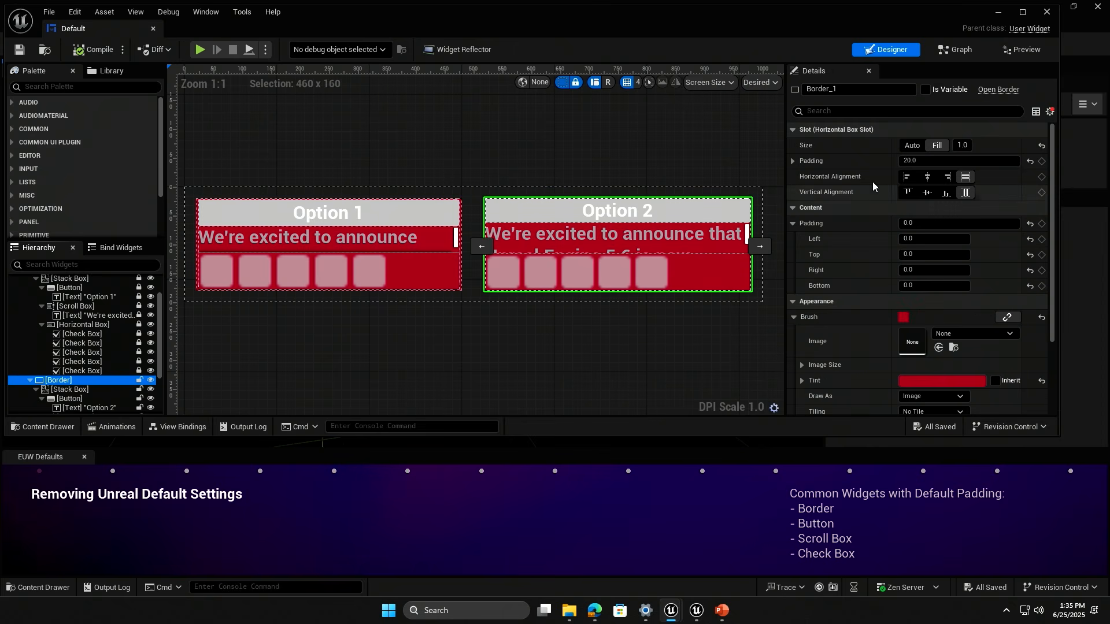
pyautogui.scroll(7, 469, 209)
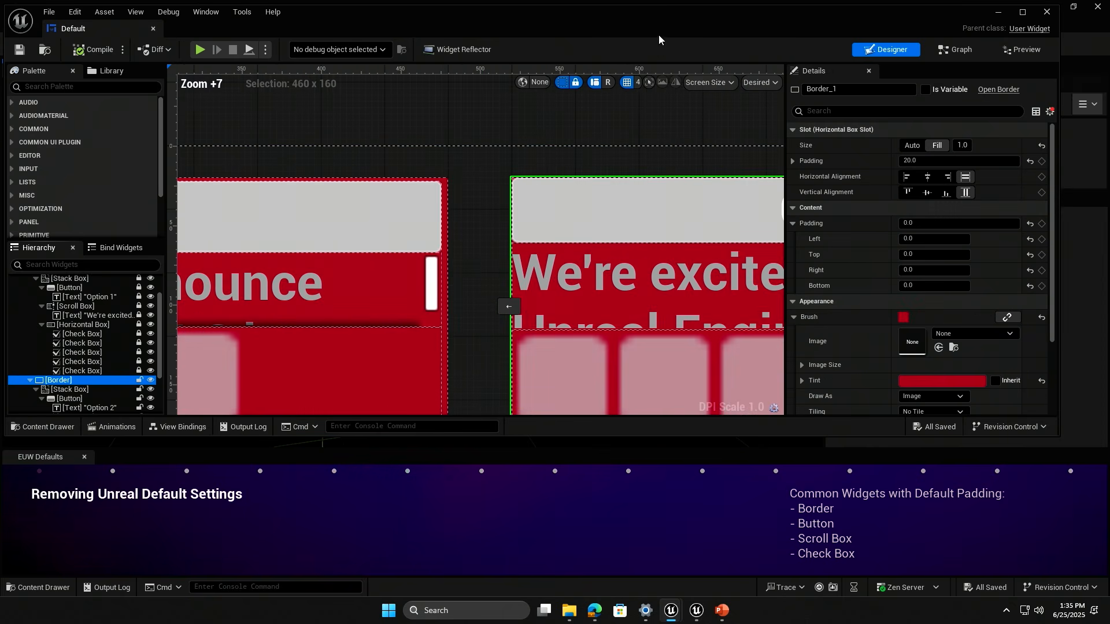
# Turn off the dashed widget outlines in the designer canvas.
pyautogui.click(561, 82)
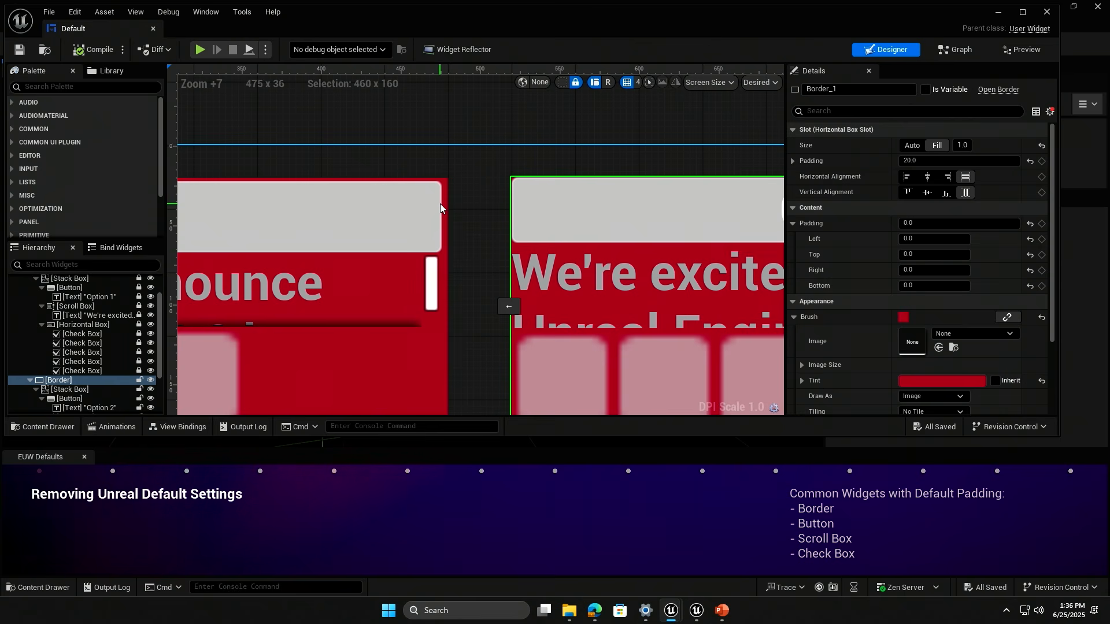
pyautogui.scroll(-2, 523, 231)
pyautogui.scroll(1, 92, 327)
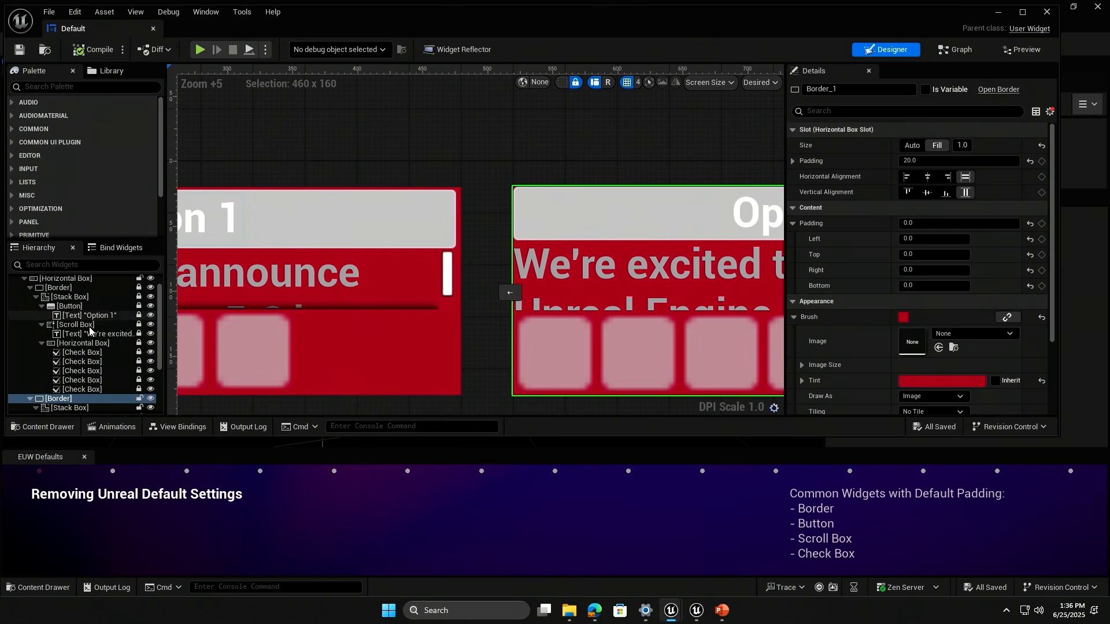
# Select the text block in Option 1's button and examine its button slot padding.
pyautogui.click(92, 307)
pyautogui.click(105, 317)
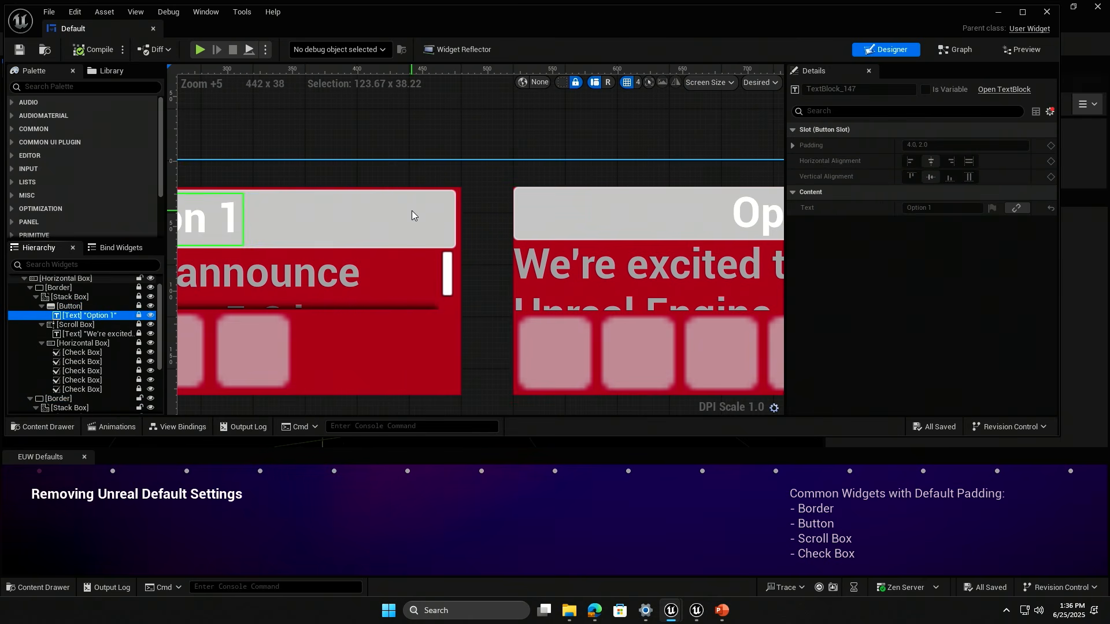
pyautogui.scroll(-2, 414, 217)
pyautogui.moveTo(416, 222); pyautogui.dragTo(546, 232, button='right')
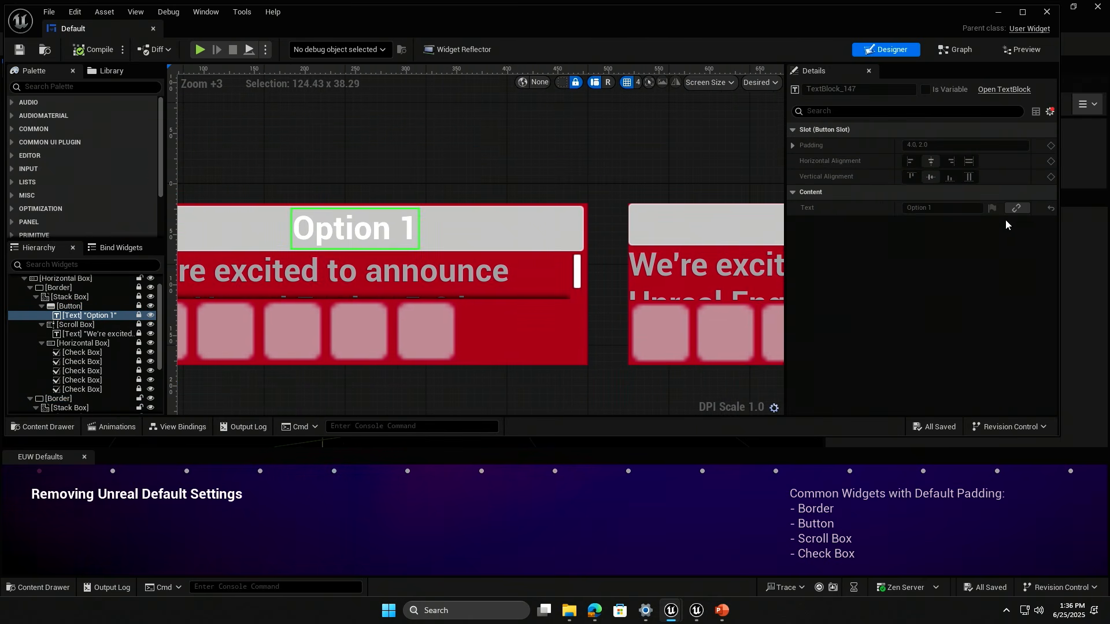
pyautogui.scroll(-1, 495, 279)
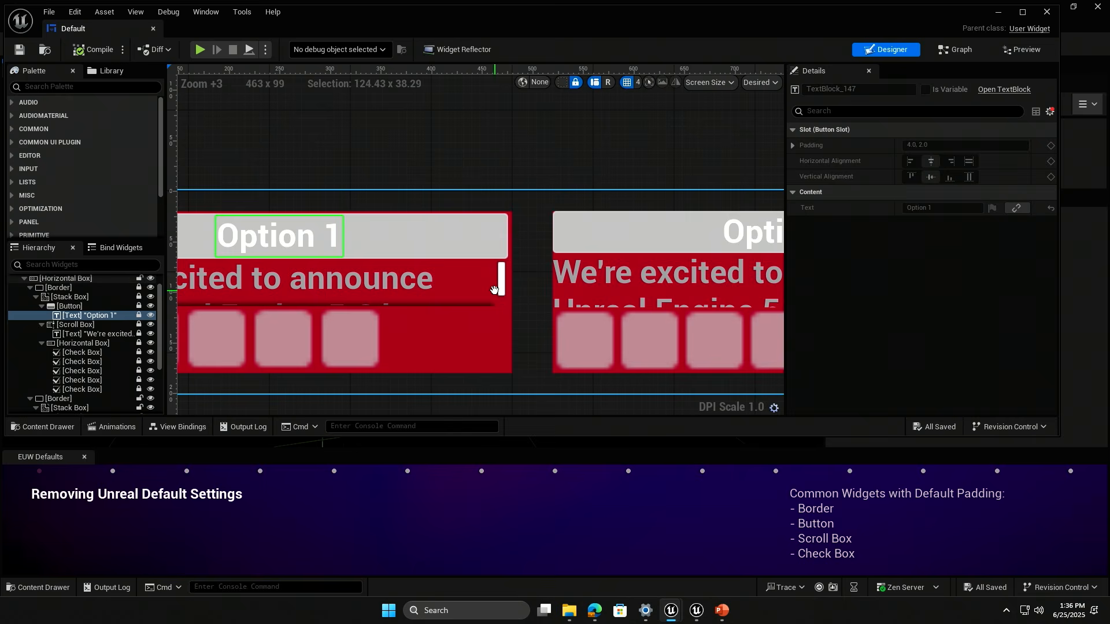
# Check Option 1's text blocks, and examine the slot padding of the text block in Option 2's button.
pyautogui.click(87, 335)
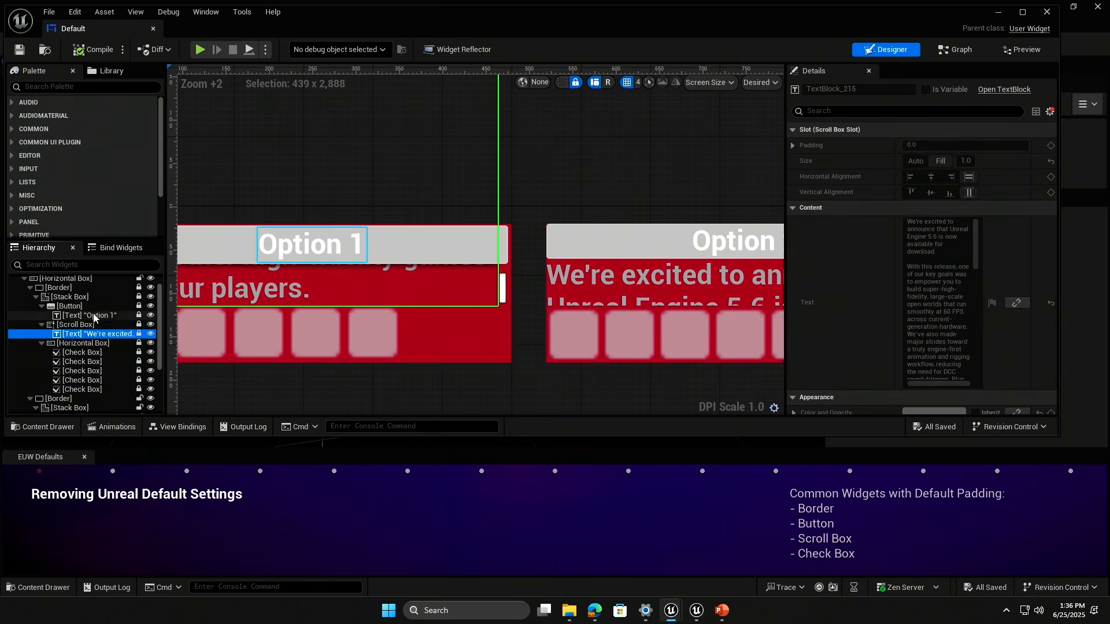
pyautogui.click(94, 315)
pyautogui.scroll(-3, 84, 344)
pyautogui.click(92, 372)
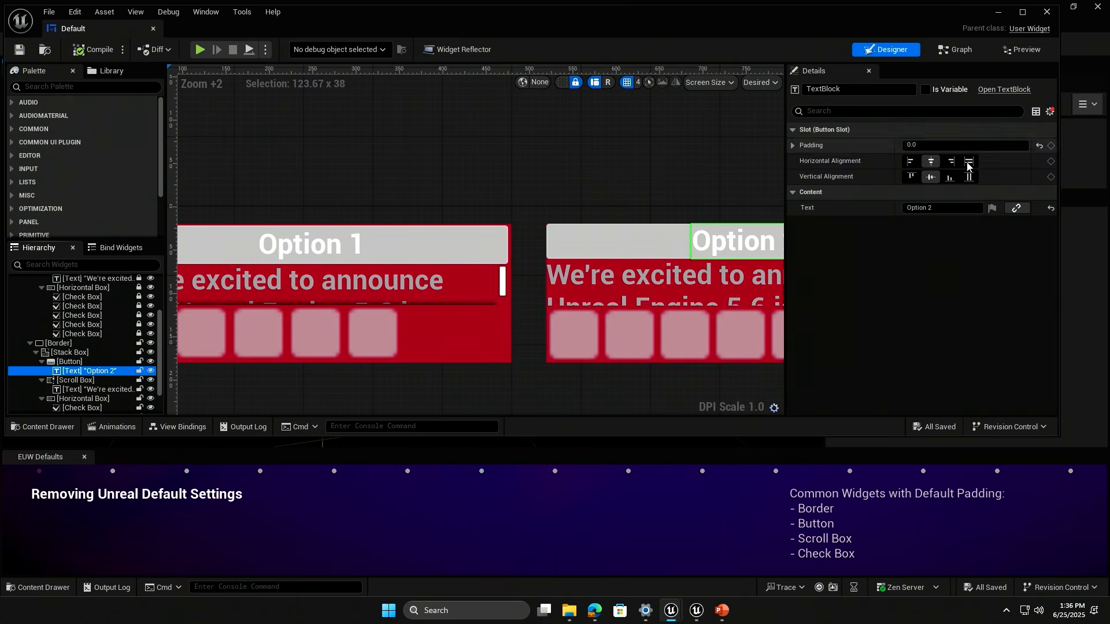
pyautogui.scroll(8, 671, 212)
pyautogui.scroll(1, 672, 207)
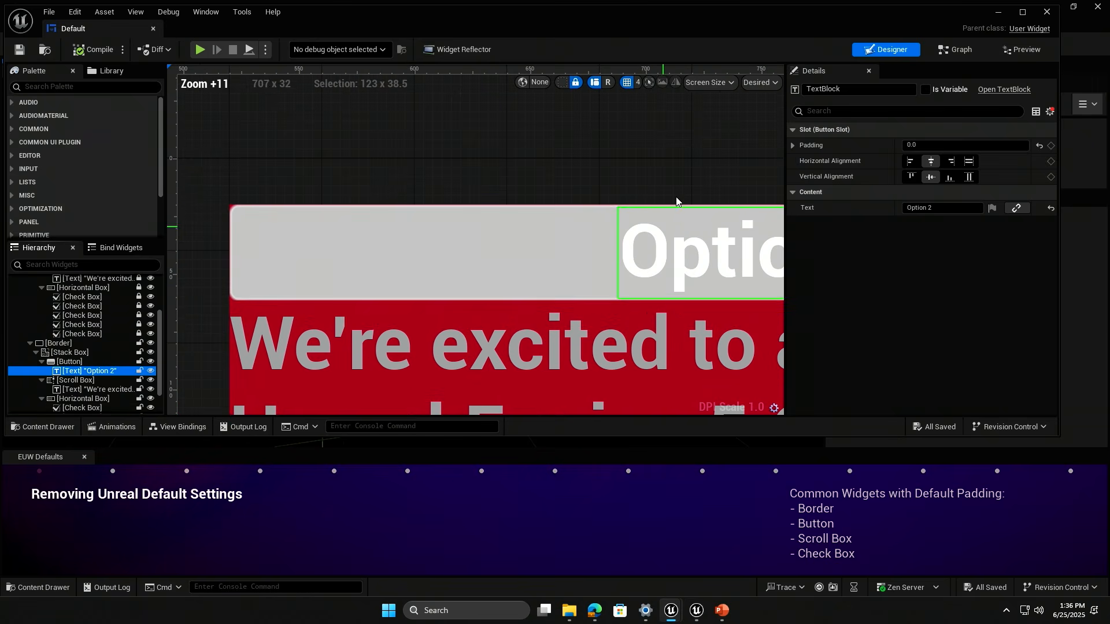
# Reselect Option 1's button text and examine closely the gap between the text block and the button's edges.
pyautogui.scroll(-3, 660, 284)
pyautogui.moveTo(444, 301); pyautogui.dragTo(827, 289, button='right')
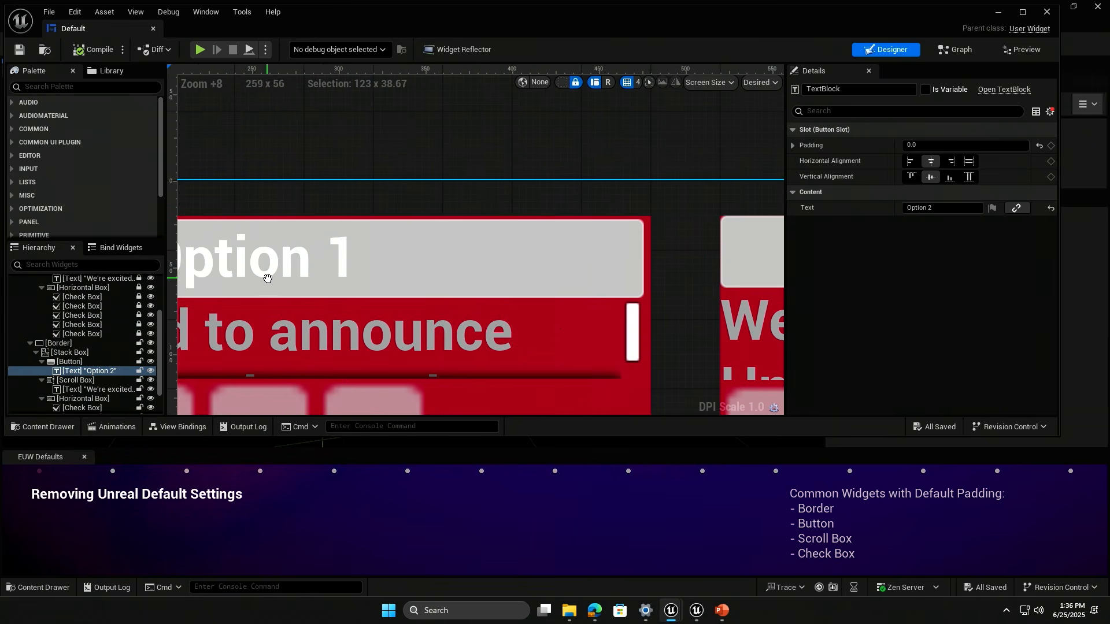
pyautogui.moveTo(267, 274); pyautogui.dragTo(333, 277, button='right')
pyautogui.click(336, 267)
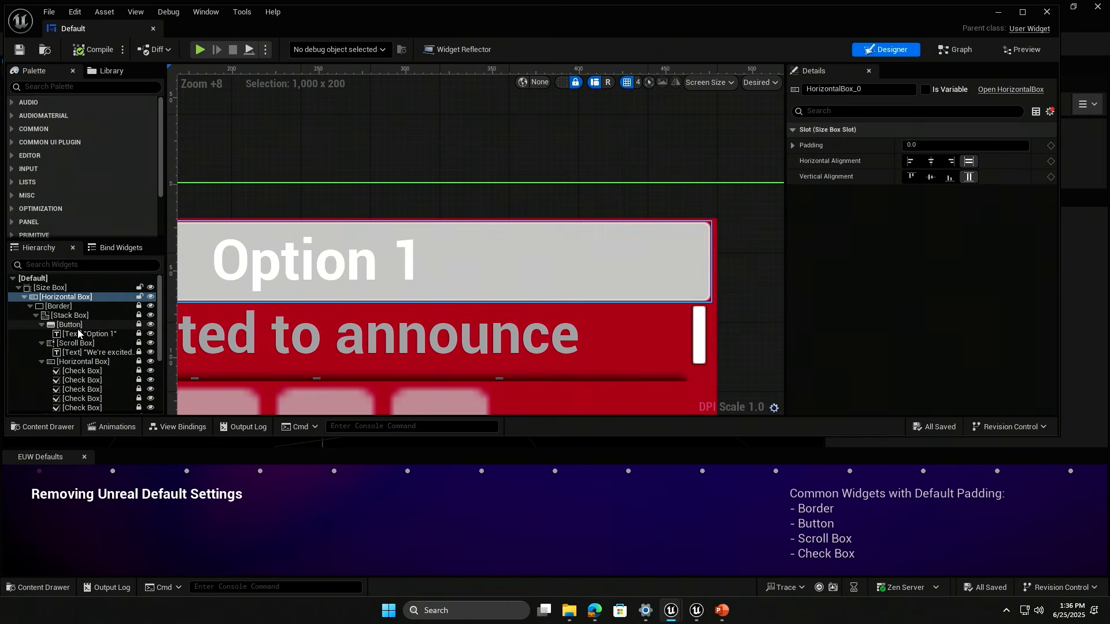
pyautogui.click(411, 234)
pyautogui.scroll(2, 412, 226)
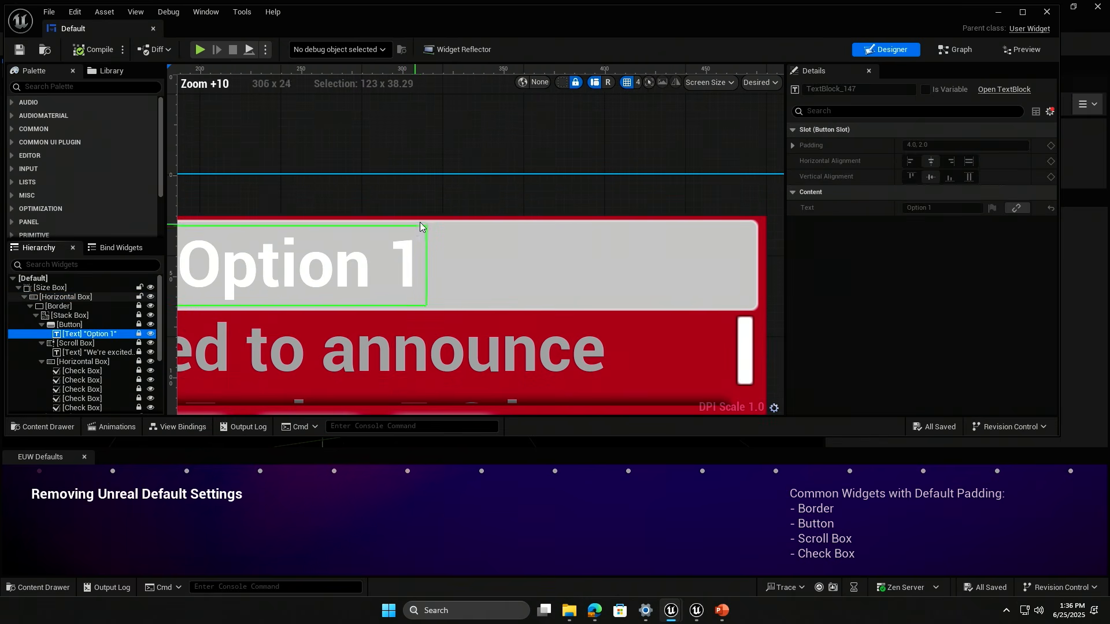
# Select Option 1's scroll box and examine its stack box slot padding and size.
pyautogui.scroll(-7, 428, 256)
pyautogui.moveTo(429, 255); pyautogui.dragTo(469, 174, button='right')
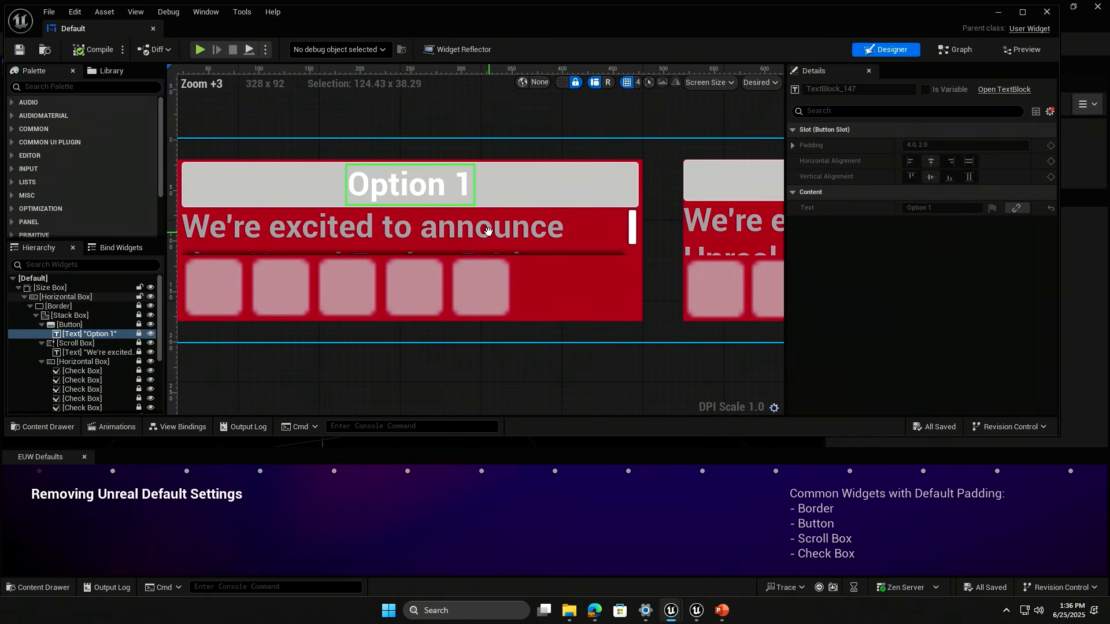
pyautogui.scroll(-1, 95, 324)
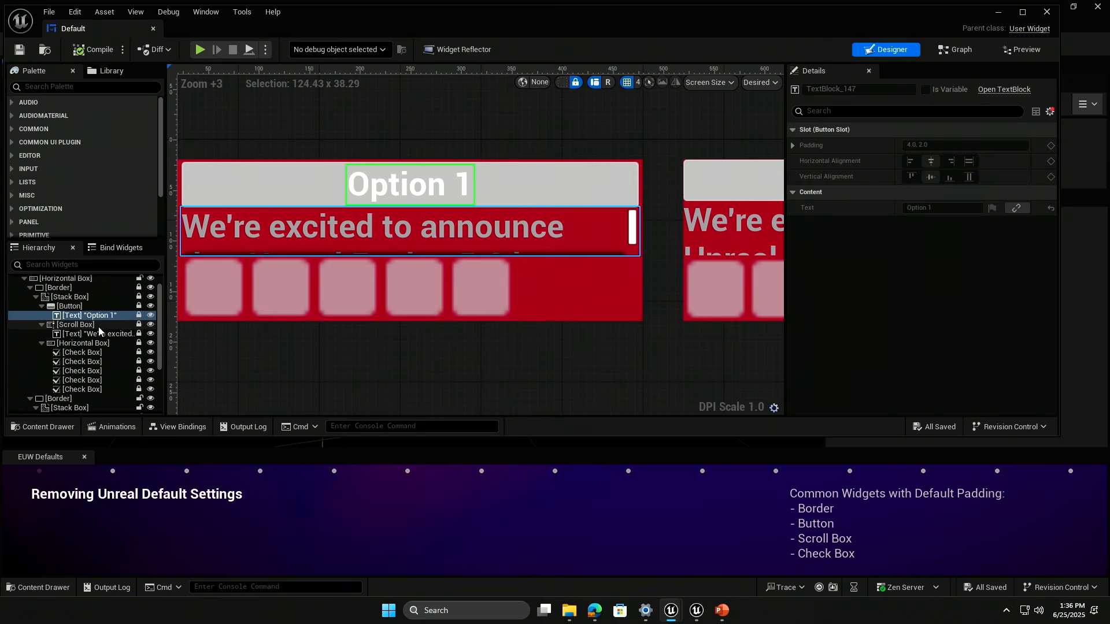
pyautogui.click(98, 327)
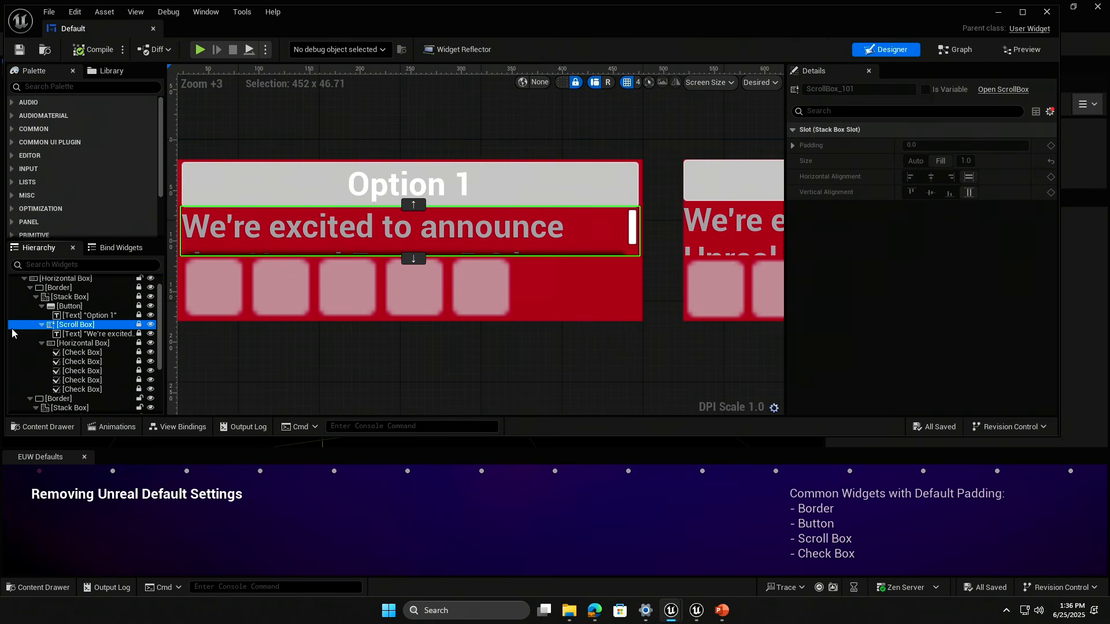
# Select Option 2's scroll box and examine its top and bottom shadow brush settings.
pyautogui.scroll(-2, 84, 343)
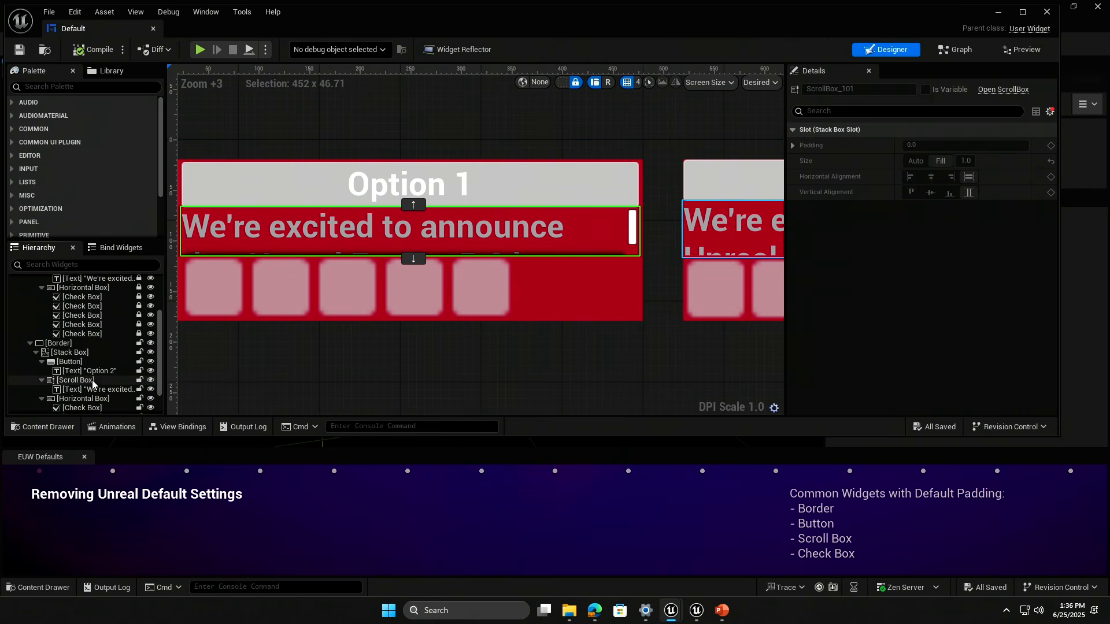
pyautogui.click(728, 232)
pyautogui.moveTo(727, 227); pyautogui.dragTo(303, 251, button='right')
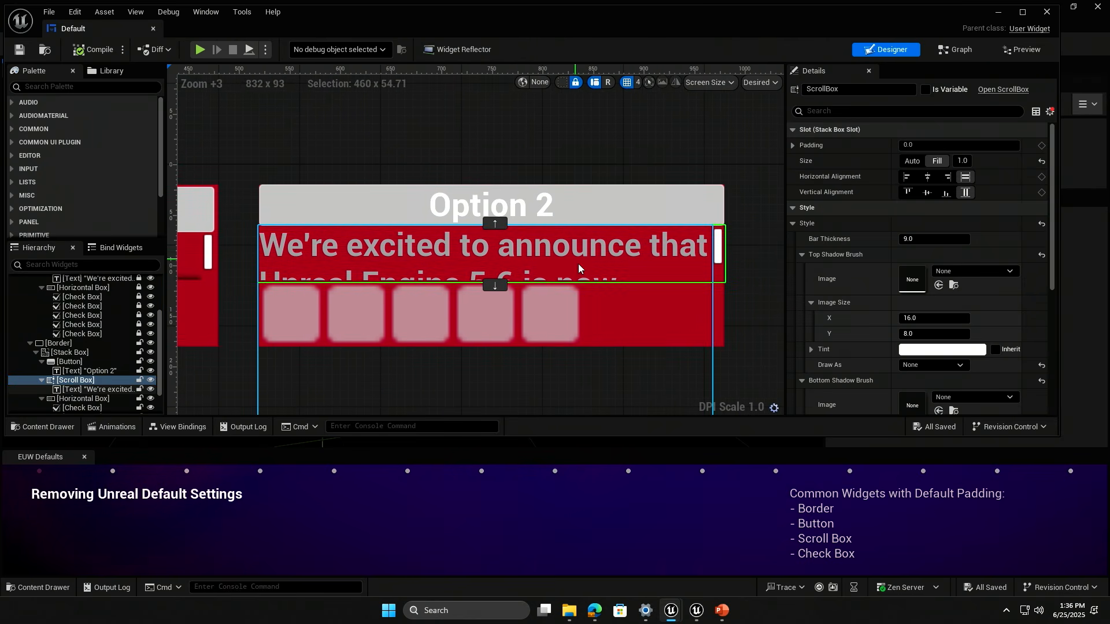
pyautogui.scroll(-4, 985, 257)
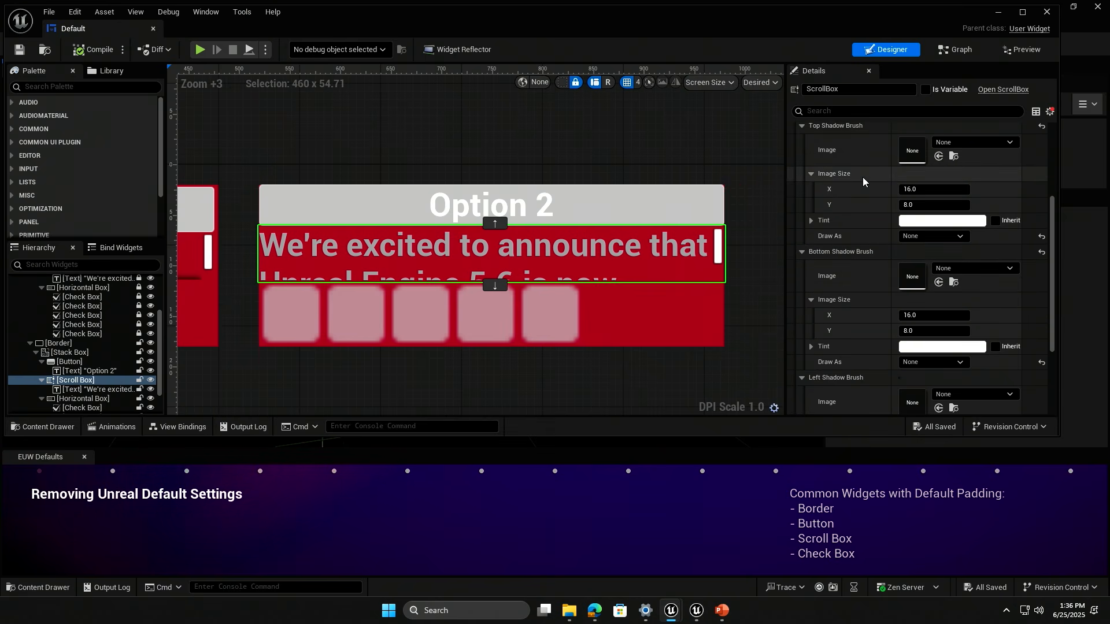
pyautogui.scroll(1, 859, 182)
pyautogui.scroll(-1, 924, 296)
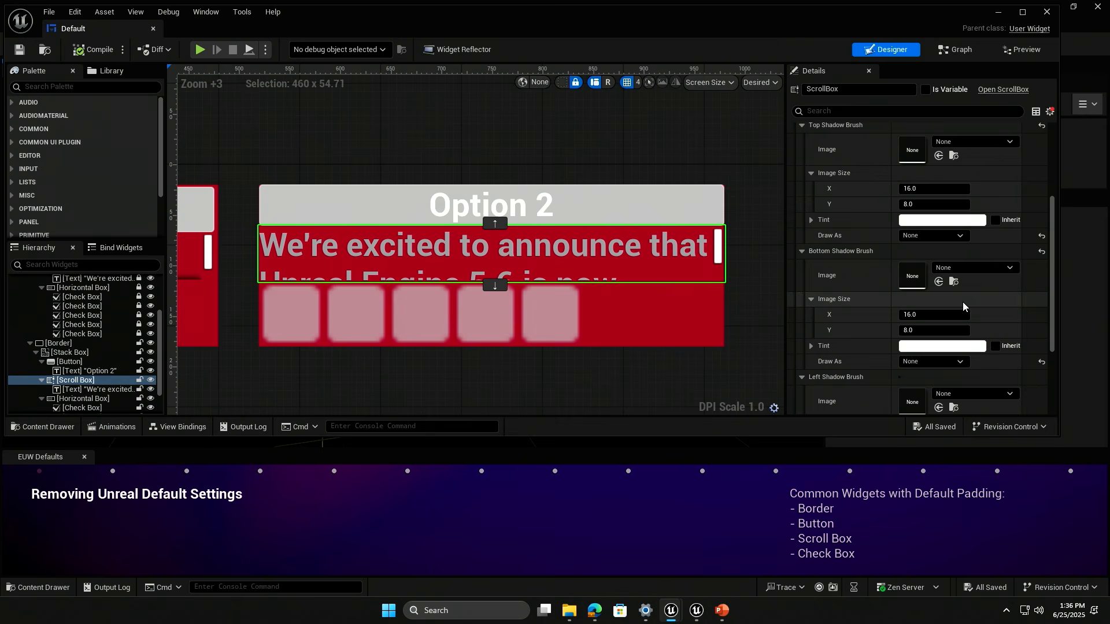
# Preview the widget and scroll the text of both options to compare their scroll box edges.
pyautogui.click(1025, 51)
pyautogui.scroll(-4, 573, 266)
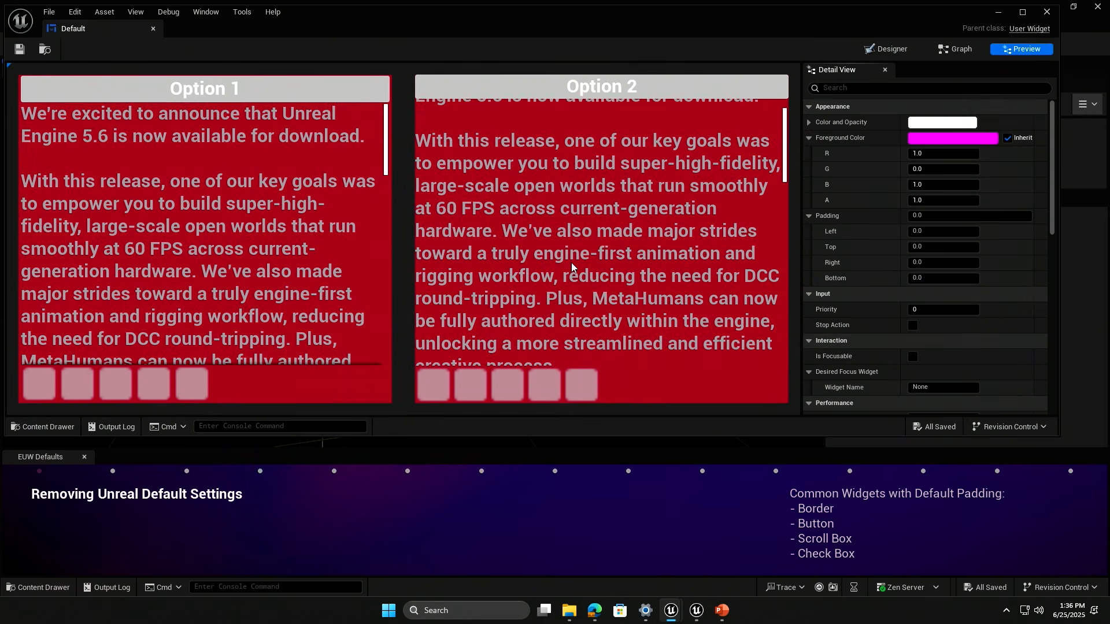
pyautogui.scroll(-3, 354, 254)
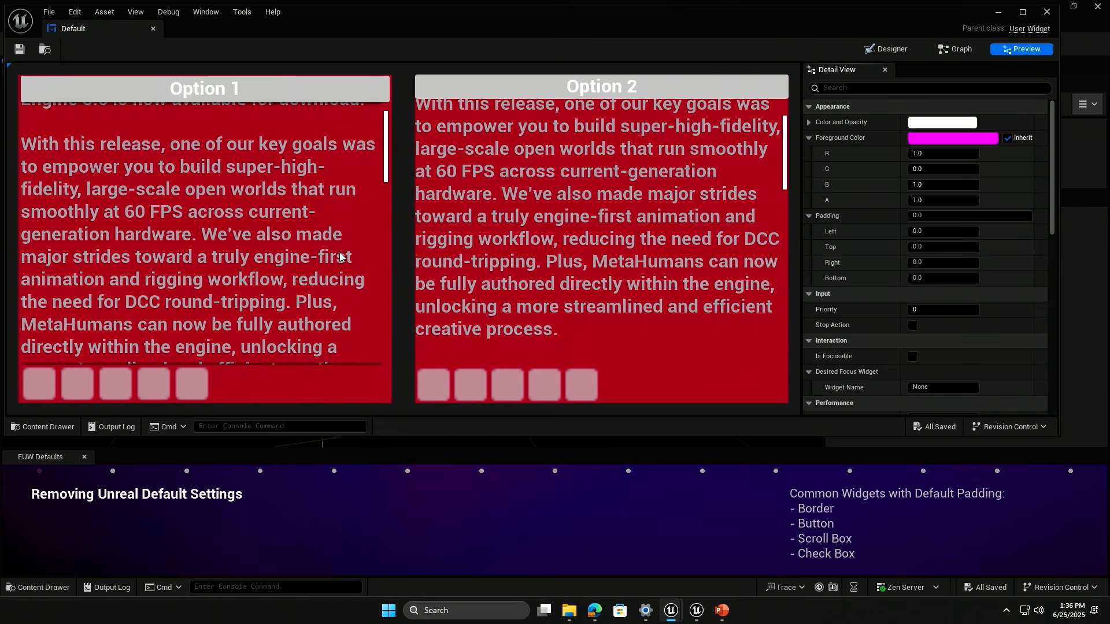
# Return to the widget design and examine the slot and style settings of Option 1's first check box.
pyautogui.click(890, 49)
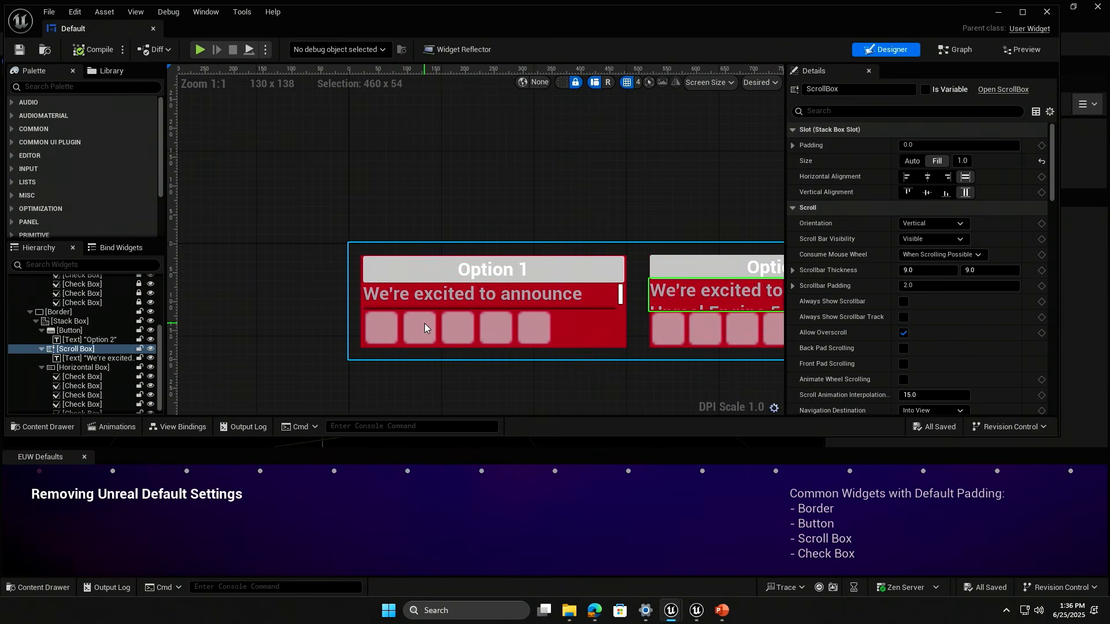
pyautogui.click(422, 326)
pyautogui.scroll(-2, 37, 370)
pyautogui.click(72, 335)
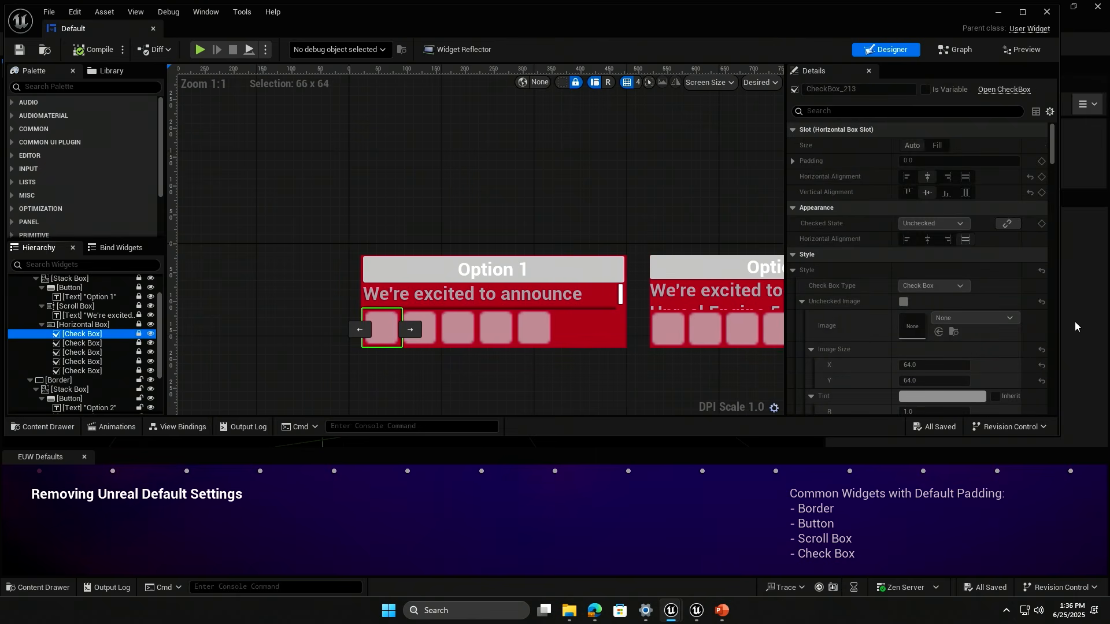
pyautogui.scroll(-4, 931, 248)
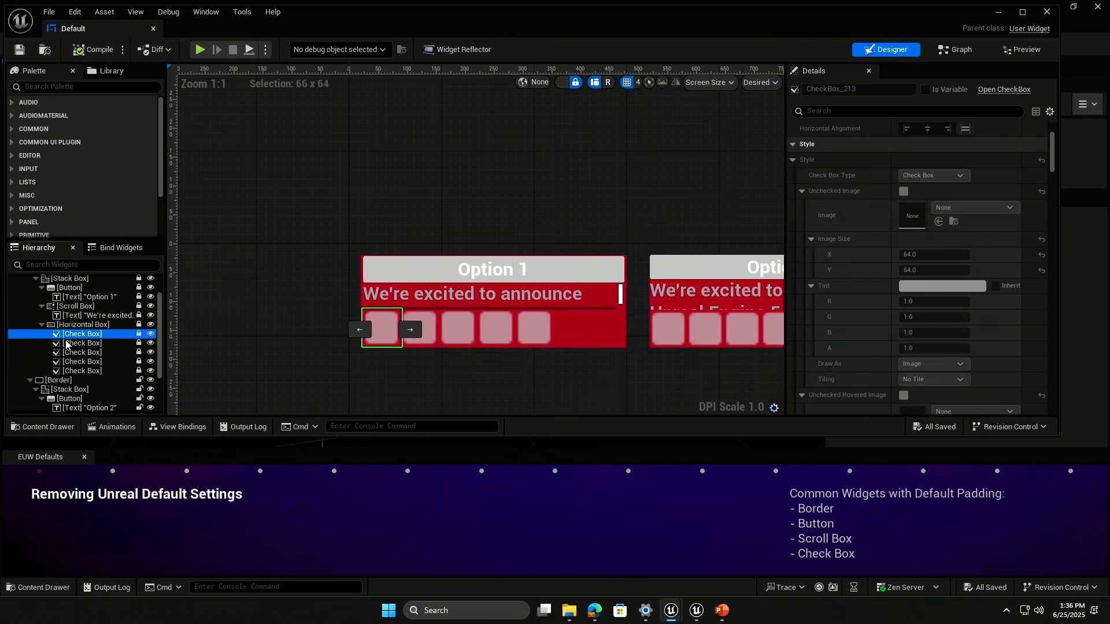
# Select Option 2's second check box and examine the image sizes of its style brushes.
pyautogui.scroll(-2, 68, 345)
pyautogui.click(81, 399)
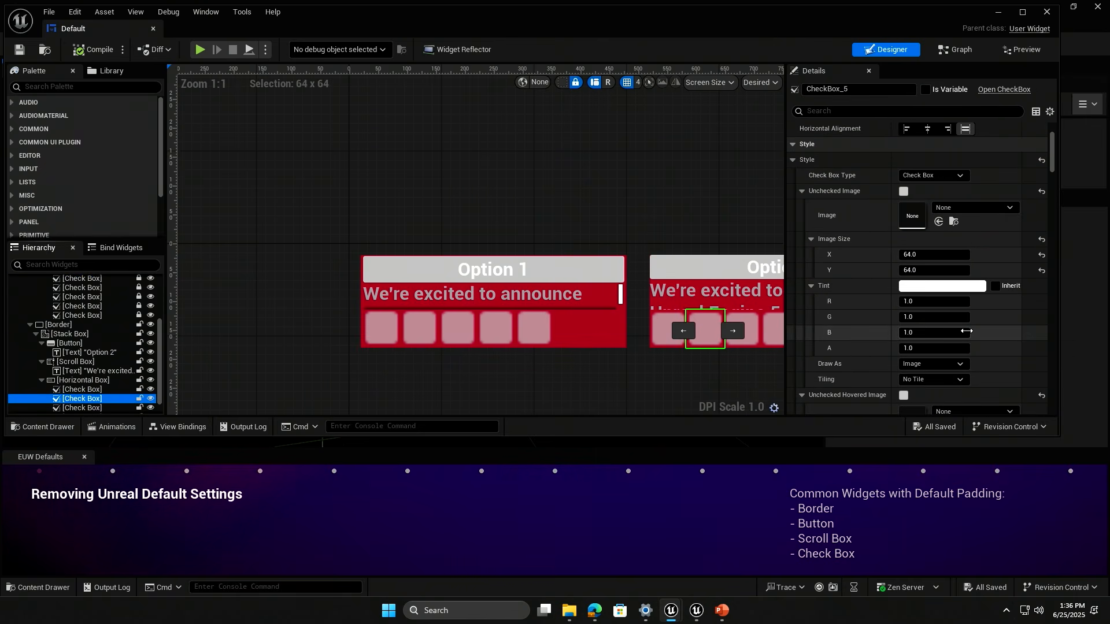
pyautogui.scroll(-3, 950, 288)
pyautogui.scroll(-3, 953, 293)
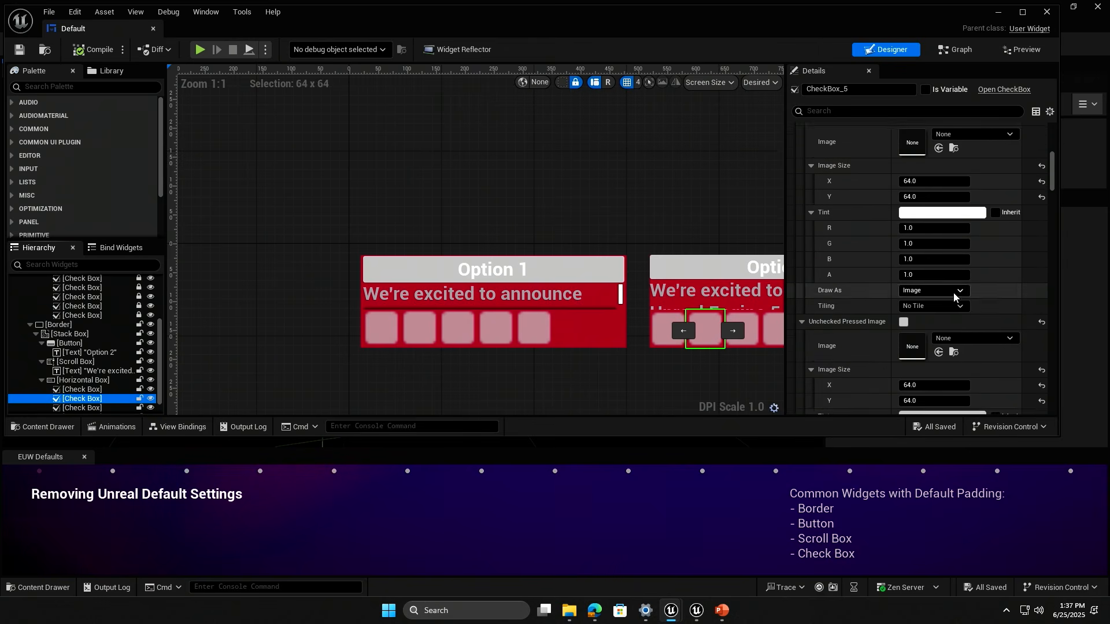
# Compare the gaps between the check boxes of Option 1 and Option 2 up close.
pyautogui.scroll(5, 567, 370)
pyautogui.scroll(3, 567, 370)
pyautogui.moveTo(584, 364); pyautogui.dragTo(780, 346, button='right')
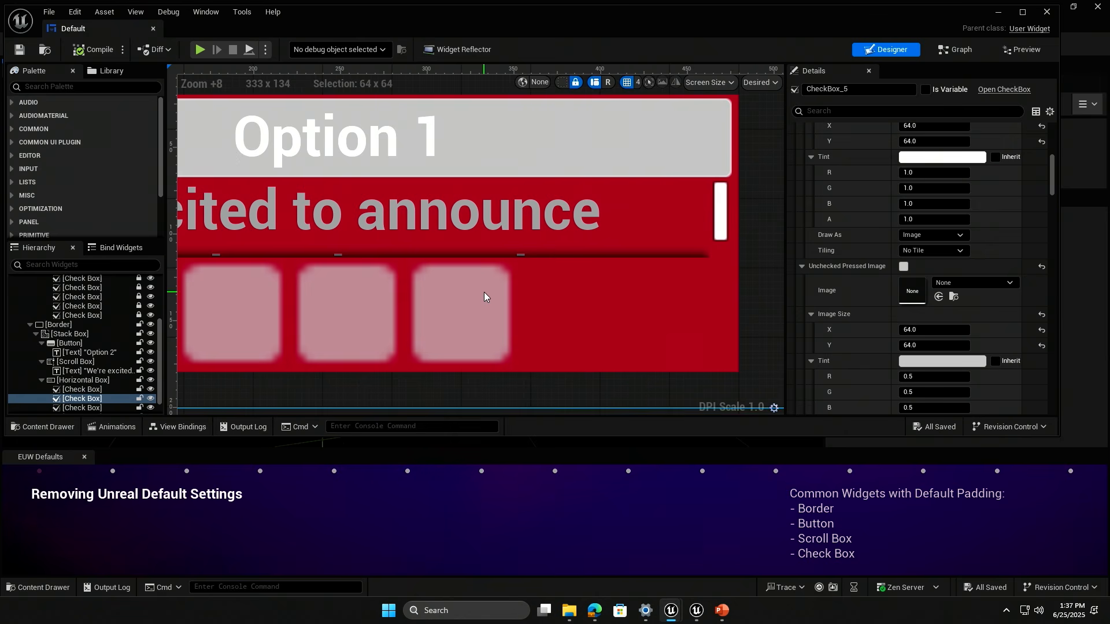
pyautogui.scroll(-5, 556, 291)
pyautogui.moveTo(565, 285); pyautogui.dragTo(307, 285, button='right')
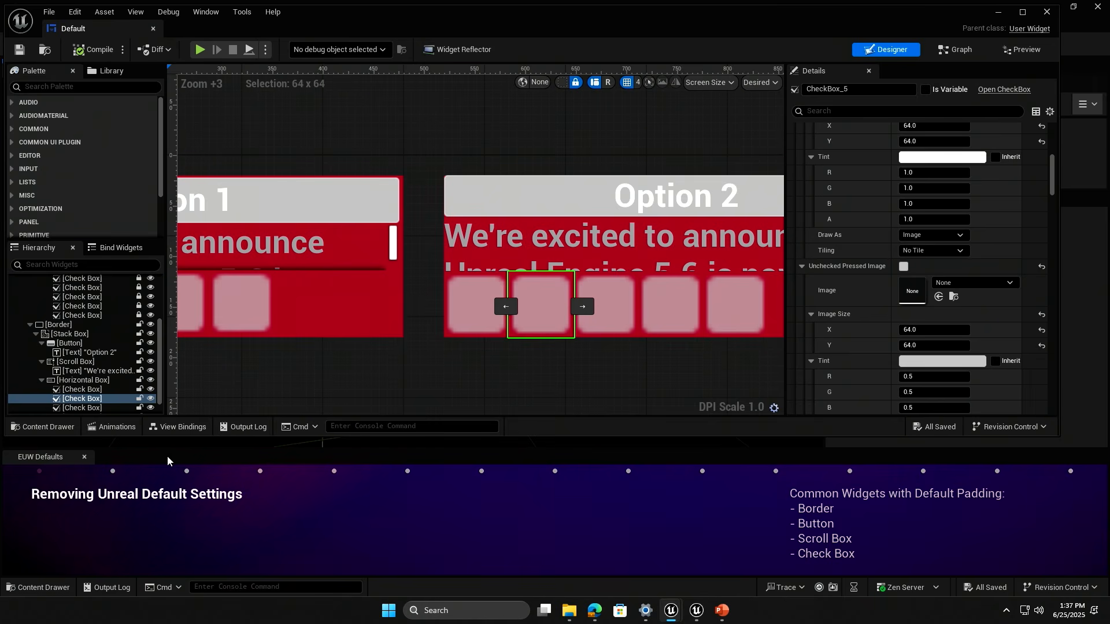
# Switch to the PowerPoint slide show.
pyautogui.hotkey('alt', 'Tab')
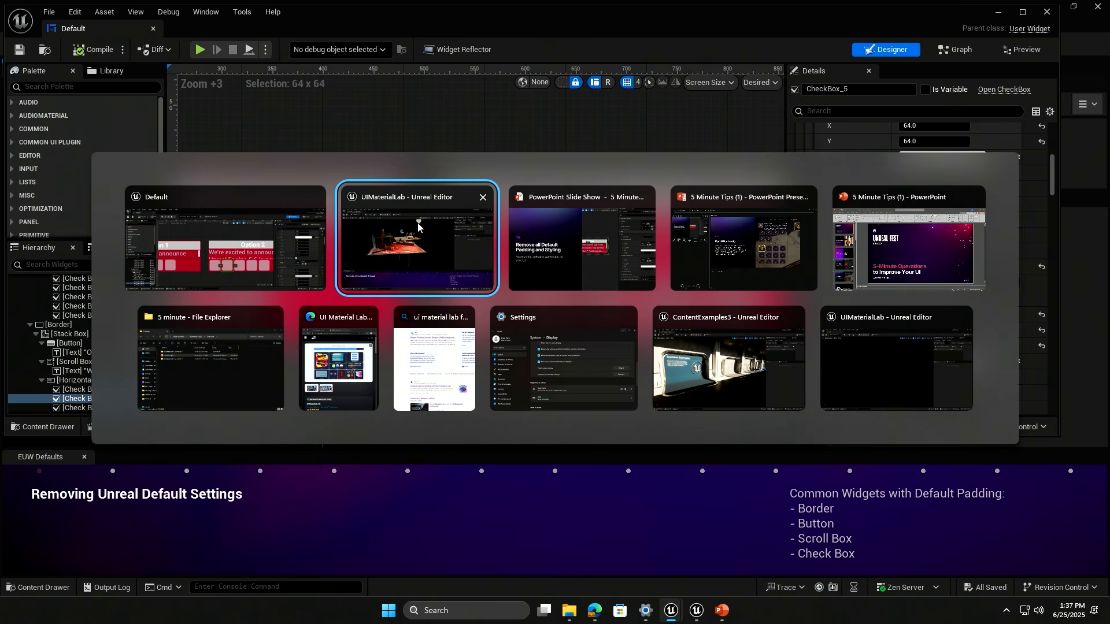
pyautogui.click(535, 225)
pyautogui.click(532, 226)
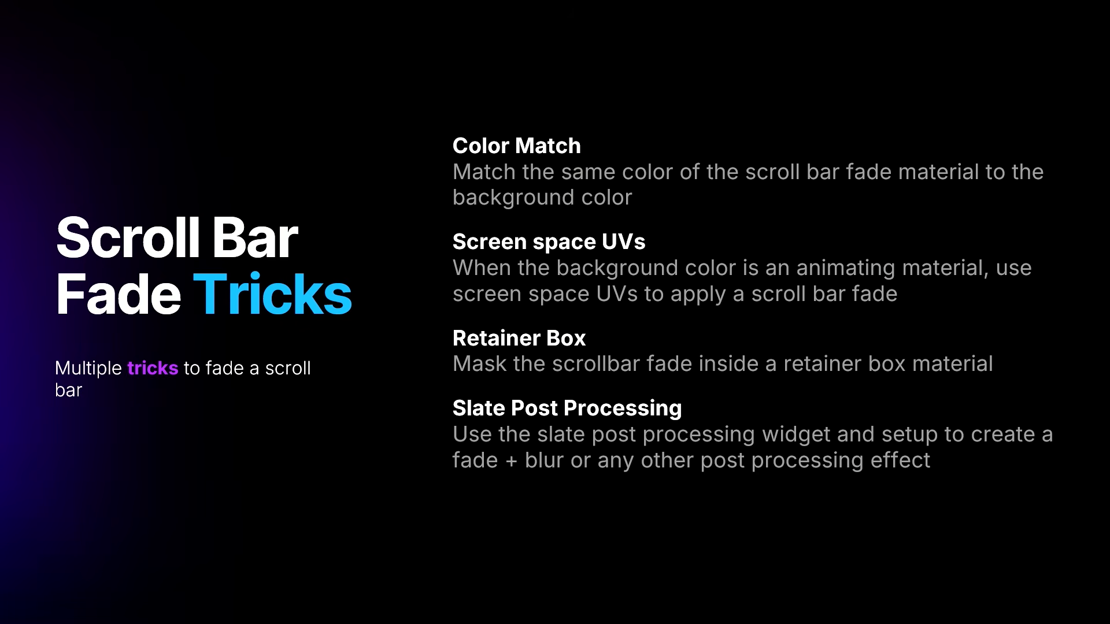
# Return to Unreal Editor, close the Default widget, and show the "Scroll Bar Fade: Color Match" page of the EUW Defaults presentation.
pyautogui.hotkey('alt', 'Tab')
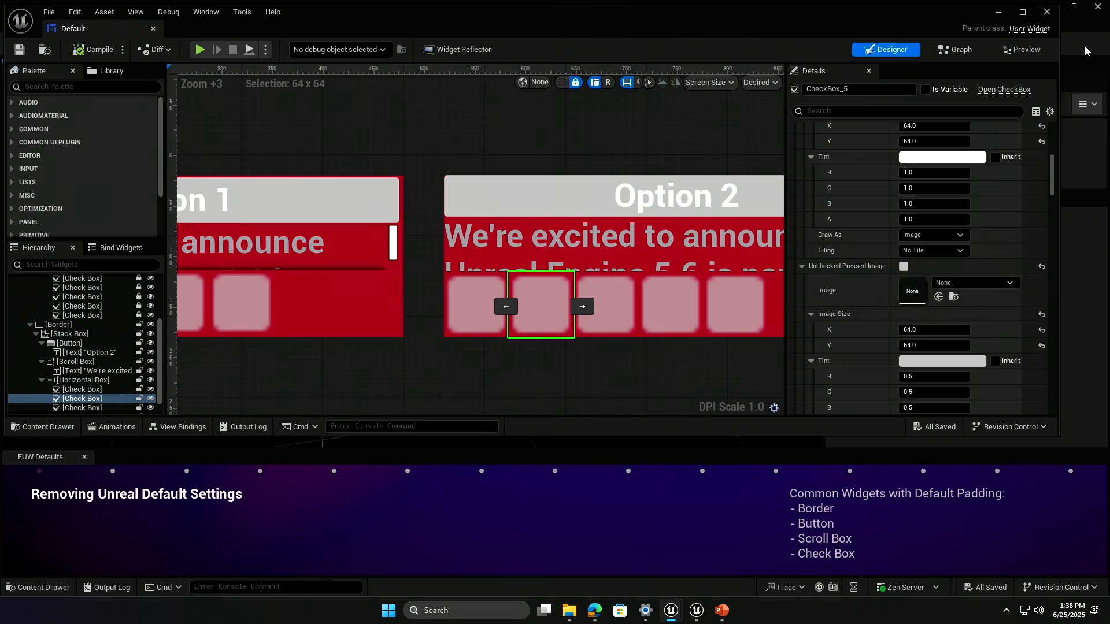
pyautogui.click(1047, 11)
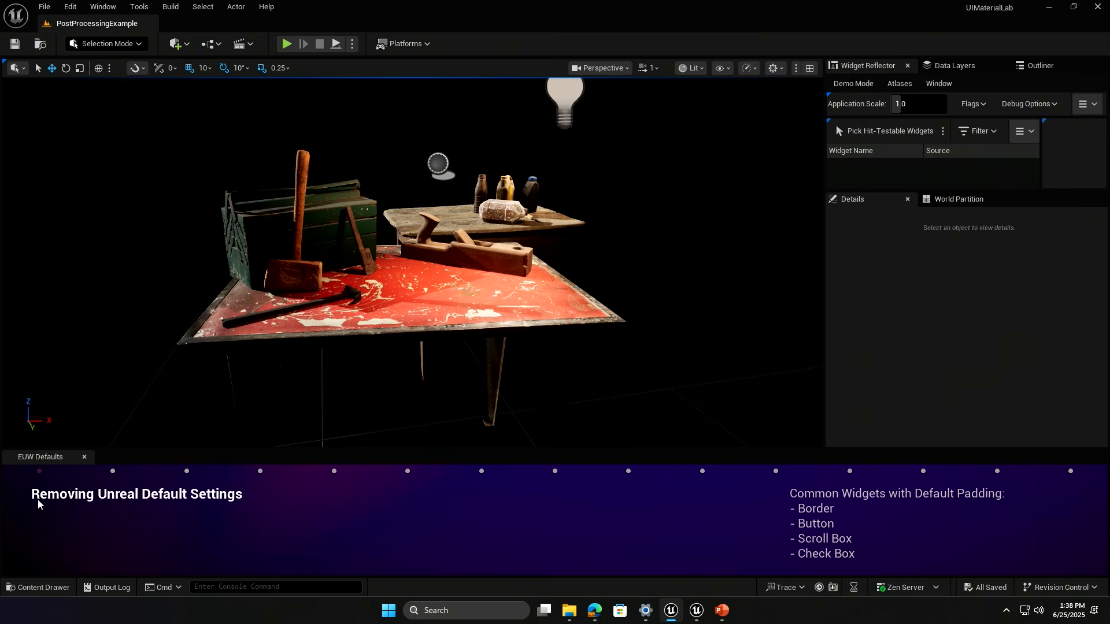
pyautogui.click(110, 474)
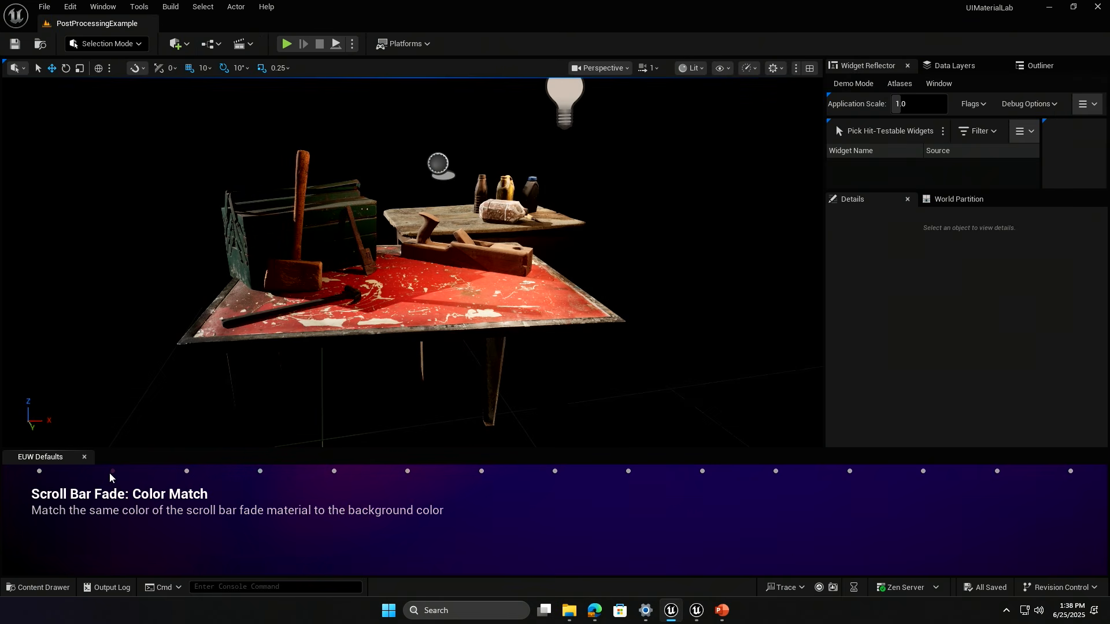
# Open the WBP_ScrollSolidColor widget blueprint from the ScrollBar folder in UnrealfestBali_Temp.
pyautogui.click(38, 588)
pyautogui.click(452, 204)
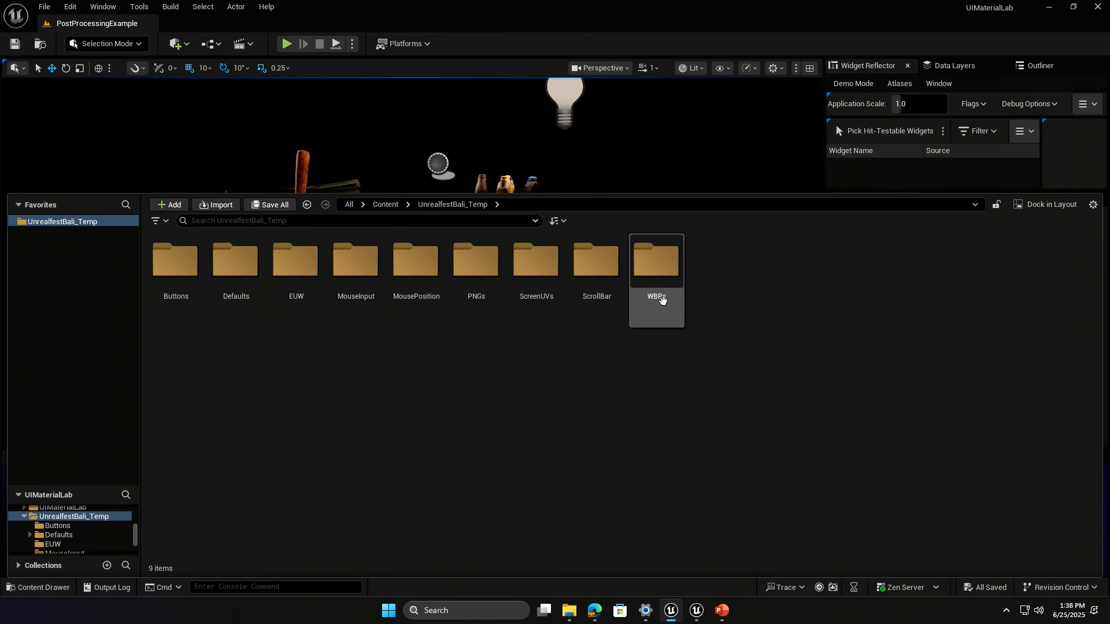
pyautogui.click(601, 263)
pyautogui.doubleClick(600, 262)
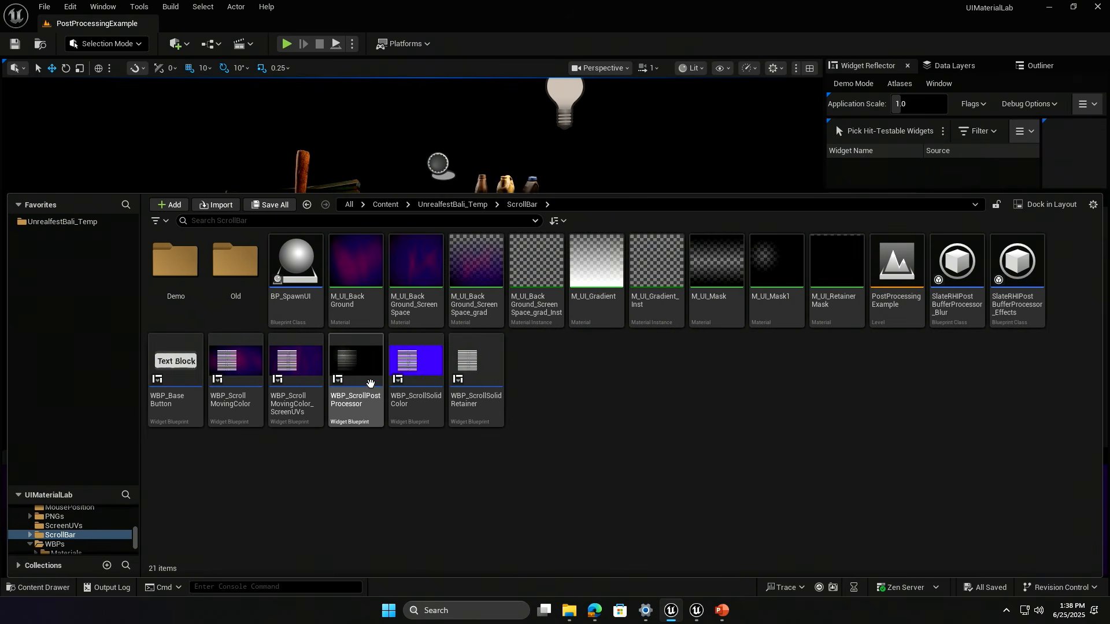
pyautogui.doubleClick(415, 368)
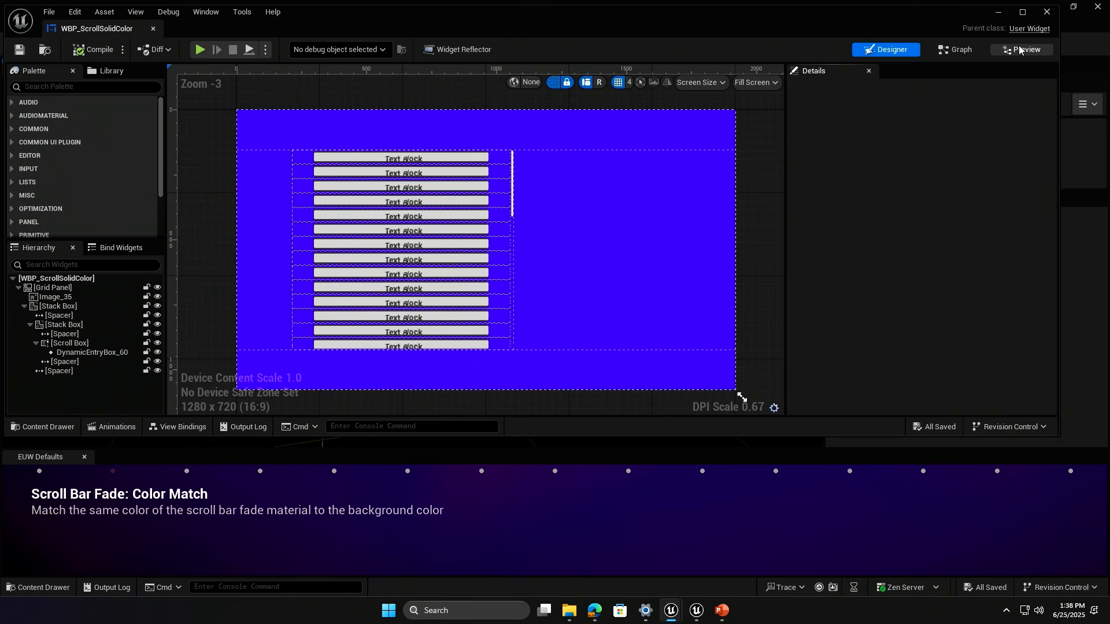
# Preview WBP_ScrollSolidColor and scroll its button list to examine the fade at the list's edges.
pyautogui.click(1021, 49)
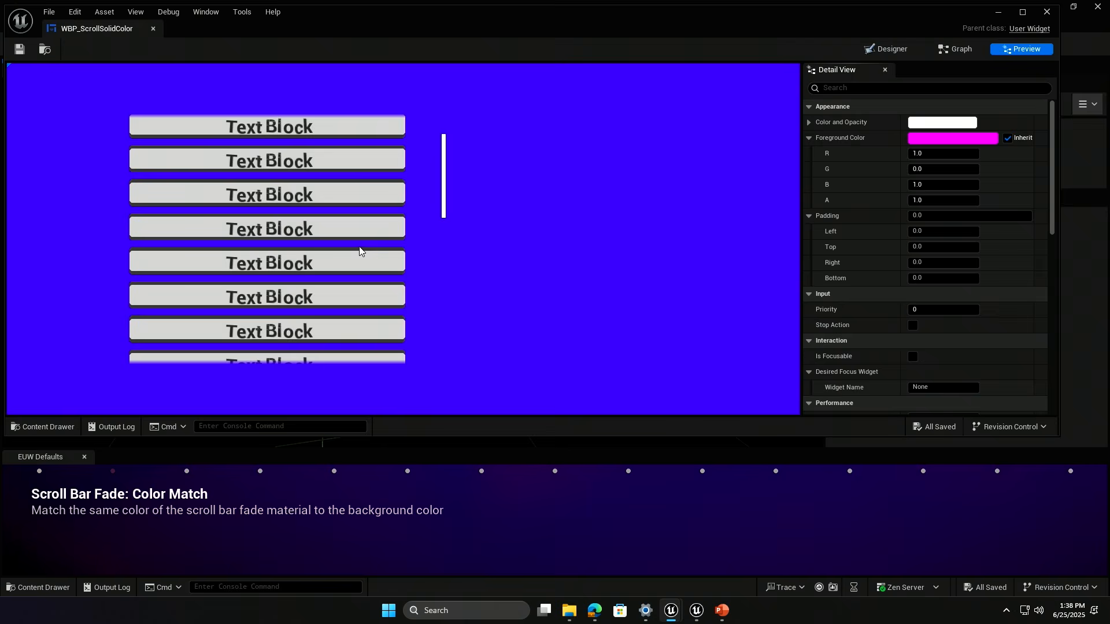
pyautogui.scroll(-1, 359, 247)
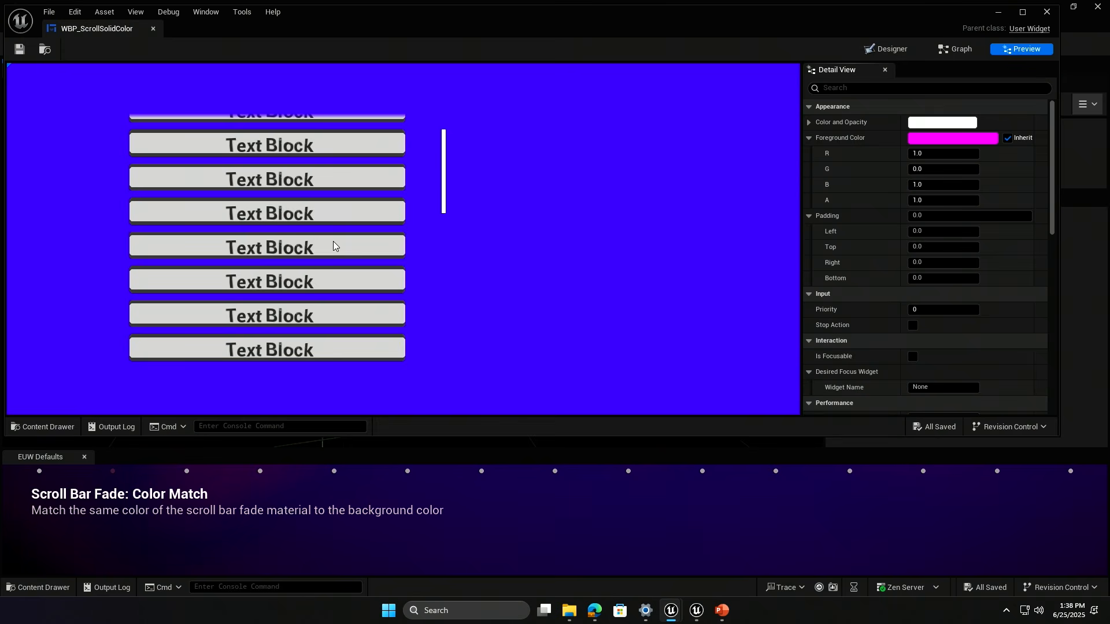
pyautogui.scroll(-1, 335, 238)
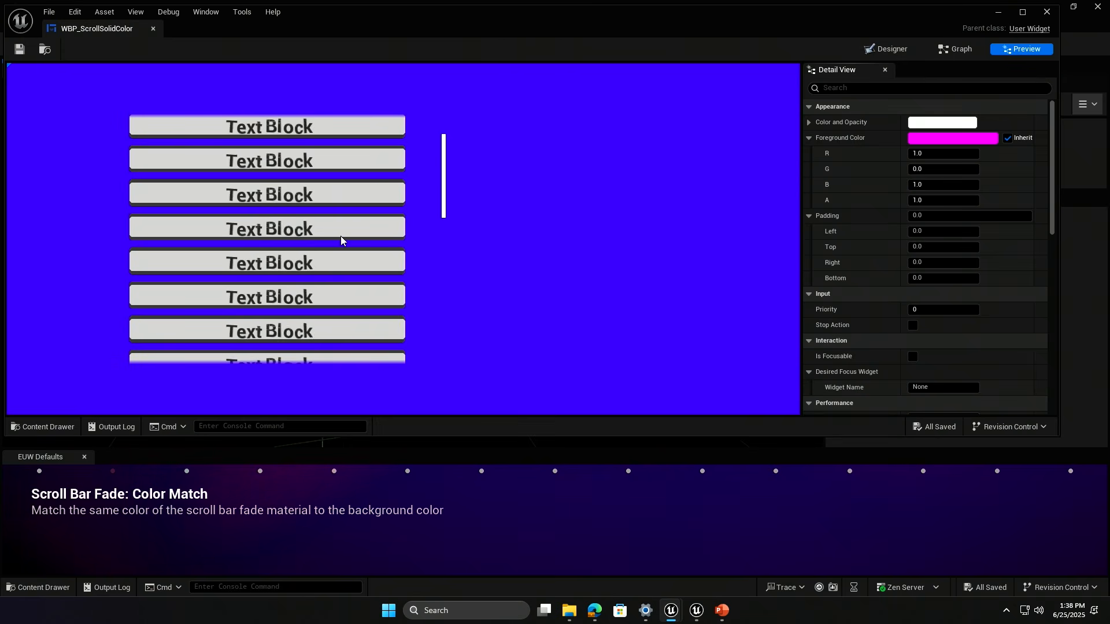
# Select the scroll box in the widget design and examine the image, tint and margin of its top and bottom shadow brushes.
pyautogui.click(885, 49)
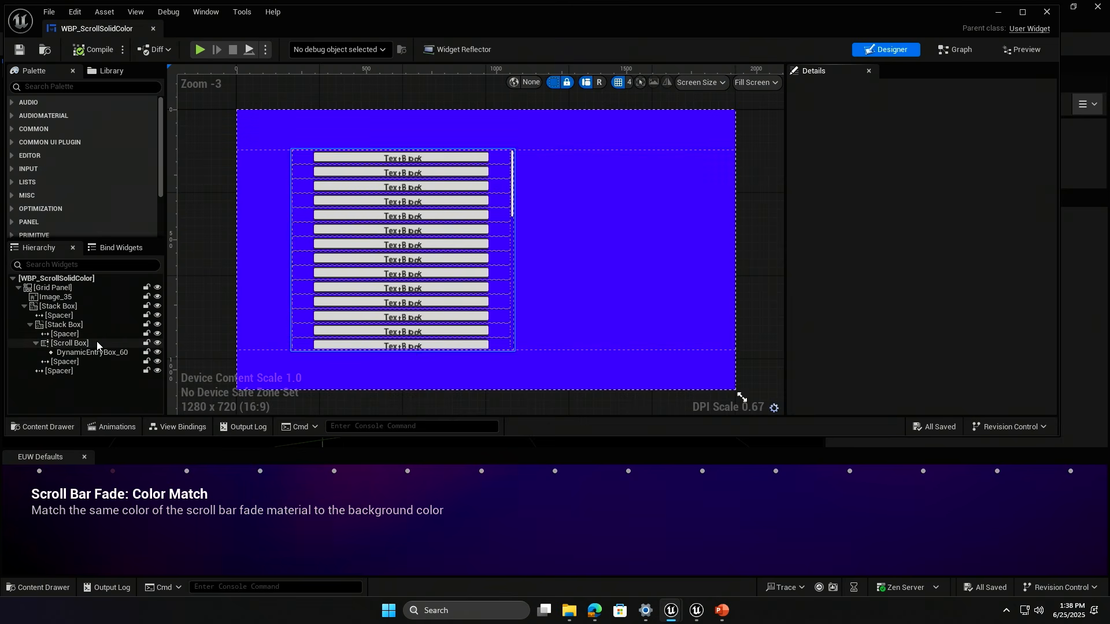
pyautogui.click(68, 343)
pyautogui.scroll(-10, 973, 300)
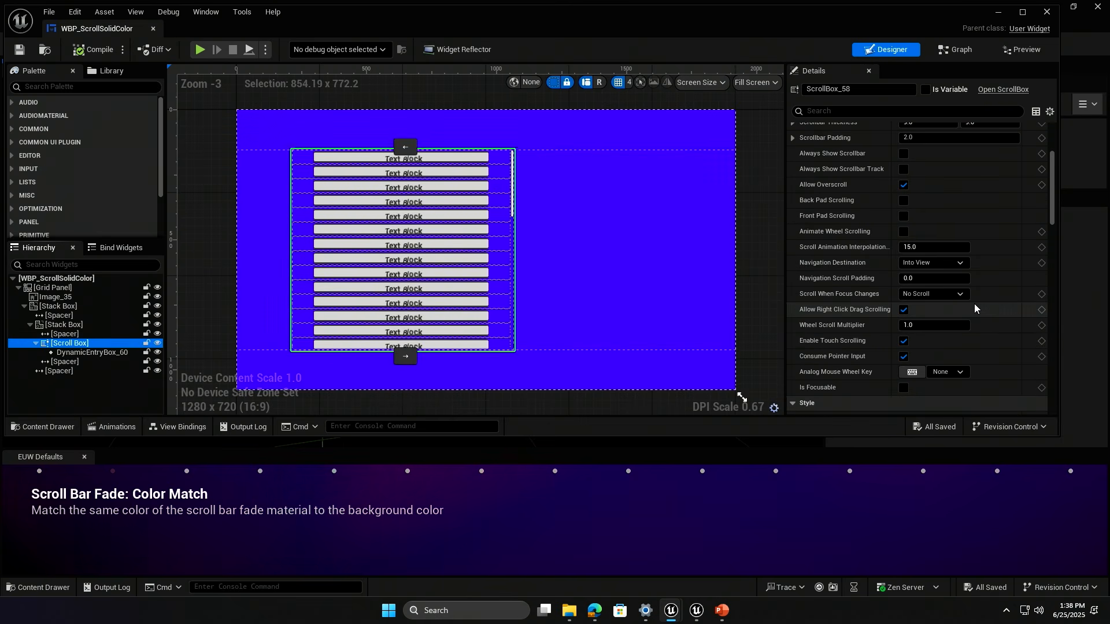
pyautogui.scroll(-4, 921, 285)
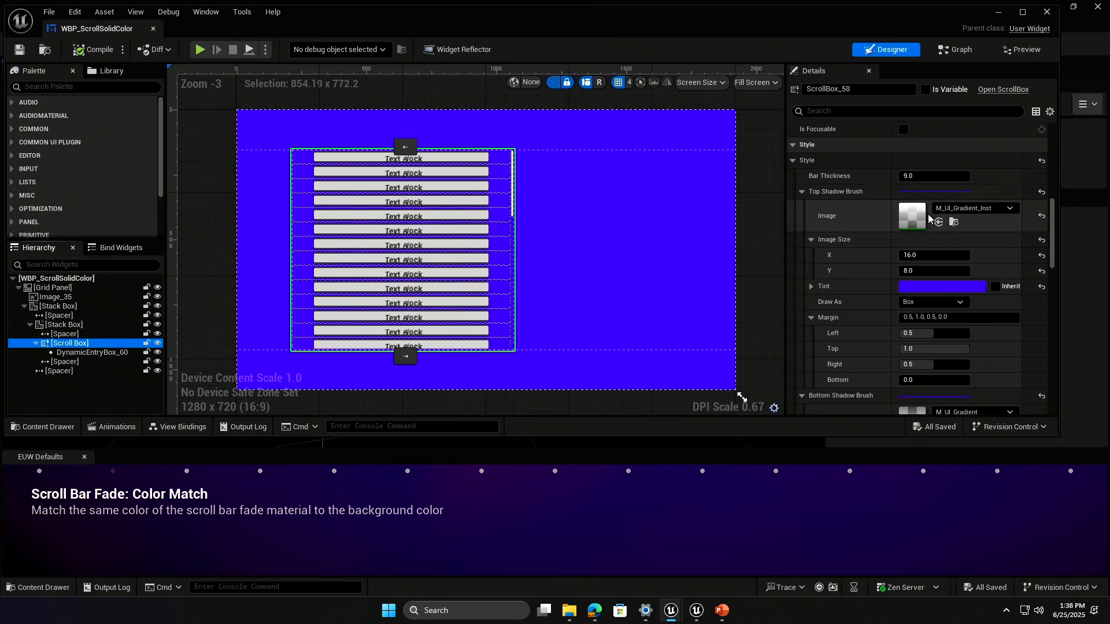
pyautogui.scroll(-1, 917, 214)
pyautogui.scroll(-4, 916, 214)
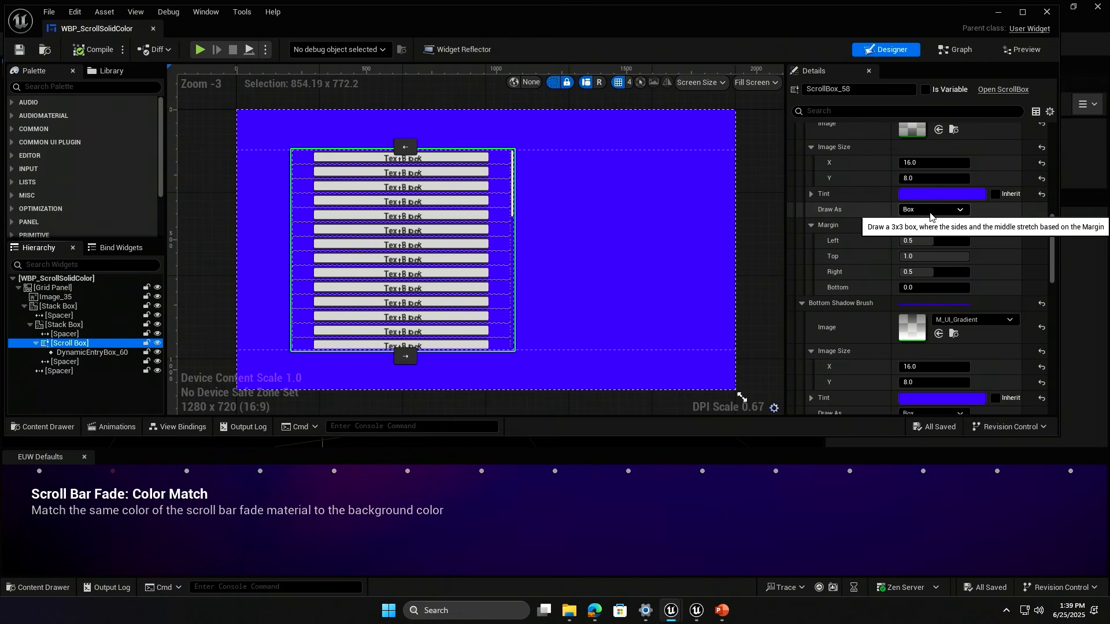
pyautogui.scroll(3, 928, 192)
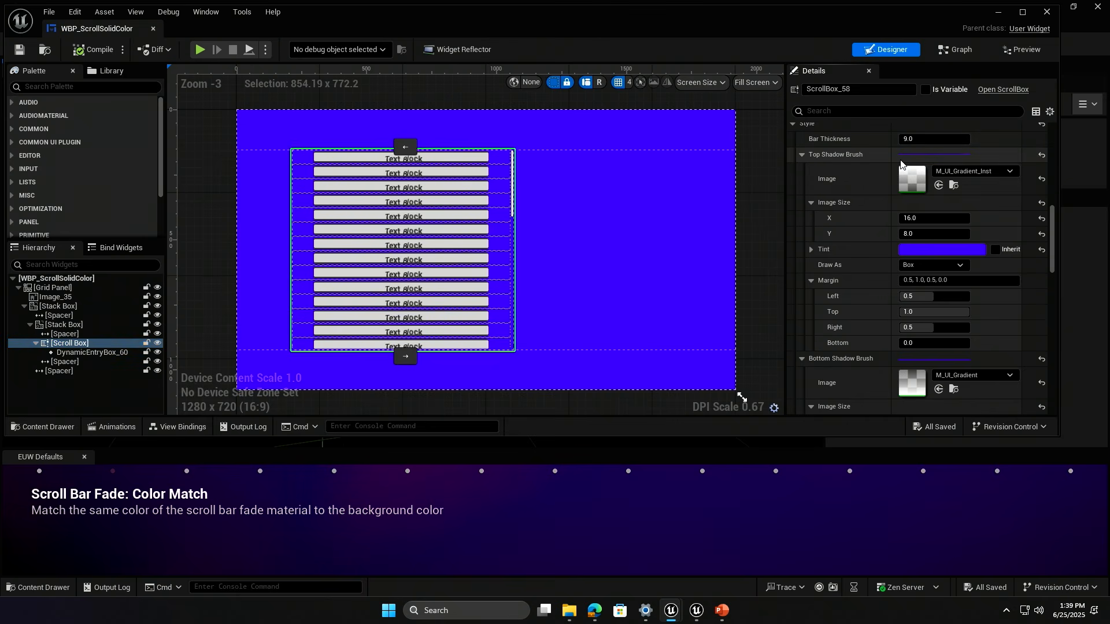
# Open the top shadow brush's material instance M_UI_Gradient_Inst and its parent material M_UI_Gradient.
pyautogui.doubleClick(924, 178)
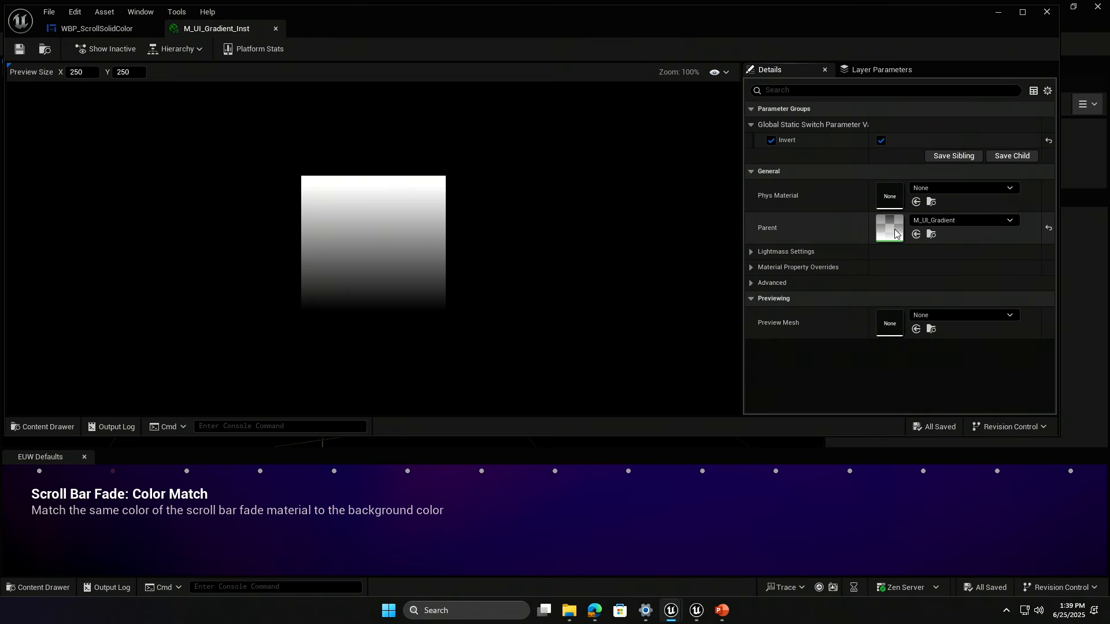
pyautogui.doubleClick(889, 226)
# Move the LinearGradient node down in the material graph, just before the 1-x node.
pyautogui.moveTo(706, 243); pyautogui.dragTo(831, 235, button='right')
pyautogui.scroll(-2, 746, 220)
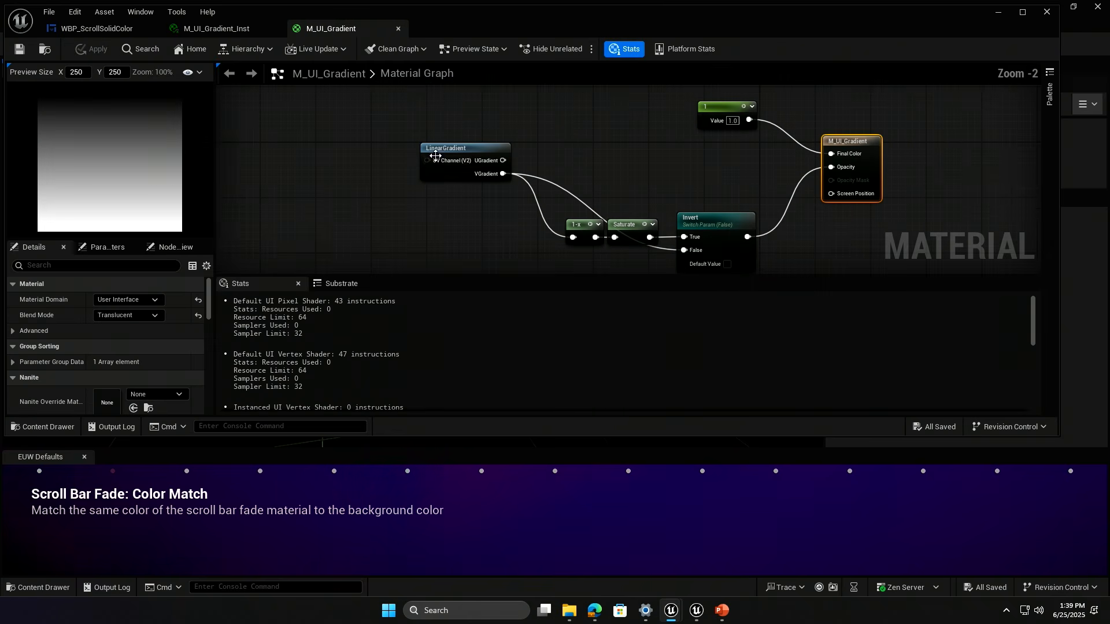
pyautogui.click(460, 148)
pyautogui.moveTo(476, 160); pyautogui.dragTo(490, 243)
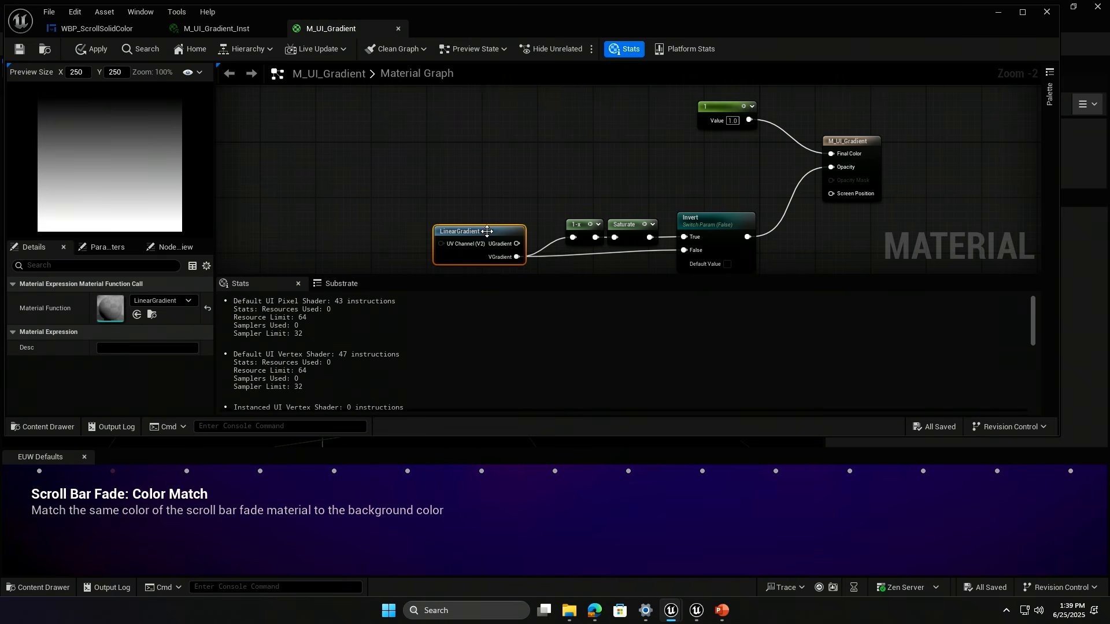
pyautogui.click(727, 265)
pyautogui.click(728, 264)
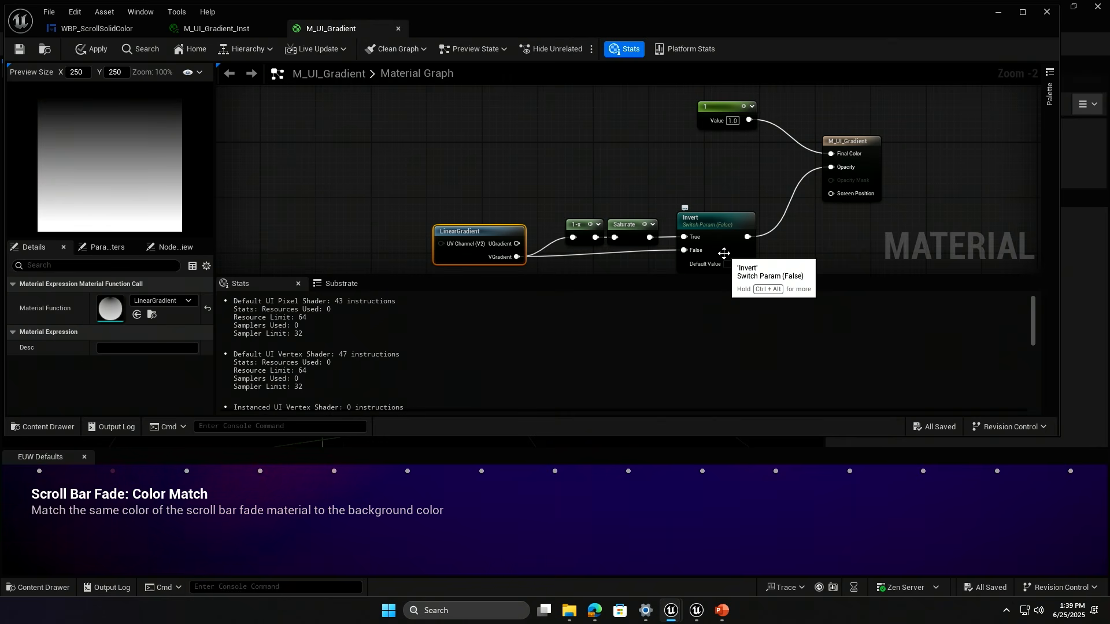
# Return to WBP_ScrollSolidColor and open the WBP_ScrollMovingColor widget from the ScrollBar folder.
pyautogui.click(211, 29)
pyautogui.click(95, 30)
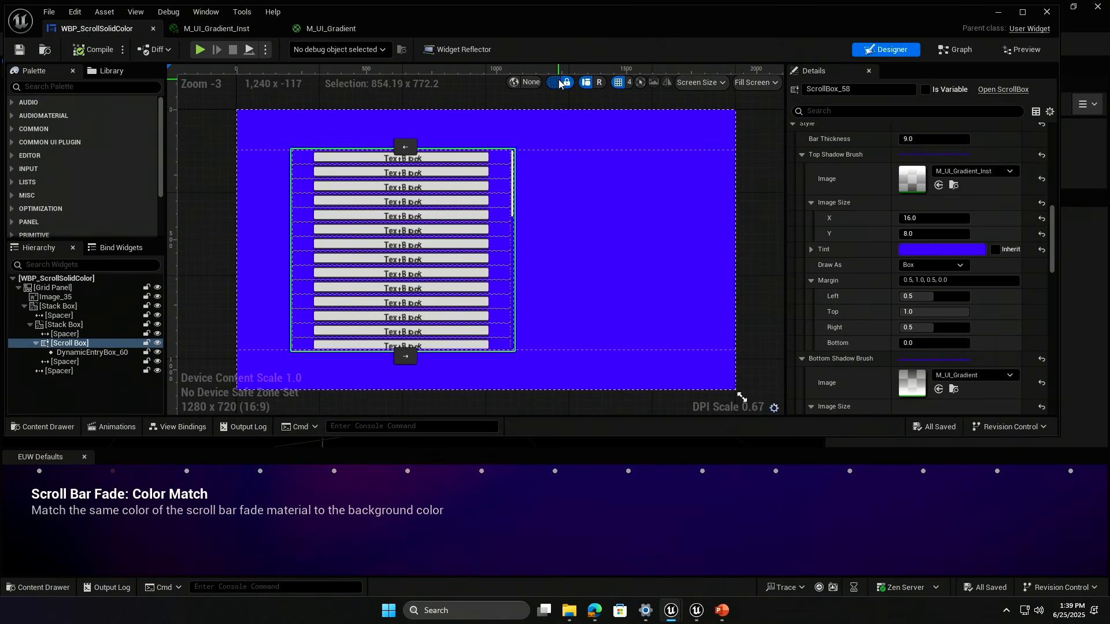
pyautogui.click(69, 426)
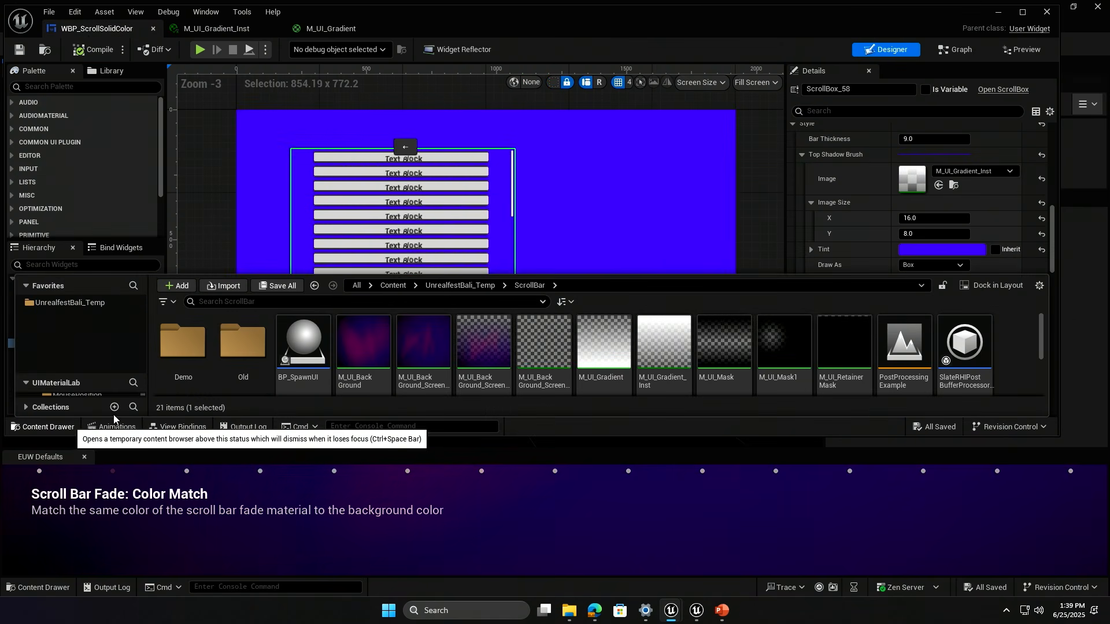
pyautogui.scroll(-3, 612, 355)
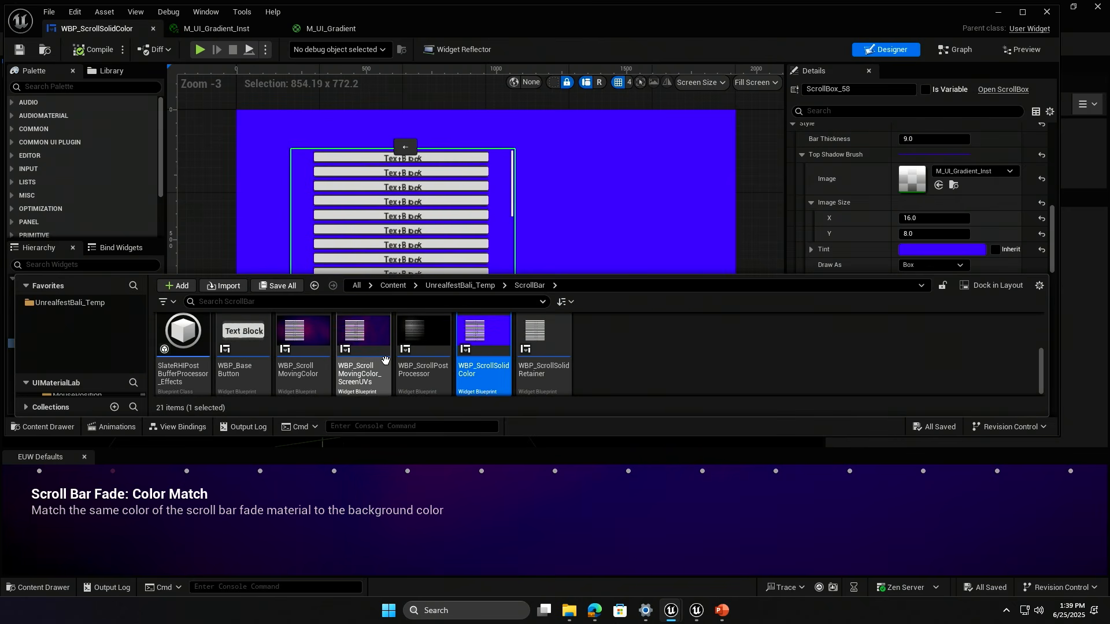
pyautogui.doubleClick(303, 336)
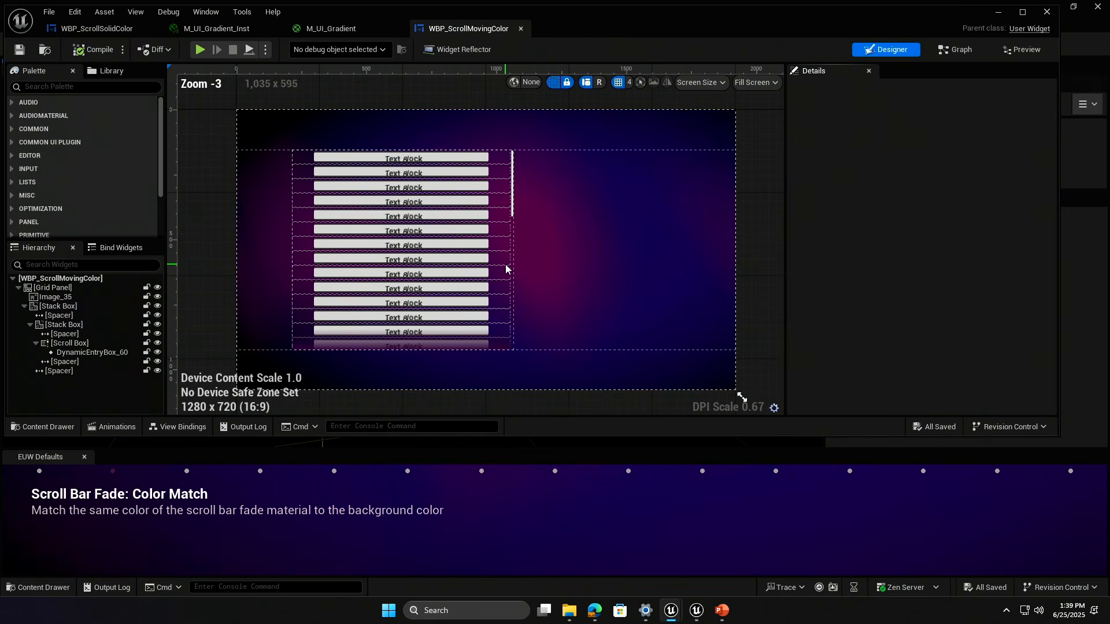
# Preview WBP_ScrollMovingColor and scroll its button list to examine the edge fades against the animated background.
pyautogui.click(1022, 49)
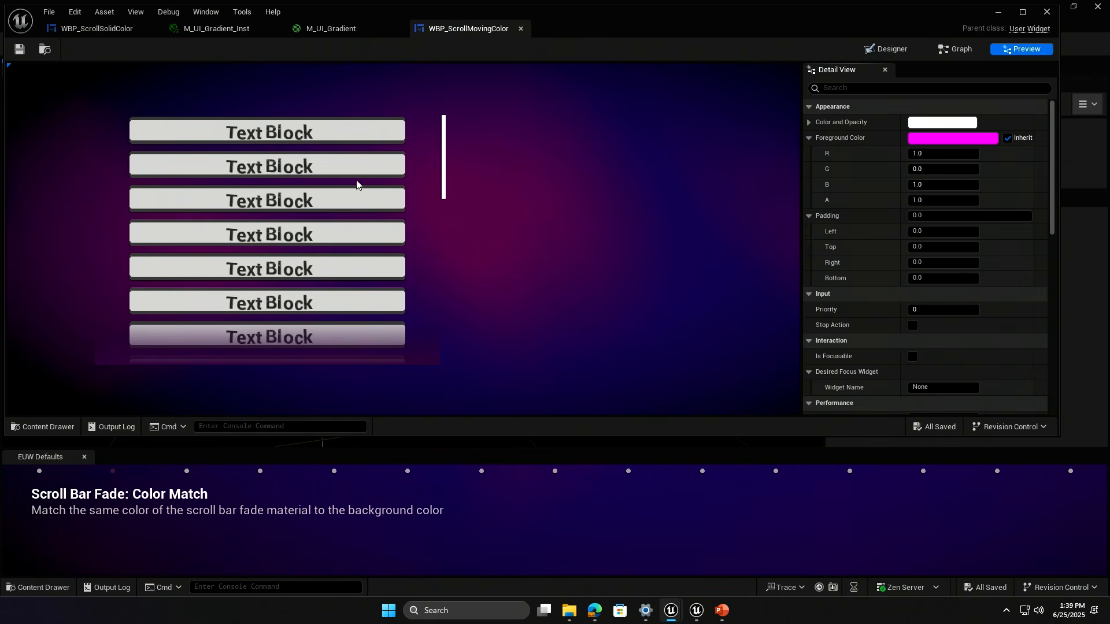
pyautogui.scroll(-2, 365, 185)
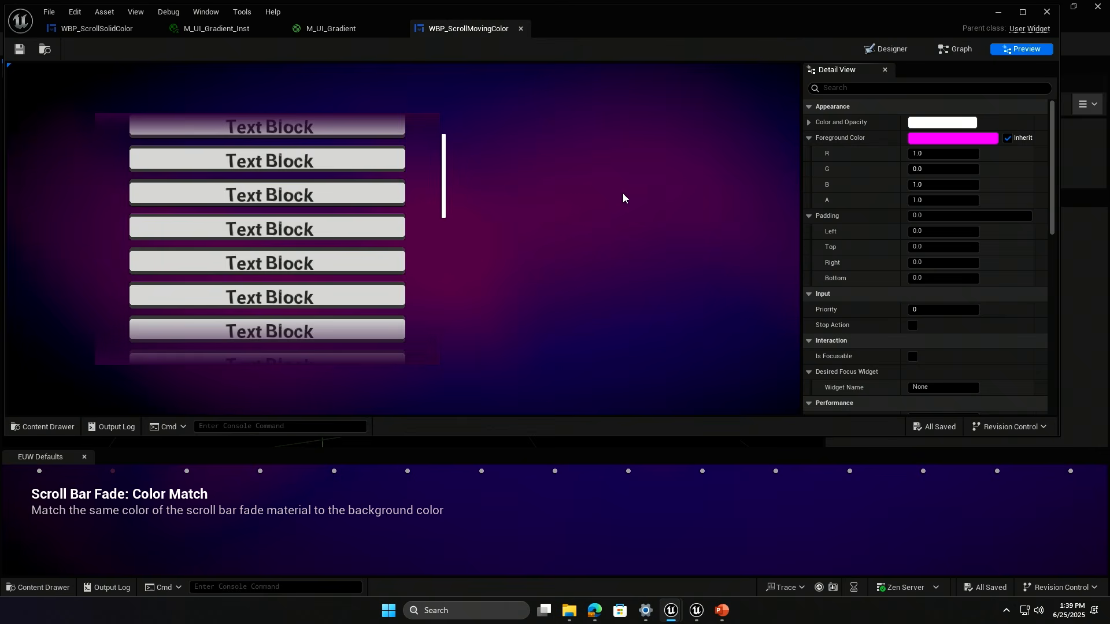
pyautogui.scroll(-1, 434, 187)
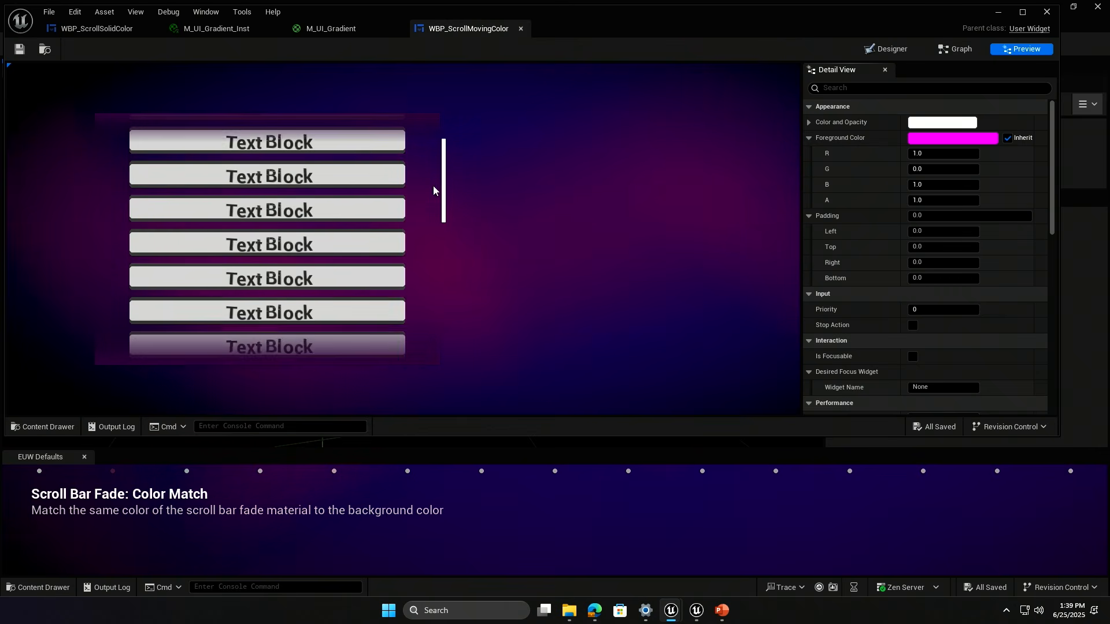
pyautogui.scroll(-1, 410, 189)
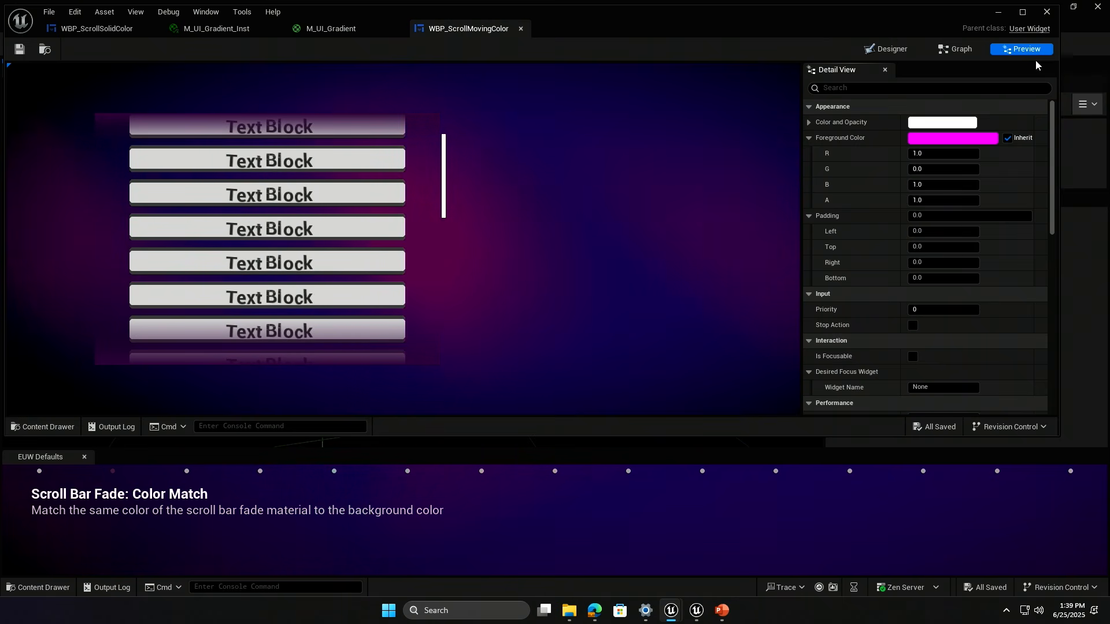
# Select the background image in the widget design, advance the notes to "Screen space UVs", and open the image's material M_UI_BackGround.
pyautogui.click(873, 49)
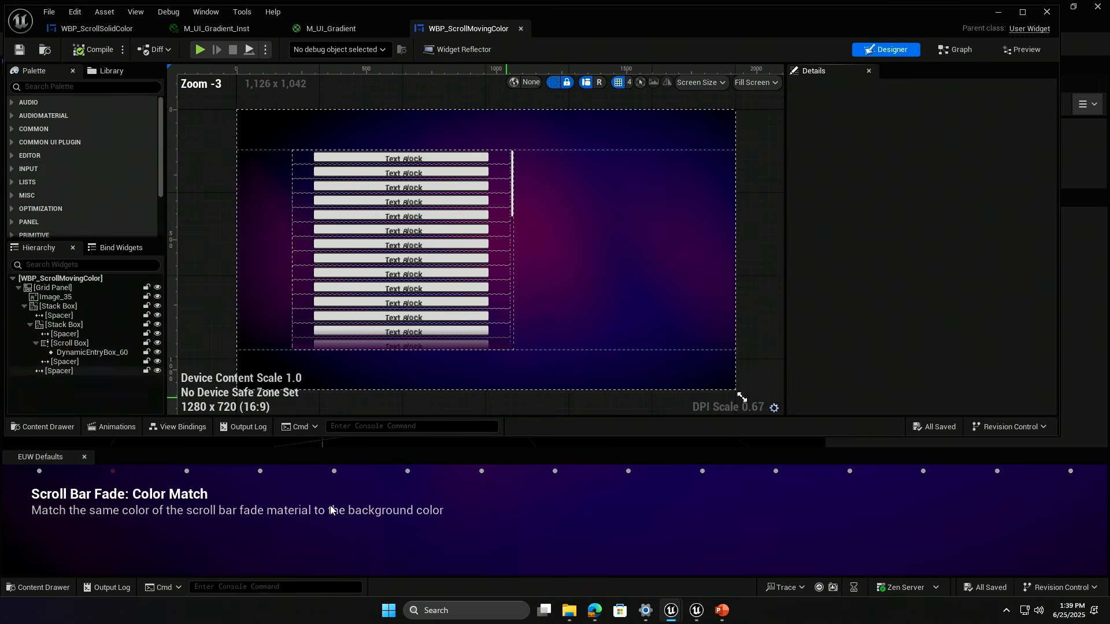
pyautogui.click(55, 296)
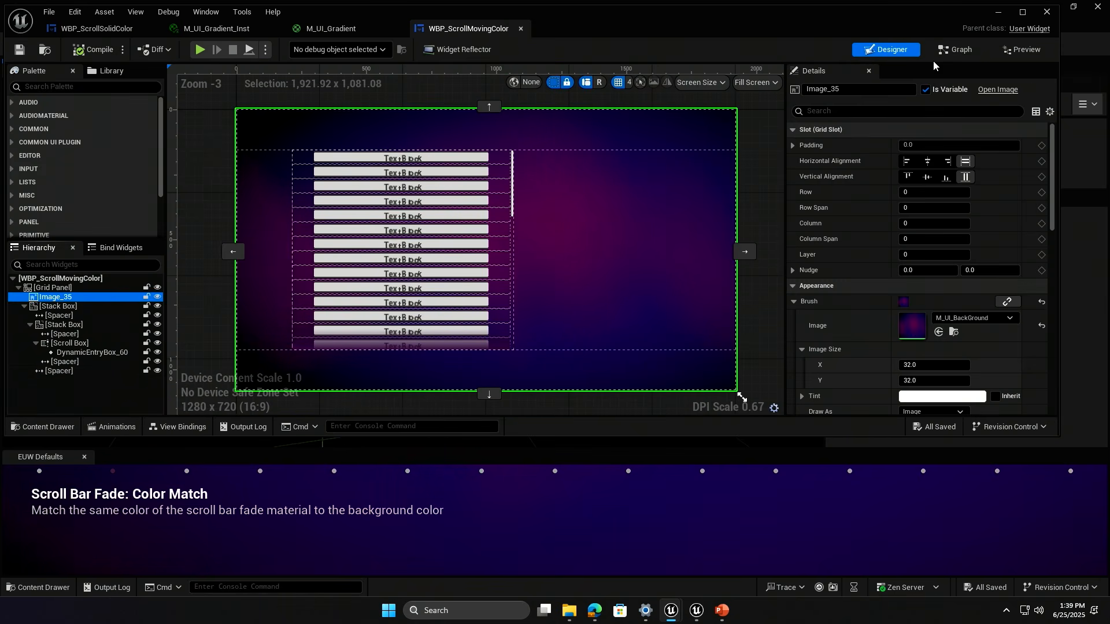
pyautogui.click(185, 472)
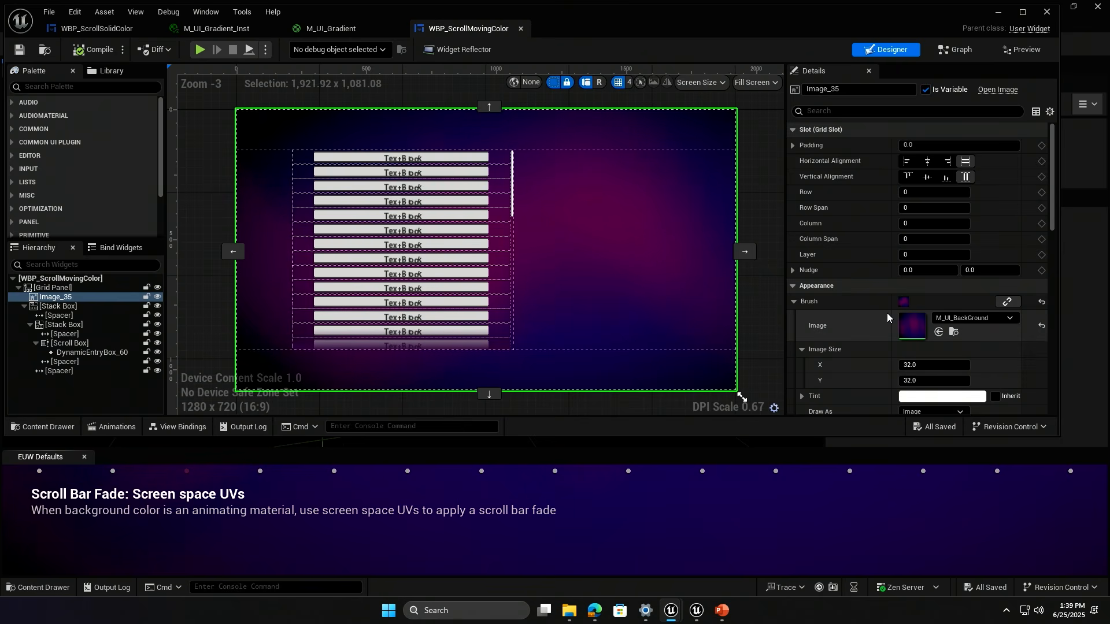
pyautogui.doubleClick(903, 314)
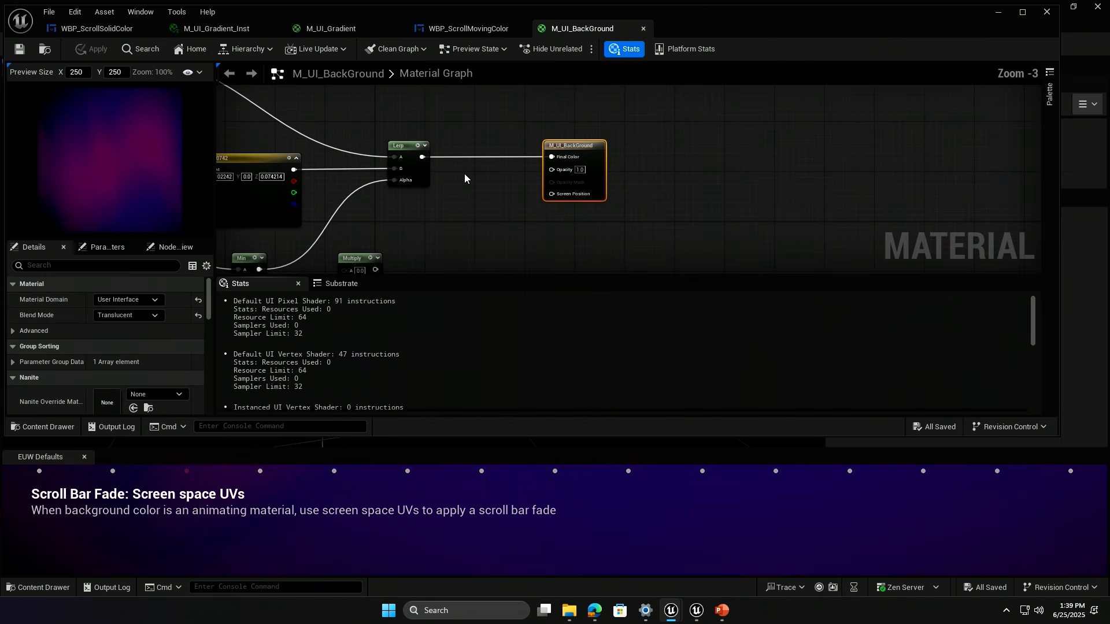
# Enlarge the graph area and examine the M_UI_BackGround nodes back to the texture coordinates feeding the wave warp.
pyautogui.scroll(-4, 465, 174)
pyautogui.moveTo(465, 175); pyautogui.dragTo(803, 218, button='right')
pyautogui.scroll(4, 552, 176)
pyautogui.moveTo(553, 176); pyautogui.dragTo(454, 75, button='right')
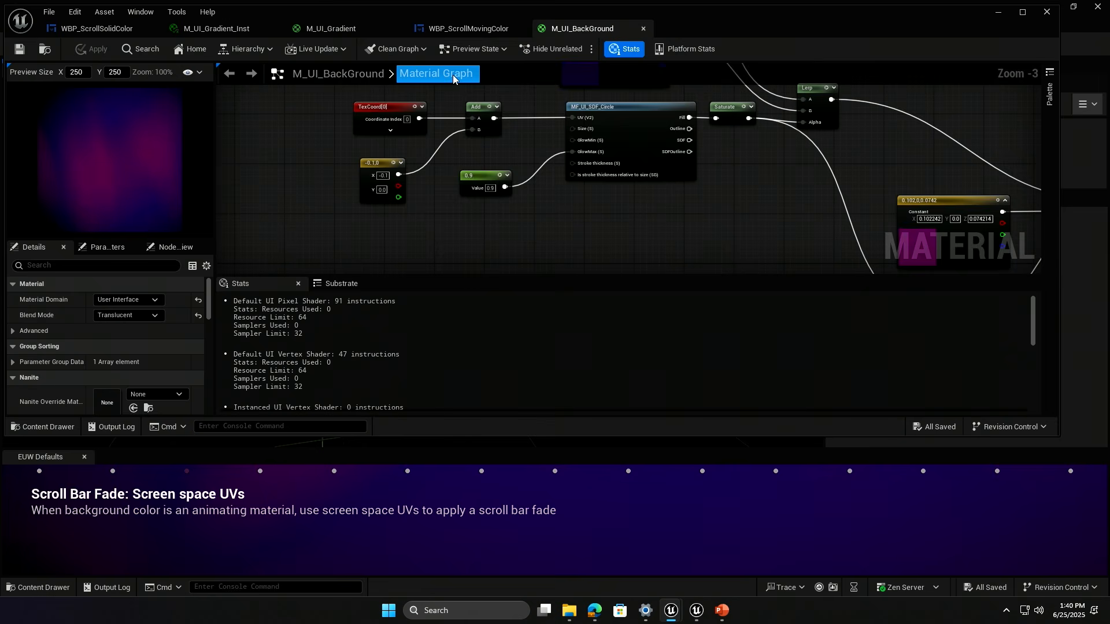
pyautogui.scroll(-1, 453, 75)
pyautogui.moveTo(425, 277); pyautogui.dragTo(429, 403)
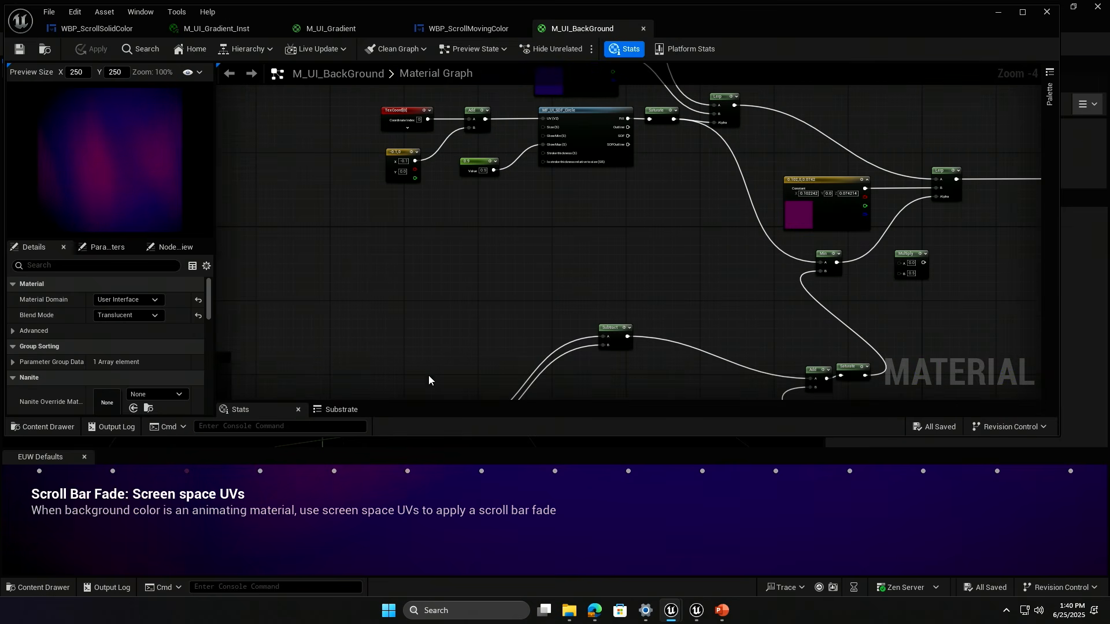
pyautogui.scroll(-4, 466, 309)
pyautogui.moveTo(466, 310); pyautogui.dragTo(582, 140, button='right')
pyautogui.scroll(4, 420, 169)
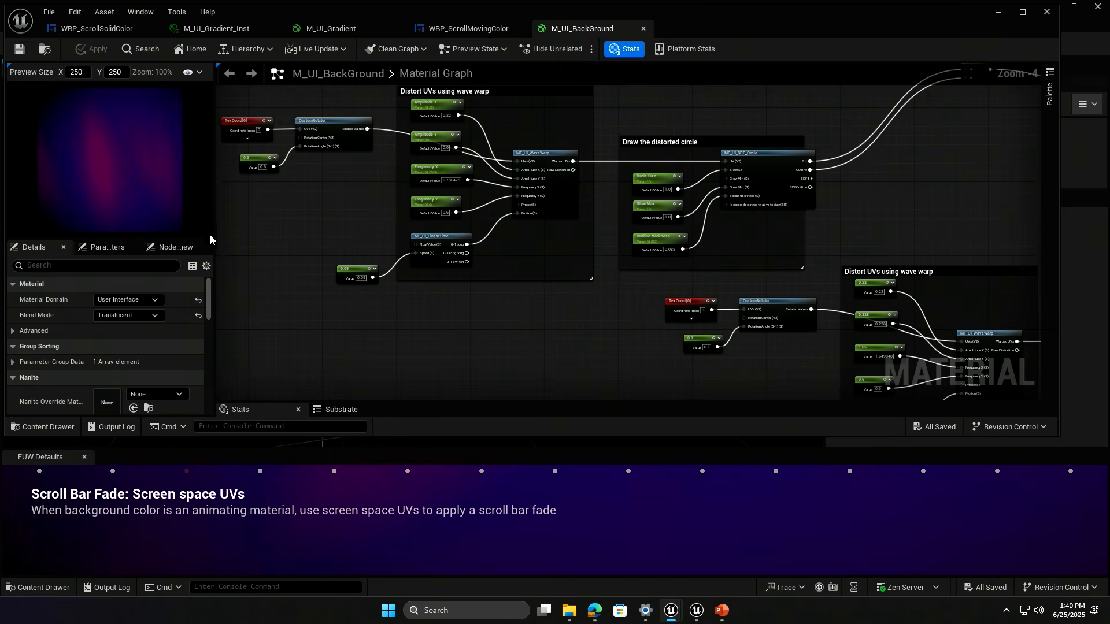
pyautogui.moveTo(217, 227); pyautogui.dragTo(254, 225)
pyautogui.scroll(-1, 421, 203)
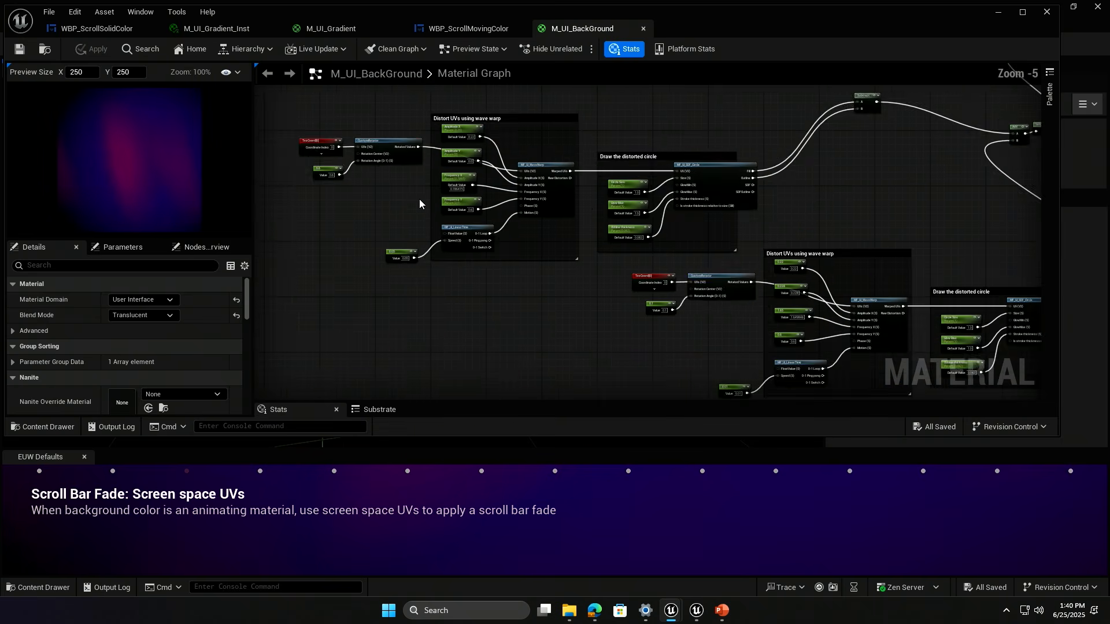
pyautogui.scroll(1, 545, 218)
pyautogui.scroll(1, 382, 125)
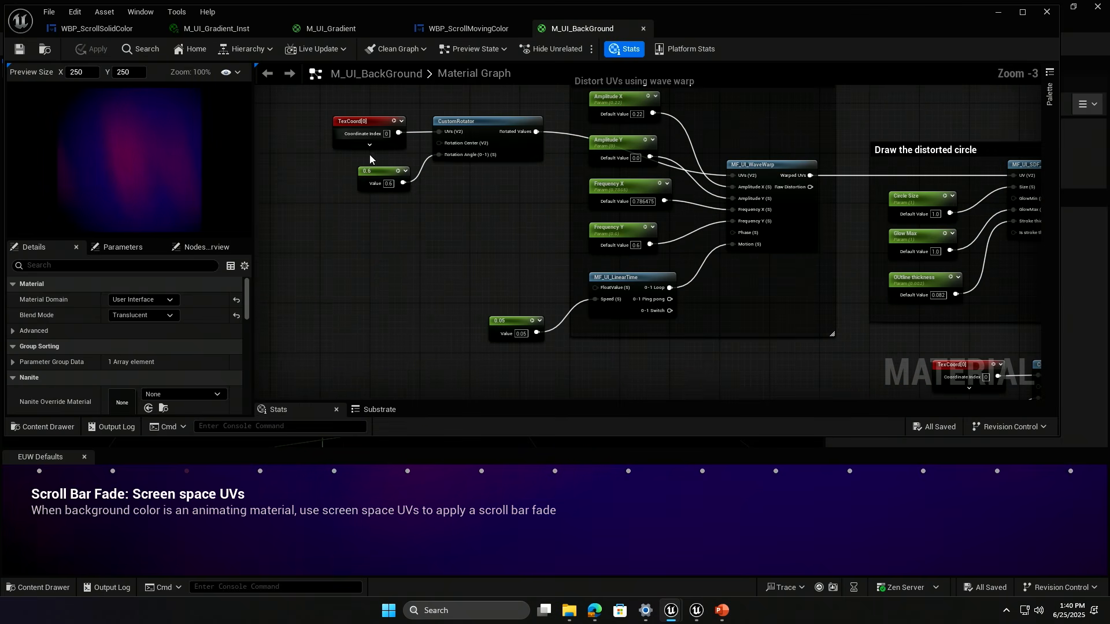
# Preview the TexCoord node that feeds the CustomRotator, and stop the node preview.
pyautogui.click(381, 125)
pyautogui.press('space')
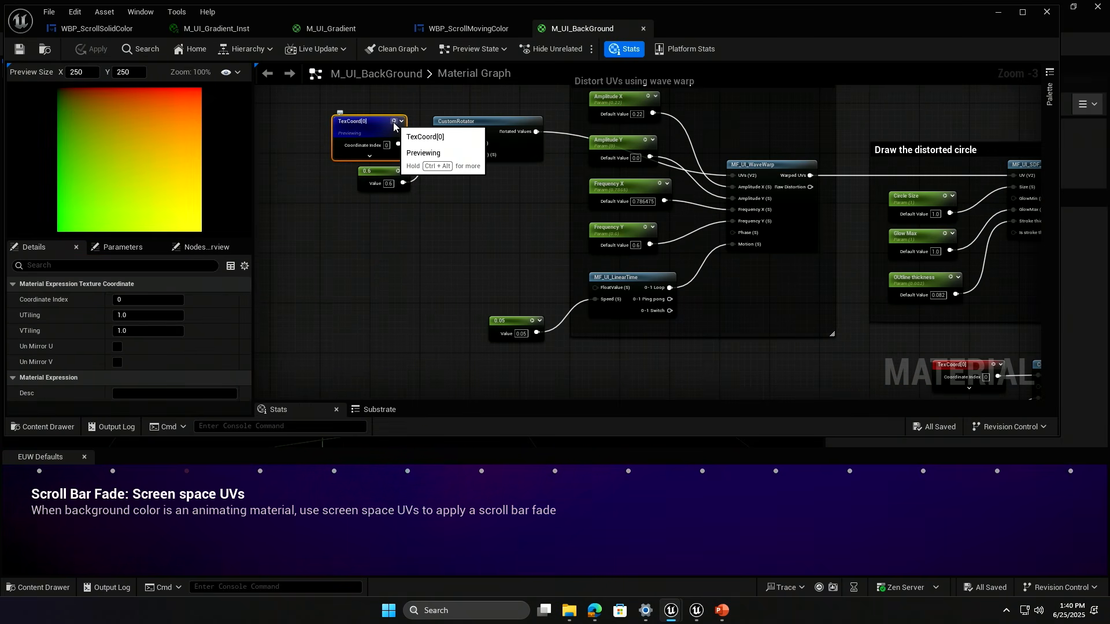
pyautogui.click(394, 122)
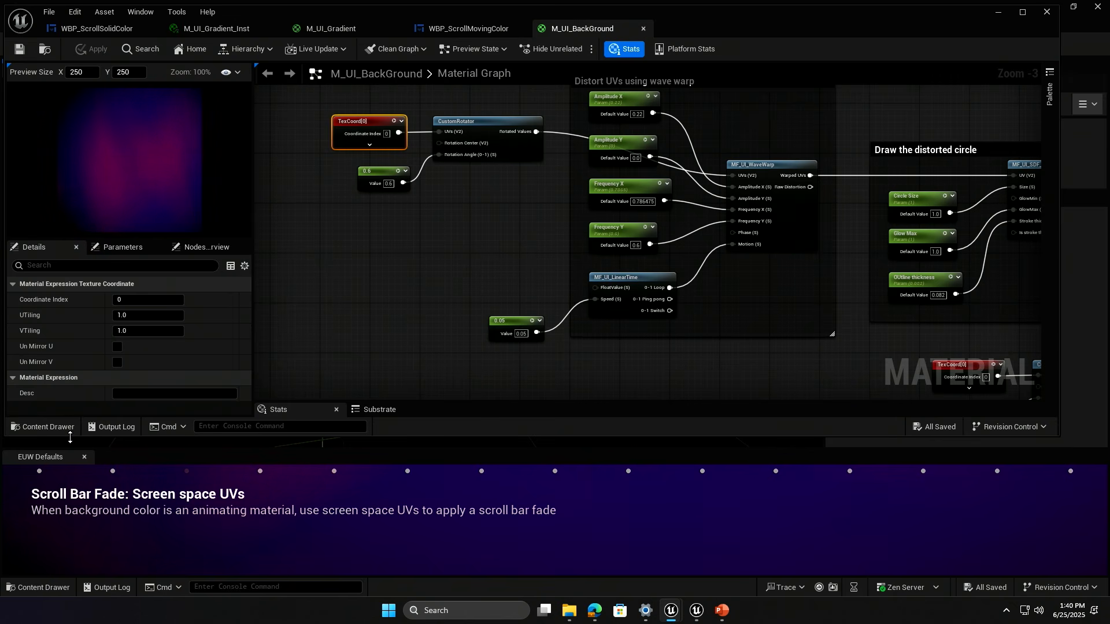
# Open WBP_ScrollMovingColor_ScreenUVs and preview it, scrolling the button list to examine its edge fades.
pyautogui.click(42, 427)
pyautogui.doubleClick(349, 330)
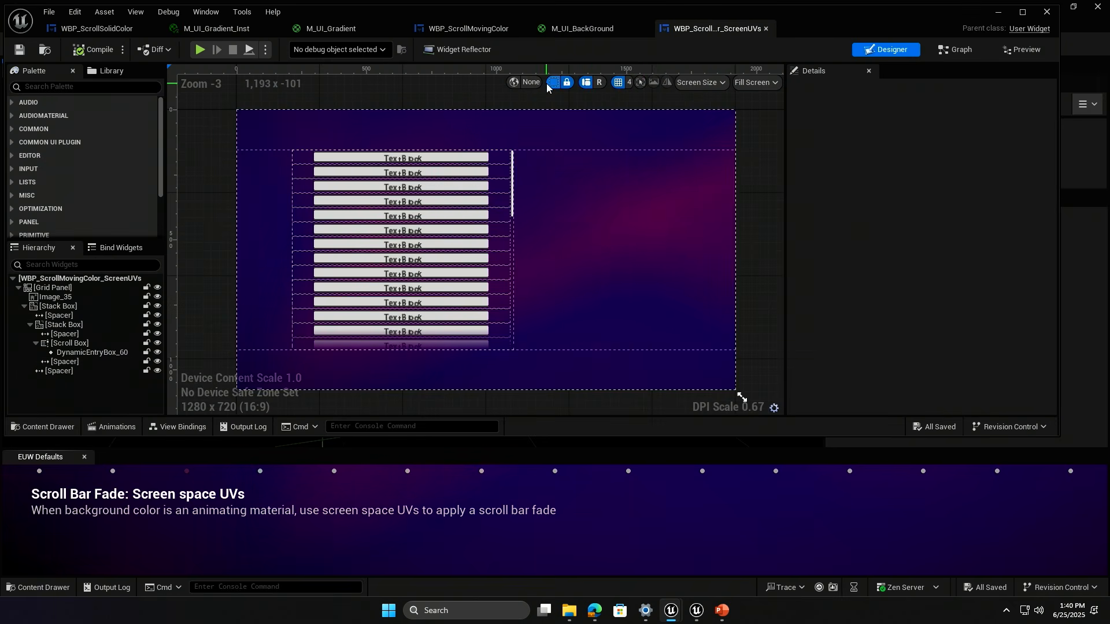
pyautogui.click(1022, 49)
pyautogui.scroll(-2, 354, 217)
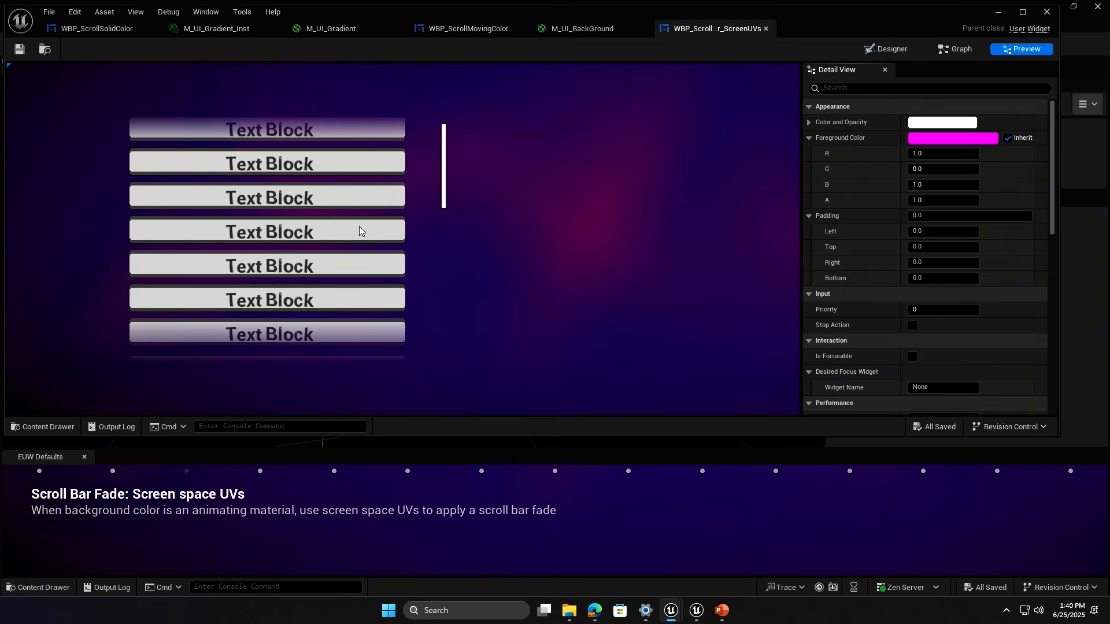
pyautogui.scroll(-1, 342, 258)
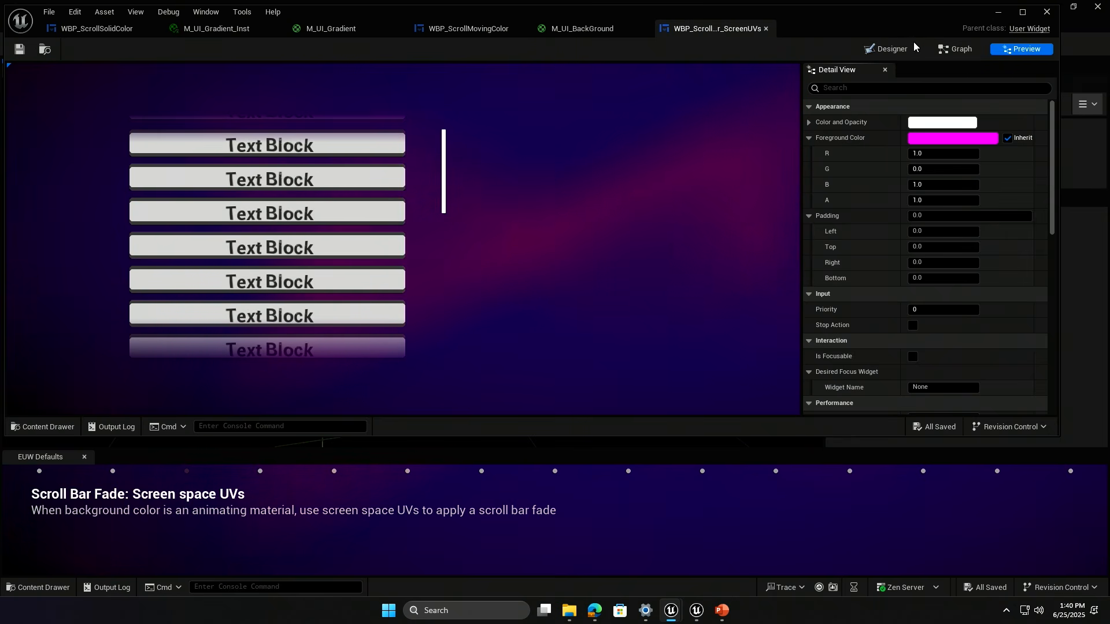
# Select the background image in the widget design and open its material M_UI_BackGround_ScreenSpace at the UV input nodes.
pyautogui.click(887, 49)
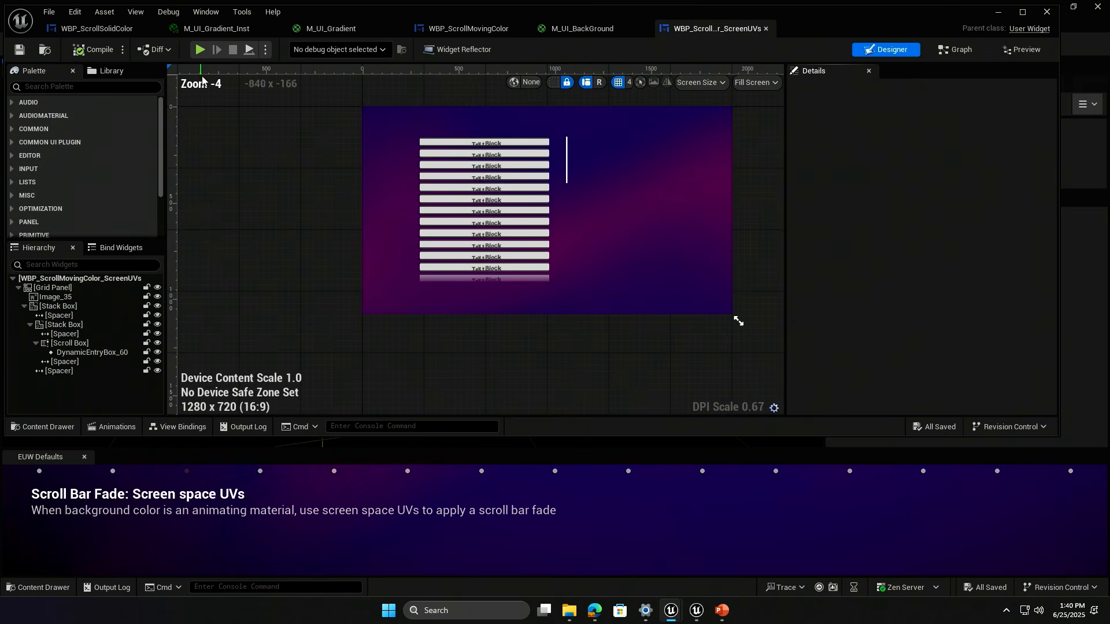
pyautogui.click(53, 296)
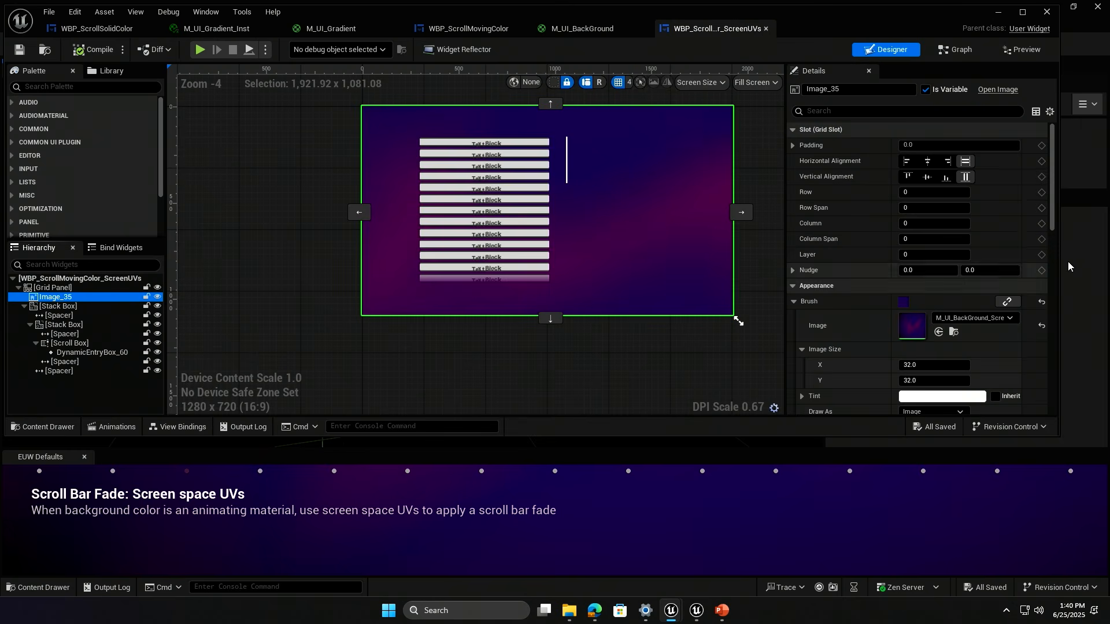
pyautogui.doubleClick(910, 325)
pyautogui.scroll(-1, 523, 275)
pyautogui.moveTo(511, 275); pyautogui.dragTo(596, 295, button='right')
pyautogui.scroll(-2, 456, 293)
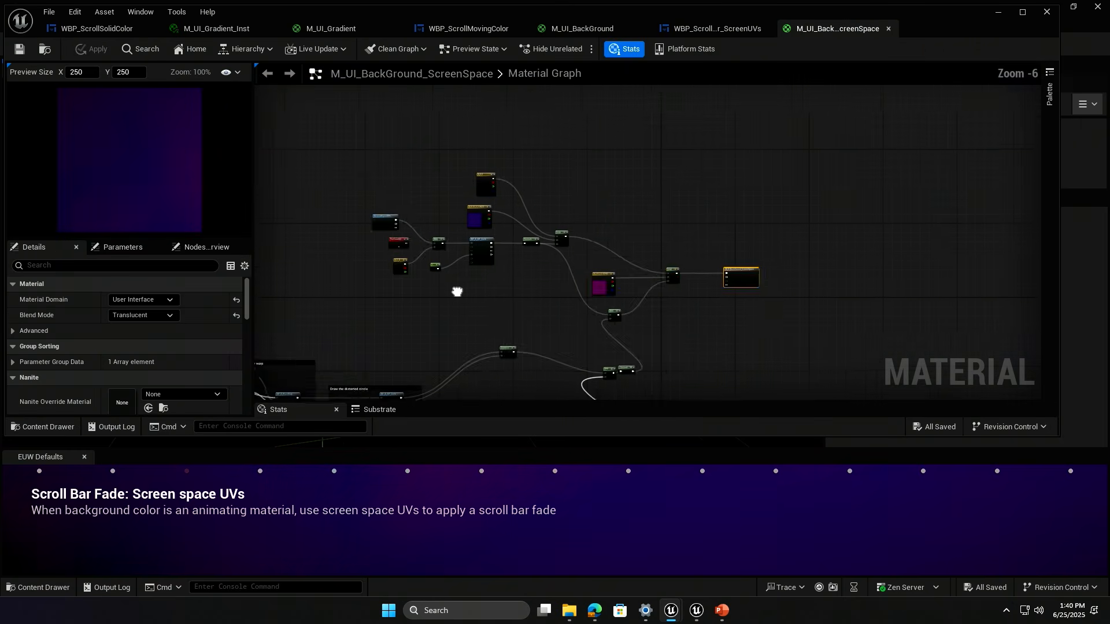
pyautogui.scroll(6, 457, 265)
# Preview the disconnected TexCoord node commented OLD, and stop the node preview.
pyautogui.moveTo(457, 265); pyautogui.dragTo(447, 266)
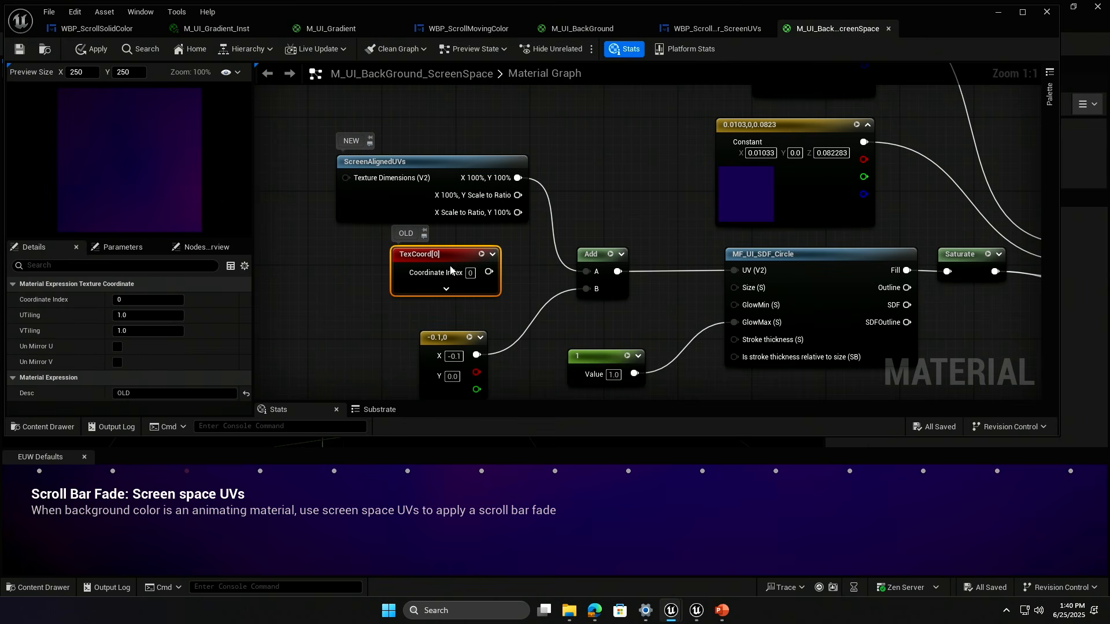
pyautogui.click(482, 254)
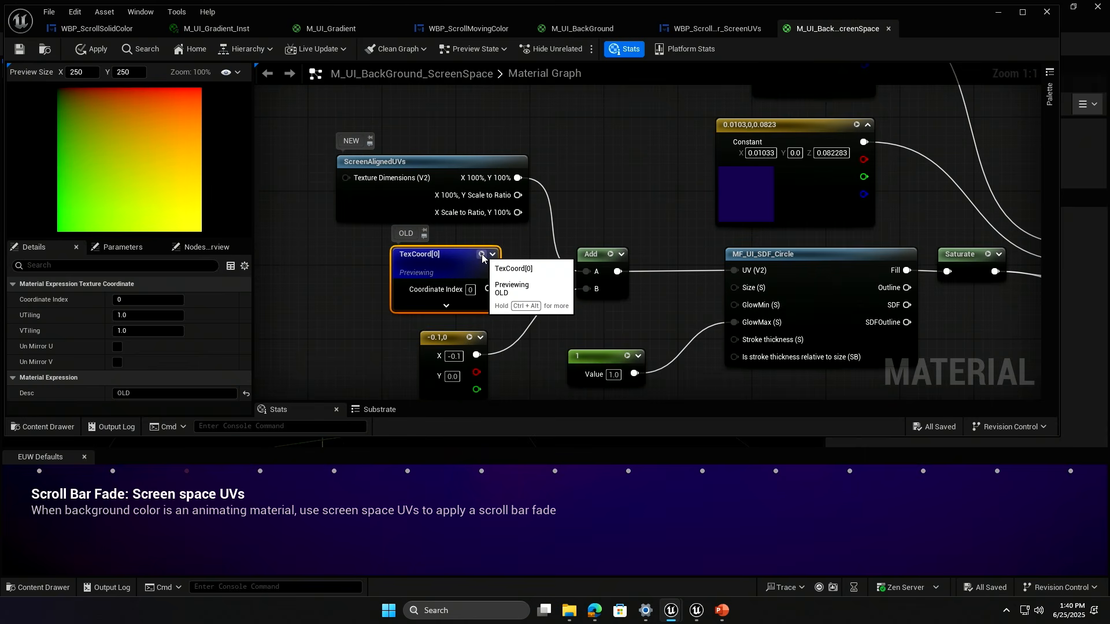
pyautogui.click(482, 255)
# Preview the ScreenAlignedUVs node commented NEW, narrow the side panels slightly, and stop the node preview.
pyautogui.rightClick(528, 172)
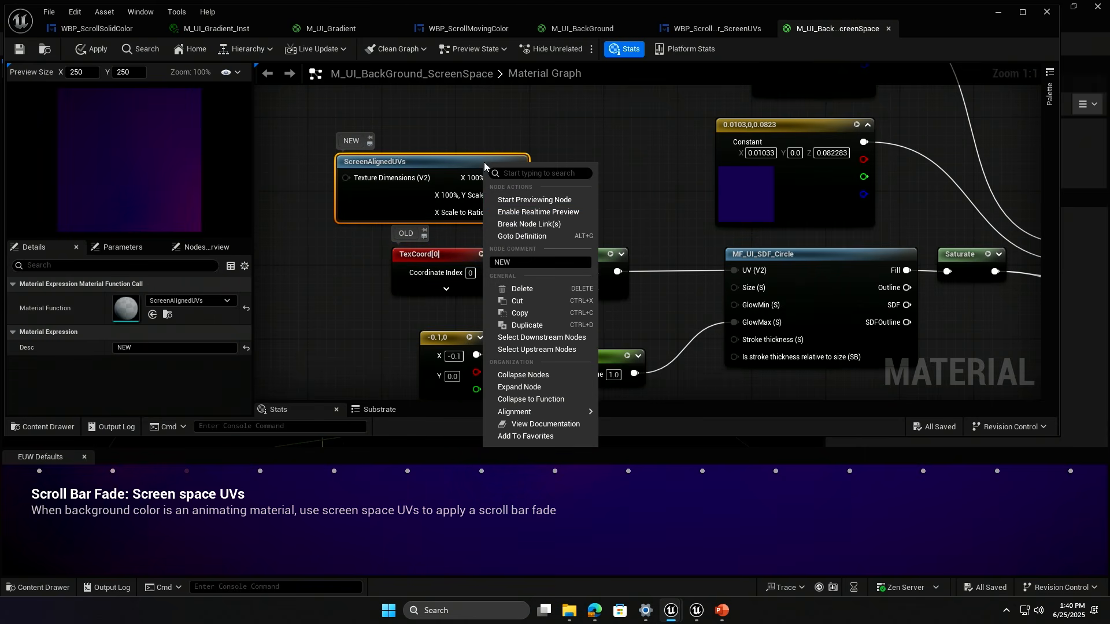
pyautogui.click(532, 198)
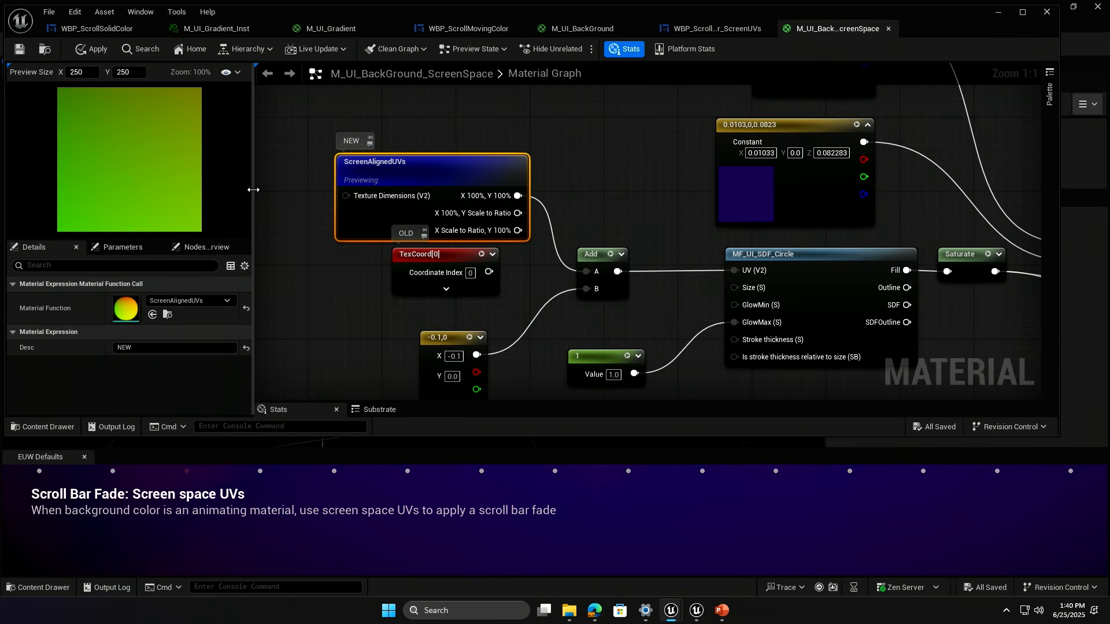
pyautogui.moveTo(255, 190); pyautogui.dragTo(235, 208)
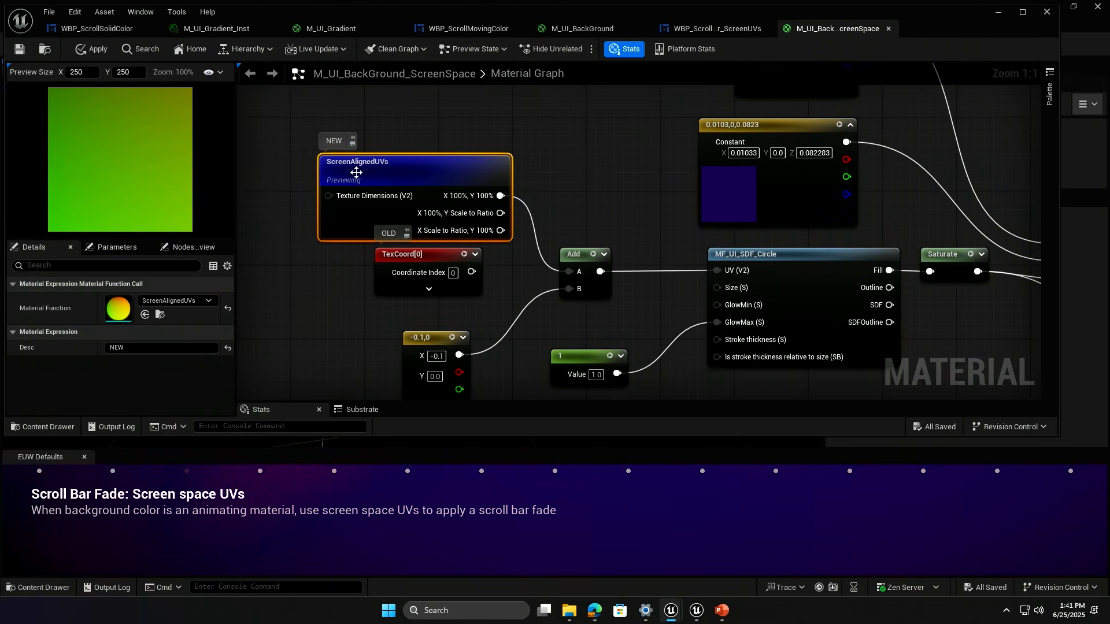
pyautogui.rightClick(372, 164)
pyautogui.click(399, 198)
# Examine the other places in the material graph where ScreenAlignedUVs nodes replace TexCoord as the CustomRotator's UV input.
pyautogui.scroll(-4, 574, 198)
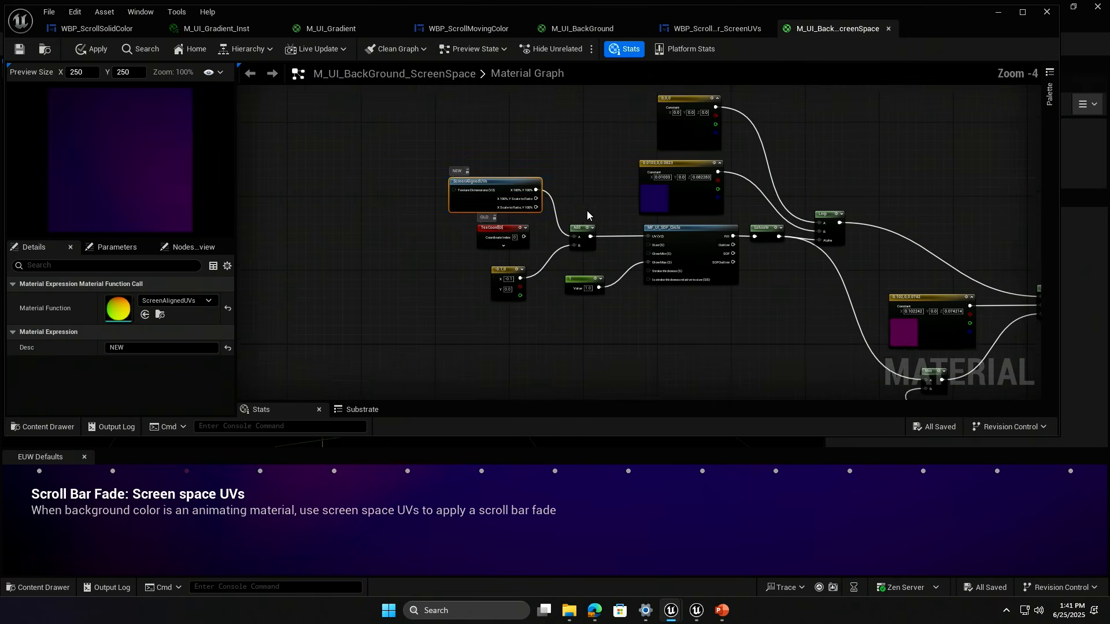
pyautogui.moveTo(549, 329); pyautogui.dragTo(697, 97, button='right')
pyautogui.scroll(-2, 598, 211)
pyautogui.moveTo(598, 210); pyautogui.dragTo(743, 182, button='right')
pyautogui.scroll(2, 460, 199)
pyautogui.scroll(1, 460, 199)
pyautogui.moveTo(433, 111); pyautogui.dragTo(598, 40)
pyautogui.scroll(1, 671, 290)
pyautogui.scroll(1, 671, 289)
pyautogui.moveTo(671, 290); pyautogui.dragTo(602, 502, button='right')
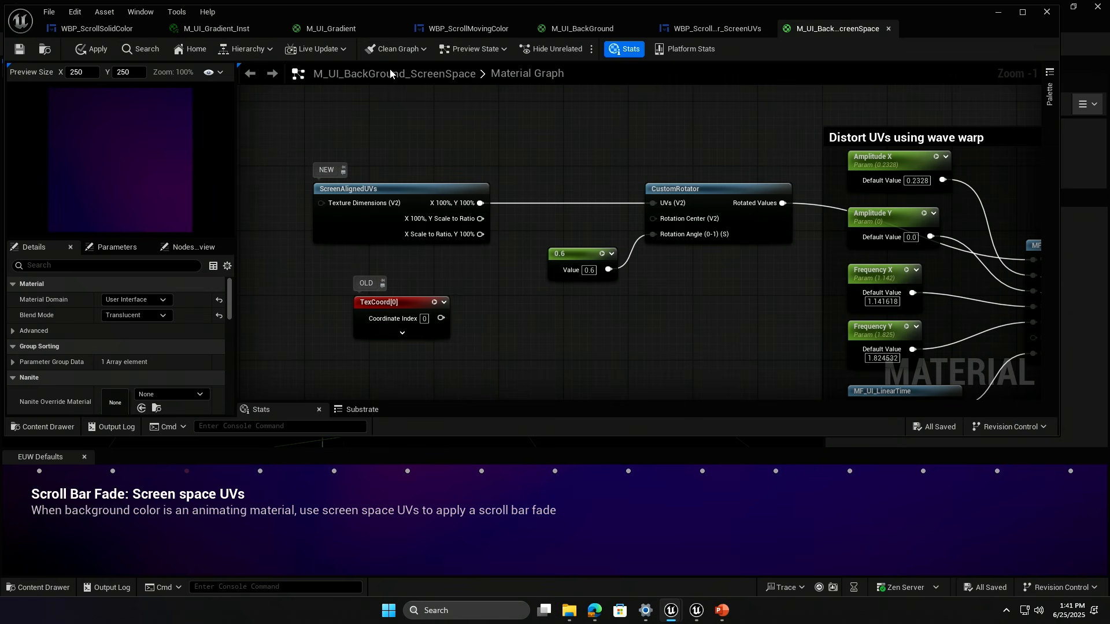
pyautogui.moveTo(367, 134); pyautogui.dragTo(799, 361)
pyautogui.click(735, 337)
pyautogui.scroll(-3, 737, 336)
pyautogui.scroll(-2, 737, 336)
pyautogui.moveTo(766, 364); pyautogui.dragTo(589, 176, button='right')
pyautogui.scroll(3, 662, 207)
pyautogui.moveTo(753, 184); pyautogui.dragTo(938, 273)
pyautogui.click(899, 266)
pyautogui.moveTo(899, 267); pyautogui.dragTo(733, 323, button='right')
# In WBP_ScrollMovingColor_ScreenUVs, select the Scroll Box and open its Top Shadow Brush material instance, and its parent material M_UI_BackGround_ScreenSpace_grad.
pyautogui.click(26, 426)
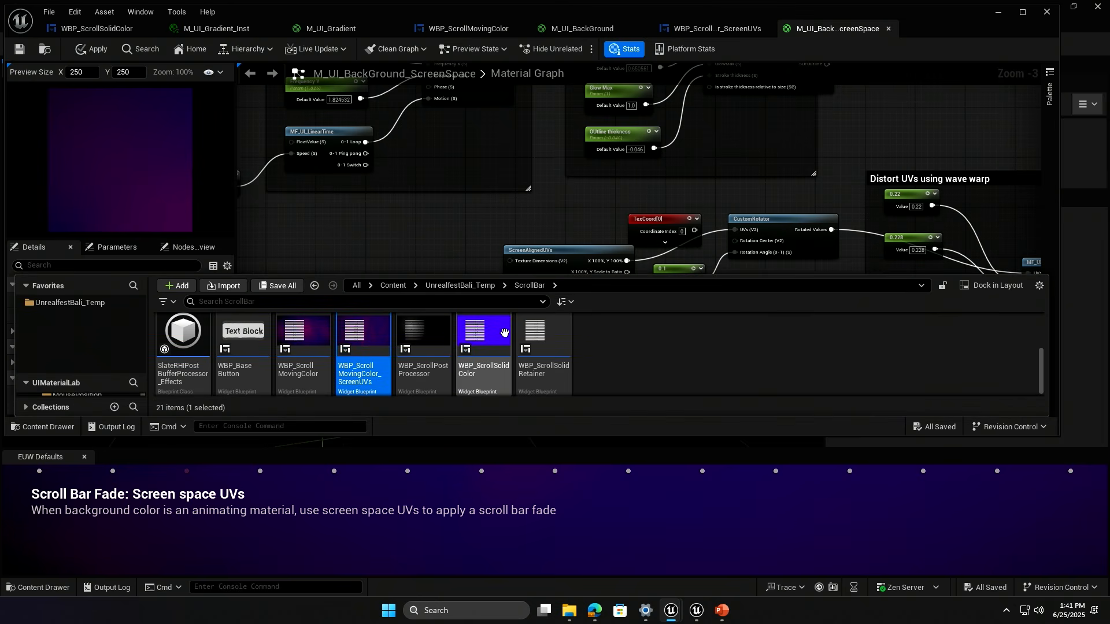
pyautogui.click(686, 32)
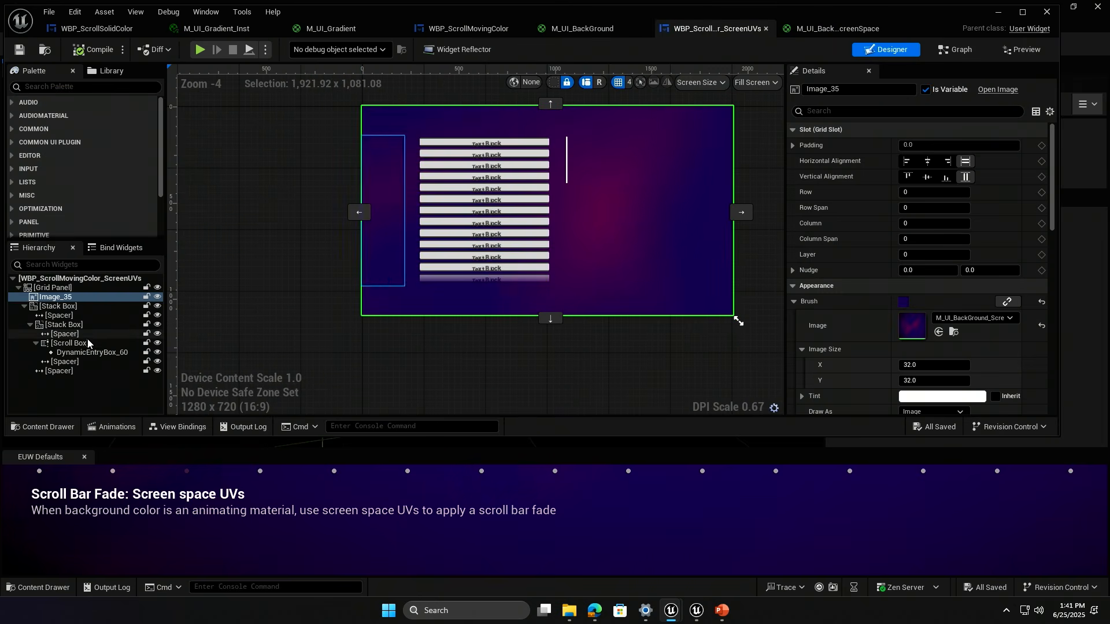
pyautogui.scroll(-10, 859, 226)
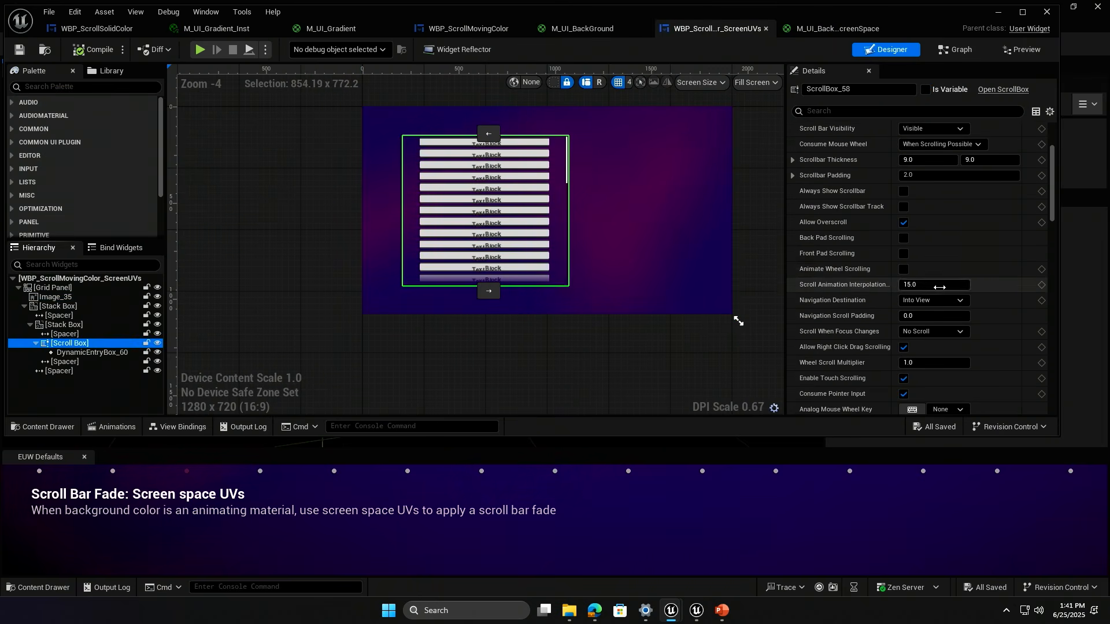
pyautogui.doubleClick(914, 295)
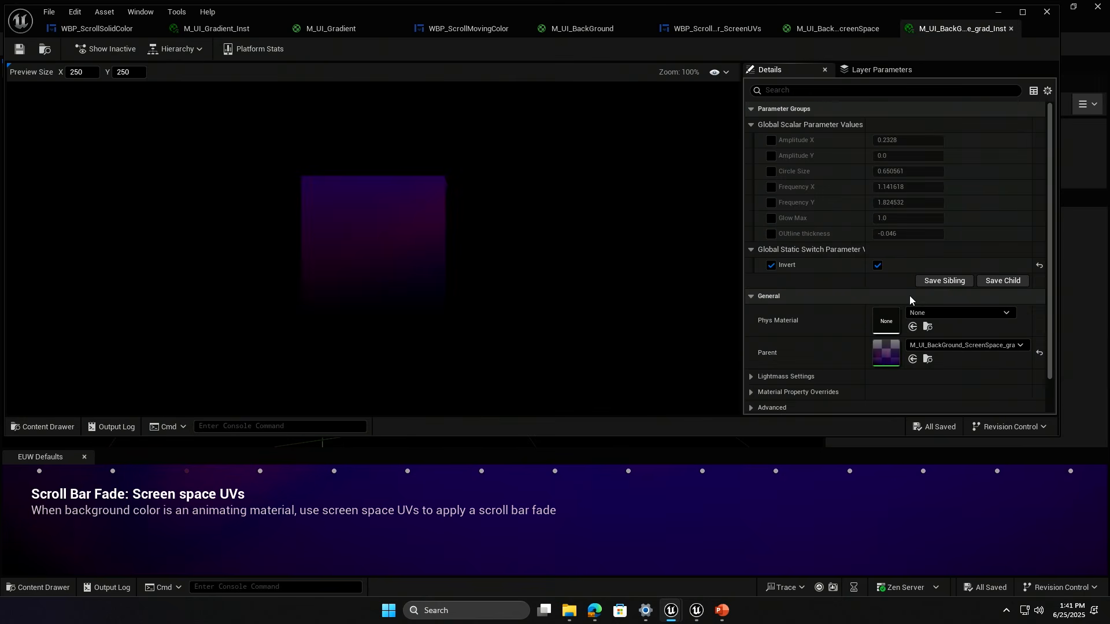
pyautogui.doubleClick(881, 355)
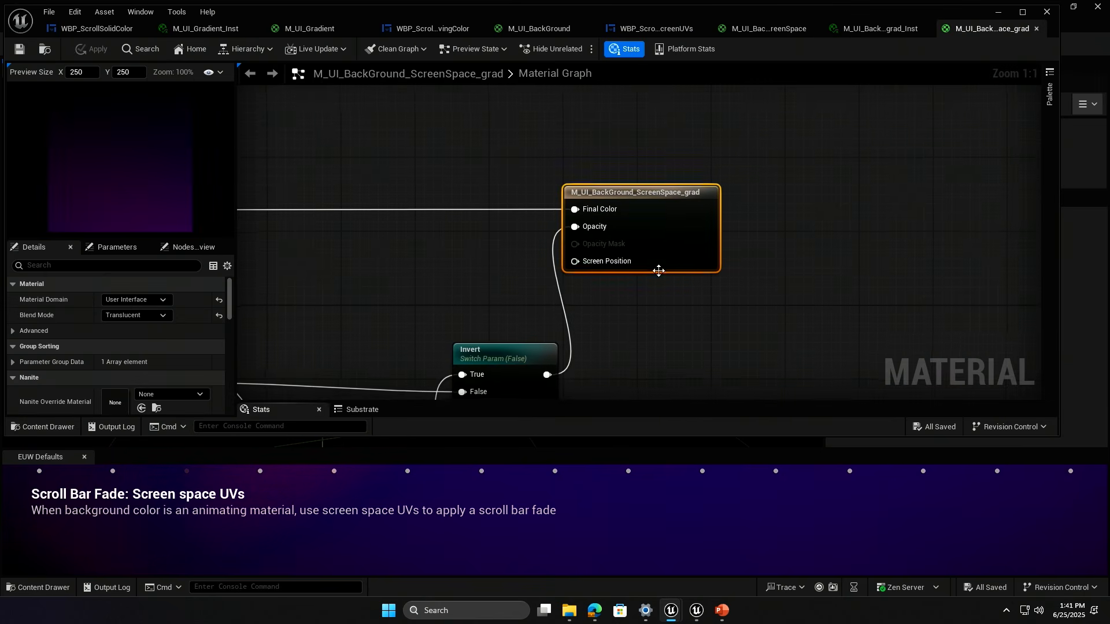
# Select the LinearGradient, 1-x, Saturate and Invert nodes feeding the material's Opacity and frame them for inspection.
pyautogui.moveTo(605, 300); pyautogui.dragTo(858, 166, button='right')
pyautogui.moveTo(368, 172); pyautogui.dragTo(761, 171)
pyautogui.moveTo(799, 184); pyautogui.dragTo(828, 382, button='right')
pyautogui.scroll(-8, 801, 197)
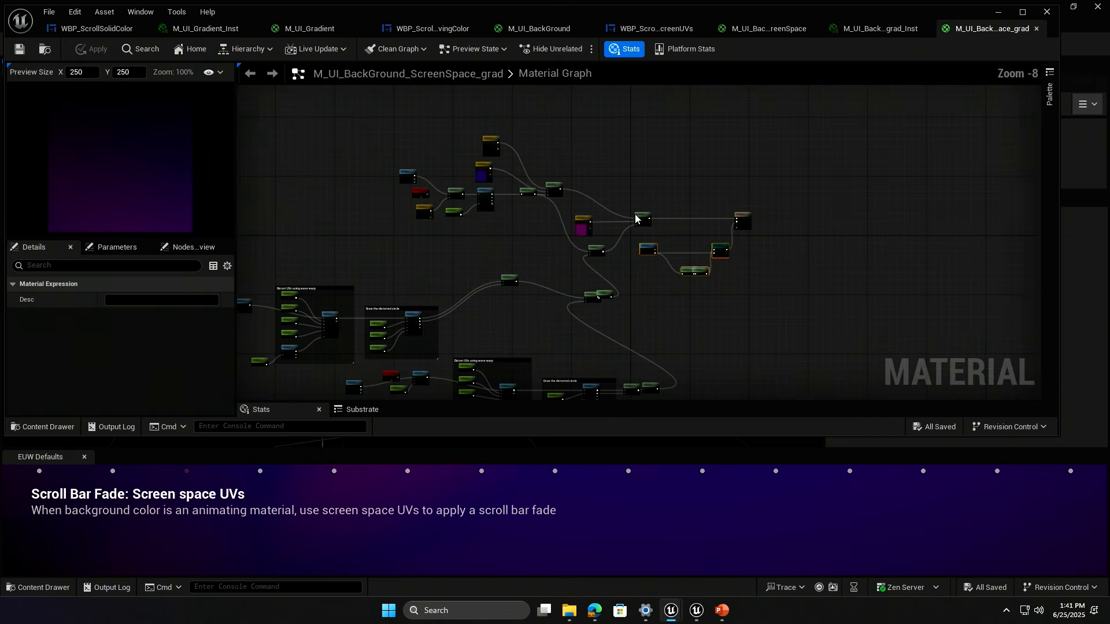
pyautogui.press('f')
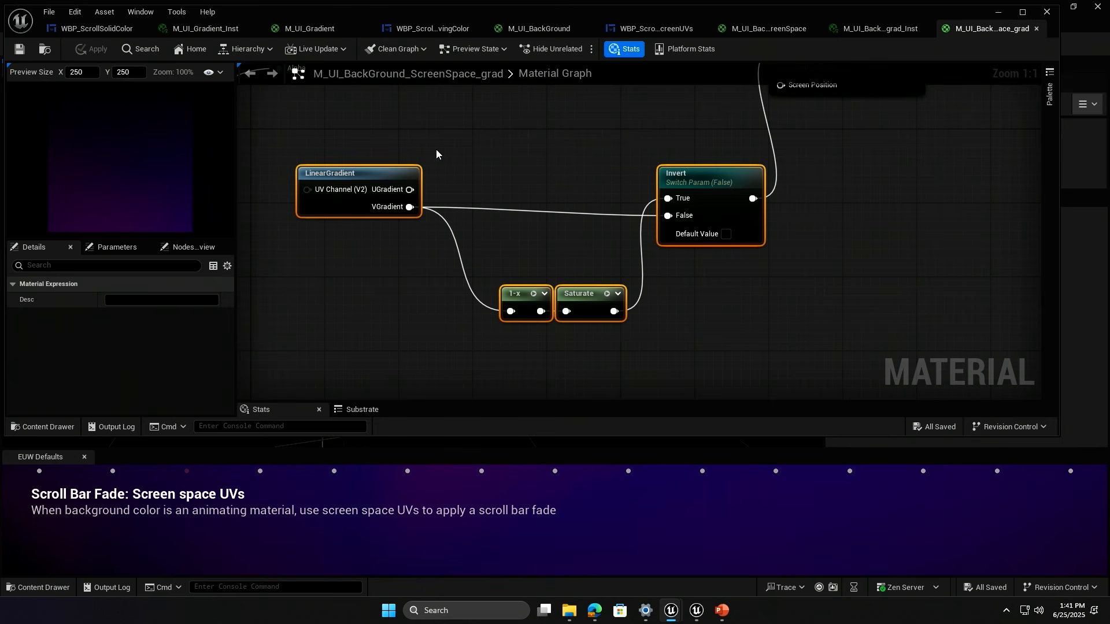
# Preview the WBP_ScrollMovingColor_ScreenUVs widget with its faded list edges, and return to the level editor.
pyautogui.click(656, 28)
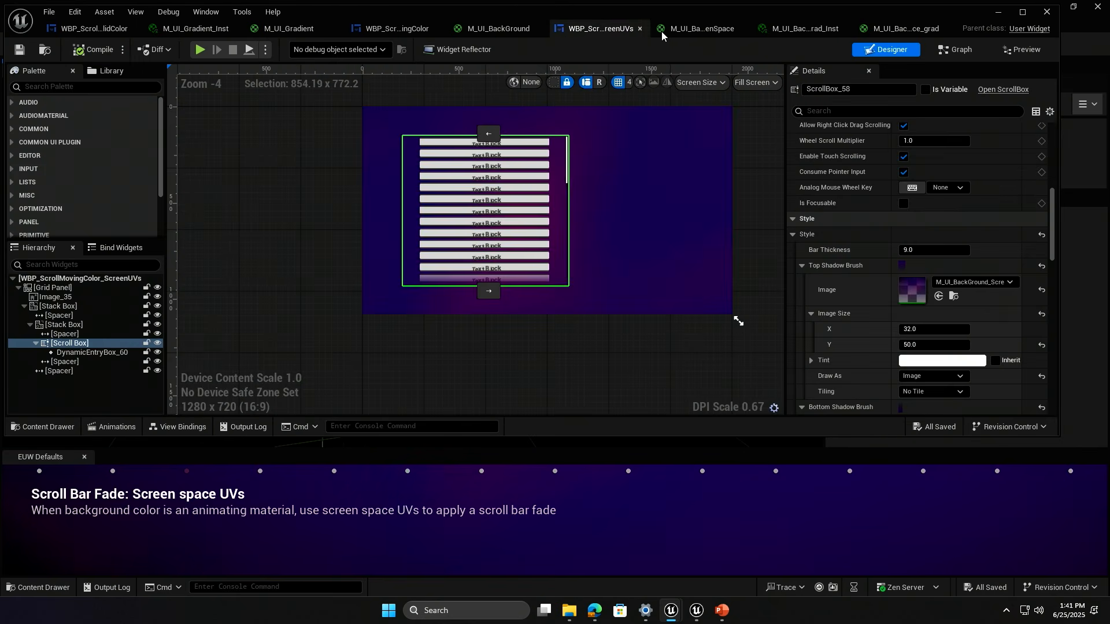
pyautogui.click(1015, 51)
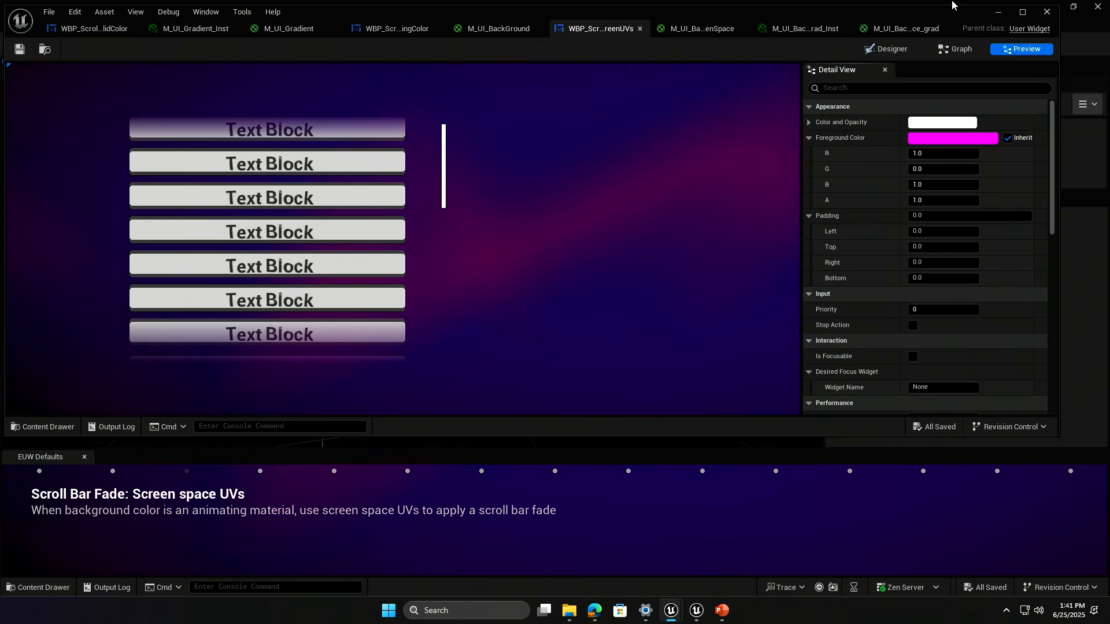
pyautogui.click(1046, 12)
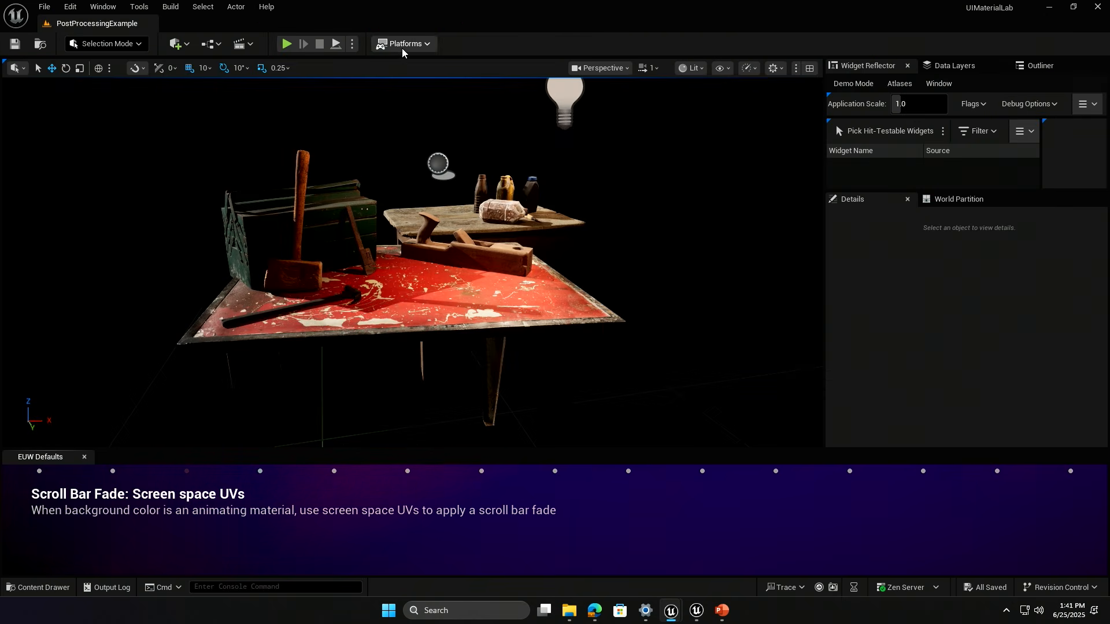
# Play the level, scroll the Text Block list up and down over the 3D scene, and stop the session.
pyautogui.click(286, 44)
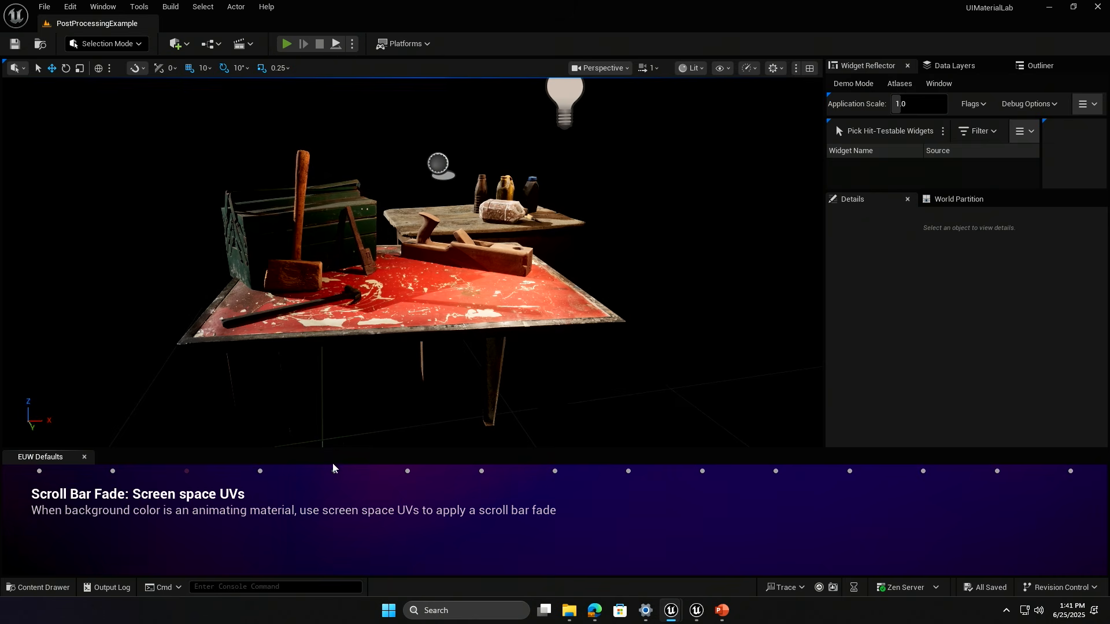
pyautogui.scroll(-2, 390, 173)
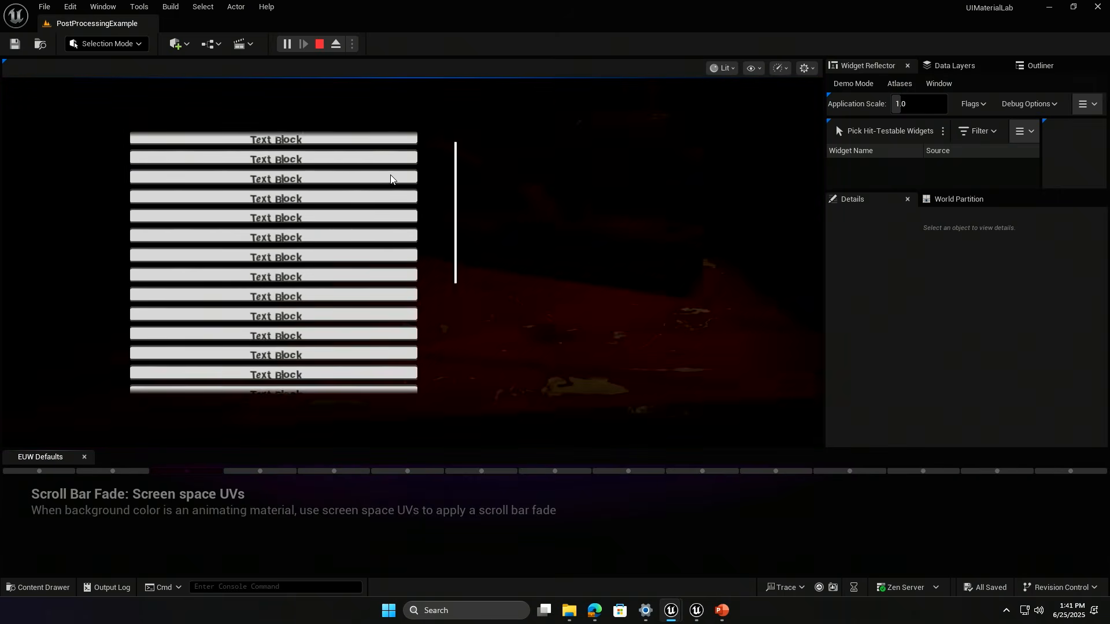
pyautogui.scroll(1, 387, 232)
pyautogui.scroll(-1, 388, 239)
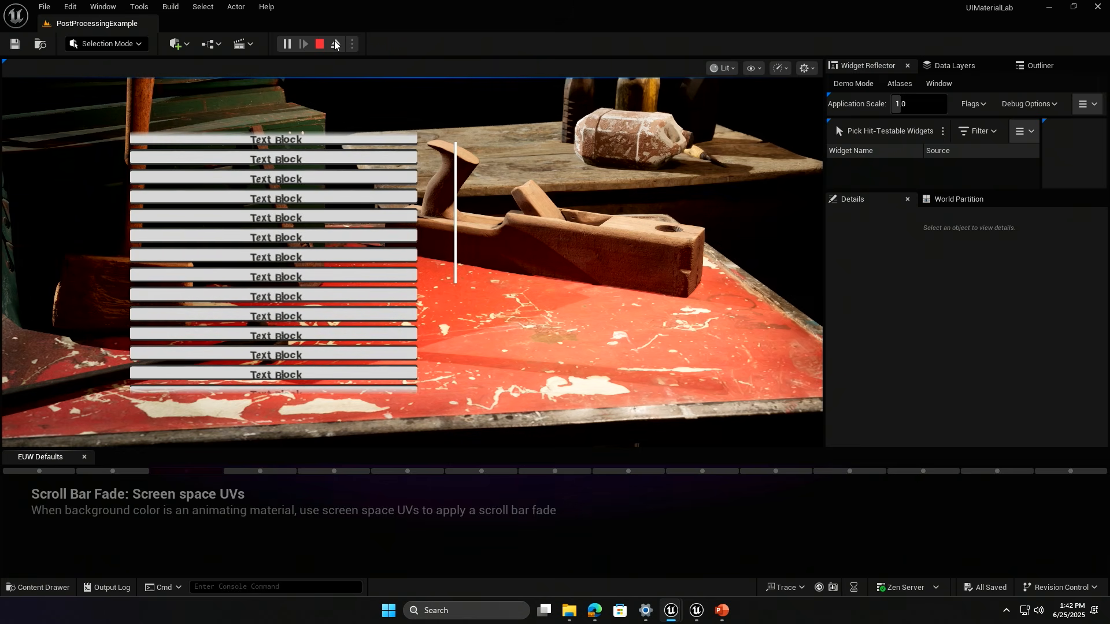
pyautogui.scroll(-1, 347, 224)
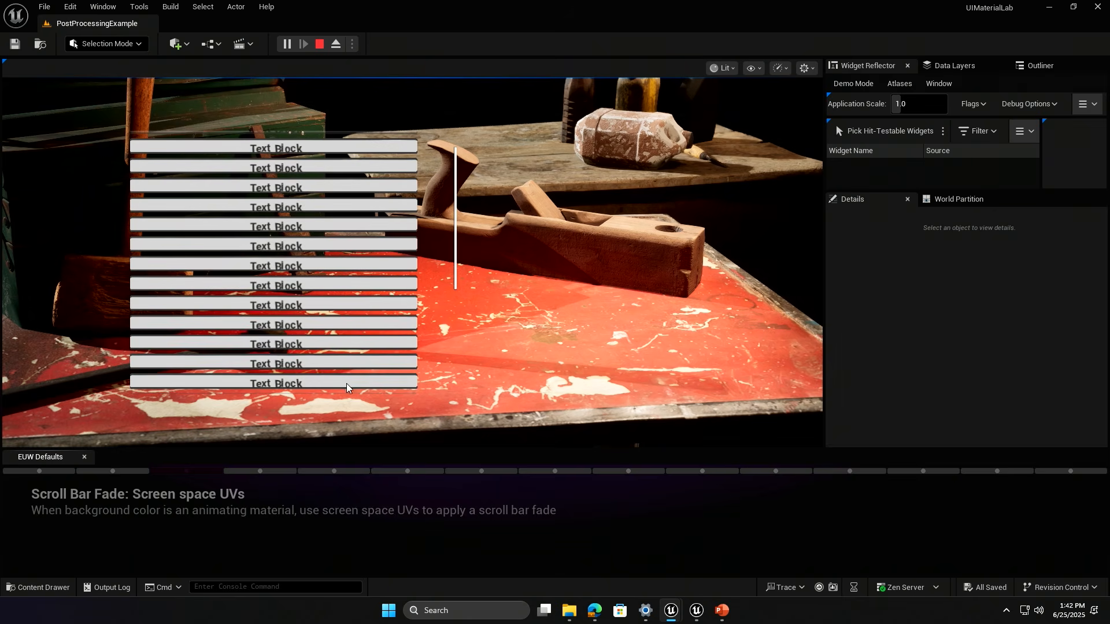
pyautogui.scroll(1, 372, 362)
pyautogui.scroll(-1, 373, 347)
pyautogui.scroll(-1, 364, 260)
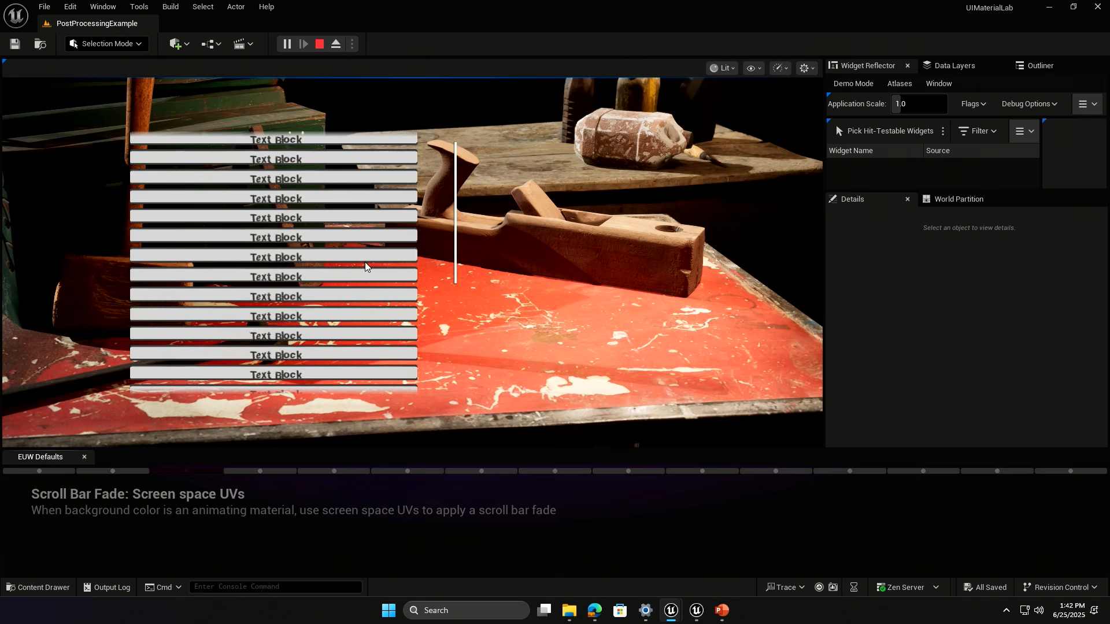
pyautogui.scroll(2, 221, 356)
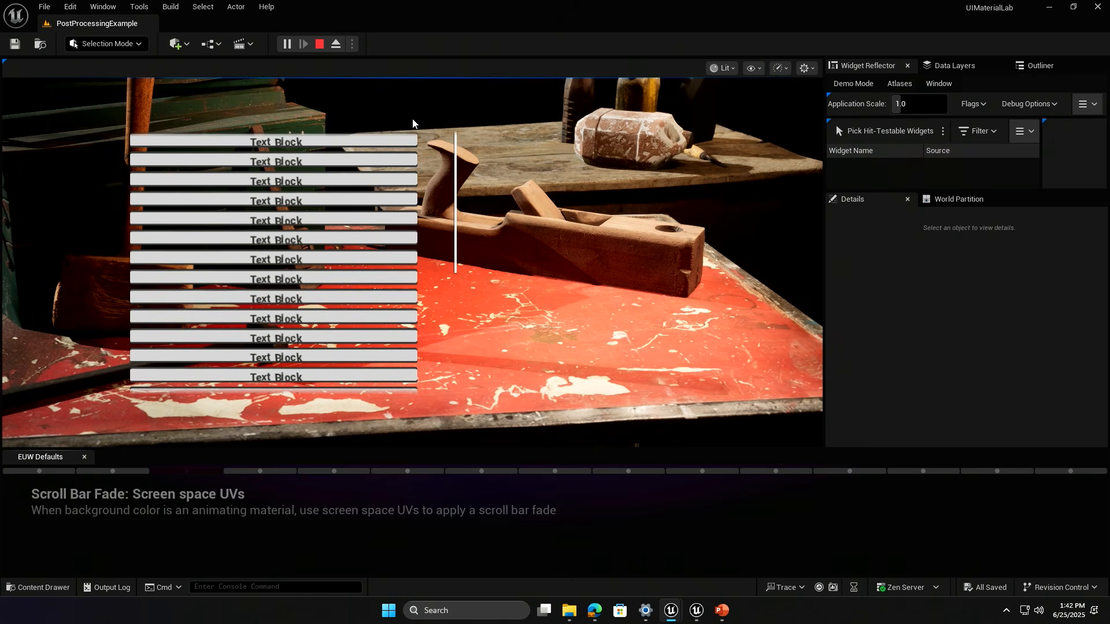
pyautogui.click(319, 44)
# Switch the demo page to "Scroll Bar Fade: Retainer Box" and open the WBP_ScrollSolidRetainer widget from the ScrollBar folder.
pyautogui.click(258, 472)
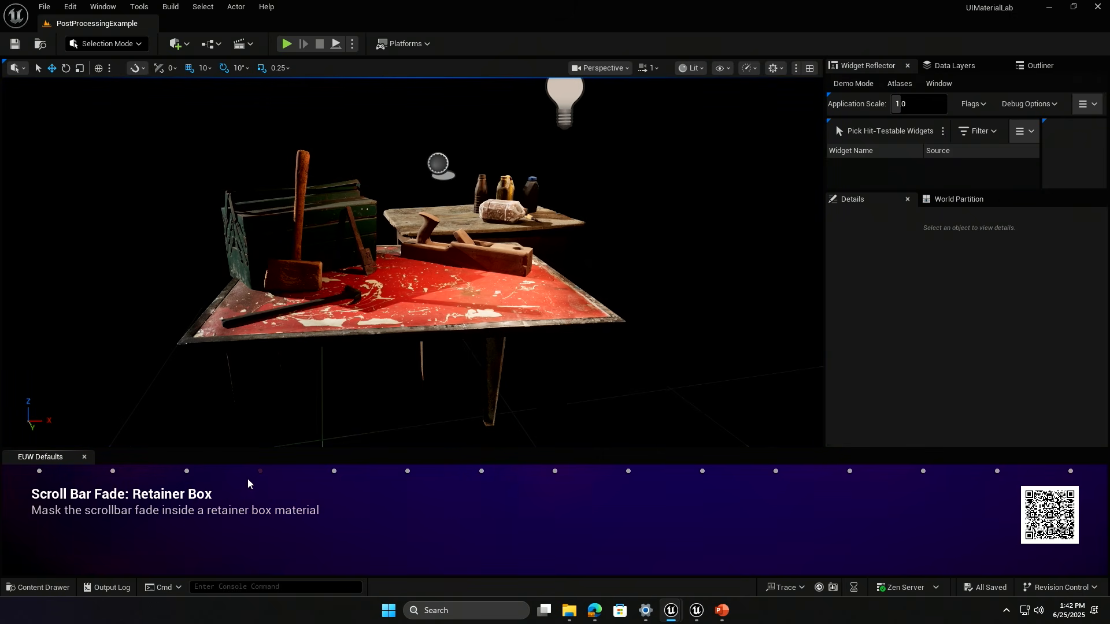
pyautogui.click(41, 587)
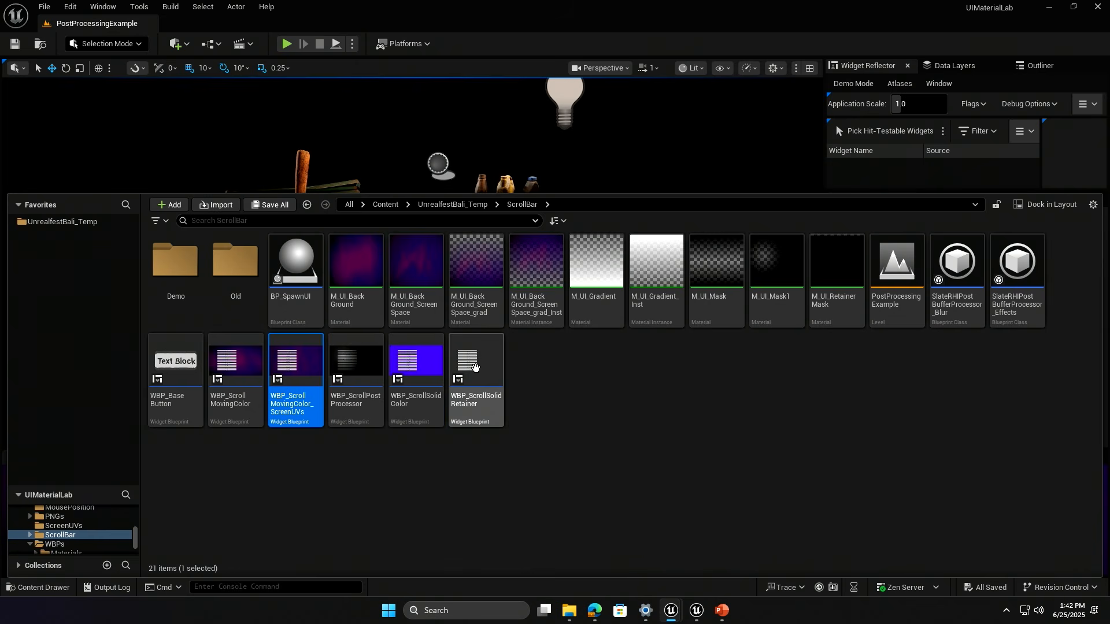
pyautogui.doubleClick(474, 370)
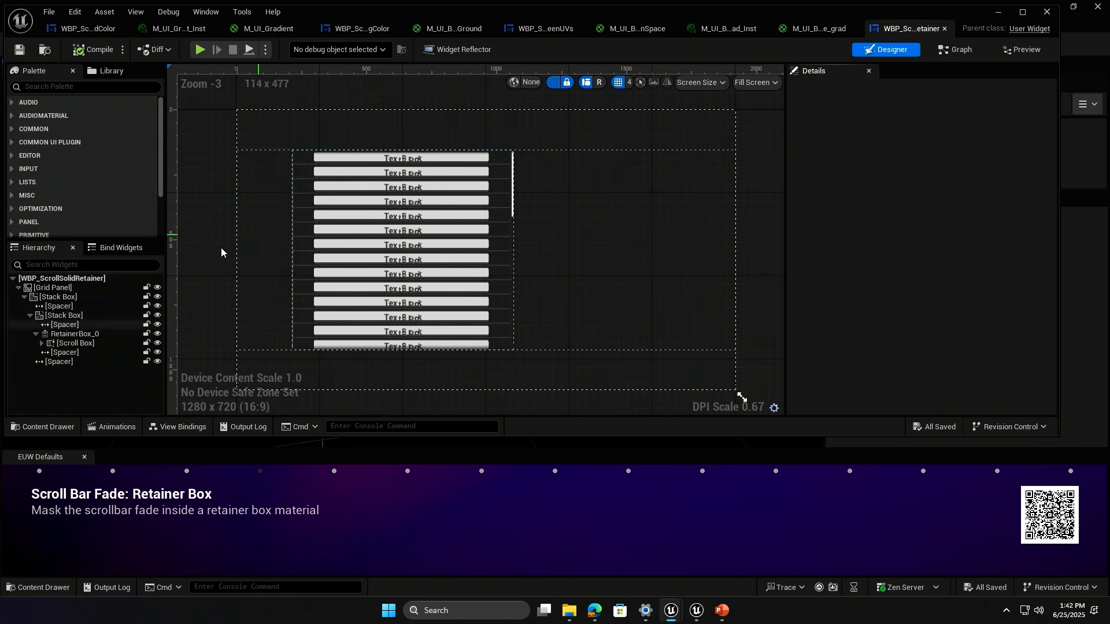
# Examine the render rules and effect settings of RetainerBox_0 and the shadow brush style of its child Scroll Box.
pyautogui.click(81, 333)
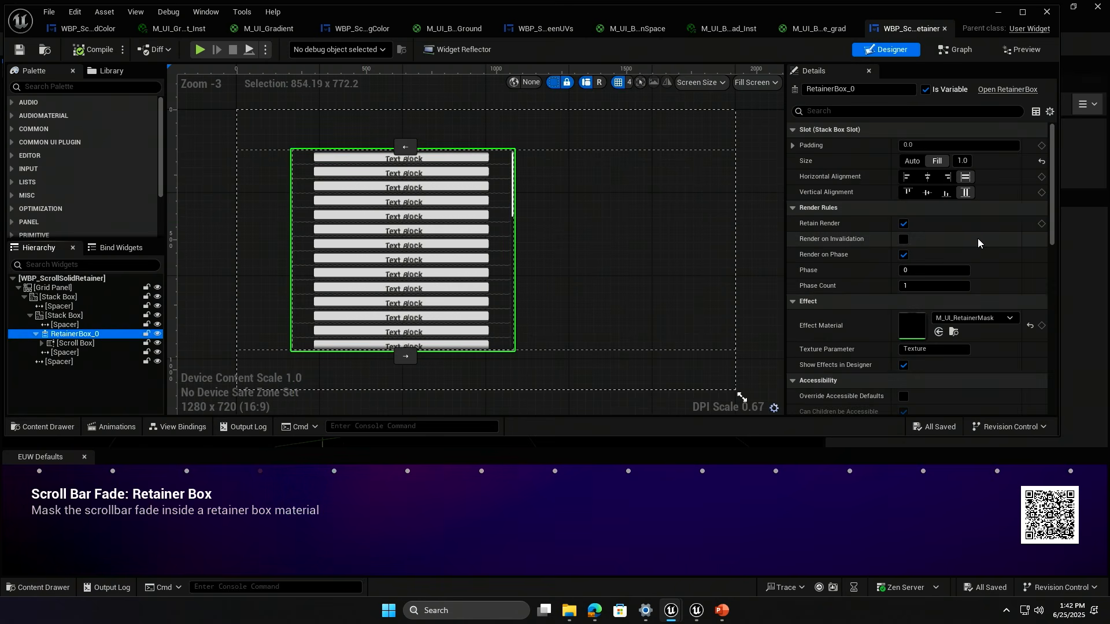
pyautogui.scroll(-1, 977, 242)
pyautogui.scroll(-2, 977, 242)
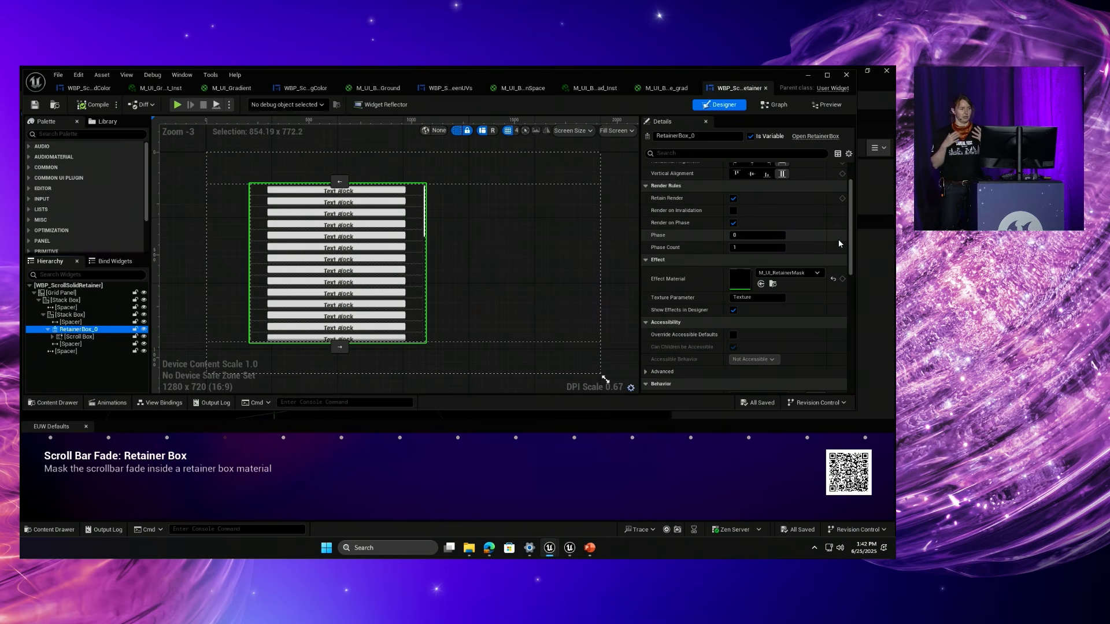
pyautogui.click(84, 337)
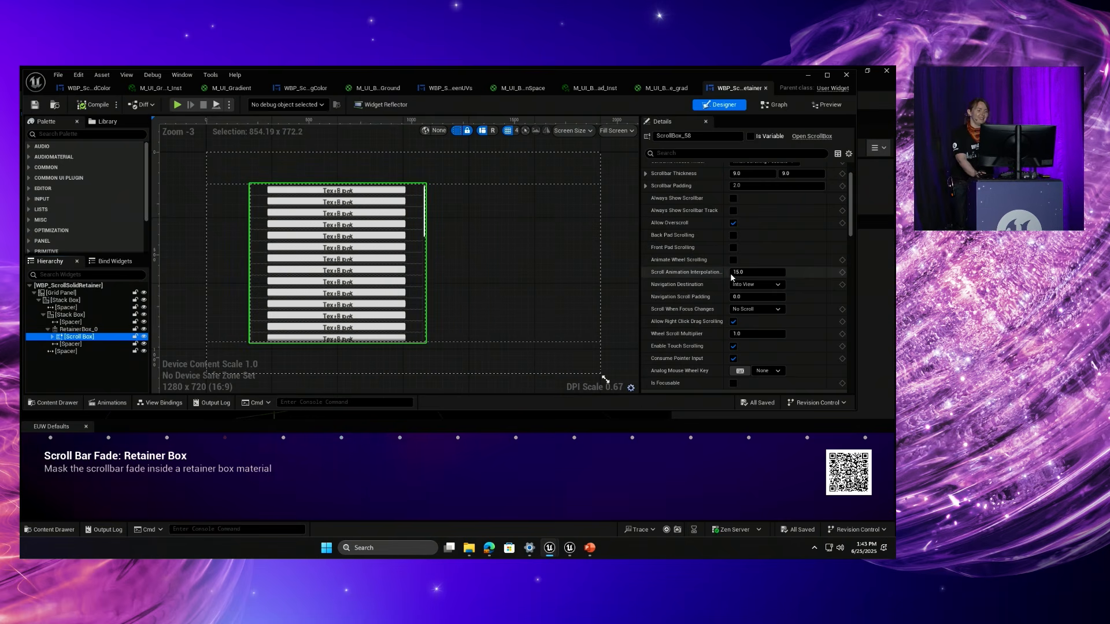
pyautogui.scroll(2, 746, 273)
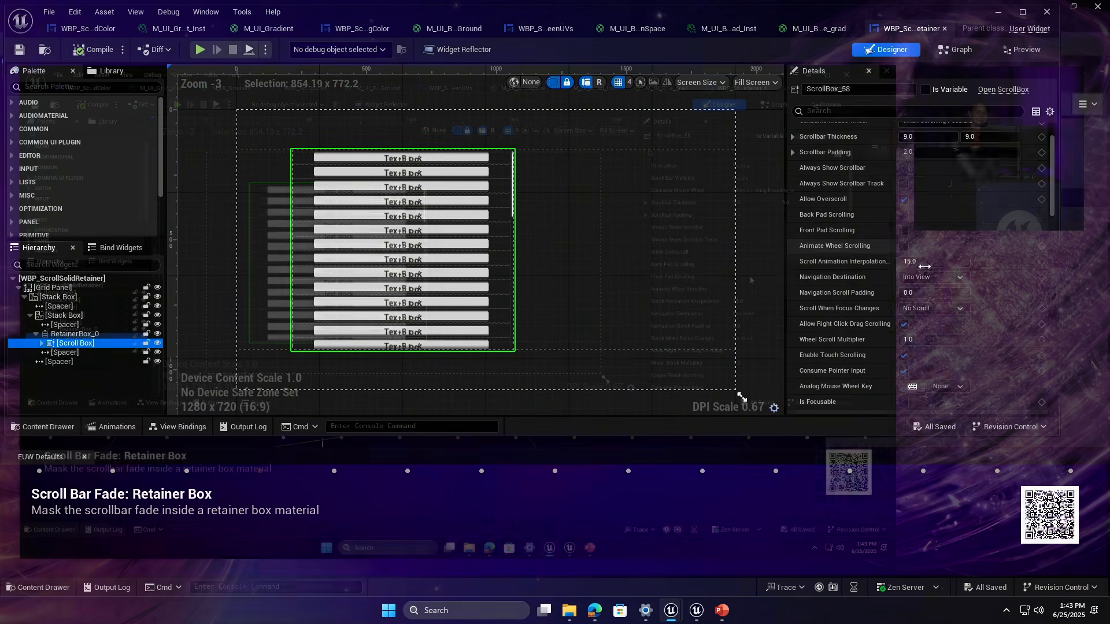
pyautogui.scroll(-6, 925, 266)
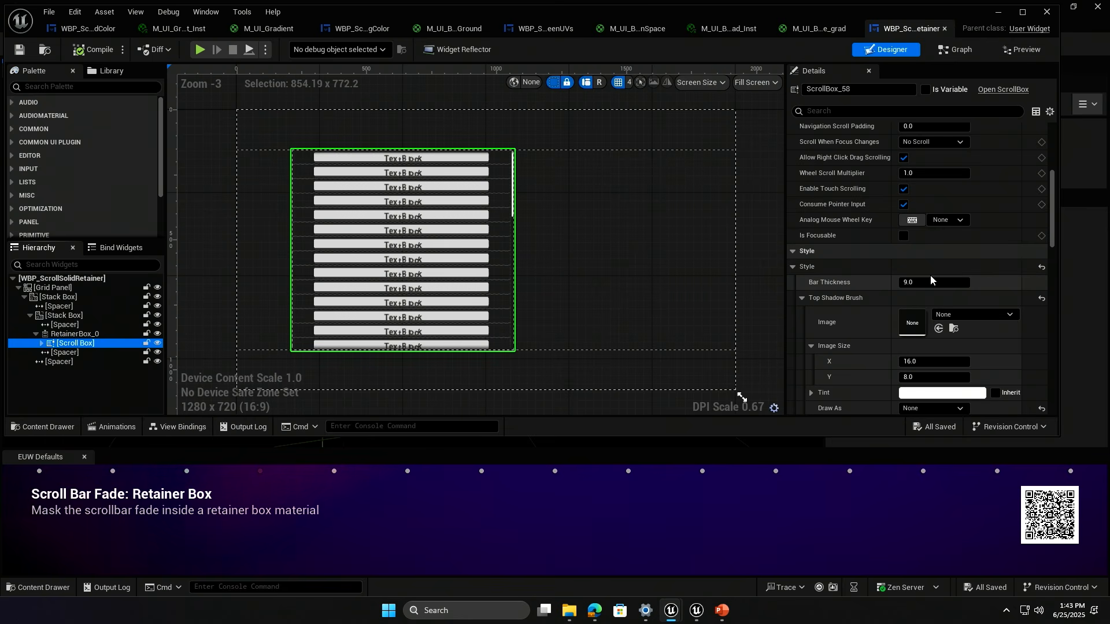
# Select RetainerBox_0 again and open its effect material M_UI_RetainerMask.
pyautogui.click(88, 335)
pyautogui.scroll(3, 936, 197)
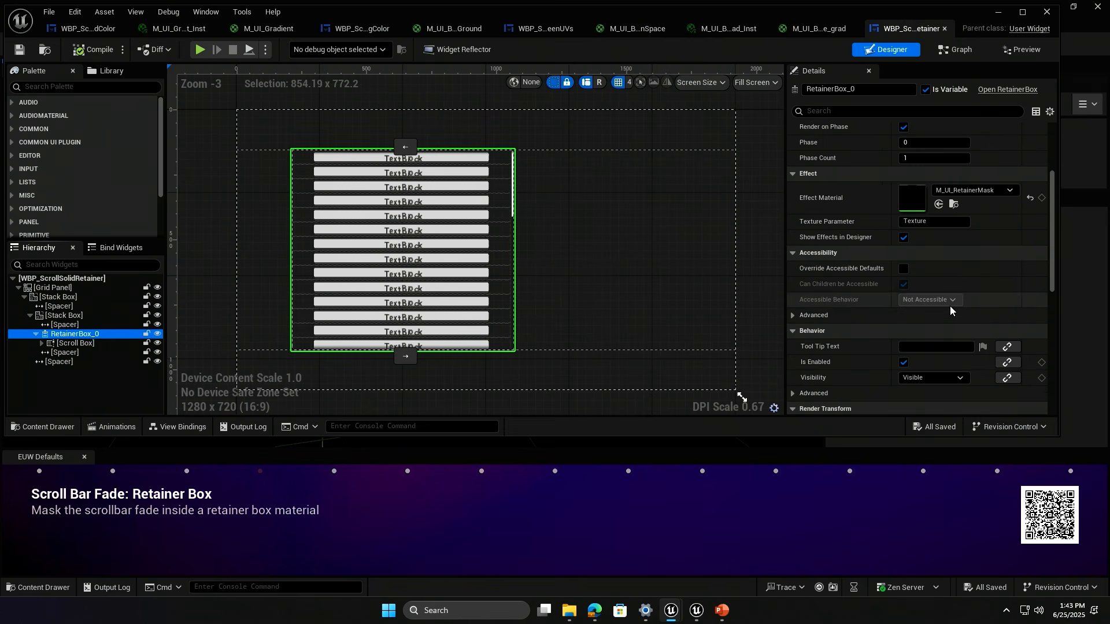
pyautogui.doubleClick(912, 198)
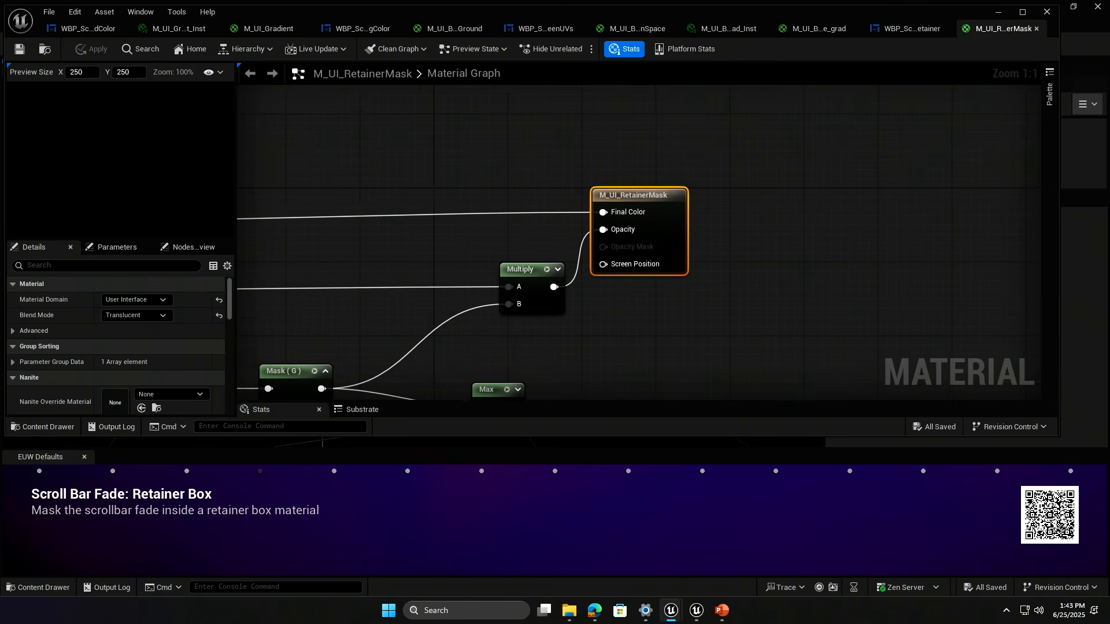
# Nudge the Texture parameter node up slightly, preview the Mask (G) node, and stop the node preview.
pyautogui.scroll(-1, 911, 235)
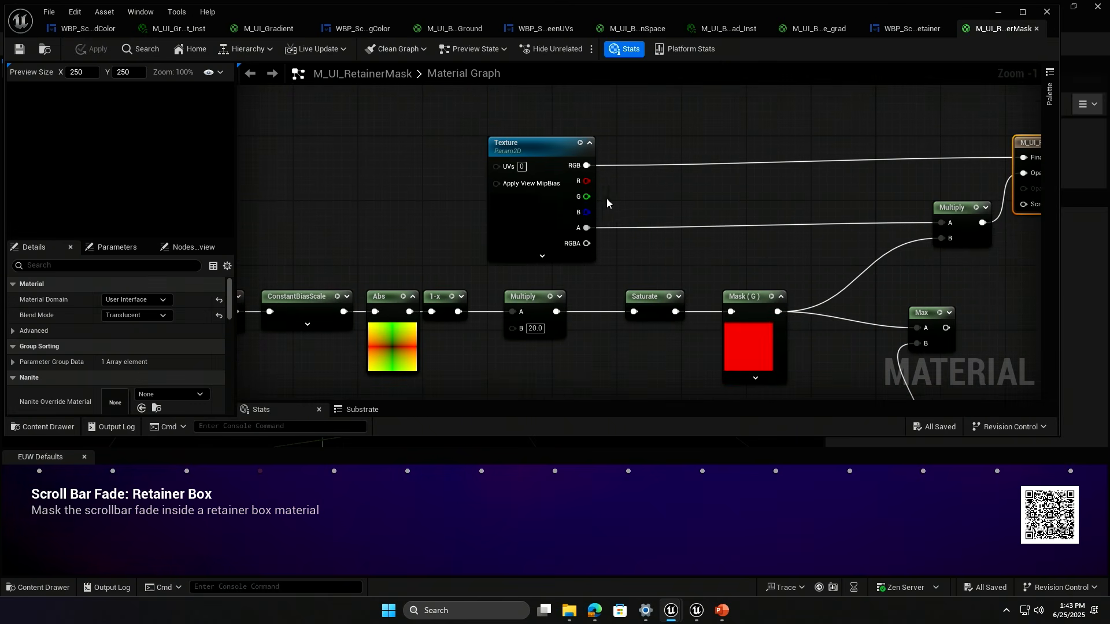
pyautogui.moveTo(543, 211); pyautogui.dragTo(542, 204)
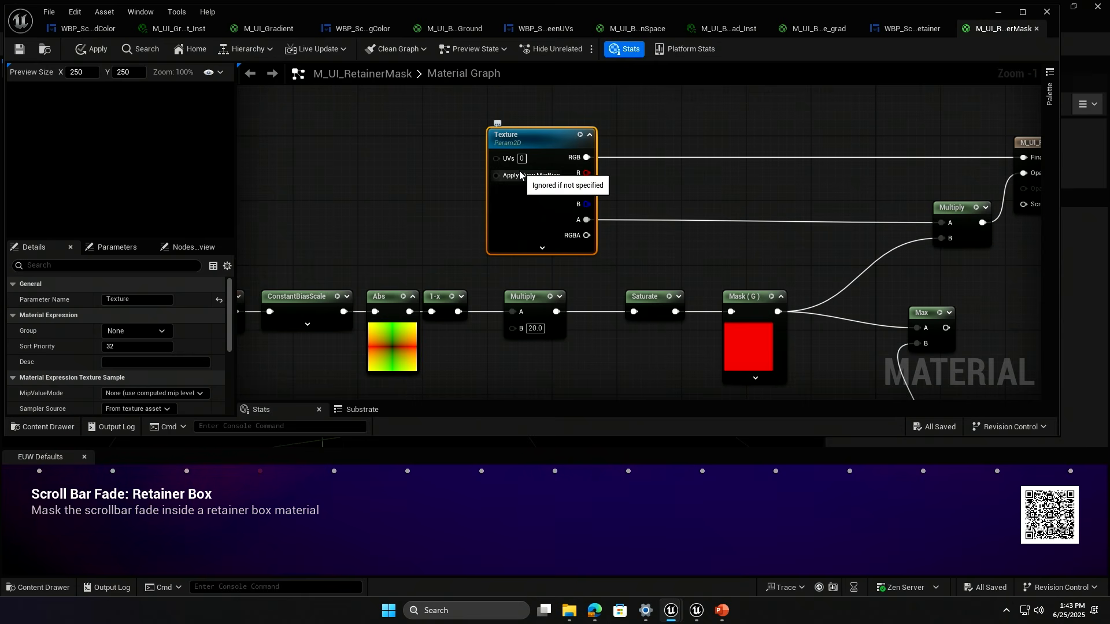
pyautogui.click(779, 298)
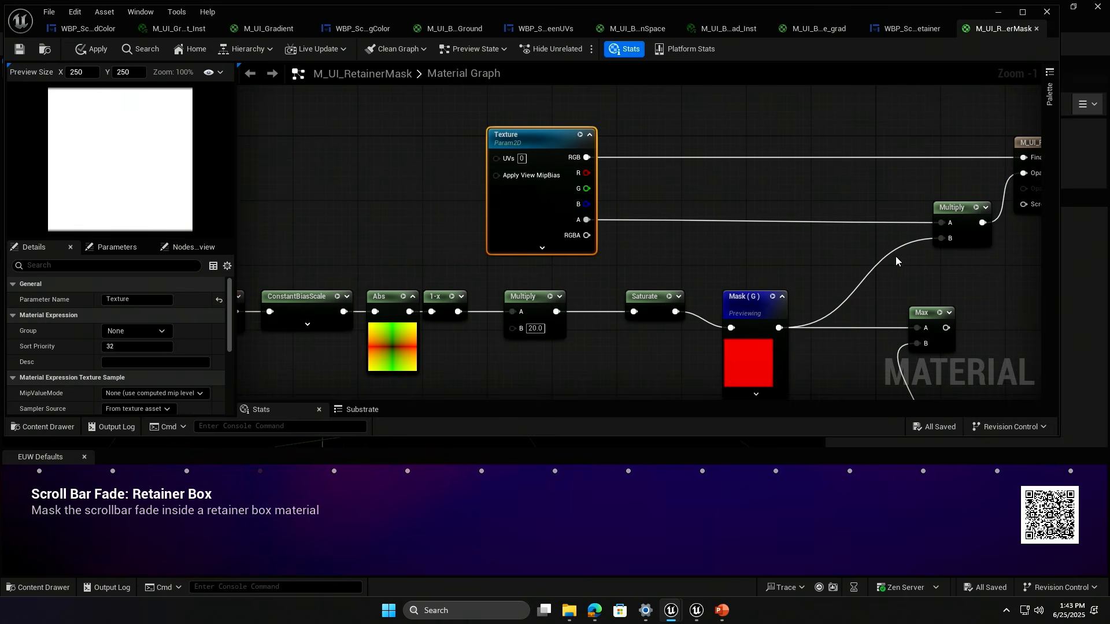
pyautogui.moveTo(896, 261); pyautogui.dragTo(826, 255, button='right')
pyautogui.click(701, 291)
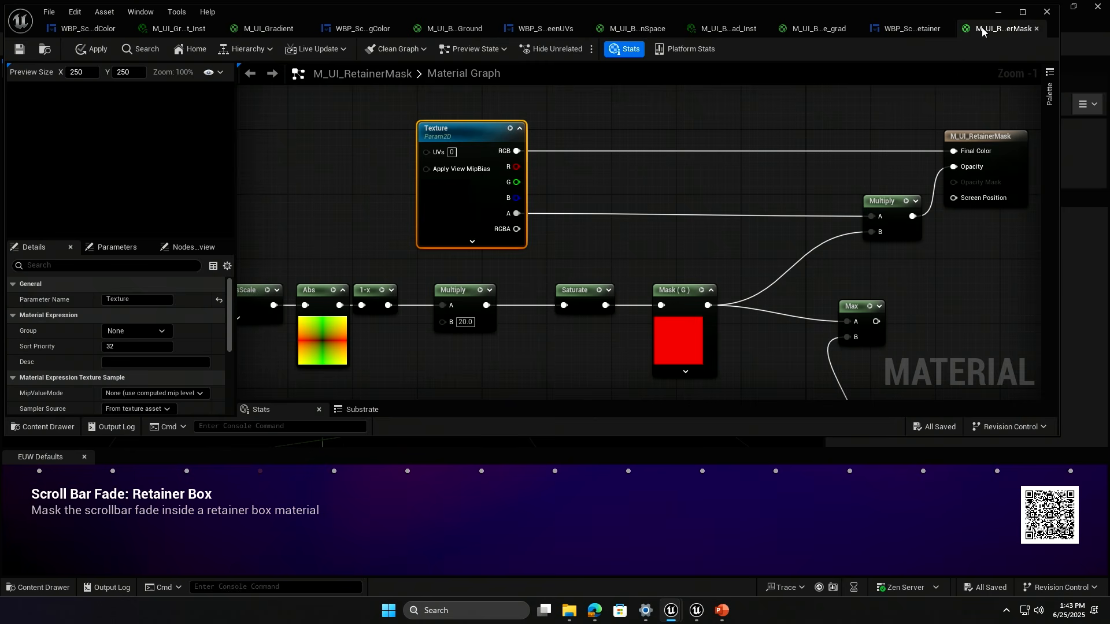
# Return to the level, play it to scroll the Text Block list once more, and stop the session.
pyautogui.click(999, 12)
pyautogui.click(288, 44)
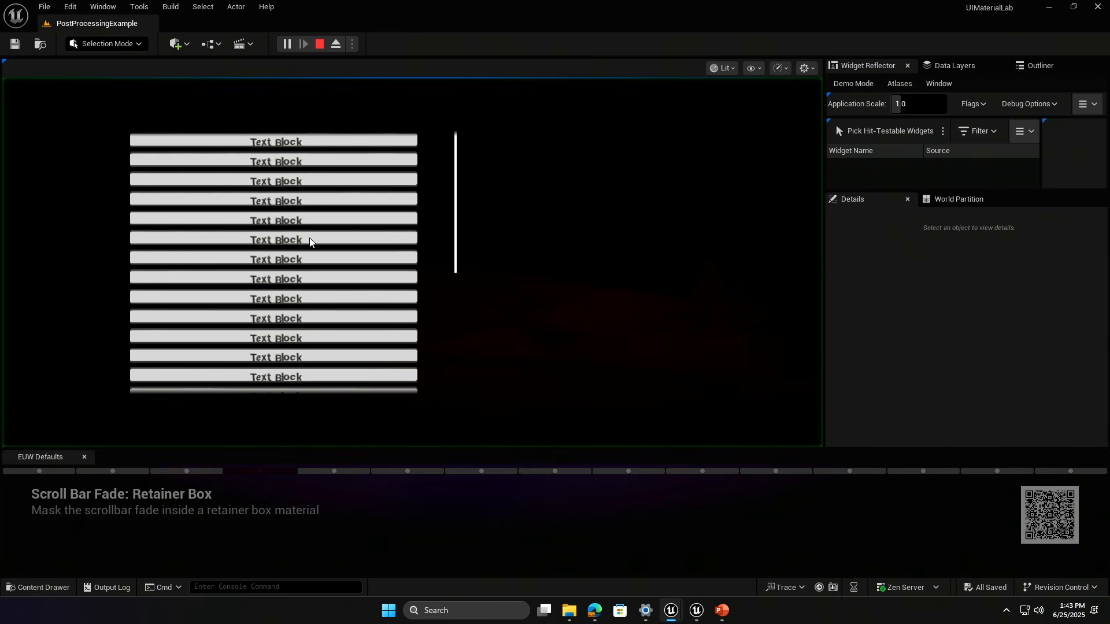
pyautogui.scroll(-1, 329, 272)
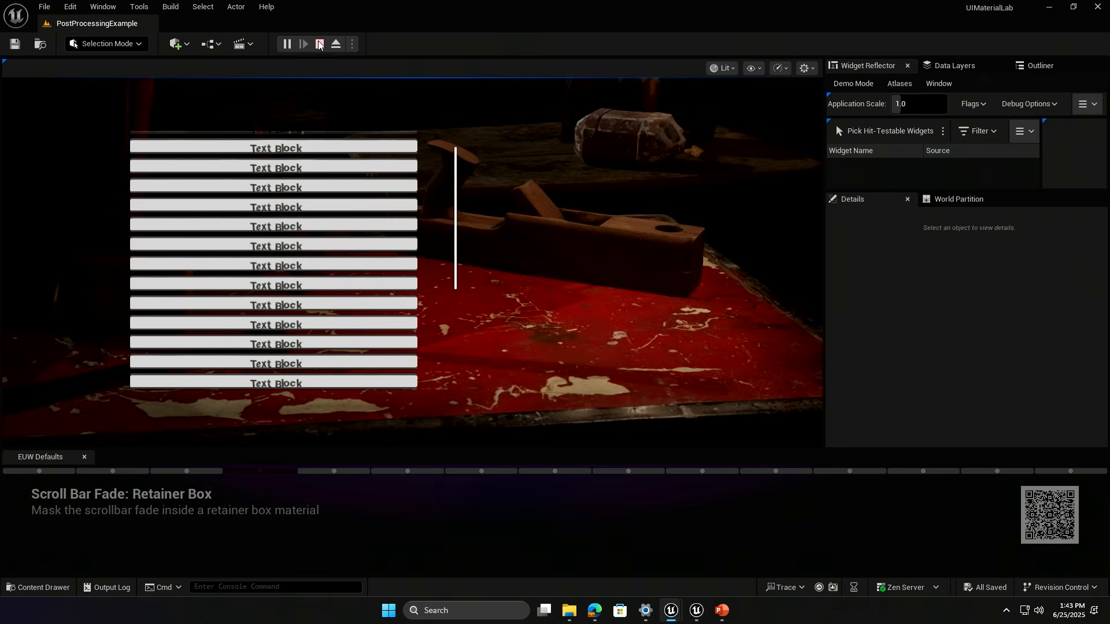
pyautogui.press('Escape')
# Open WBP_ScrollSolidRetainer, inspect the fade on the upper end of its scroll bar, and hide the designer's dashed outlines.
pyautogui.click(39, 588)
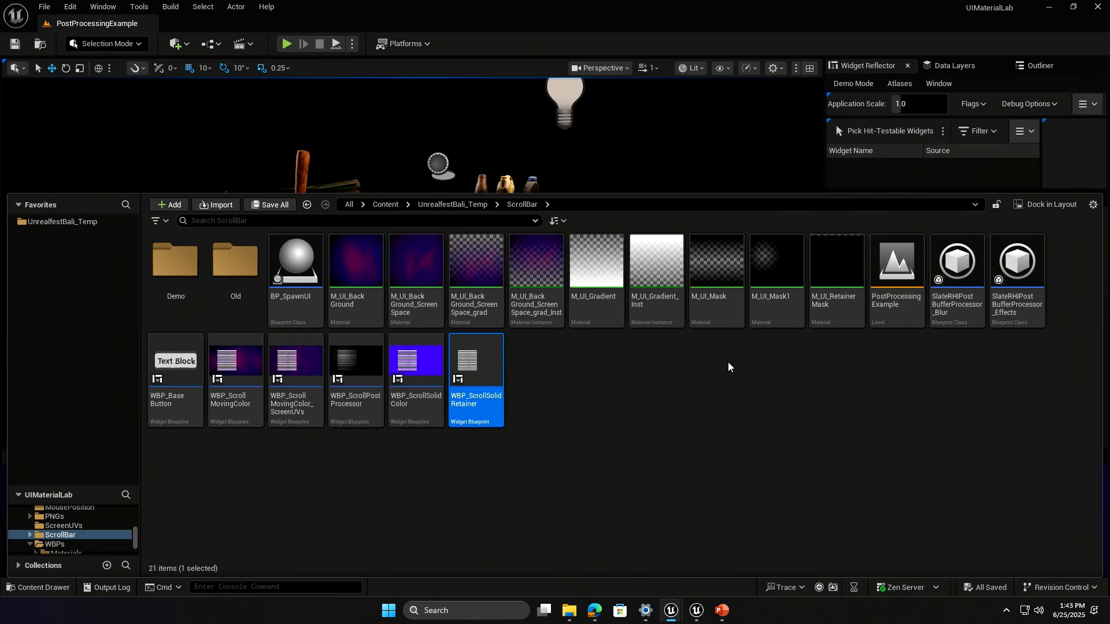
pyautogui.doubleClick(476, 367)
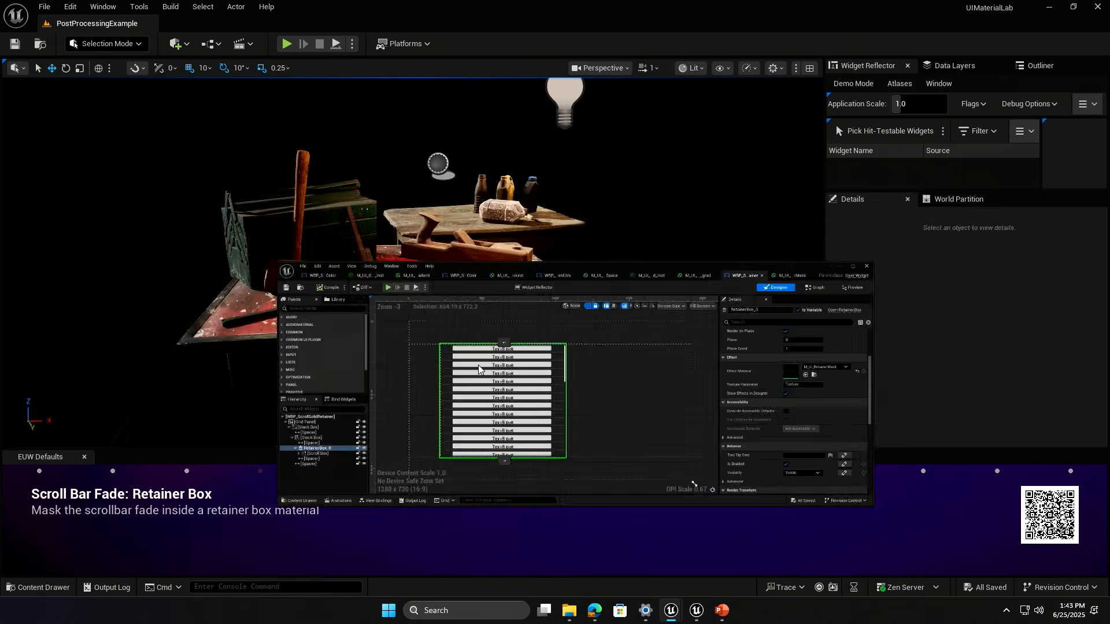
pyautogui.scroll(5, 519, 159)
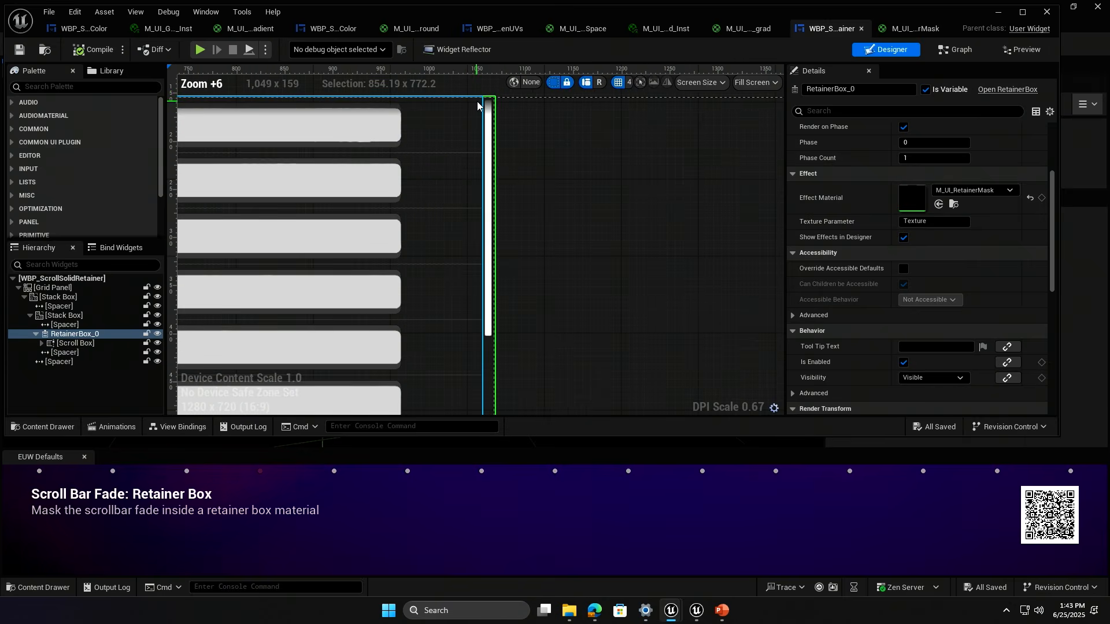
pyautogui.scroll(5, 485, 107)
pyautogui.moveTo(495, 112); pyautogui.dragTo(560, 130, button='right')
pyautogui.click(550, 82)
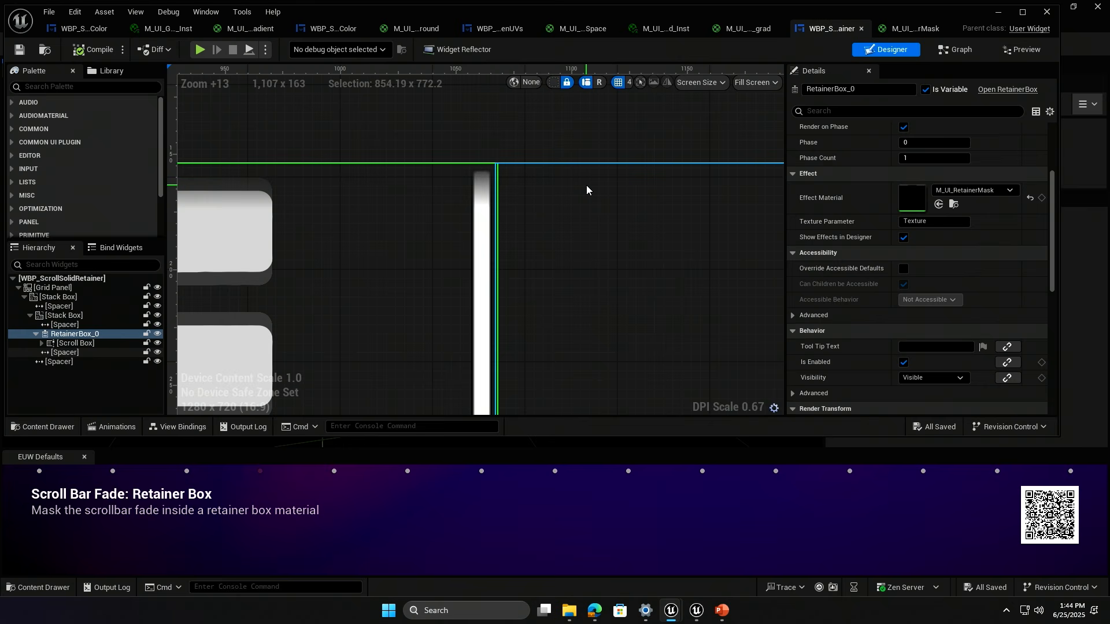
# Open the effect material M_UI_RetainerMask, preview the Saturate node of the TexCoord step branch, and stop the preview.
pyautogui.doubleClick(907, 206)
pyautogui.moveTo(767, 259); pyautogui.dragTo(772, 222, button='right')
pyautogui.press('space')
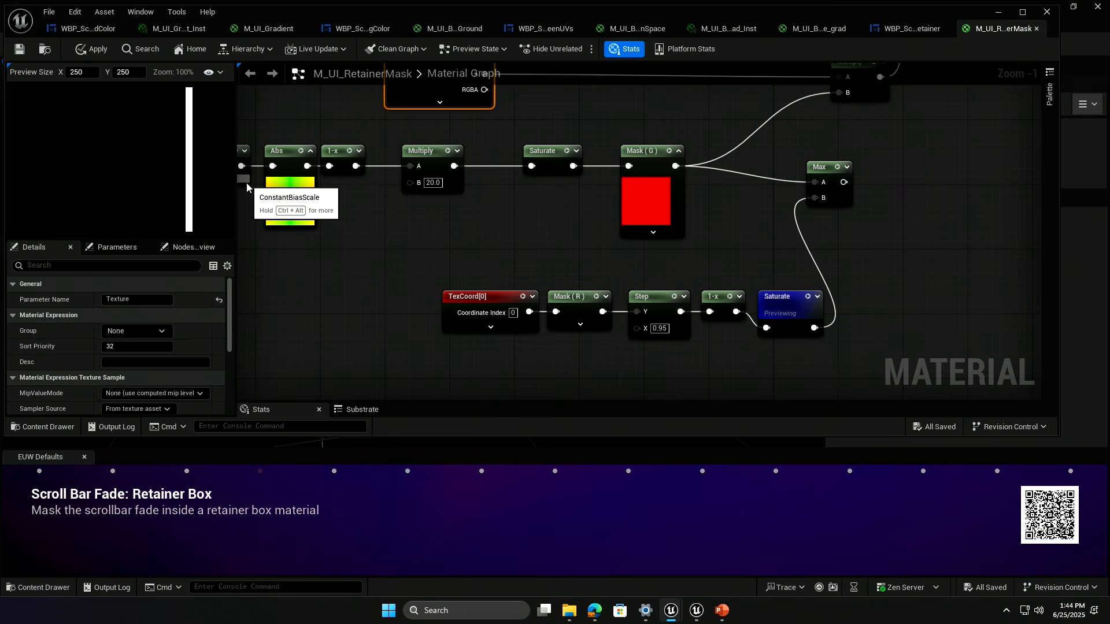
pyautogui.press('space')
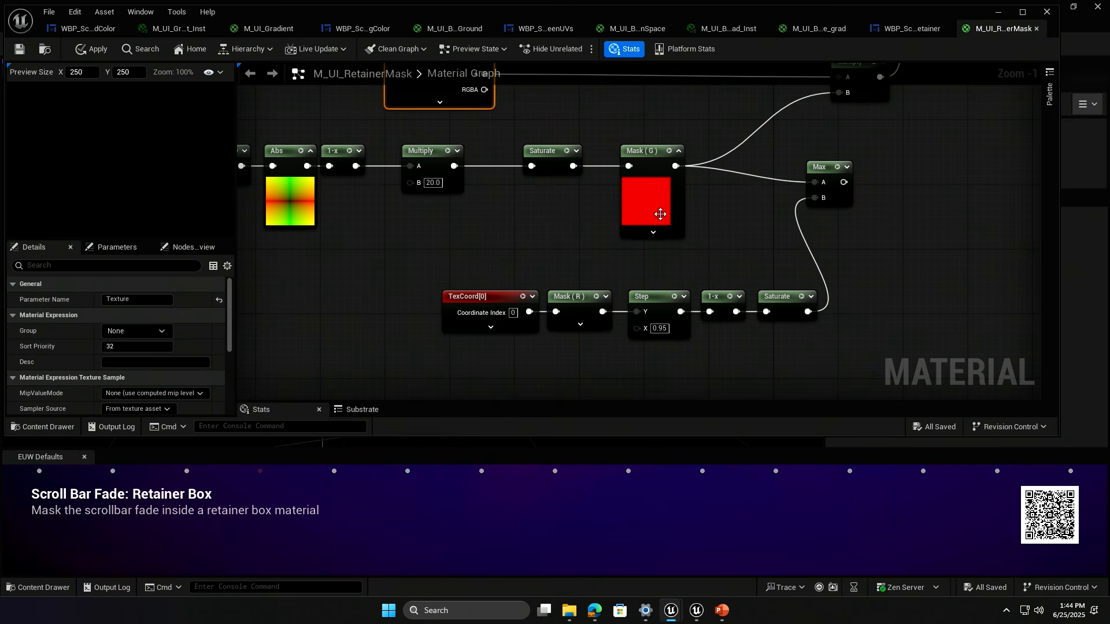
# Connect the Max output to input B of the opacity Multiply, preview the Multiply briefly, and save M_UI_RetainerMask.
pyautogui.moveTo(657, 215); pyautogui.dragTo(738, 313, button='right')
pyautogui.moveTo(785, 291); pyautogui.dragTo(780, 201)
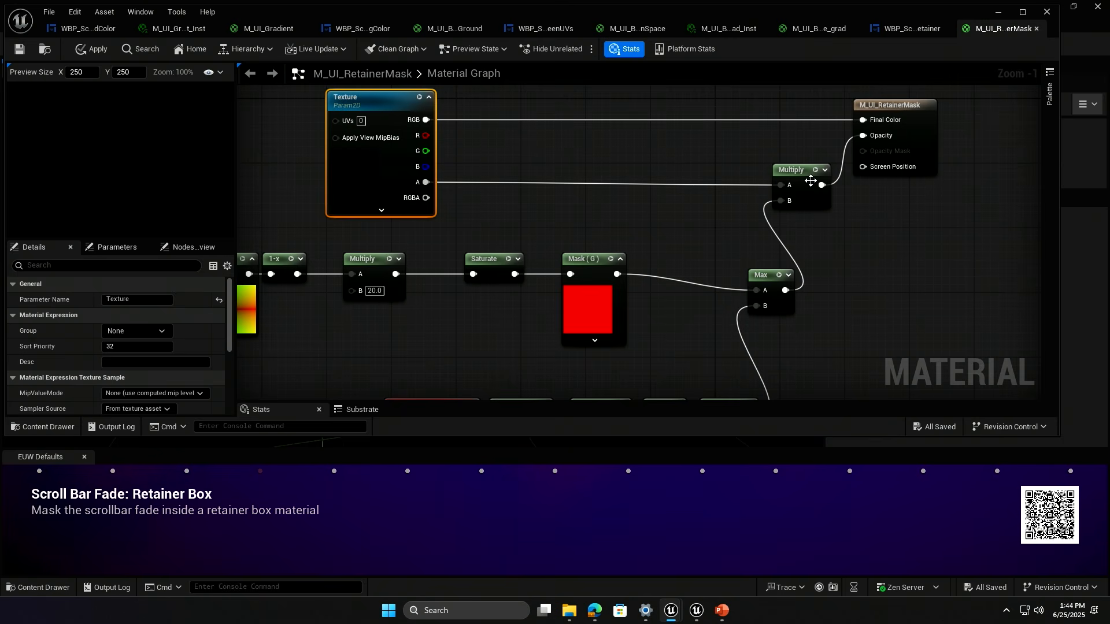
pyautogui.press('space')
pyautogui.scroll(3, 146, 129)
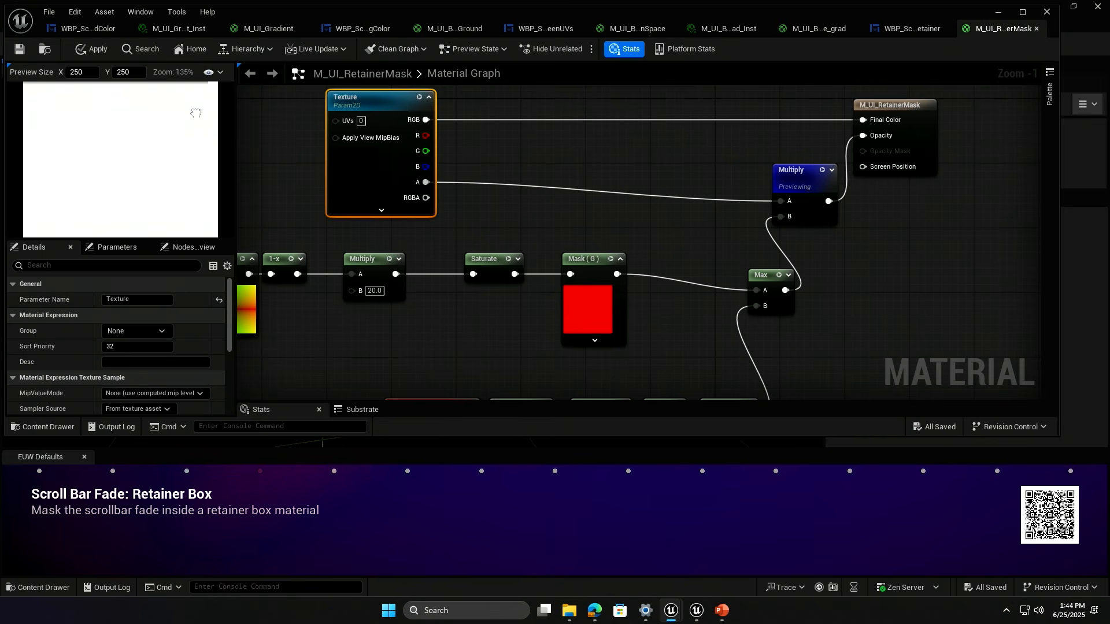
pyautogui.click(827, 174)
pyautogui.press('space')
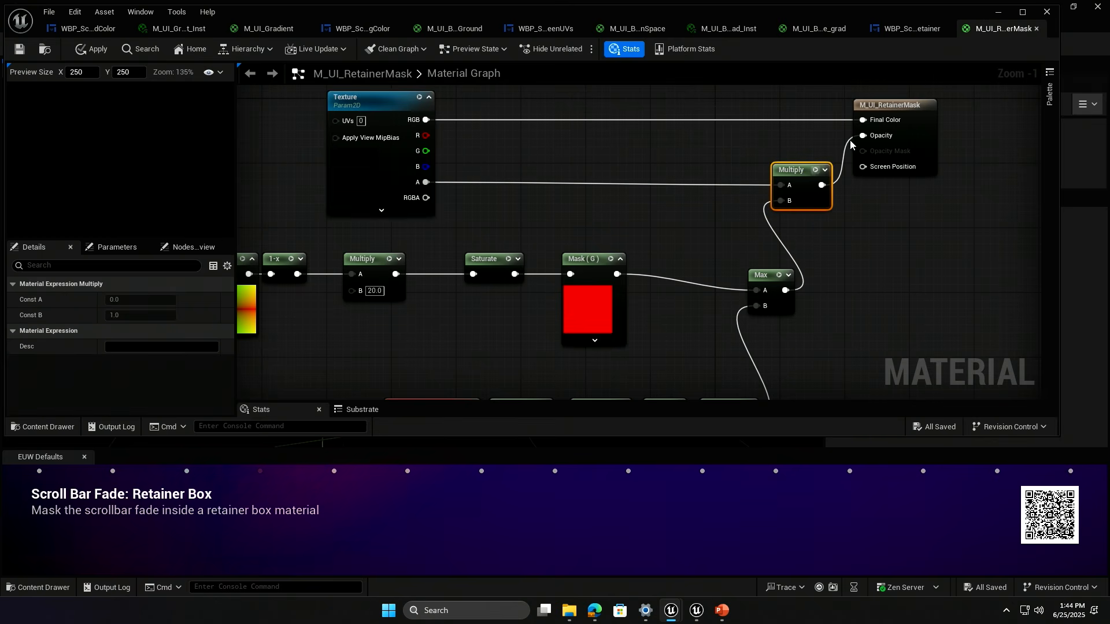
pyautogui.click(20, 51)
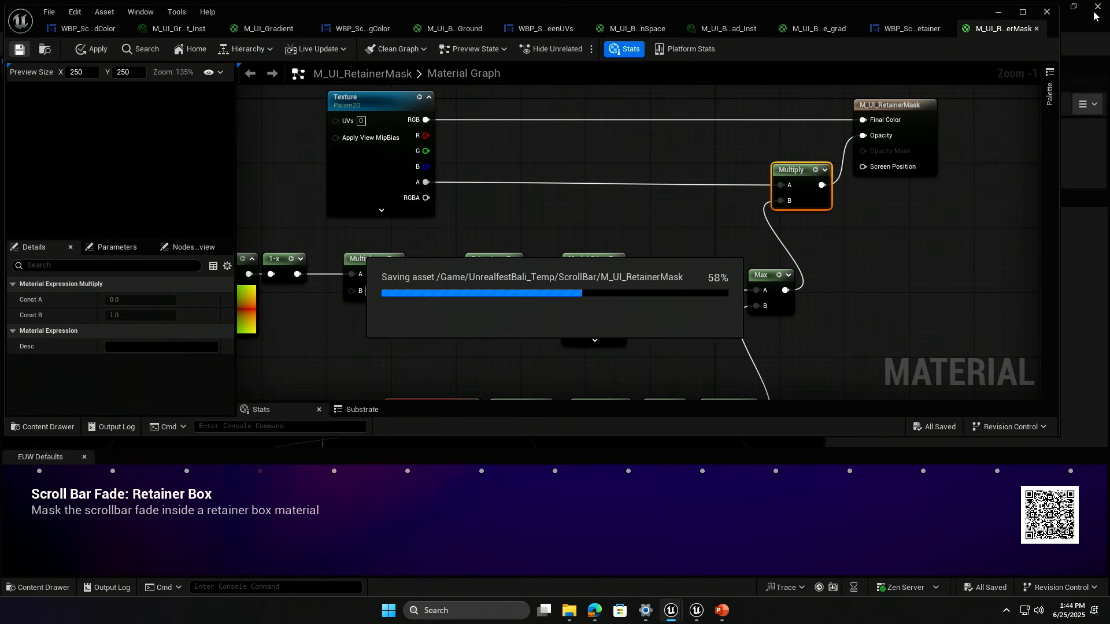
# Play the level to check the retainer mask while scrolling the Text Block list down and up, and stop the session.
pyautogui.click(998, 13)
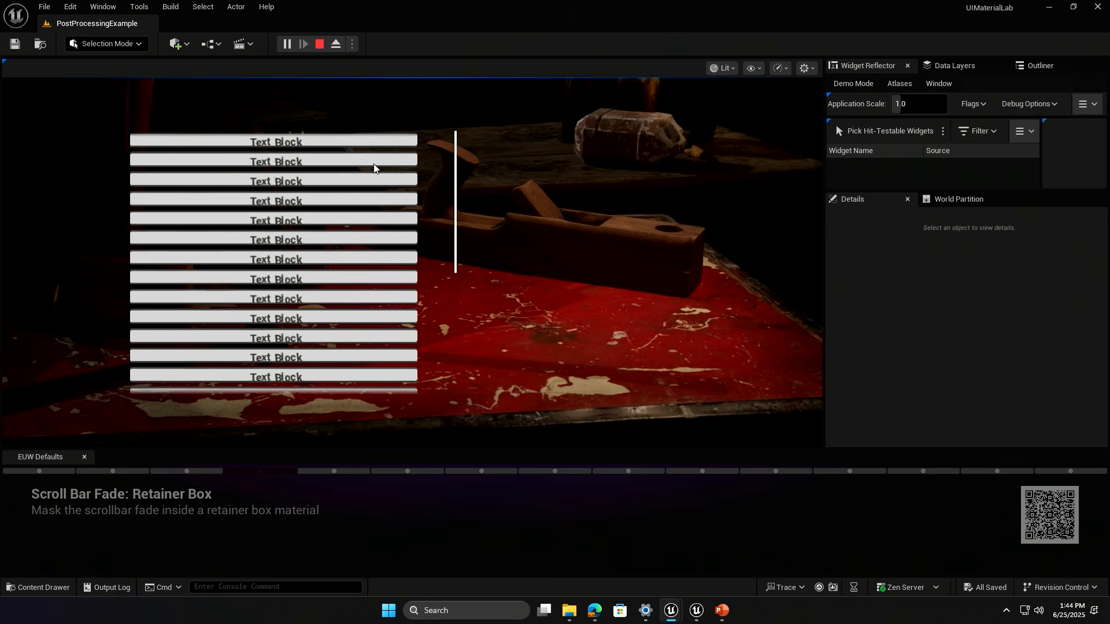
pyautogui.scroll(-1, 374, 167)
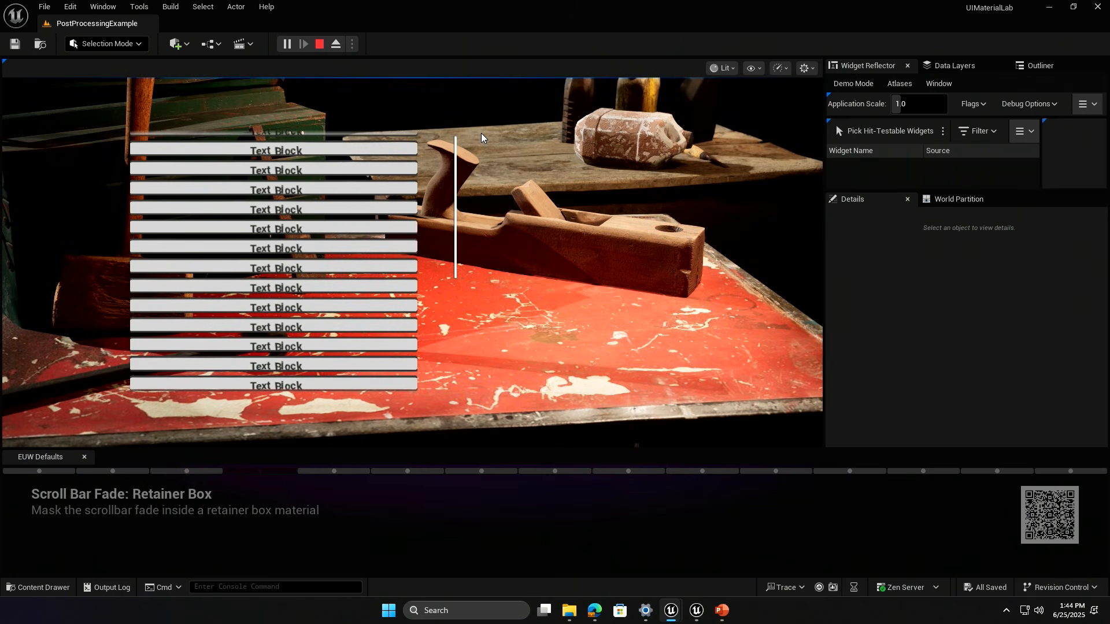
pyautogui.scroll(1, 409, 182)
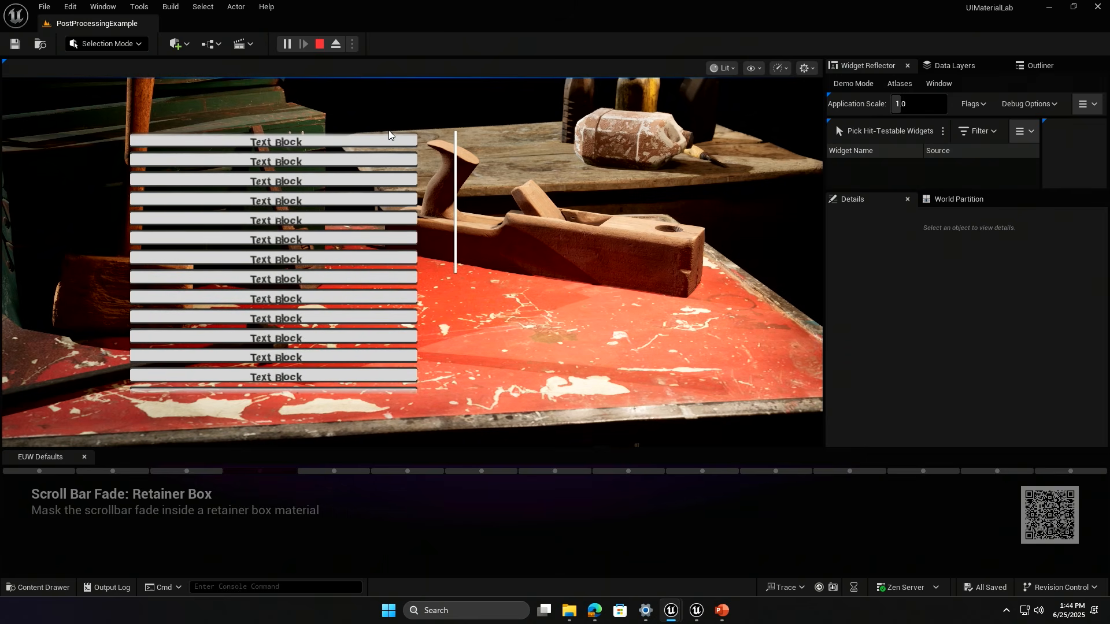
pyautogui.click(319, 44)
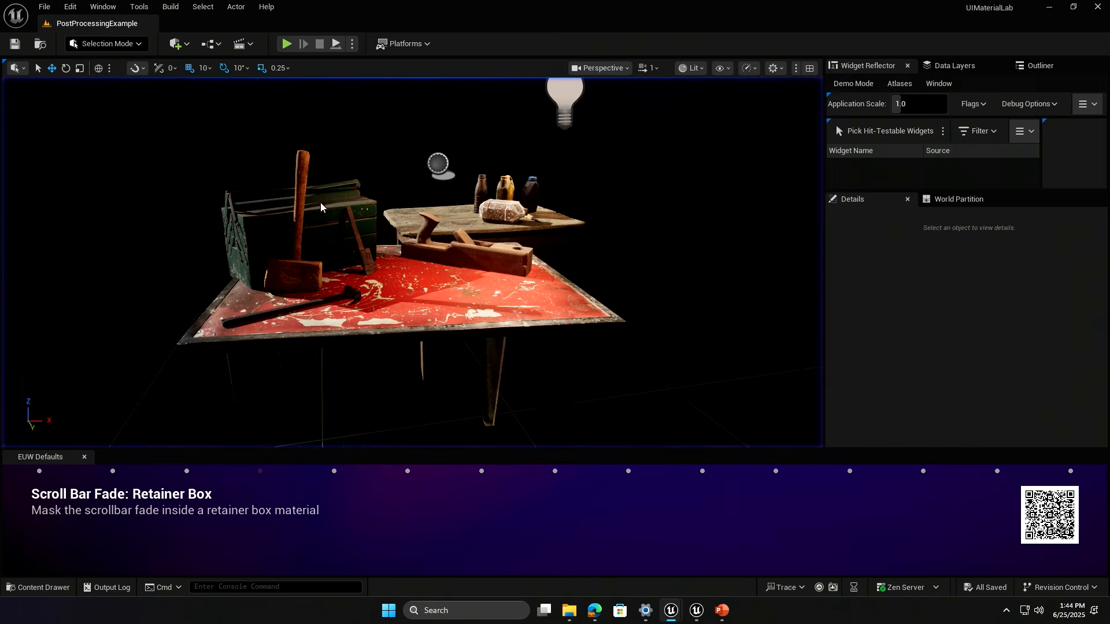
# In BP_SpawnUI, set the Create Widget node's class to WBP_ScrollPostProcessor and save the blueprint.
pyautogui.click(36, 587)
pyautogui.doubleClick(281, 247)
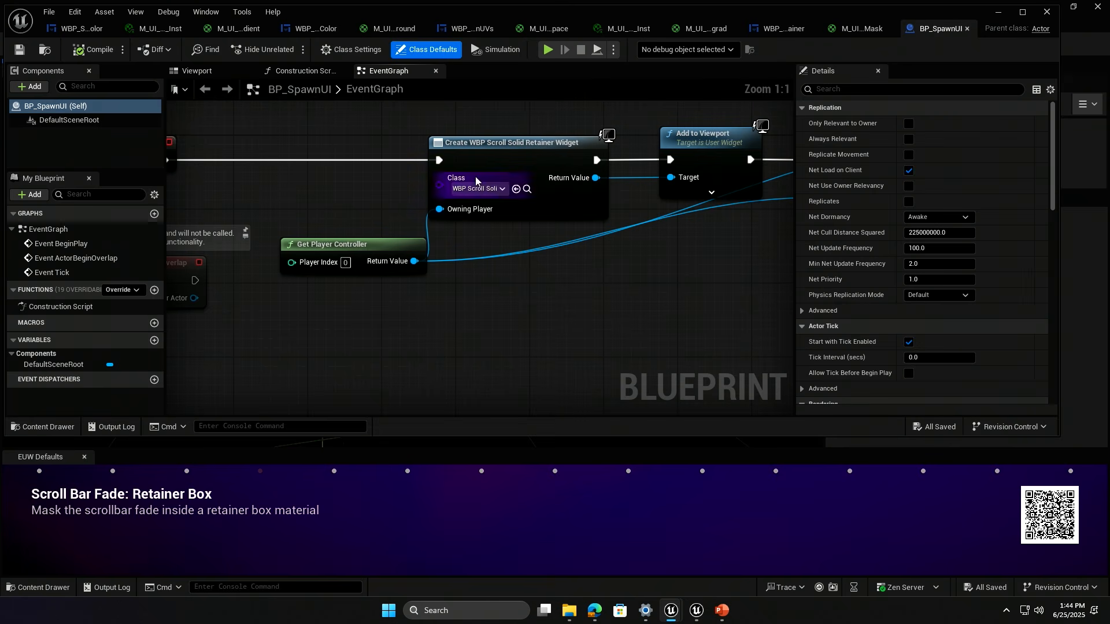
pyautogui.click(68, 428)
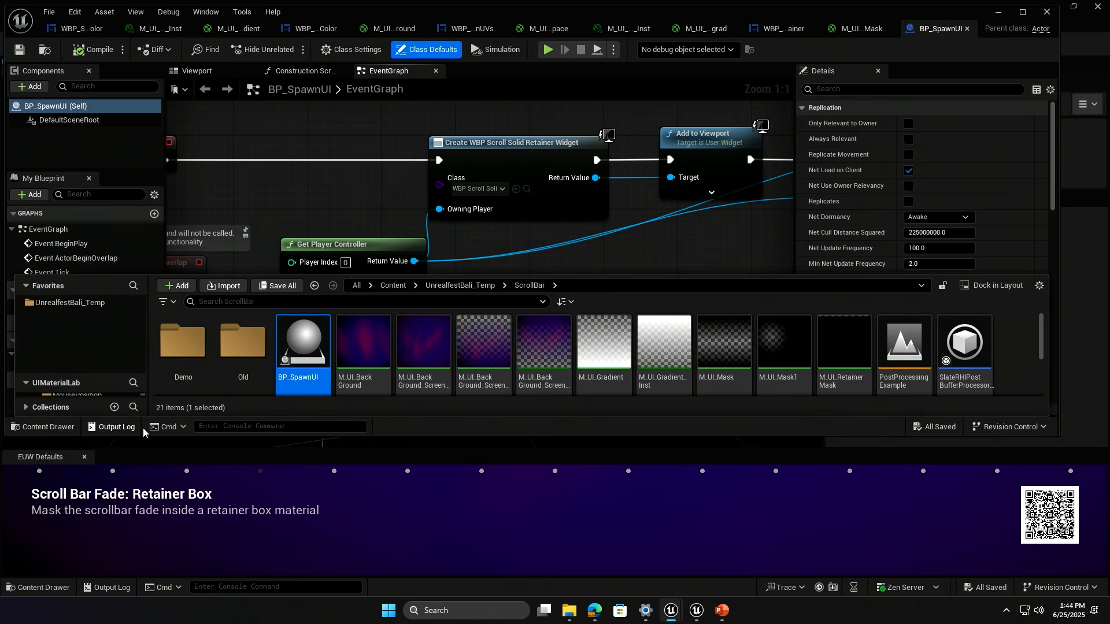
pyautogui.scroll(-1, 1004, 359)
pyautogui.scroll(-2, 1003, 359)
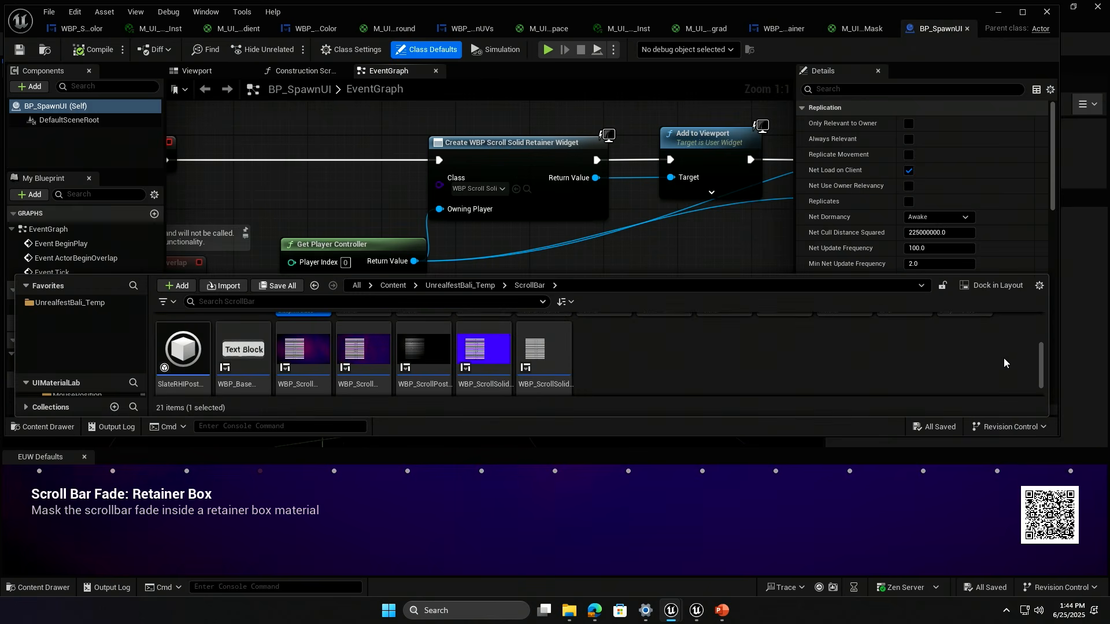
pyautogui.scroll(3, 665, 390)
pyautogui.scroll(-2, 450, 357)
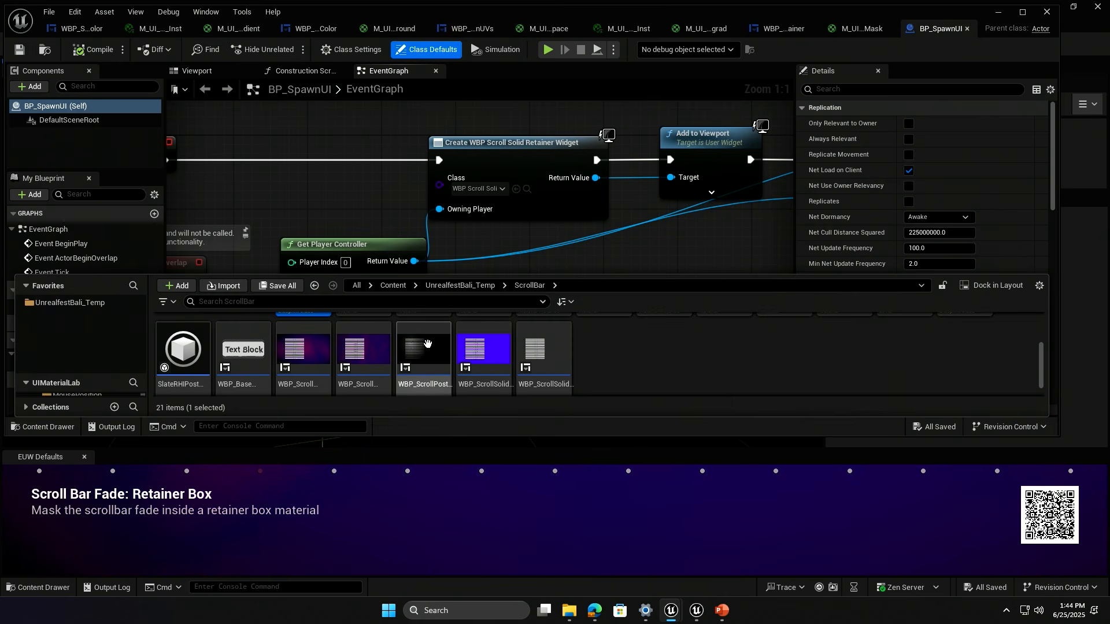
pyautogui.click(515, 193)
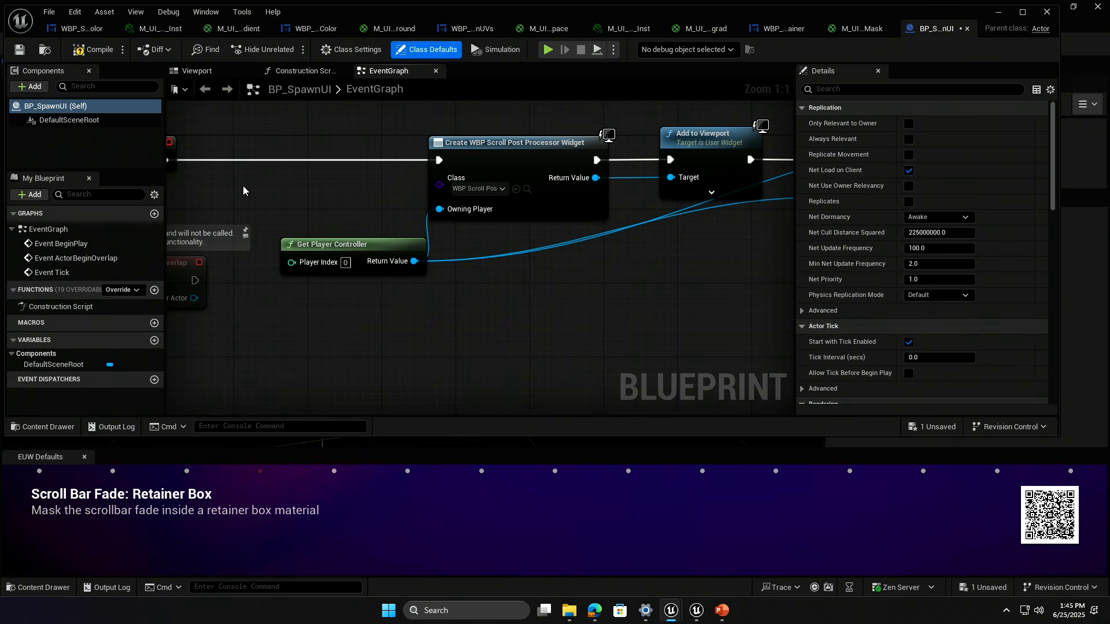
pyautogui.click(19, 51)
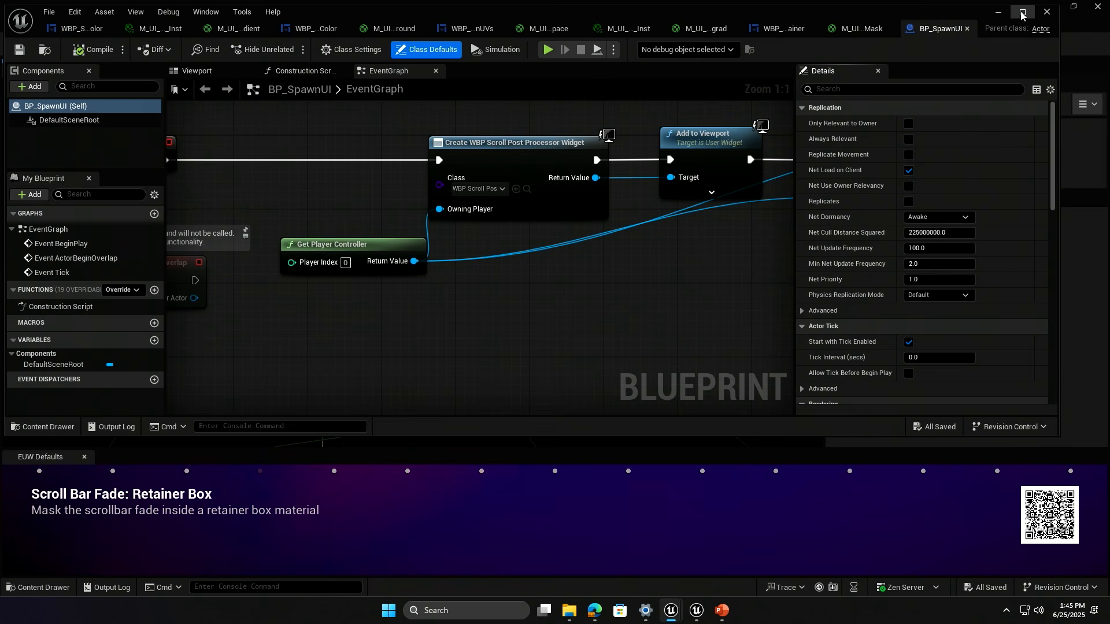
# Play the level with the post processor widget, scroll the Text Block list down, and stop the session.
pyautogui.click(1000, 11)
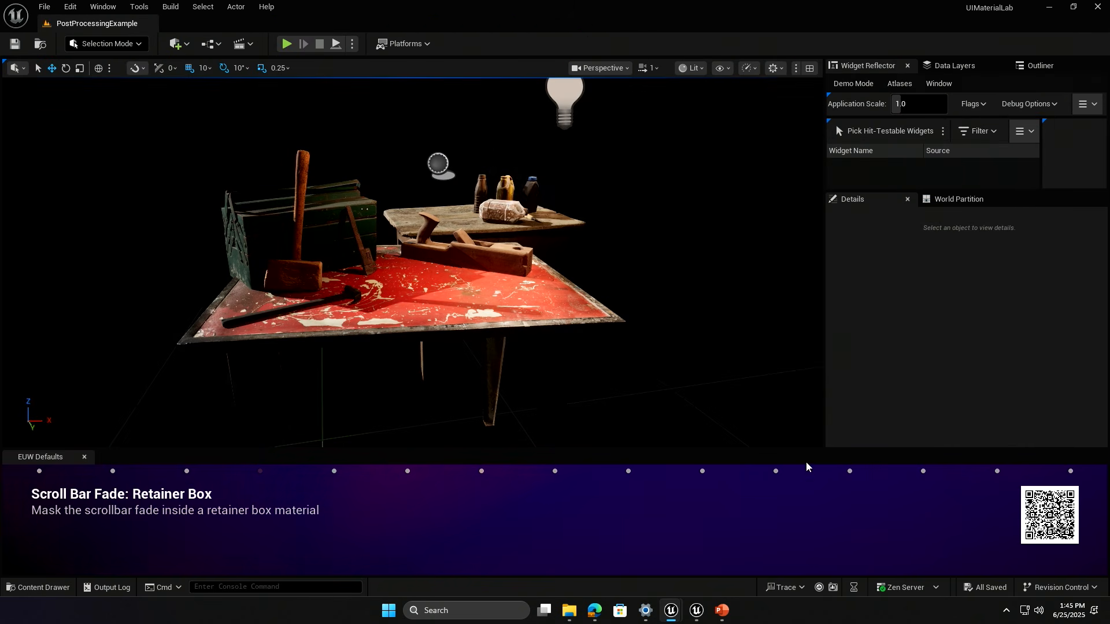
pyautogui.click(286, 44)
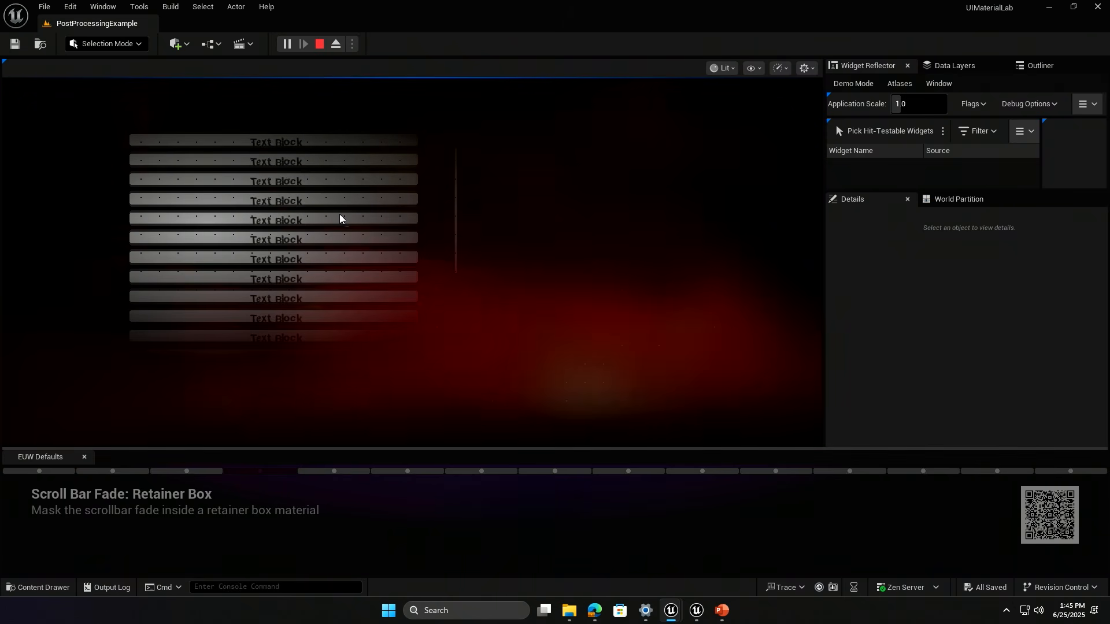
pyautogui.scroll(-1, 340, 219)
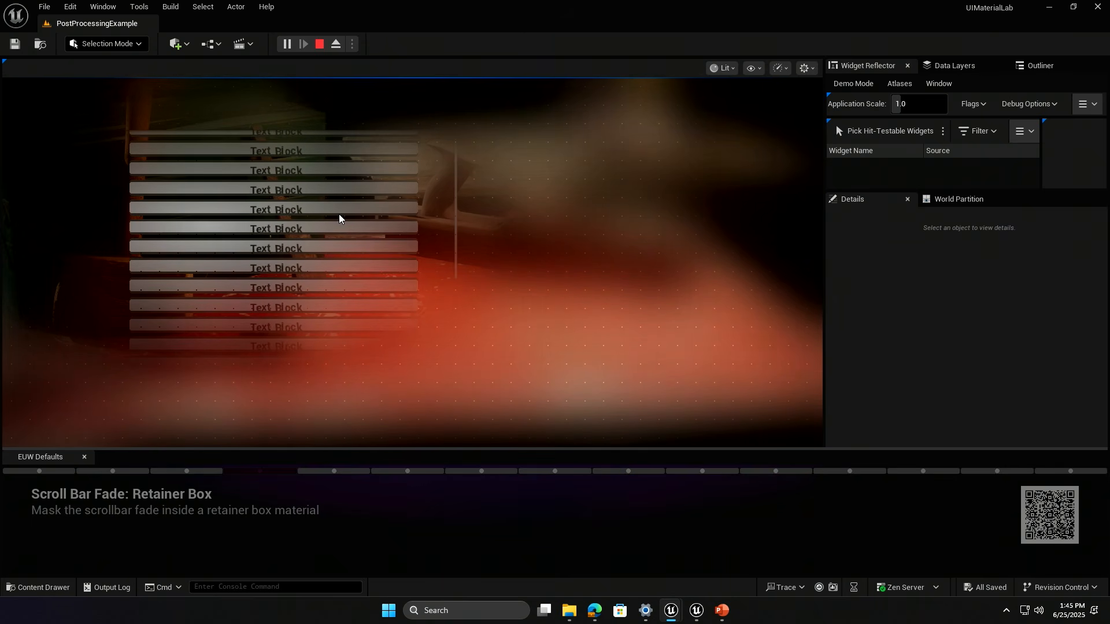
pyautogui.click(320, 44)
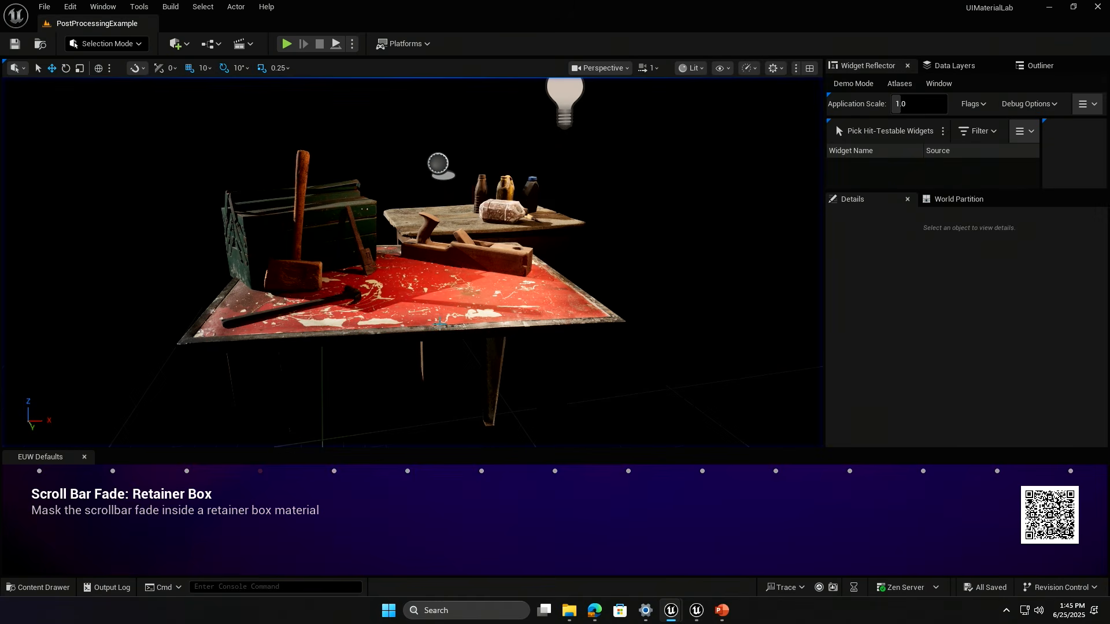
# Advance the presentation to Scroll Bar Fade: Post Processing Buffer and open WBP_ScrollPostProcessor.
pyautogui.click(334, 471)
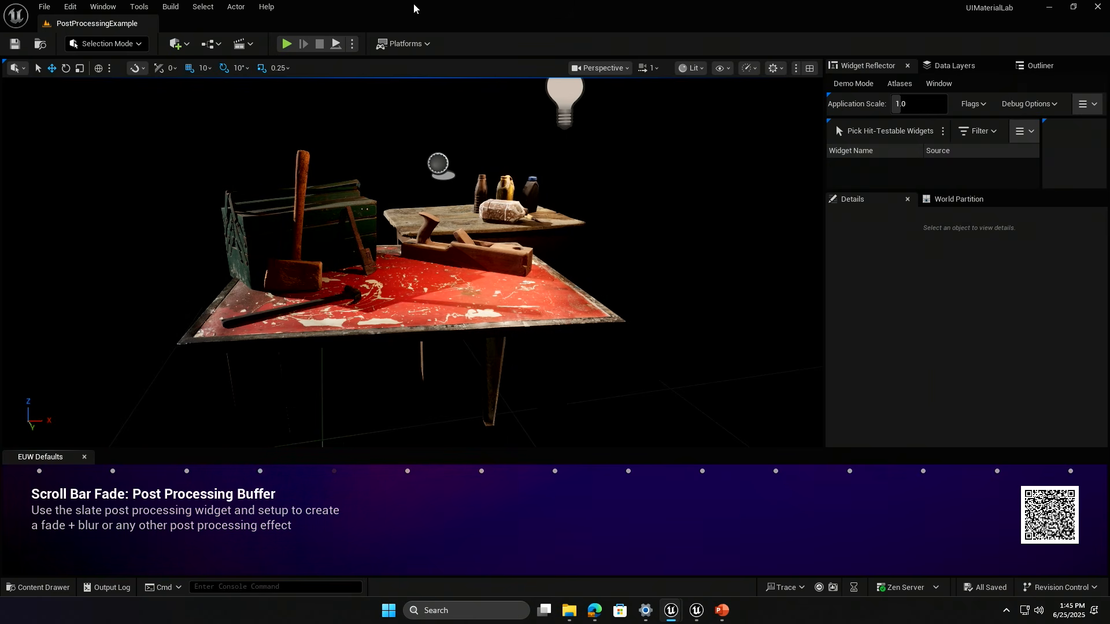
pyautogui.click(46, 587)
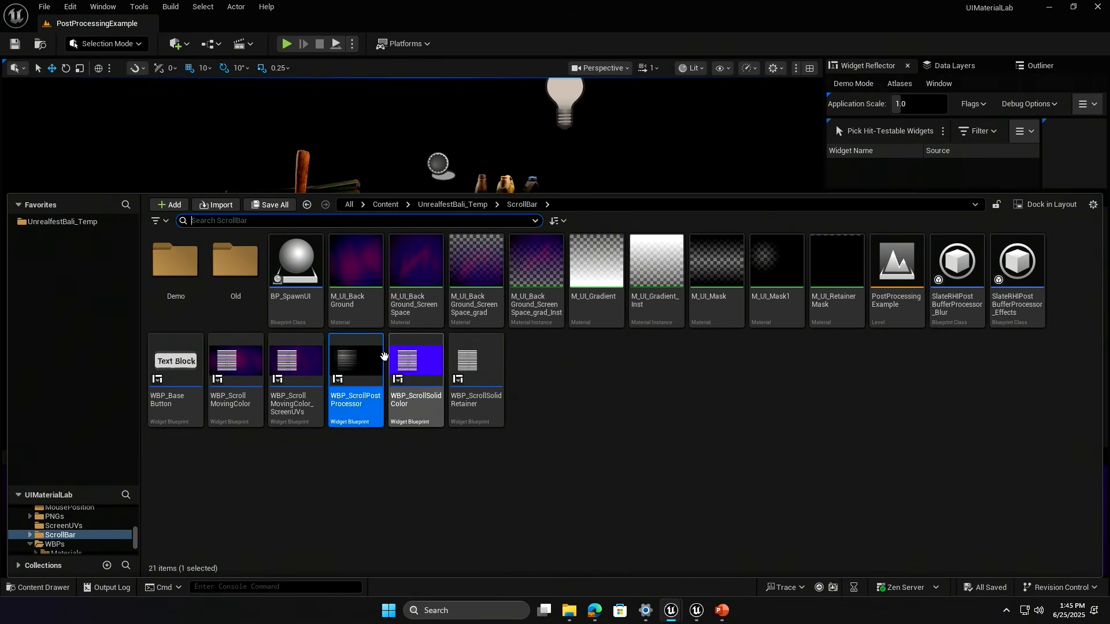
pyautogui.doubleClick(367, 359)
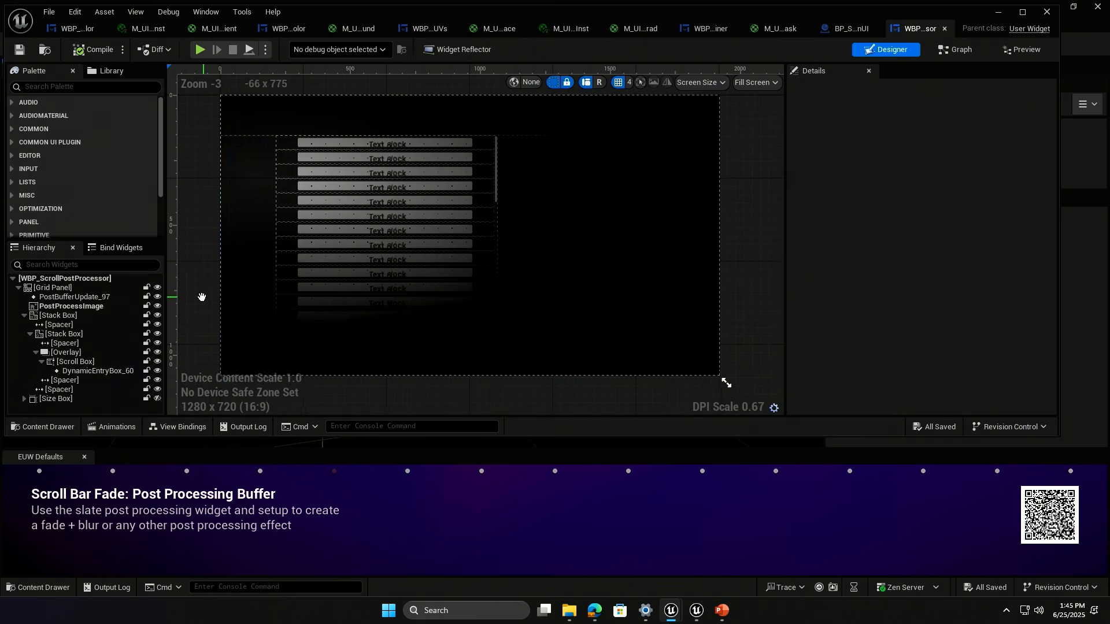
# Compare the settings of PostBufferUpdate_97 and PostProcessImage in the widget hierarchy.
pyautogui.click(113, 299)
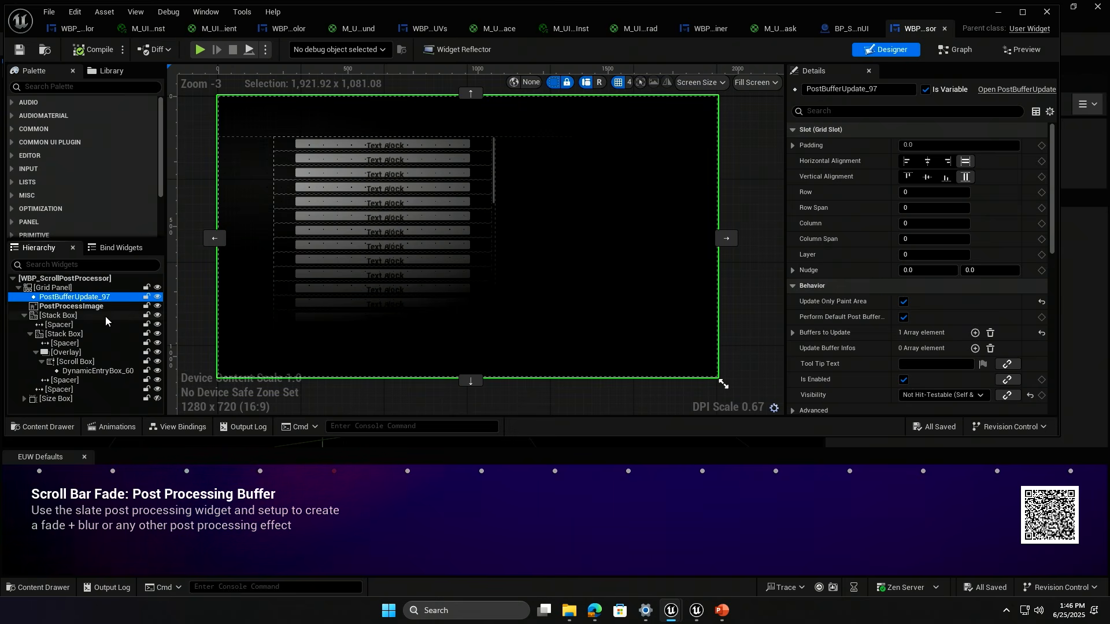
pyautogui.click(103, 307)
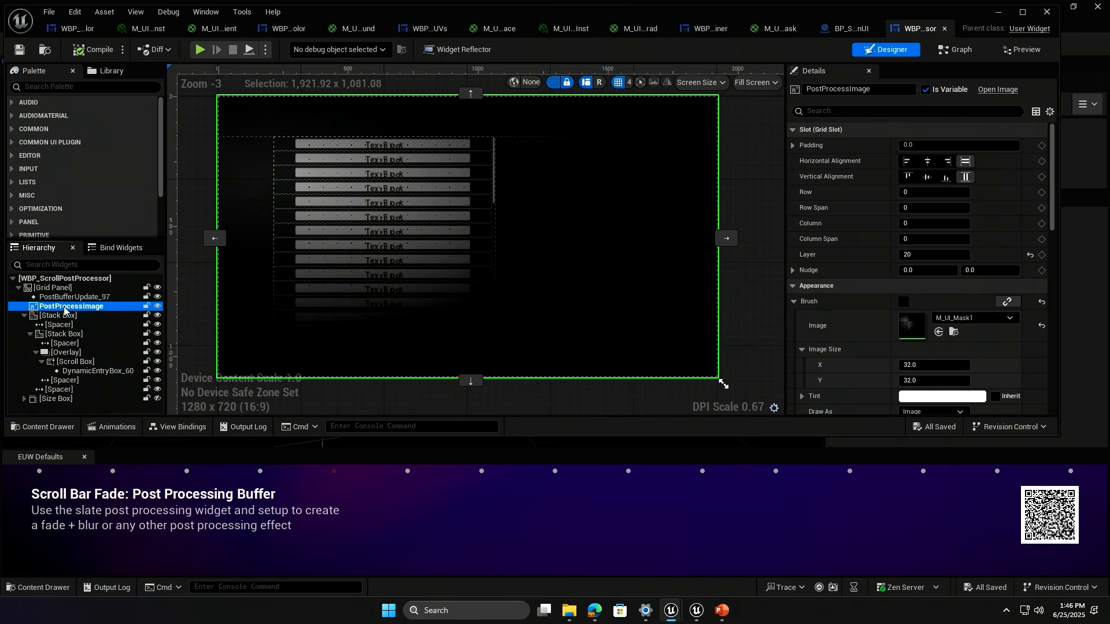
pyautogui.click(92, 297)
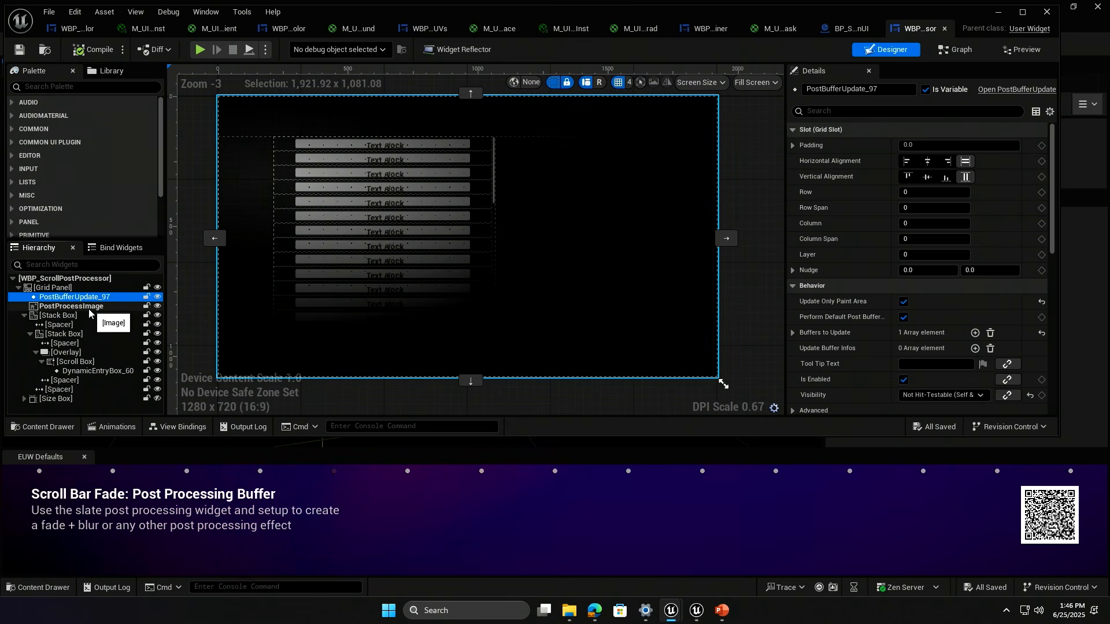
pyautogui.click(88, 309)
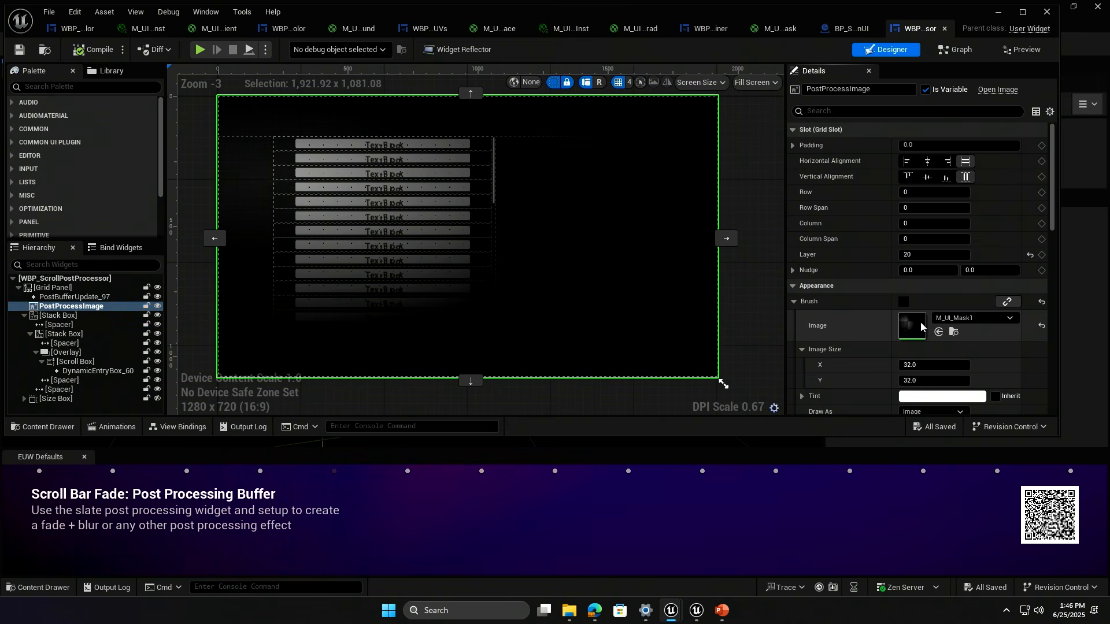
# Open PostProcessImage's brush material M_UI_Mask1, select the GetSlatePost1 node, and move it down slightly.
pyautogui.doubleClick(919, 322)
pyautogui.moveTo(607, 241)
pyautogui.mouseDown(button='right')
pyautogui.moveTo(542, 180)
pyautogui.moveTo(761, 259)
pyautogui.moveTo(748, 255)
pyautogui.mouseUp(button='right')
pyautogui.scroll(-3, 707, 248)
pyautogui.scroll(6, 520, 233)
pyautogui.moveTo(582, 345); pyautogui.dragTo(578, 343)
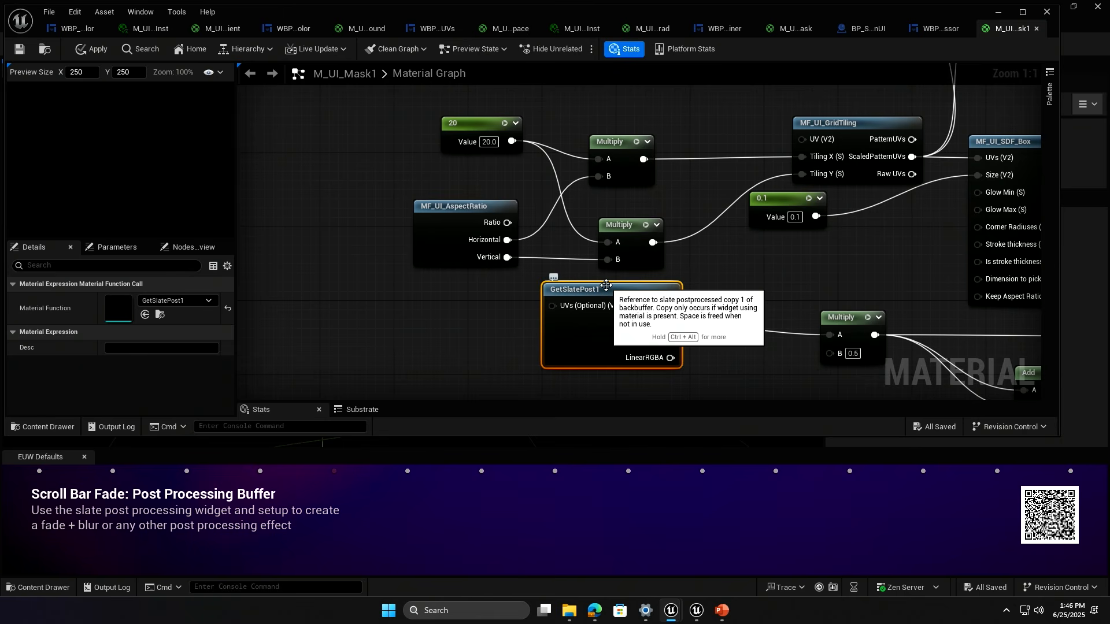
pyautogui.moveTo(552, 306); pyautogui.dragTo(571, 349)
# Preview the final Saturate node of the M_UI_Mask1 mask chain and enlarge the material preview area.
pyautogui.scroll(-2, 858, 263)
pyautogui.moveTo(980, 240); pyautogui.dragTo(579, 238, button='right')
pyautogui.moveTo(698, 311); pyautogui.dragTo(842, 159, button='right')
pyautogui.scroll(-2, 696, 277)
pyautogui.click(895, 227)
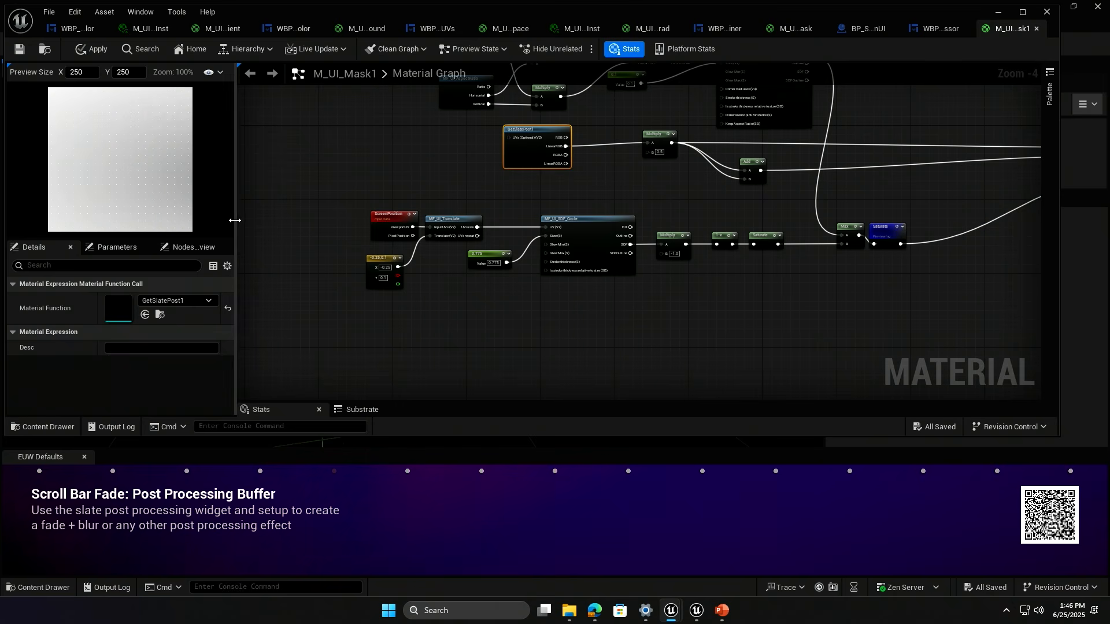
pyautogui.moveTo(240, 226); pyautogui.dragTo(491, 218)
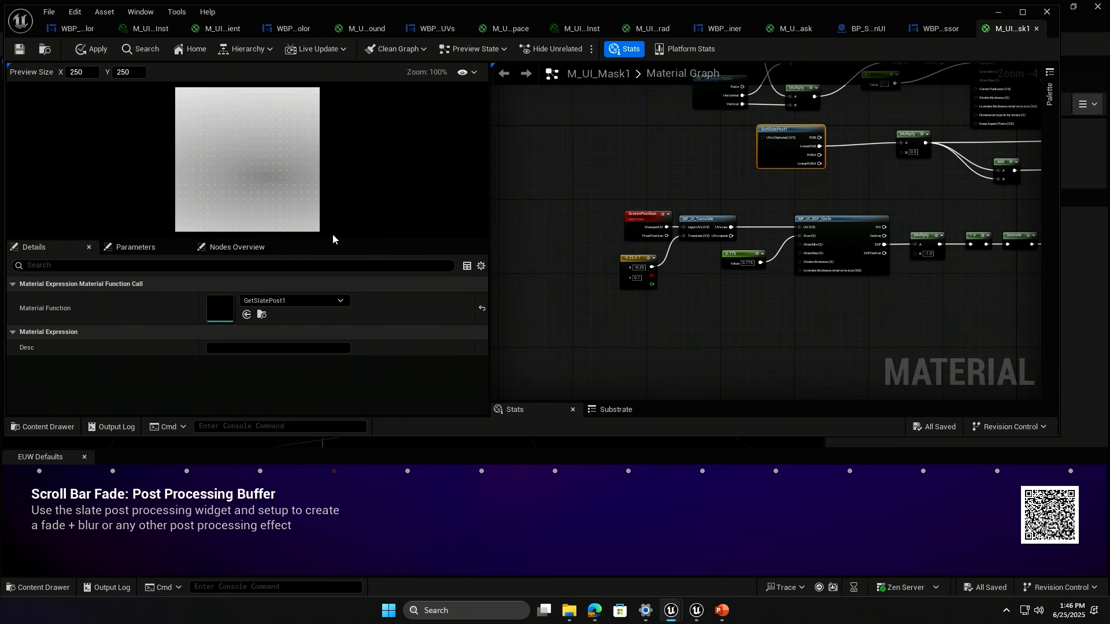
pyautogui.moveTo(335, 238); pyautogui.dragTo(336, 313)
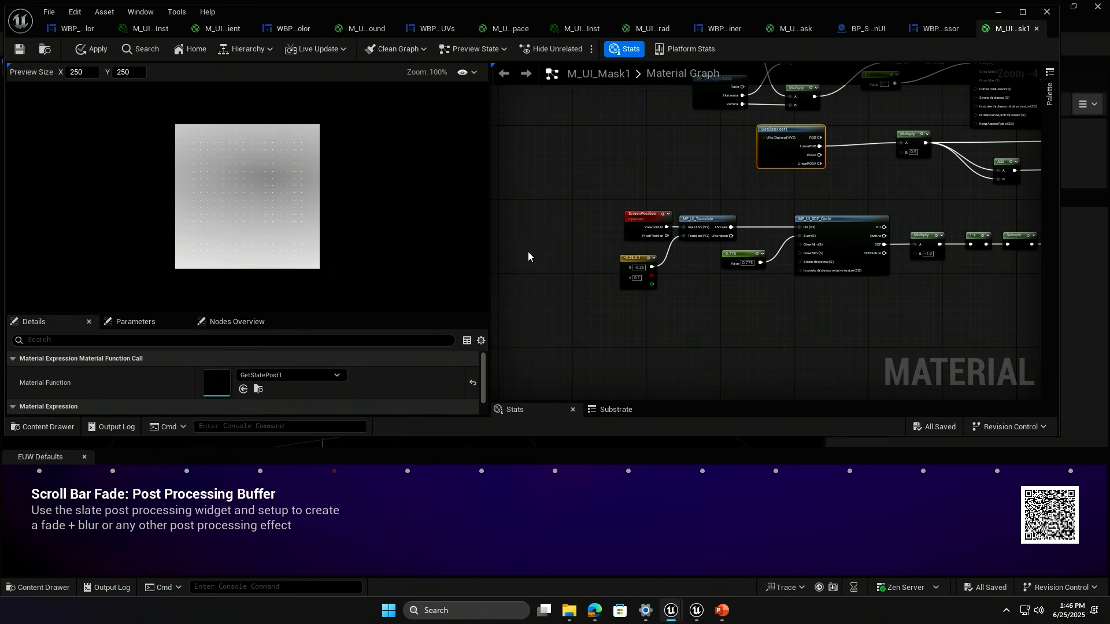
# Widen the graph area of M_UI_Mask1 and switch the node preview from the final Saturate to the Multiply node feeding the Add.
pyautogui.moveTo(485, 240); pyautogui.dragTo(202, 237)
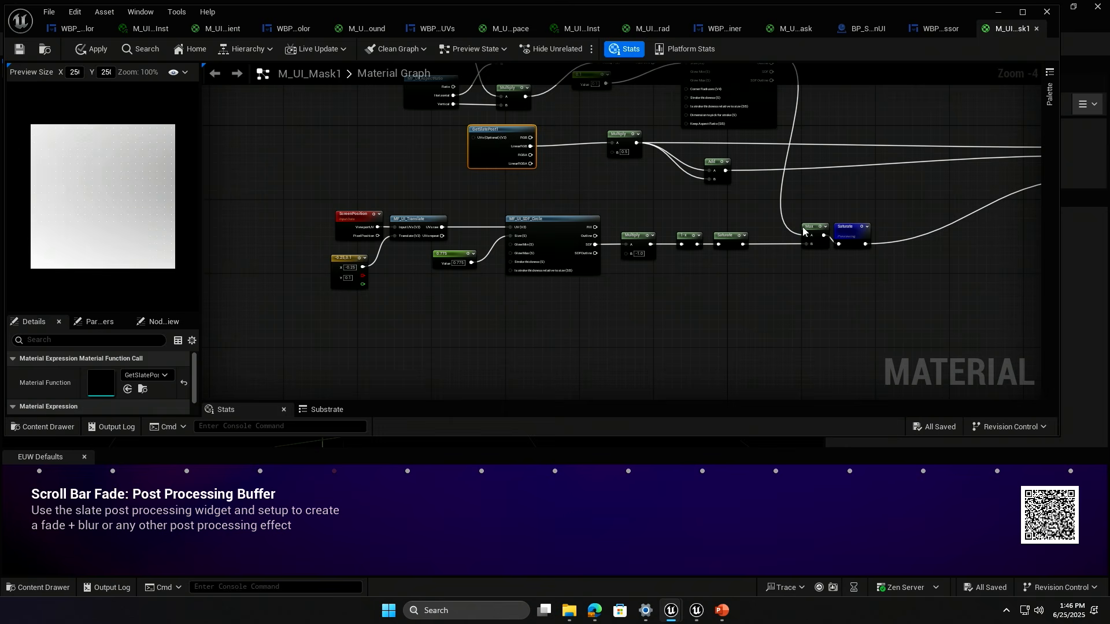
pyautogui.click(861, 228)
pyautogui.moveTo(877, 171); pyautogui.dragTo(532, 417, button='right')
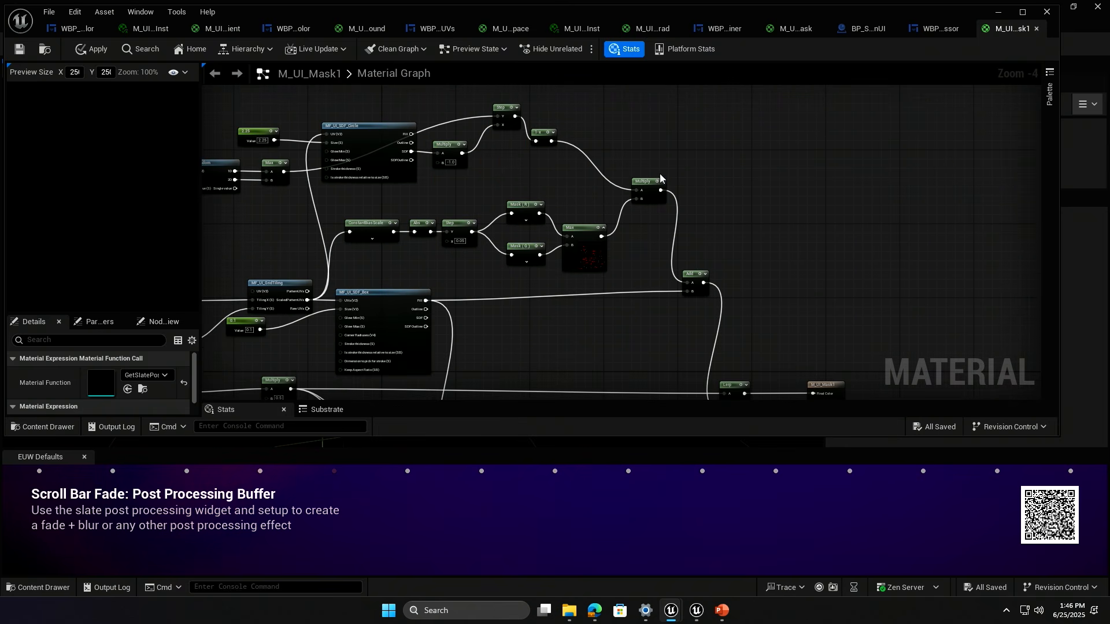
pyautogui.click(653, 183)
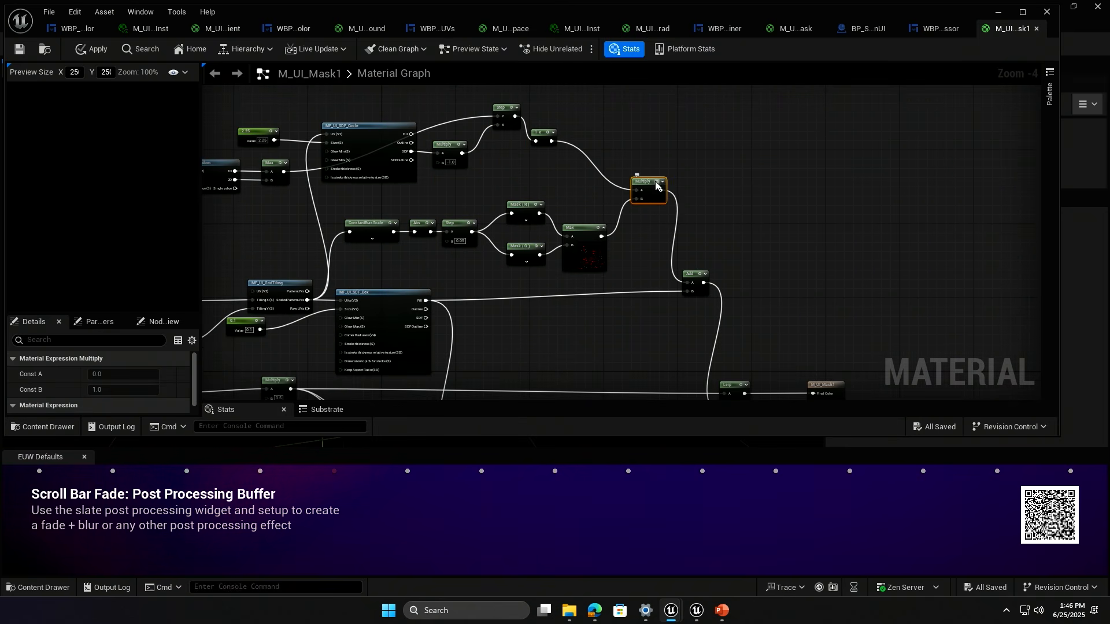
pyautogui.press('space')
# Preview the Max node that joins the two Mask nodes, enlarge the material preview, and turn the node preview off.
pyautogui.click(597, 226)
pyautogui.press('space')
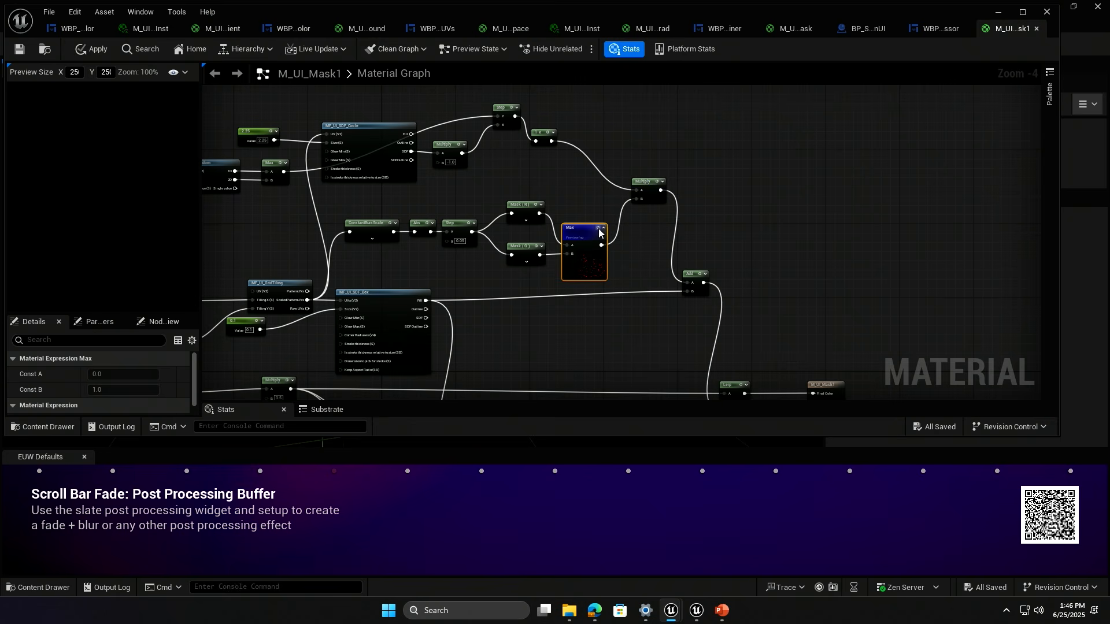
pyautogui.scroll(1, 128, 207)
pyautogui.scroll(5, 128, 207)
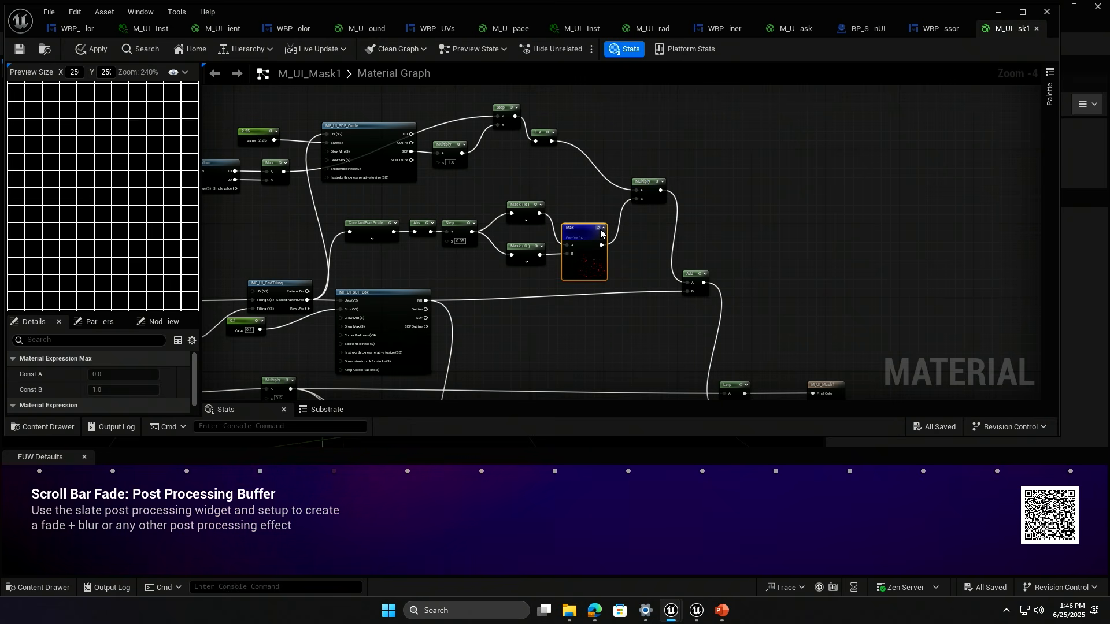
pyautogui.press('space')
pyautogui.moveTo(730, 232); pyautogui.dragTo(774, 233, button='right')
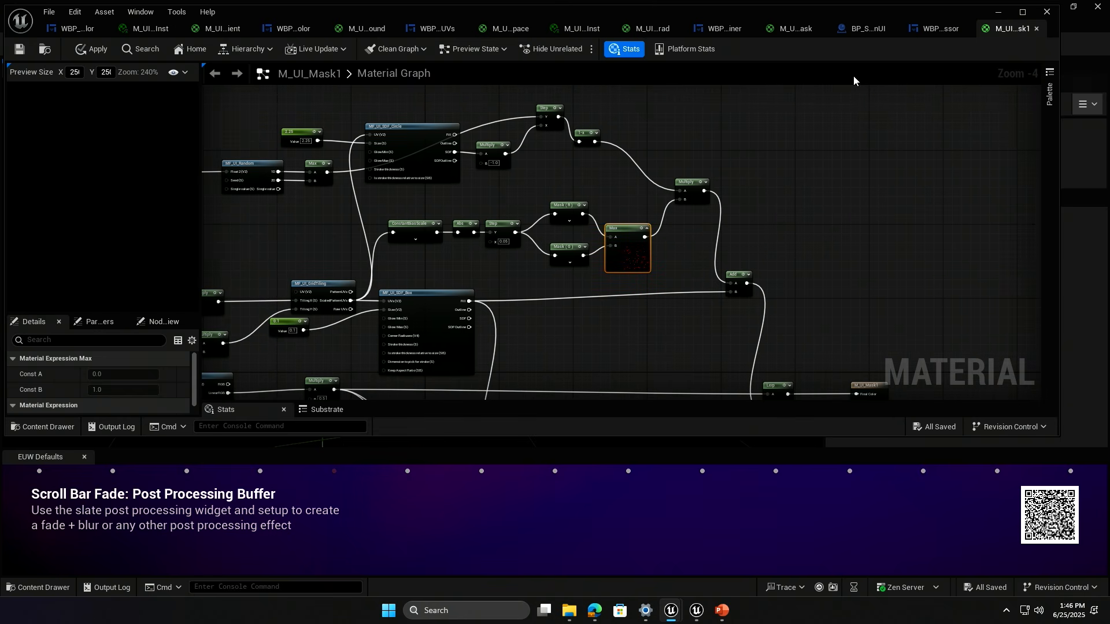
# Return to WBP_ScrollPostProcessor and set the grid slot Layer of PostProcessImage to 0.
pyautogui.click(935, 28)
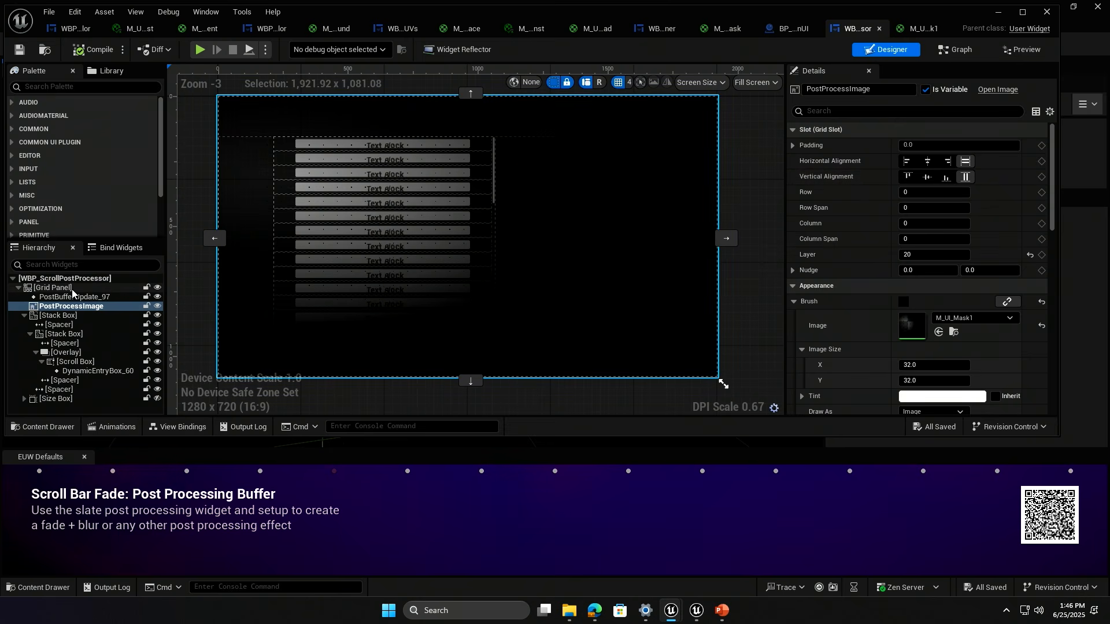
pyautogui.click(919, 255)
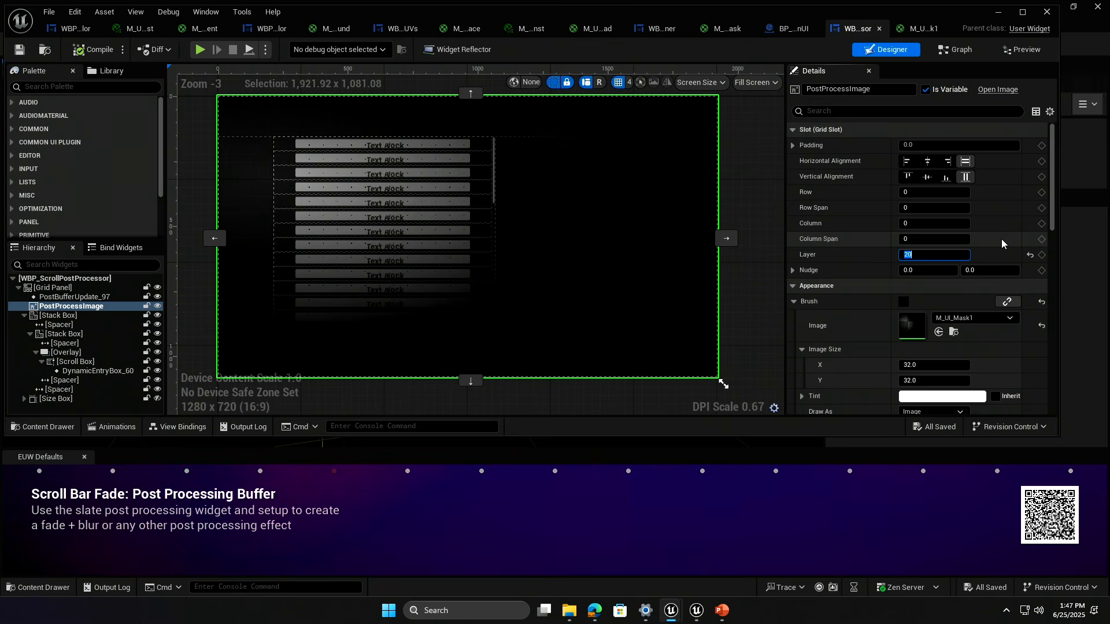
pyautogui.write('0')
pyautogui.press('Return')
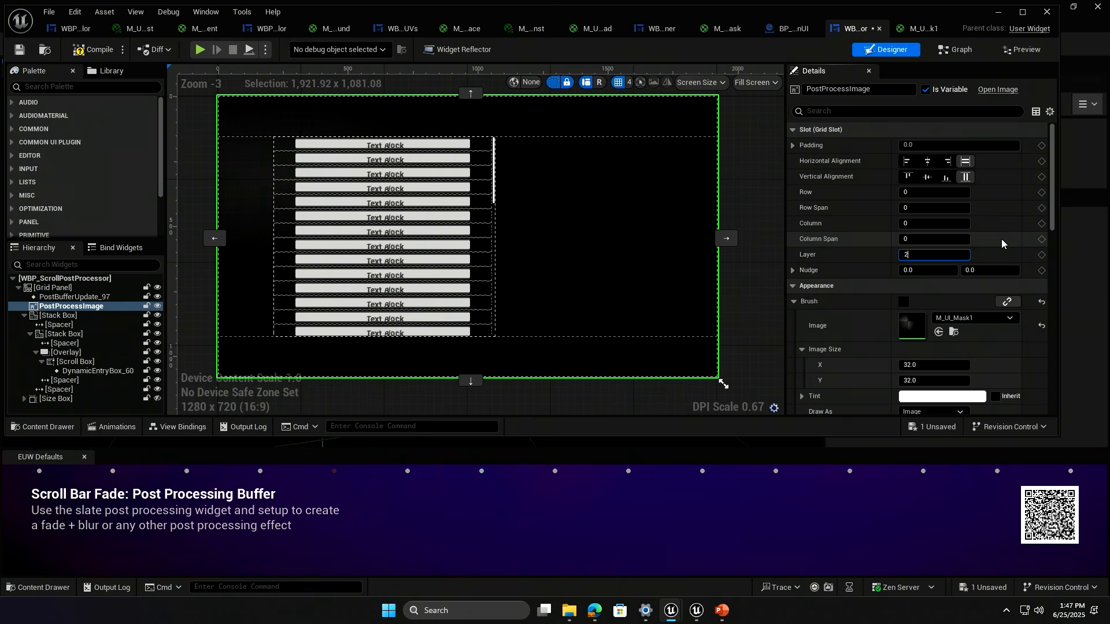
# Set the Layer of PostProcessImage to 20 and save the widget blueprint.
pyautogui.write('20')
pyautogui.press('Return')
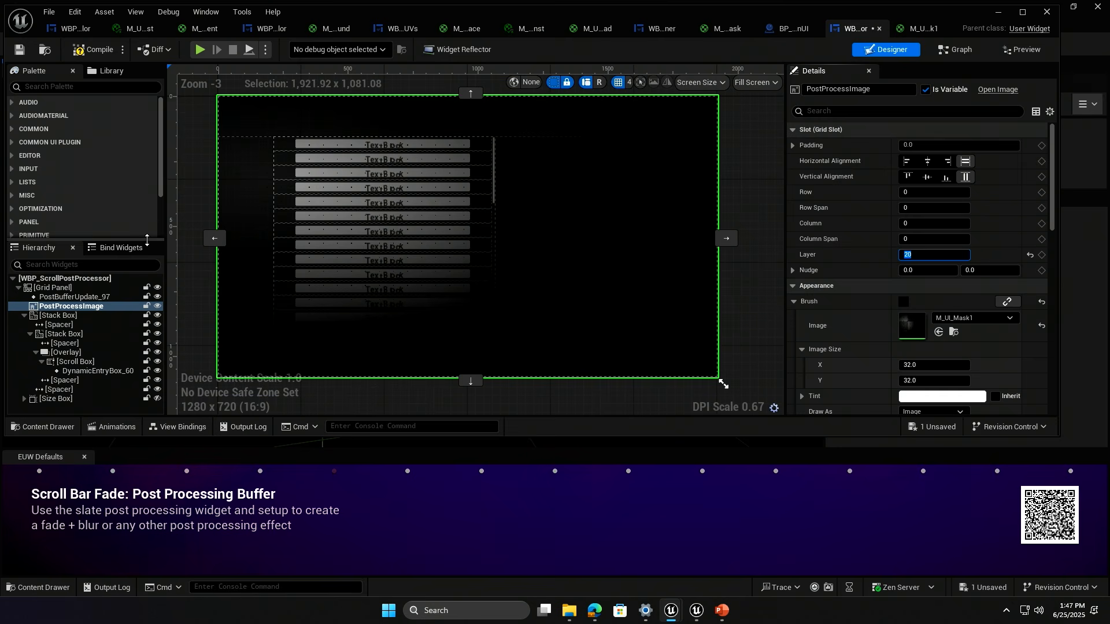
pyautogui.click(19, 50)
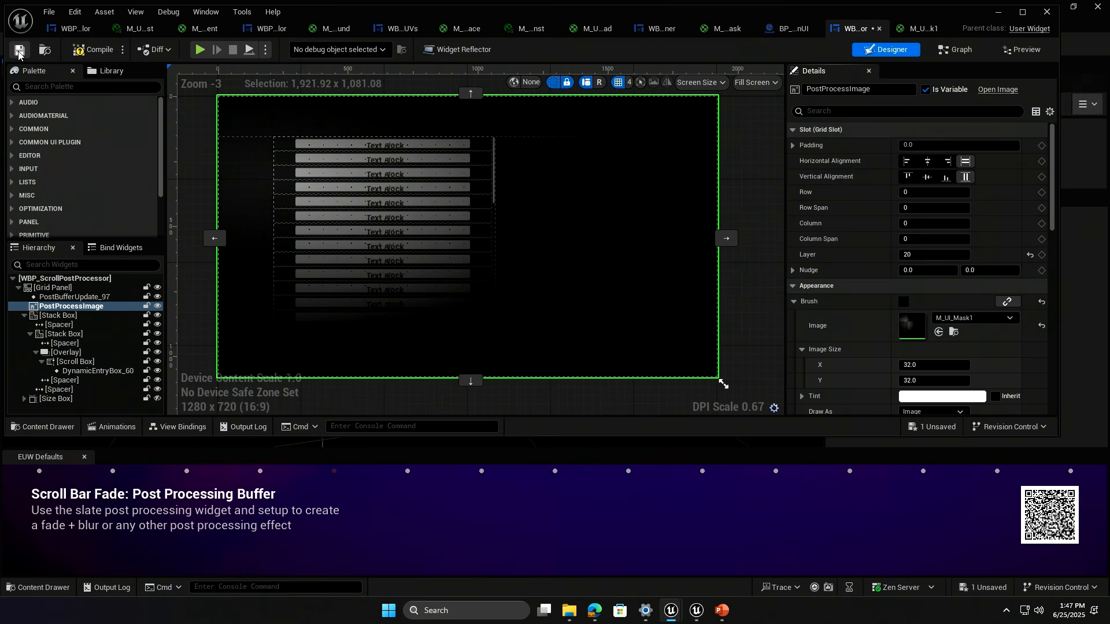
# Move PostProcessImage into the Overlay after the Scroll Box in the widget hierarchy and compile the widget blueprint.
pyautogui.moveTo(93, 302); pyautogui.dragTo(85, 362)
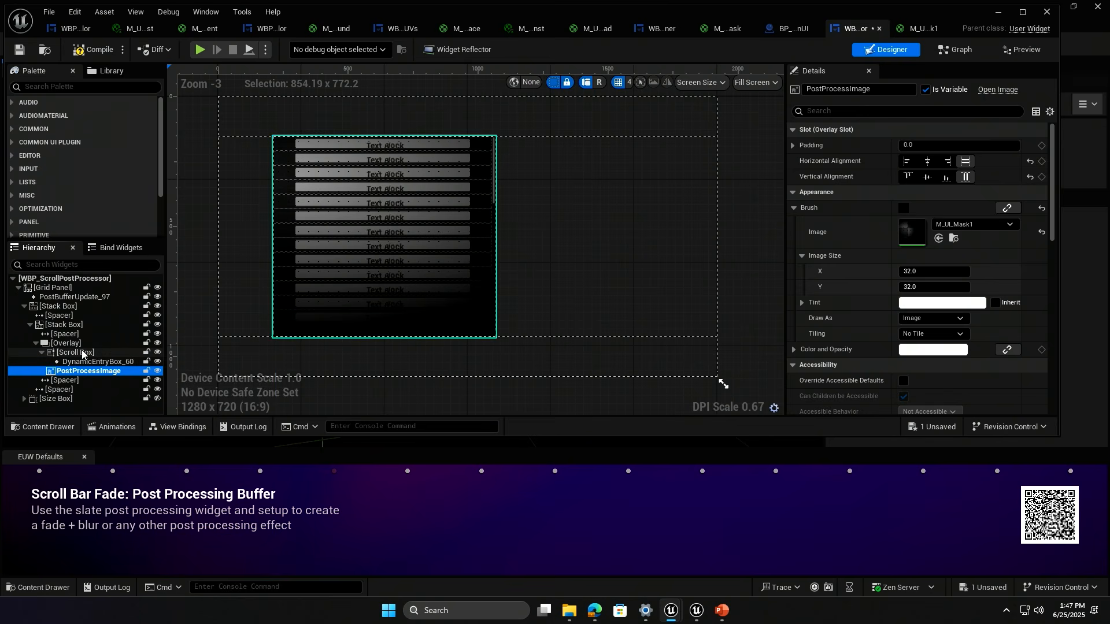
pyautogui.rightClick(86, 363)
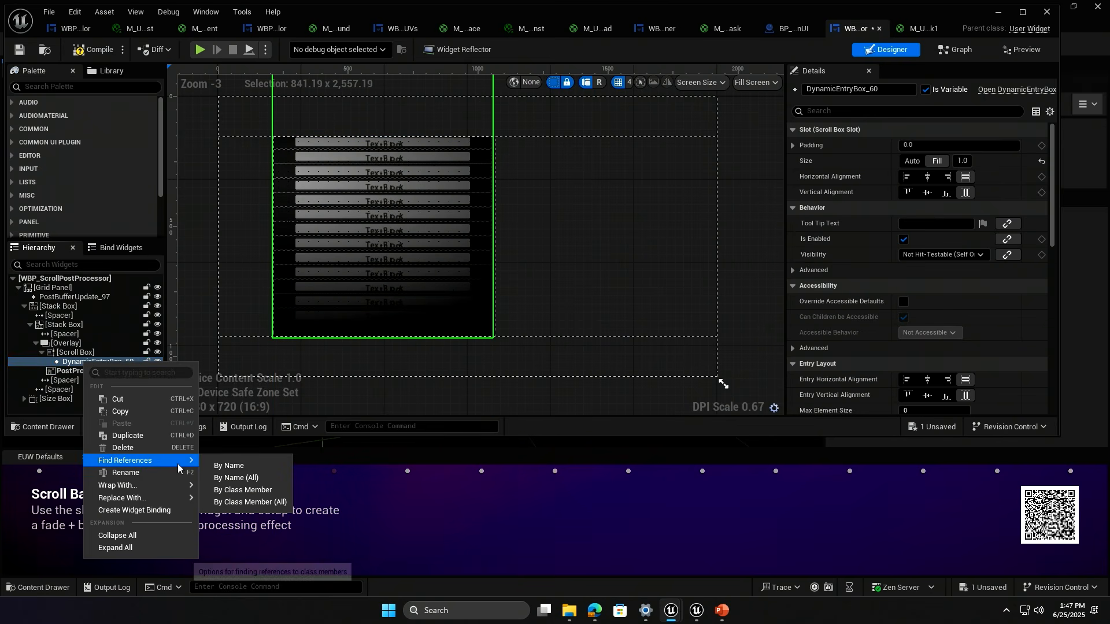
pyautogui.click(380, 355)
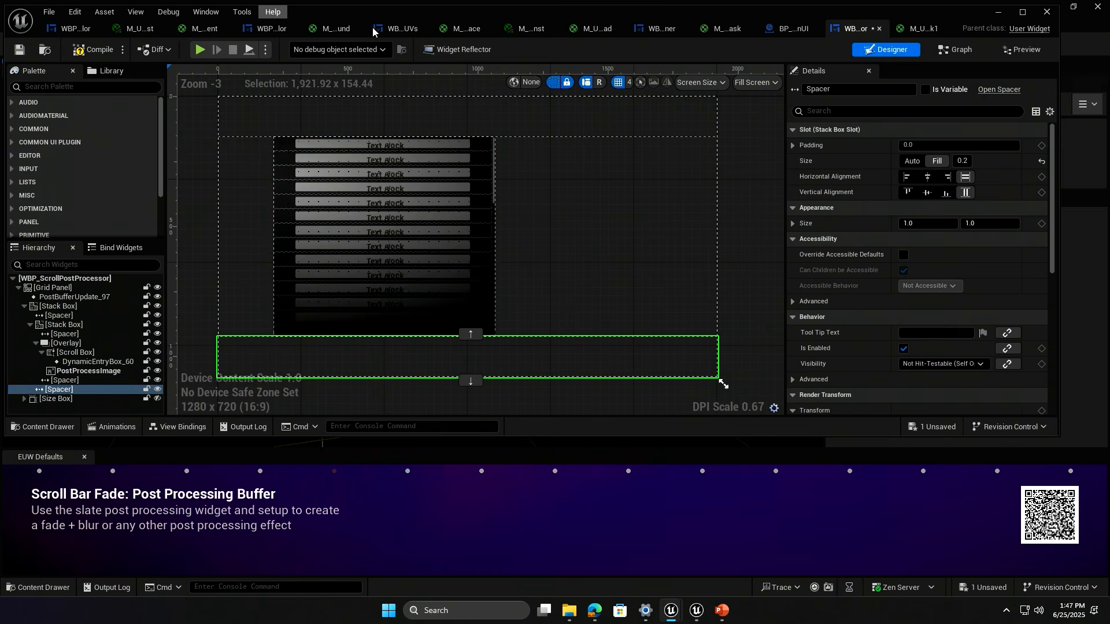
pyautogui.click(99, 54)
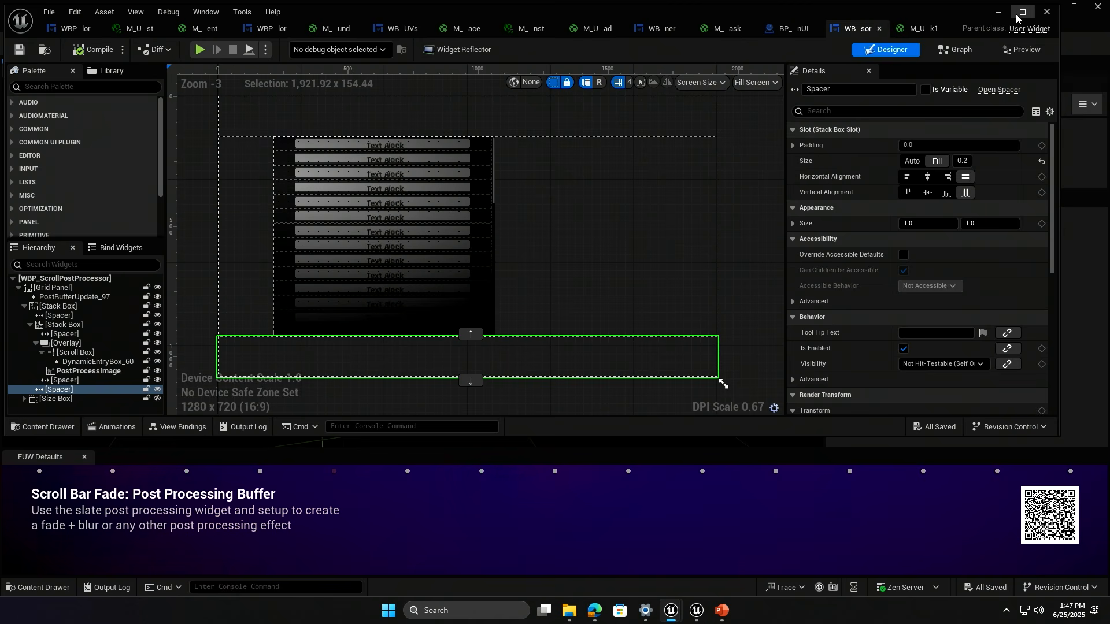
# Play the PostProcessingExample level, scroll the text block list to inspect the fade and blur, and stop the play session.
pyautogui.click(998, 11)
pyautogui.click(286, 45)
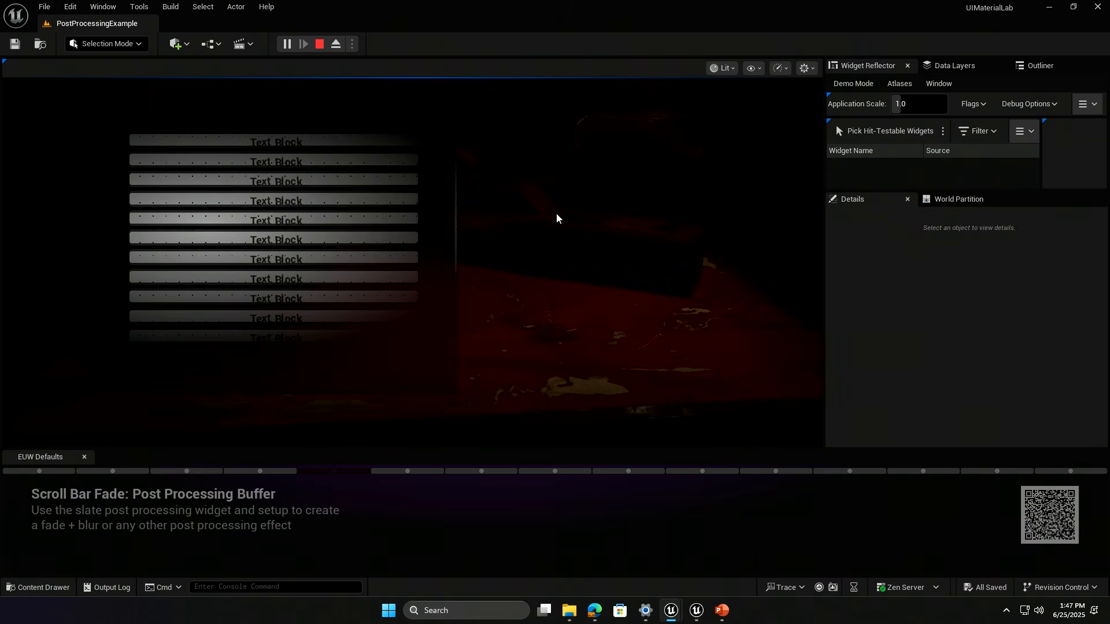
pyautogui.scroll(-1, 336, 283)
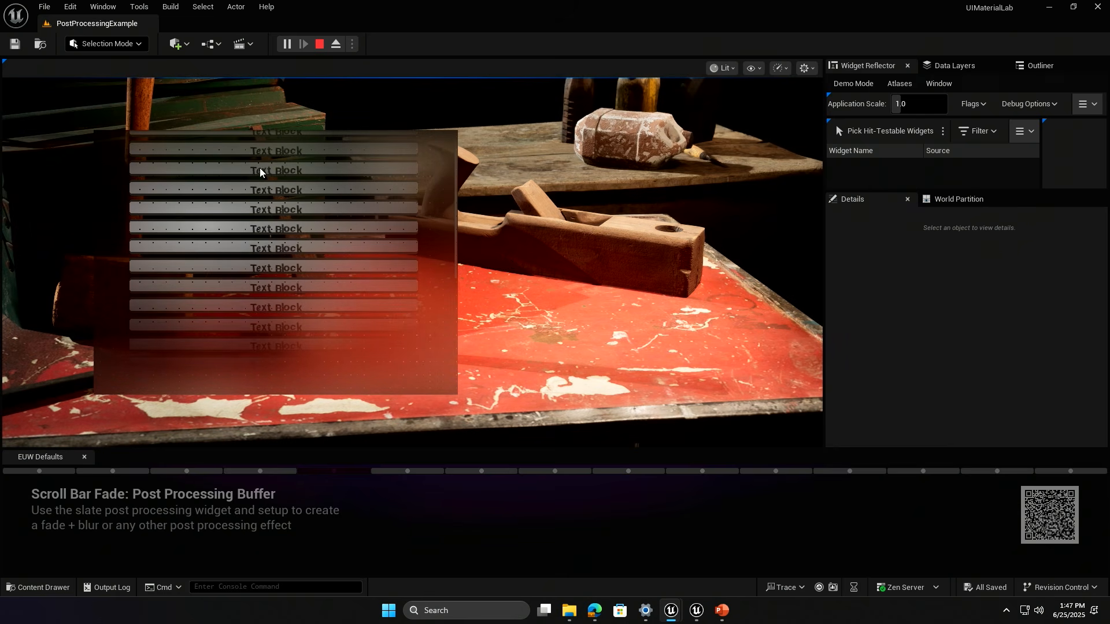
pyautogui.scroll(-4, 403, 312)
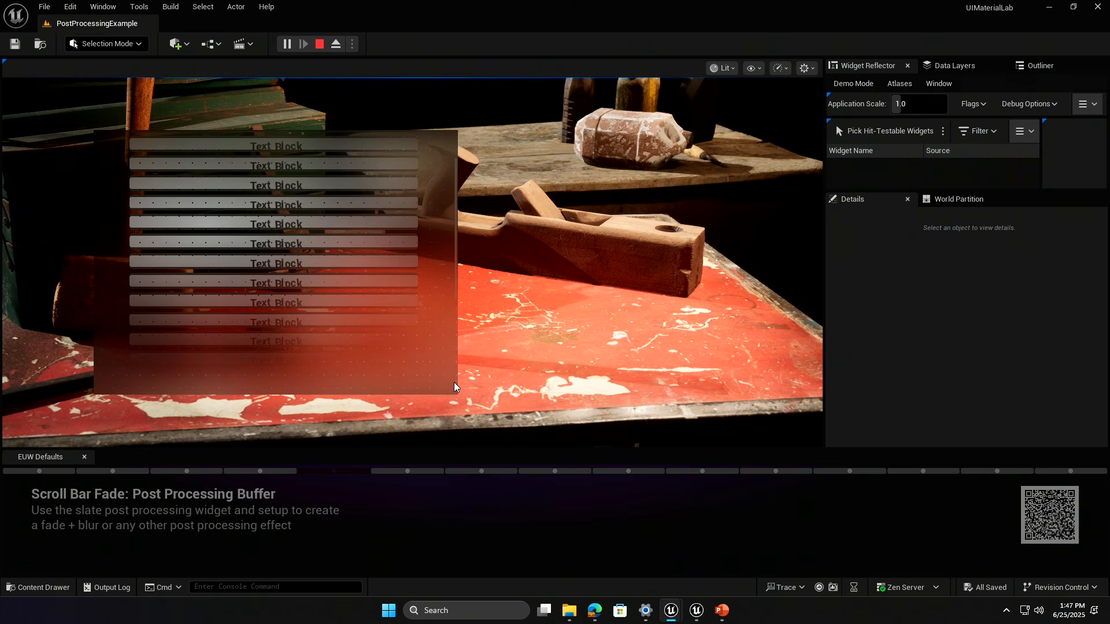
pyautogui.scroll(3, 340, 245)
pyautogui.click(320, 44)
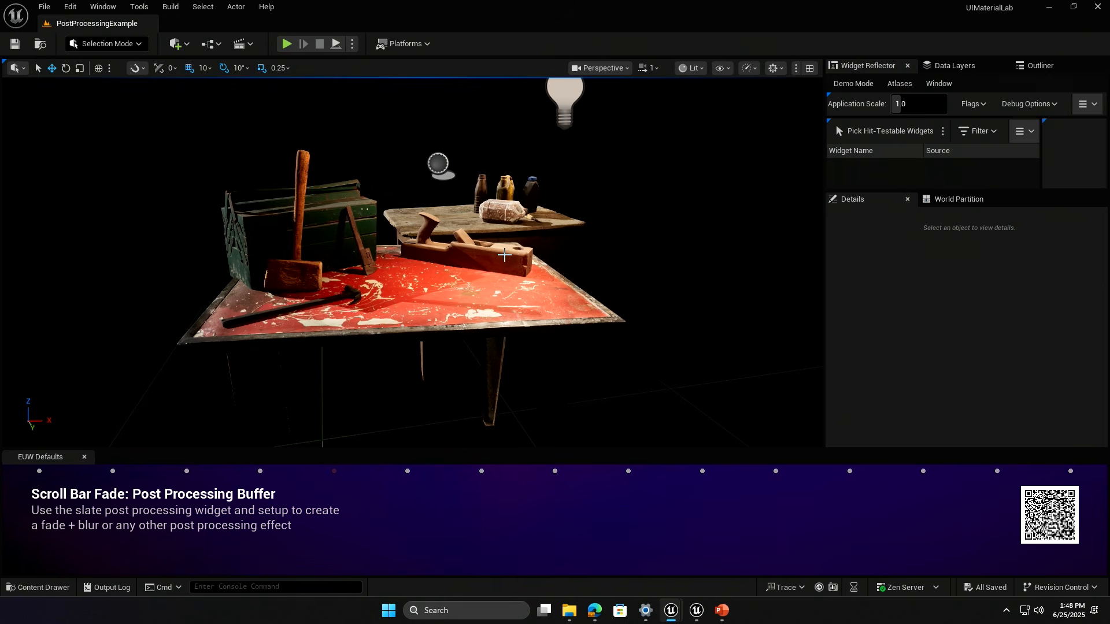
# Switch to the PowerPoint slide show and advance from Style Guide Setups to the Importing PNGs slide.
pyautogui.hotkey('alt', 'Tab')
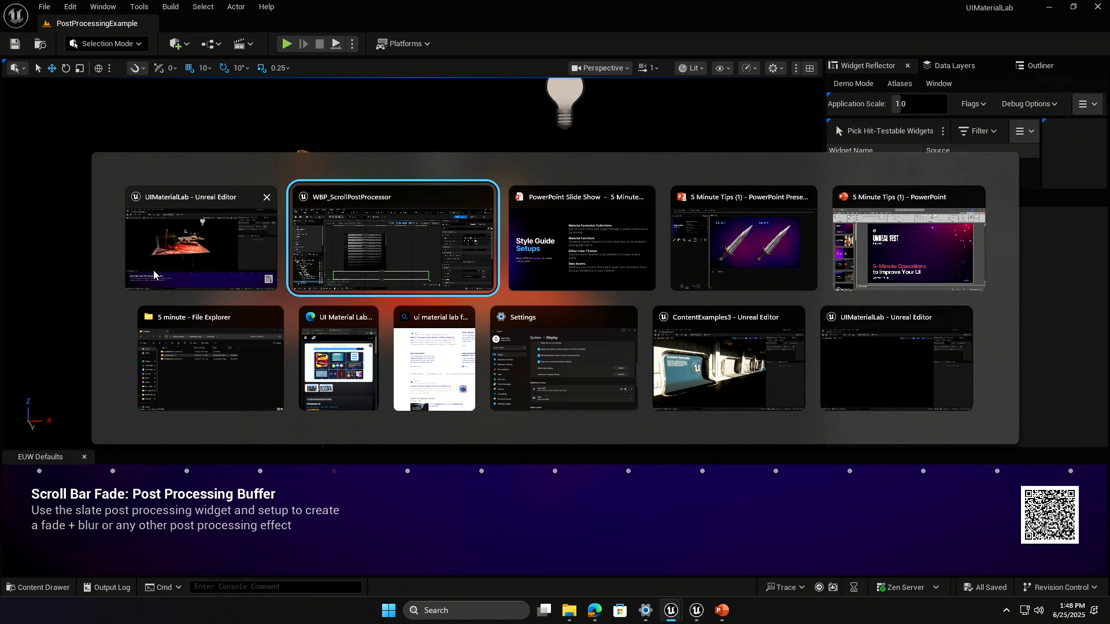
pyautogui.click(641, 200)
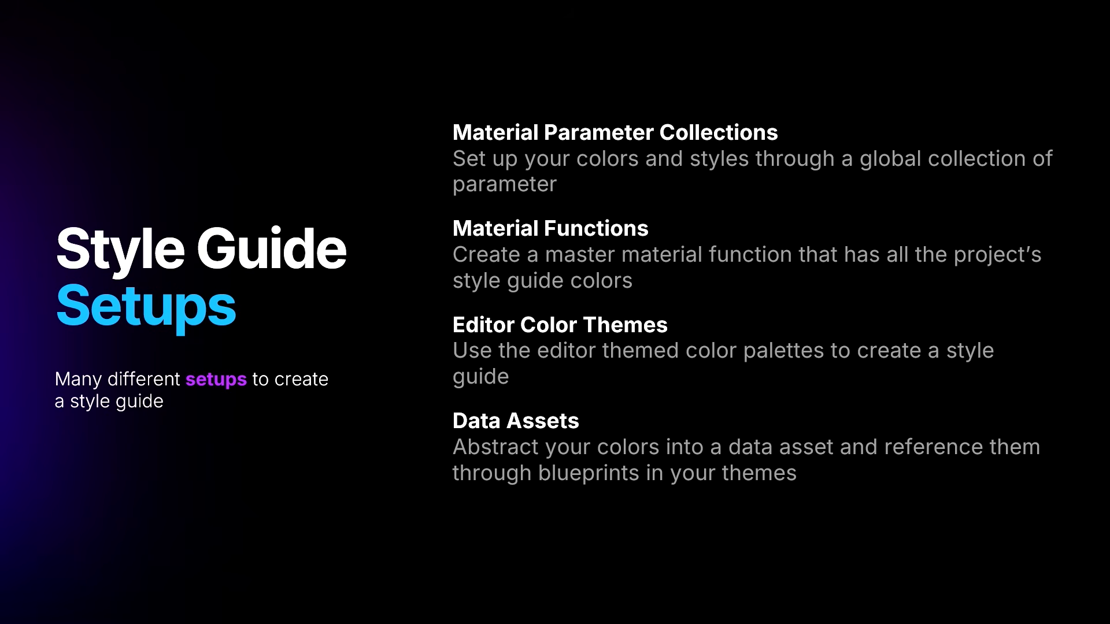
pyautogui.press('Right')
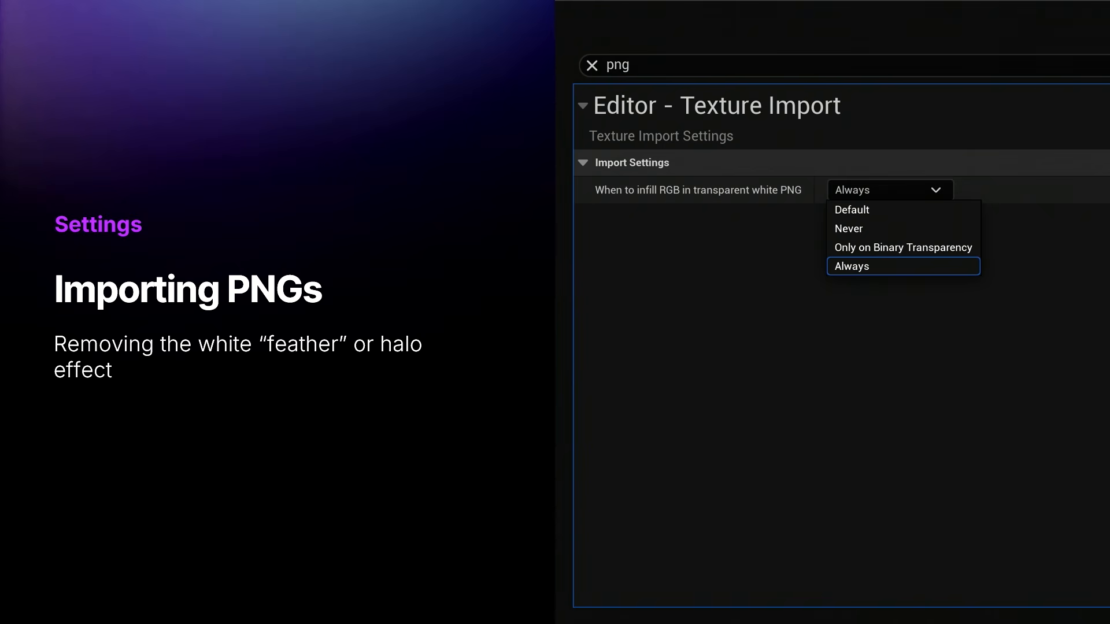
# Switch back to the UIMaterialLab Unreal Editor and open WBP_PNGs from the UnrealfestBali_Temp PNGs folder.
pyautogui.hotkey('alt', 'Tab')
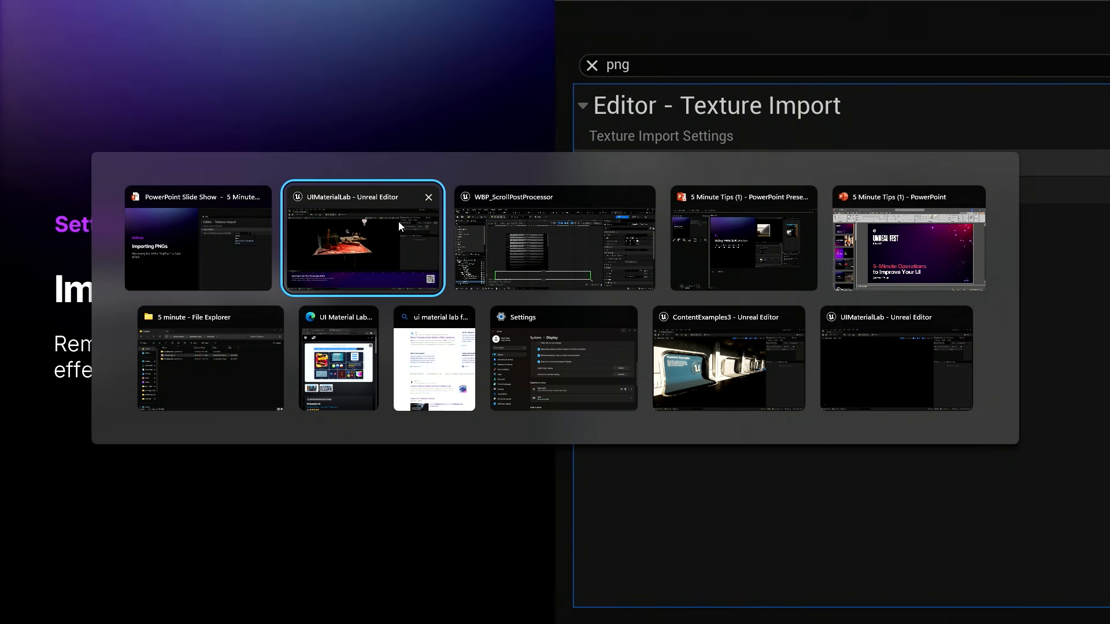
pyautogui.click(398, 225)
pyautogui.hotkey('ctrl', 'space')
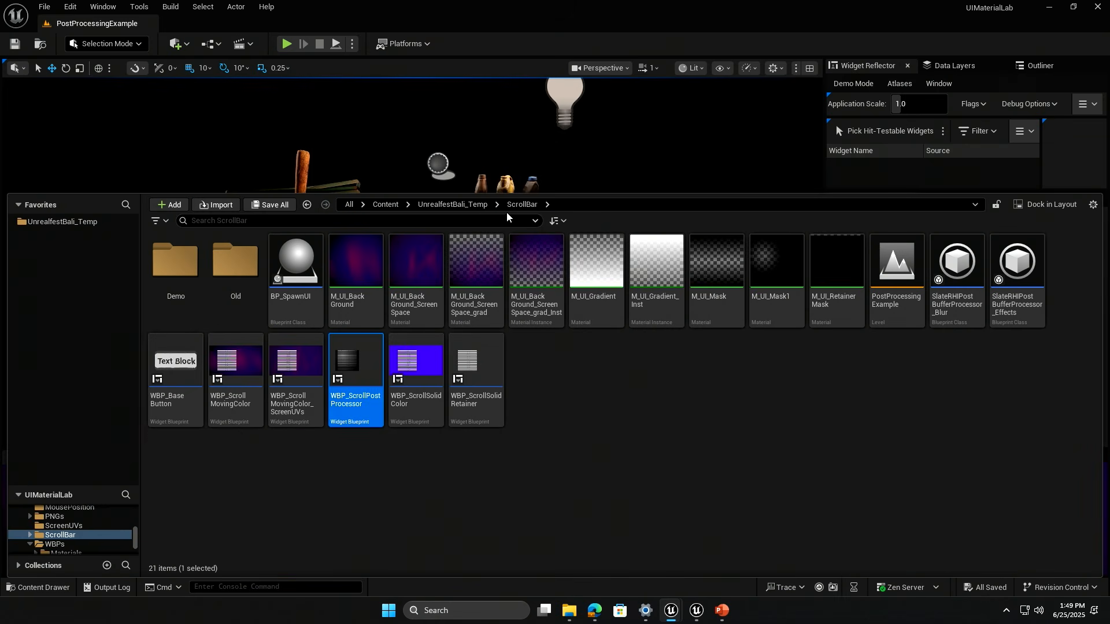
pyautogui.click(452, 204)
pyautogui.doubleClick(501, 278)
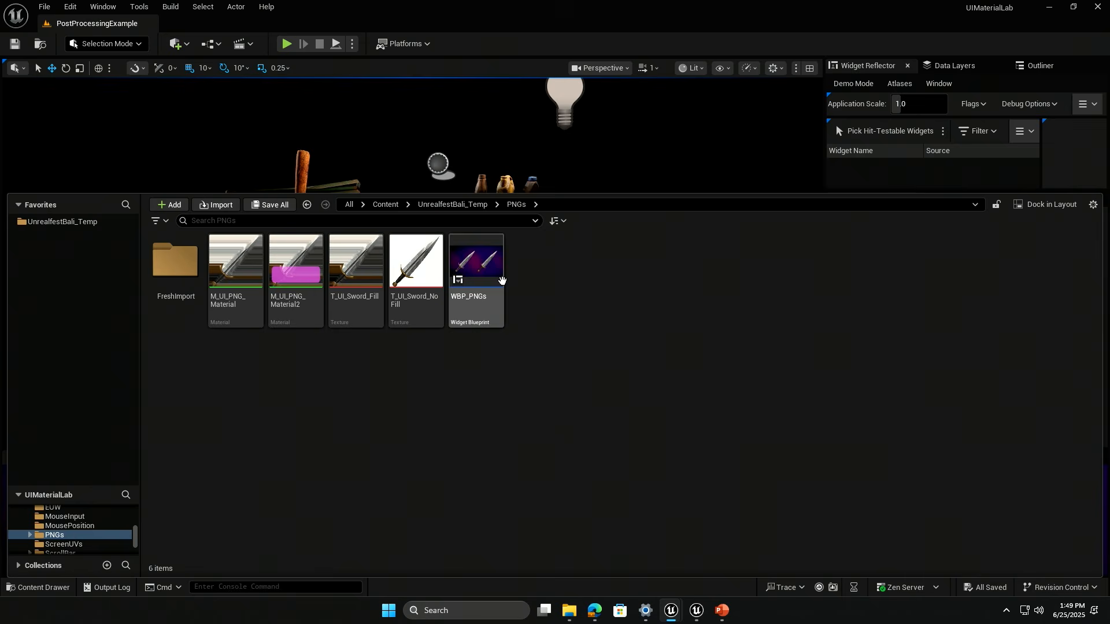
pyautogui.doubleClick(500, 280)
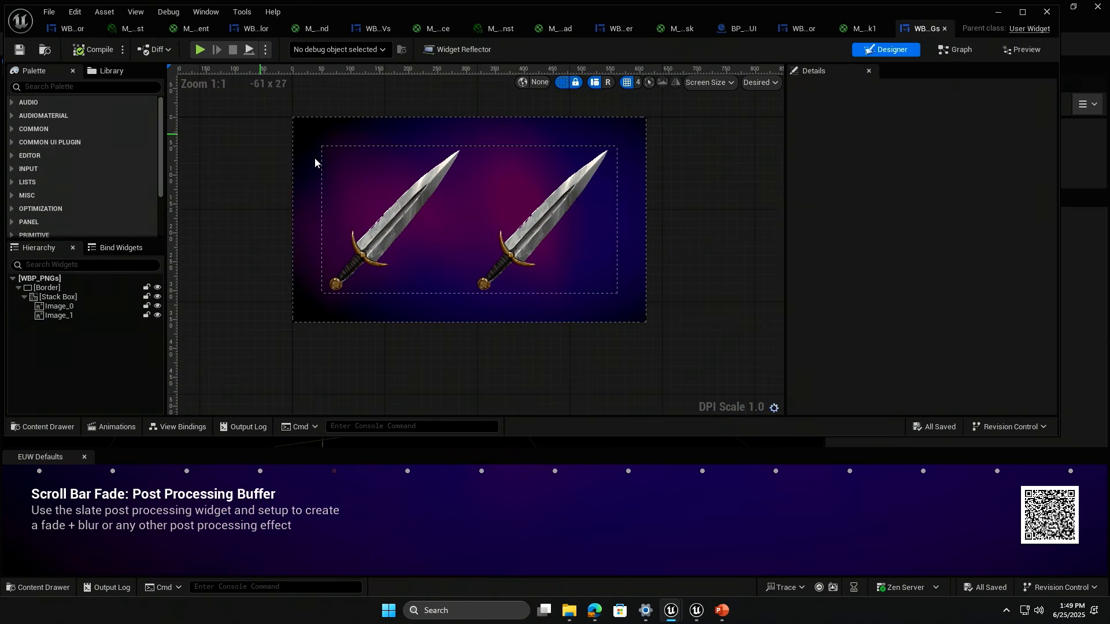
# Compare the two swords up close, open Image_0's texture T_UI_Sword_NoFill, and turn off the texture's alpha channel display.
pyautogui.scroll(4, 445, 231)
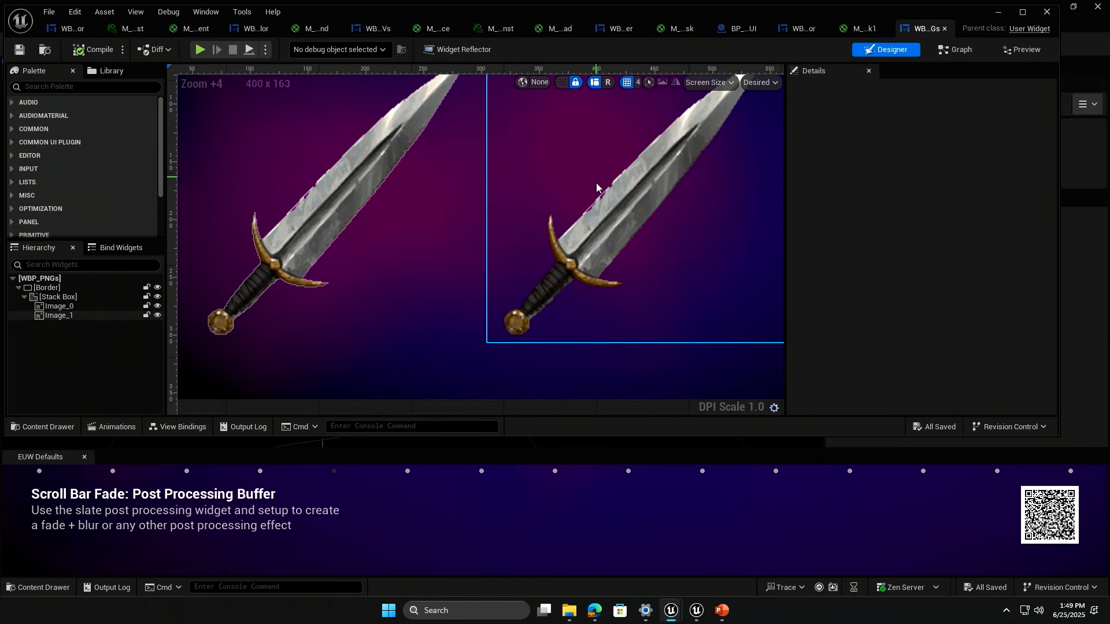
pyautogui.click(388, 237)
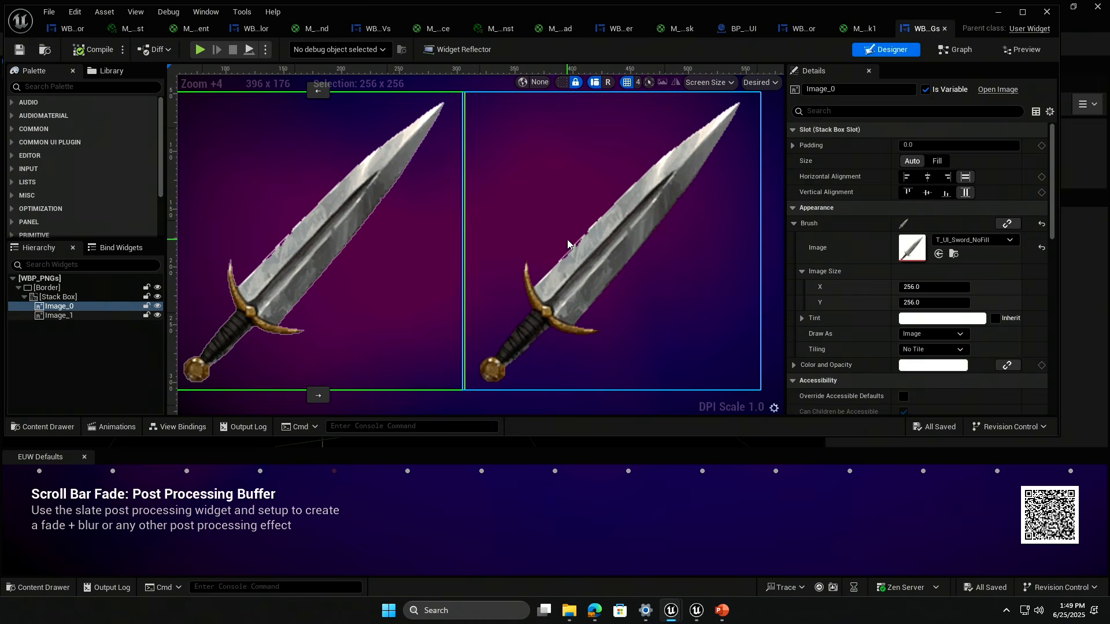
pyautogui.doubleClick(914, 245)
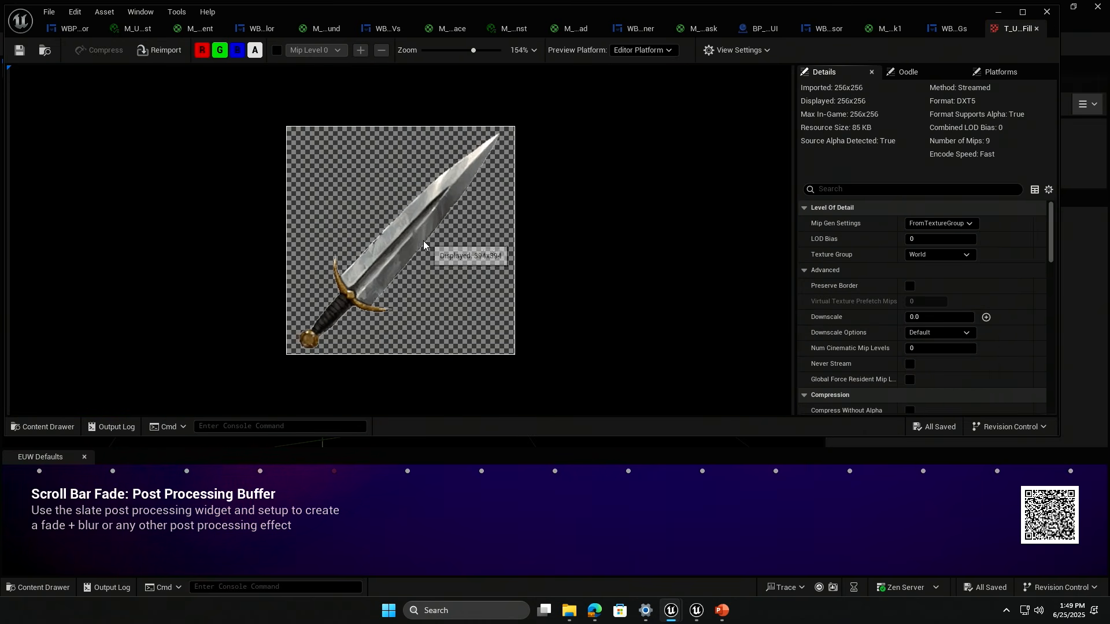
pyautogui.click(255, 50)
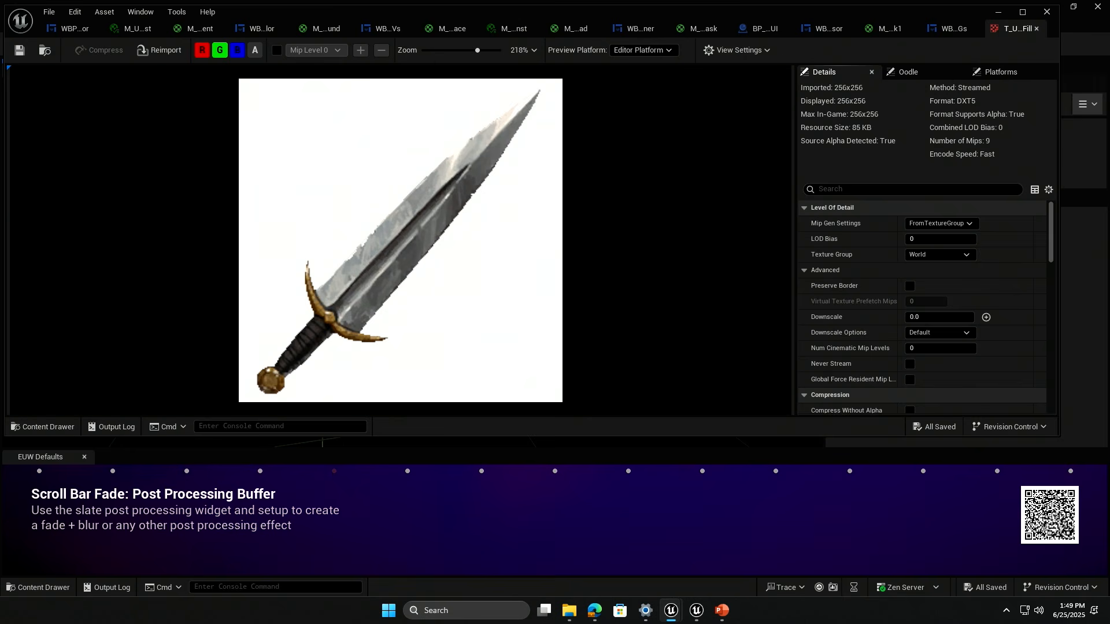
pyautogui.click(52, 426)
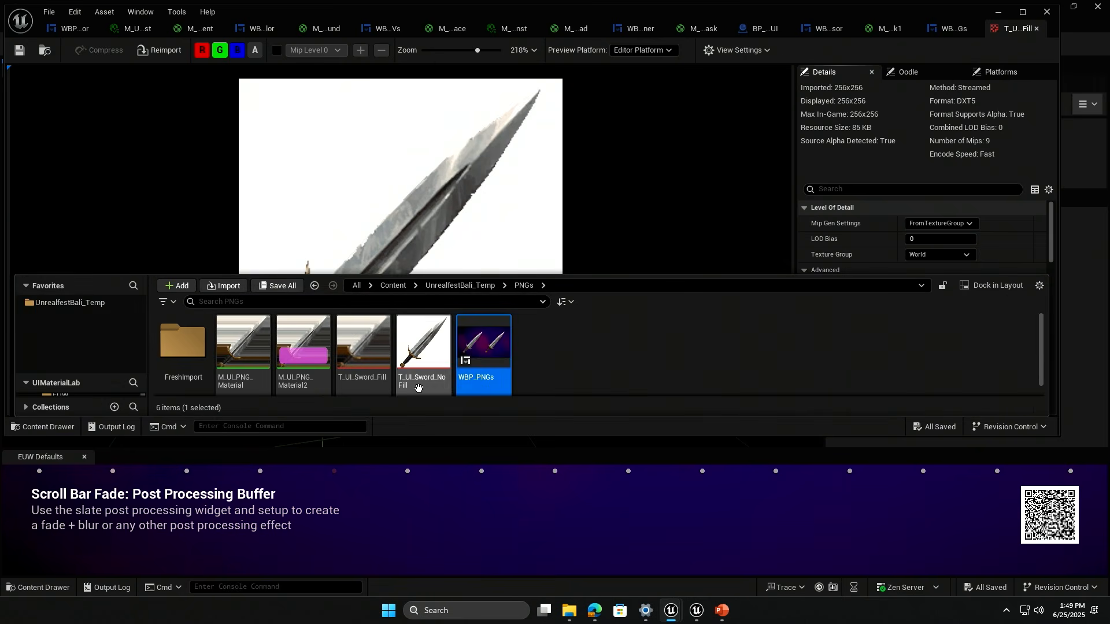
pyautogui.click(70, 89)
pyautogui.click(75, 12)
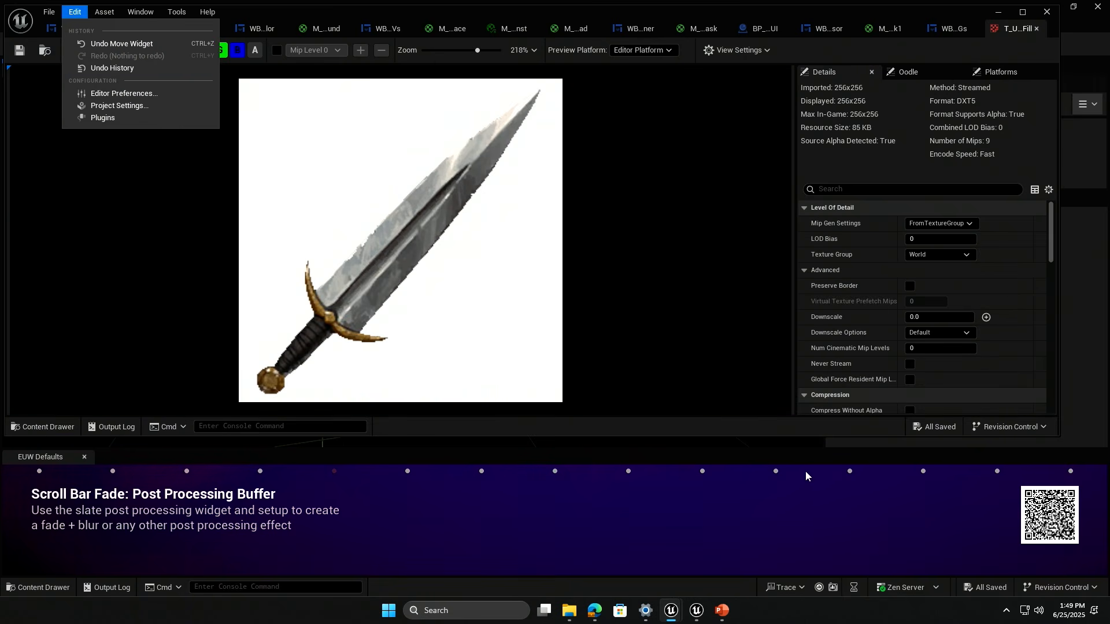
# Advance the presentation bar to Style Guide: Material Parameter Collections and open the Project Settings.
pyautogui.click(408, 471)
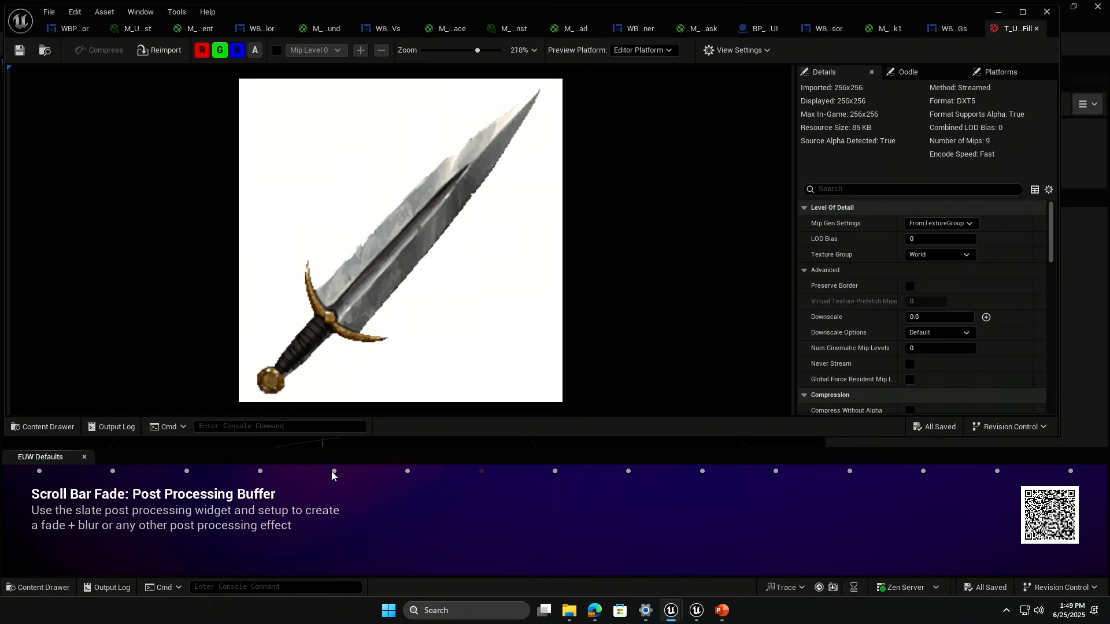
pyautogui.click(407, 471)
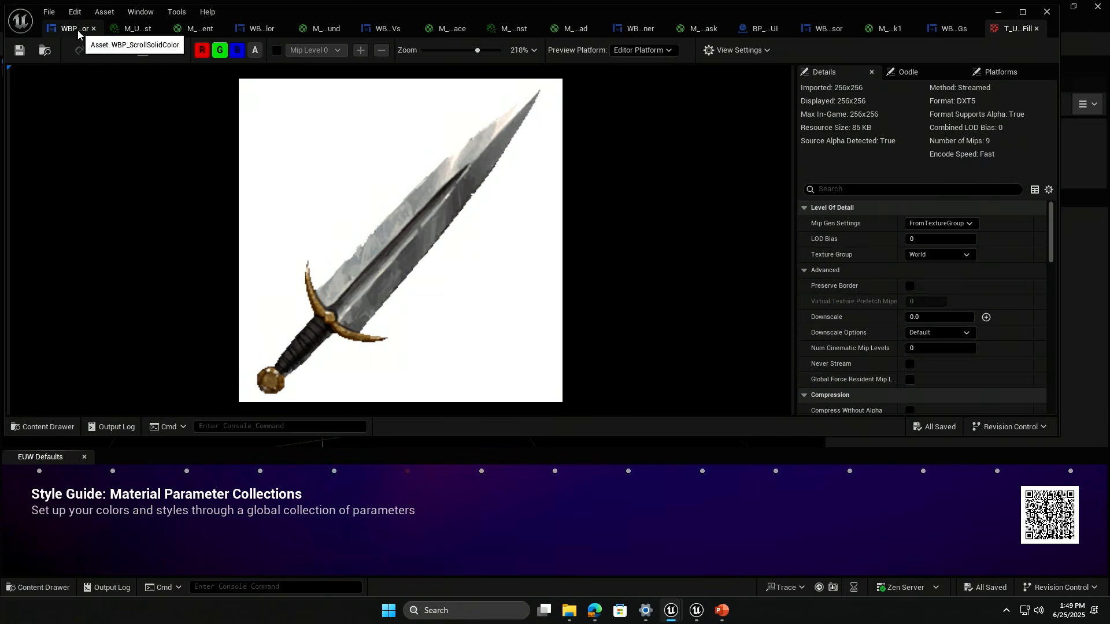
pyautogui.click(74, 12)
pyautogui.click(111, 106)
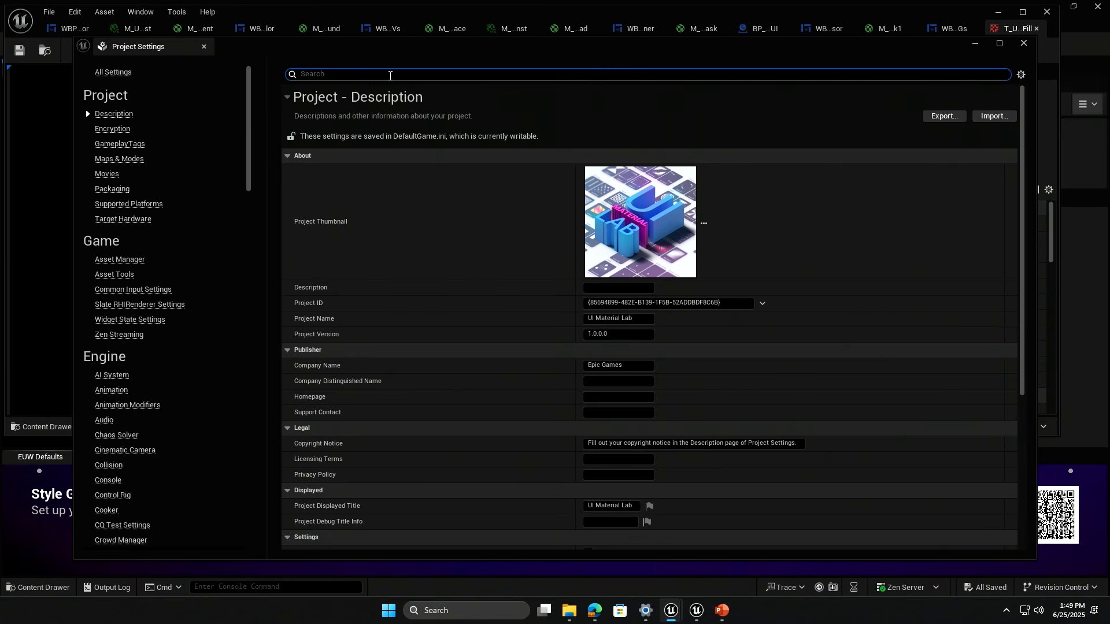
# Find the png import setting in the Project Settings and set "When to infill RGB in transparent white PNG" to Always.
pyautogui.write('png')
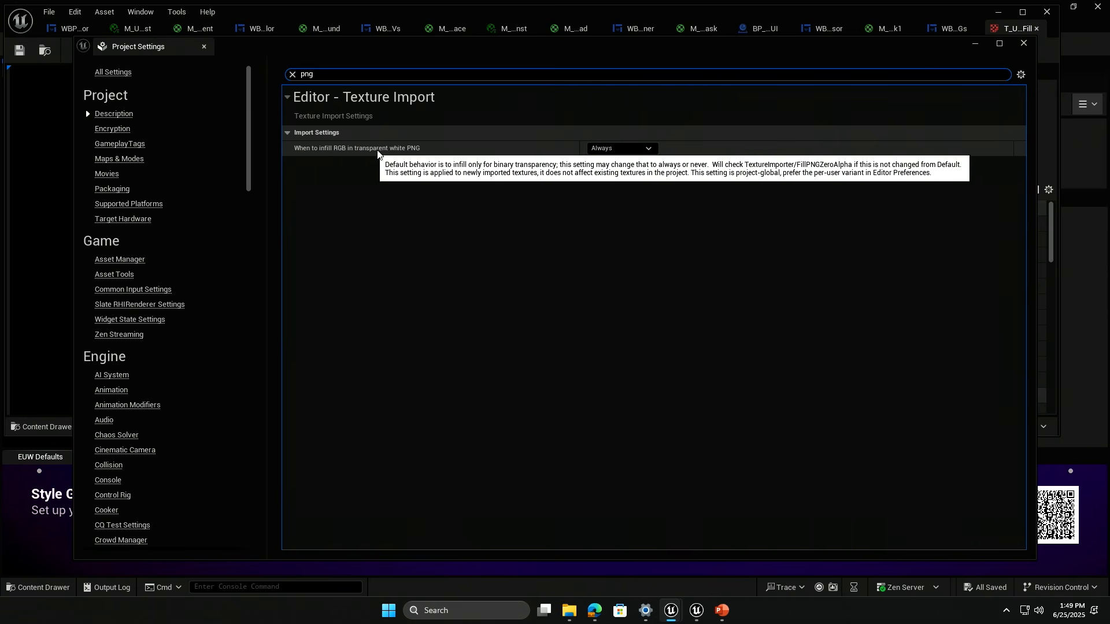
pyautogui.click(643, 148)
pyautogui.click(636, 194)
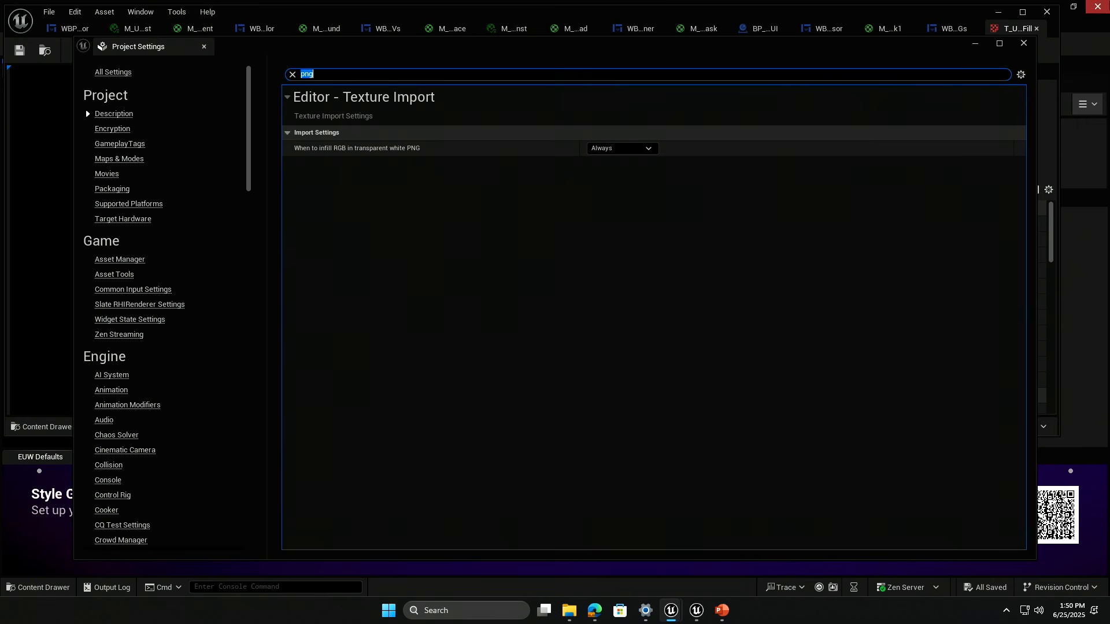
pyautogui.click(975, 45)
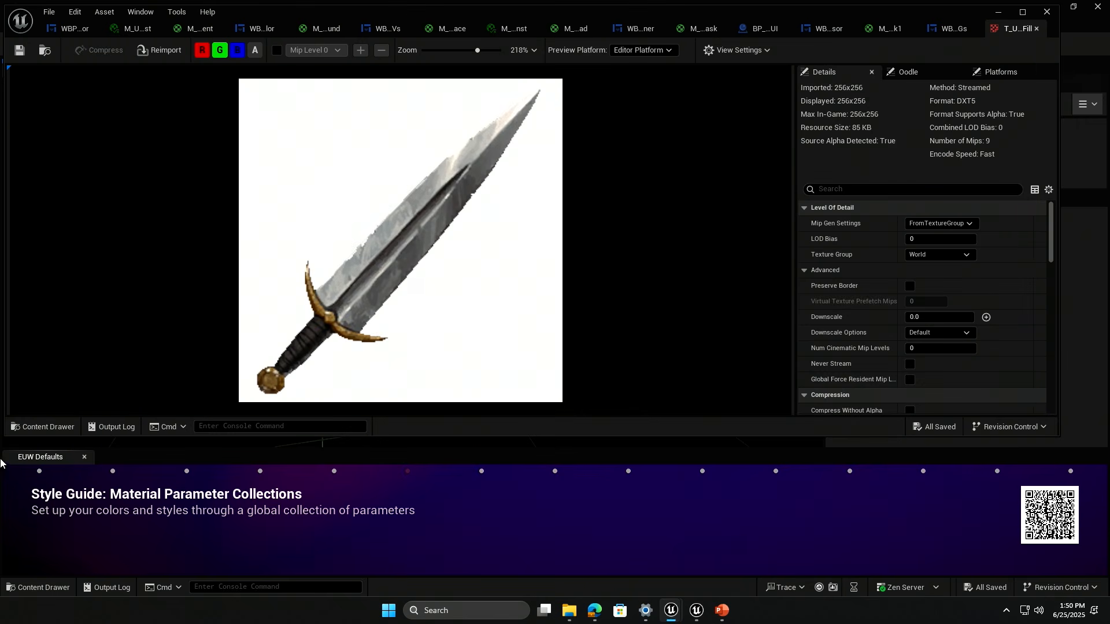
# Open the T_UI_Sword_Fill texture, turn off its alpha channel display, and inspect the filled colour up close.
pyautogui.click(40, 428)
pyautogui.doubleClick(350, 351)
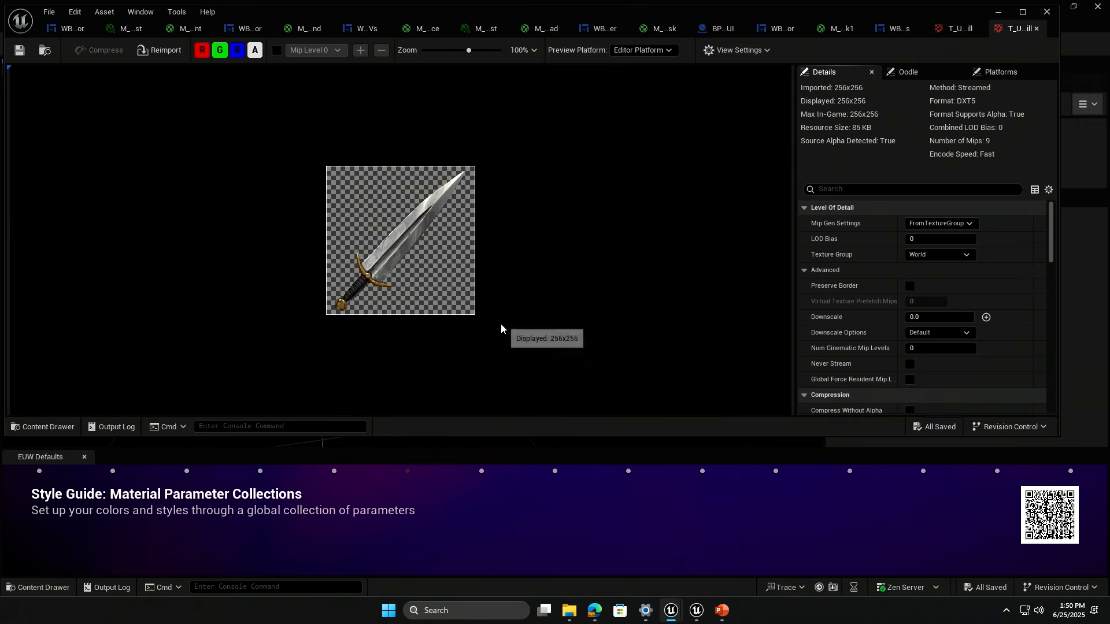
pyautogui.click(257, 50)
pyautogui.scroll(5, 442, 337)
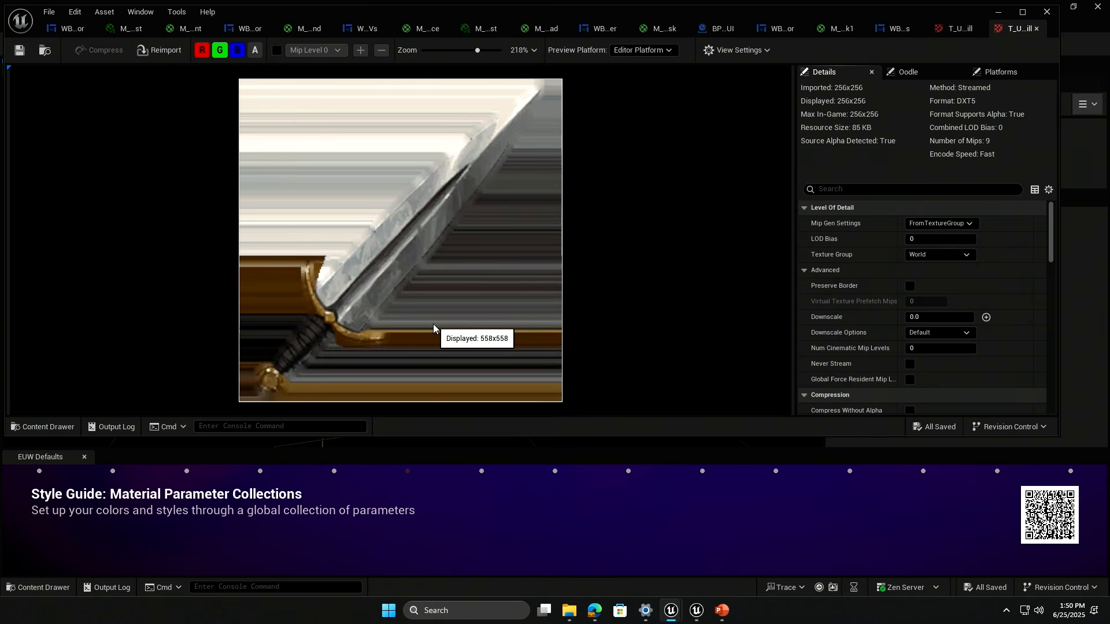
# Switch to the PowerPoint slide show and advance to the Using PNGs in Materials slide.
pyautogui.hotkey('alt', 'Tab')
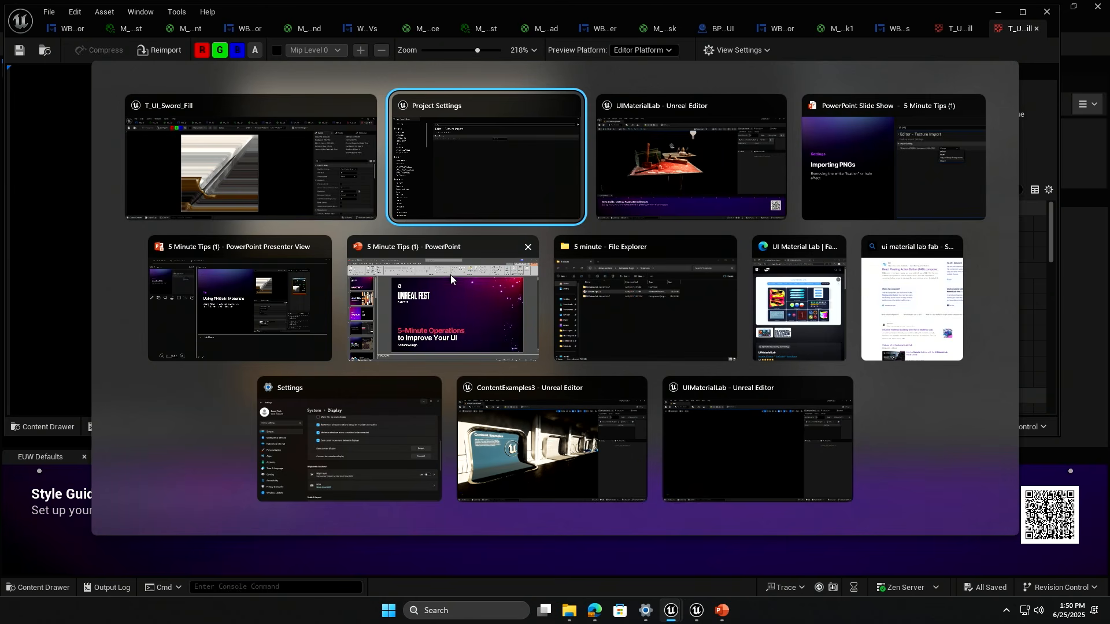
pyautogui.click(858, 151)
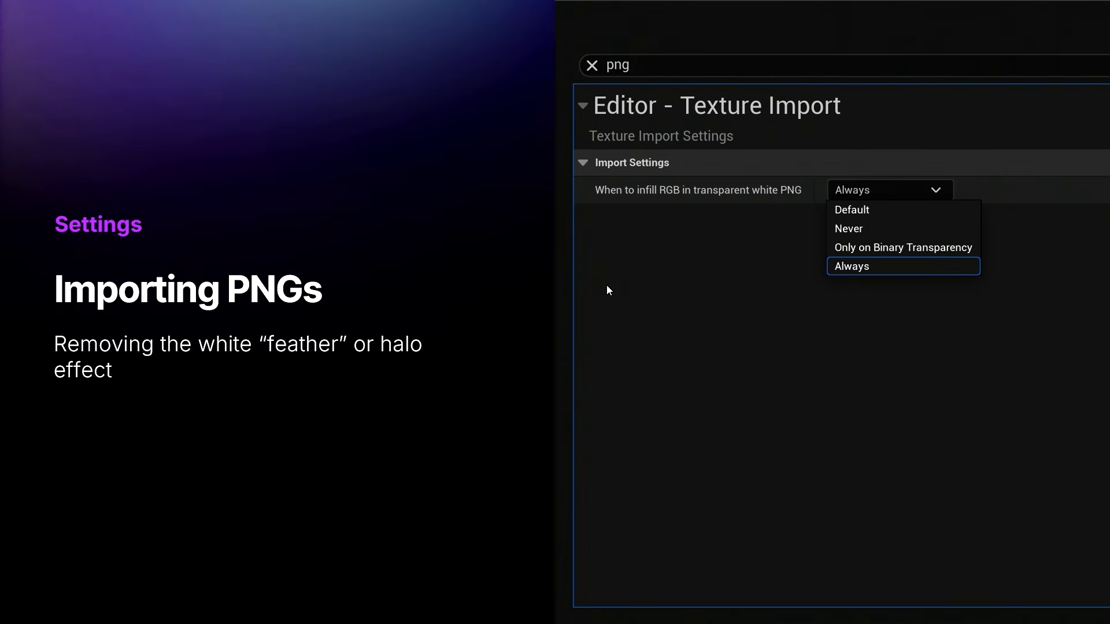
pyautogui.click(607, 286)
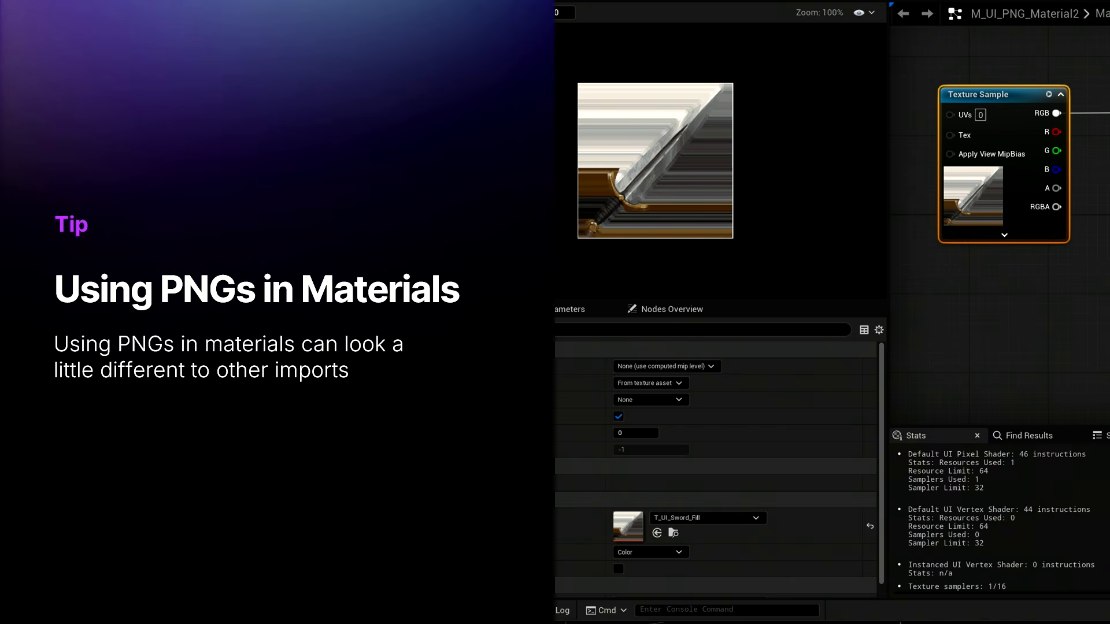
# Switch back to the Unreal Editor, open M_UI_PNG_Material, and connect the Texture Sample's alpha output to Opacity.
pyautogui.hotkey('alt', 'Tab')
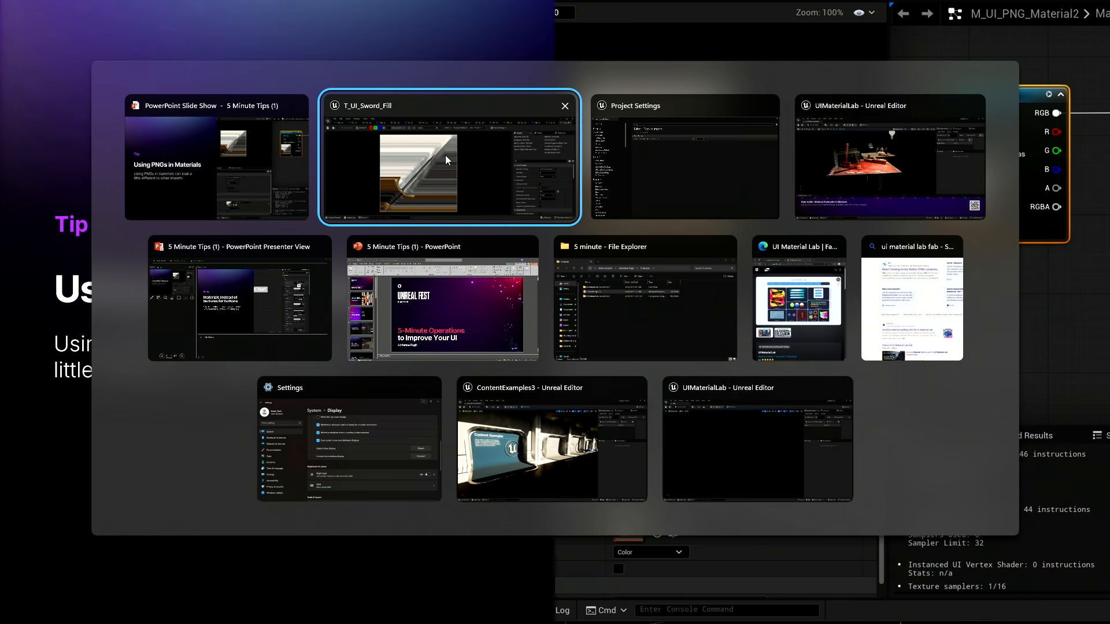
pyautogui.click(380, 158)
pyautogui.click(20, 431)
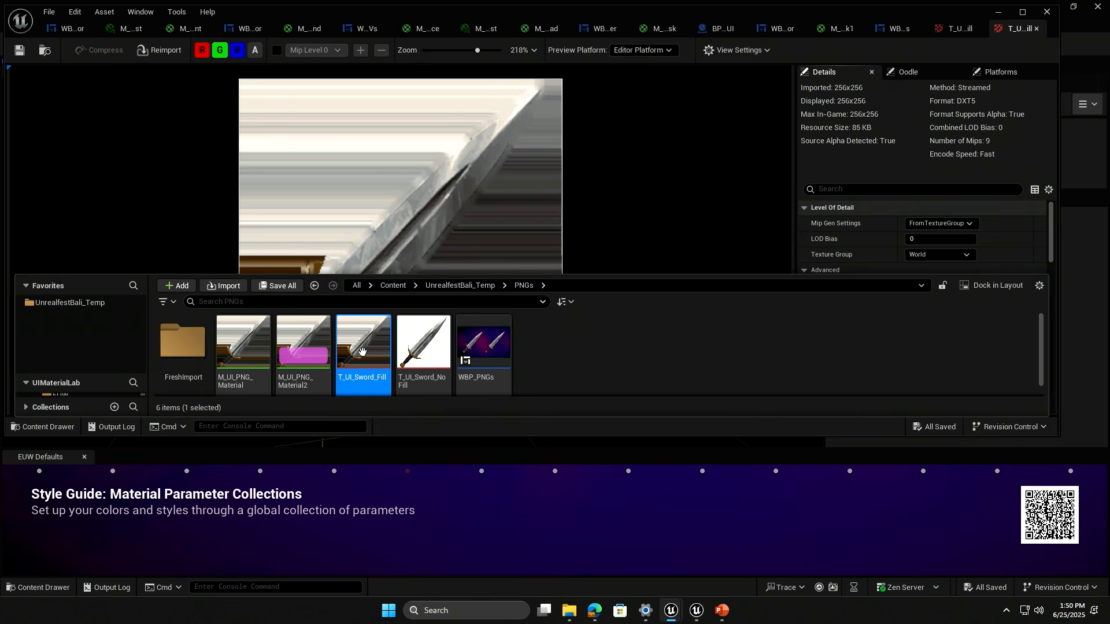
pyautogui.doubleClick(270, 353)
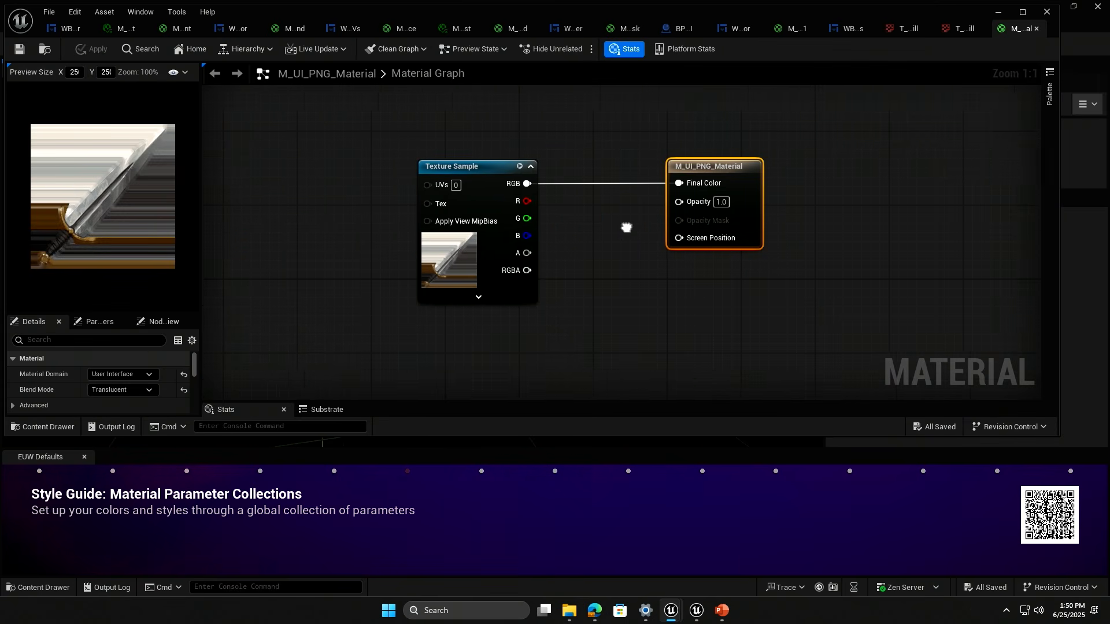
pyautogui.moveTo(537, 253); pyautogui.dragTo(688, 201)
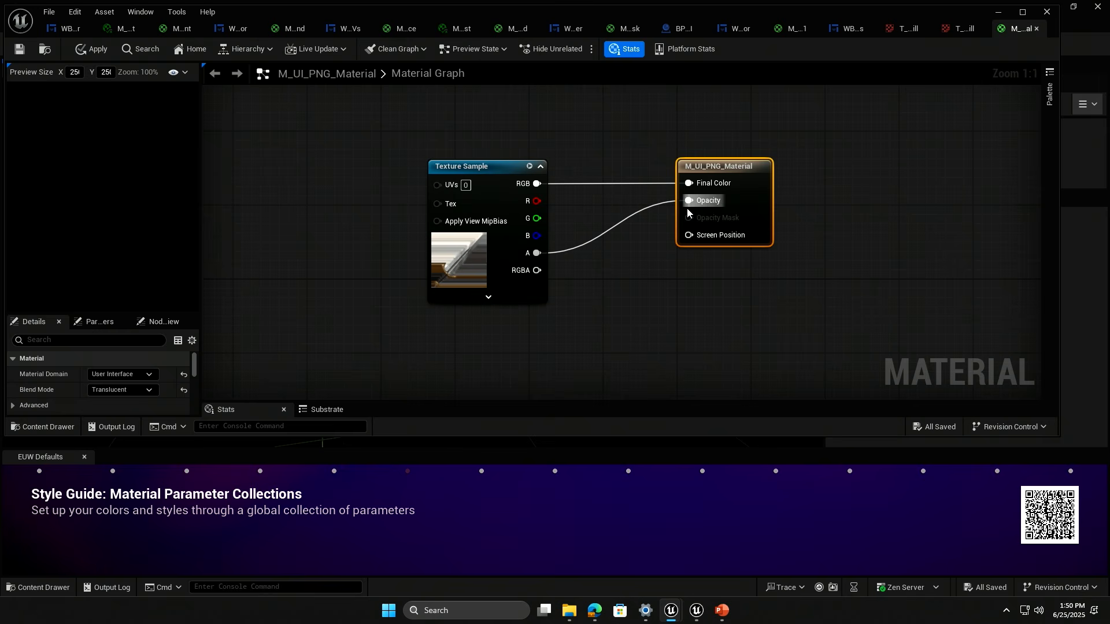
pyautogui.scroll(3, 116, 253)
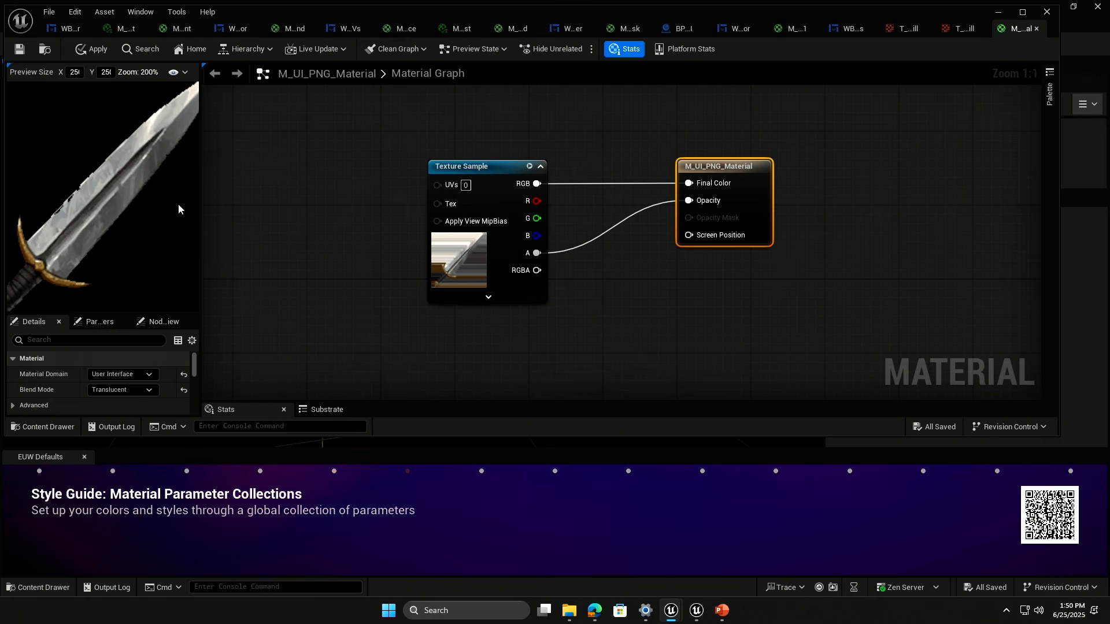
pyautogui.scroll(-3, 89, 223)
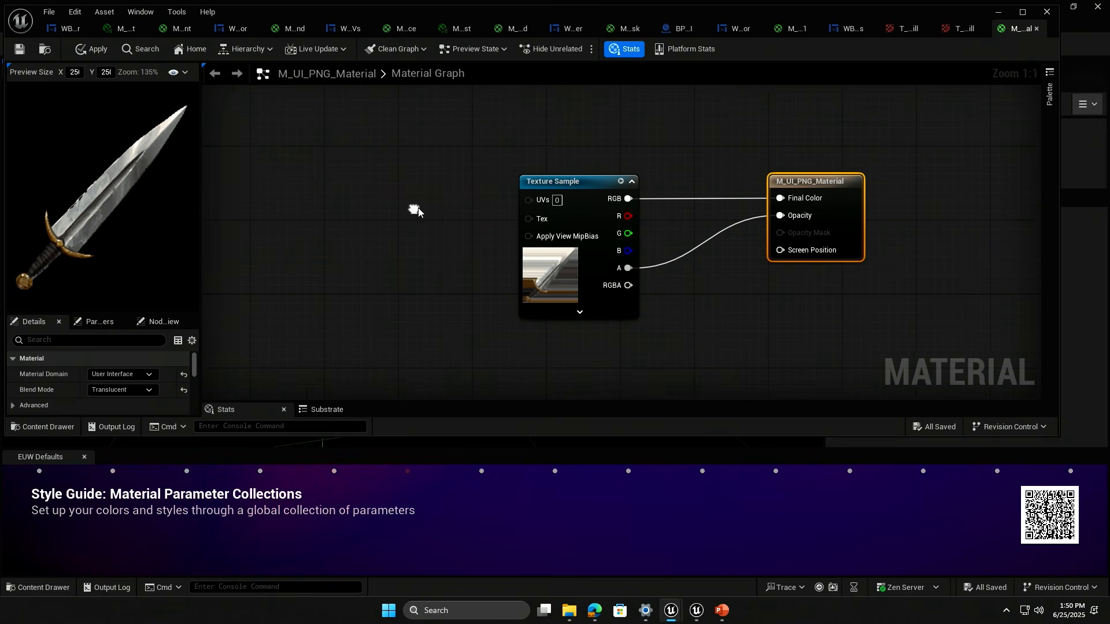
# Add a Panner node to the material graph and set its X speed to 0.1.
pyautogui.rightClick(331, 222)
pyautogui.write('panner')
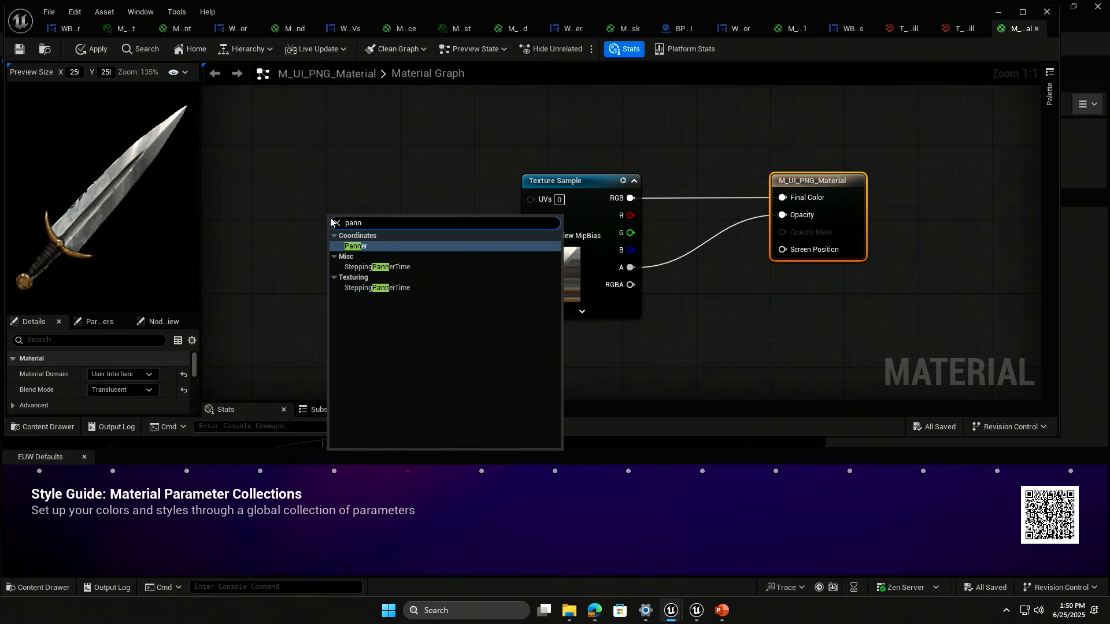
pyautogui.press('Return')
pyautogui.click(384, 275)
pyautogui.write('0.1')
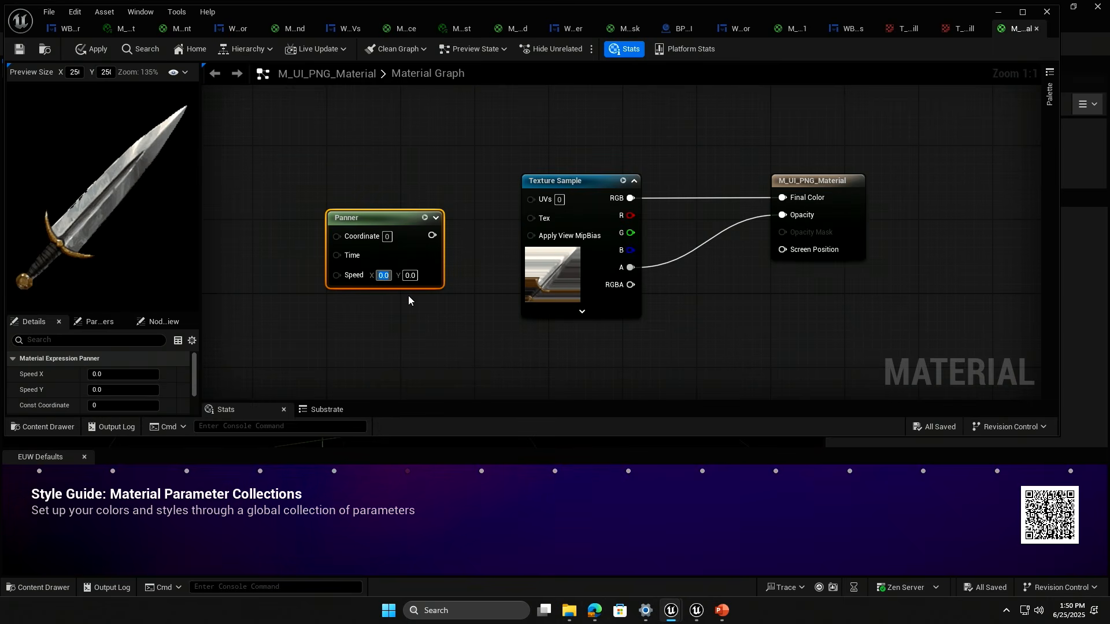
pyautogui.press('Return')
# Connect the Panner to the Texture Sample's UVs, then break and reconnect the alpha link to Opacity.
pyautogui.moveTo(432, 235); pyautogui.dragTo(531, 198)
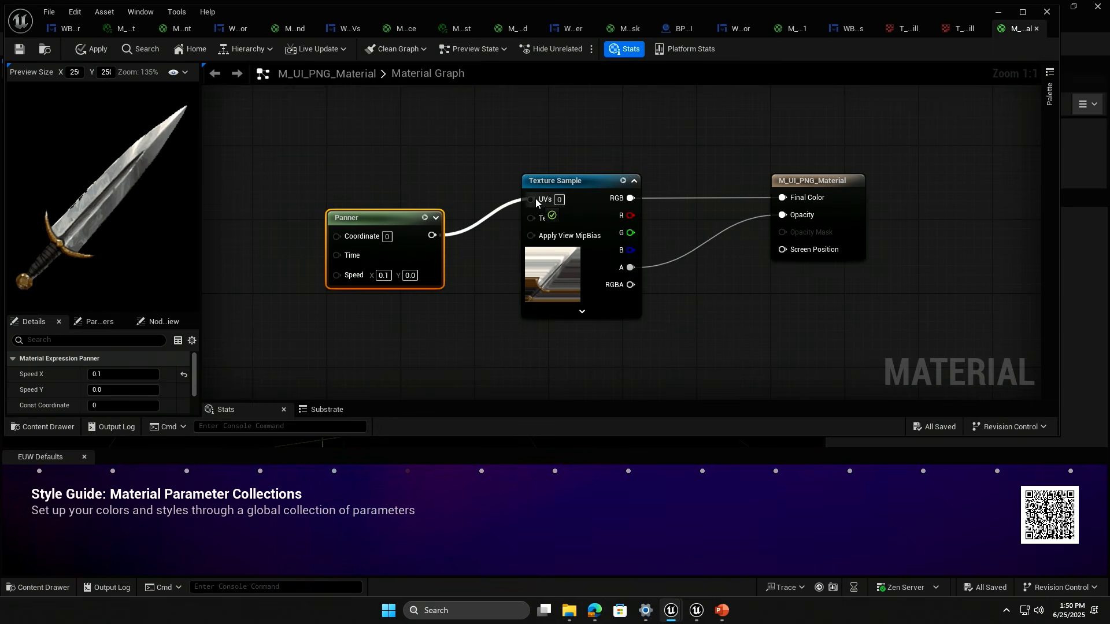
pyautogui.keyDown('alt'); pyautogui.click(783, 214); pyautogui.keyUp('alt')
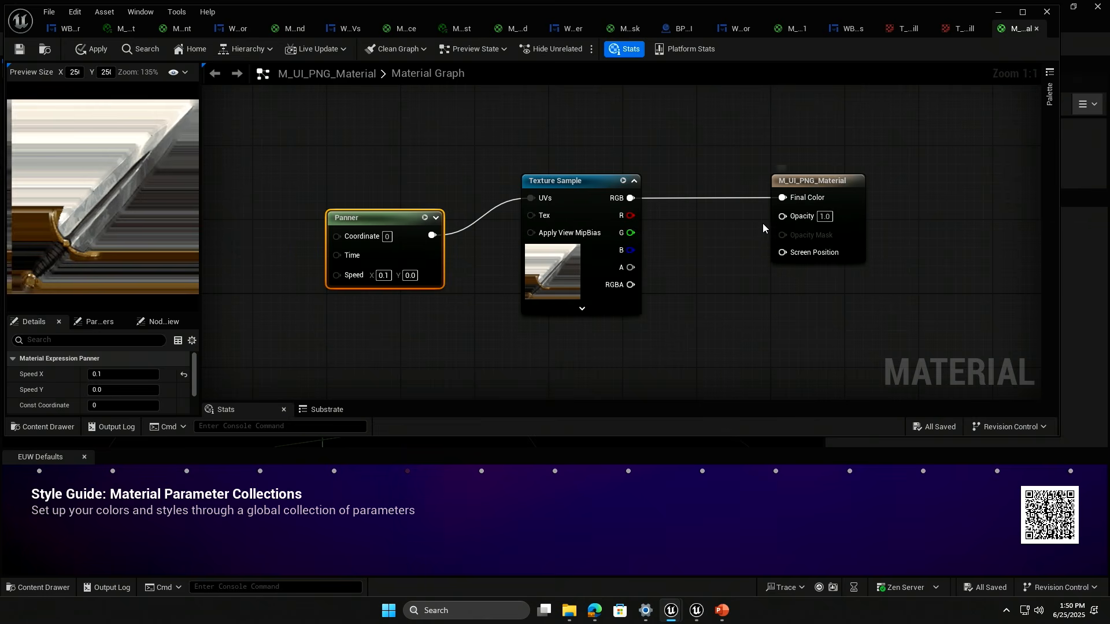
pyautogui.moveTo(630, 267); pyautogui.dragTo(782, 215)
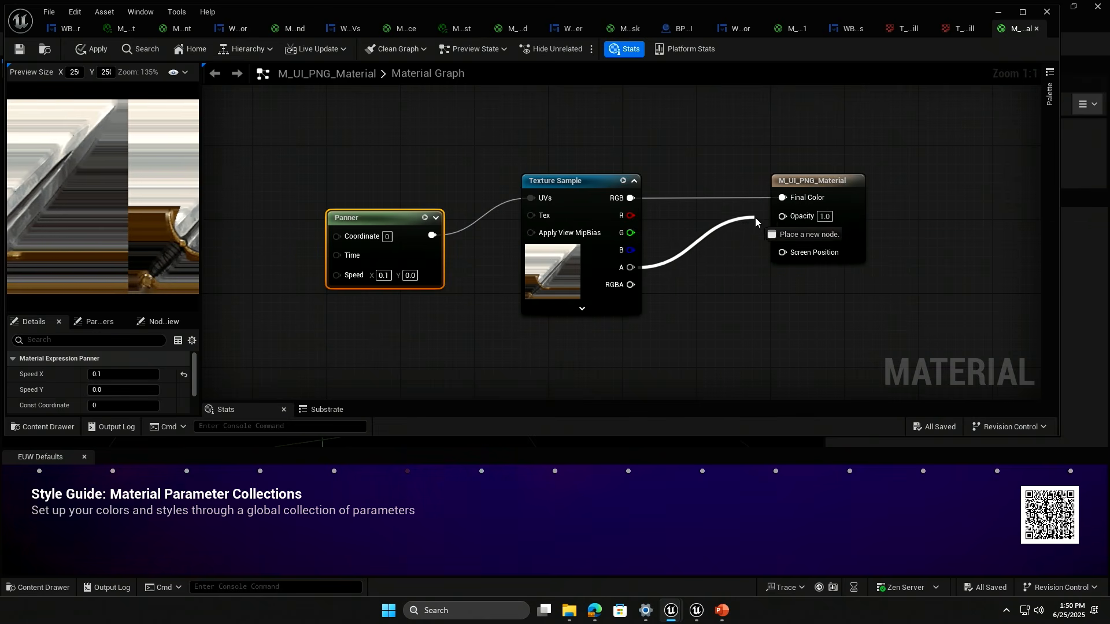
# Open M_UI_PNG_Material2 from the PNGs folder and connect the Max node's output to the material's Opacity.
pyautogui.click(42, 427)
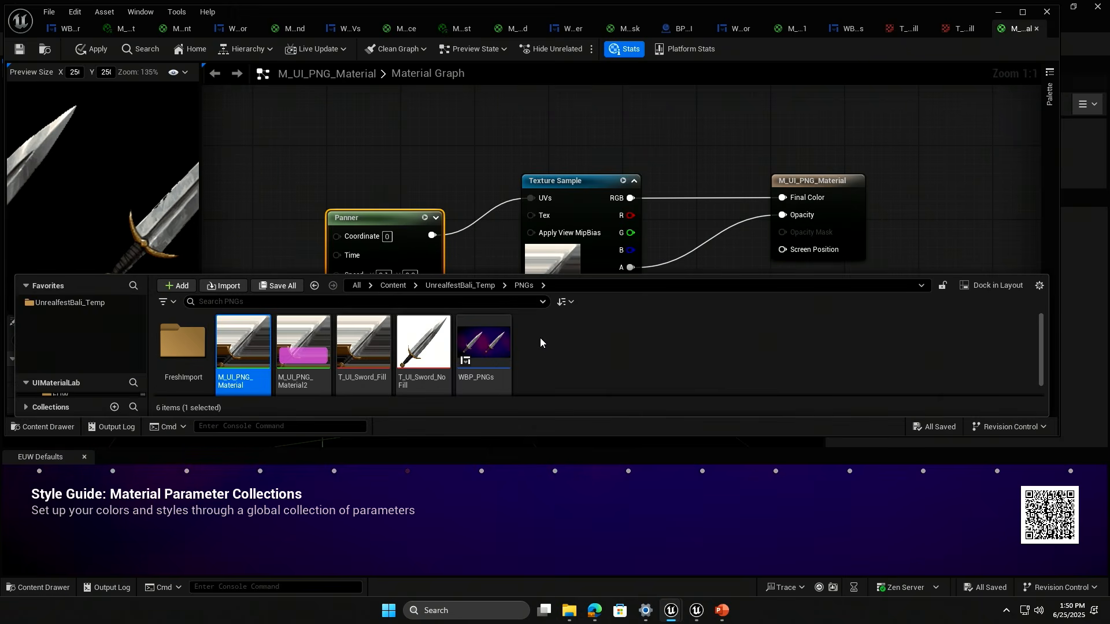
pyautogui.doubleClick(302, 347)
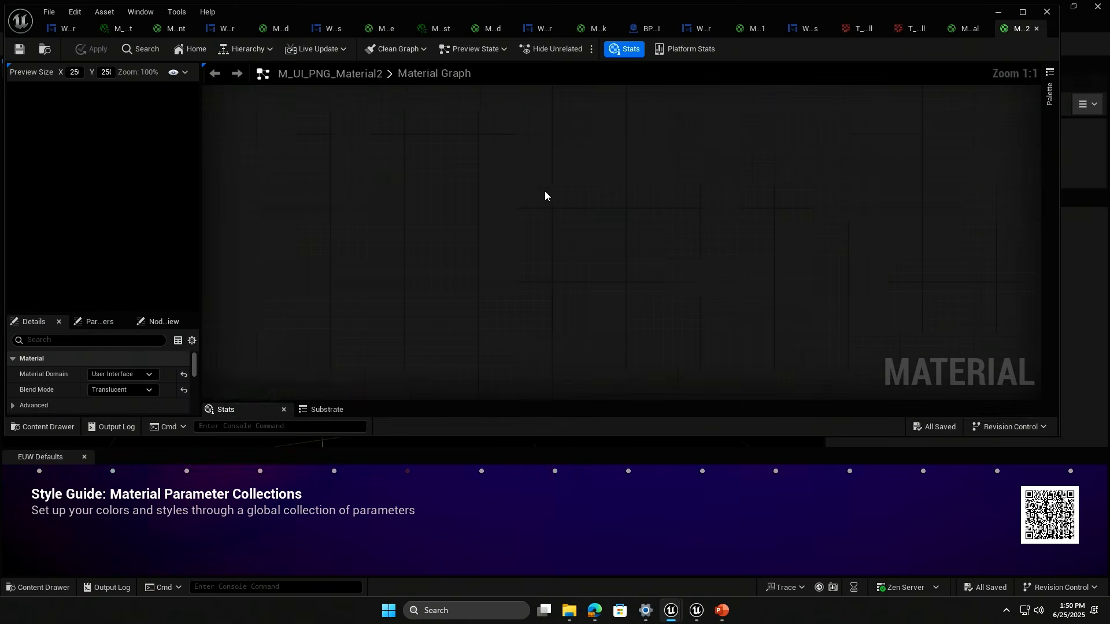
pyautogui.scroll(3, 116, 218)
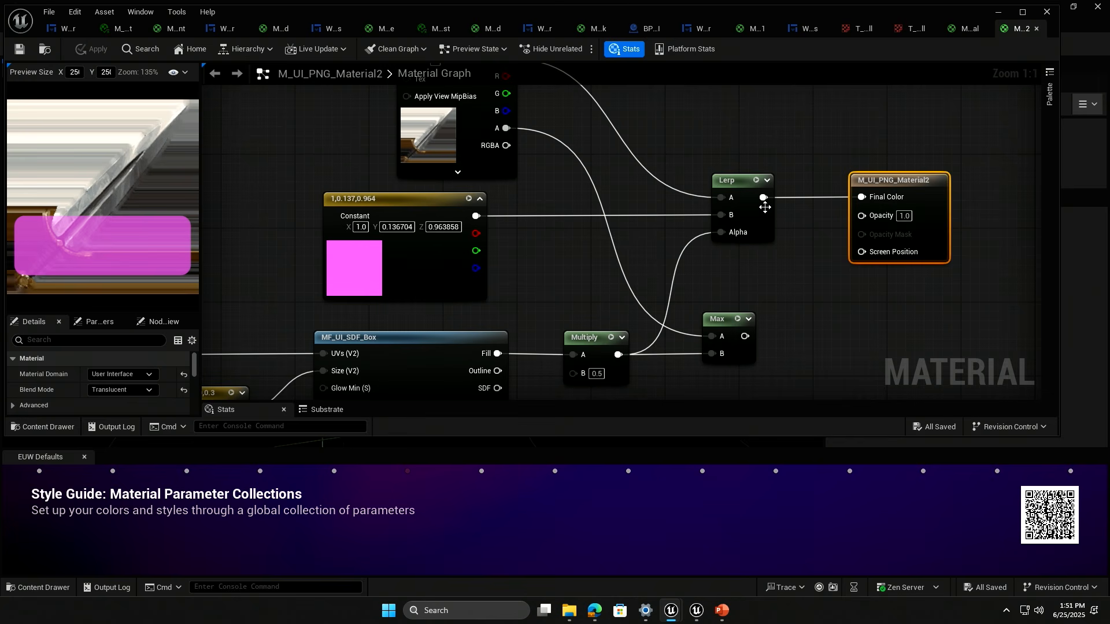
pyautogui.moveTo(744, 337); pyautogui.dragTo(876, 221)
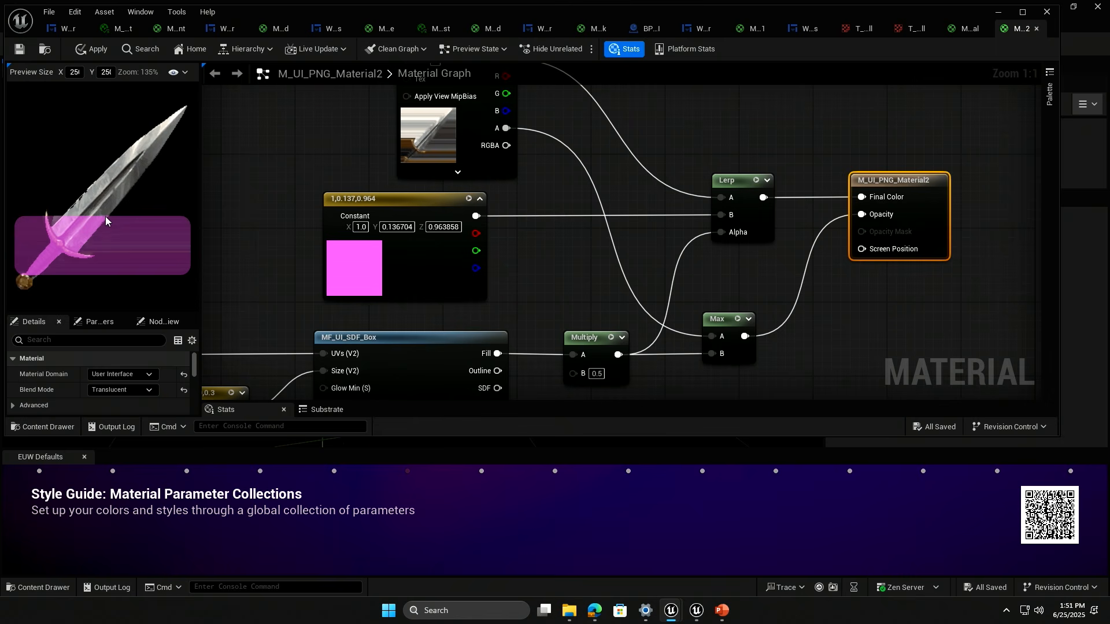
pyautogui.scroll(3, 107, 231)
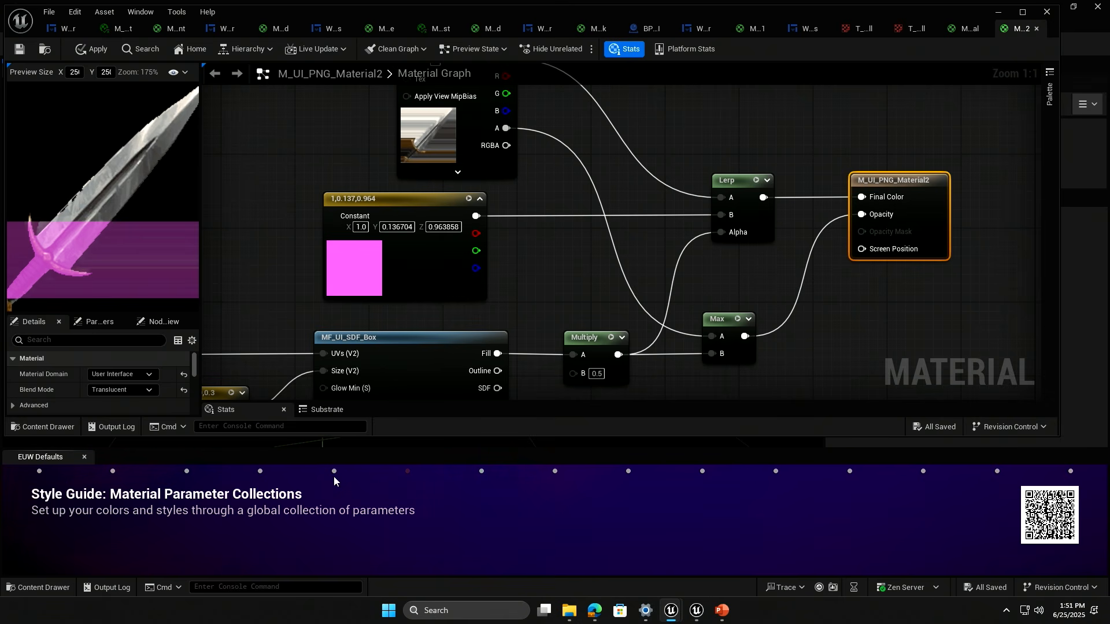
# Move the presentation bar to Scroll Bar Fade: Post Processing Buffer.
pyautogui.click(260, 471)
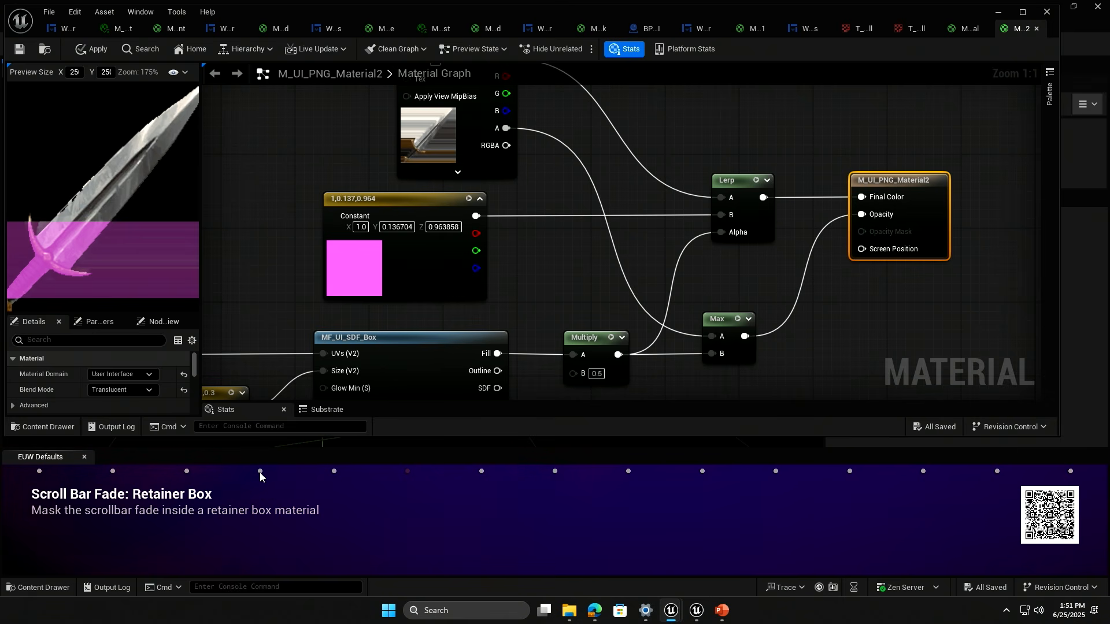
pyautogui.click(188, 470)
pyautogui.click(333, 472)
# Multiply the Texture Sample's RGB by its alpha, feed the result into the Lerp's A input, and place the Multiply node beside the texture.
pyautogui.moveTo(319, 222); pyautogui.dragTo(298, 260, button='right')
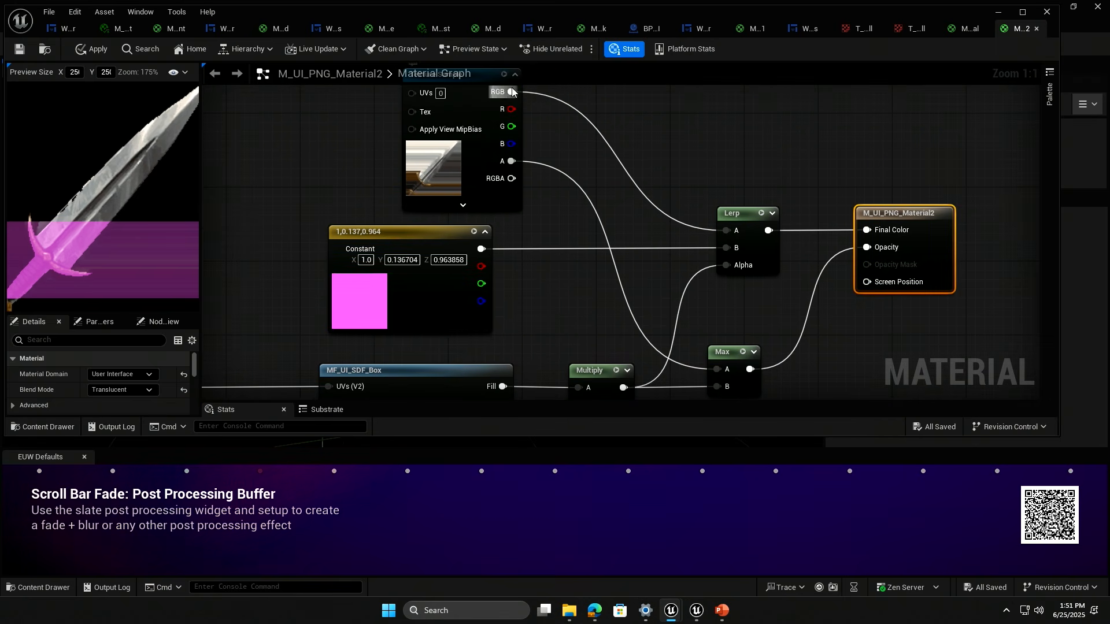
pyautogui.moveTo(511, 92); pyautogui.dragTo(571, 75)
pyautogui.write('mul')
pyautogui.press('Return')
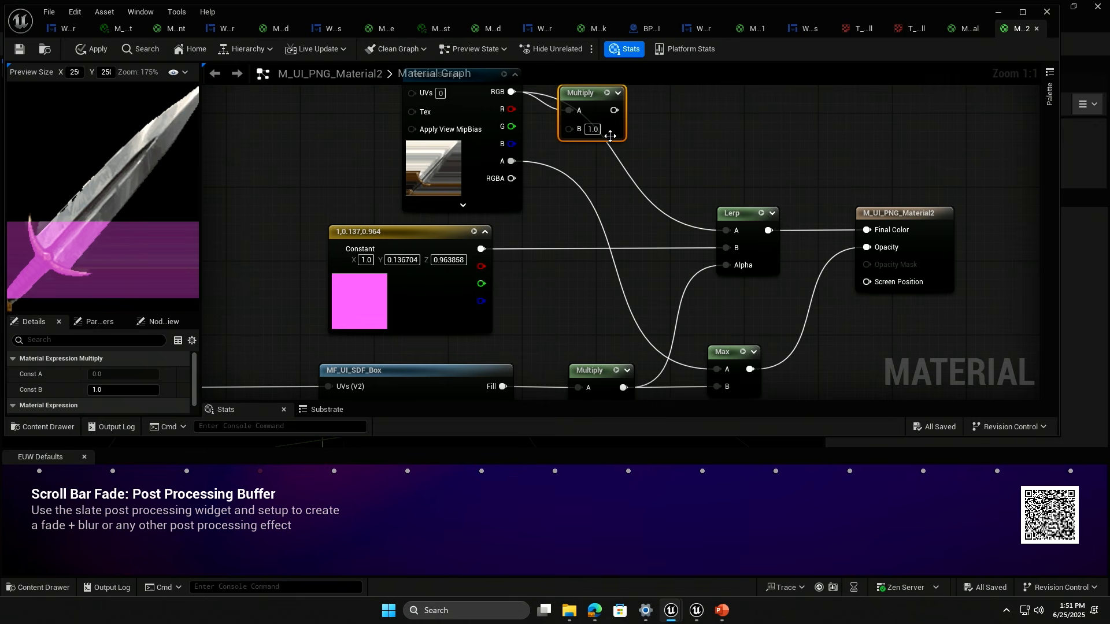
pyautogui.moveTo(511, 160); pyautogui.dragTo(726, 230)
pyautogui.scroll(1, 87, 260)
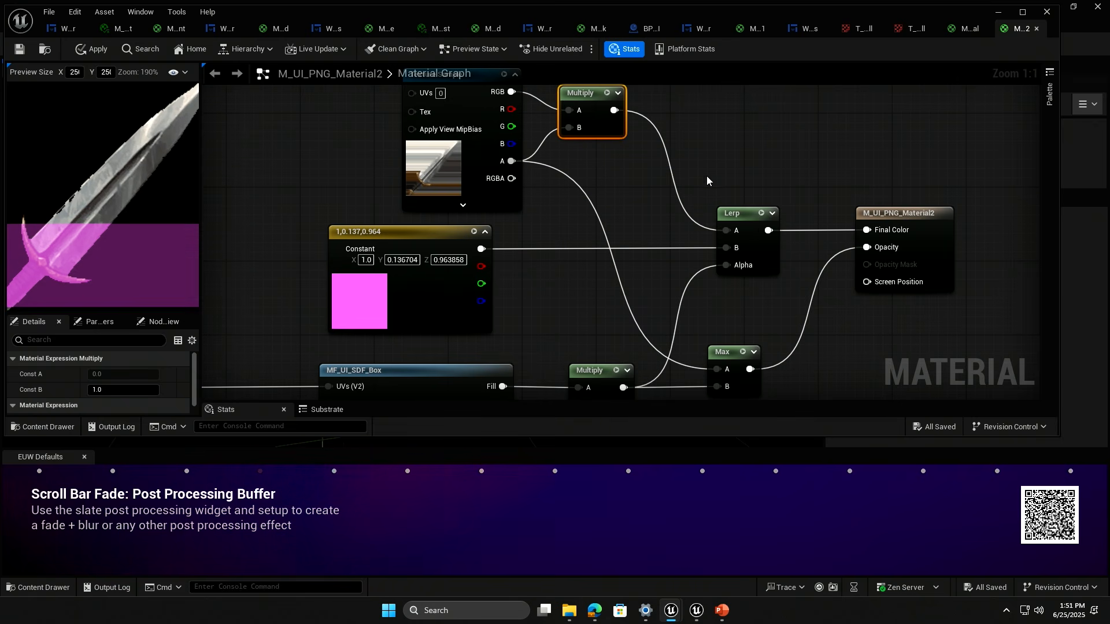
pyautogui.moveTo(699, 153); pyautogui.dragTo(731, 261, button='right')
pyautogui.moveTo(624, 201); pyautogui.dragTo(625, 183)
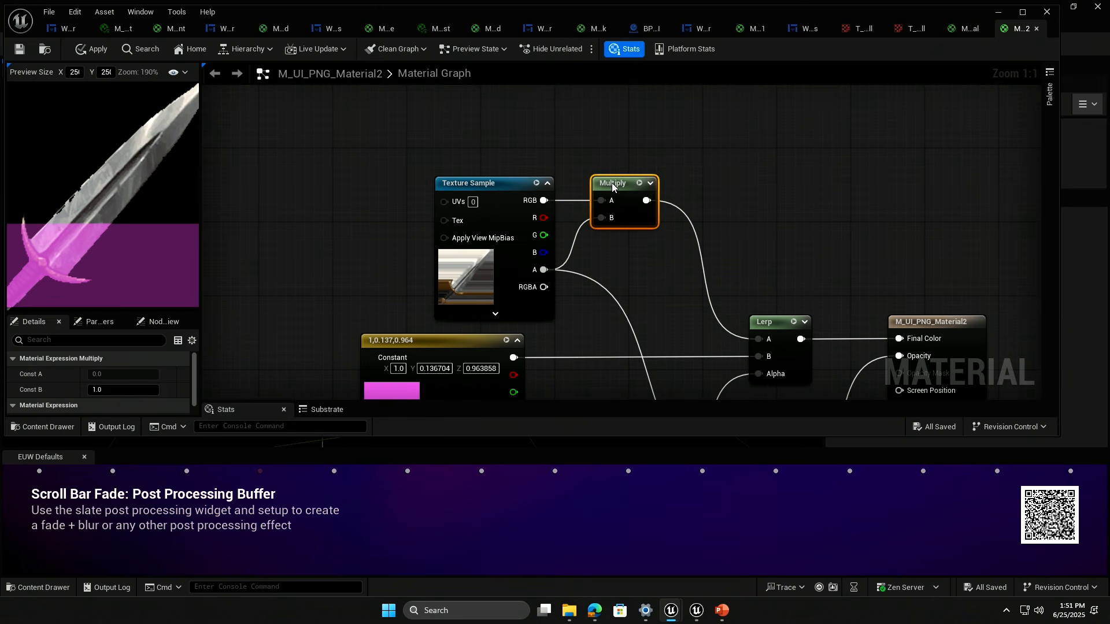
# Select the Texture Sample and the new Multiply node together to point out the pair.
pyautogui.moveTo(392, 98); pyautogui.dragTo(715, 305)
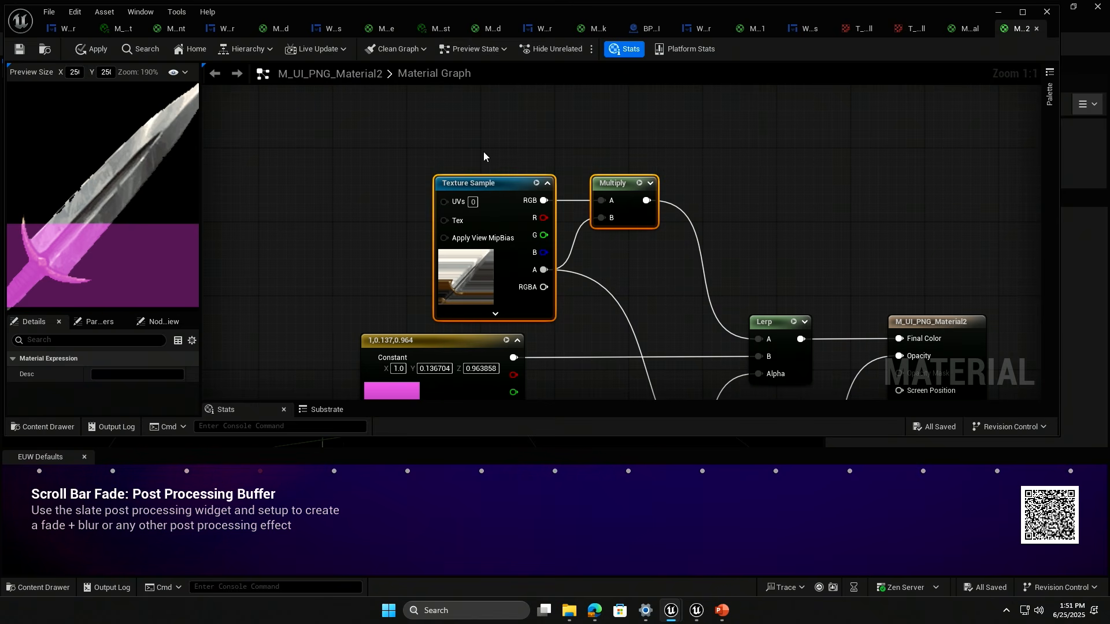
pyautogui.moveTo(637, 225); pyautogui.dragTo(585, 187, button='right')
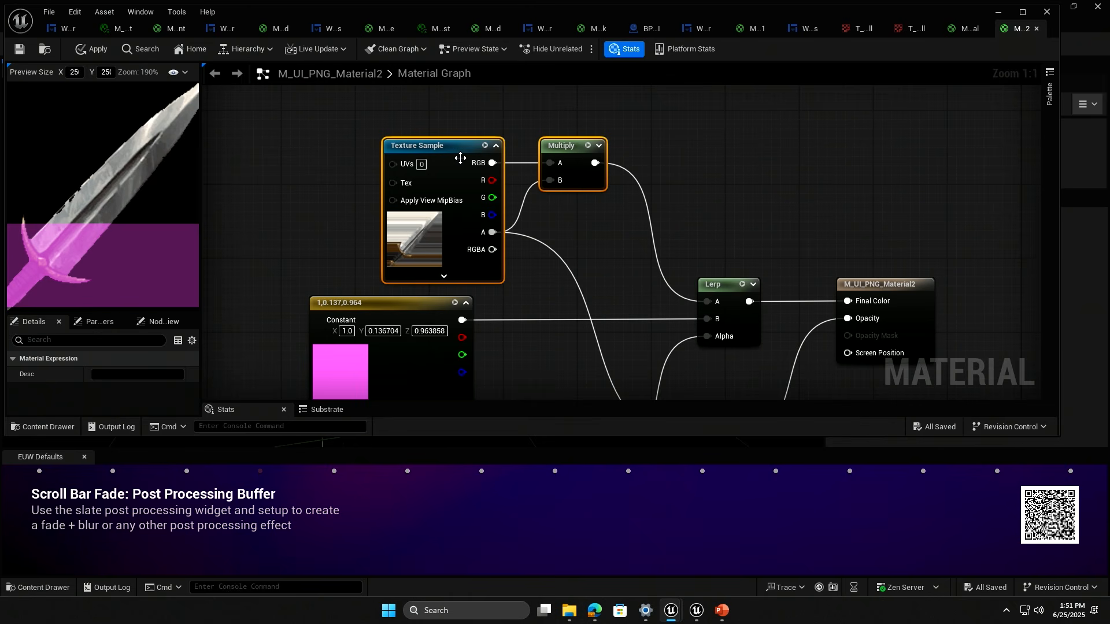
pyautogui.moveTo(438, 103); pyautogui.dragTo(657, 253)
# Switch to the PowerPoint slide show and go back to the Color Style Guides slide.
pyautogui.hotkey('alt', 'Tab')
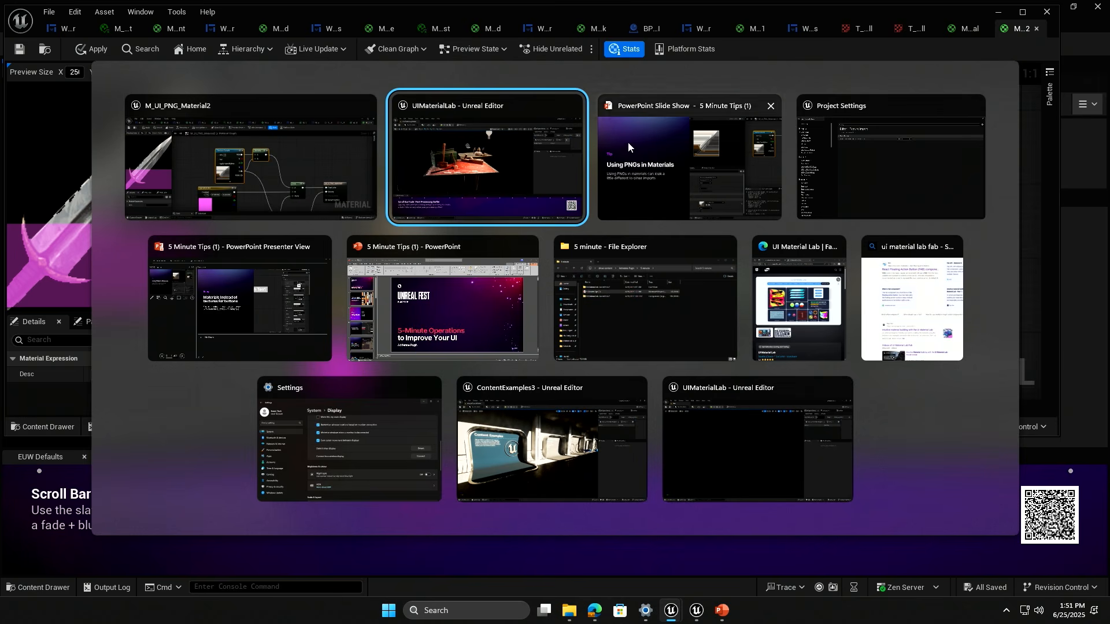
pyautogui.click(696, 165)
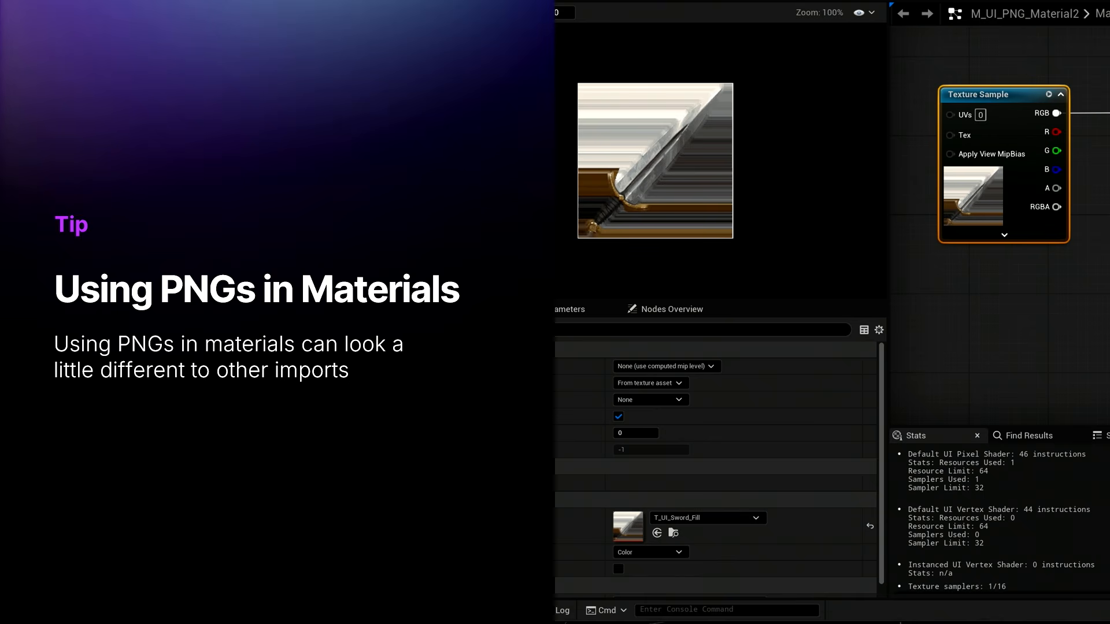
pyautogui.press('Left')
pyautogui.press('Left')
pyautogui.press('Left')
pyautogui.press('Left')
pyautogui.press('Right')
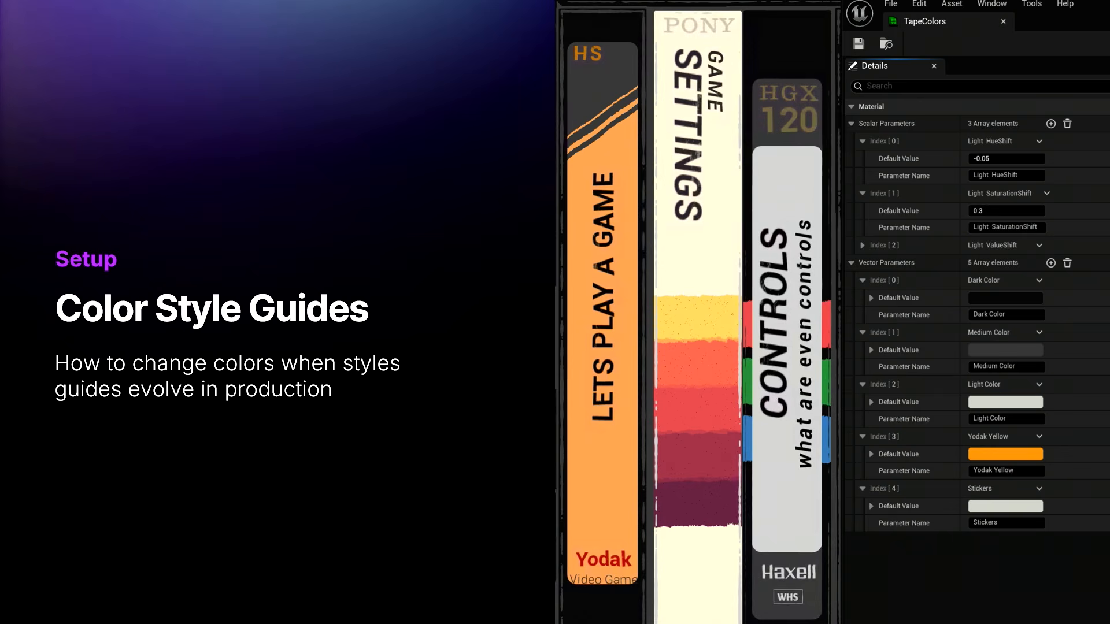
pyautogui.press('Left')
pyautogui.press('Right')
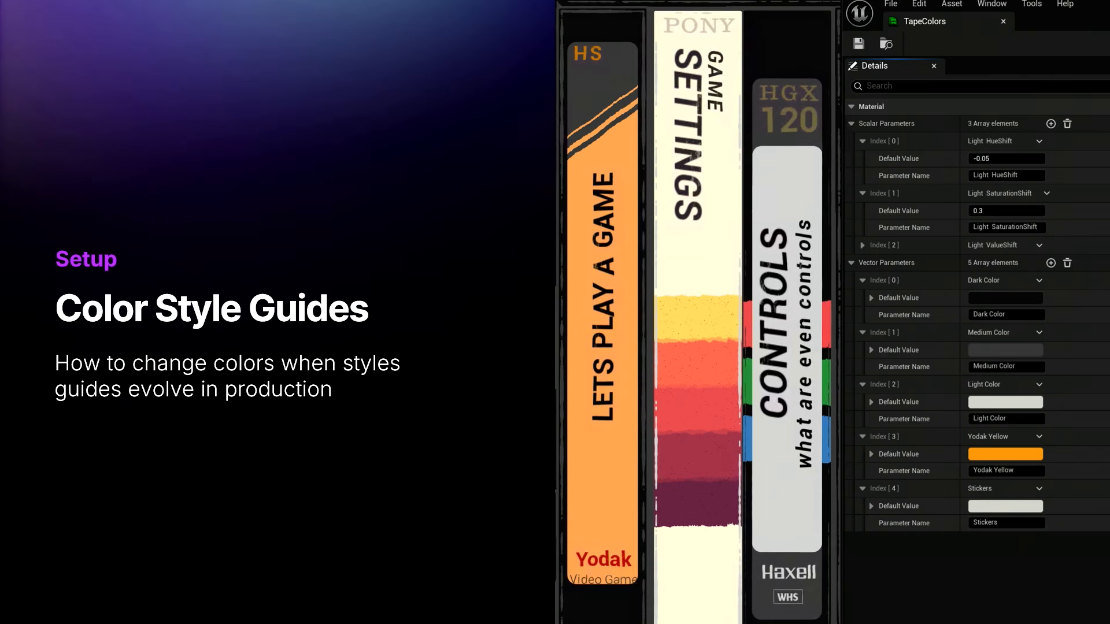
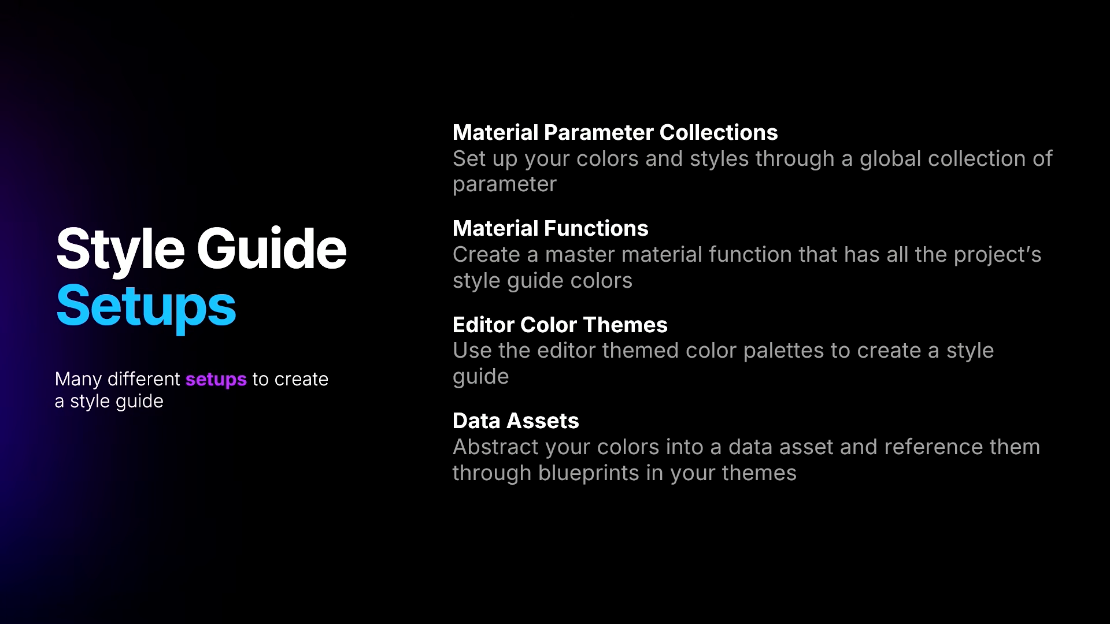
# Switch to the M_UI_PNG_Material2 editor window and close it with all its open assets, discarding the unapplied material changes.
pyautogui.hotkey('alt', 'Tab')
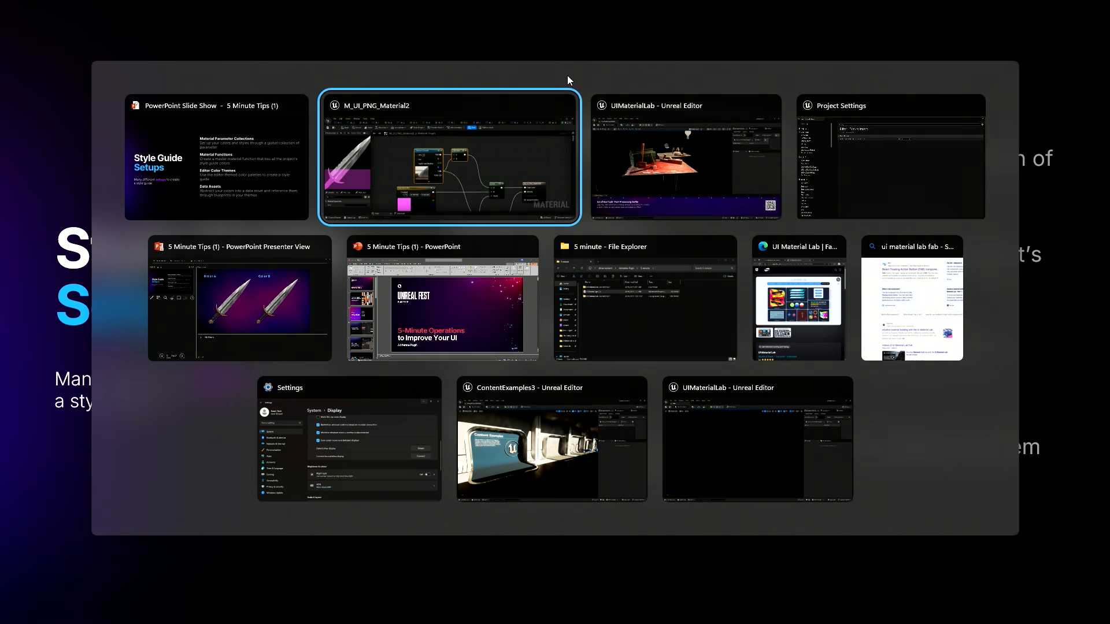
pyautogui.click(533, 152)
pyautogui.click(1046, 12)
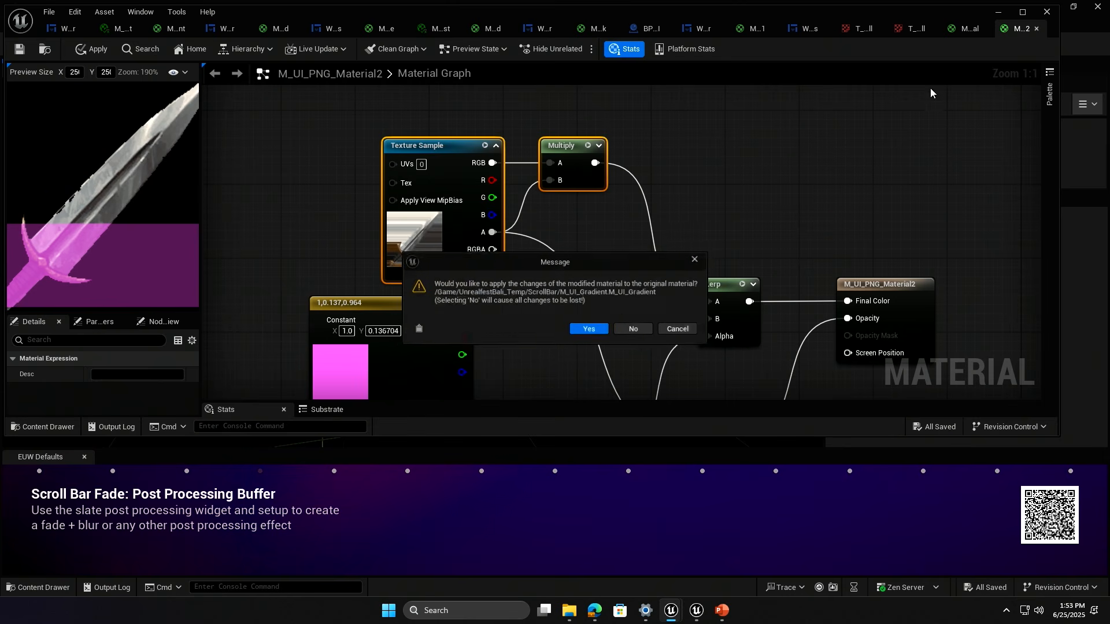
pyautogui.click(638, 333)
pyautogui.click(642, 330)
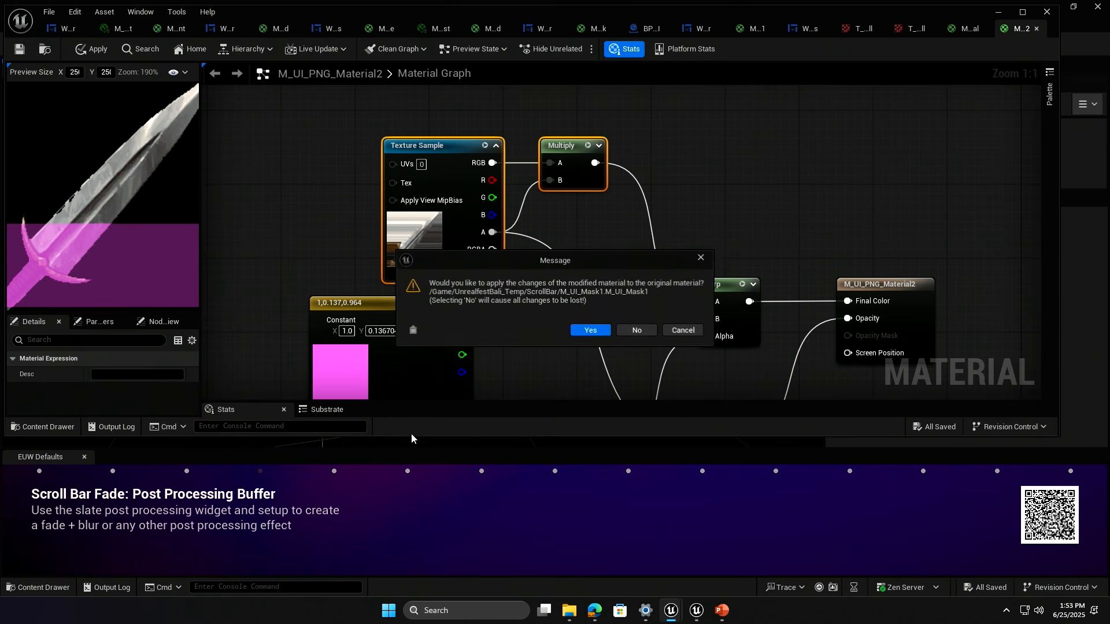
pyautogui.click(641, 328)
pyautogui.click(639, 327)
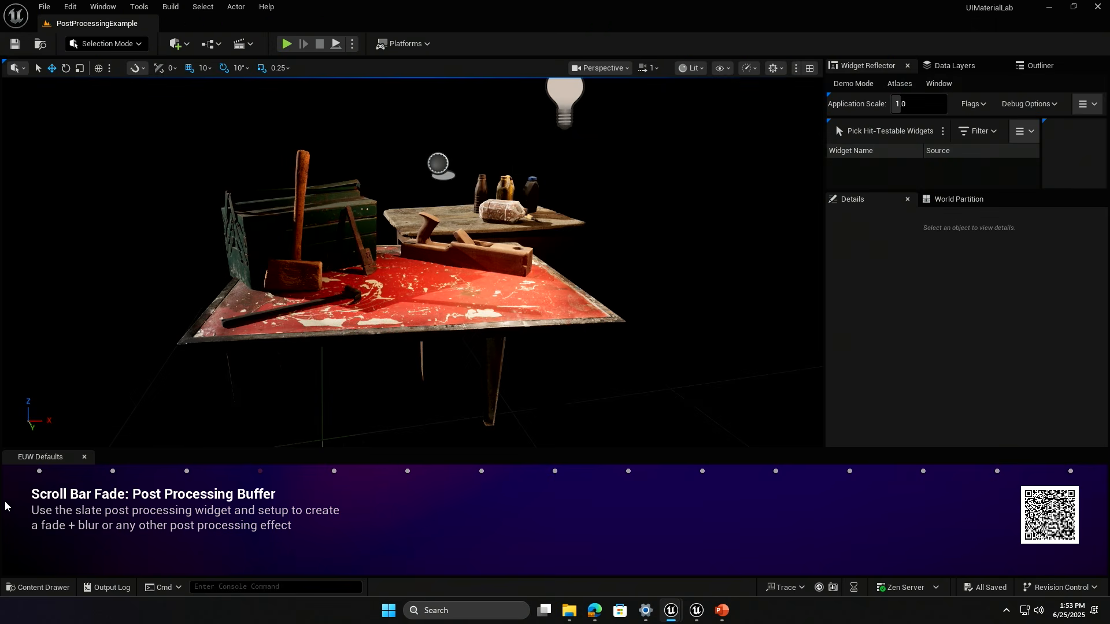
# Open the WBP_GameMenu widget blueprint from the Tapes folder inside UnrealfestBali_Temp's WBPs folder.
pyautogui.click(20, 590)
pyautogui.click(450, 205)
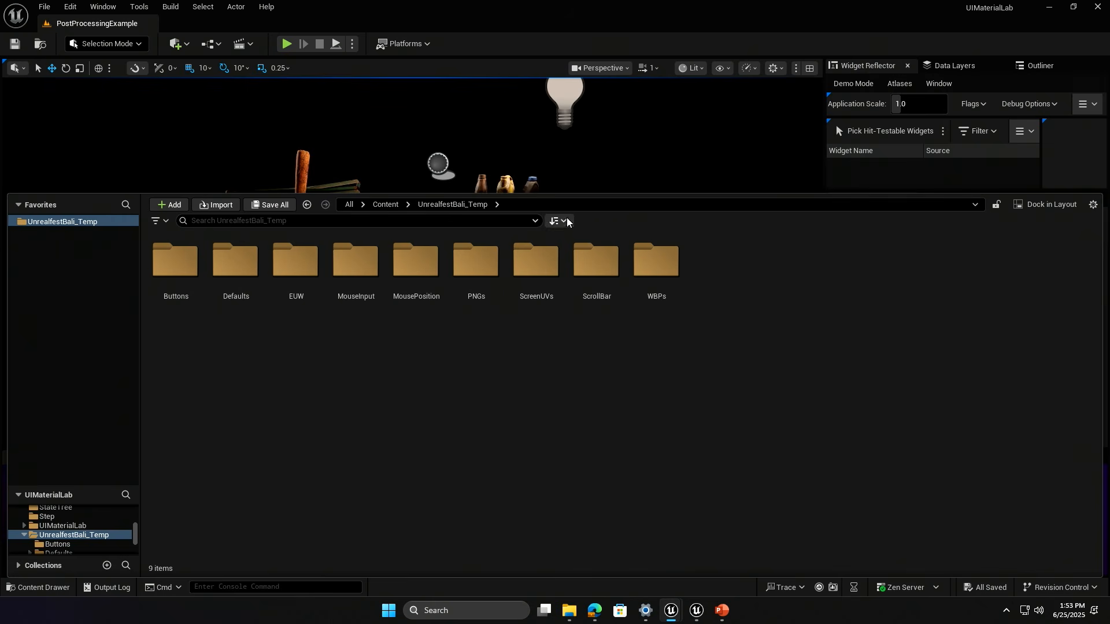
pyautogui.doubleClick(667, 264)
pyautogui.doubleClick(249, 288)
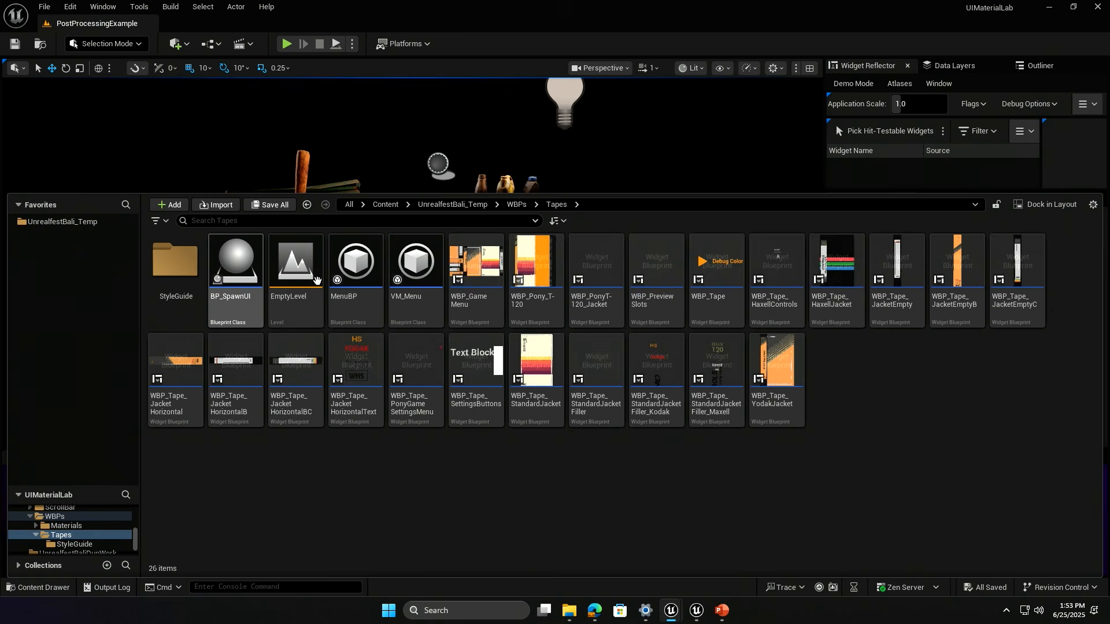
pyautogui.doubleClick(469, 265)
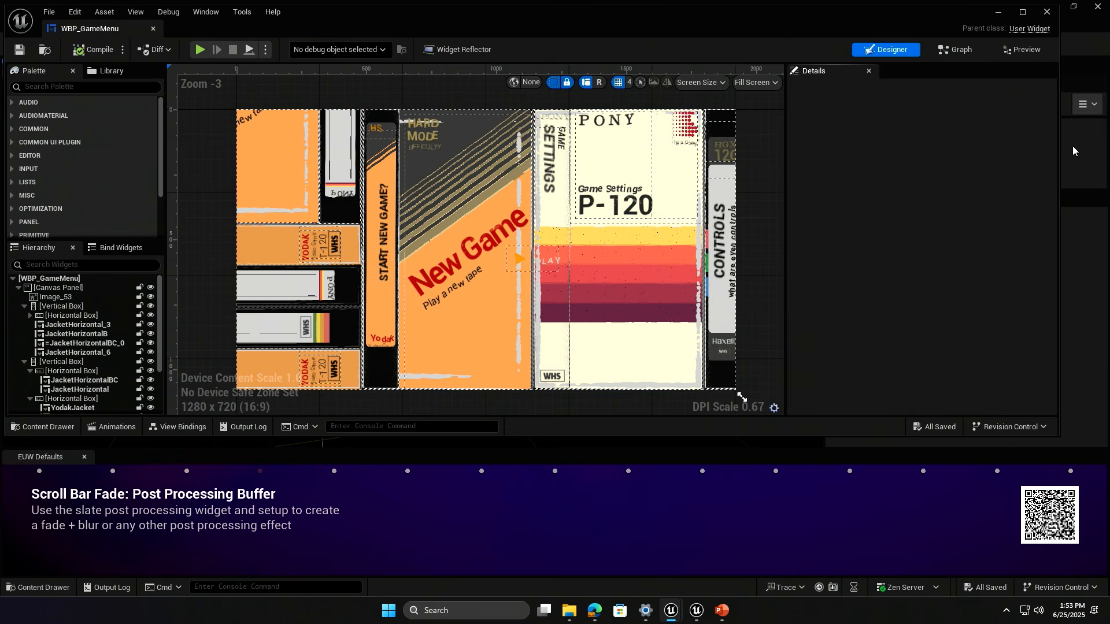
# Narrow the WBP_GameMenu window to uncover the Widget Reflector and set the application scale to 0.8.
pyautogui.moveTo(1060, 149); pyautogui.dragTo(867, 149)
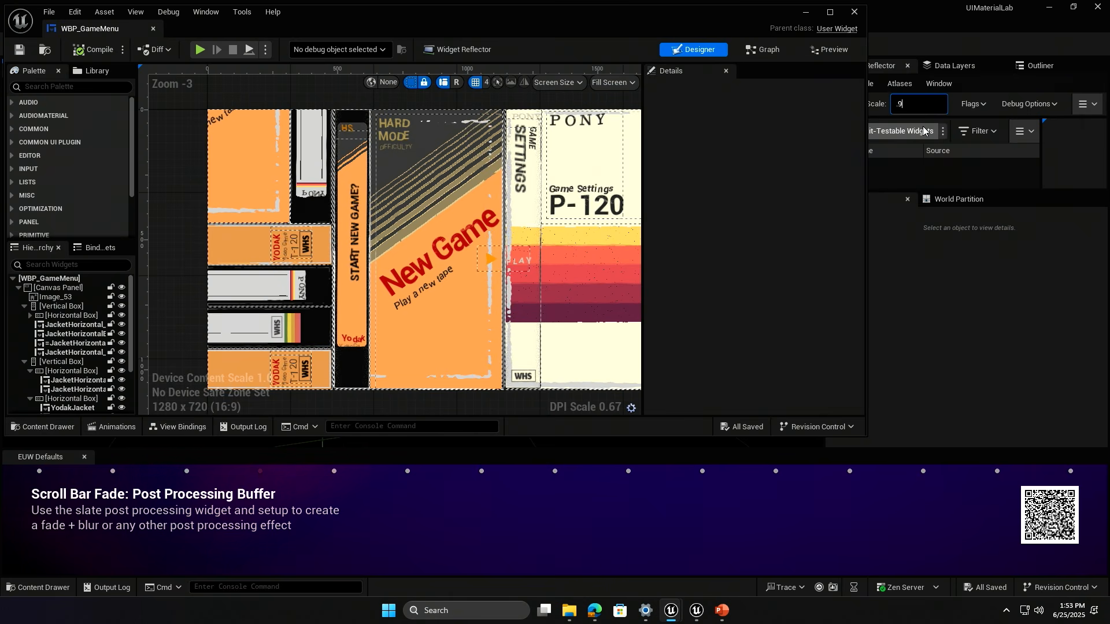
pyautogui.write('.5')
pyautogui.press('Return')
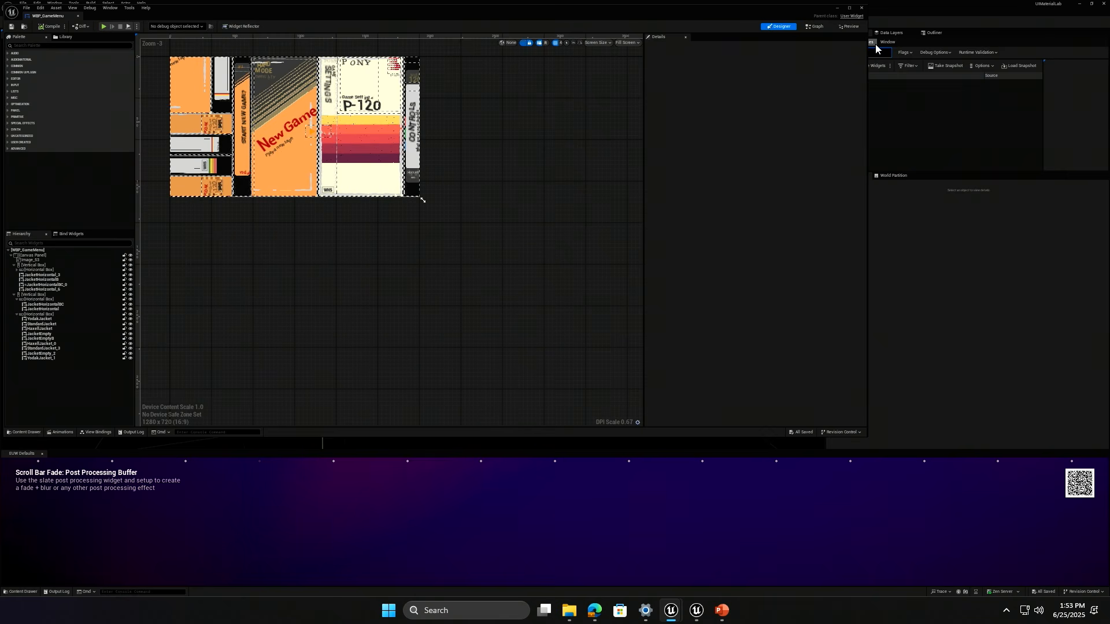
pyautogui.press('Return')
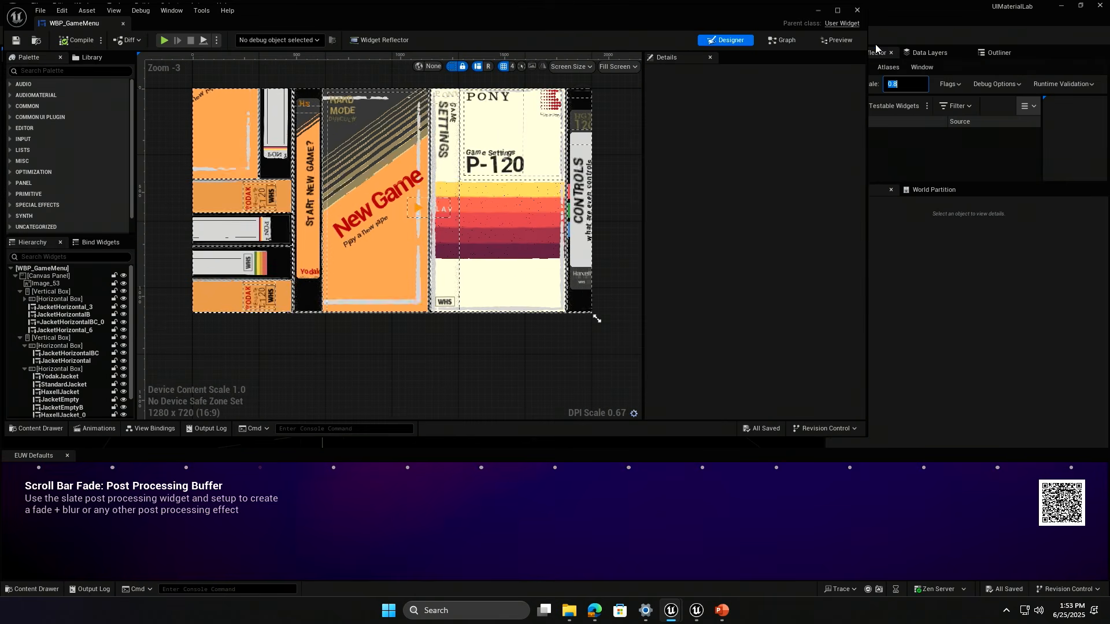
# Show the game menu in preview mode and set the application scale to 0.5.
pyautogui.click(841, 44)
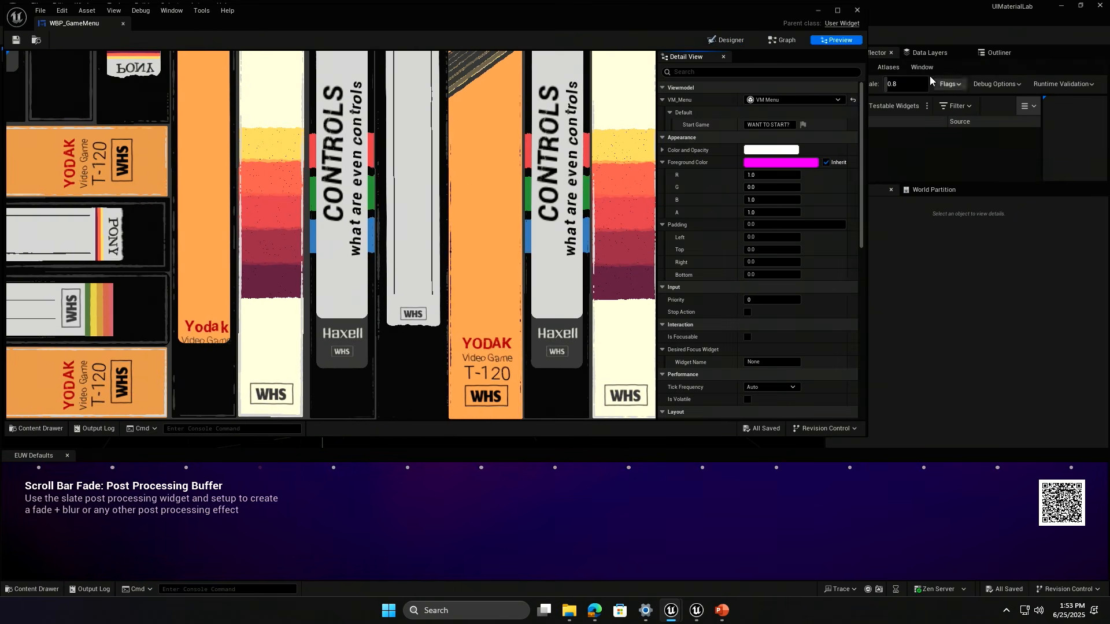
pyautogui.click(910, 83)
pyautogui.write('0.5')
pyautogui.press('Return')
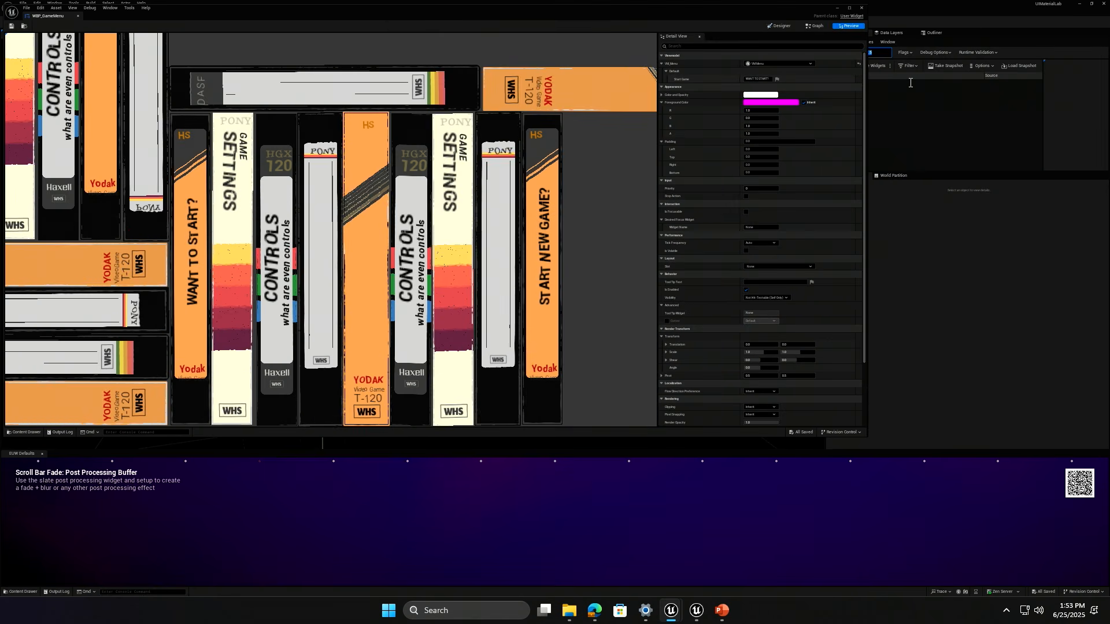
# Try the menu preview by opening the start-game tape, playing it, and opening the Game Settings and Controls tapes.
pyautogui.click(195, 245)
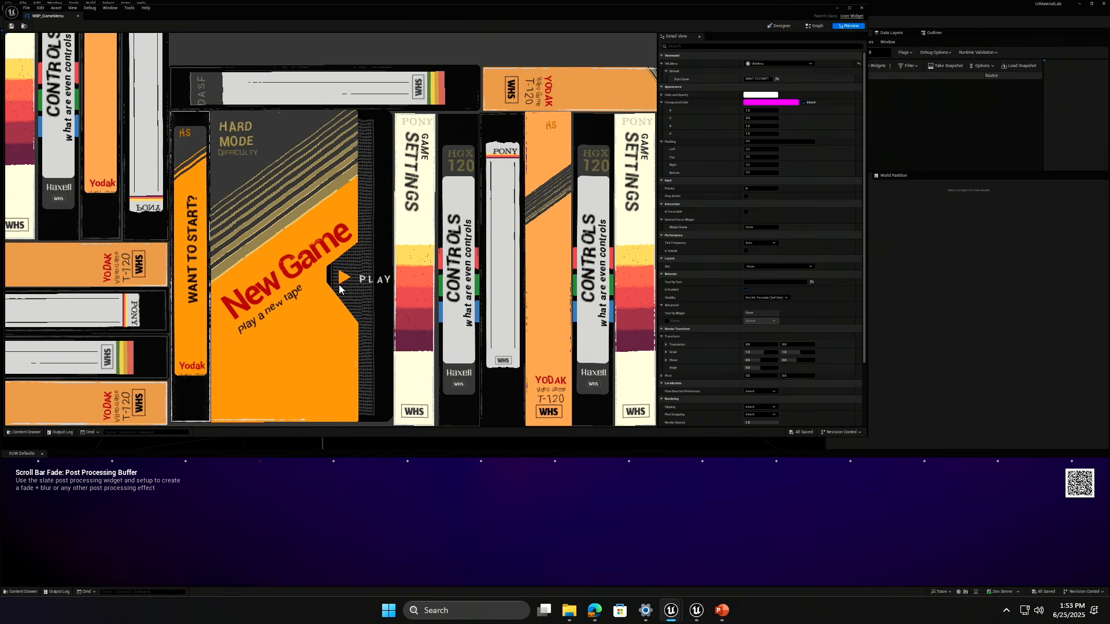
pyautogui.click(340, 286)
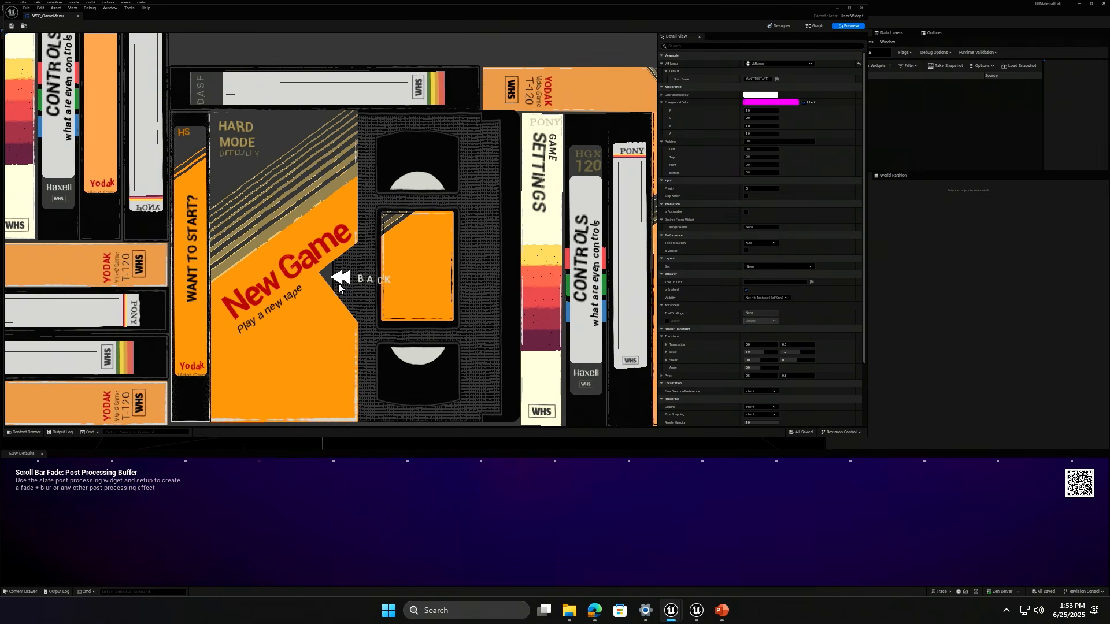
pyautogui.click(207, 196)
pyautogui.click(270, 227)
pyautogui.click(233, 226)
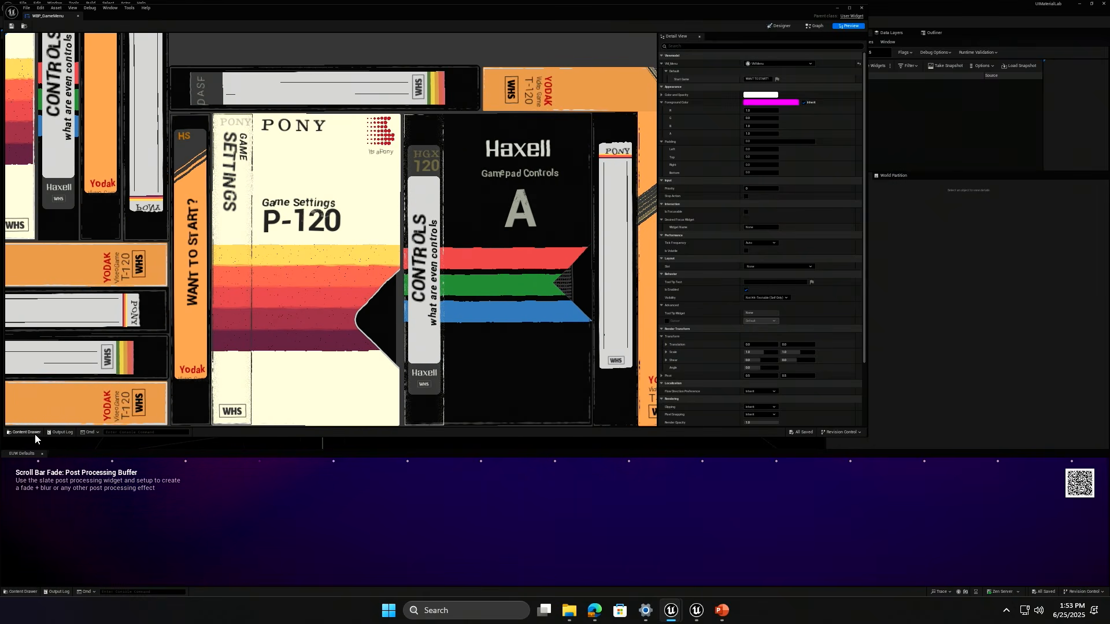
# Open the TapeColors parameter collection from the StyleGuide folder and undock it into a taller window beside the menu preview.
pyautogui.click(24, 432)
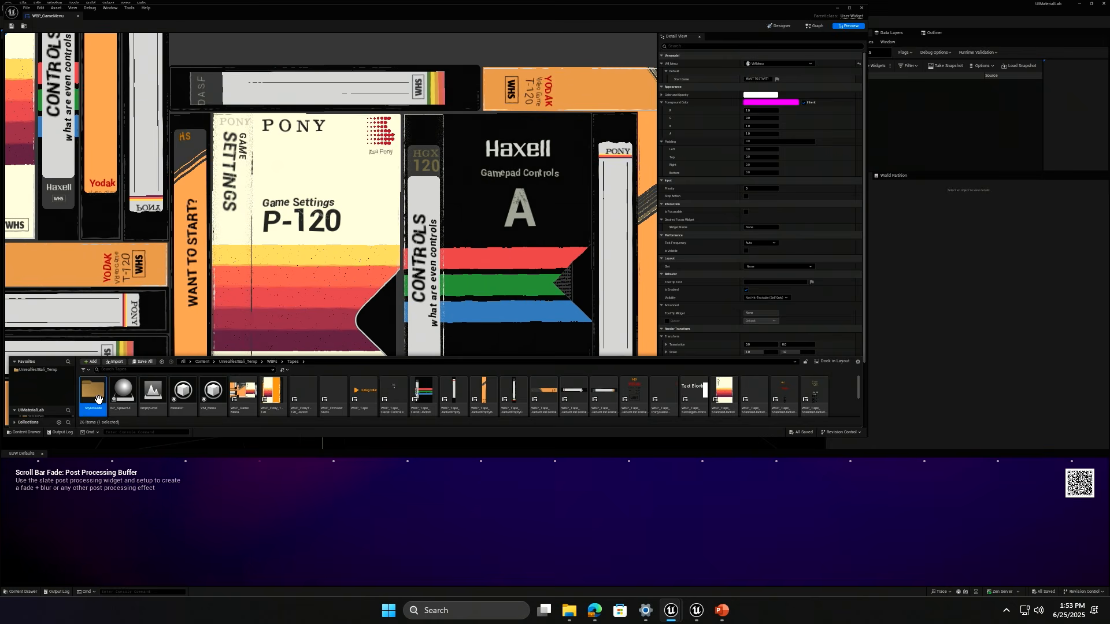
pyautogui.doubleClick(123, 391)
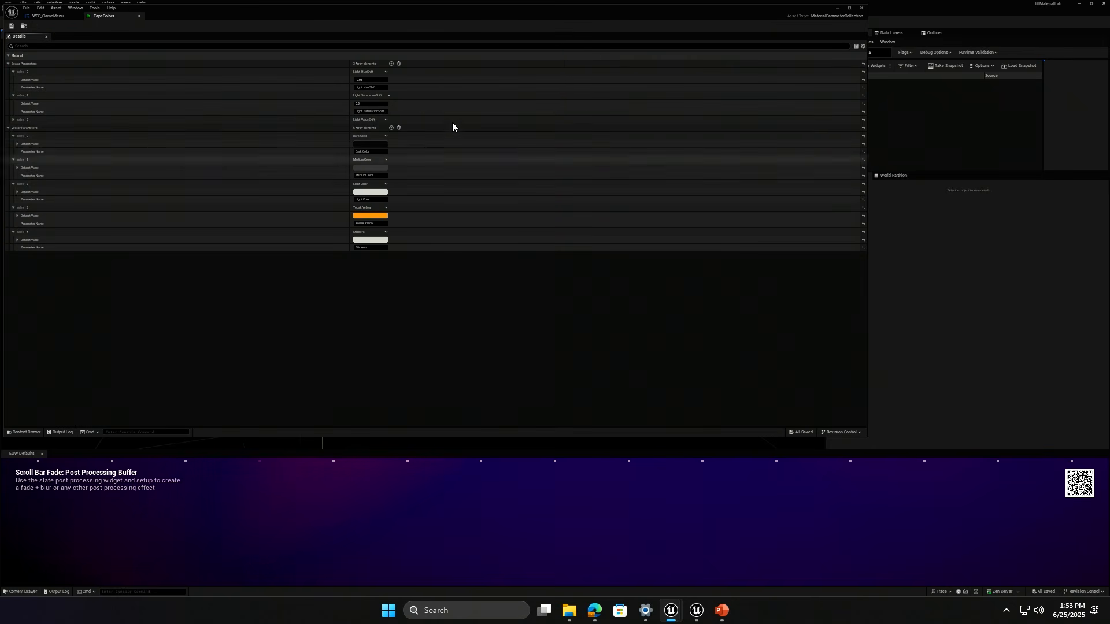
pyautogui.moveTo(114, 16); pyautogui.dragTo(757, 51)
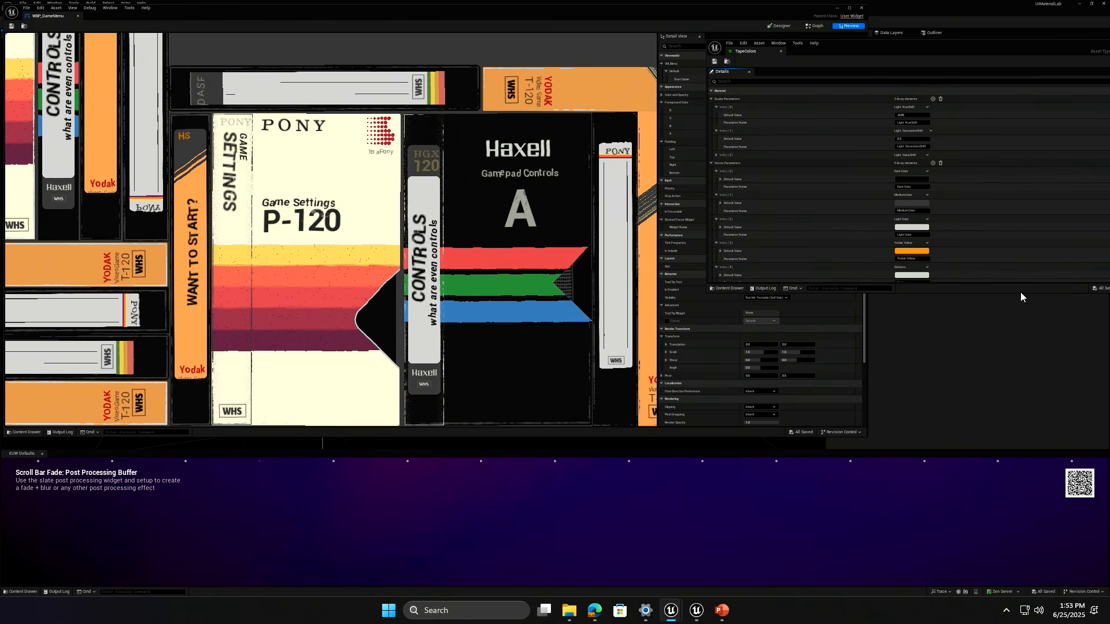
pyautogui.moveTo(1022, 293); pyautogui.dragTo(1022, 437)
pyautogui.moveTo(878, 51); pyautogui.dragTo(851, 54)
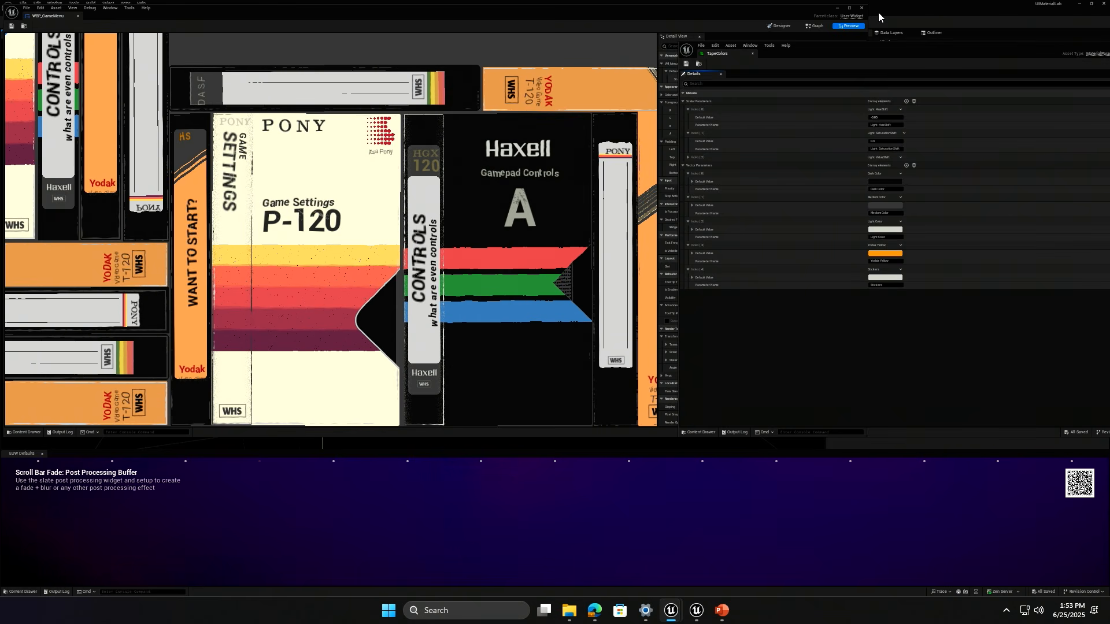
# Reopen the start-game tape in the preview and set the collection's Dark Color to a deep purple.
pyautogui.click(188, 239)
pyautogui.click(189, 240)
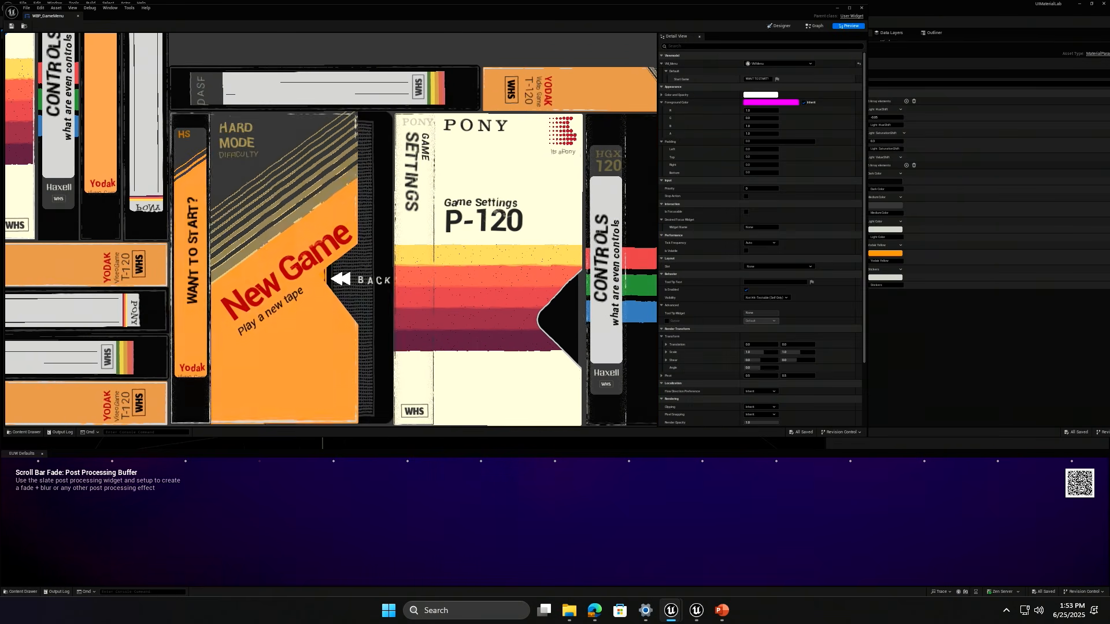
pyautogui.click(971, 231)
pyautogui.click(885, 182)
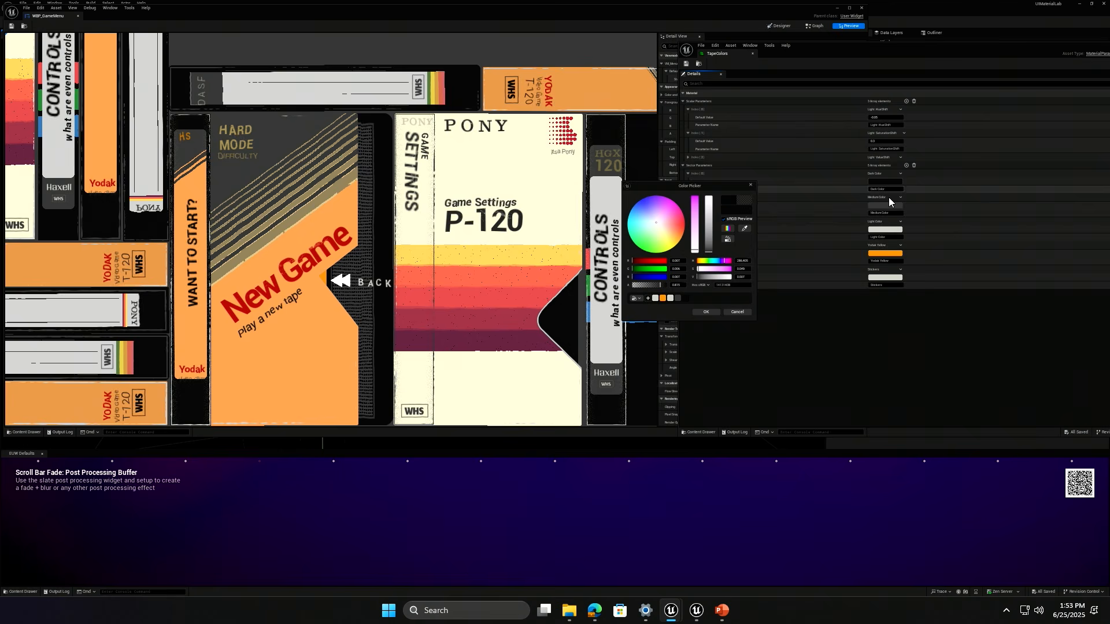
pyautogui.moveTo(699, 200); pyautogui.dragTo(699, 208)
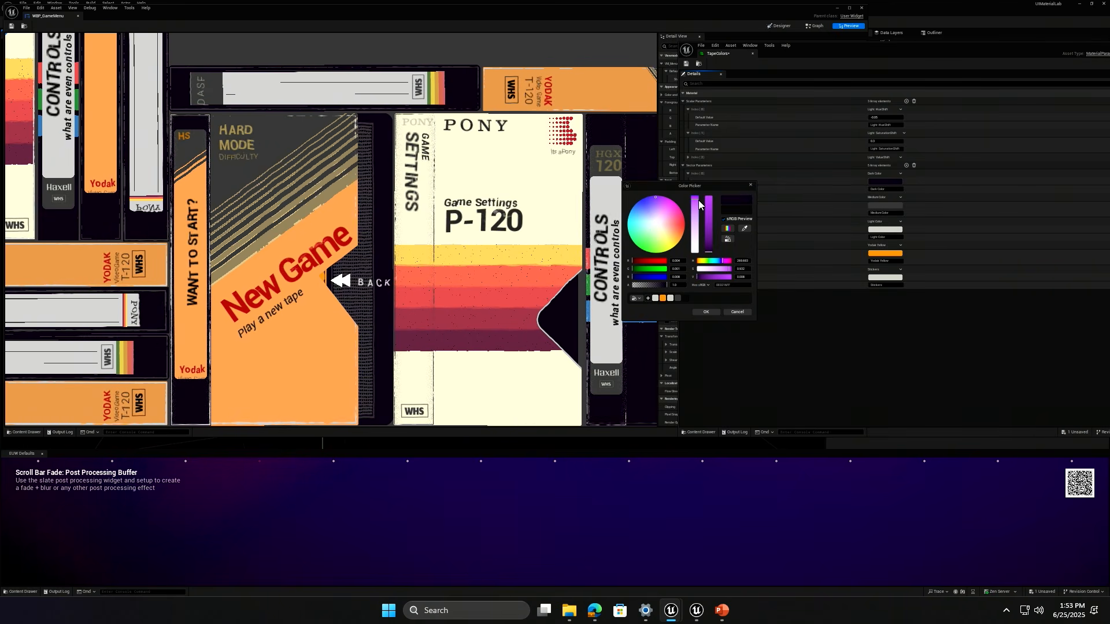
pyautogui.moveTo(710, 251); pyautogui.dragTo(719, 249)
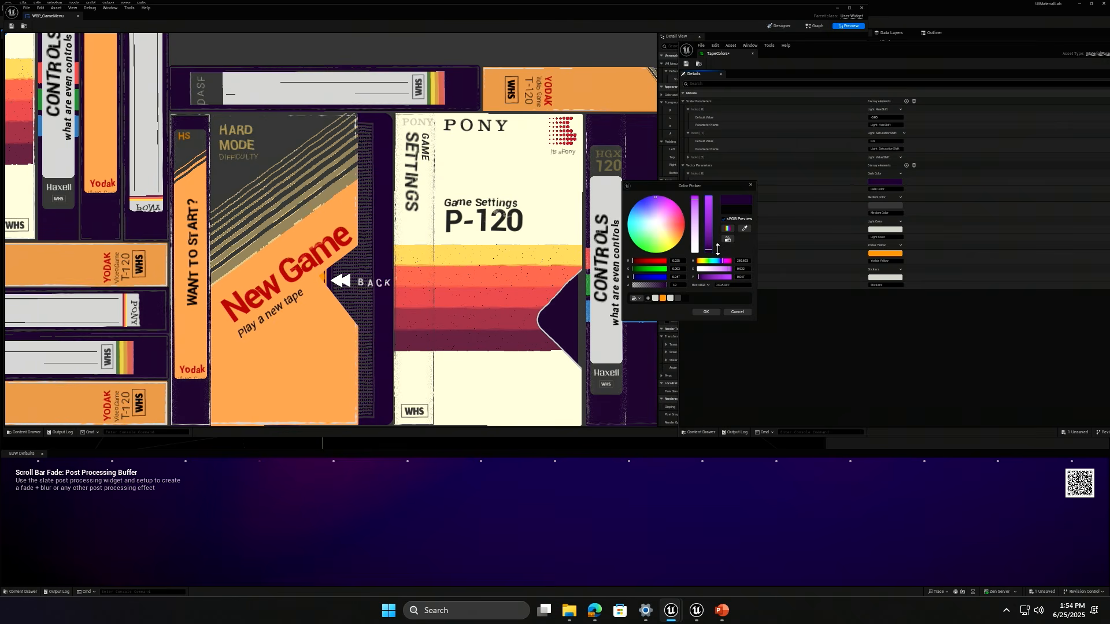
pyautogui.click(706, 312)
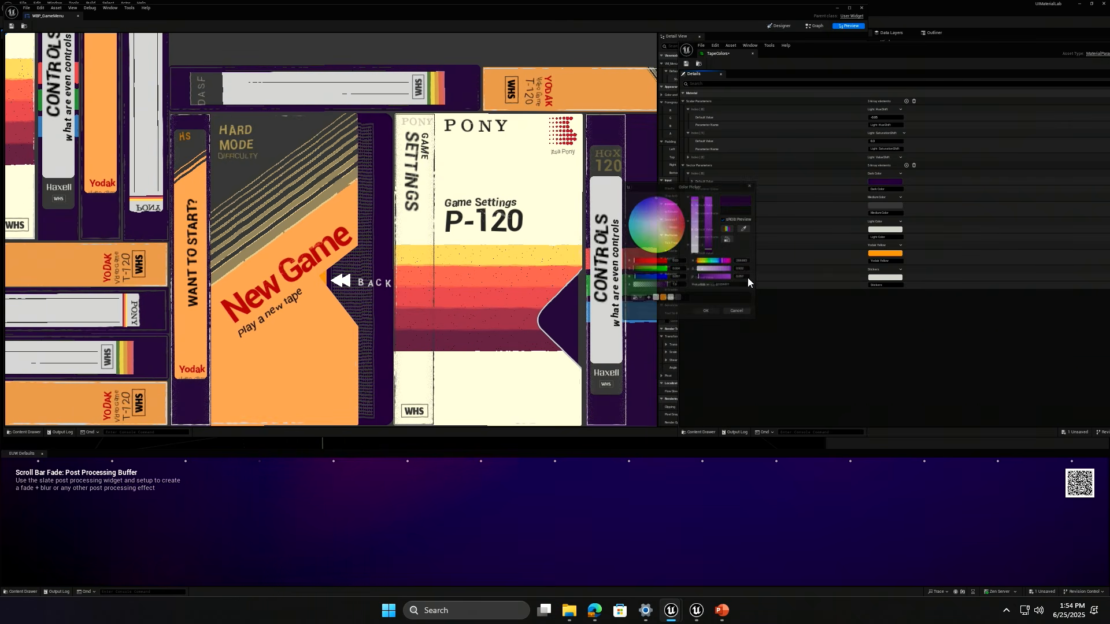
# Slide the cassette out in the preview and set the collection's Medium Color to a muted dark green.
pyautogui.click(880, 206)
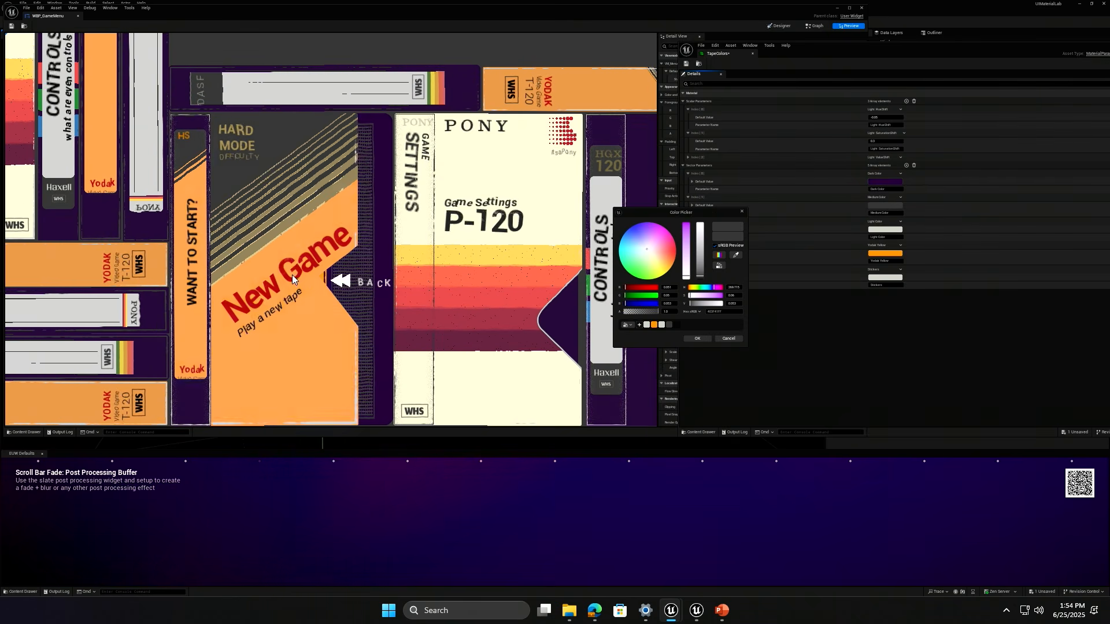
pyautogui.click(344, 281)
pyautogui.click(885, 205)
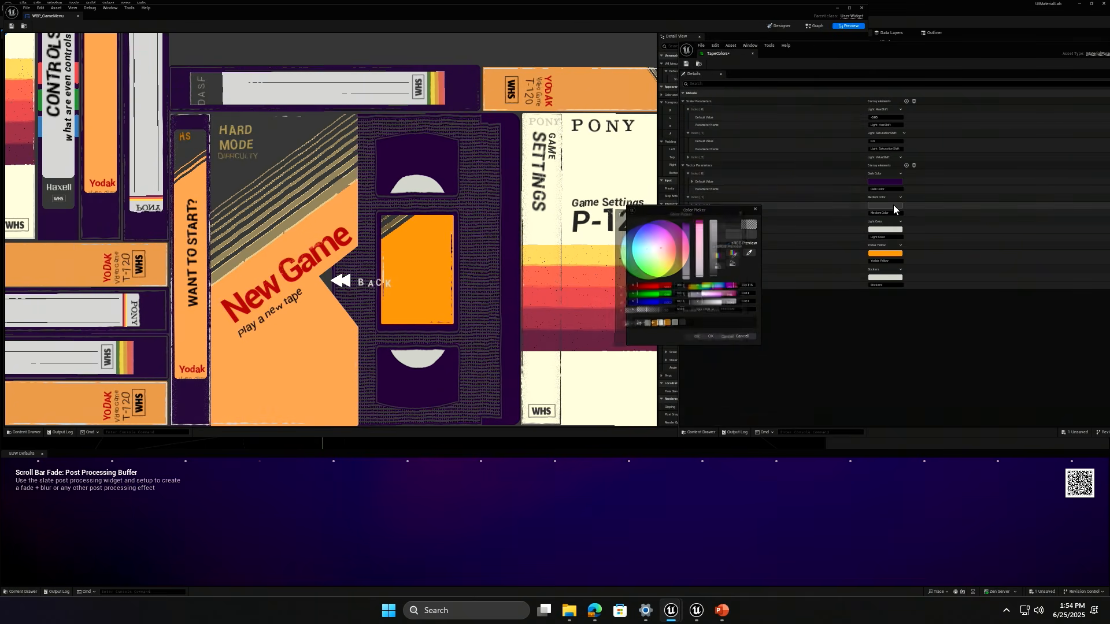
pyautogui.click(675, 239)
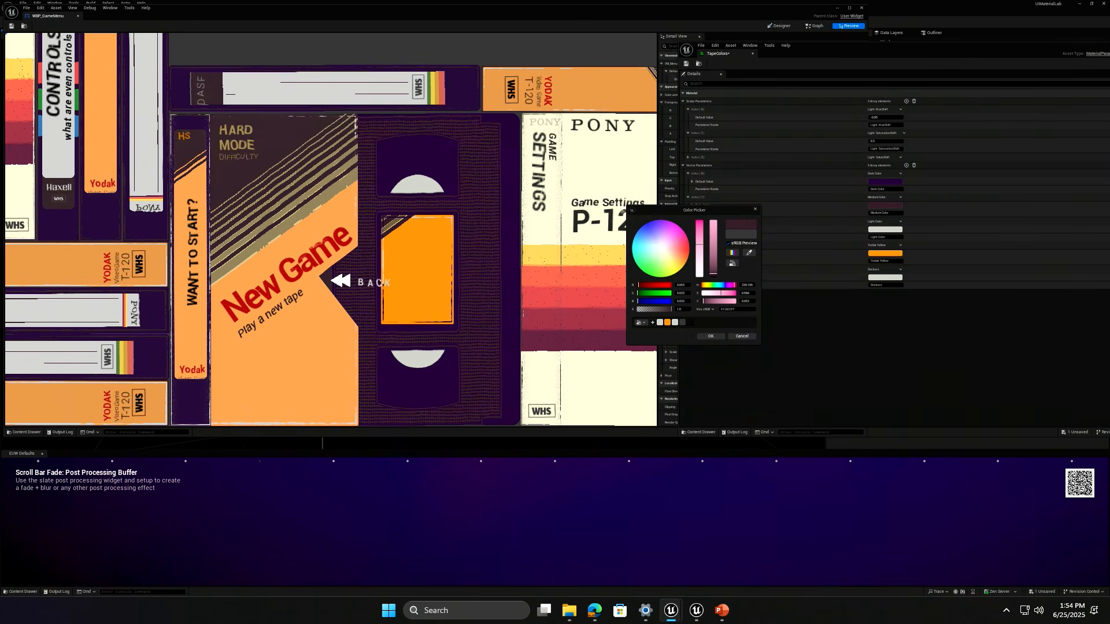
pyautogui.moveTo(675, 241)
pyautogui.mouseDown()
pyautogui.moveTo(657, 262)
pyautogui.moveTo(642, 255)
pyautogui.mouseUp()
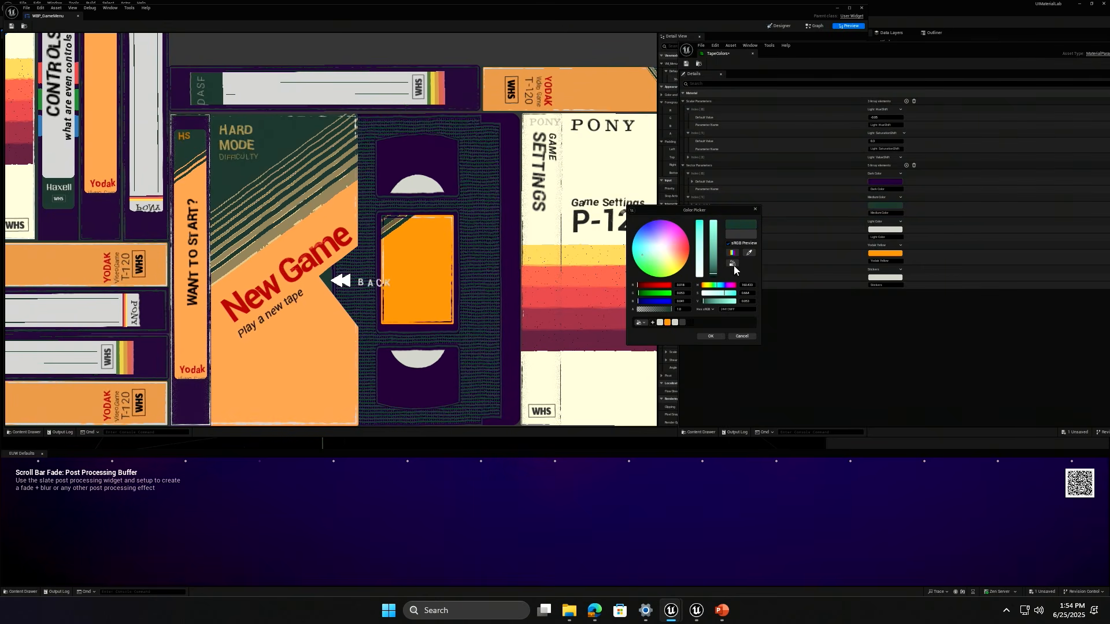
pyautogui.moveTo(715, 274); pyautogui.dragTo(725, 271)
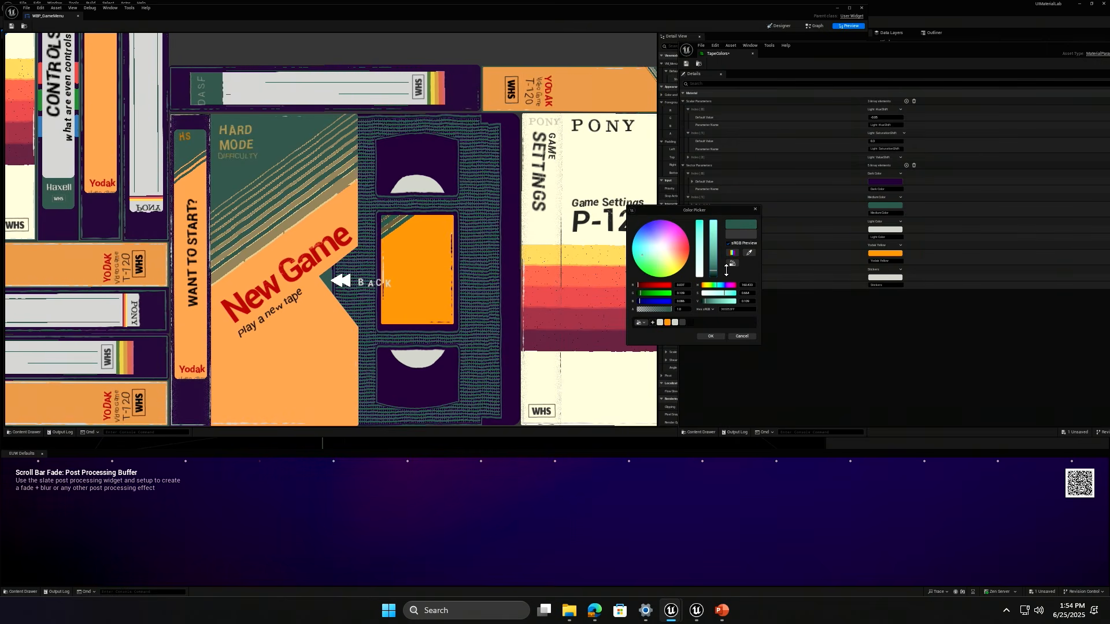
pyautogui.click(711, 336)
# Bring the Game Settings and Controls tapes into view and set the collection's Light Color to light purple.
pyautogui.click(868, 230)
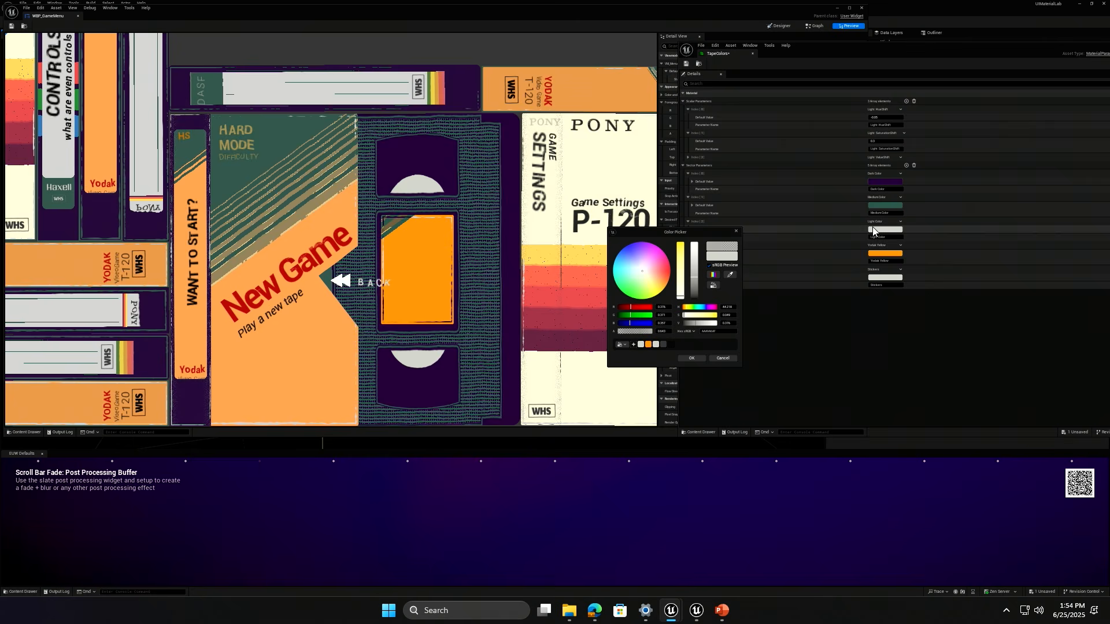
pyautogui.click(454, 243)
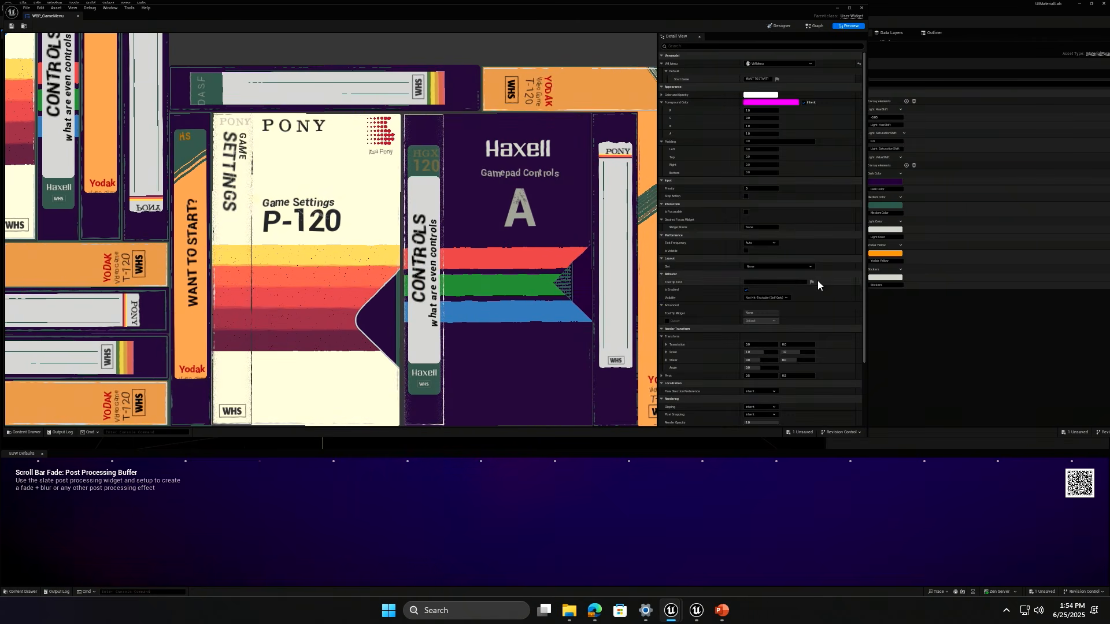
pyautogui.click(885, 230)
pyautogui.click(672, 266)
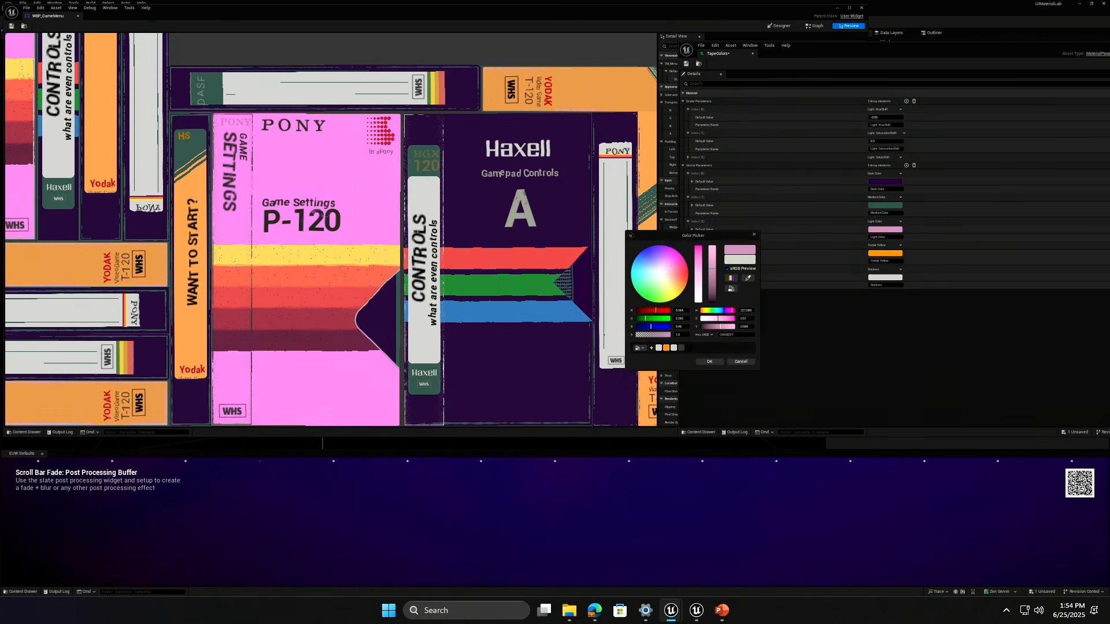
pyautogui.moveTo(671, 266)
pyautogui.mouseDown()
pyautogui.moveTo(651, 289)
pyautogui.moveTo(662, 251)
pyautogui.moveTo(660, 264)
pyautogui.mouseUp()
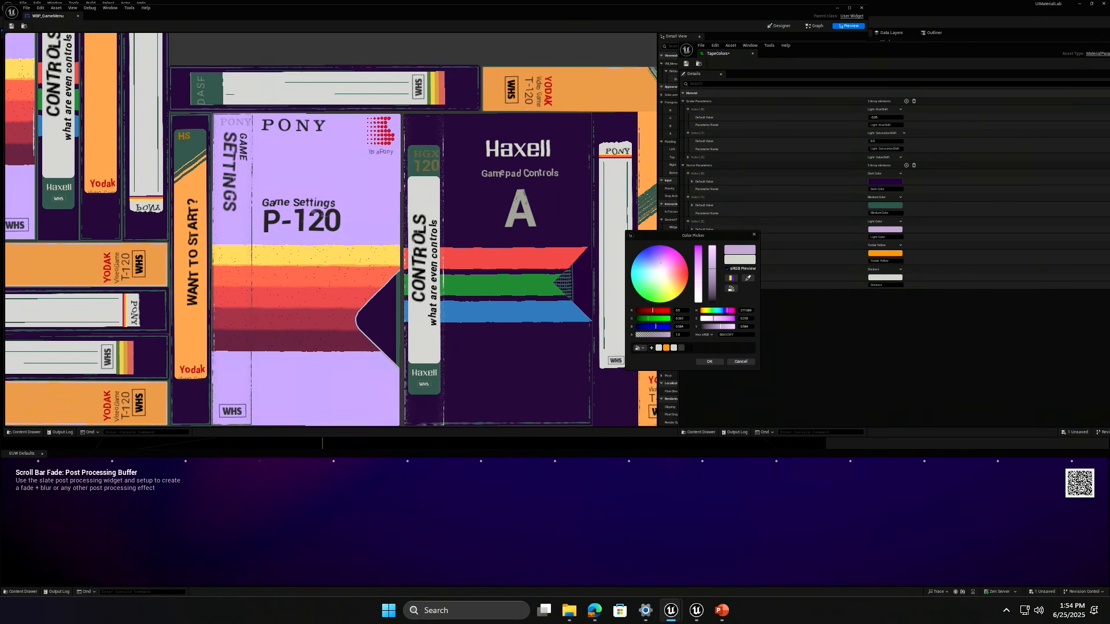
pyautogui.click(710, 362)
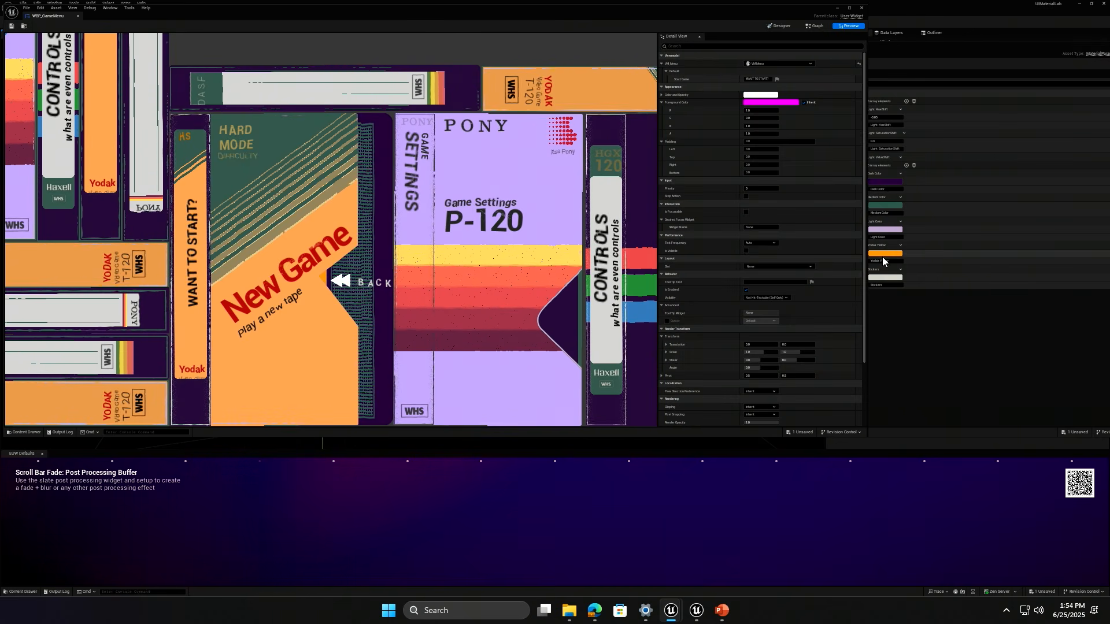
# Set the TapeColors collection's Yodak Yellow parameter to a light mint green.
pyautogui.click(883, 258)
pyautogui.moveTo(672, 296); pyautogui.dragTo(640, 275)
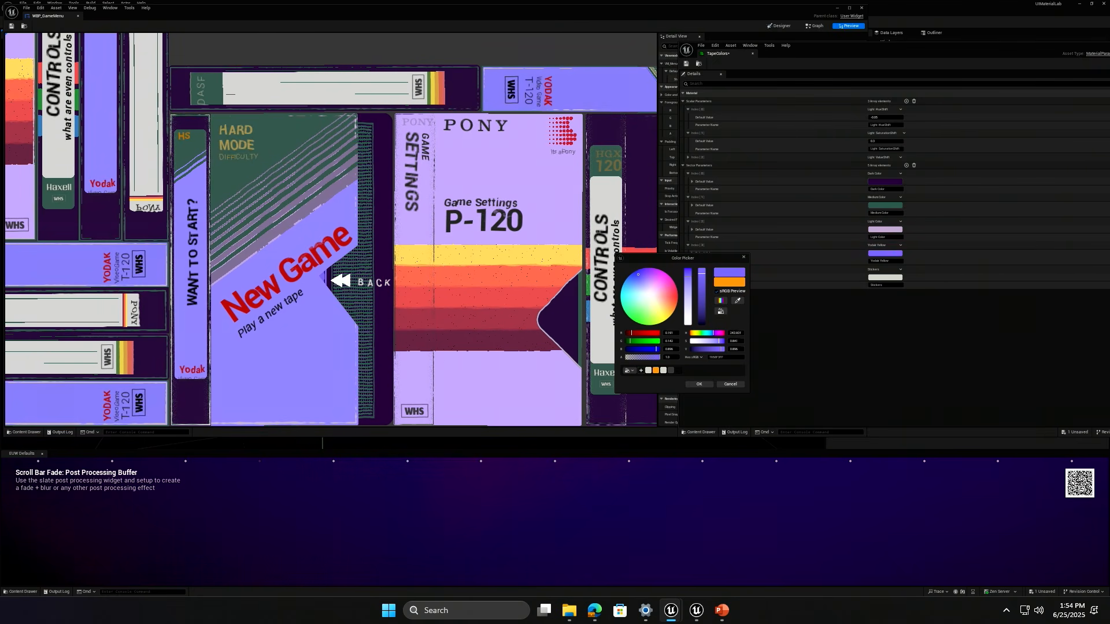
pyautogui.moveTo(640, 270); pyautogui.dragTo(632, 305)
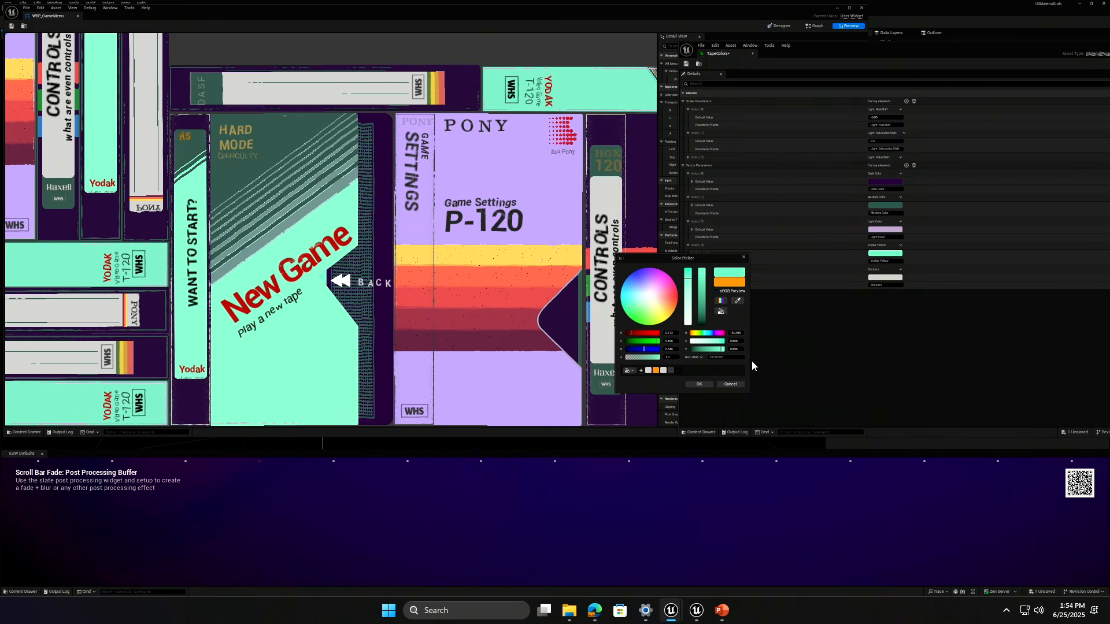
pyautogui.click(699, 384)
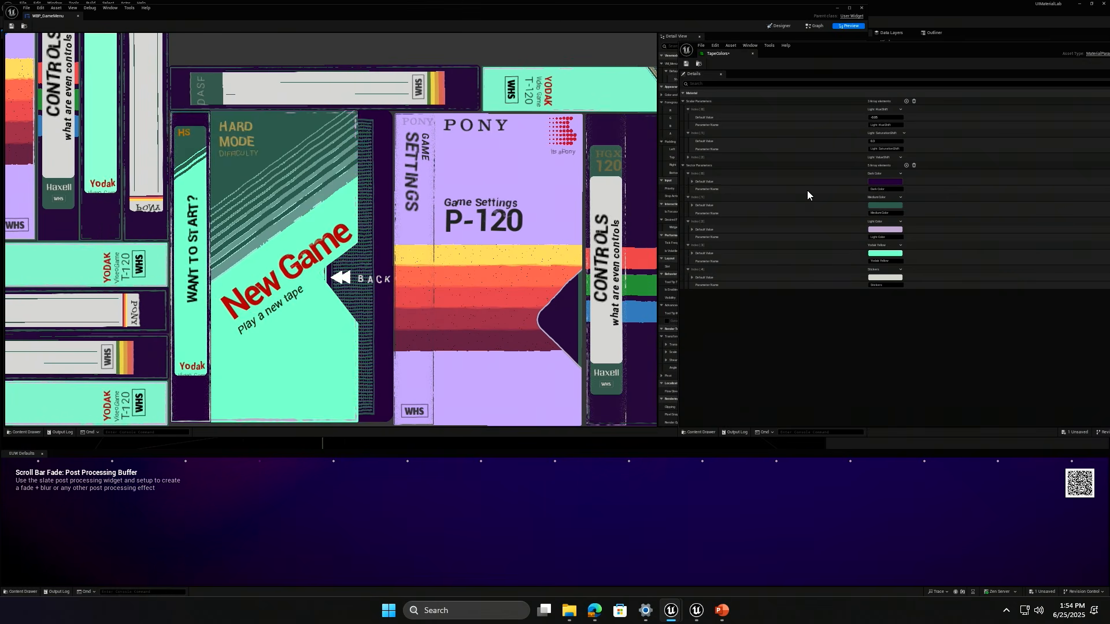
# Set the collection's Stickers color to a dusty pink and slide the cassette out in the menu preview.
pyautogui.click(878, 278)
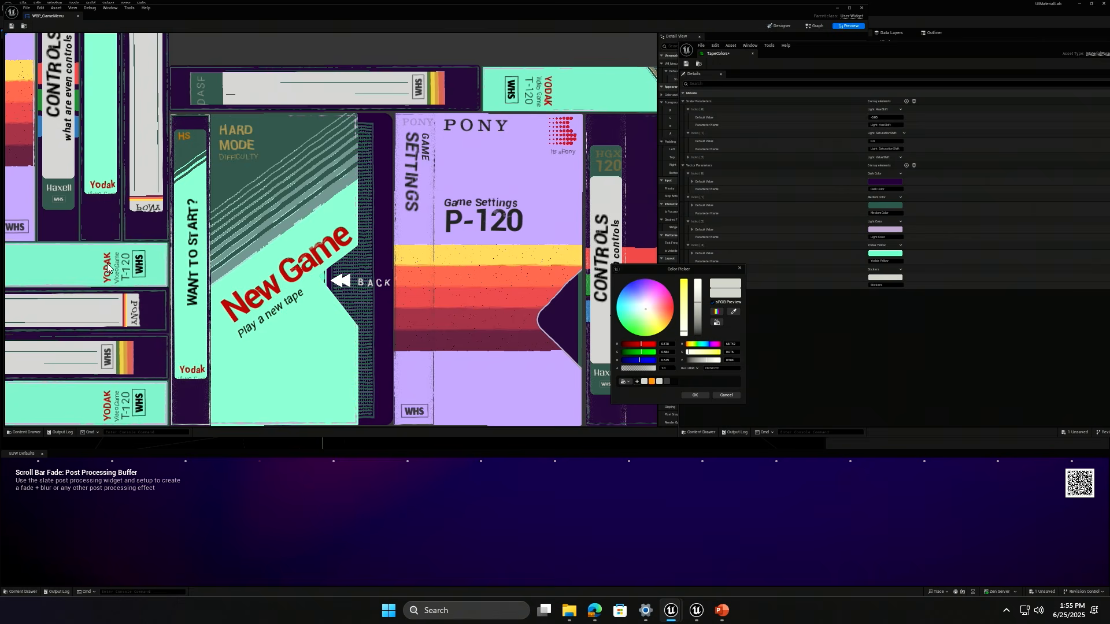
pyautogui.moveTo(652, 308); pyautogui.dragTo(662, 302)
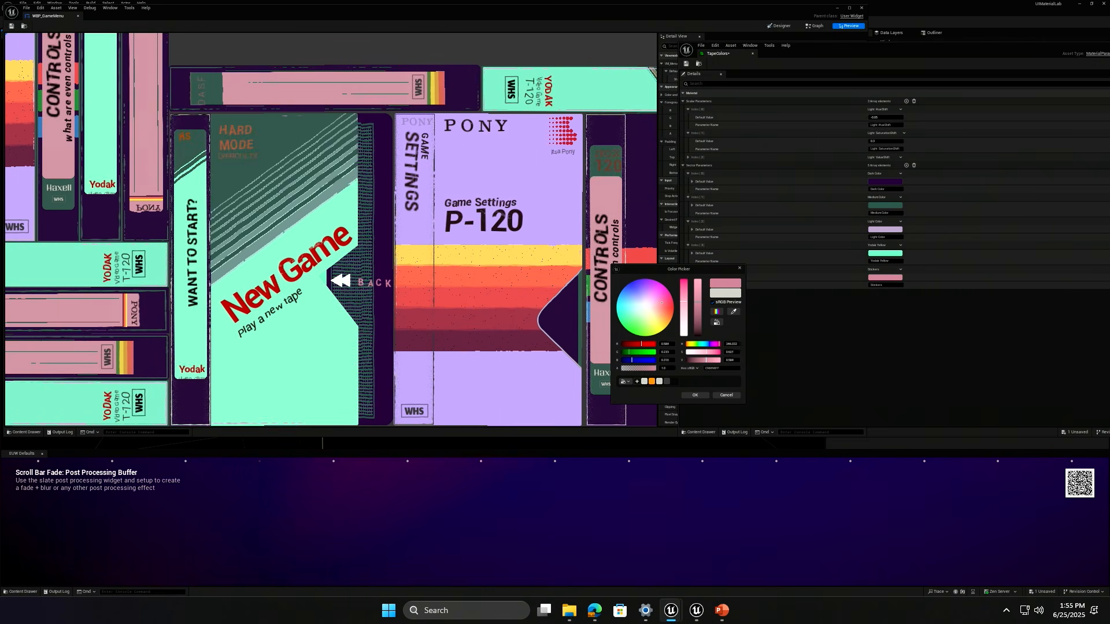
pyautogui.click(695, 396)
pyautogui.click(361, 278)
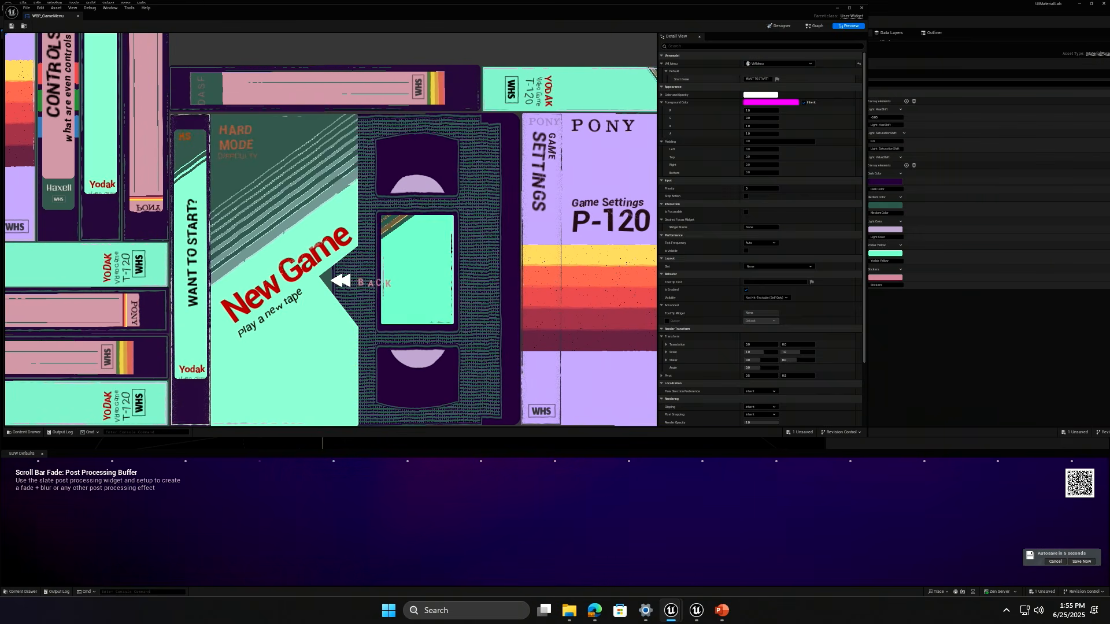
# Move the TapeColors window aside, set the editor's application scale to 1, and close the TapeColors window.
pyautogui.click(1023, 377)
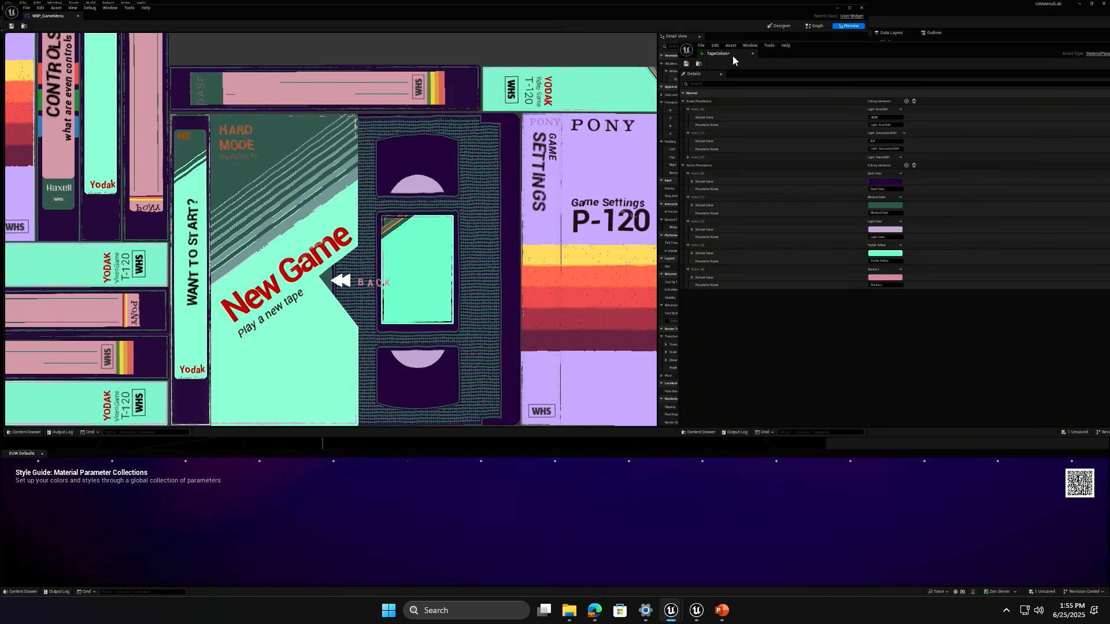
pyautogui.moveTo(1056, 50); pyautogui.dragTo(927, 79)
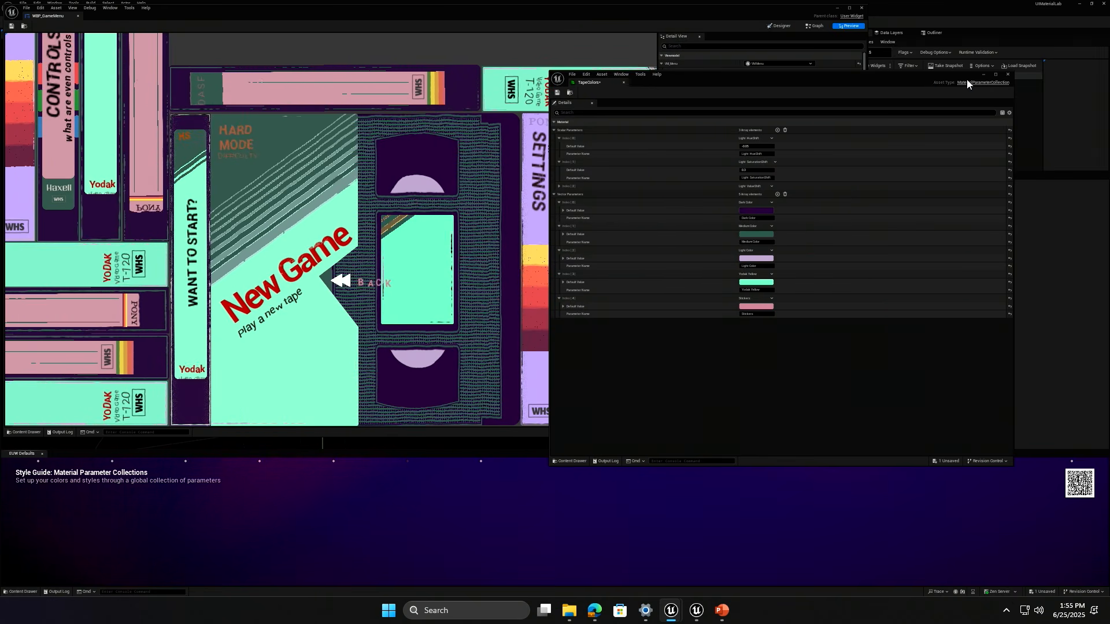
pyautogui.click(885, 55)
pyautogui.write('1')
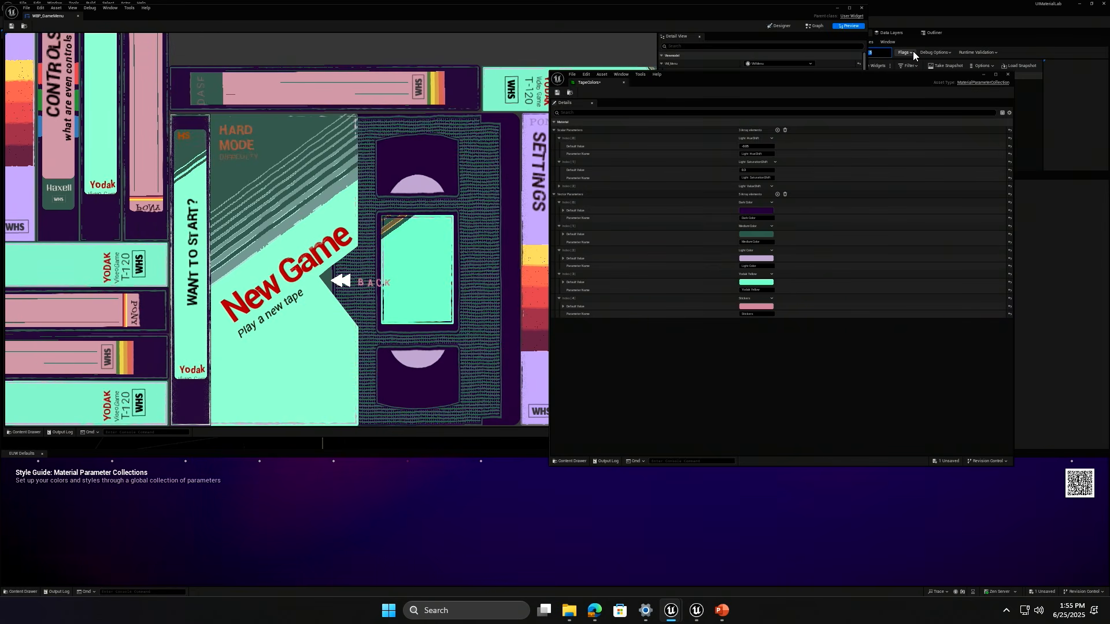
pyautogui.press('Return')
pyautogui.click(1001, 78)
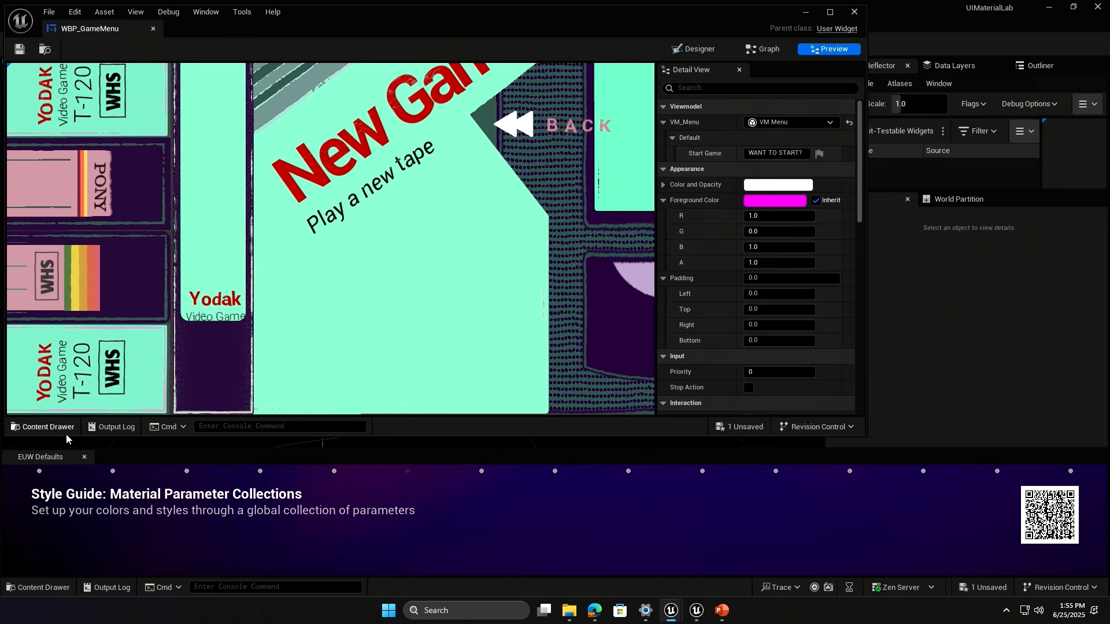
# Show the StyleGuide folder's assets in an enlarged content drawer and return to the menu preview.
pyautogui.click(43, 426)
pyautogui.click(487, 346)
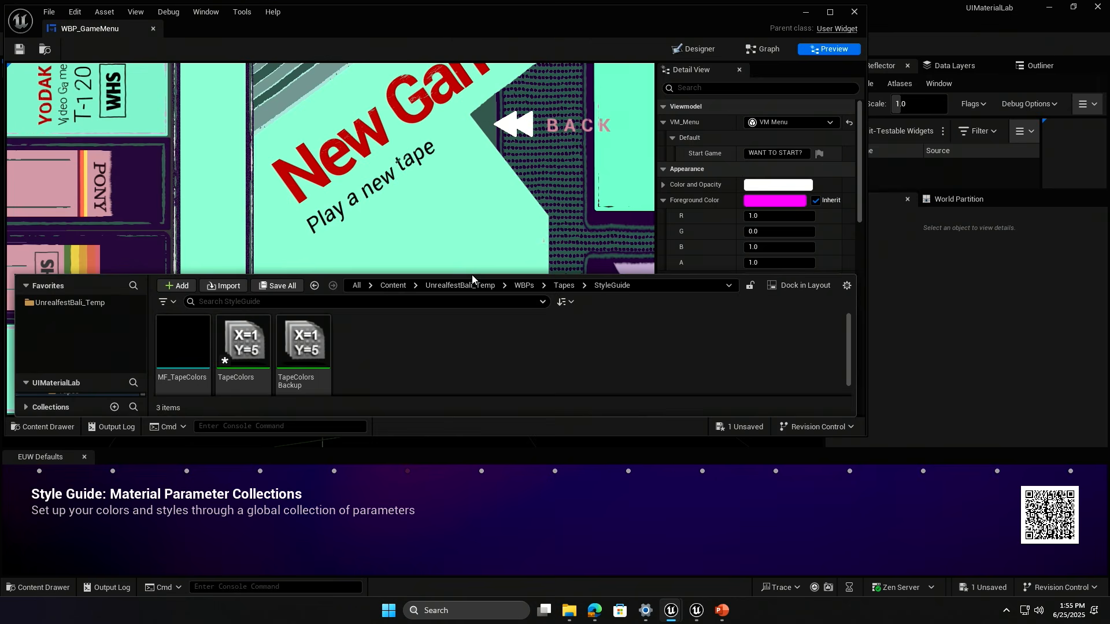
pyautogui.moveTo(472, 275); pyautogui.dragTo(474, 183)
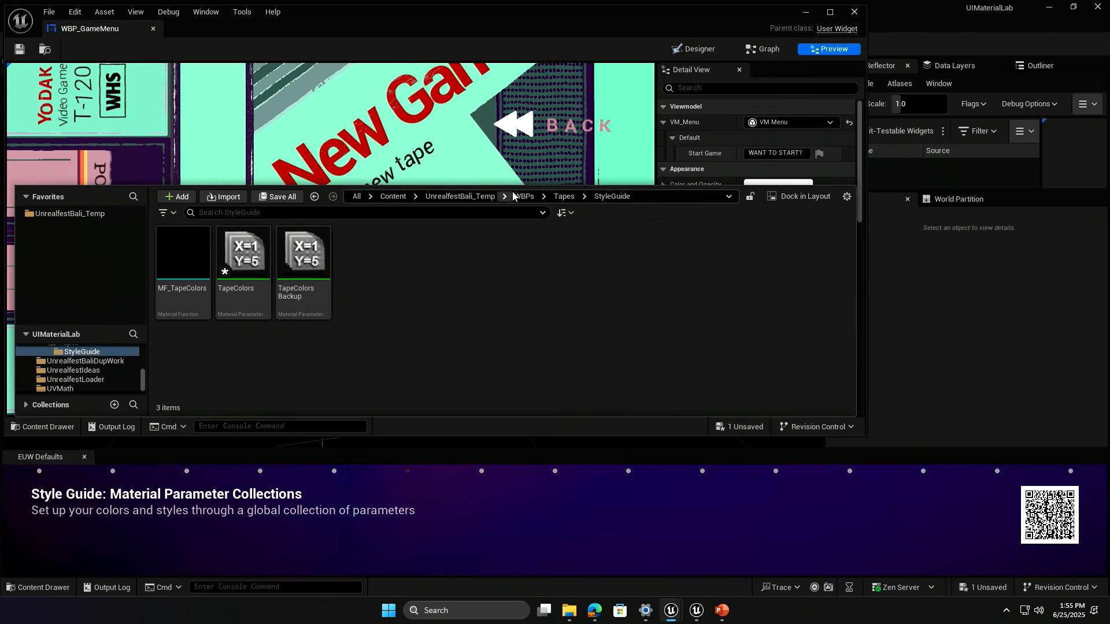
pyautogui.click(522, 130)
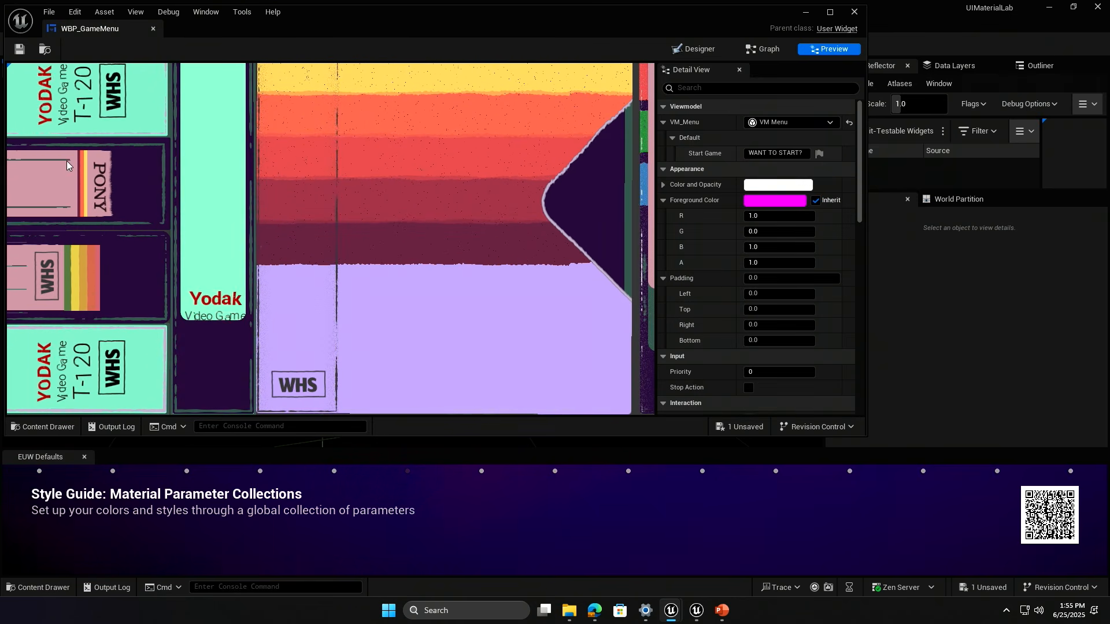
# Select YodakJacket in the widget designer and open its brush material graph at the Medium Color and Yodak Yellow nodes.
pyautogui.click(709, 47)
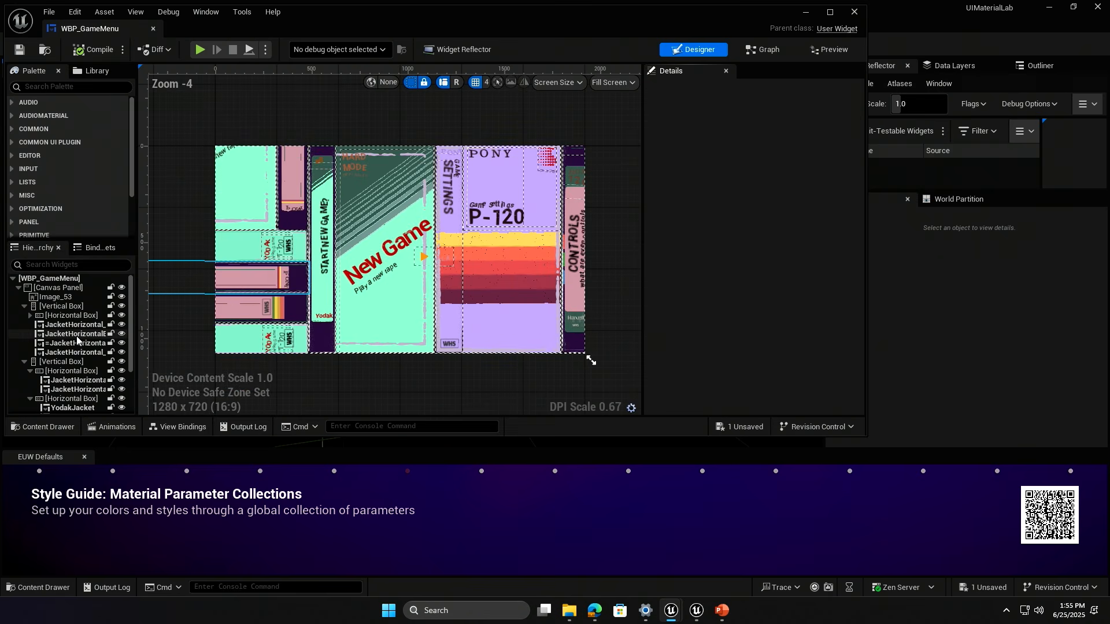
pyautogui.click(429, 243)
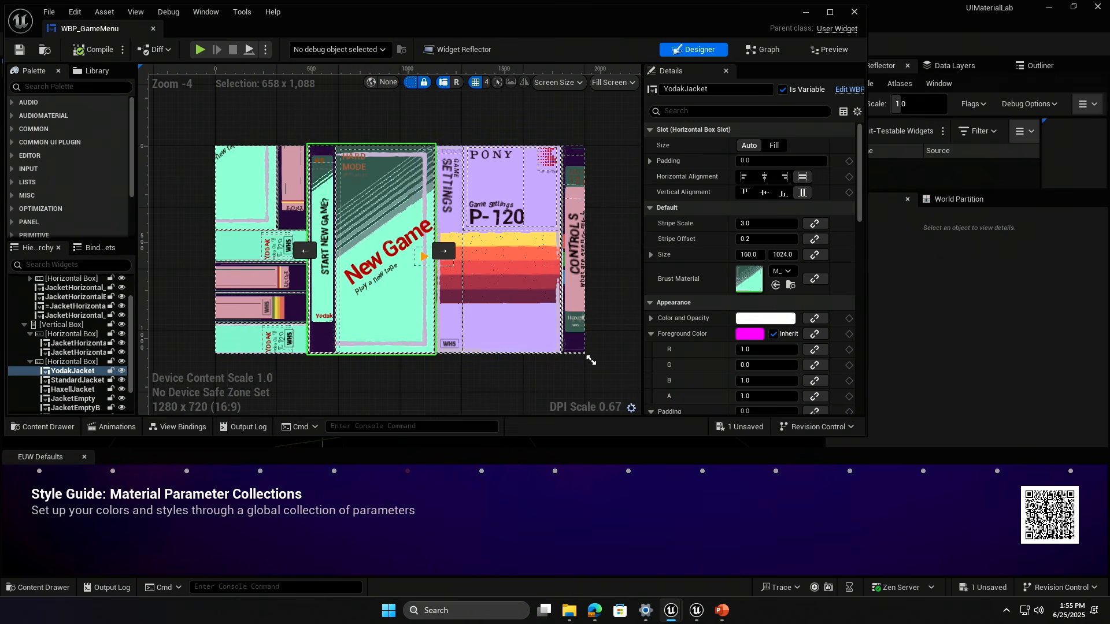
pyautogui.doubleClick(749, 278)
pyautogui.scroll(-2, 368, 265)
pyautogui.moveTo(367, 266); pyautogui.dragTo(846, 263, button='right')
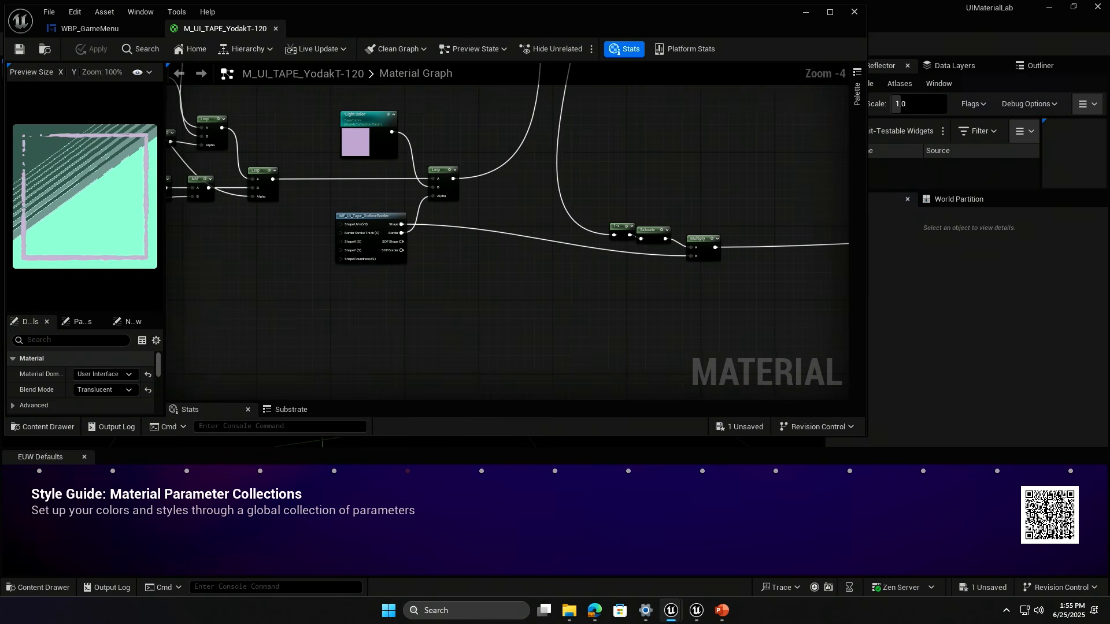
pyautogui.moveTo(483, 248); pyautogui.dragTo(716, 398, button='right')
pyautogui.moveTo(672, 231); pyautogui.dragTo(838, 197, button='right')
pyautogui.scroll(2, 427, 177)
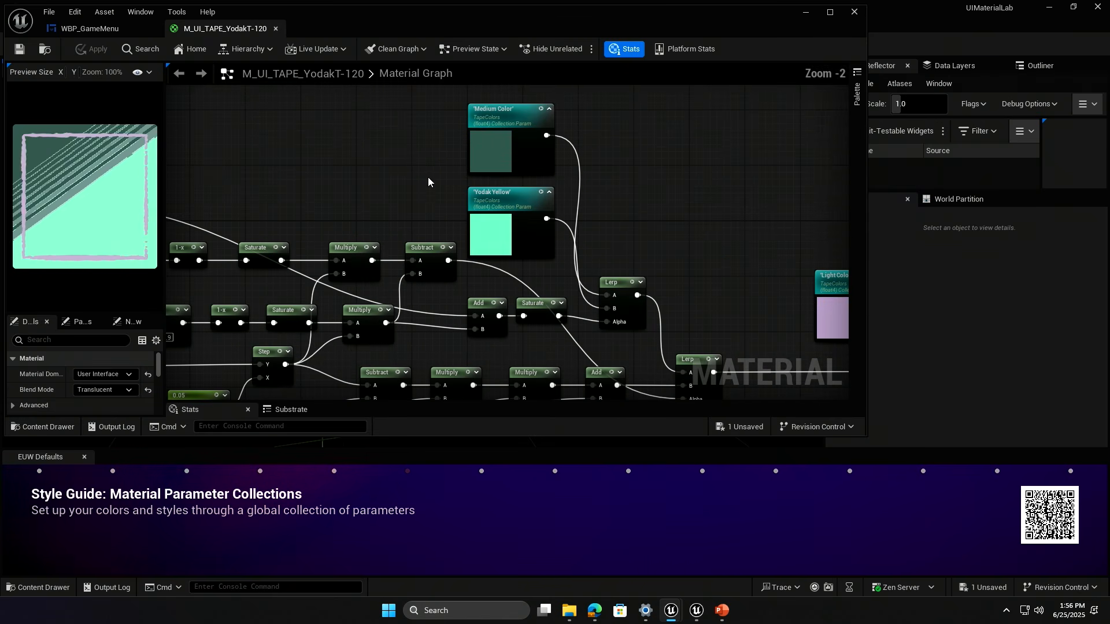
# Add a Collection Parameter node to the material graph and place it beside the Medium Color node.
pyautogui.click(488, 151)
pyautogui.rightClick(581, 145)
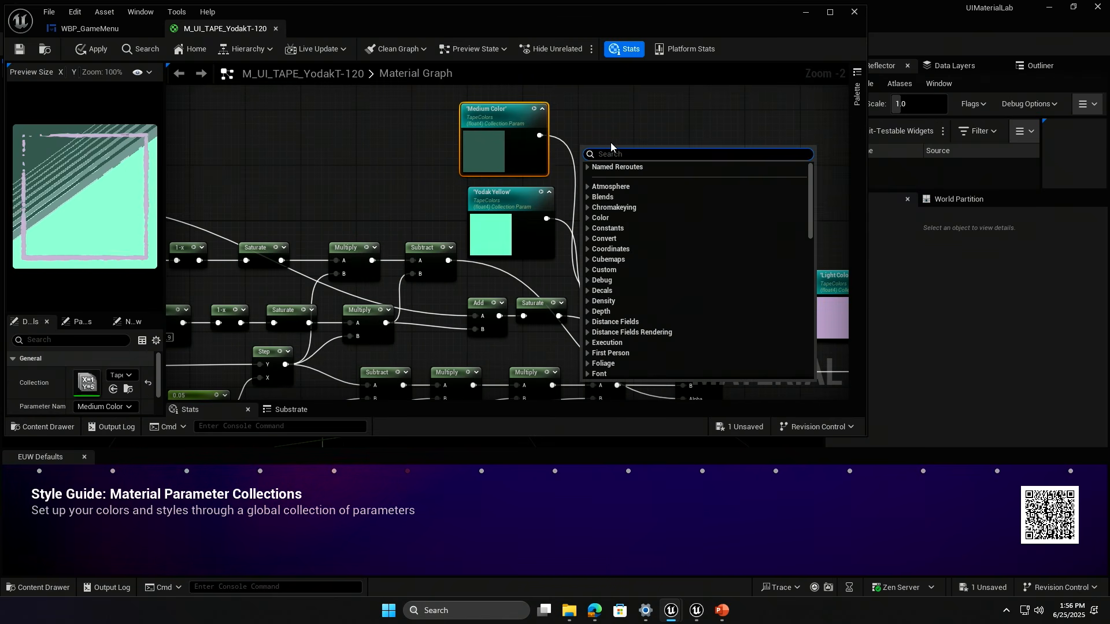
pyautogui.write('coll')
pyautogui.press('Return')
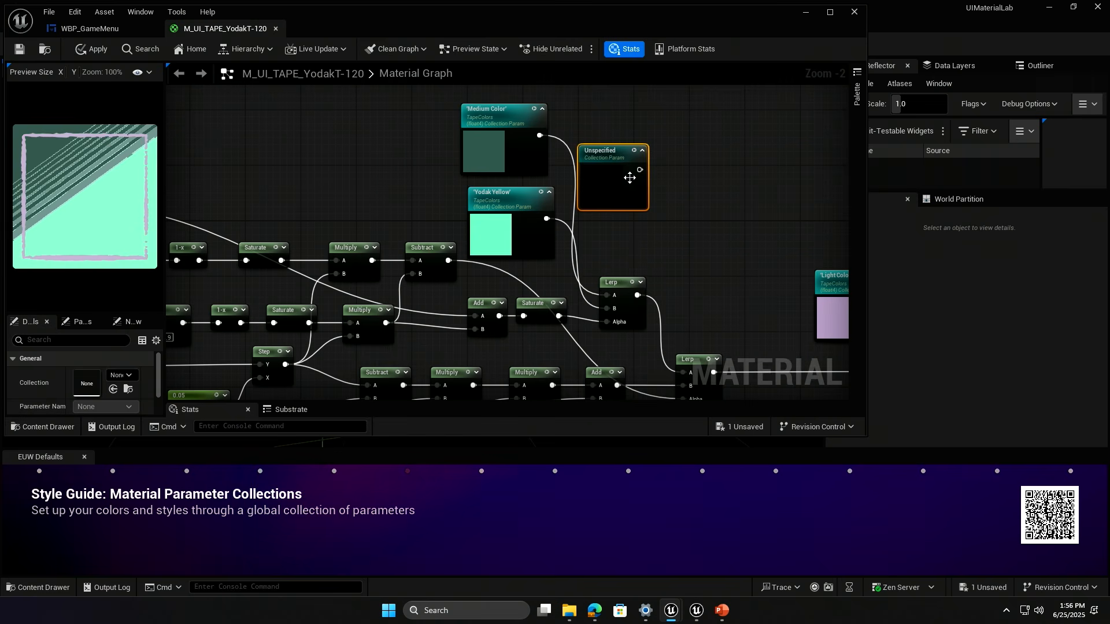
pyautogui.moveTo(630, 179); pyautogui.dragTo(668, 137)
# Assign the TapeColors collection to the new node and choose Stickers as its parameter.
pyautogui.click(118, 376)
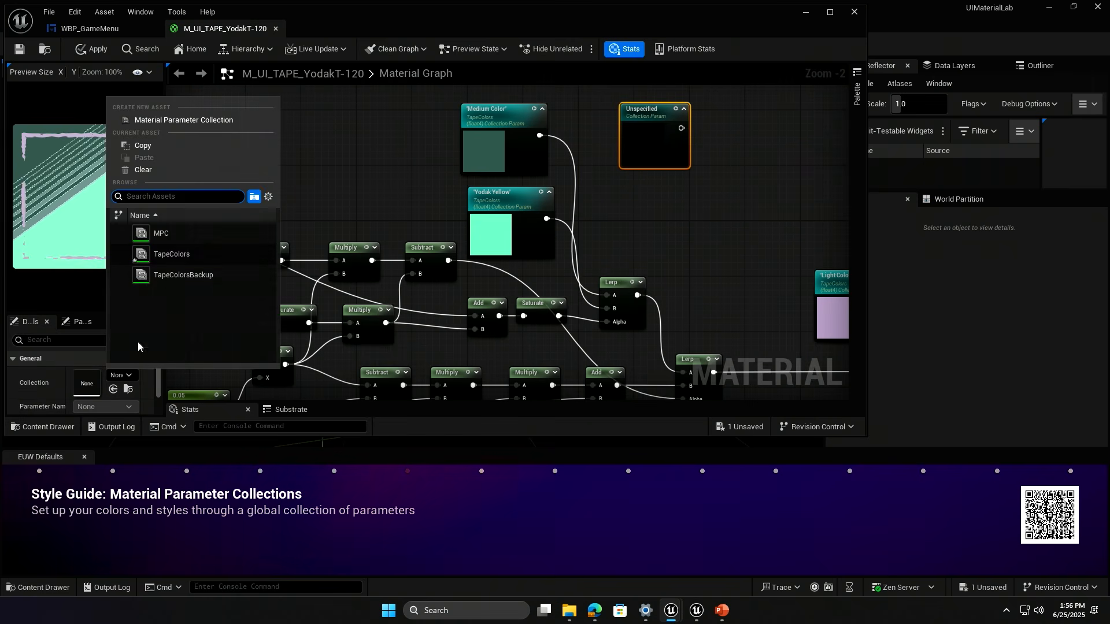
pyautogui.click(167, 253)
pyautogui.click(105, 376)
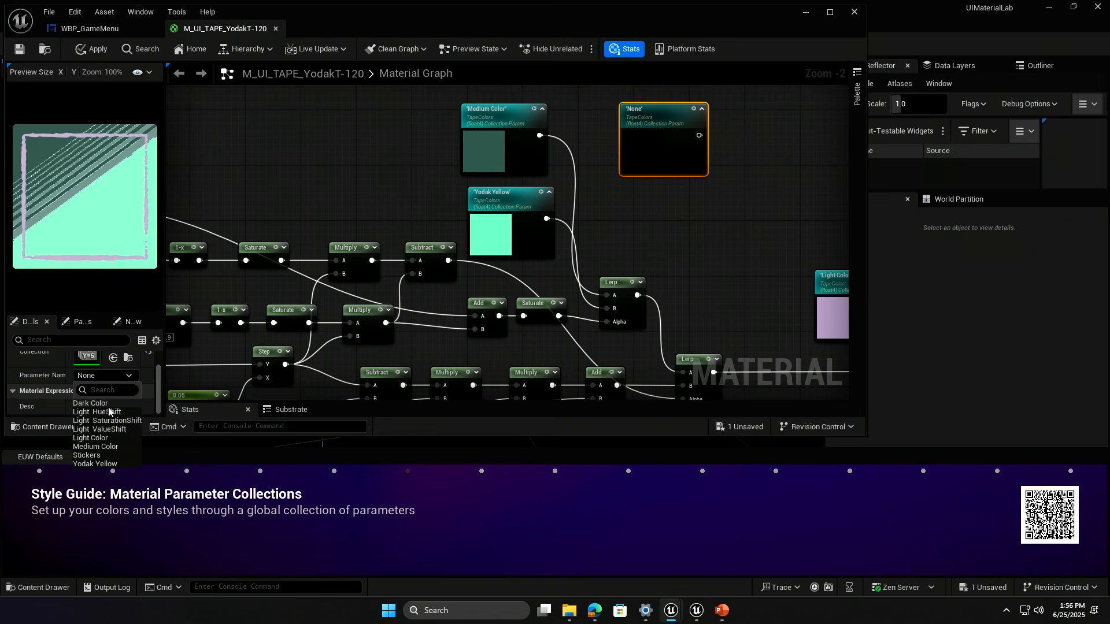
pyautogui.click(87, 455)
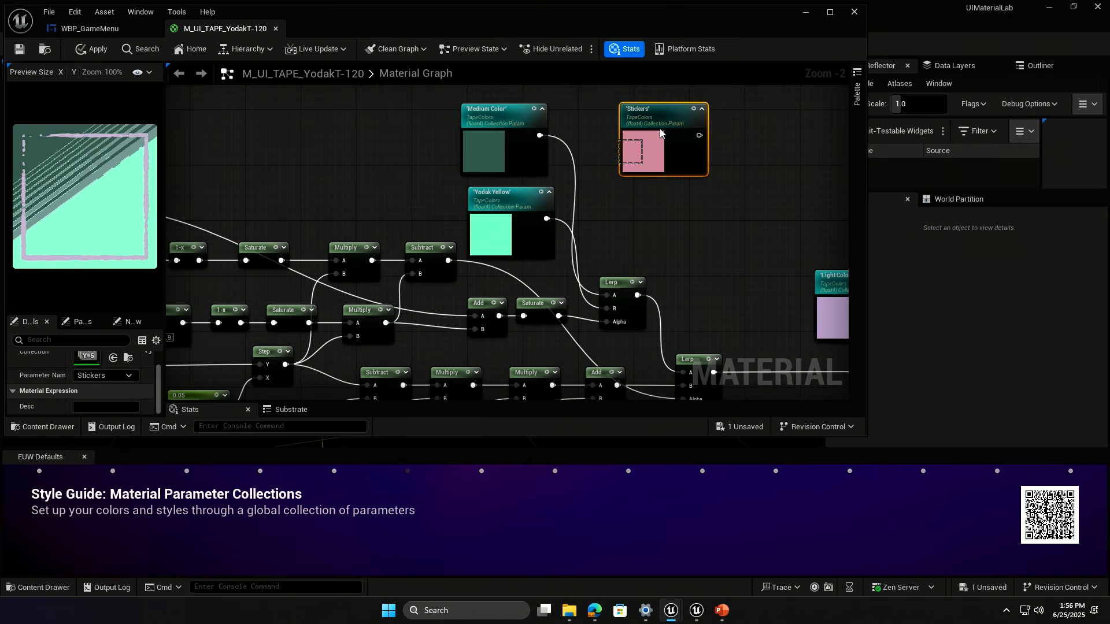
# Go back to the WBP_GameMenu designer and show the striped area of the New Game jacket up close.
pyautogui.scroll(-1, 629, 165)
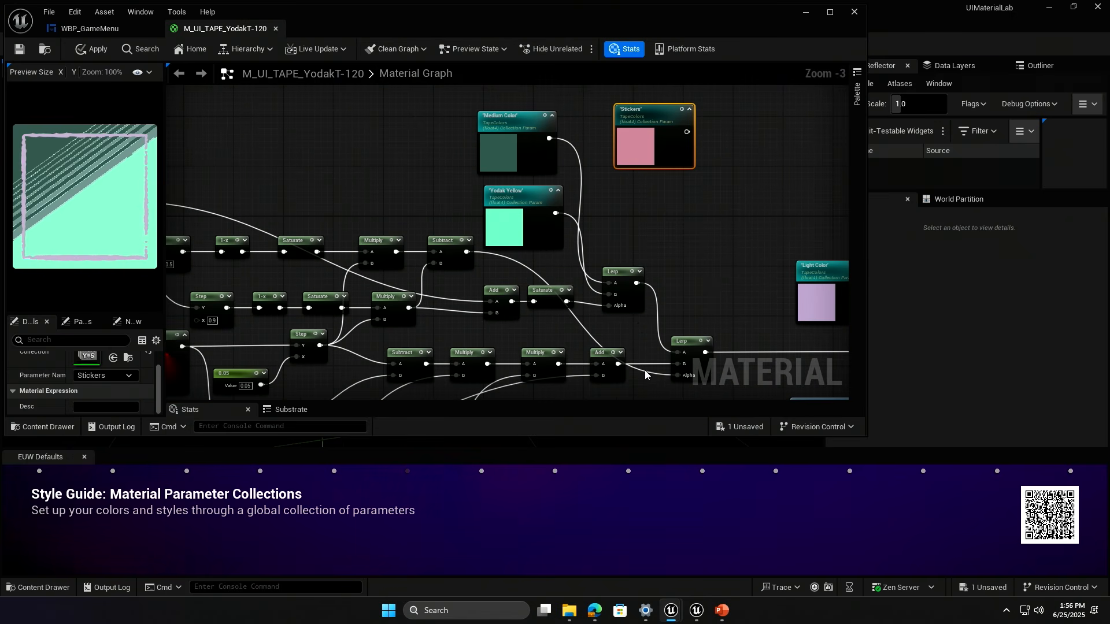
pyautogui.moveTo(664, 322); pyautogui.dragTo(769, 137, button='right')
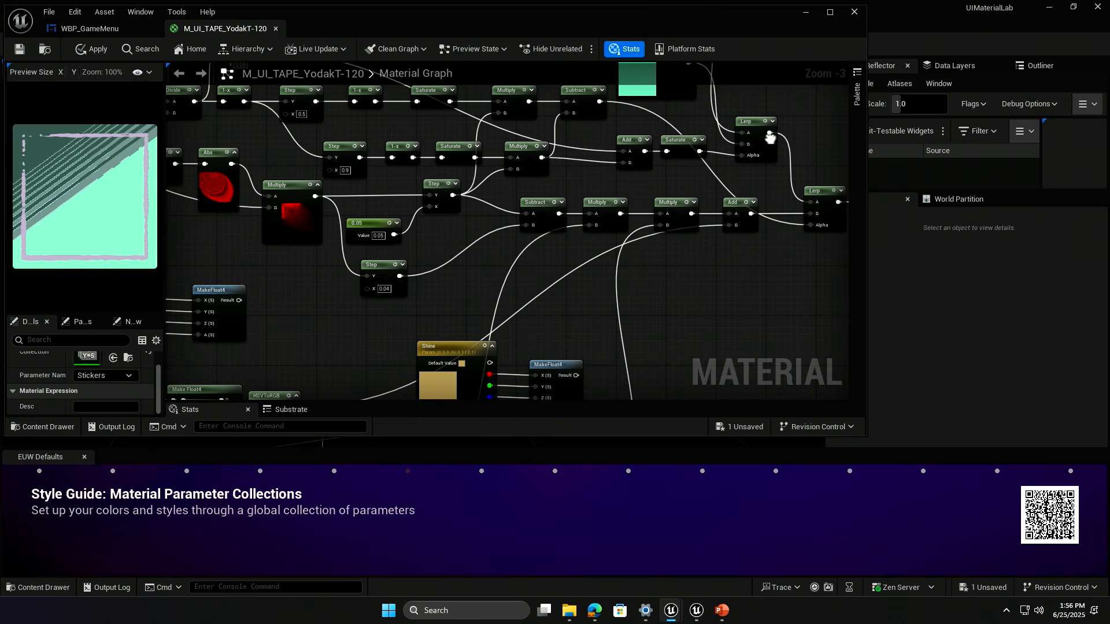
pyautogui.click(90, 29)
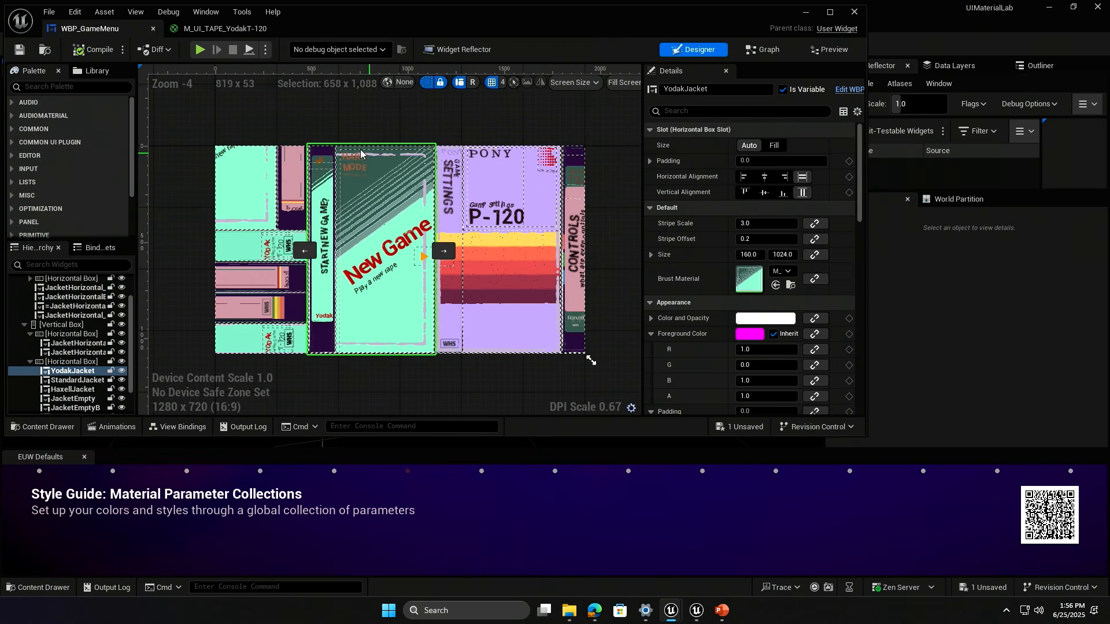
pyautogui.scroll(2, 380, 220)
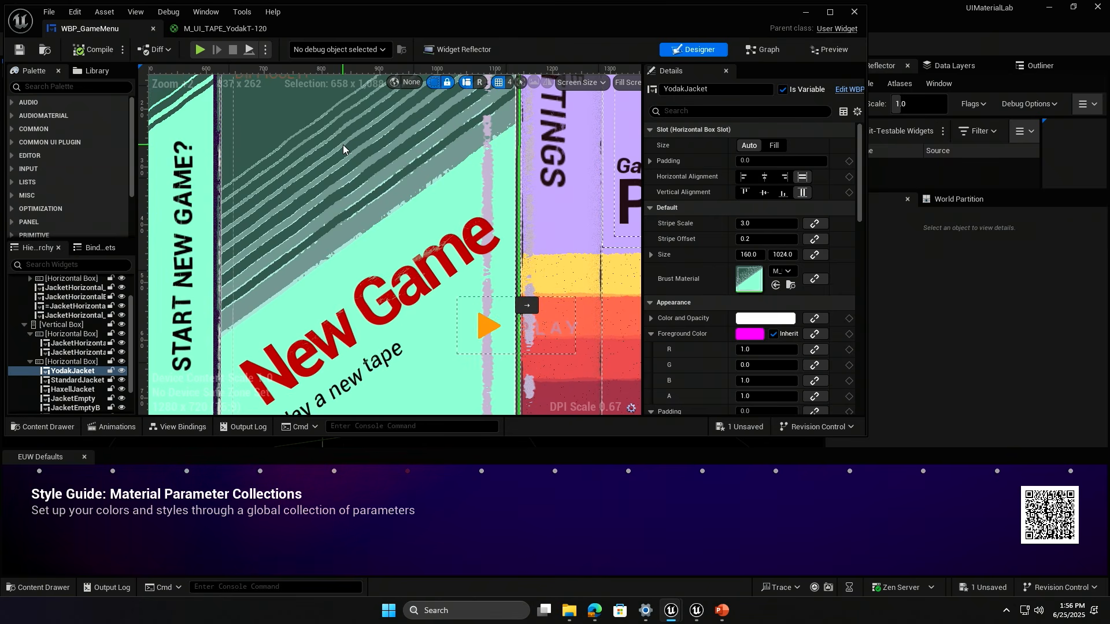
# Return to the M_UI_TAPE_YodakT-120 graph and select the Yodak Yellow node that feeds RGBToHSV.
pyautogui.click(251, 27)
pyautogui.moveTo(471, 309); pyautogui.dragTo(864, 123, button='right')
pyautogui.moveTo(305, 283); pyautogui.dragTo(446, 305, button='right')
pyautogui.moveTo(307, 182); pyautogui.dragTo(369, 218)
pyautogui.click(264, 218)
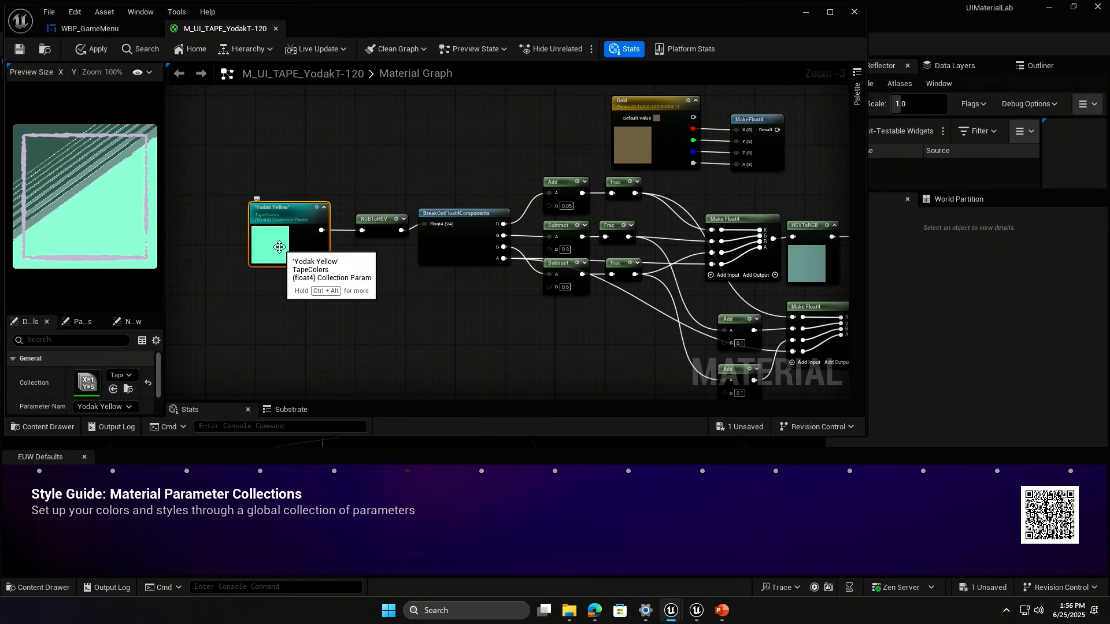
# Examine the color-shifting chain from the RGBToHSV node through the component offsets to the HSVToRGB nodes.
pyautogui.click(370, 230)
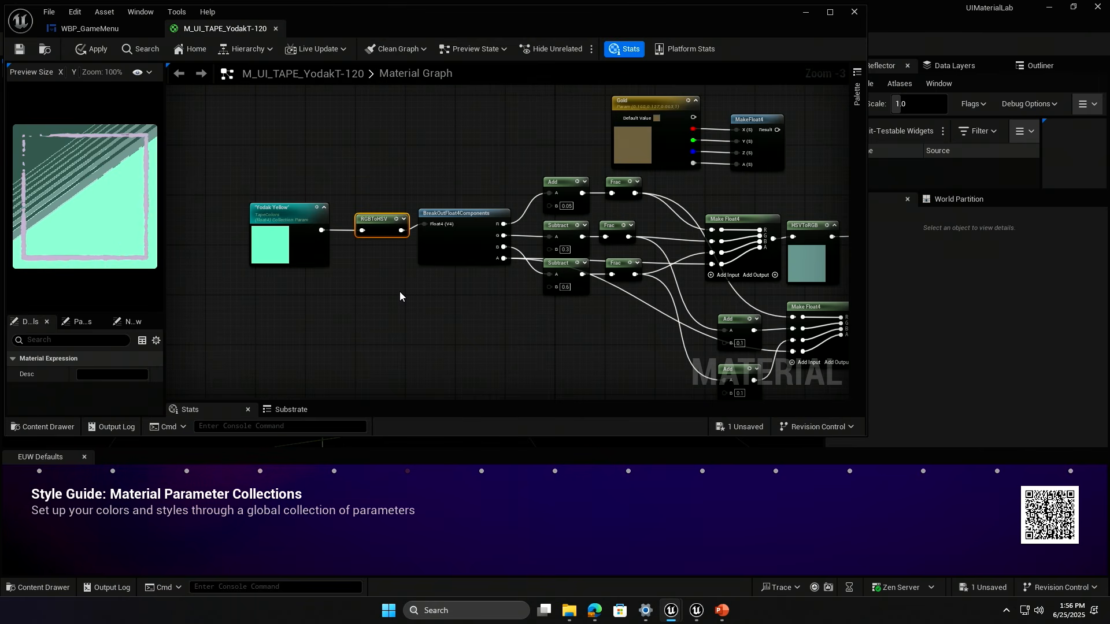
pyautogui.click(308, 221)
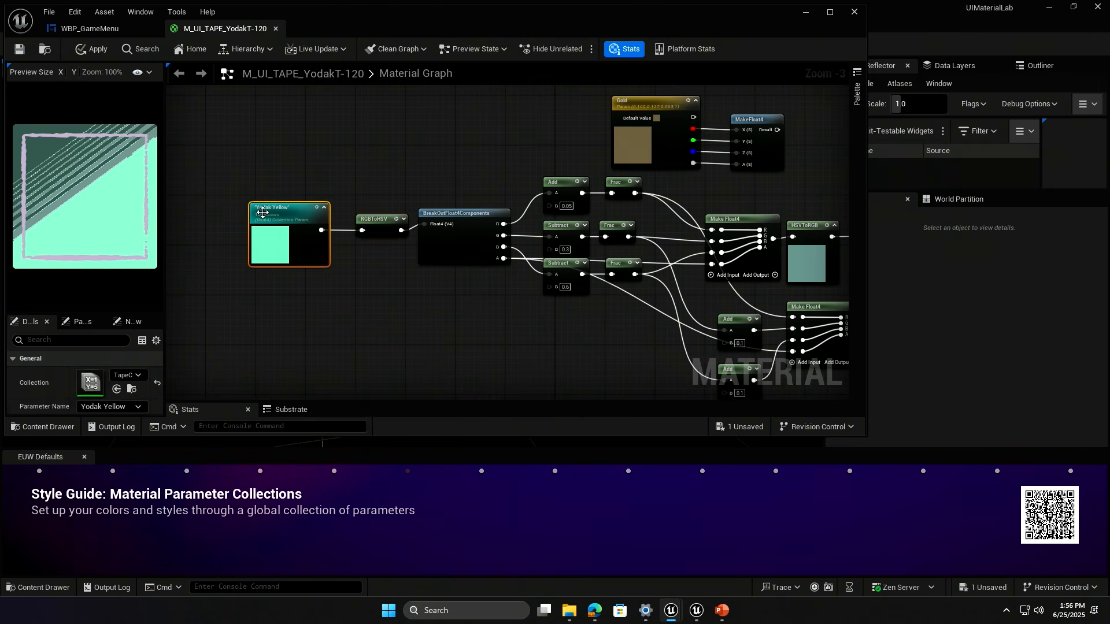
pyautogui.moveTo(819, 260); pyautogui.dragTo(822, 263)
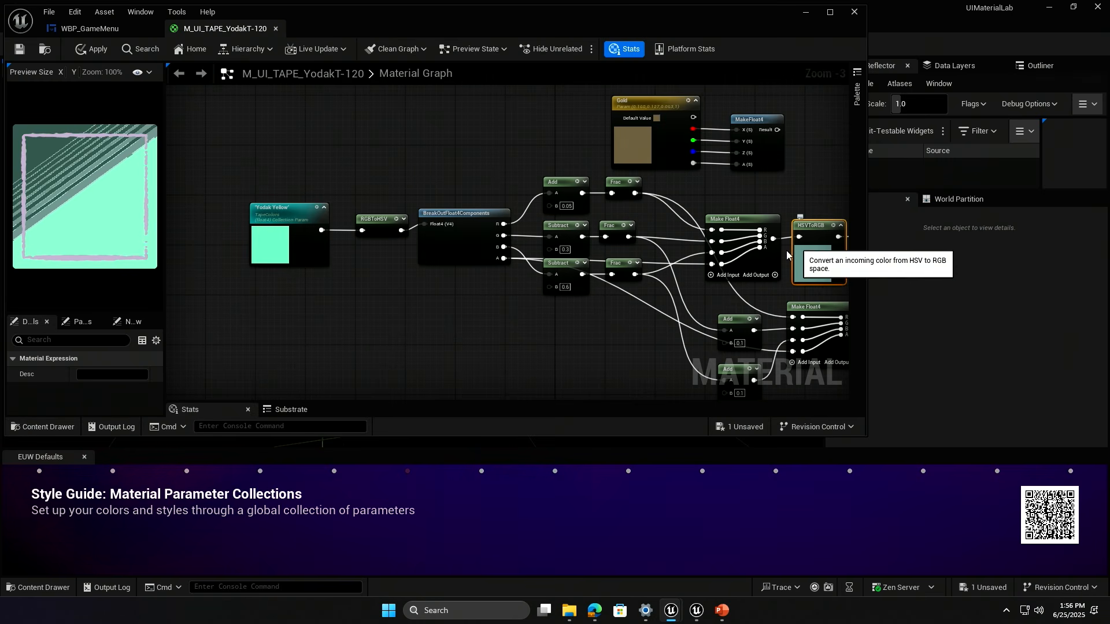
pyautogui.moveTo(679, 330); pyautogui.dragTo(403, 308, button='right')
pyautogui.scroll(-1, 601, 259)
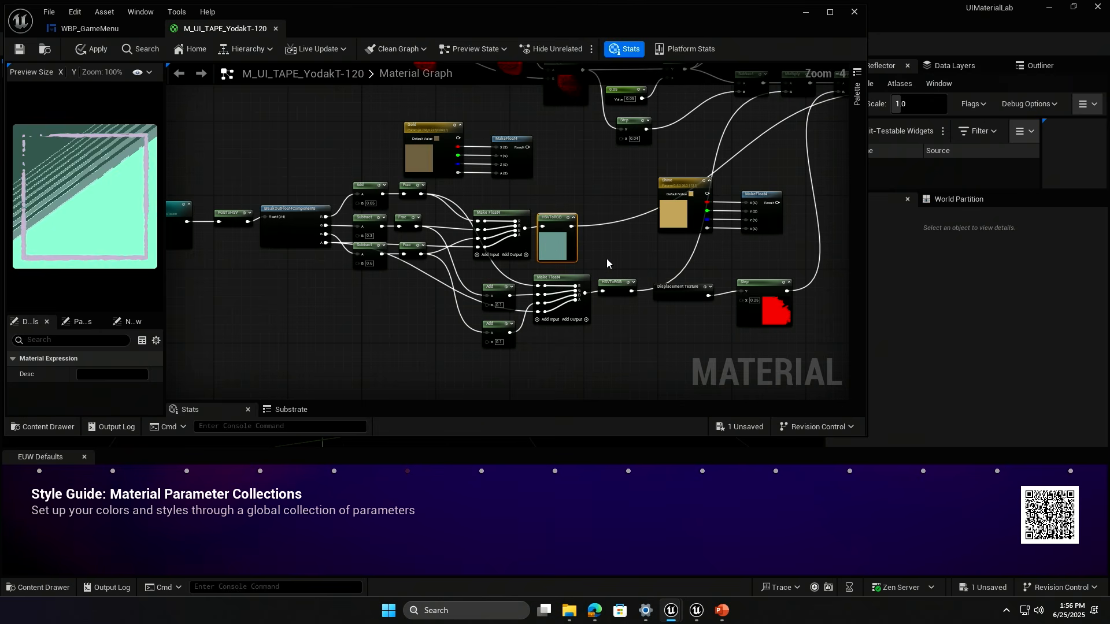
# Open the TapeColors parameter collection in its own floating window beside the material graph and enlarge it downward.
pyautogui.scroll(1, 607, 258)
pyautogui.moveTo(627, 258); pyautogui.dragTo(551, 258, button='right')
pyautogui.moveTo(471, 153); pyautogui.dragTo(478, 271, button='right')
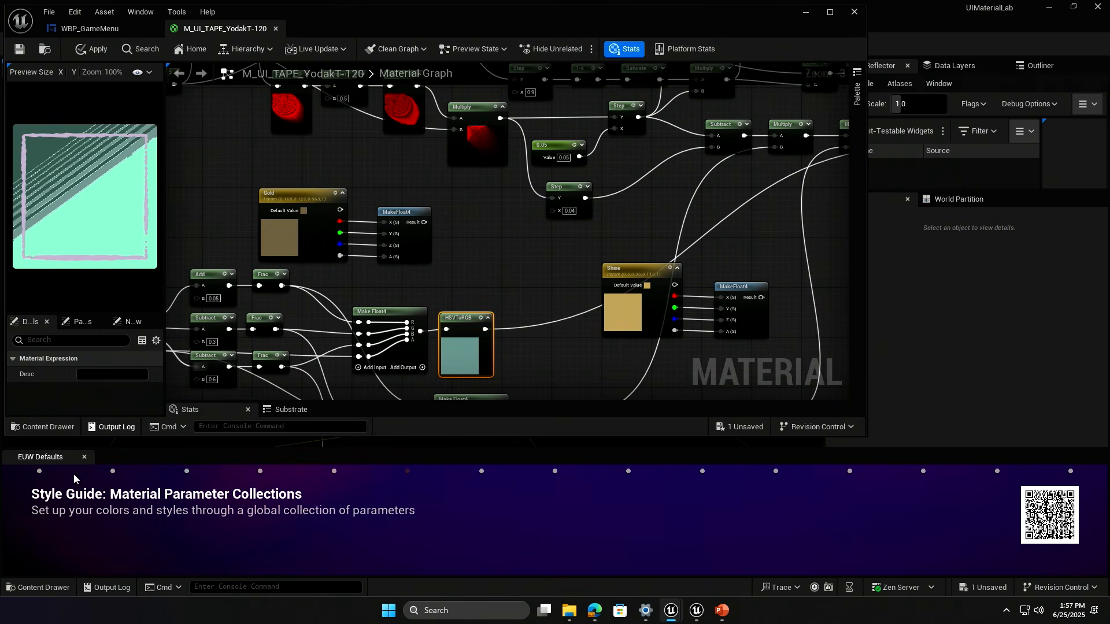
pyautogui.click(43, 426)
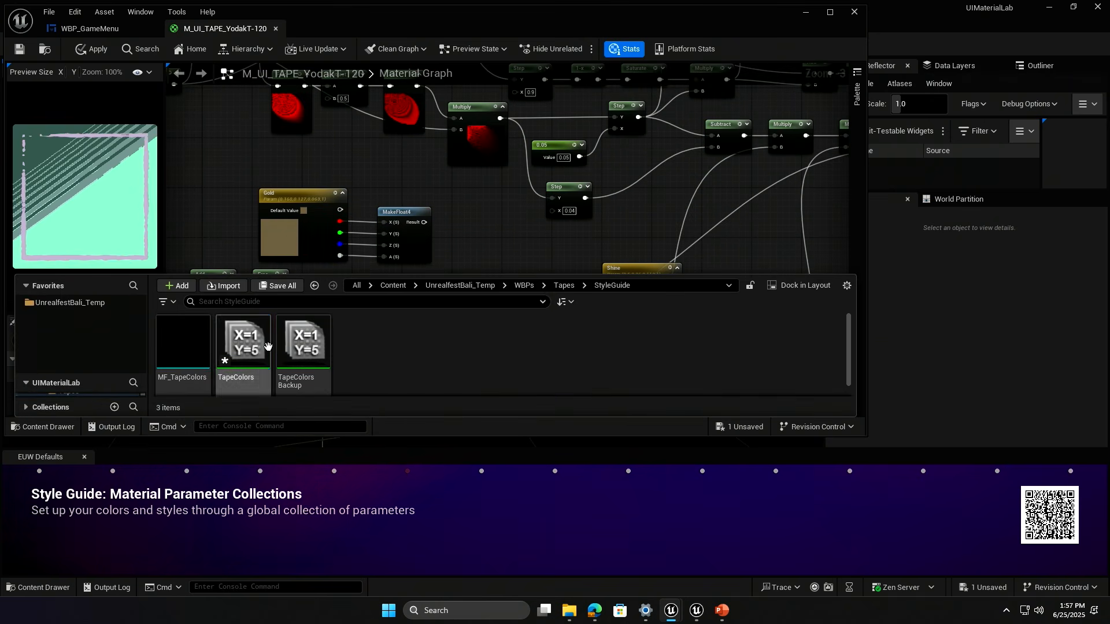
pyautogui.doubleClick(267, 346)
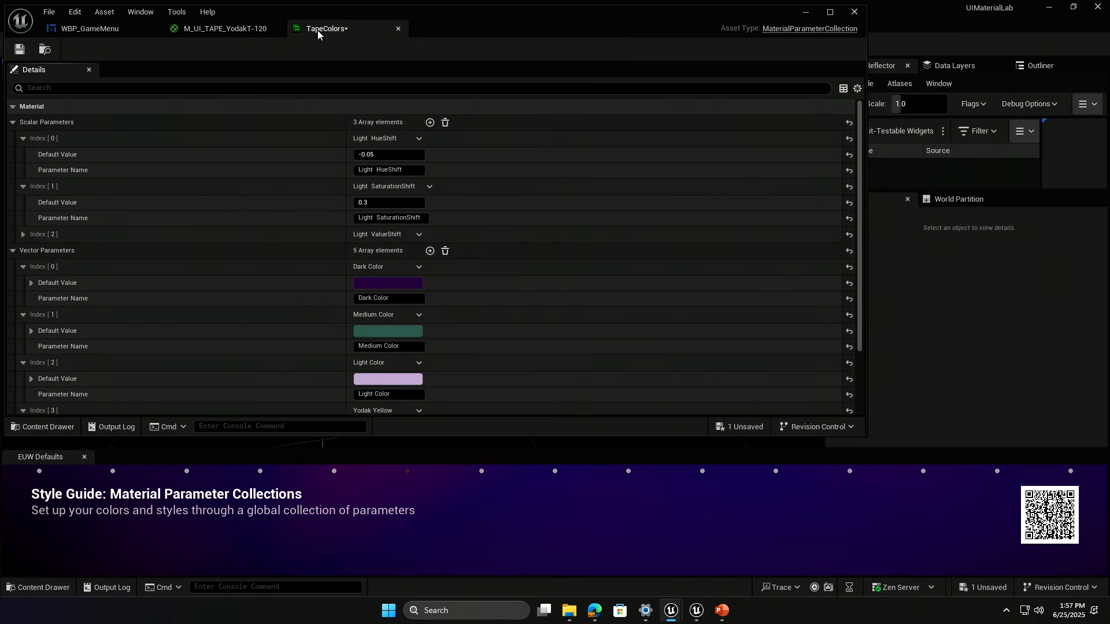
pyautogui.moveTo(318, 34); pyautogui.dragTo(570, 122)
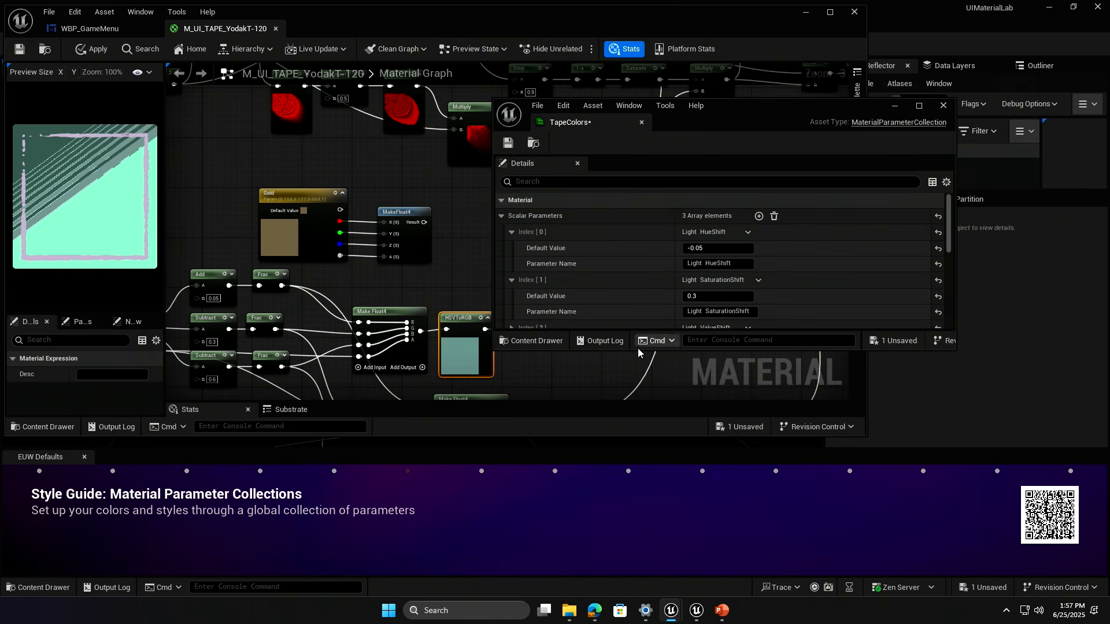
pyautogui.moveTo(638, 350); pyautogui.dragTo(652, 551)
# Change the Yodak Yellow vector parameter's default color to light green, hex A4F3BCFF, and close the TapeColors collection.
pyautogui.scroll(-1, 700, 428)
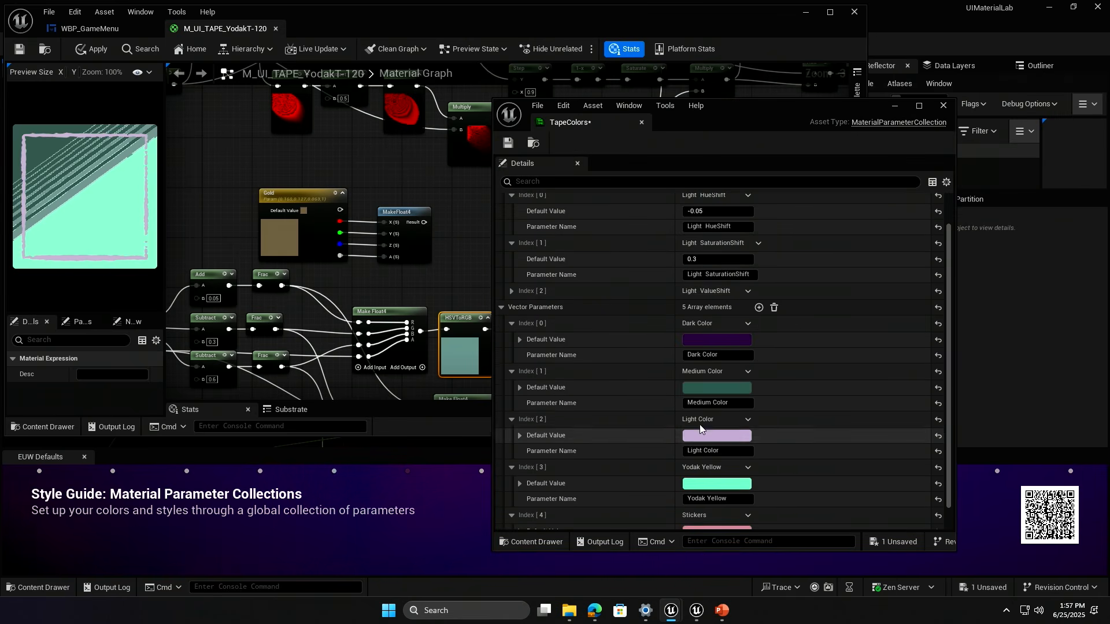
pyautogui.click(717, 484)
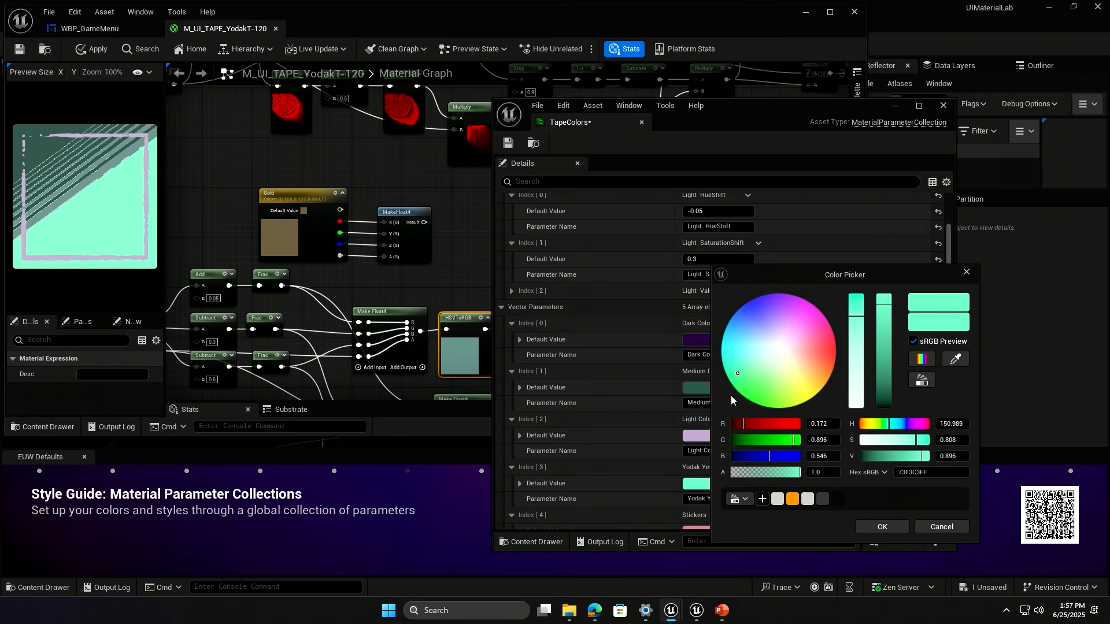
pyautogui.moveTo(765, 352); pyautogui.dragTo(787, 347)
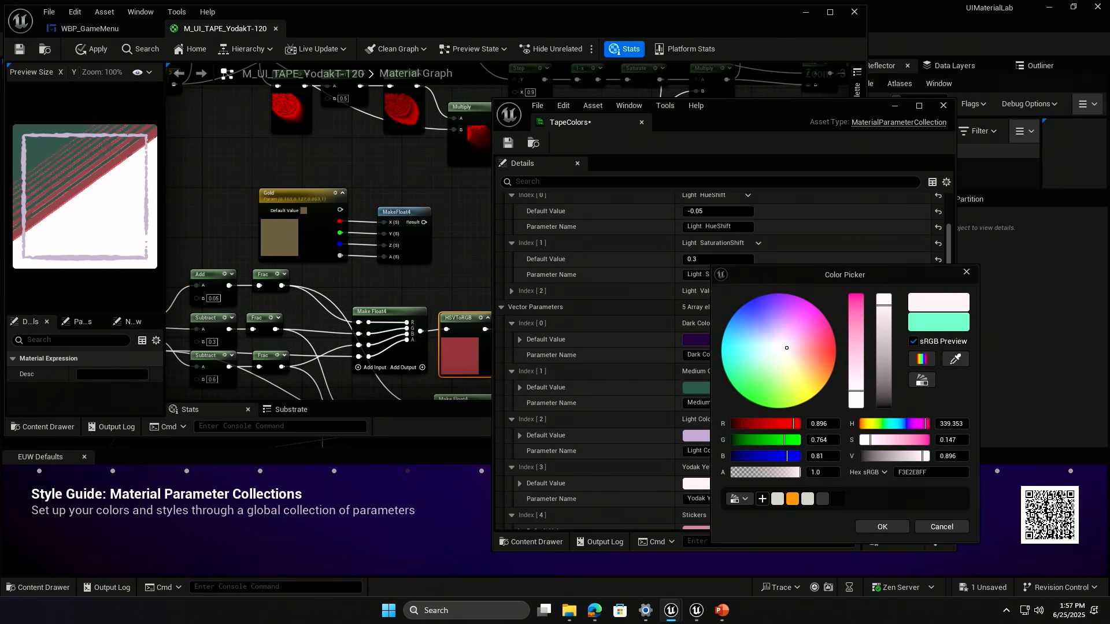
pyautogui.moveTo(786, 348); pyautogui.dragTo(758, 374)
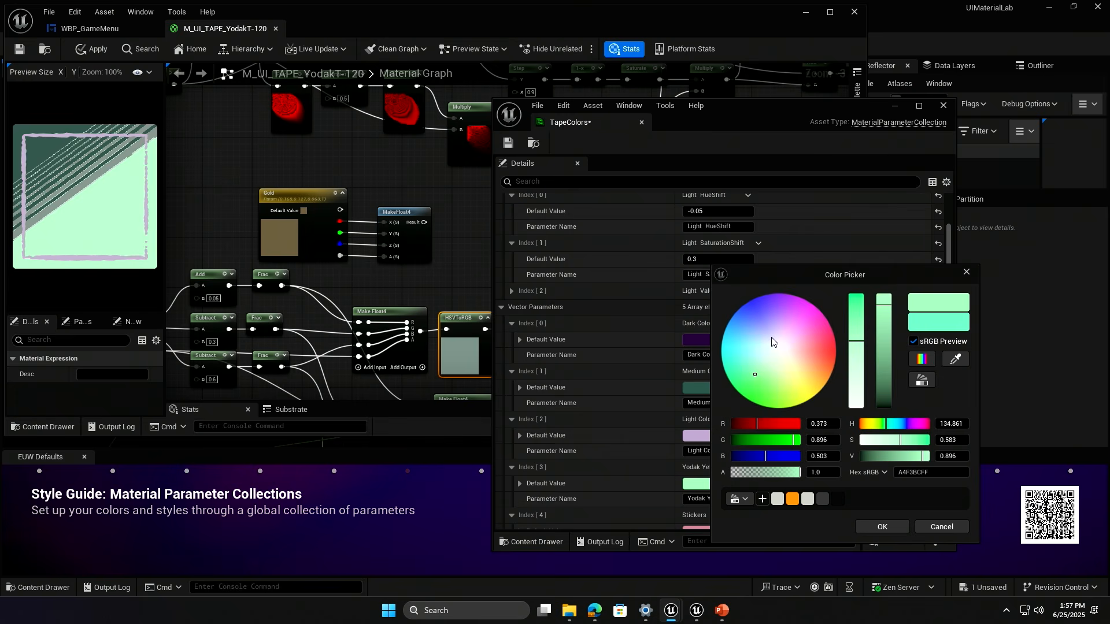
pyautogui.click(907, 527)
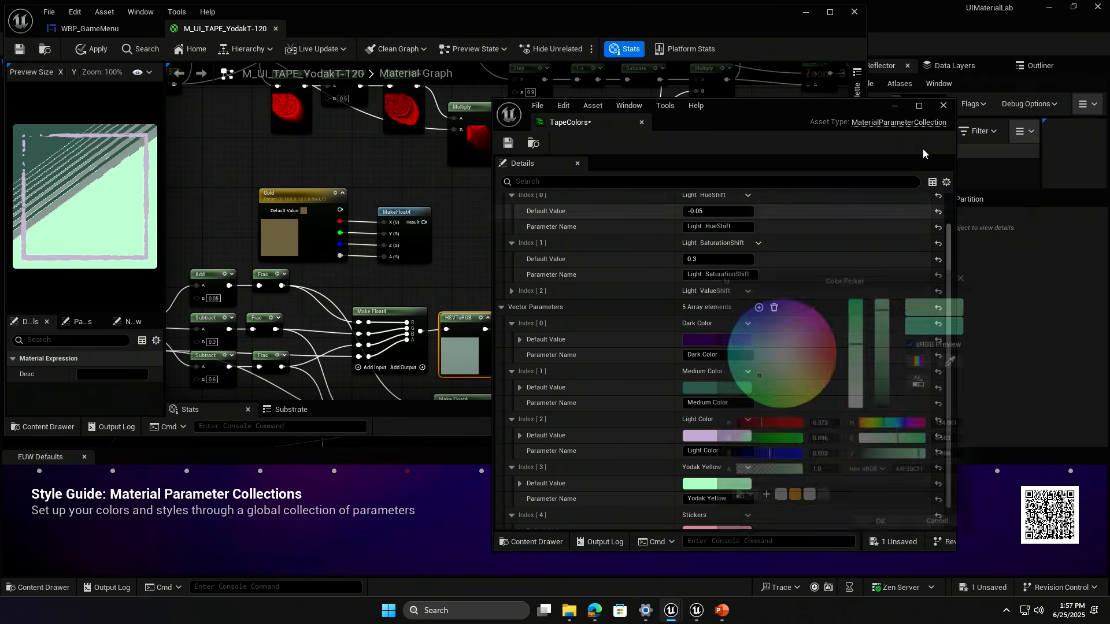
pyautogui.click(943, 105)
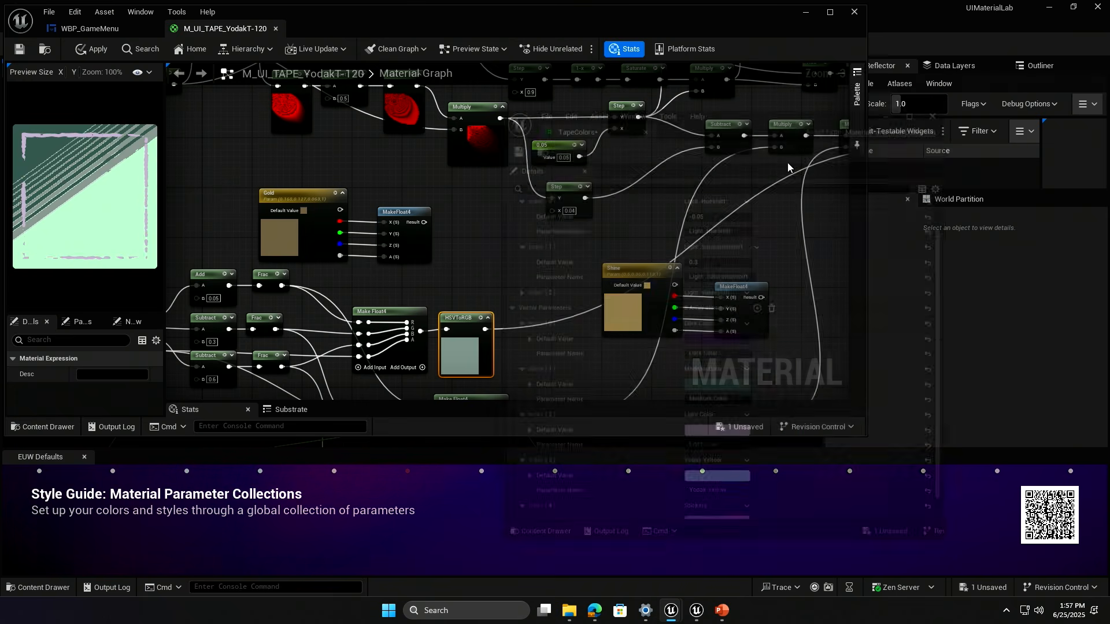
# Browse to the UnrealfestBali_Temp/WBPs/Tapes folder and open the WBP_Tape_JacketEmptyB widget blueprint.
pyautogui.click(44, 427)
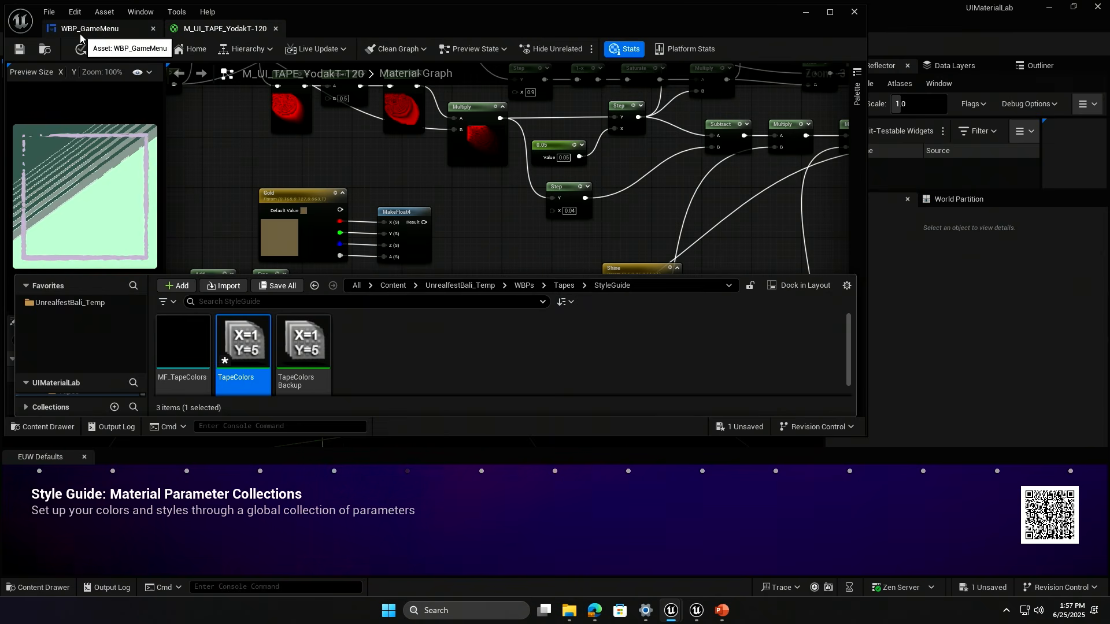
pyautogui.click(478, 286)
pyautogui.moveTo(478, 276); pyautogui.dragTo(478, 184)
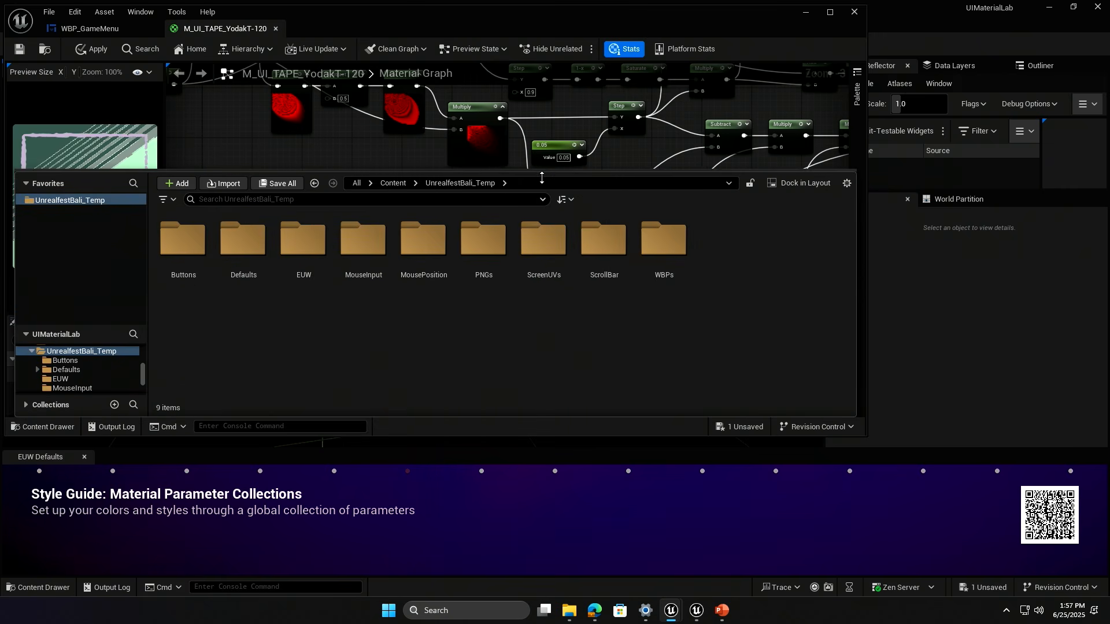
pyautogui.doubleClick(662, 258)
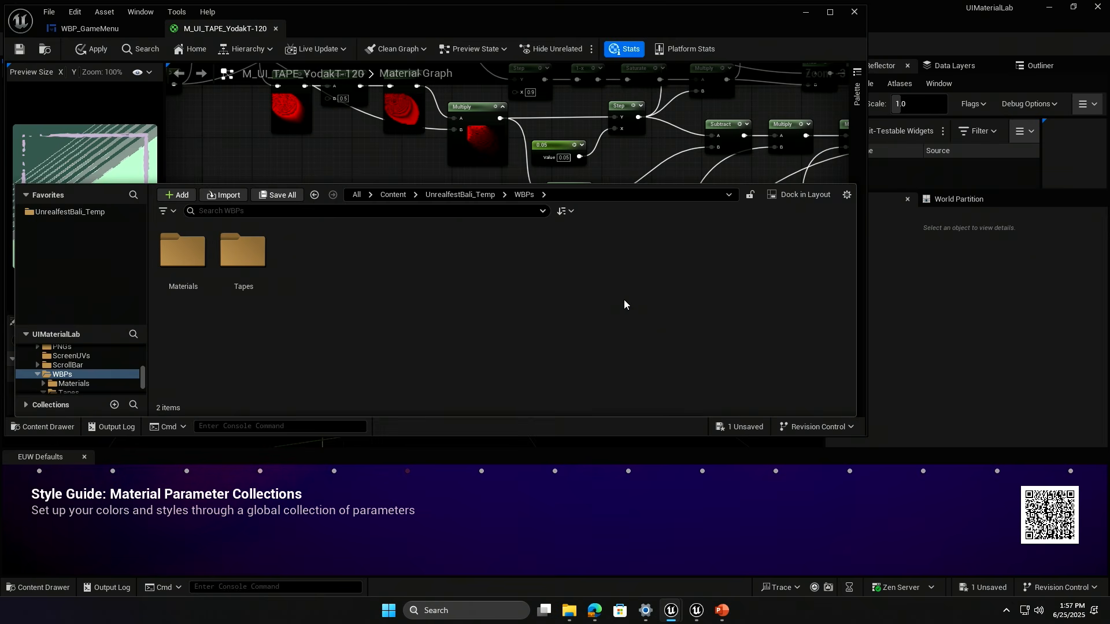
pyautogui.doubleClick(263, 249)
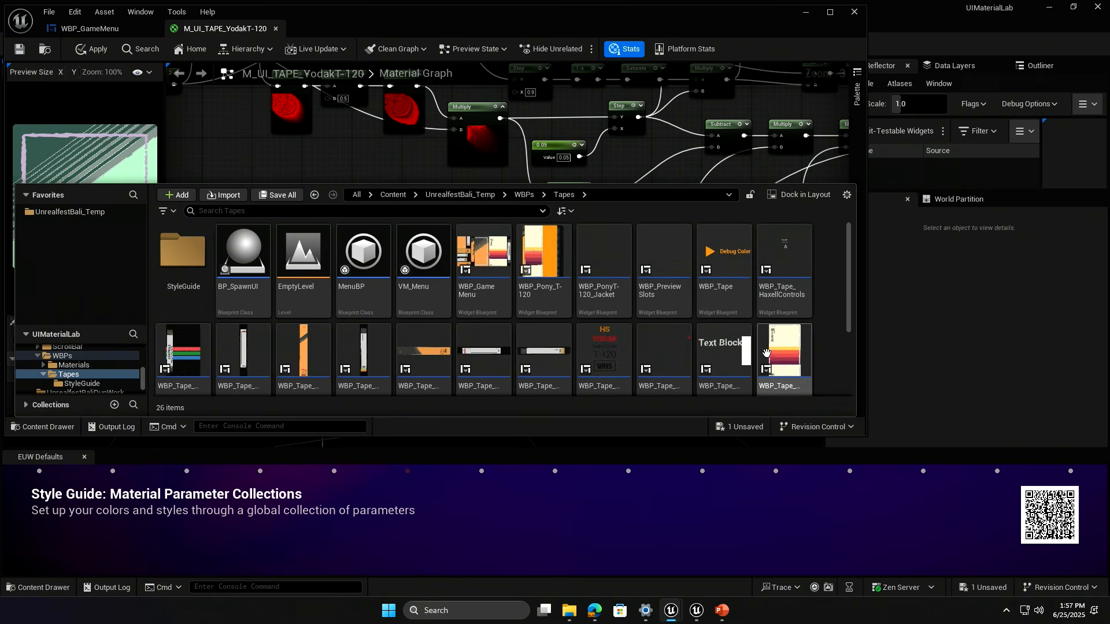
pyautogui.scroll(-1, 589, 254)
pyautogui.doubleClick(292, 324)
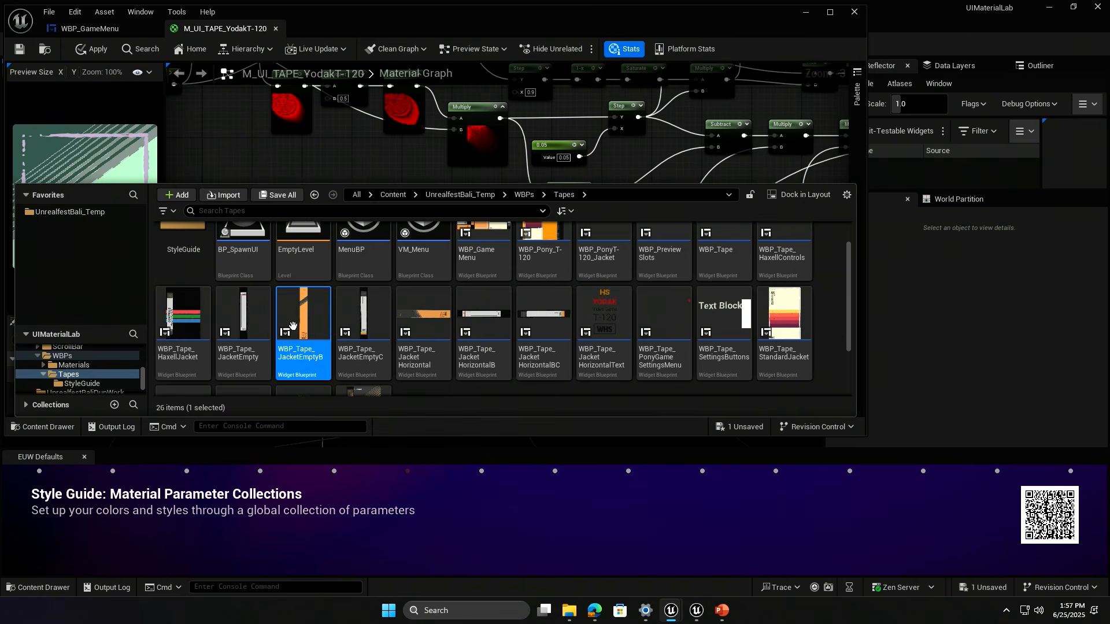
# Select the widget's Hovered animation and preview its effect on the tape stripes in the designer.
pyautogui.scroll(-5, 456, 324)
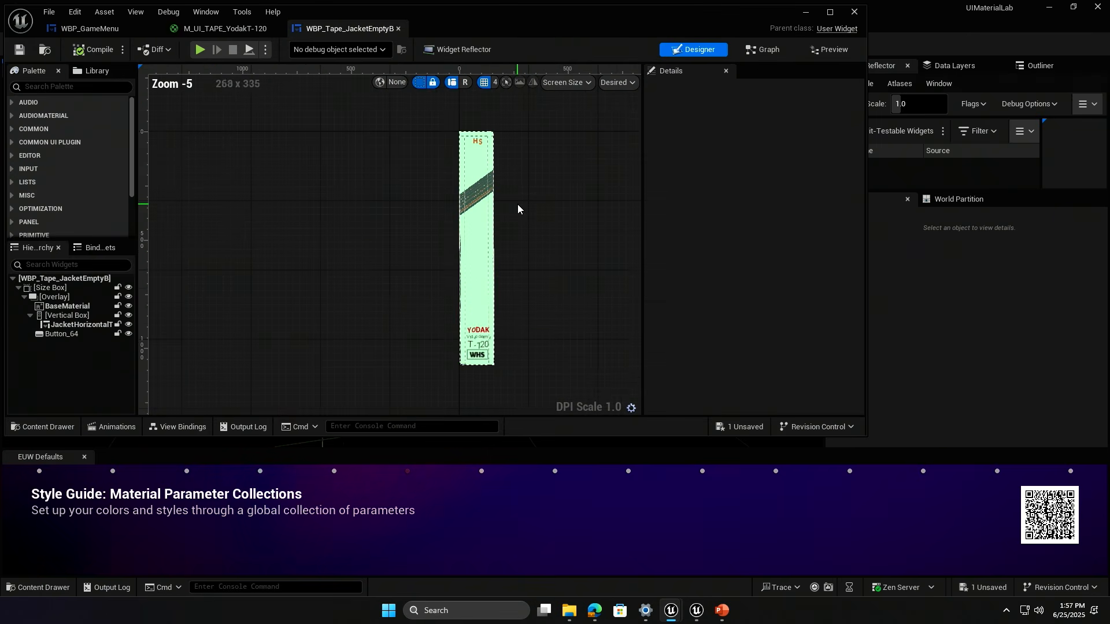
pyautogui.click(118, 428)
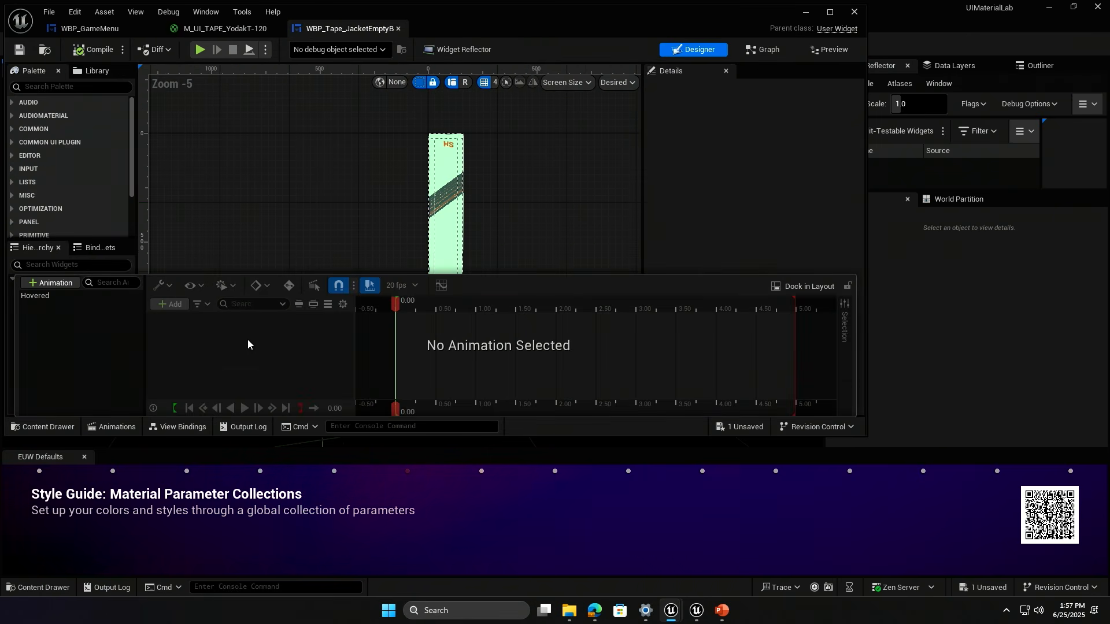
pyautogui.click(80, 297)
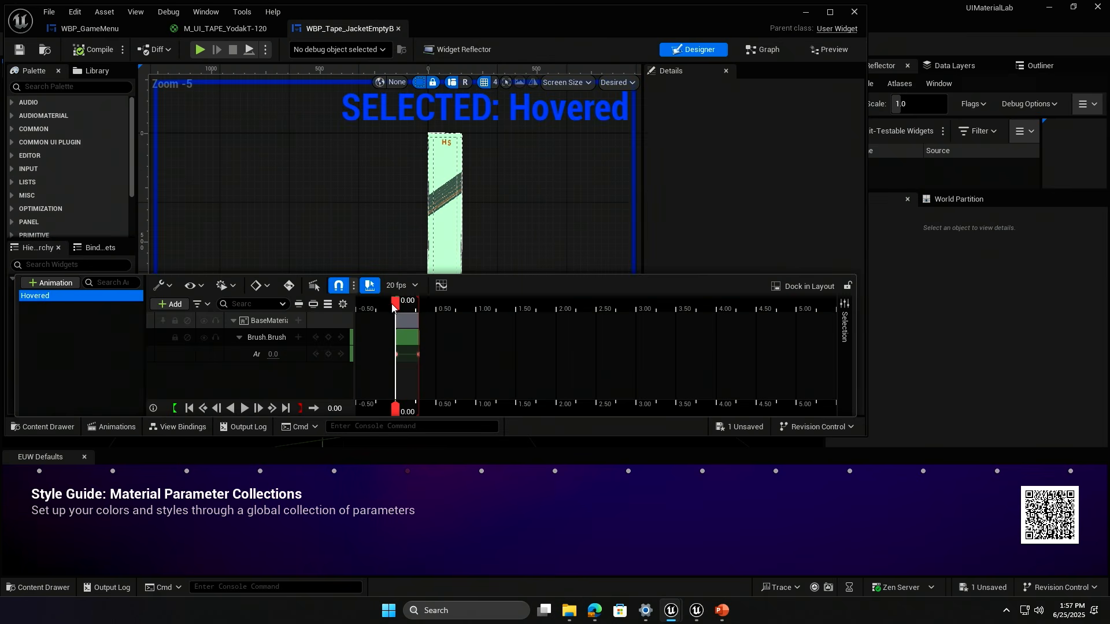
pyautogui.scroll(5, 456, 150)
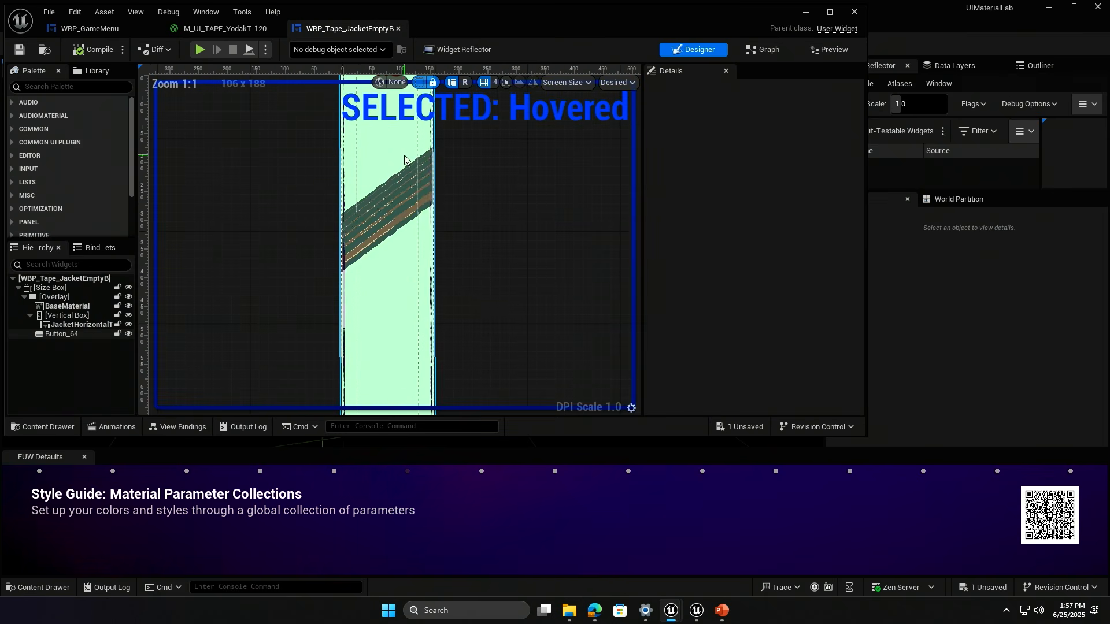
pyautogui.click(116, 428)
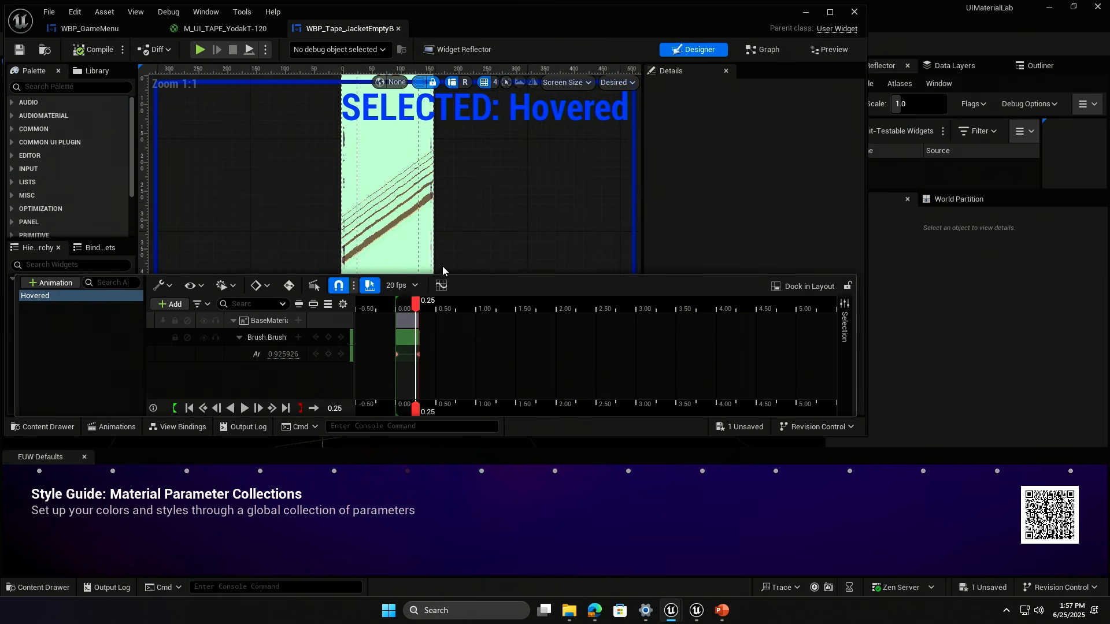
pyautogui.click(443, 266)
# Open the BaseMaterial image's brush material and follow its parents up to the M_UI_TAPE_YodakT-120_Vertical2 material.
pyautogui.click(67, 306)
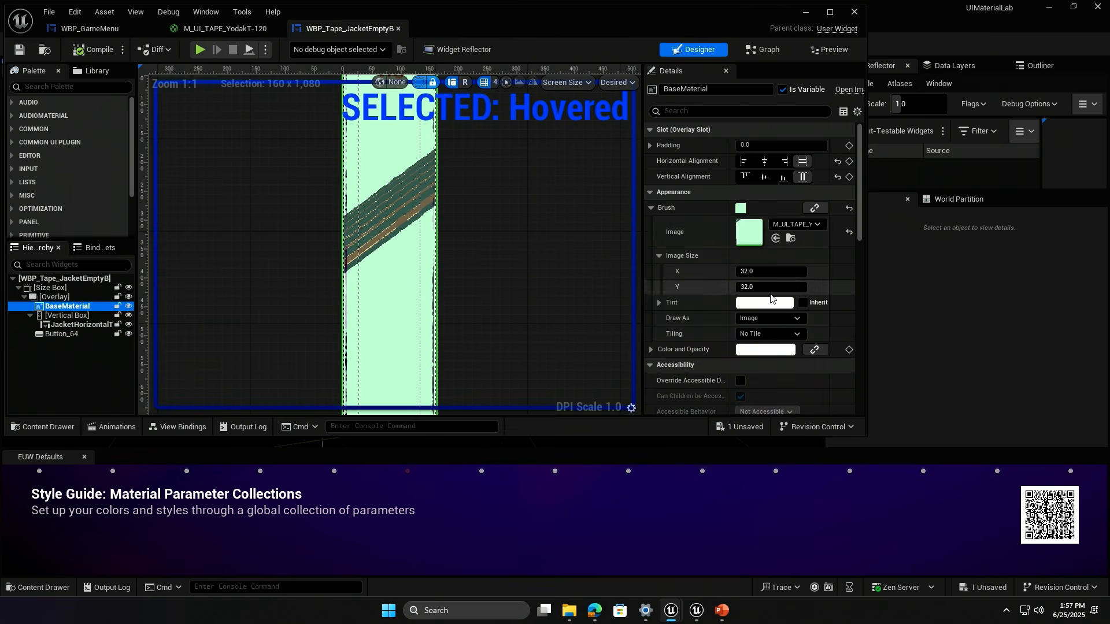
pyautogui.doubleClick(750, 232)
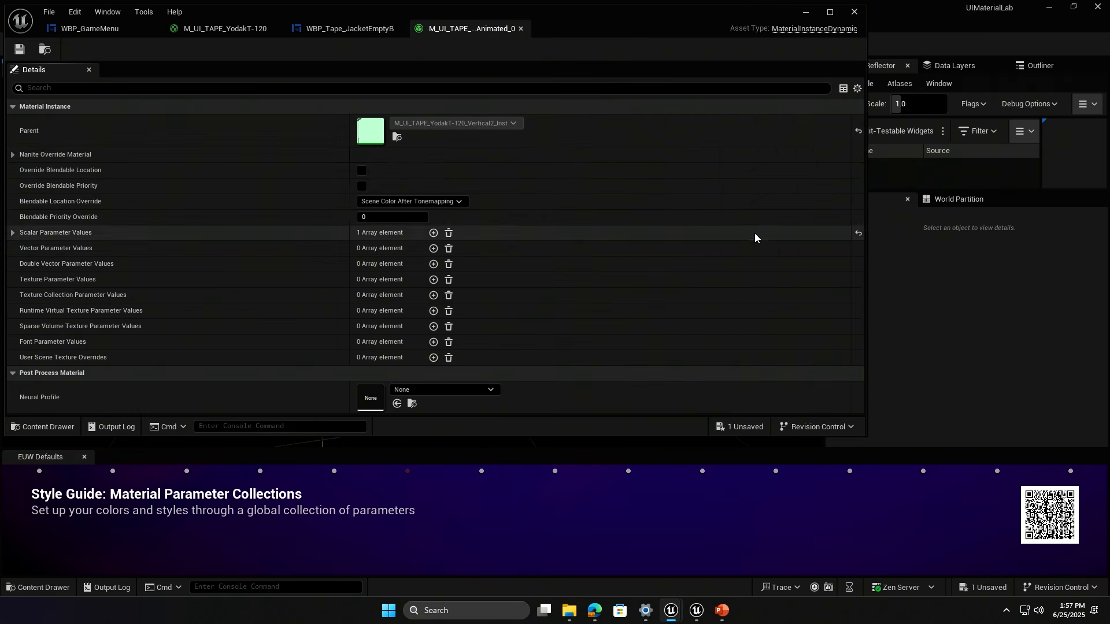
pyautogui.doubleClick(369, 142)
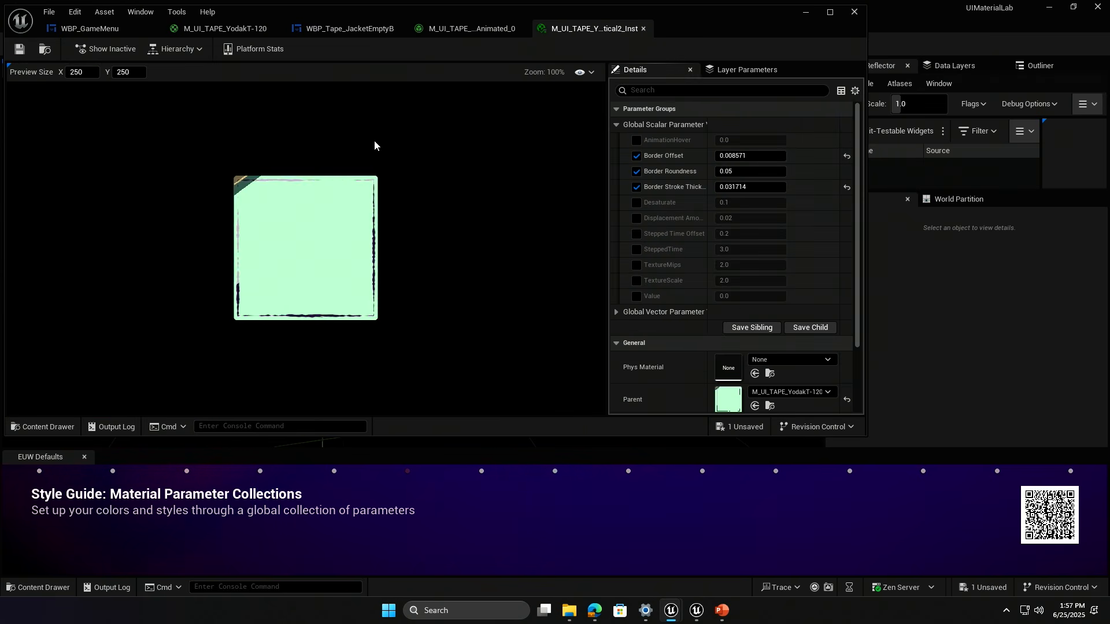
pyautogui.doubleClick(729, 399)
# Locate and select the AnimationHover parameter feeding the Lerp of Medium Color and Yodak Yellow.
pyautogui.scroll(-3, 604, 258)
pyautogui.moveTo(261, 234); pyautogui.dragTo(365, 262, button='right')
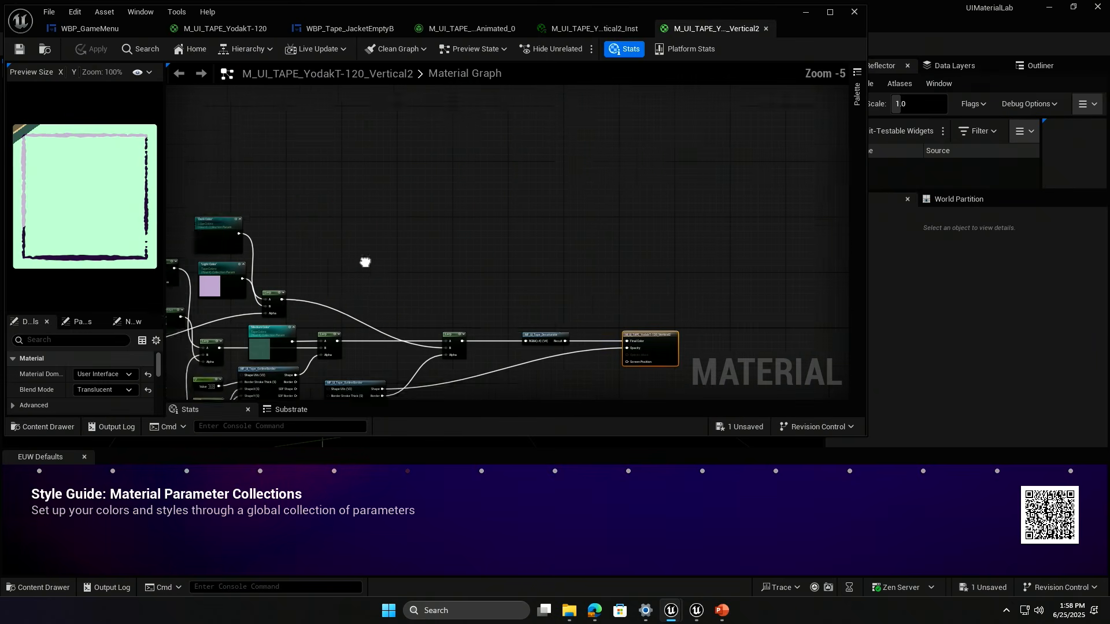
pyautogui.scroll(3, 543, 274)
pyautogui.click(294, 315)
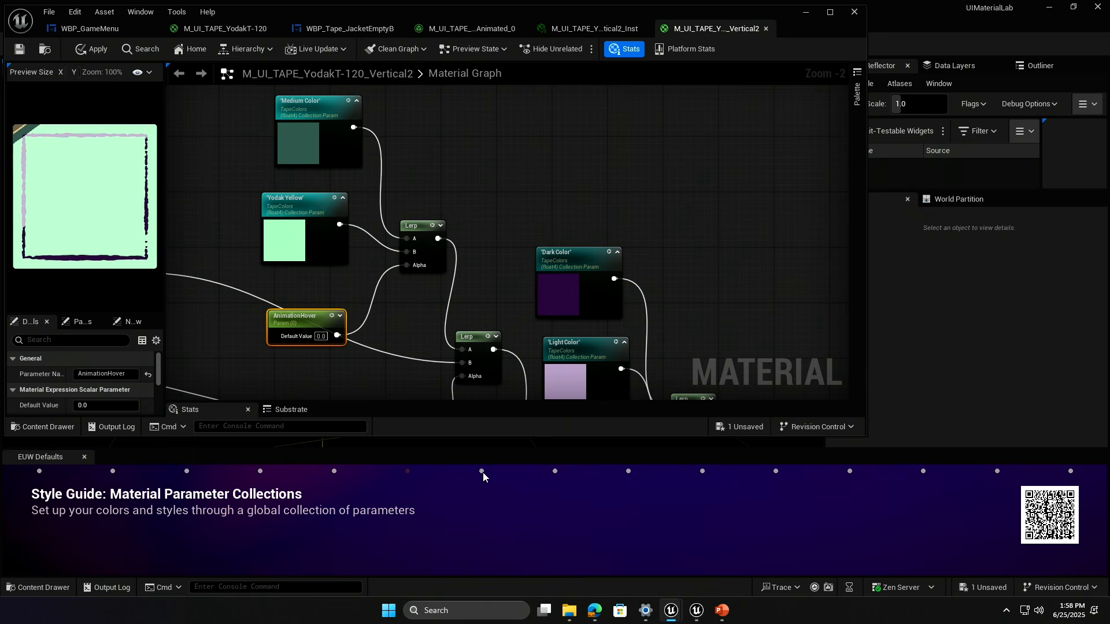
# Browse to the WBPs/Materials folder and open the M_UI_TAPE_Play material.
pyautogui.click(43, 427)
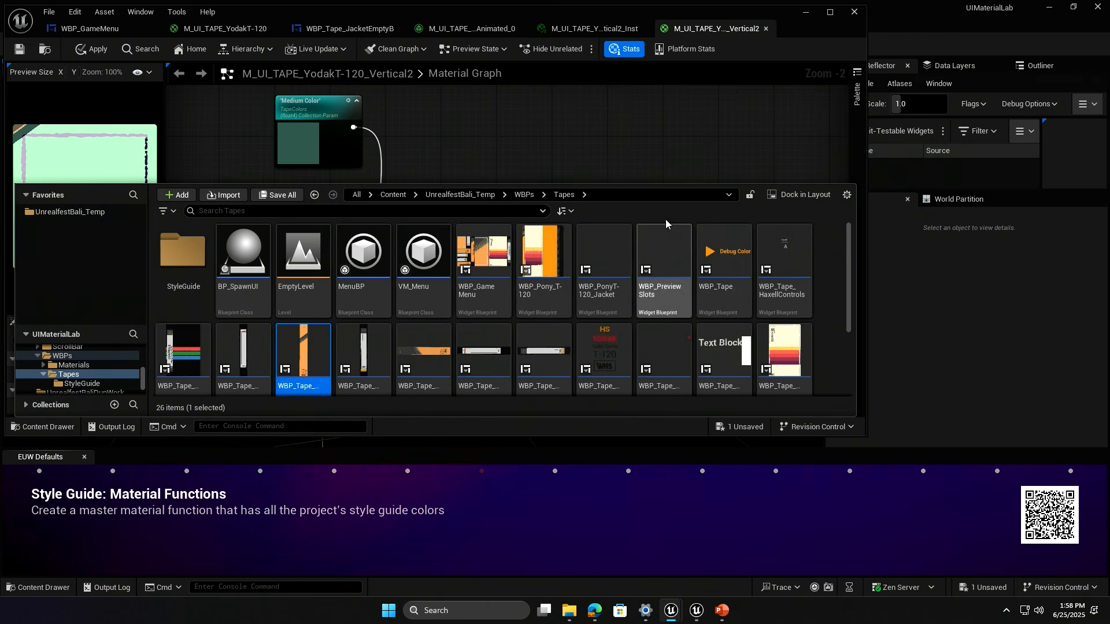
pyautogui.click(518, 194)
pyautogui.doubleClick(183, 250)
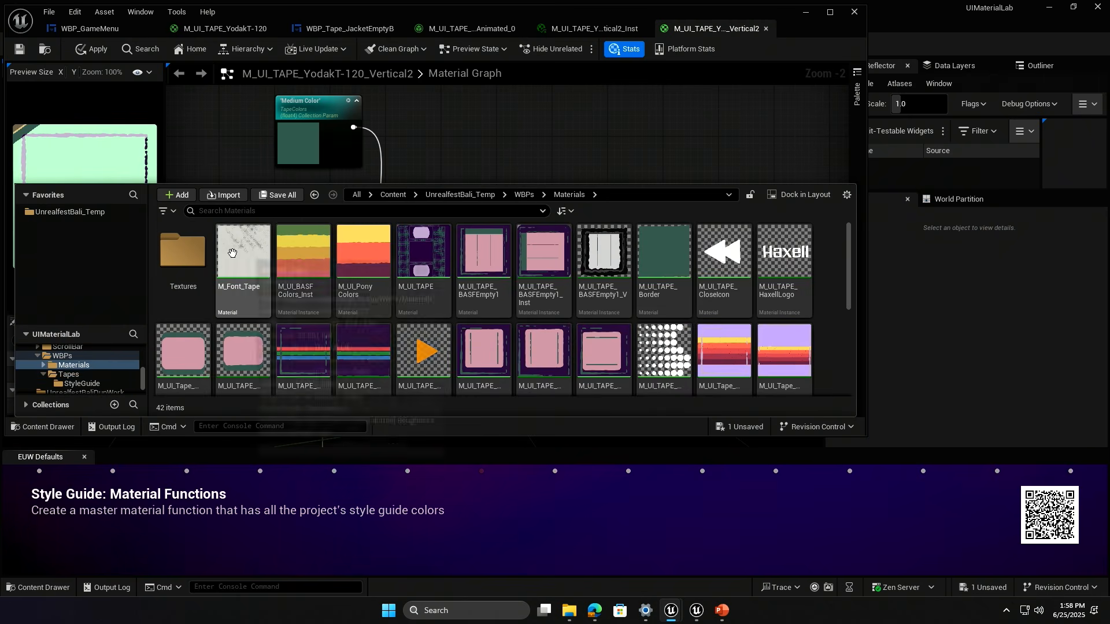
pyautogui.doubleClick(420, 359)
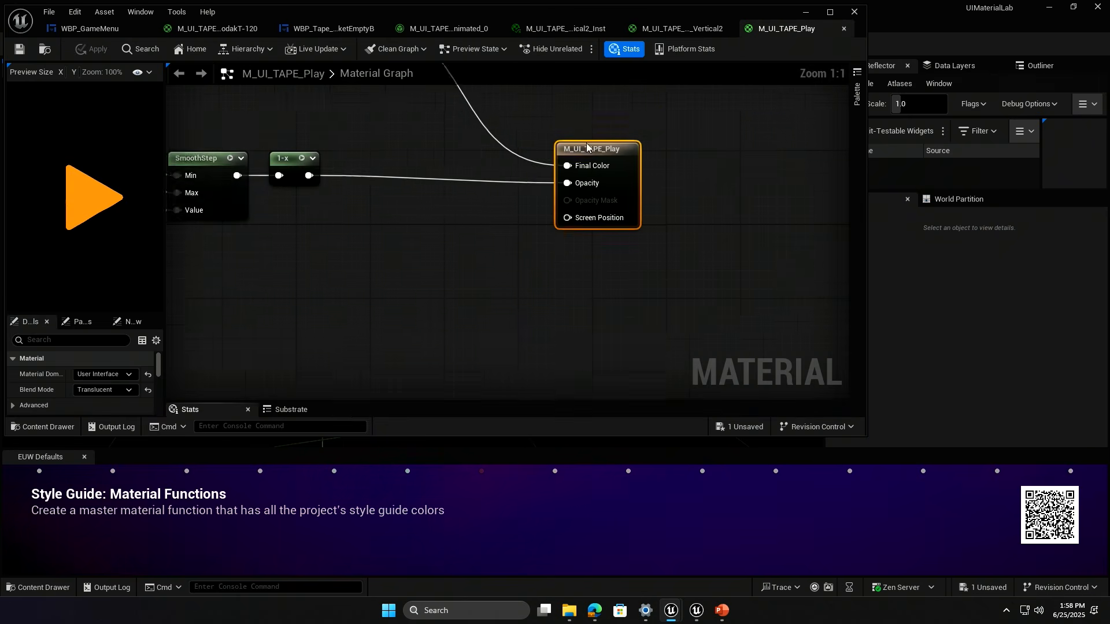
# Move the MF_TapeColors node slightly up and to the left in the M_UI_TAPE_Play graph.
pyautogui.scroll(-1, 586, 147)
pyautogui.moveTo(507, 175); pyautogui.dragTo(613, 277, button='right')
pyautogui.scroll(-1, 616, 249)
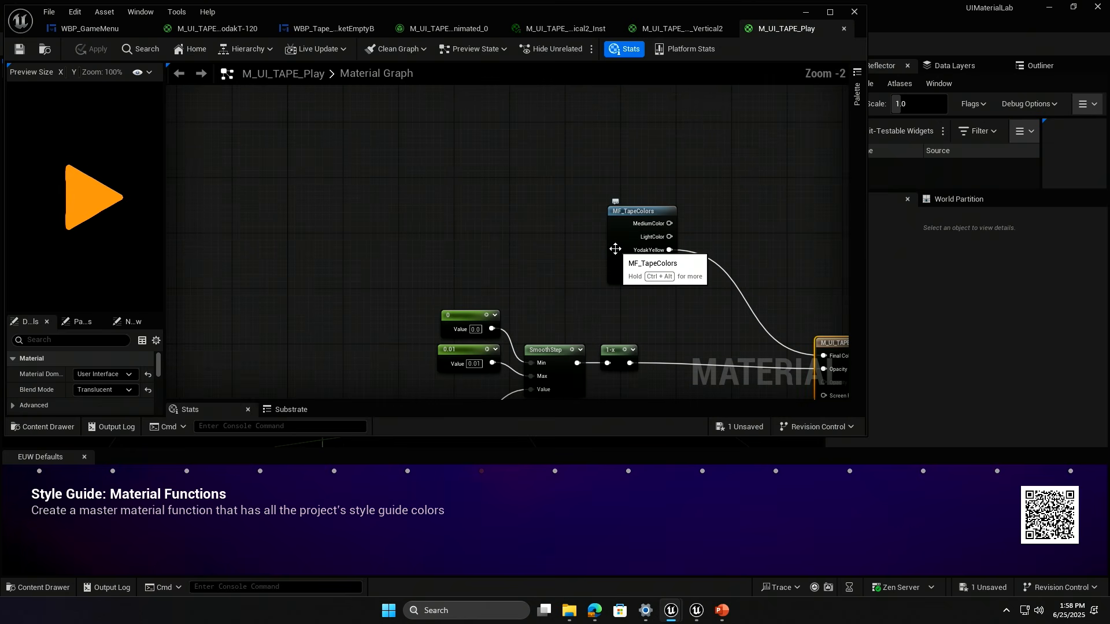
pyautogui.moveTo(615, 249); pyautogui.dragTo(593, 234)
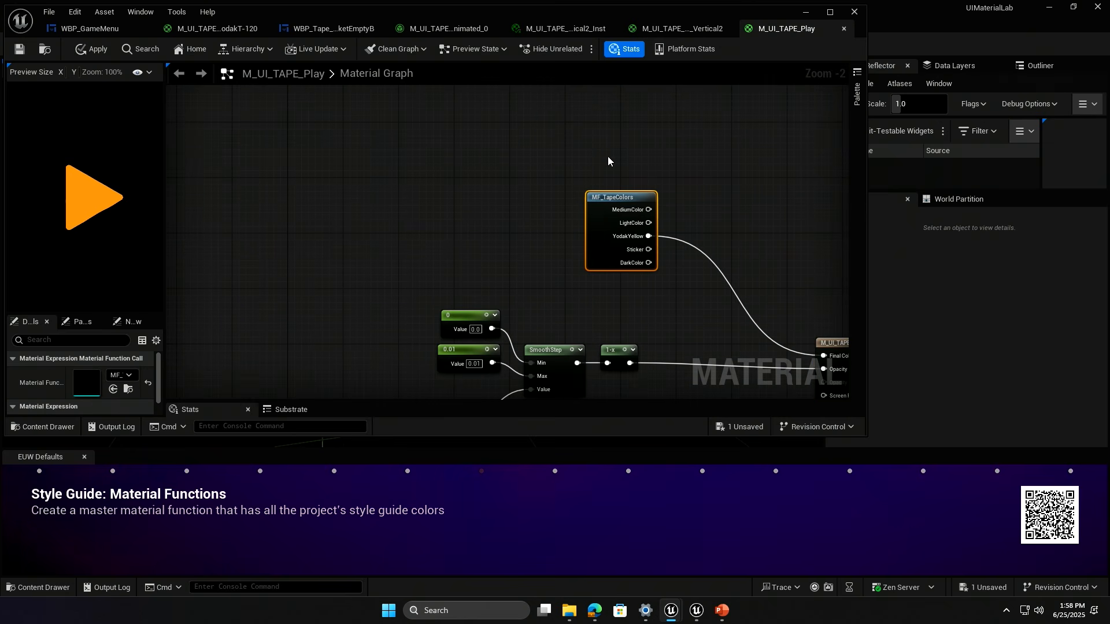
# Open the MF_TapeColors material function and examine its color parameters and their matching outputs.
pyautogui.doubleClick(611, 198)
pyautogui.scroll(-2, 587, 217)
pyautogui.moveTo(428, 265); pyautogui.dragTo(518, 206, button='right')
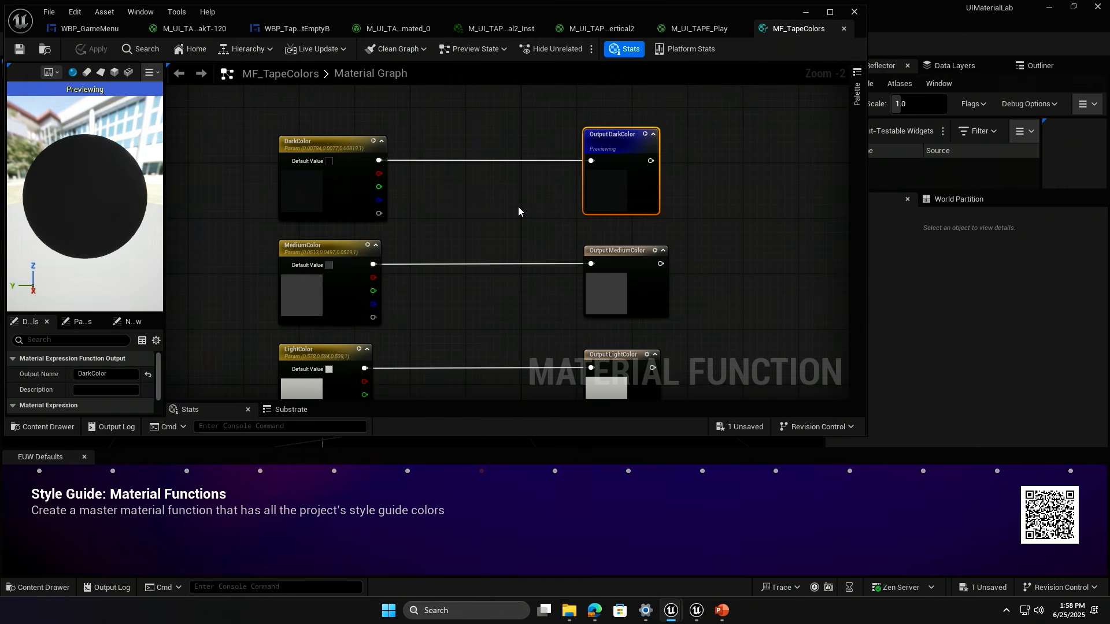
pyautogui.scroll(-1, 477, 225)
pyautogui.moveTo(477, 226); pyautogui.dragTo(481, 87, button='right')
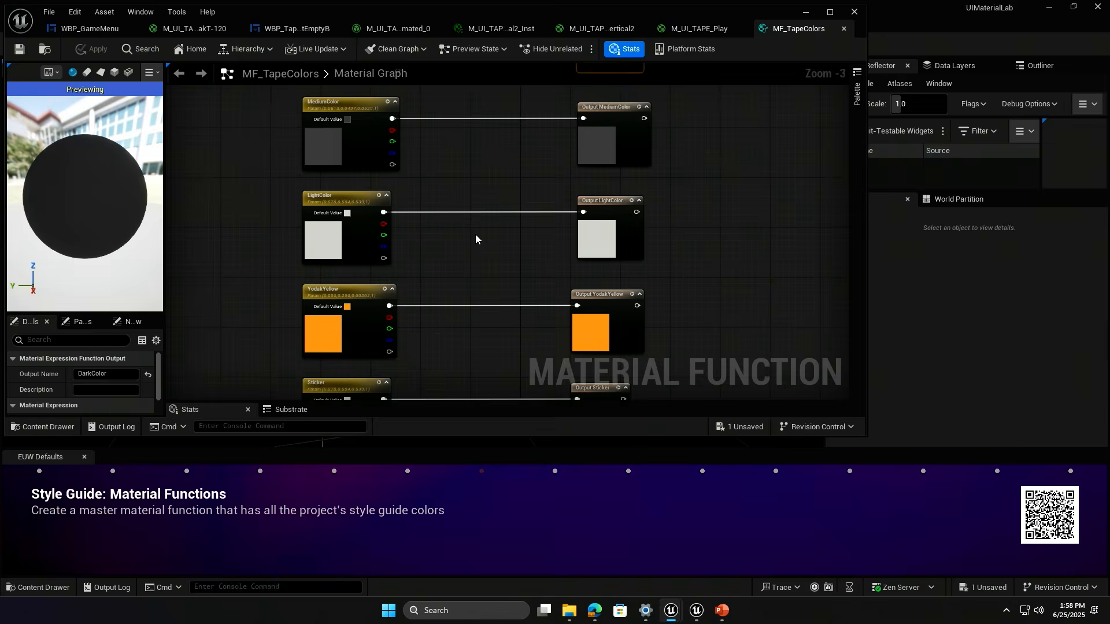
pyautogui.moveTo(471, 307); pyautogui.dragTo(455, 397, button='right')
pyautogui.moveTo(456, 312); pyautogui.dragTo(455, 334, button='right')
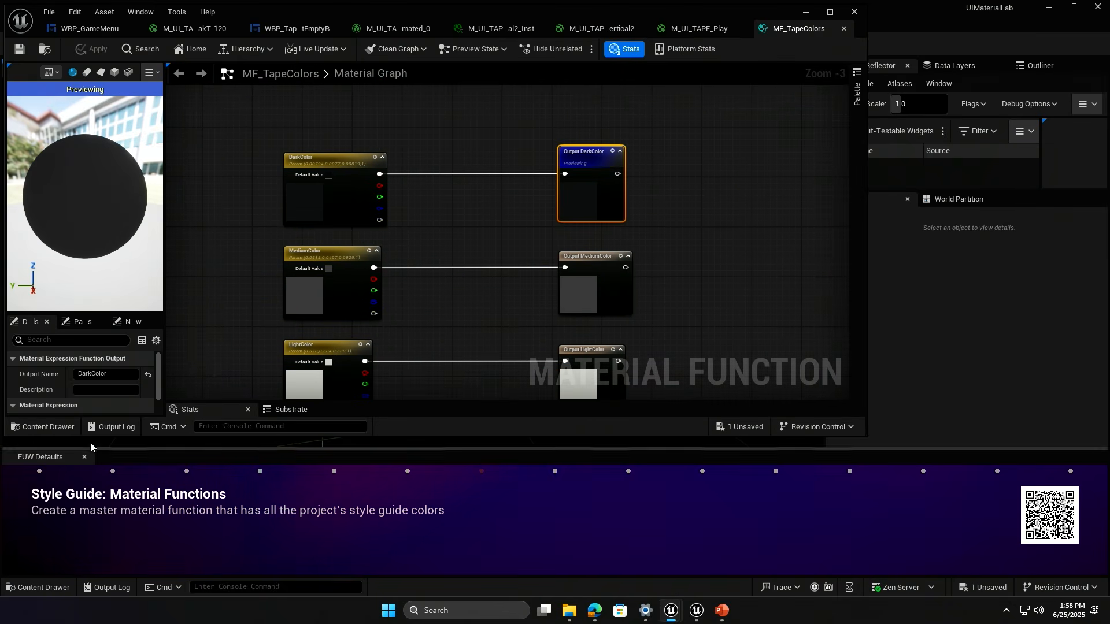
# Return to the M_UI_TAPE_Play material and examine how MF_TapeColors feeds YodakYellow into Final Color.
pyautogui.click(36, 431)
pyautogui.click(415, 346)
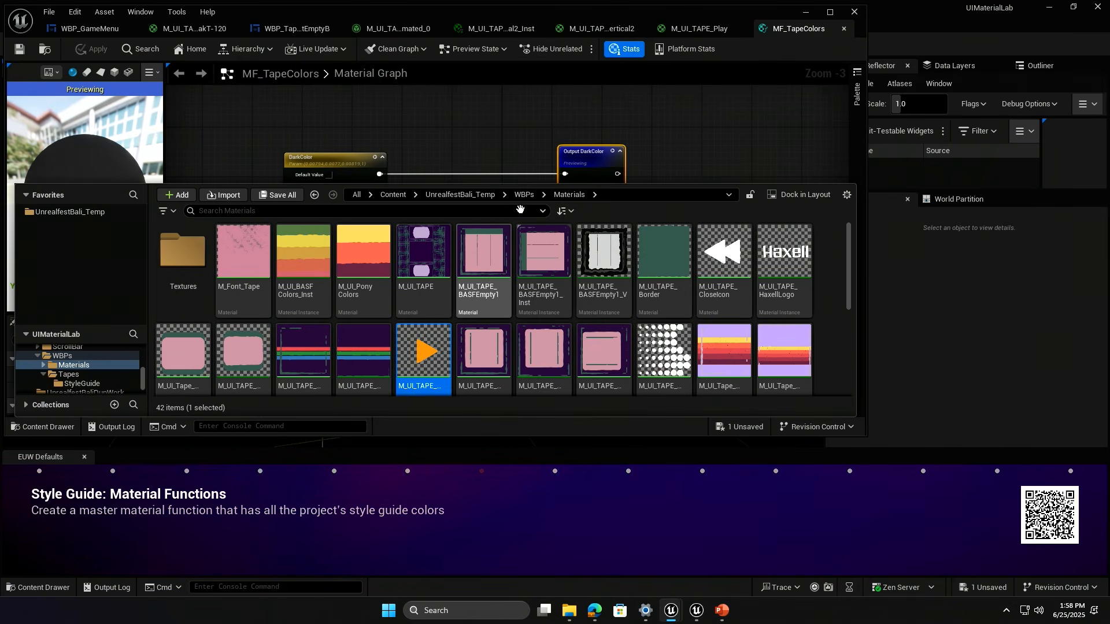
pyautogui.click(454, 131)
pyautogui.click(36, 427)
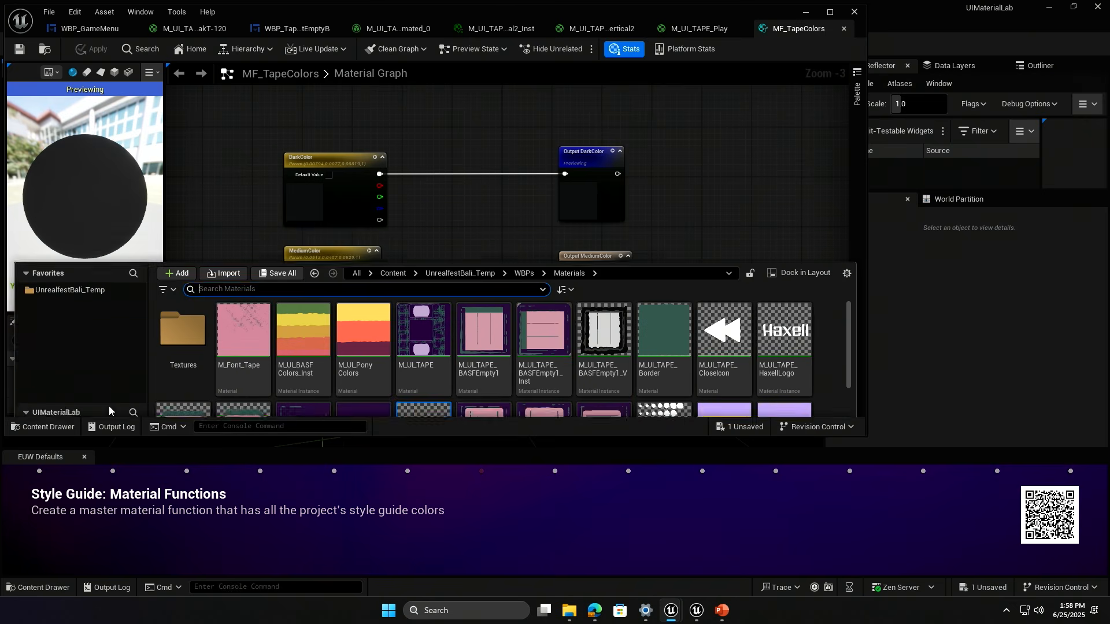
pyautogui.doubleClick(422, 354)
pyautogui.moveTo(628, 245); pyautogui.dragTo(525, 257)
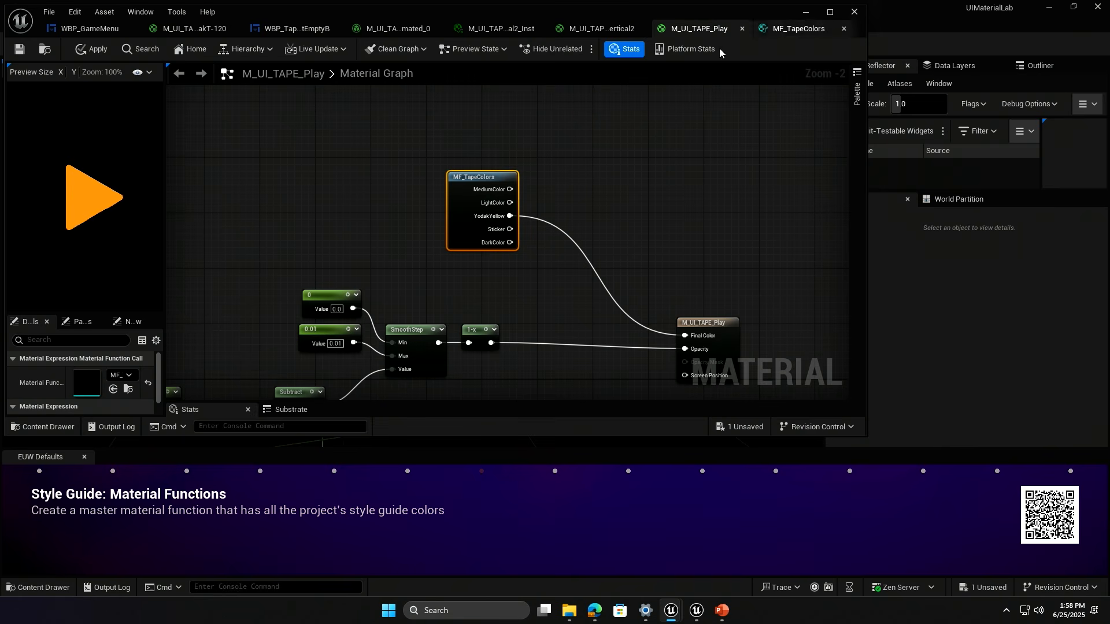
# Open the WBP_Tape widget from the WBPs/Tapes folder and select its Debug Color text block.
pyautogui.click(36, 427)
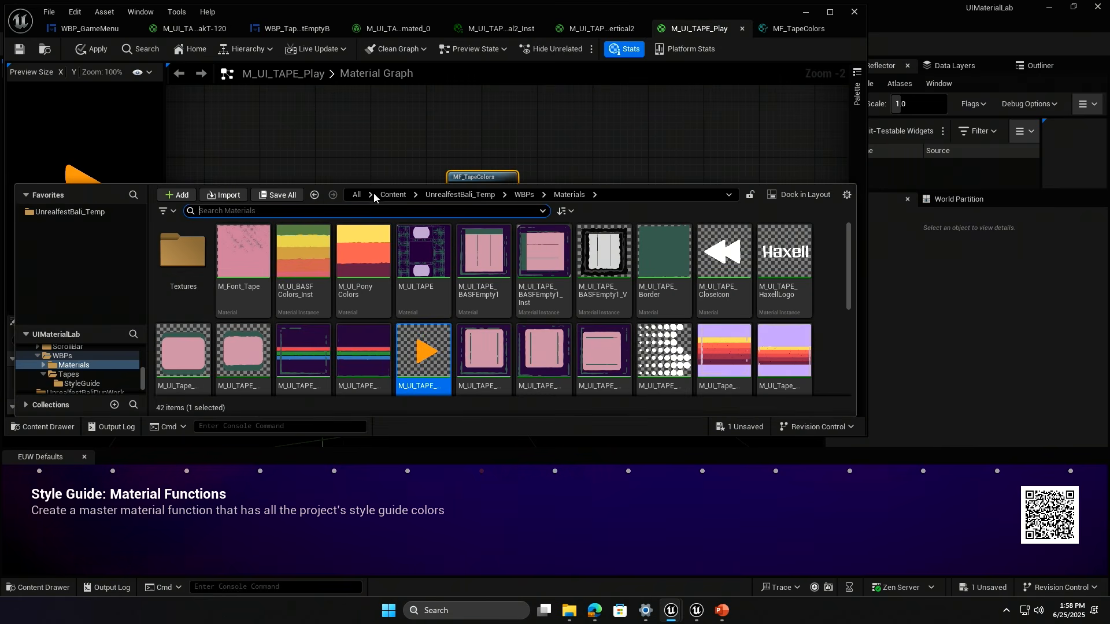
pyautogui.click(523, 194)
pyautogui.click(227, 255)
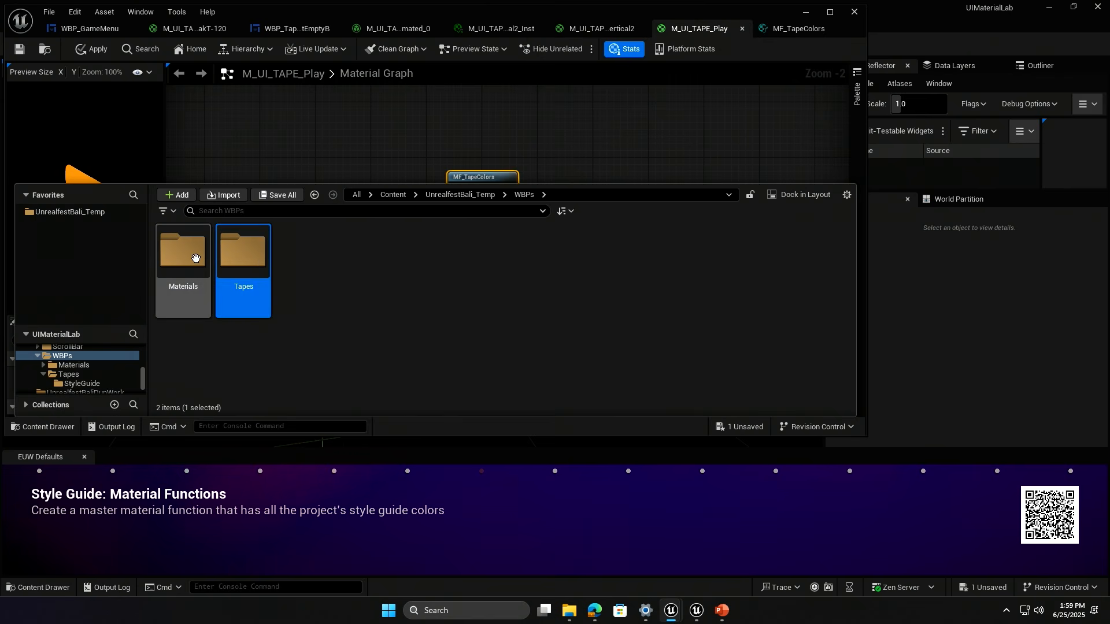
pyautogui.doubleClick(249, 253)
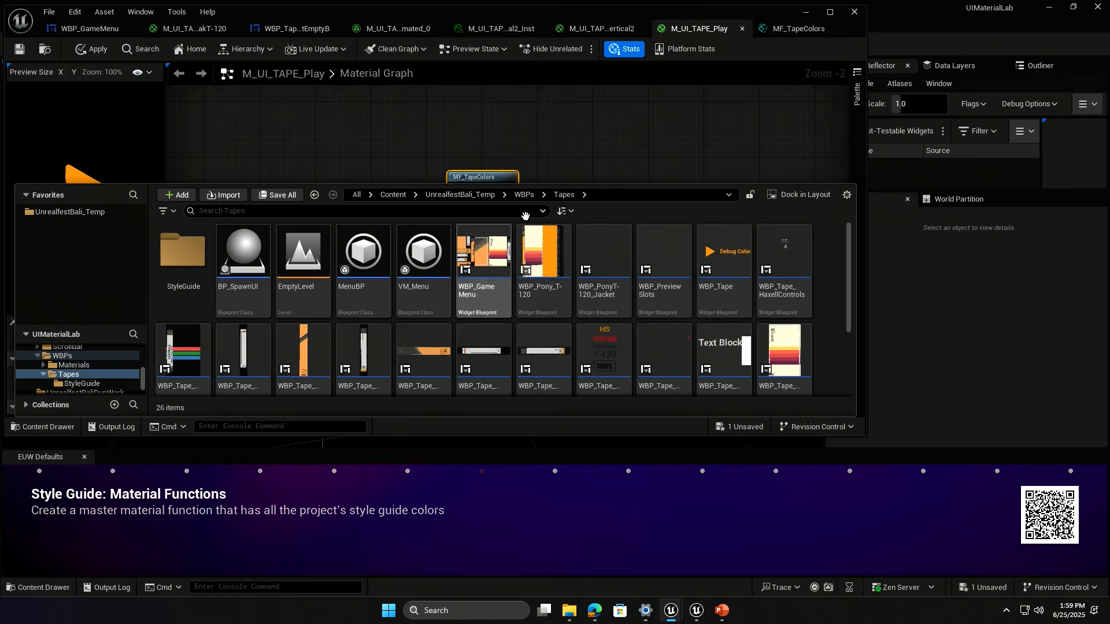
pyautogui.doubleClick(705, 240)
pyautogui.click(472, 265)
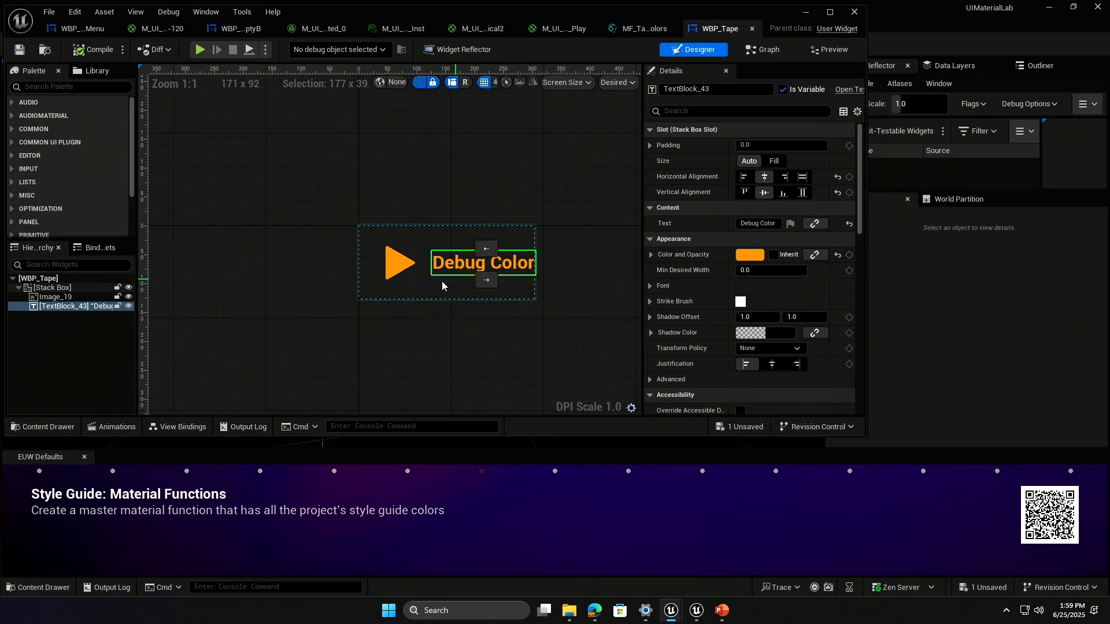
# Examine the WBP_Tape event graph chain from Event Pre Construct that passes Image 19's material color to the text block.
pyautogui.click(760, 49)
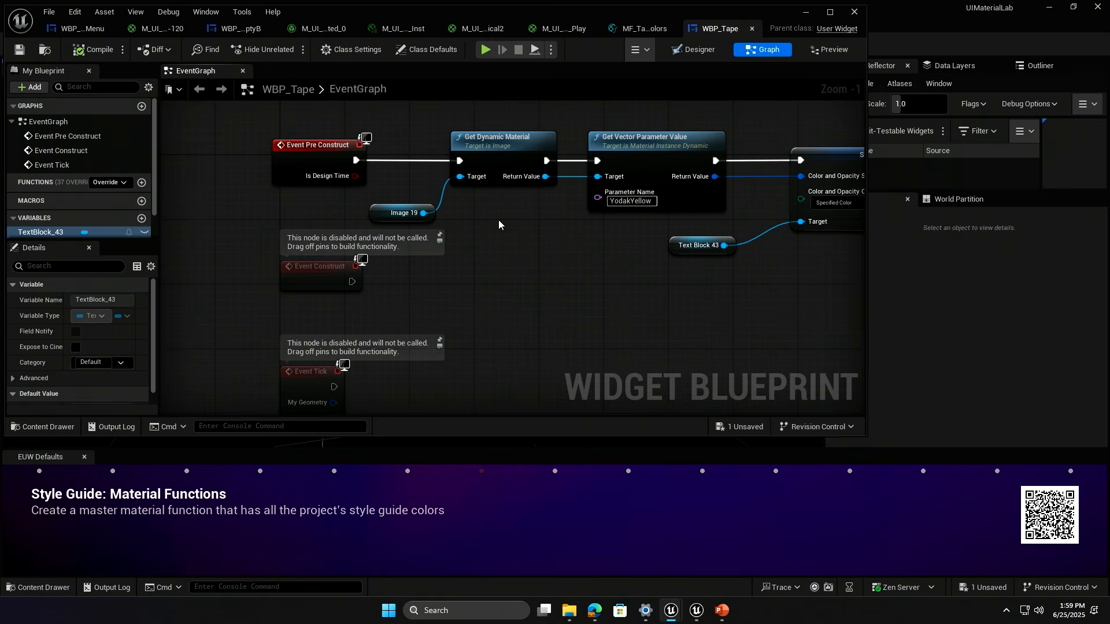
pyautogui.moveTo(379, 157); pyautogui.dragTo(505, 219)
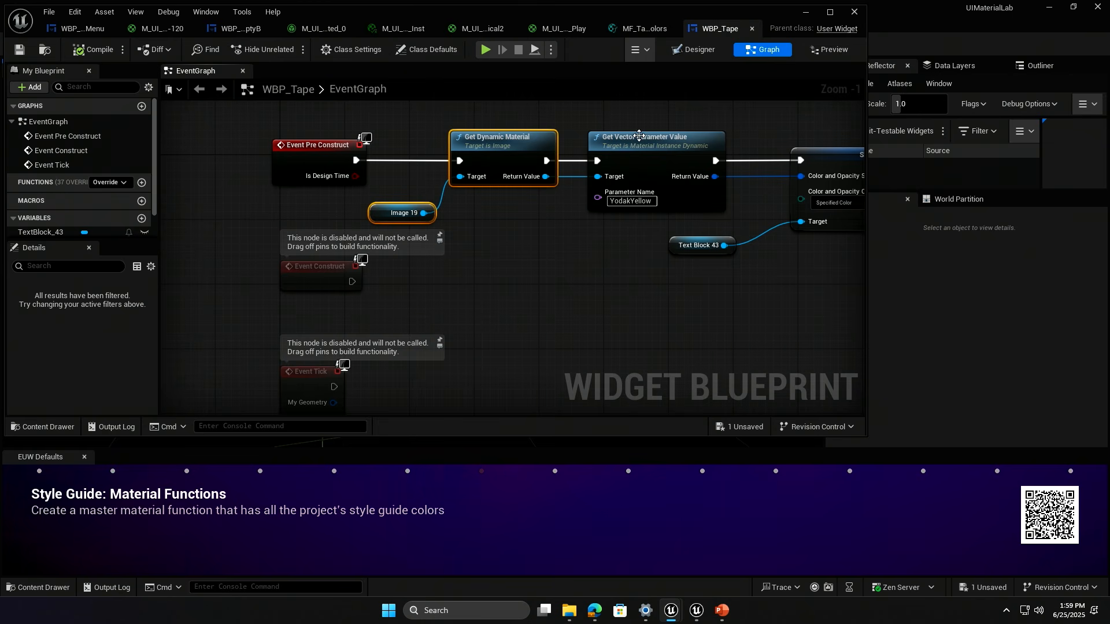
pyautogui.click(630, 195)
pyautogui.moveTo(631, 194); pyautogui.dragTo(480, 217, button='right')
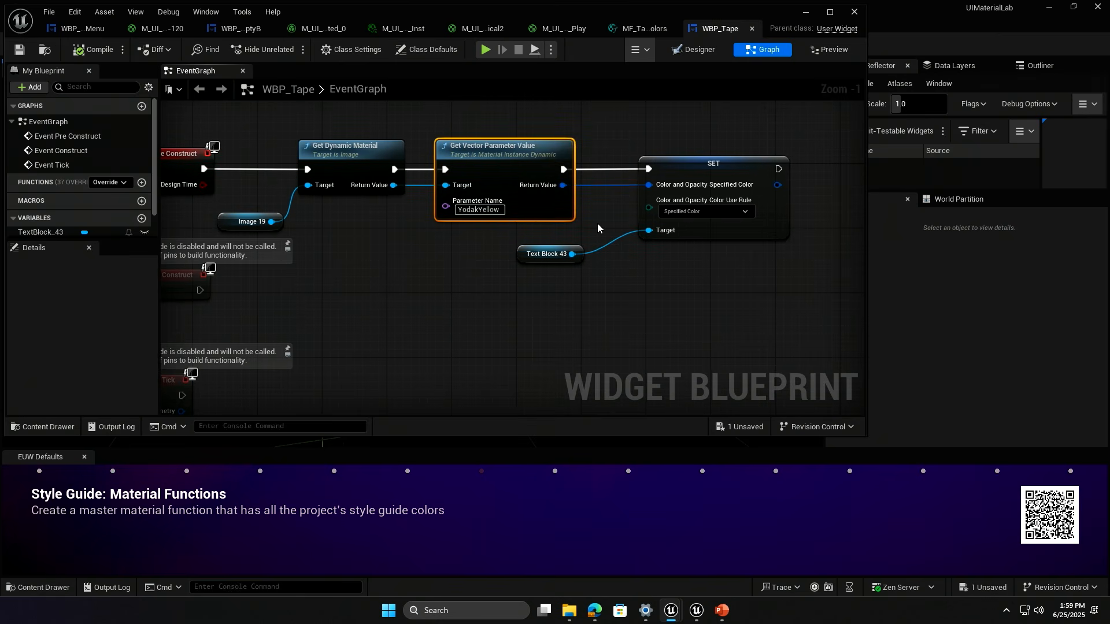
pyautogui.moveTo(597, 225); pyautogui.dragTo(491, 267, button='right')
# Set the Get Vector Parameter Value node's parameter name to Sticker, save WBP_Tape and view the result in its designer.
pyautogui.click(490, 260)
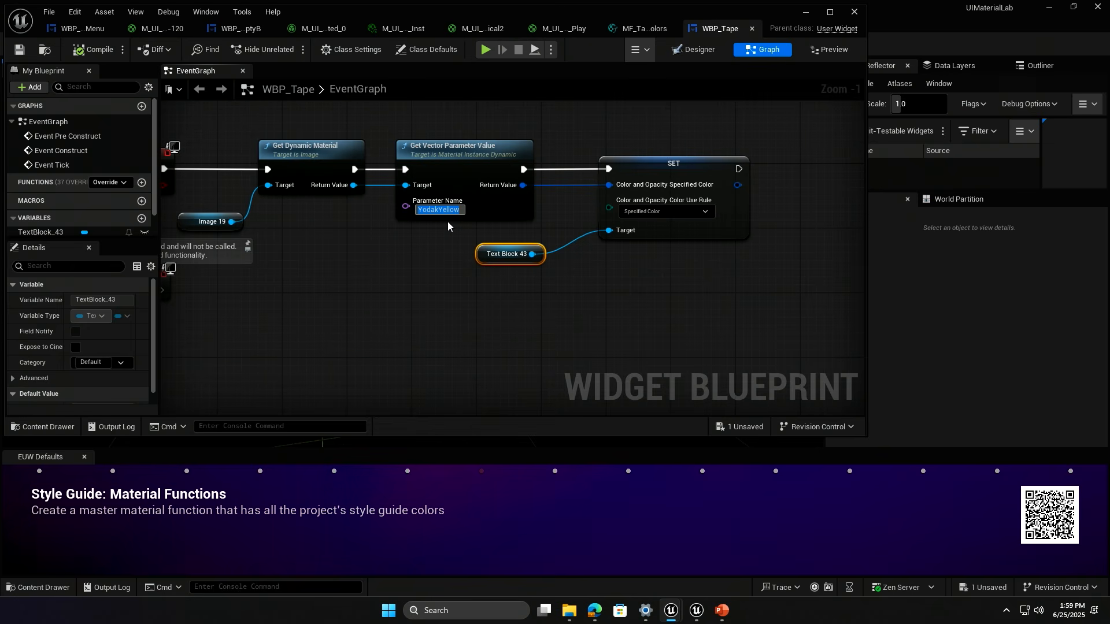
pyautogui.write('stick')
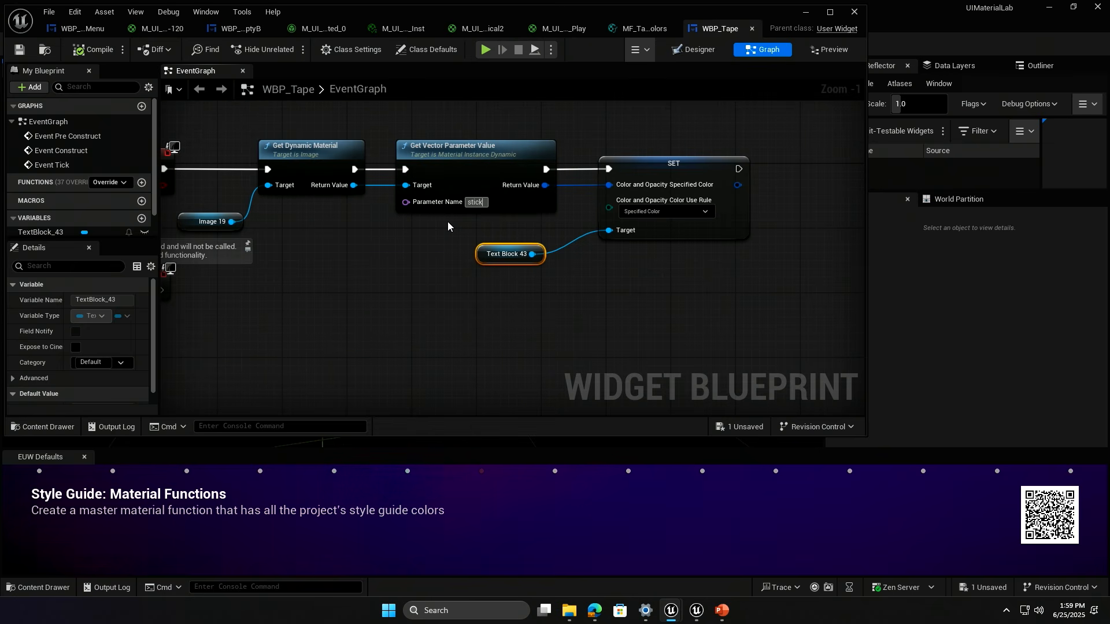
pyautogui.write('er')
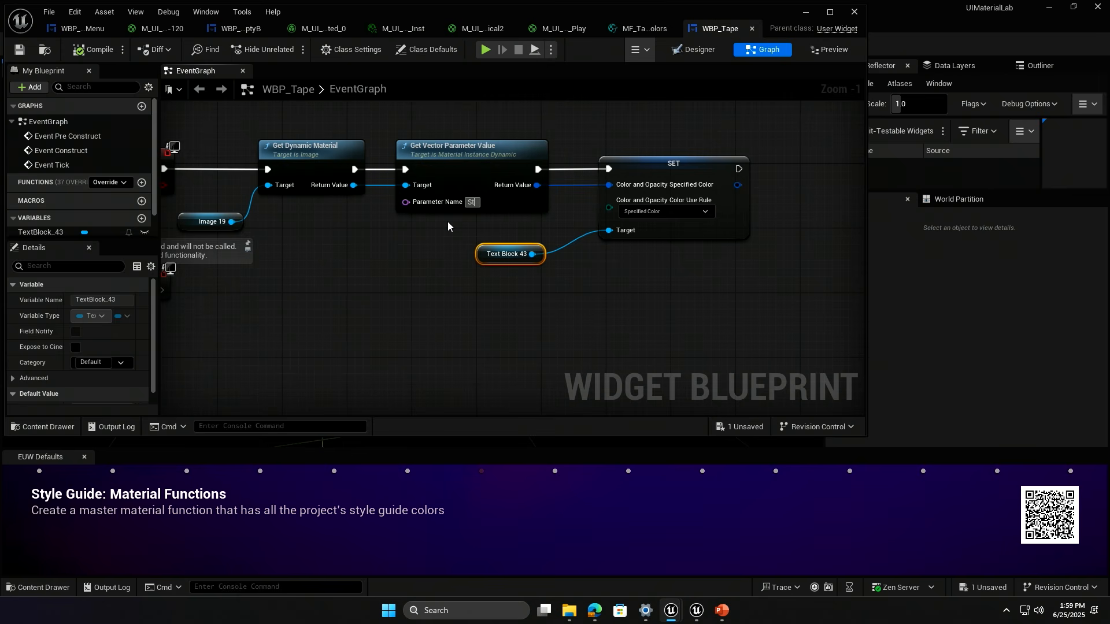
pyautogui.click(26, 52)
pyautogui.click(703, 50)
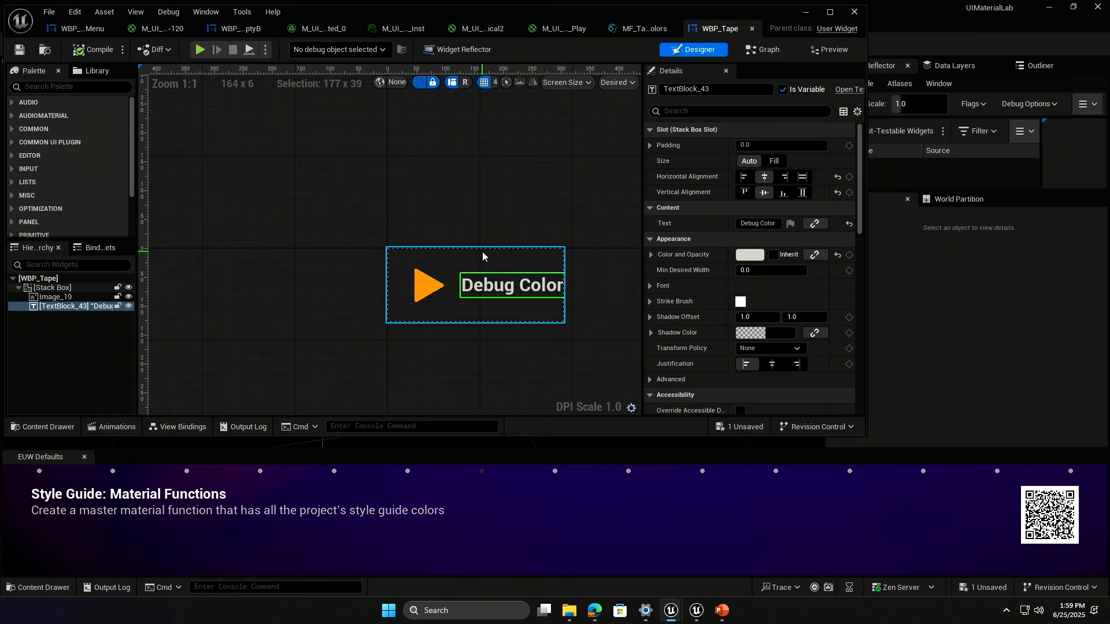
pyautogui.moveTo(493, 233); pyautogui.dragTo(437, 176, button='right')
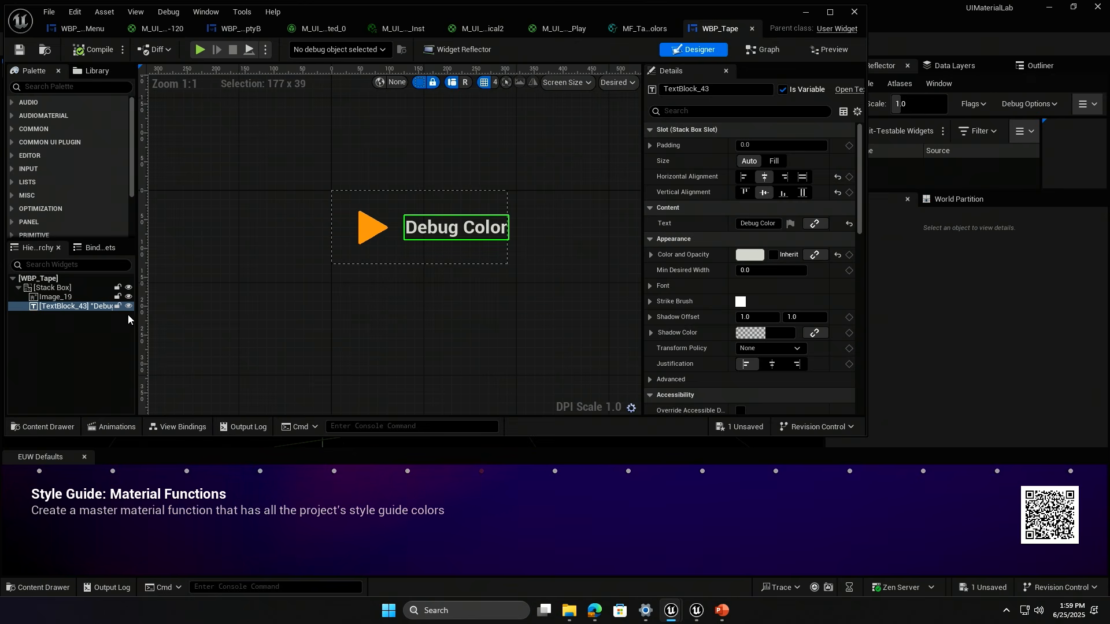
# Open the TapeColors parameter collection from the Tapes/StyleGuide folder.
pyautogui.click(49, 428)
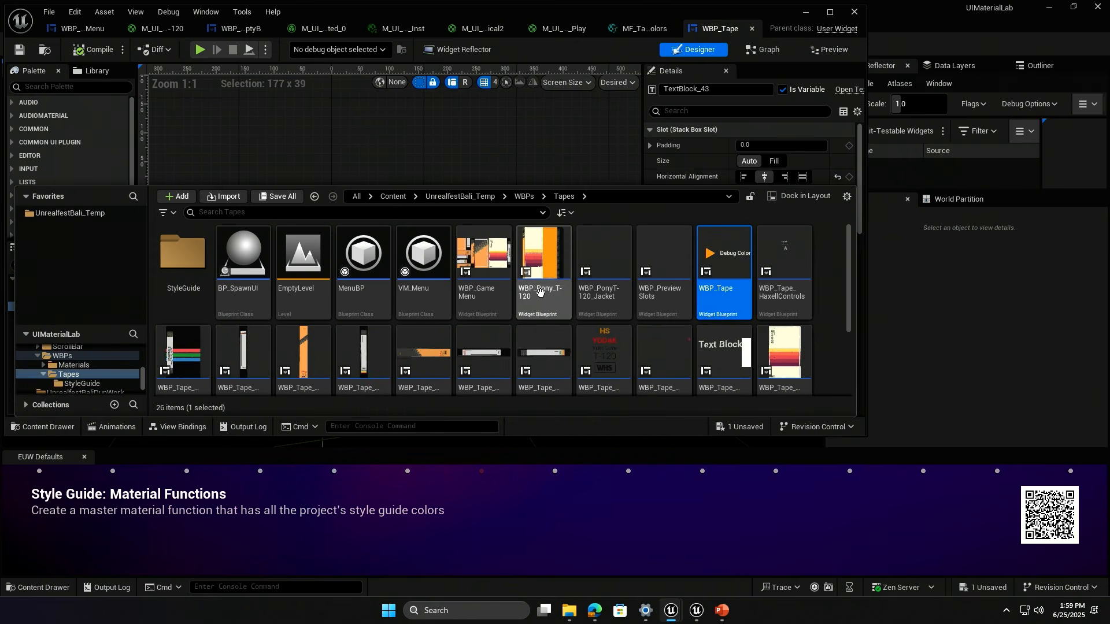
pyautogui.scroll(-1, 520, 249)
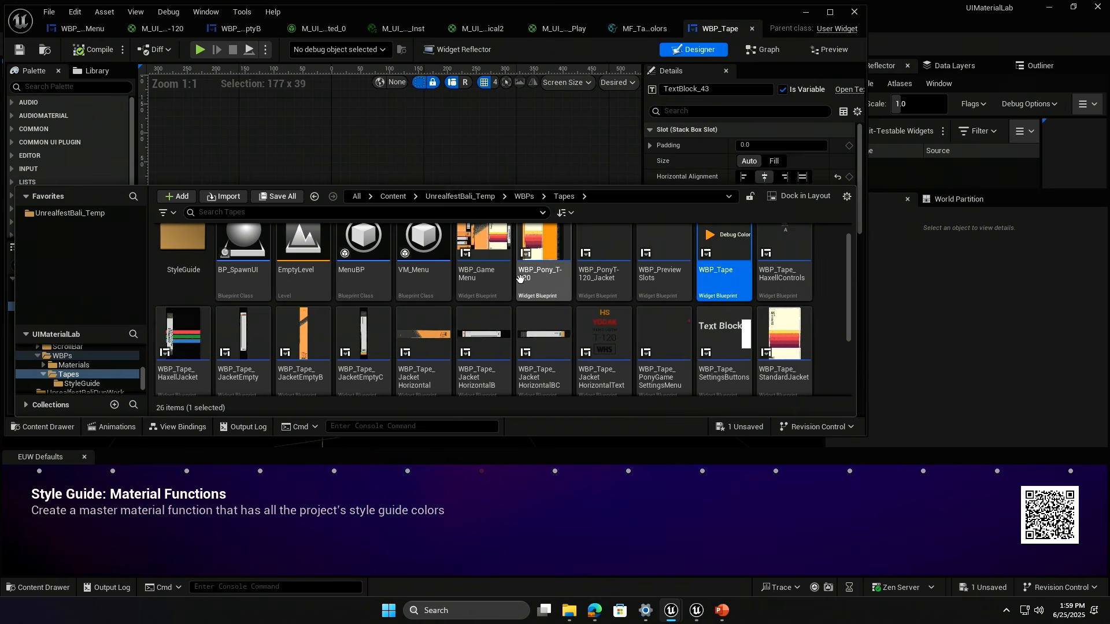
pyautogui.doubleClick(185, 242)
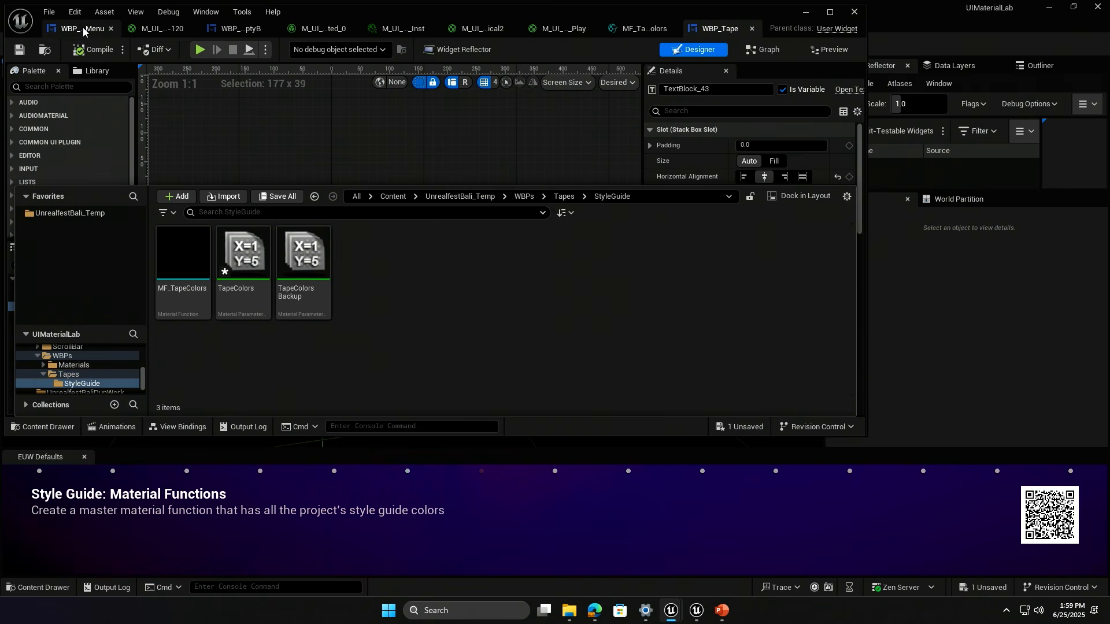
pyautogui.click(83, 29)
pyautogui.click(58, 427)
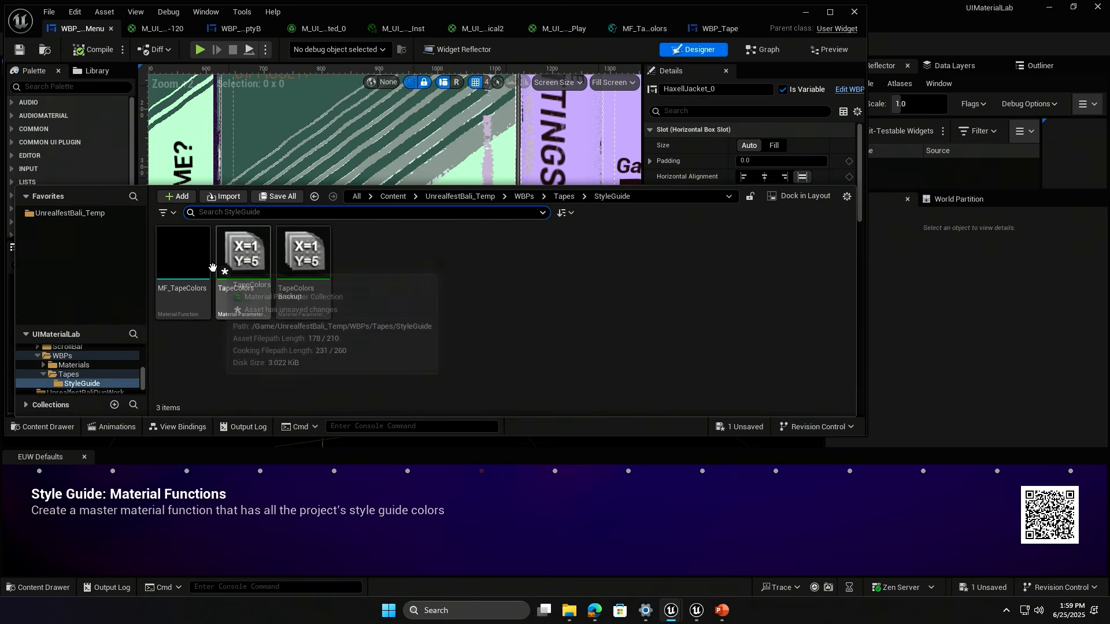
pyautogui.doubleClick(216, 266)
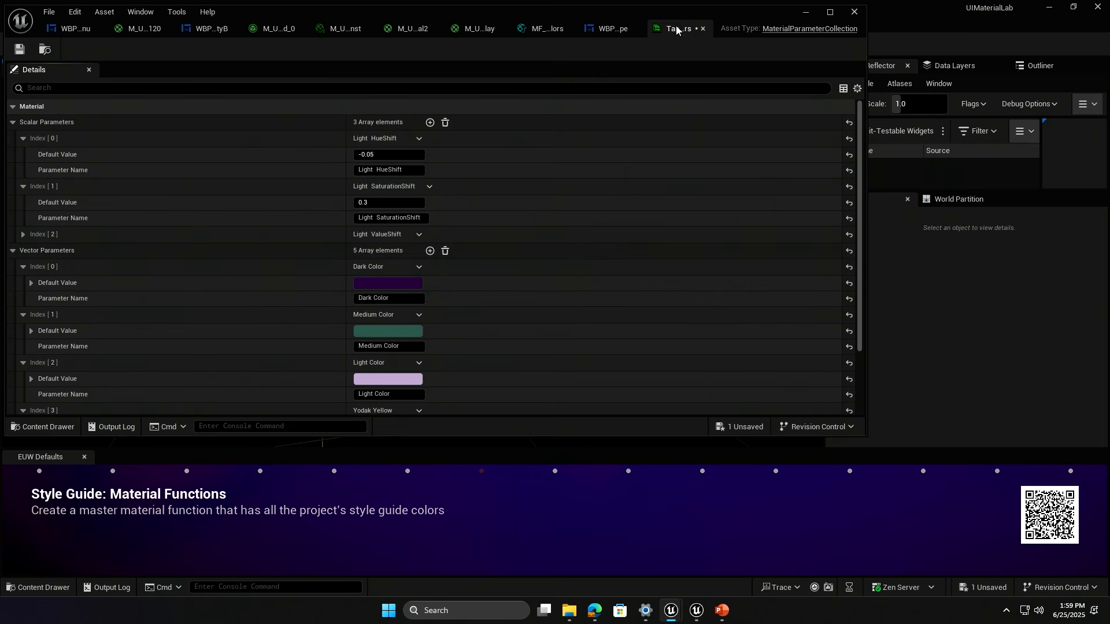
# Detach the TapeColors editor into its own window beside the widget designer and shorten it to clear the slide text.
pyautogui.moveTo(676, 29); pyautogui.dragTo(772, 72)
pyautogui.moveTo(931, 301); pyautogui.dragTo(937, 525)
pyautogui.moveTo(929, 65); pyautogui.dragTo(873, 44)
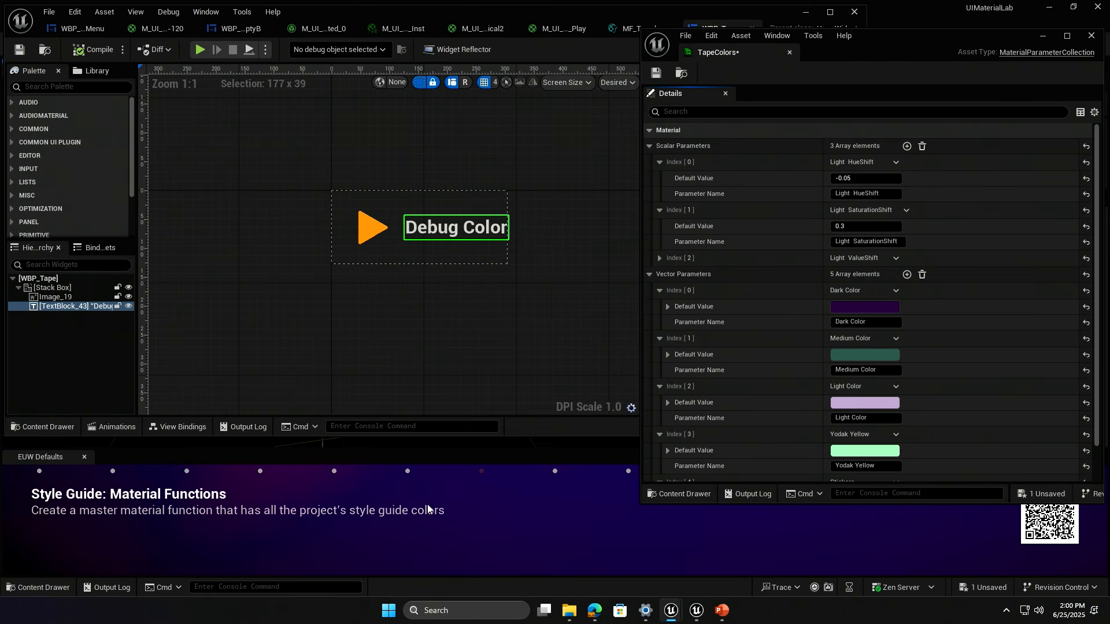
pyautogui.moveTo(677, 502); pyautogui.dragTo(657, 448)
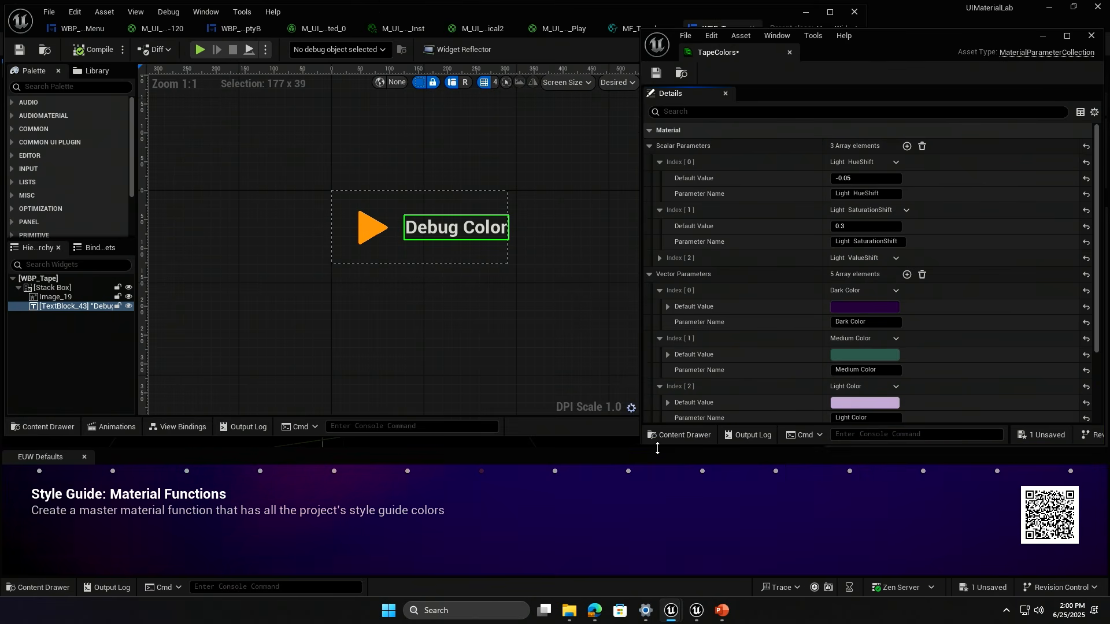
# Set the Dark Color vector parameter to the near-black swatch of the Tapes color theme.
pyautogui.scroll(-1, 839, 347)
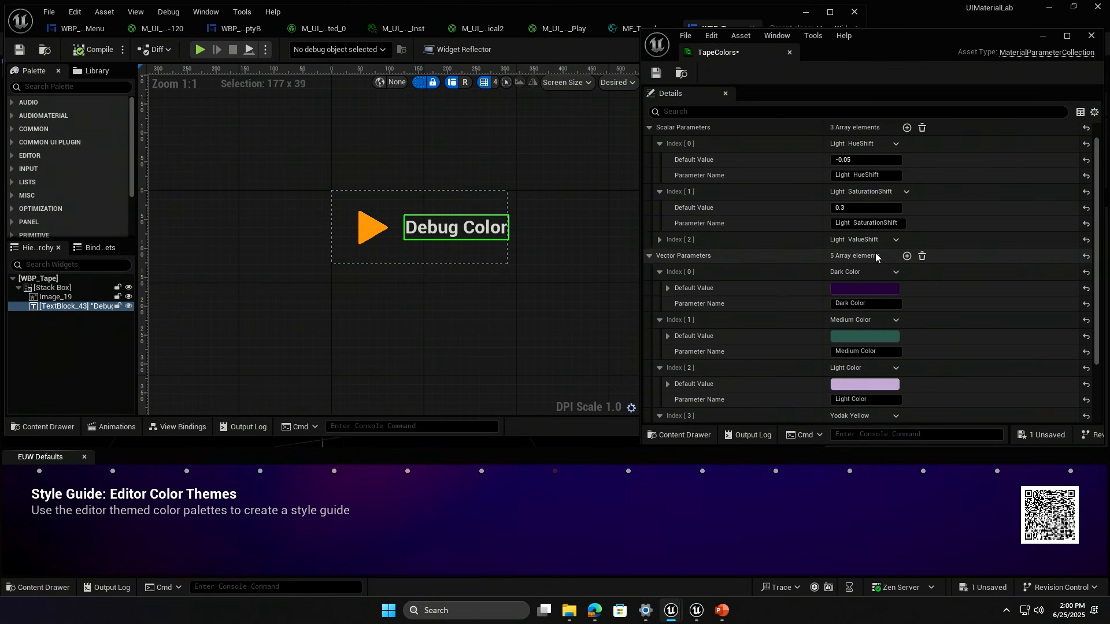
pyautogui.click(859, 287)
pyautogui.click(625, 500)
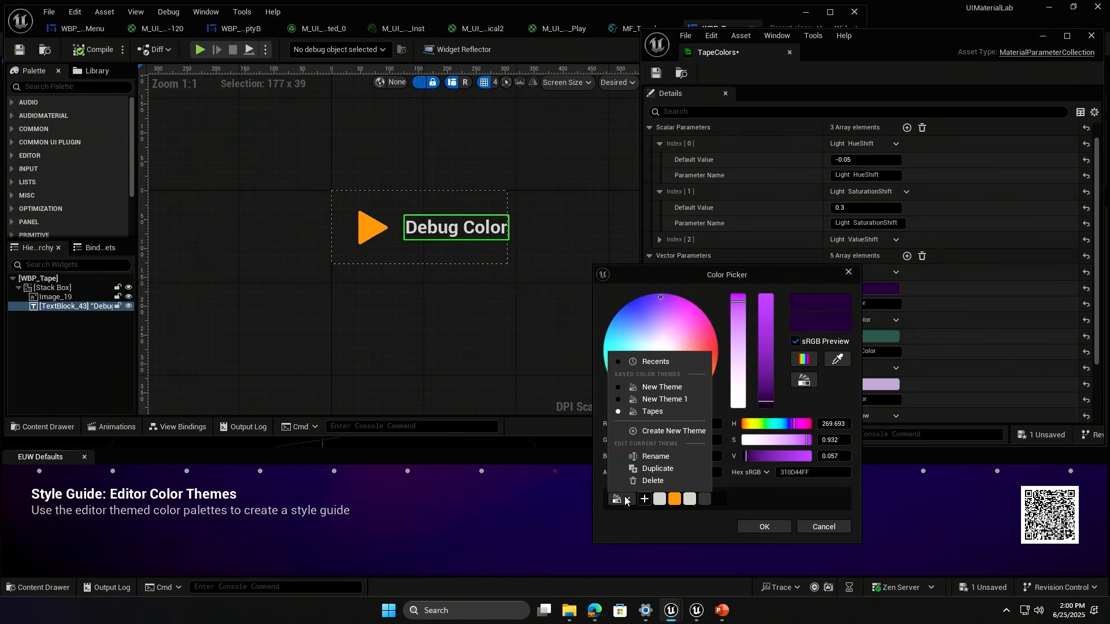
pyautogui.click(741, 451)
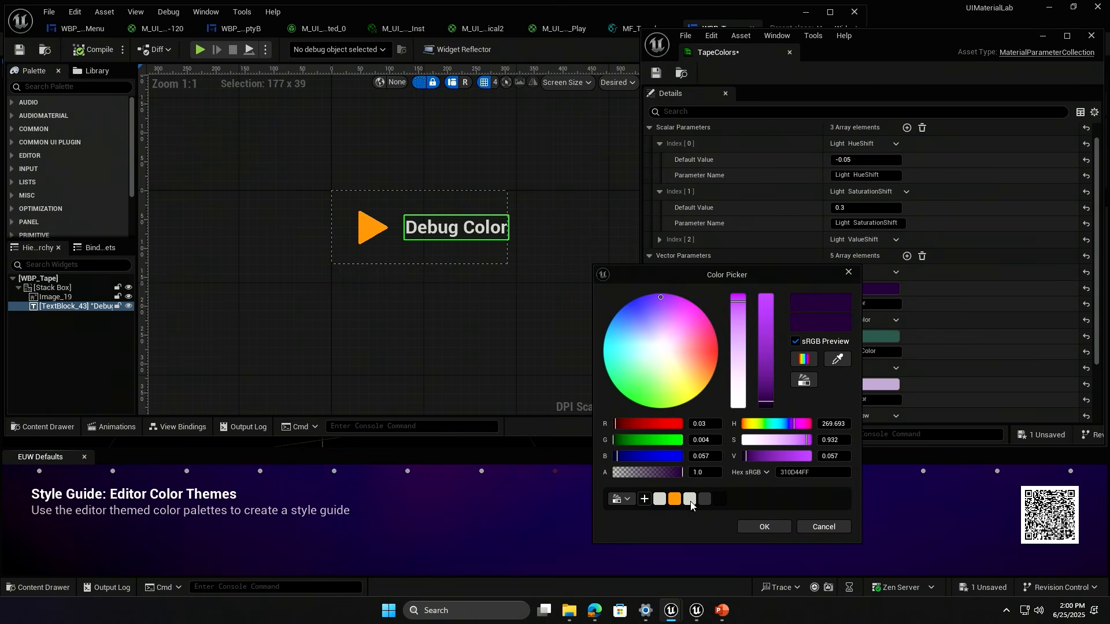
pyautogui.click(722, 499)
pyautogui.click(759, 527)
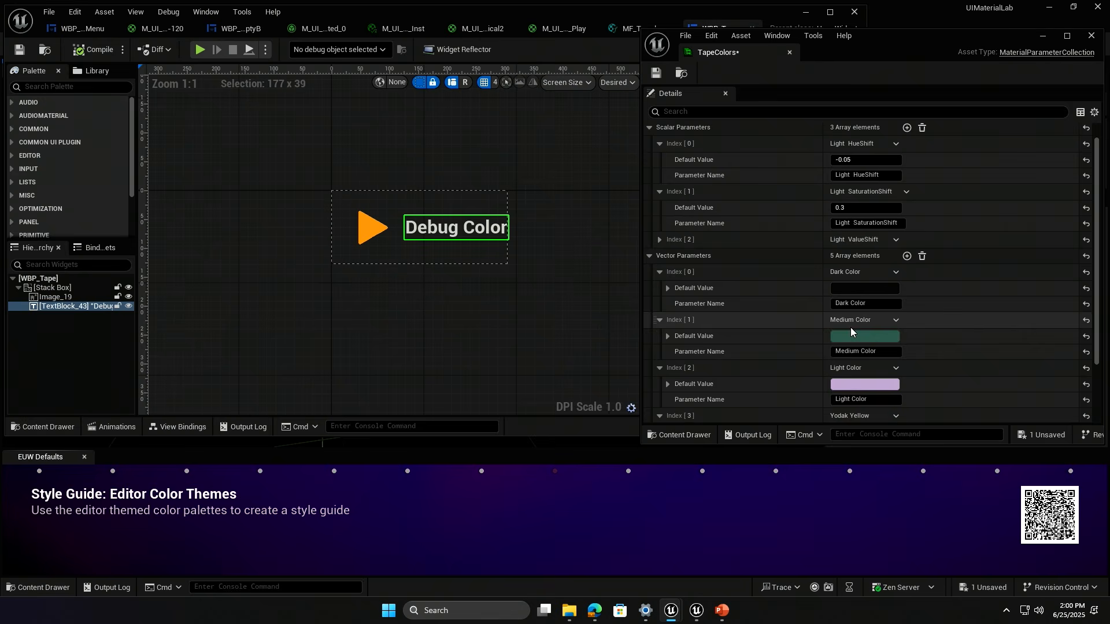
# Set the Medium Color vector parameter to the dark gray swatch of the Tapes color theme.
pyautogui.click(870, 337)
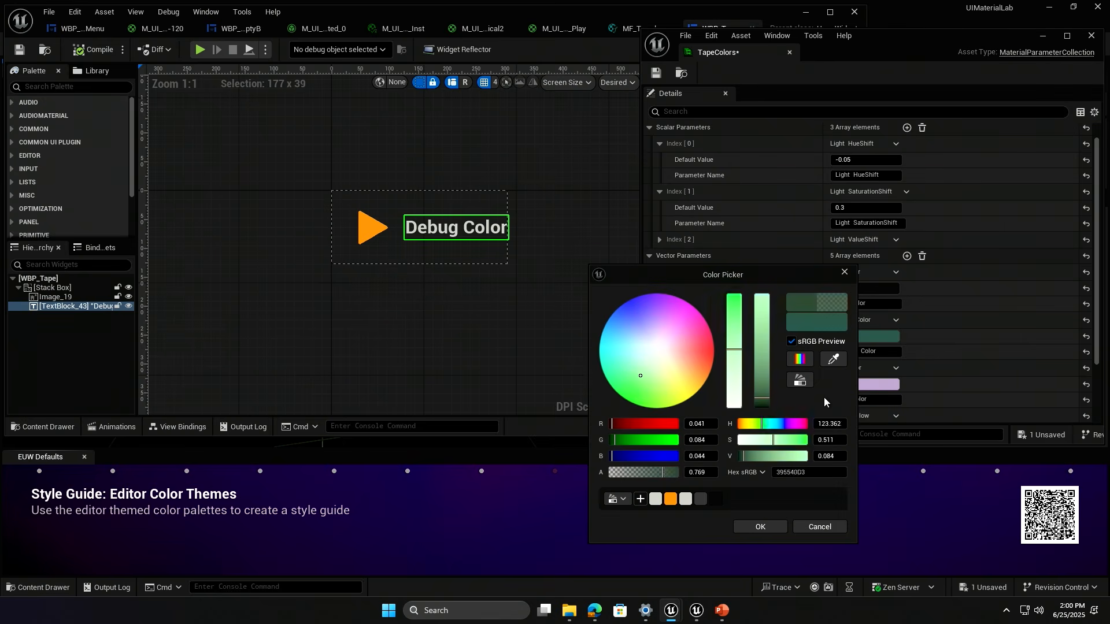
pyautogui.click(701, 499)
pyautogui.click(760, 527)
pyautogui.click(879, 385)
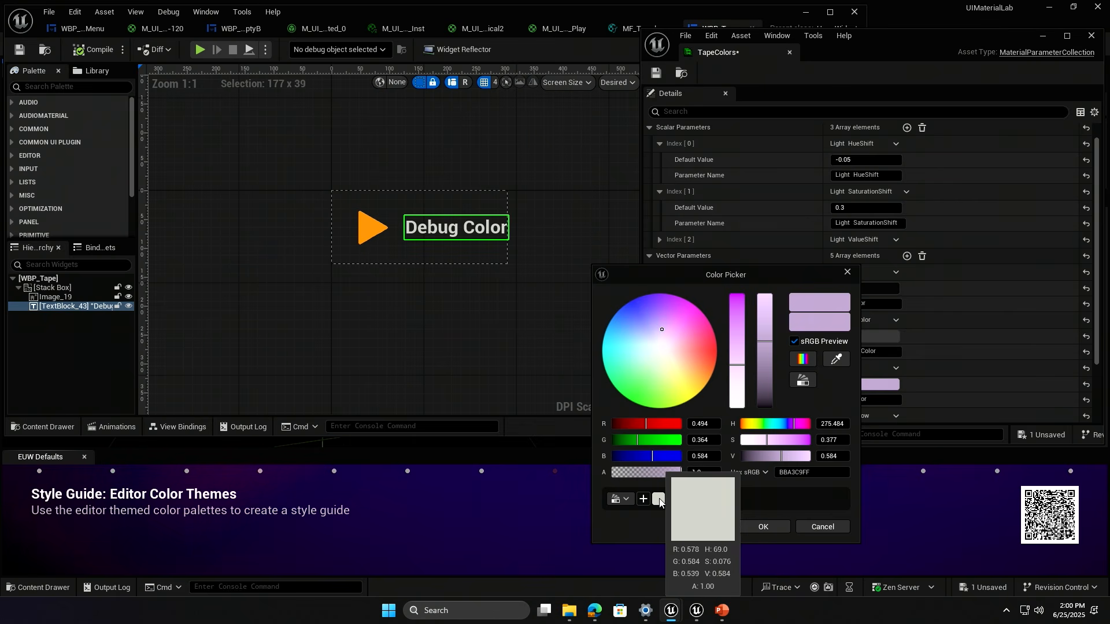
pyautogui.click(674, 499)
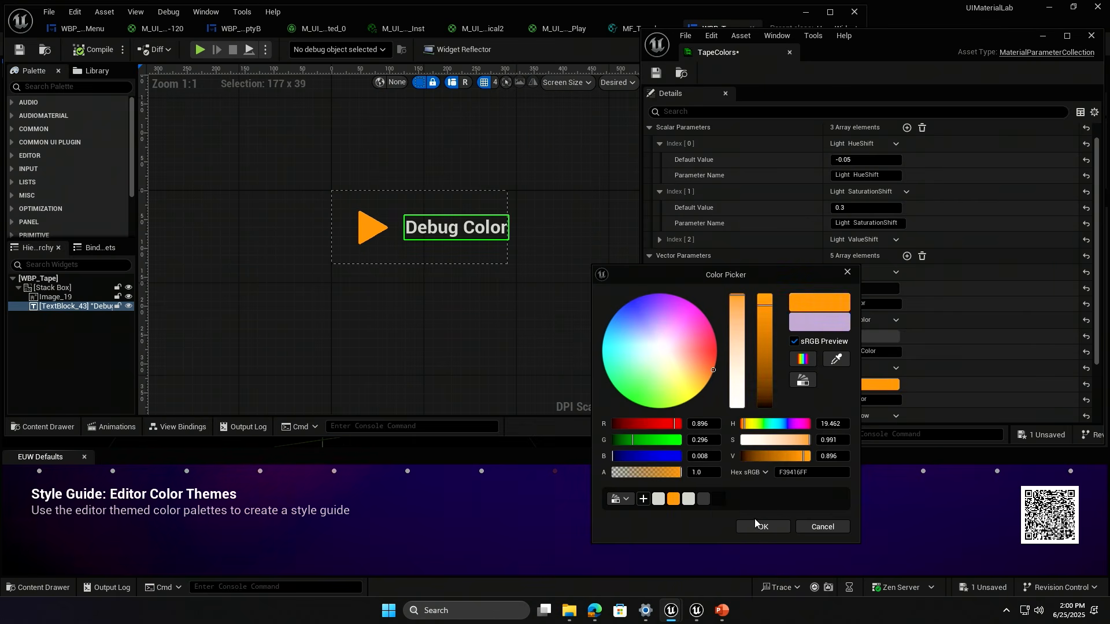
pyautogui.click(758, 526)
# Set the Light Color vector parameter to the light gray swatch that follows orange in the Tapes theme.
pyautogui.scroll(-2, 925, 319)
pyautogui.click(872, 329)
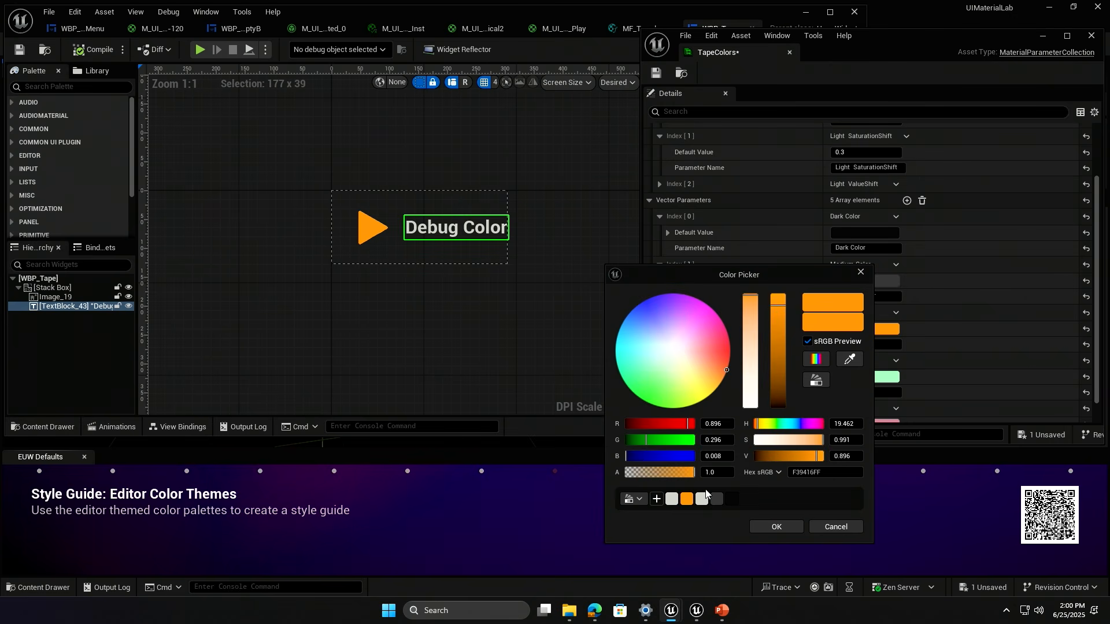
pyautogui.click(701, 500)
pyautogui.click(785, 524)
# Set the Yodak Yellow vector parameter to the orange swatch of the Tapes color theme.
pyautogui.click(887, 377)
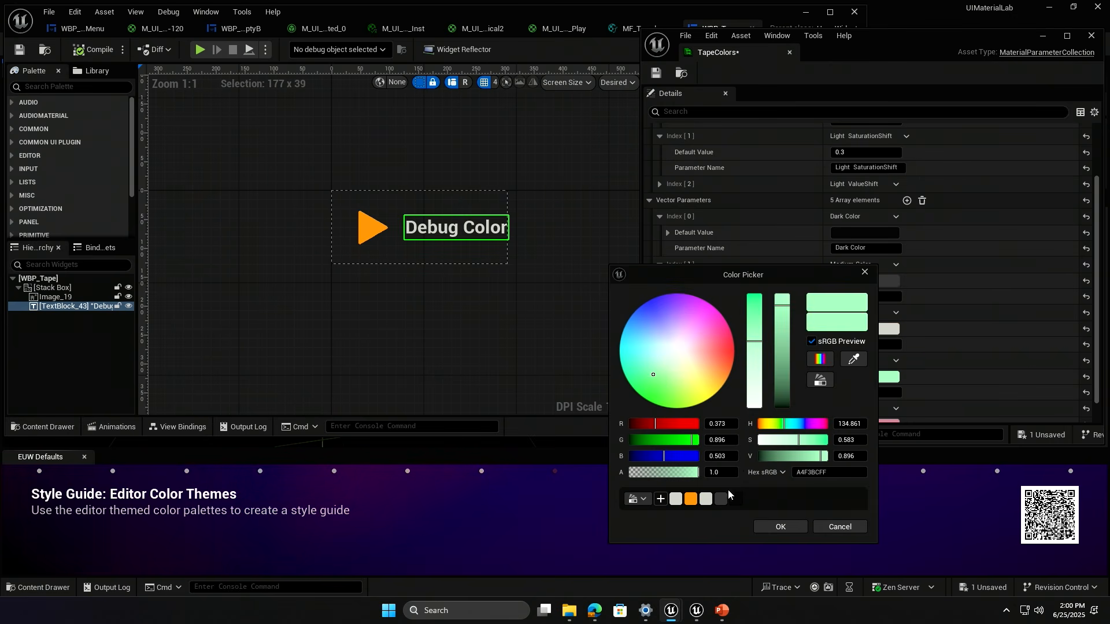
pyautogui.click(691, 498)
pyautogui.click(792, 526)
# Set the Stickers vector parameter to the first light gray swatch of the Tapes theme and return to the WBP_GameMenu designer.
pyautogui.scroll(-1, 860, 400)
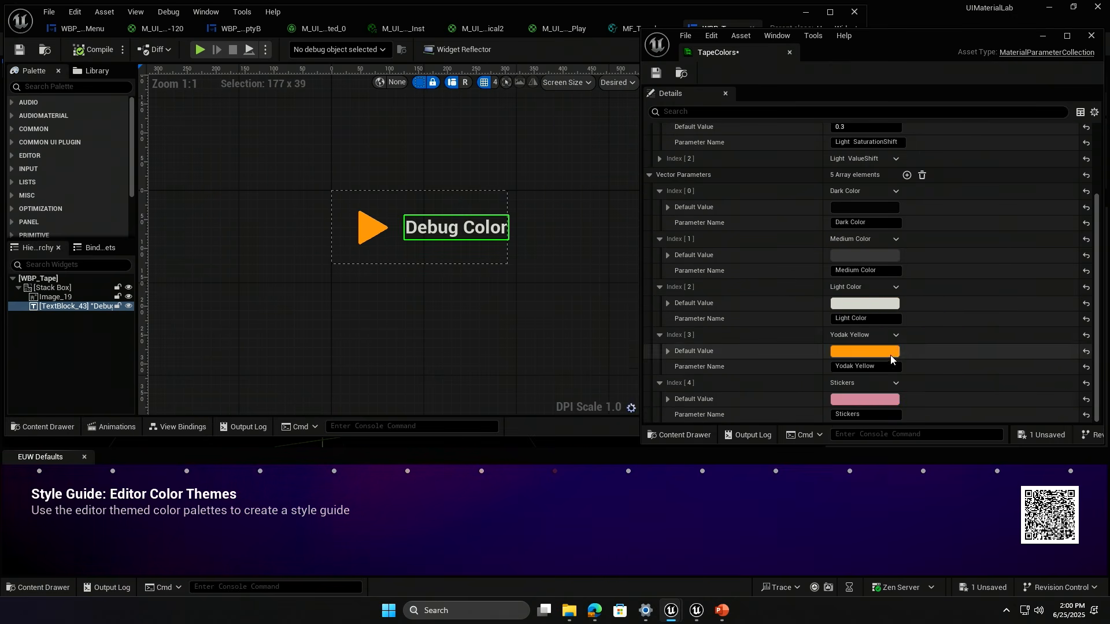
pyautogui.click(860, 401)
pyautogui.click(661, 498)
pyautogui.click(624, 499)
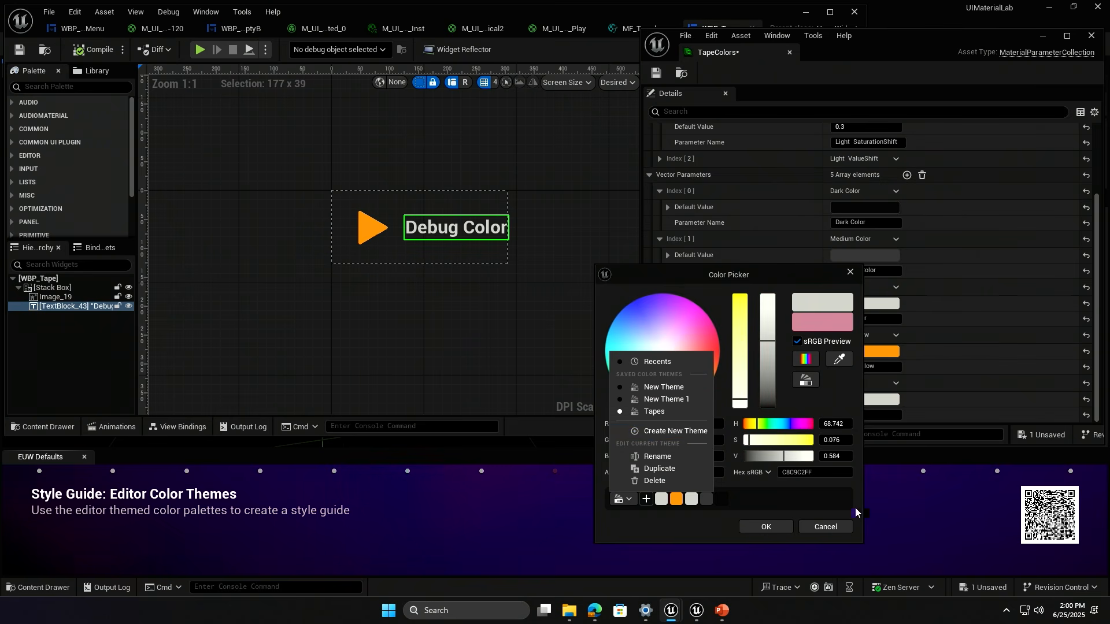
pyautogui.click(805, 510)
pyautogui.click(746, 526)
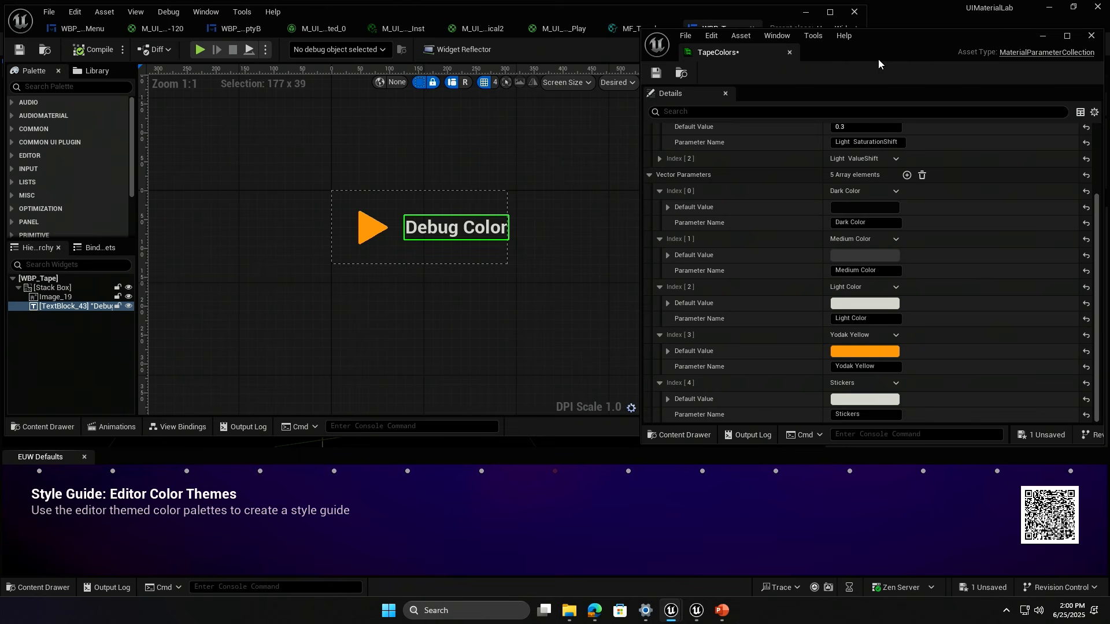
pyautogui.click(75, 29)
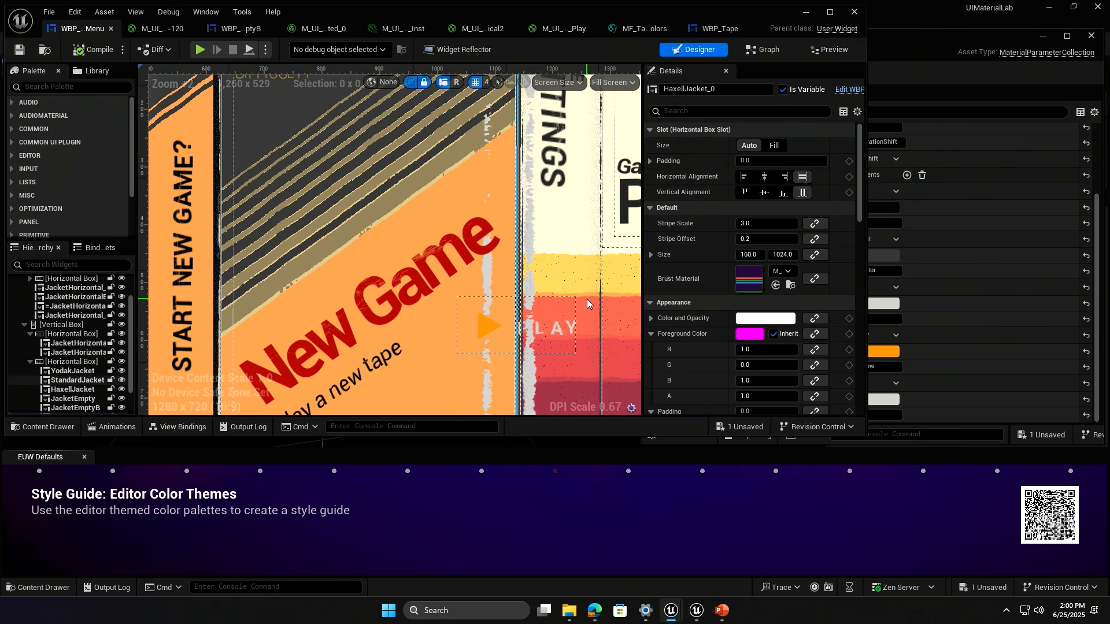
# Save the TapeColors collection and close the WBP_GameMenu editor window, discarding the pending M_UI_TAPE_YodakT-120 material changes.
pyautogui.click(894, 52)
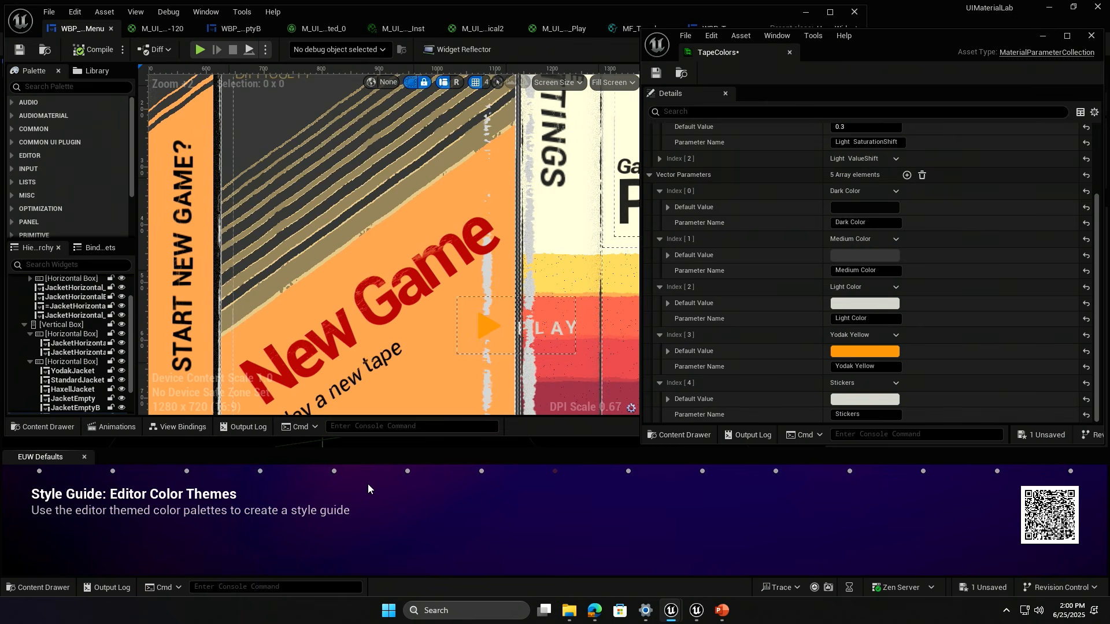
pyautogui.click(656, 73)
pyautogui.moveTo(907, 39); pyautogui.dragTo(862, 41)
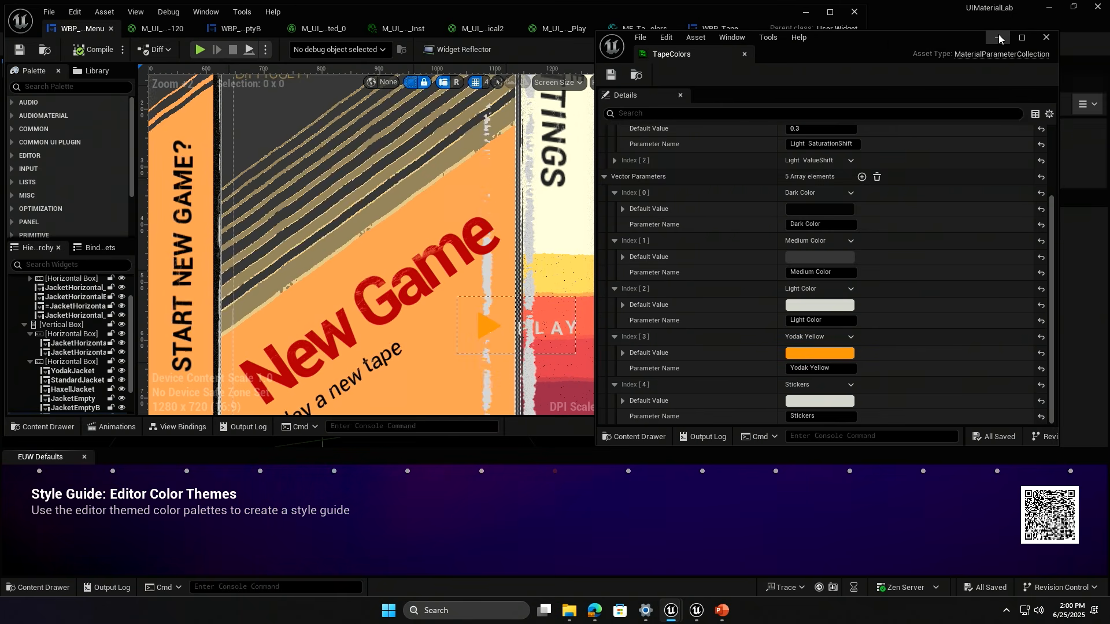
pyautogui.click(1007, 41)
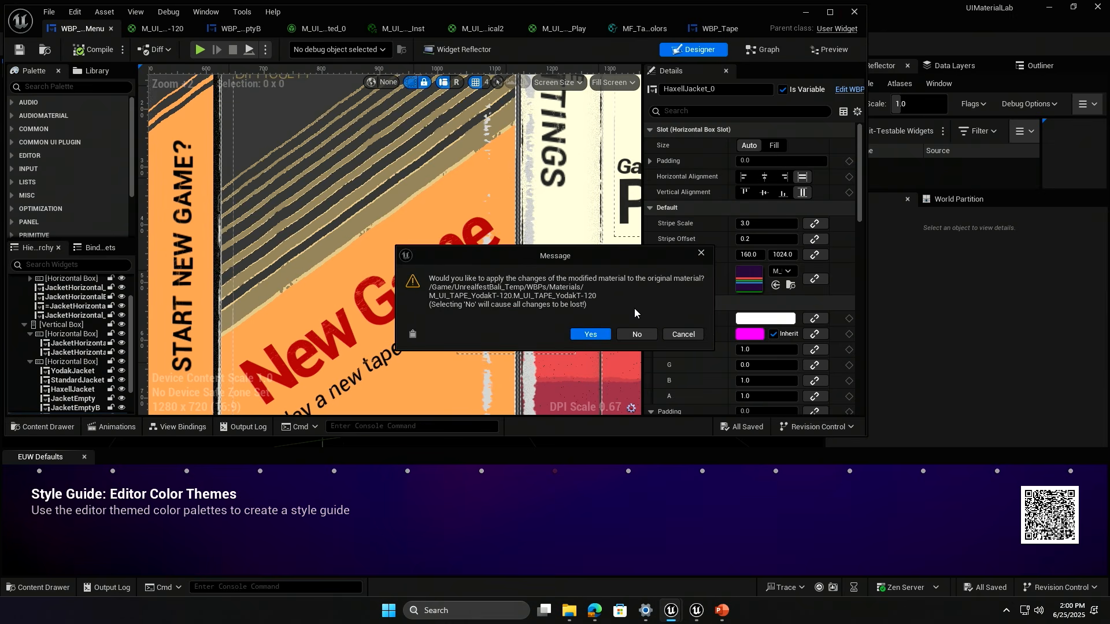
pyautogui.click(673, 337)
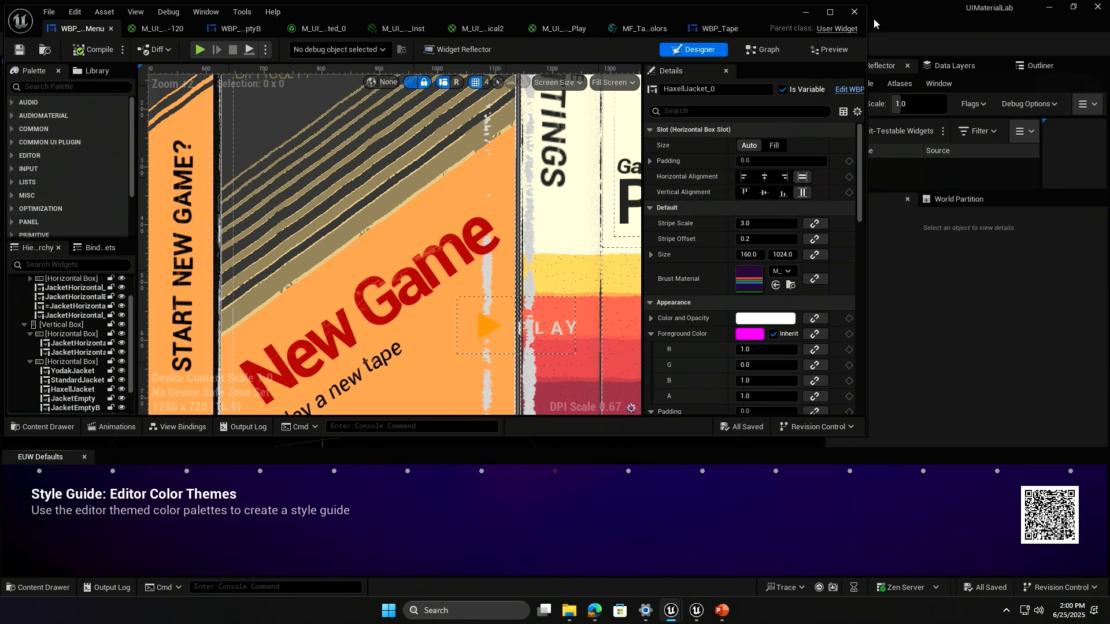
pyautogui.click(626, 329)
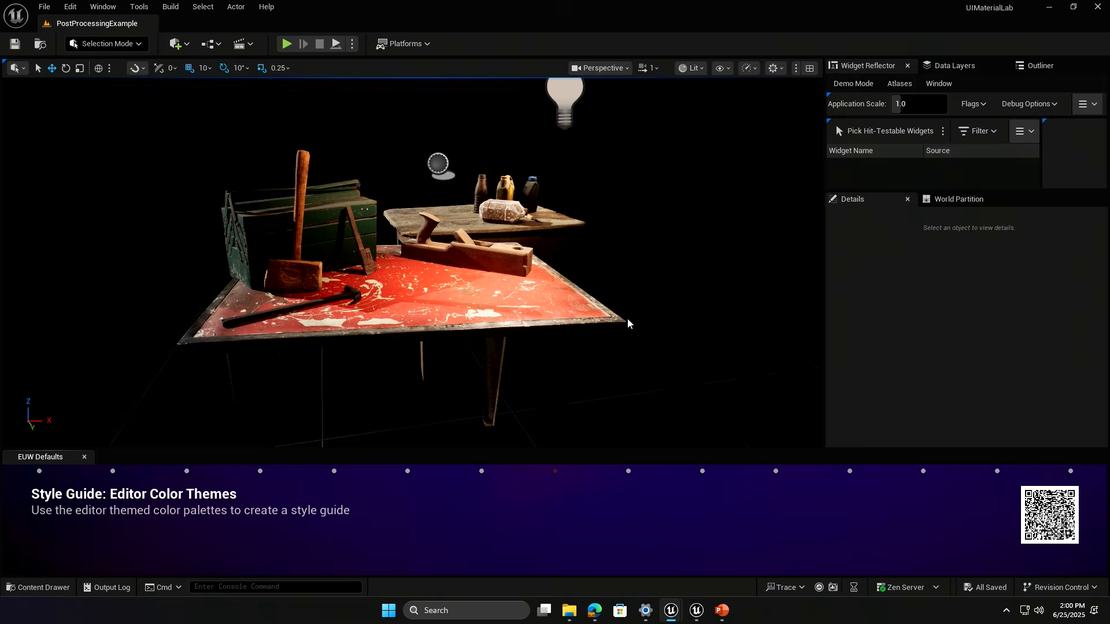
# Switch to the PowerPoint slide show and advance to the "Materials instead of textures for buttons" slide.
pyautogui.hotkey('alt', 'Tab')
pyautogui.hotkey('alt', 'Tab')
pyautogui.hotkey('alt', 'Tab')
pyautogui.hotkey('alt', 'Tab')
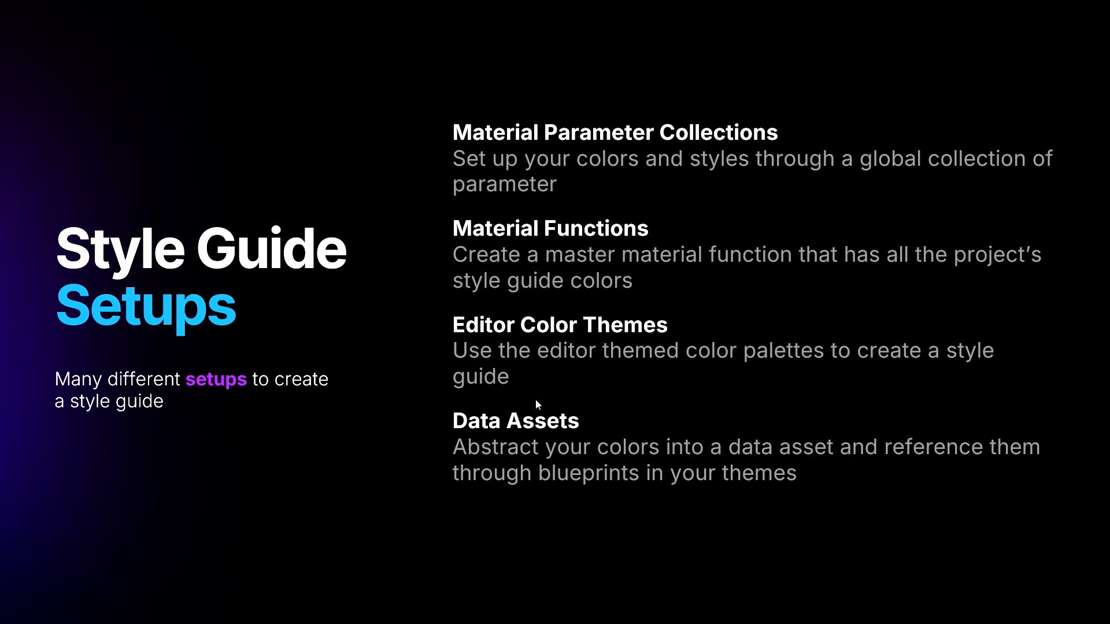
pyautogui.press('Right')
pyautogui.press('Right')
pyautogui.press('Right')
pyautogui.press('Right')
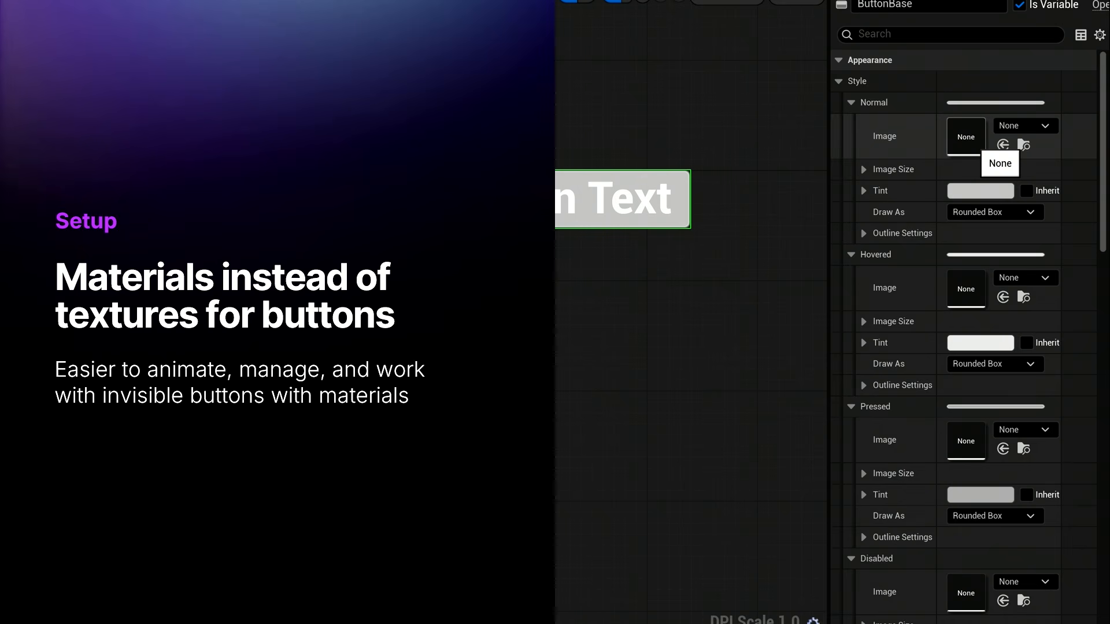
# Switch back to the UIMaterialLab Unreal Editor, open WBP_ButtonsDemo from UnrealfestBali_Temp/Buttons, and enlarge its window over the viewport.
pyautogui.hotkey('alt', 'Tab')
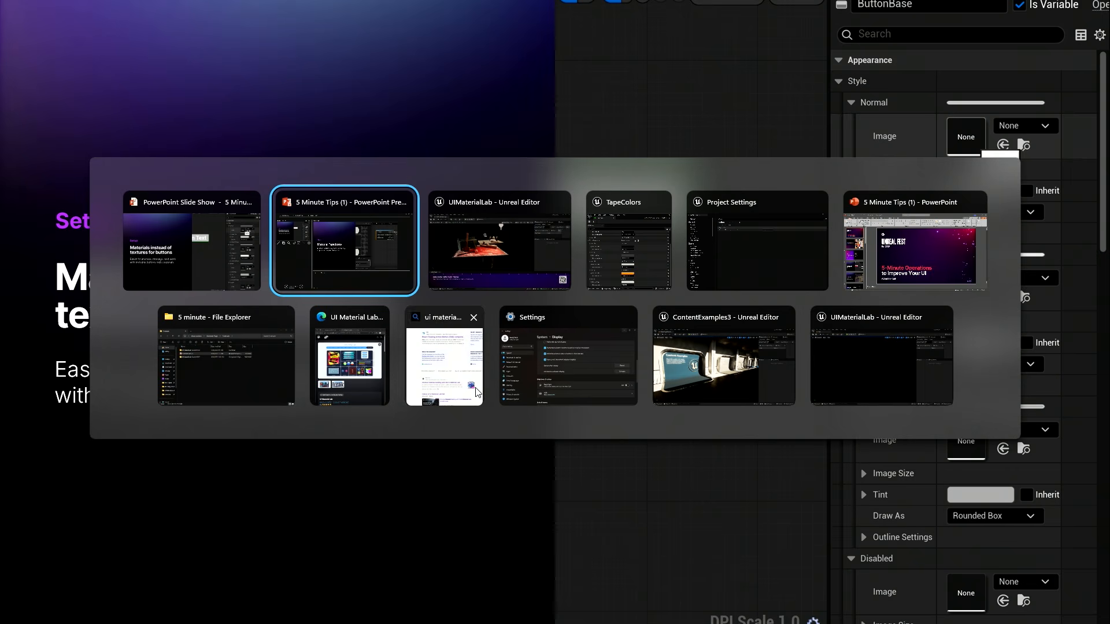
pyautogui.click(456, 237)
pyautogui.hotkey('ctrl', 'space')
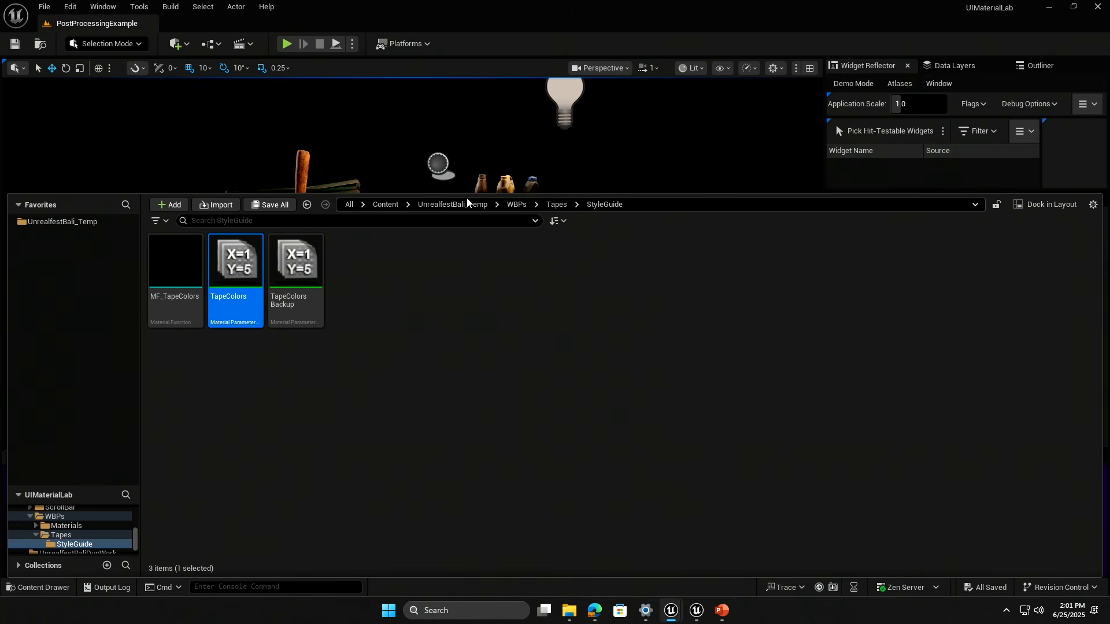
pyautogui.click(448, 205)
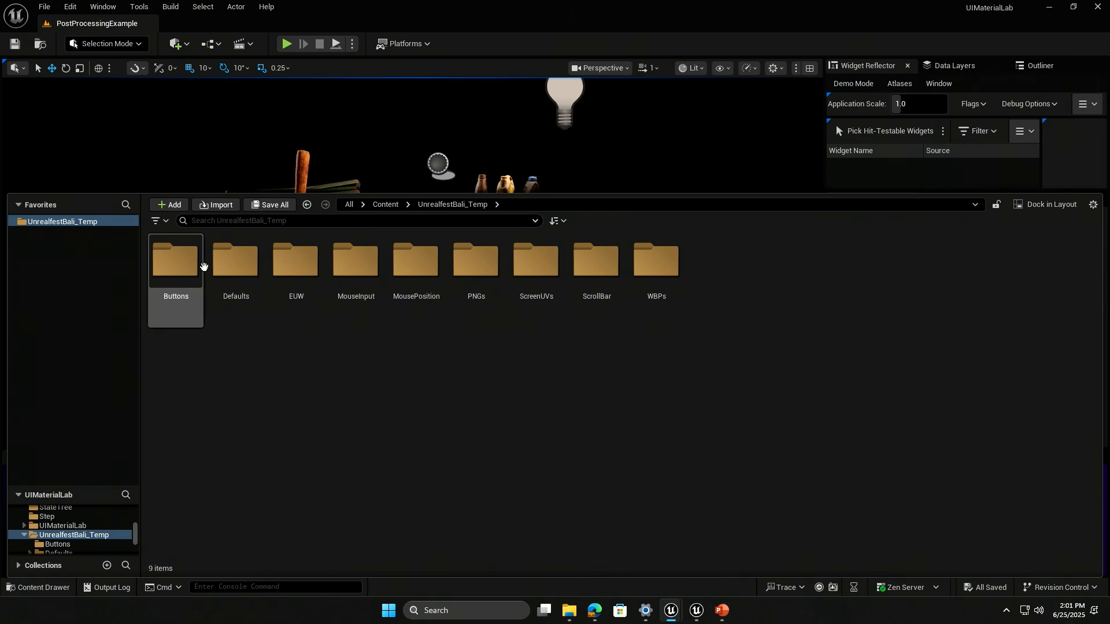
pyautogui.doubleClick(187, 266)
pyautogui.doubleClick(416, 266)
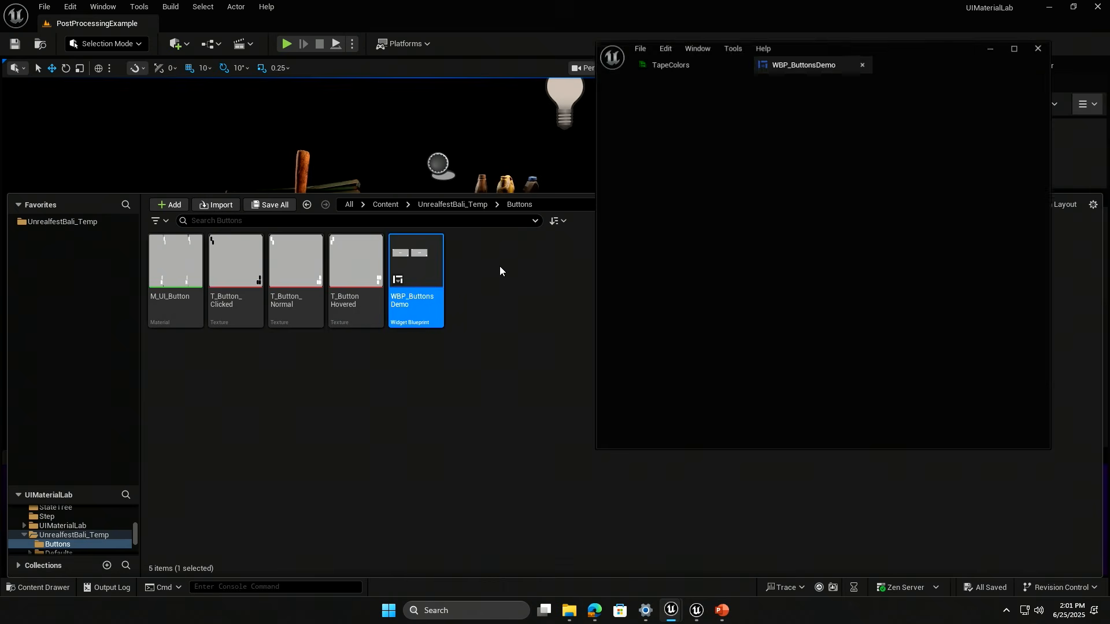
pyautogui.moveTo(809, 47); pyautogui.dragTo(189, 49)
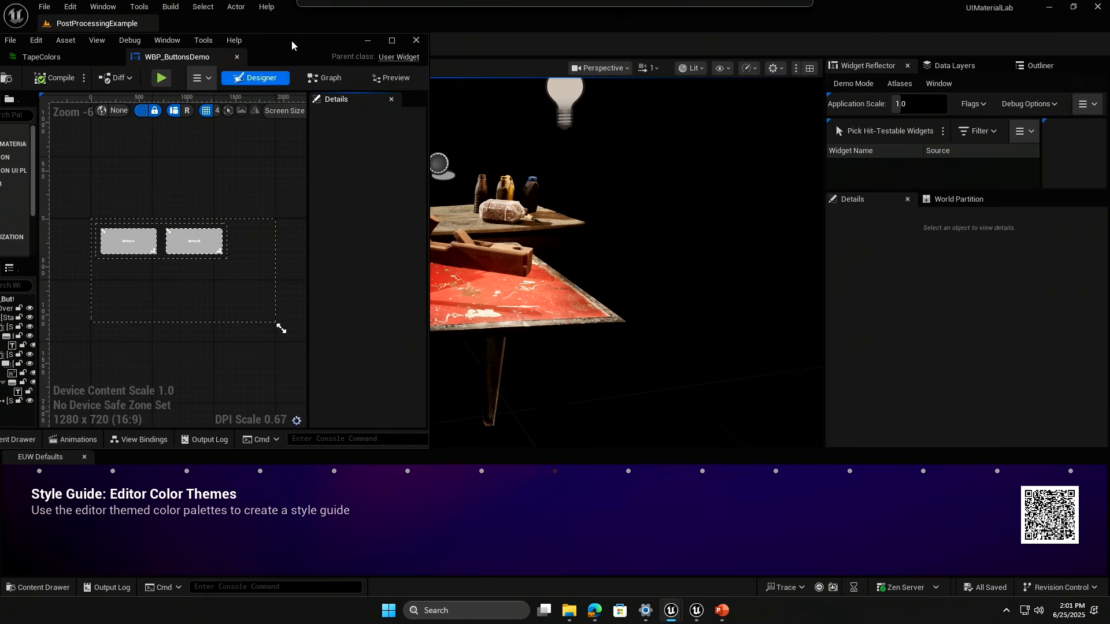
pyautogui.moveTo(439, 161); pyautogui.dragTo(870, 147)
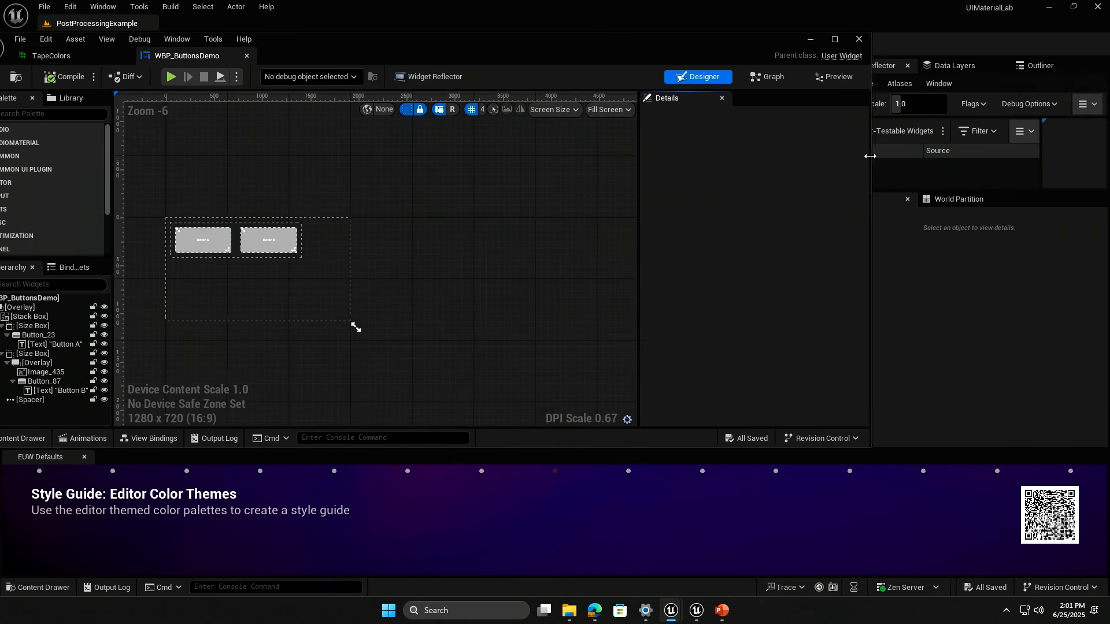
# Show the WBP_ButtonsDemo preview and advance the EUW Defaults notes to "Materials > Textures for button widget".
pyautogui.click(838, 77)
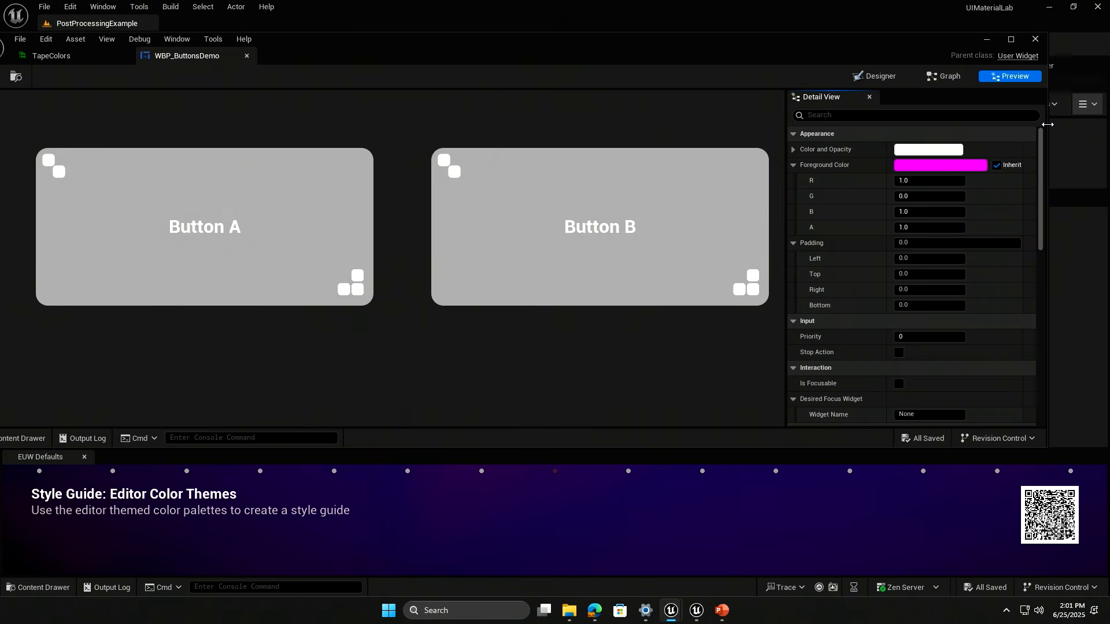
pyautogui.click(629, 470)
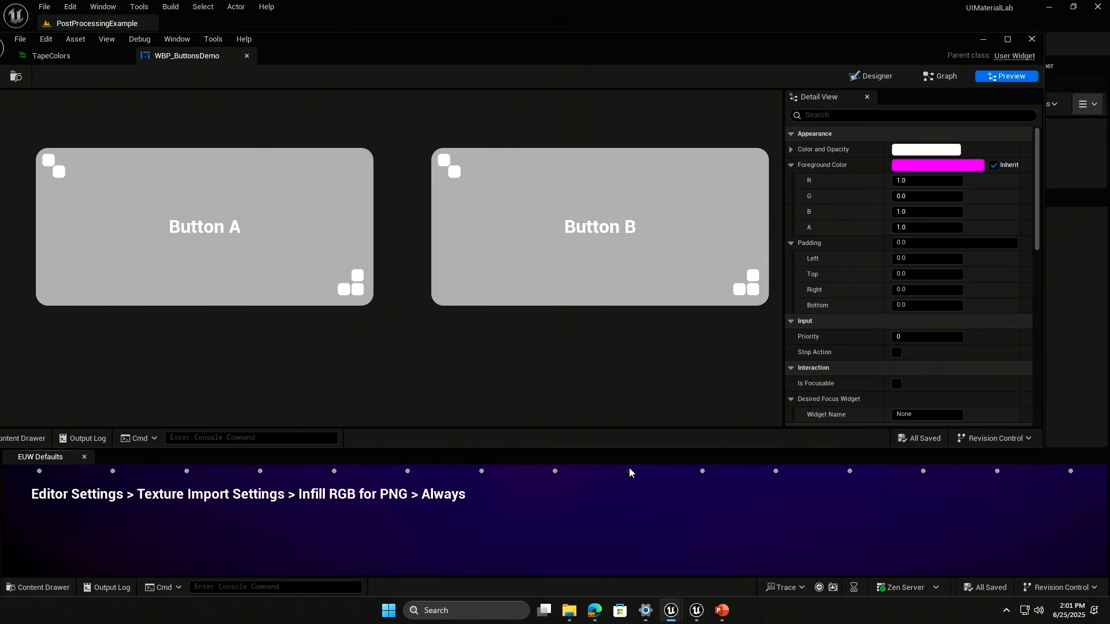
pyautogui.click(702, 471)
pyautogui.click(775, 471)
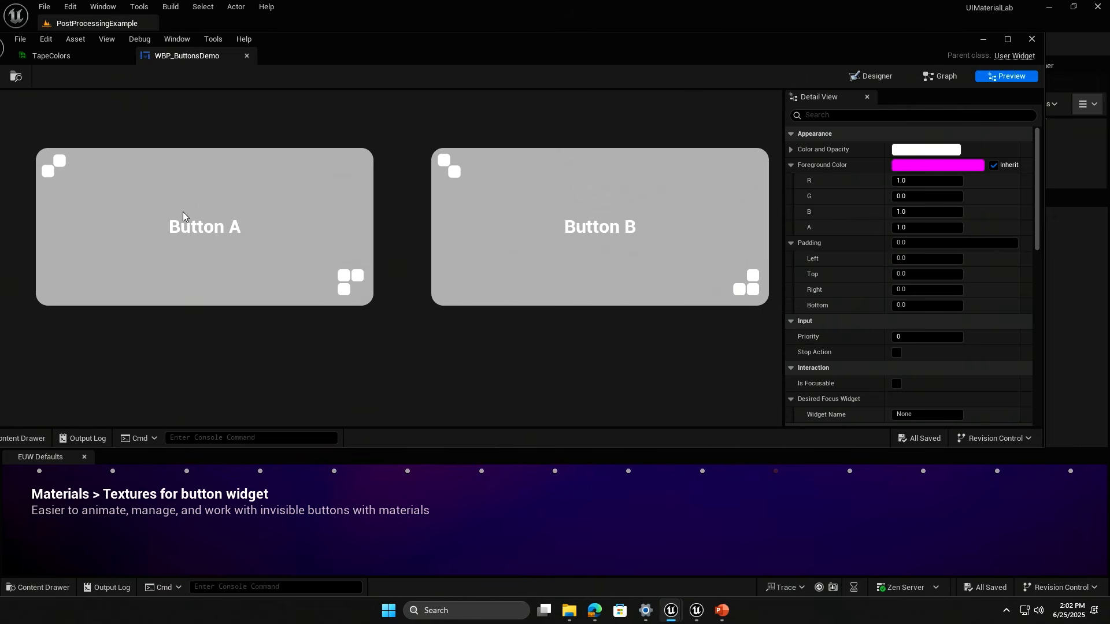
# Test the hover and click behavior of Button A and Button B in the widget preview.
pyautogui.click(158, 234)
pyautogui.click(144, 256)
pyautogui.click(131, 255)
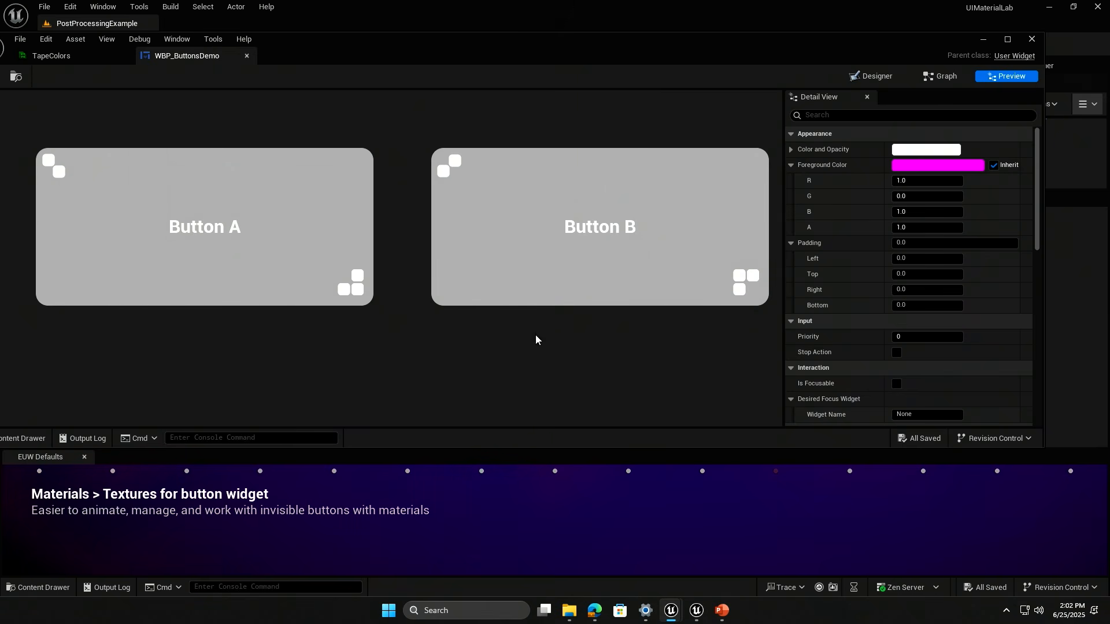
pyautogui.click(538, 254)
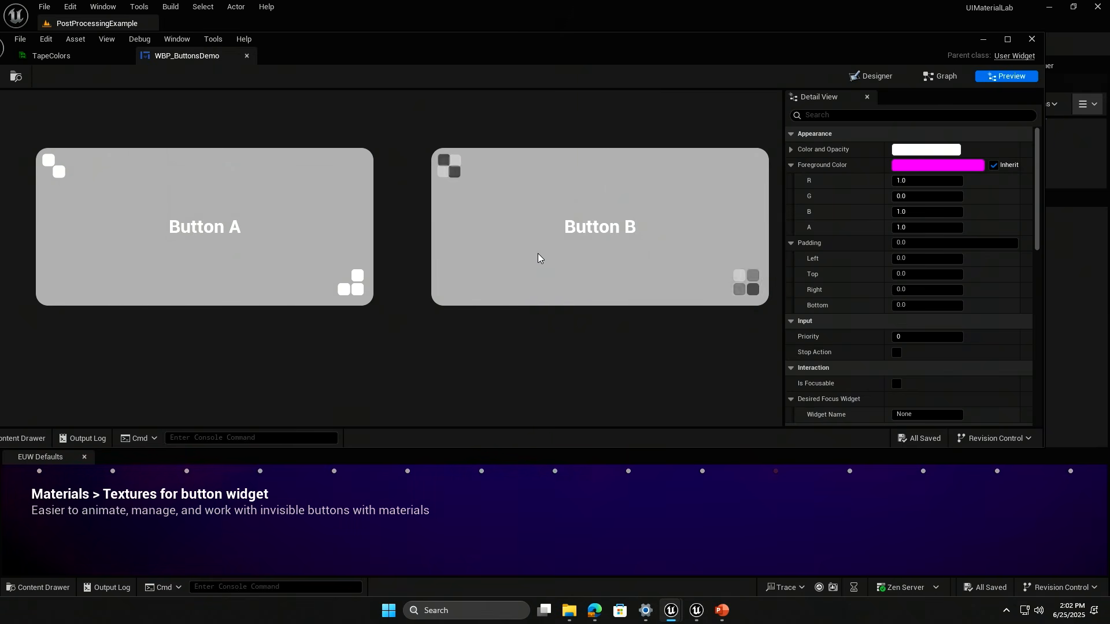
pyautogui.click(531, 274)
pyautogui.click(519, 265)
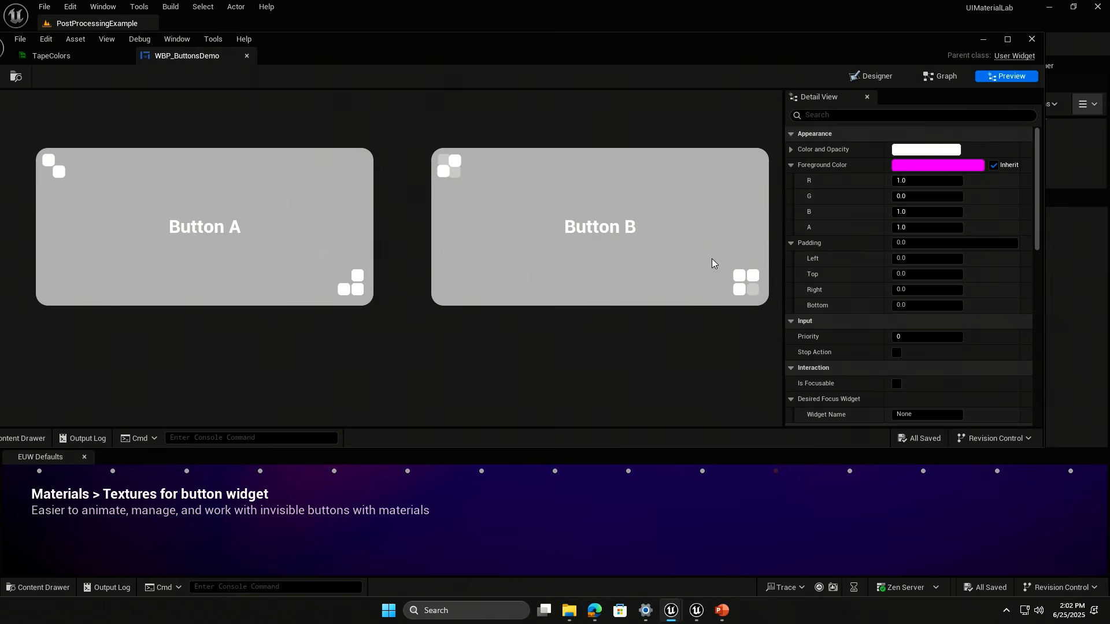
# In the designer, select Button A and open its Normal, Hovered and Pressed style textures for inspection.
pyautogui.click(875, 78)
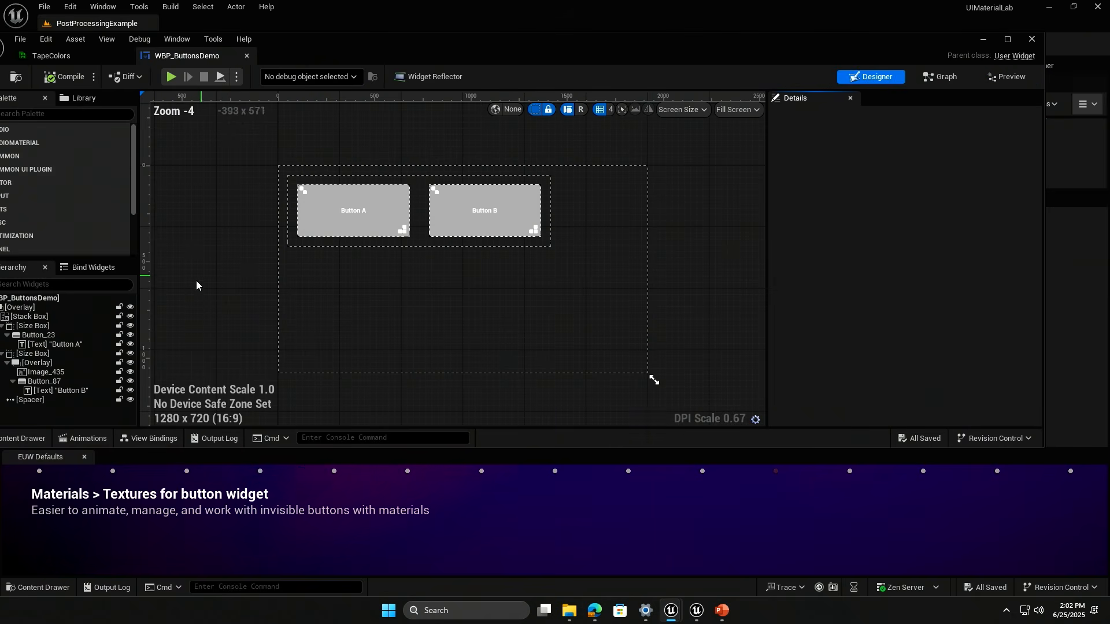
pyautogui.click(343, 256)
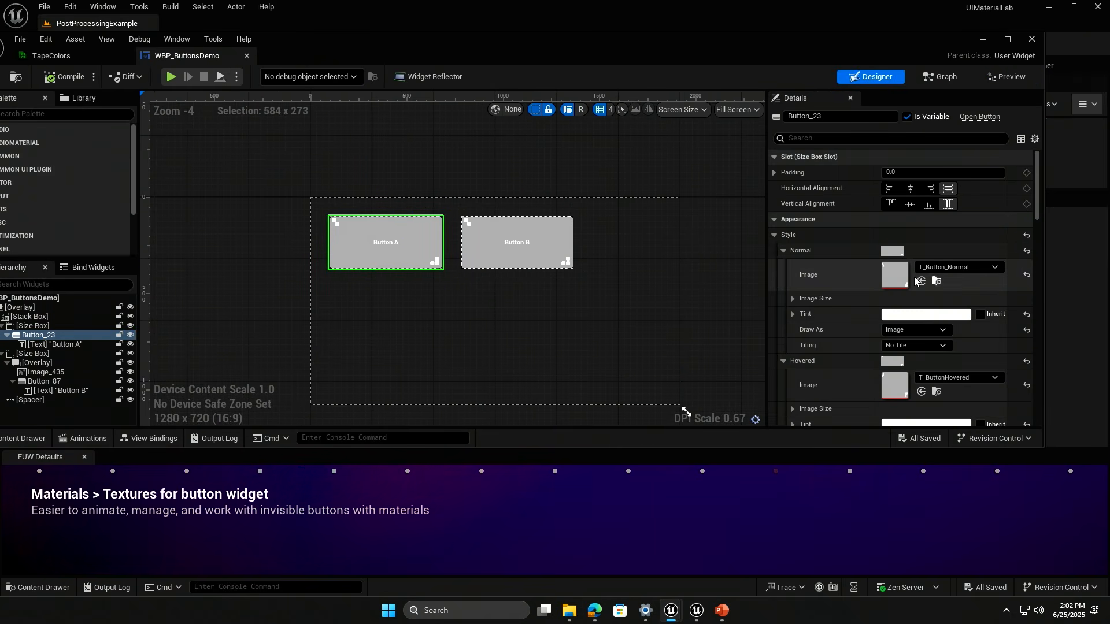
pyautogui.scroll(-2, 878, 249)
pyautogui.scroll(-3, 885, 237)
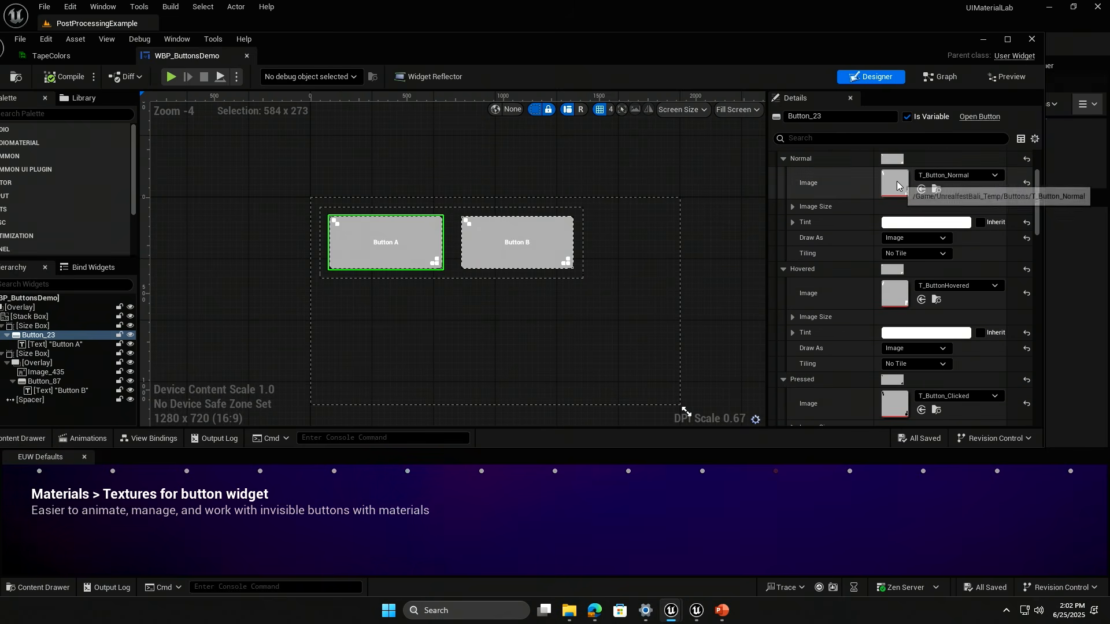
pyautogui.doubleClick(895, 183)
pyautogui.click(207, 56)
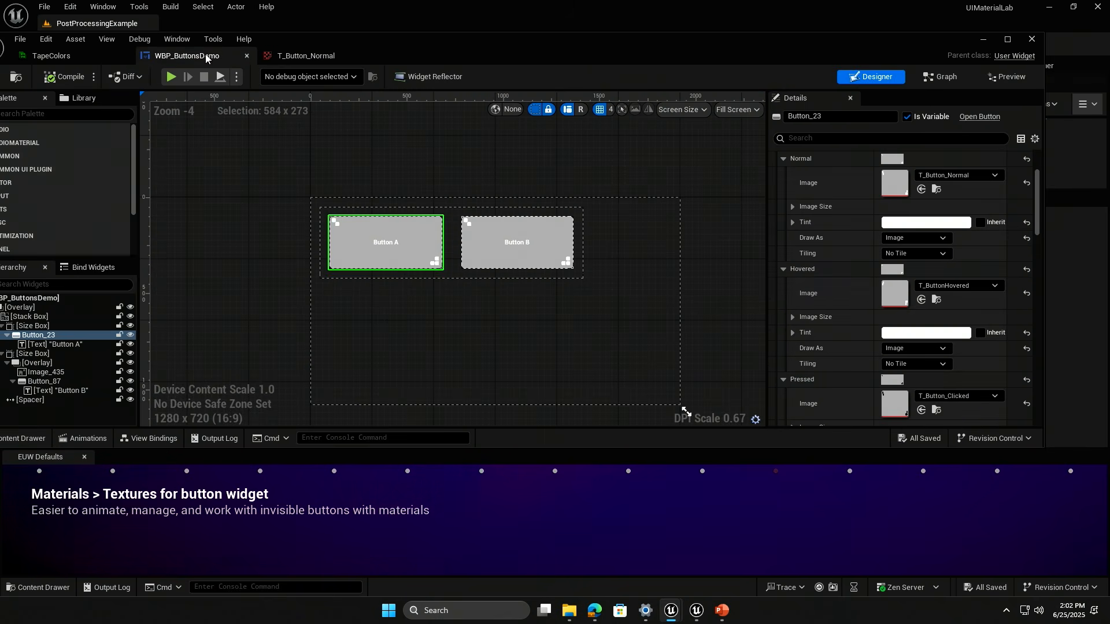
pyautogui.doubleClick(895, 289)
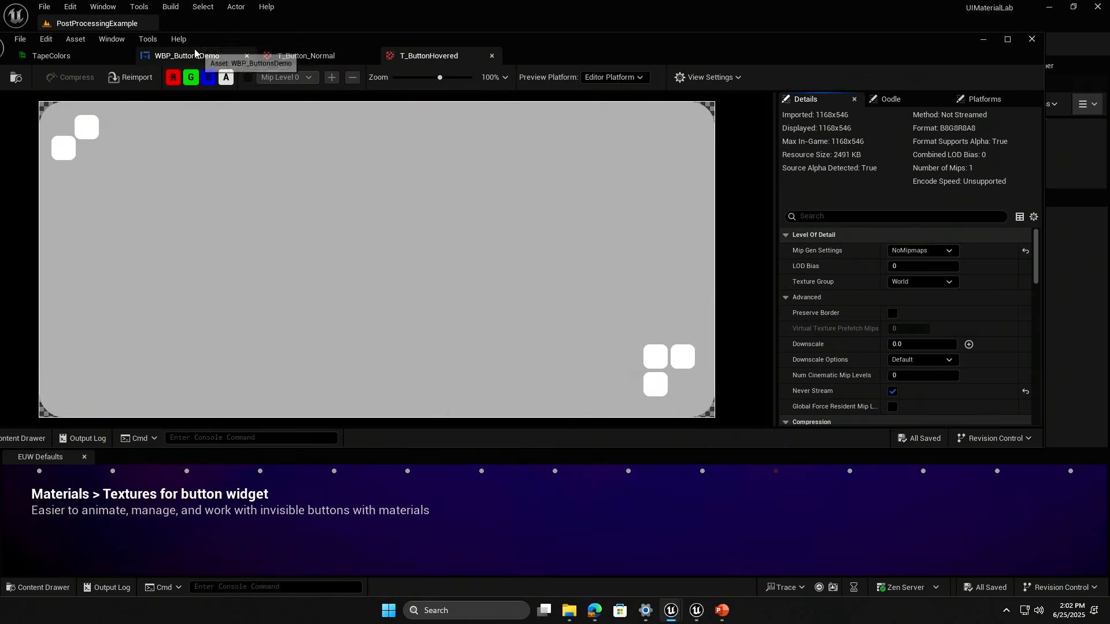
pyautogui.click(194, 55)
pyautogui.doubleClick(900, 382)
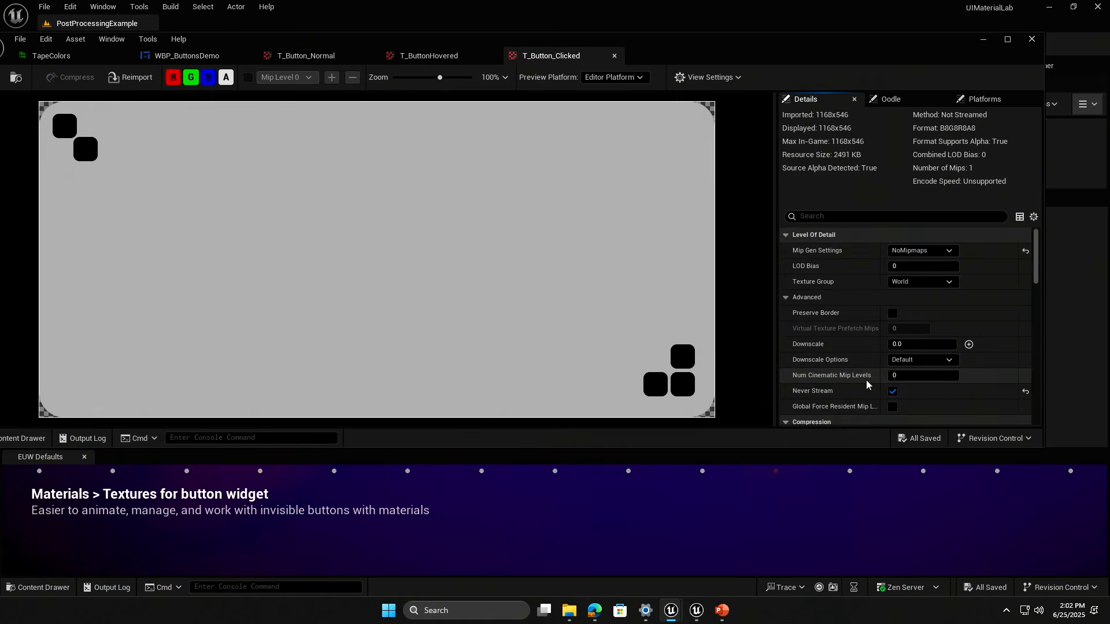
# Compare the hovered, clicked and normal button textures, and return to Button A to review its per-state style settings.
pyautogui.click(452, 55)
pyautogui.click(550, 55)
pyautogui.click(429, 56)
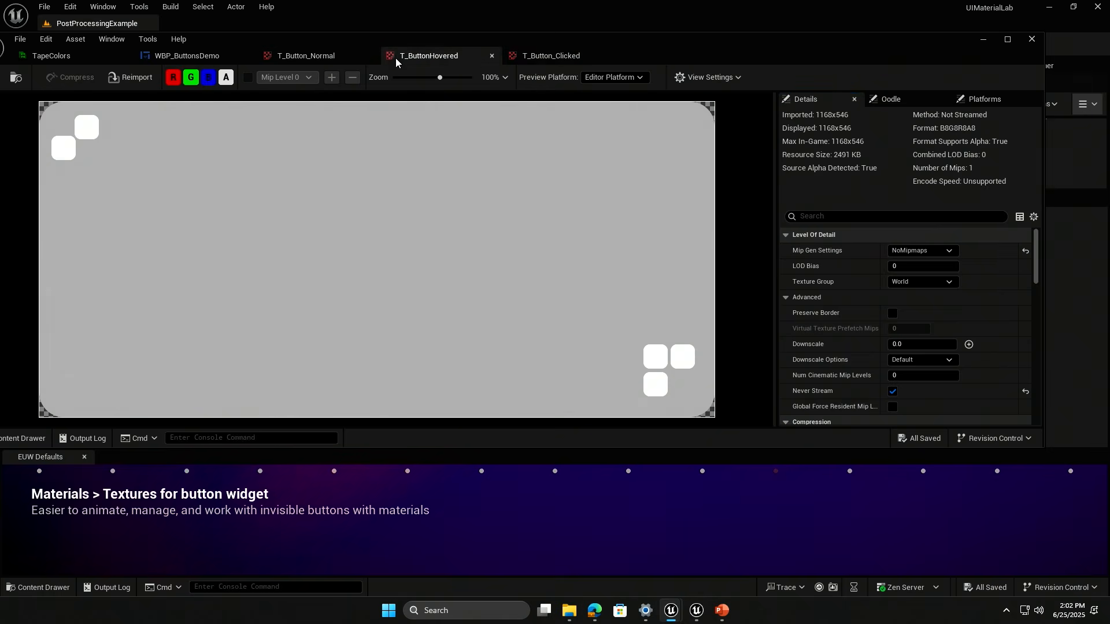
pyautogui.click(307, 55)
pyautogui.click(190, 56)
pyautogui.scroll(-2, 924, 312)
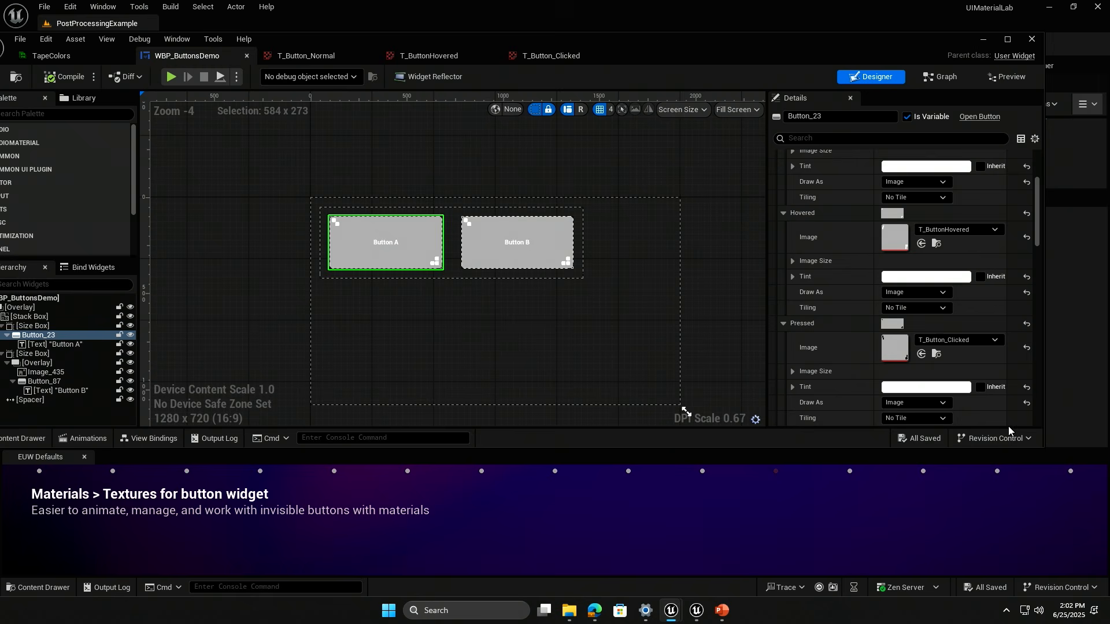
pyautogui.scroll(3, 912, 320)
pyautogui.scroll(-4, 910, 322)
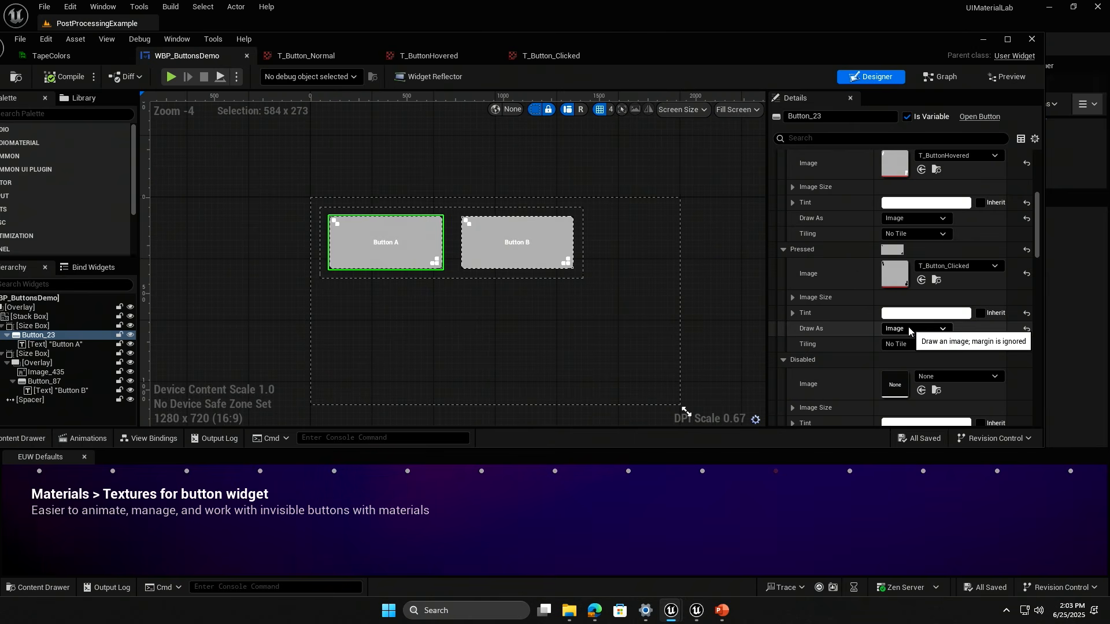
# Select Image_435 inside Button B's overlay and examine its brush material settings.
pyautogui.click(63, 363)
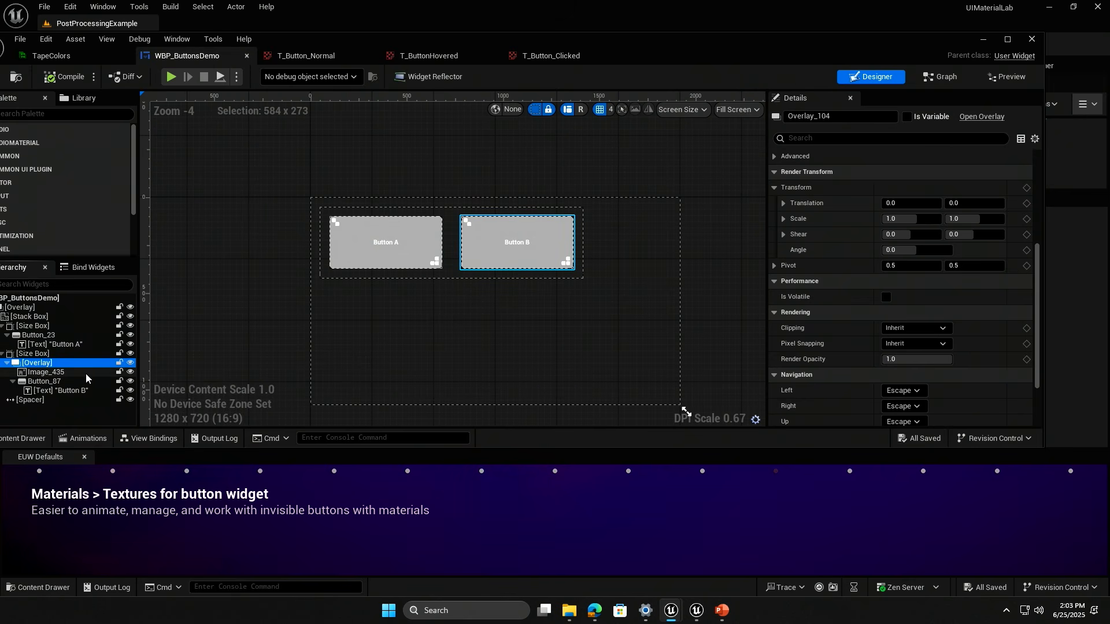
pyautogui.click(68, 370)
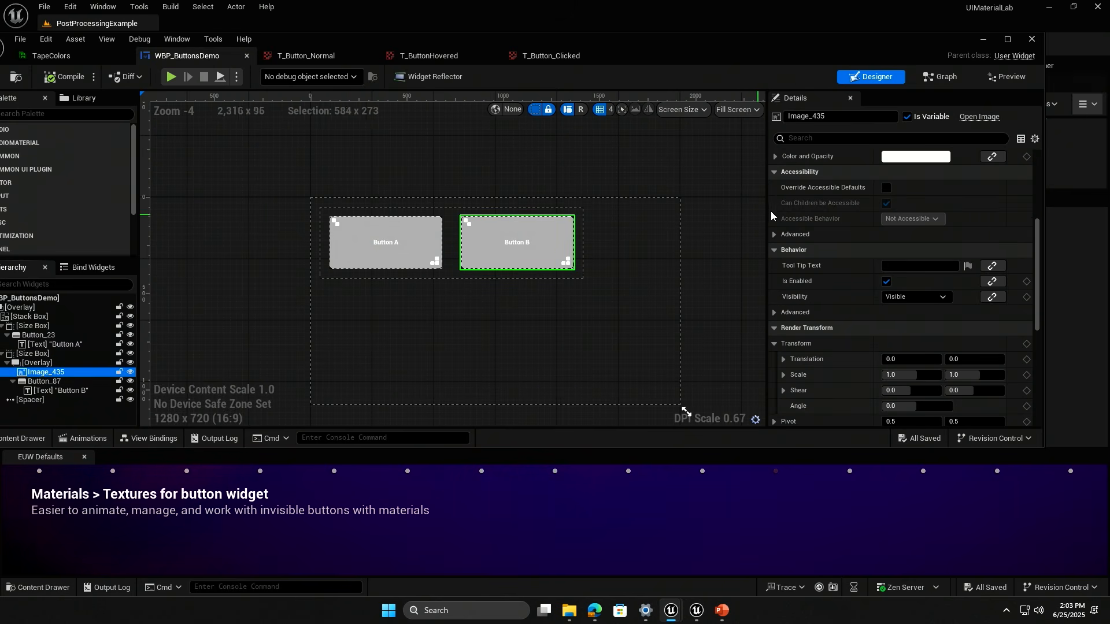
pyautogui.scroll(2, 971, 278)
pyautogui.scroll(2, 971, 283)
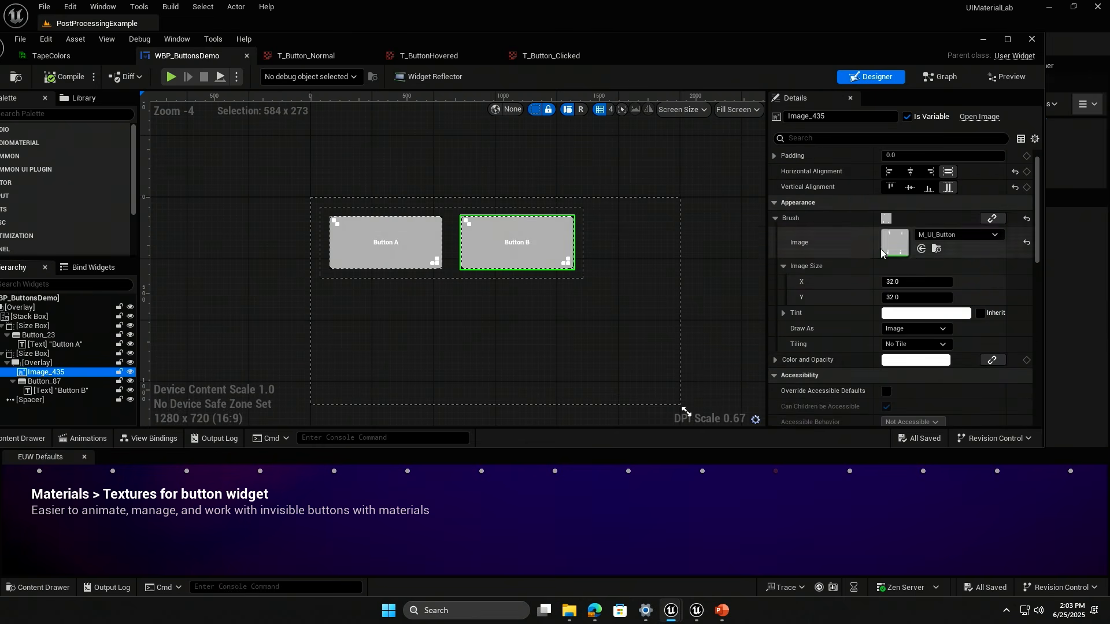
# Examine Button_87's image and Draw As settings for each style state, and reselect Image_435.
pyautogui.click(133, 383)
pyautogui.scroll(-2, 936, 284)
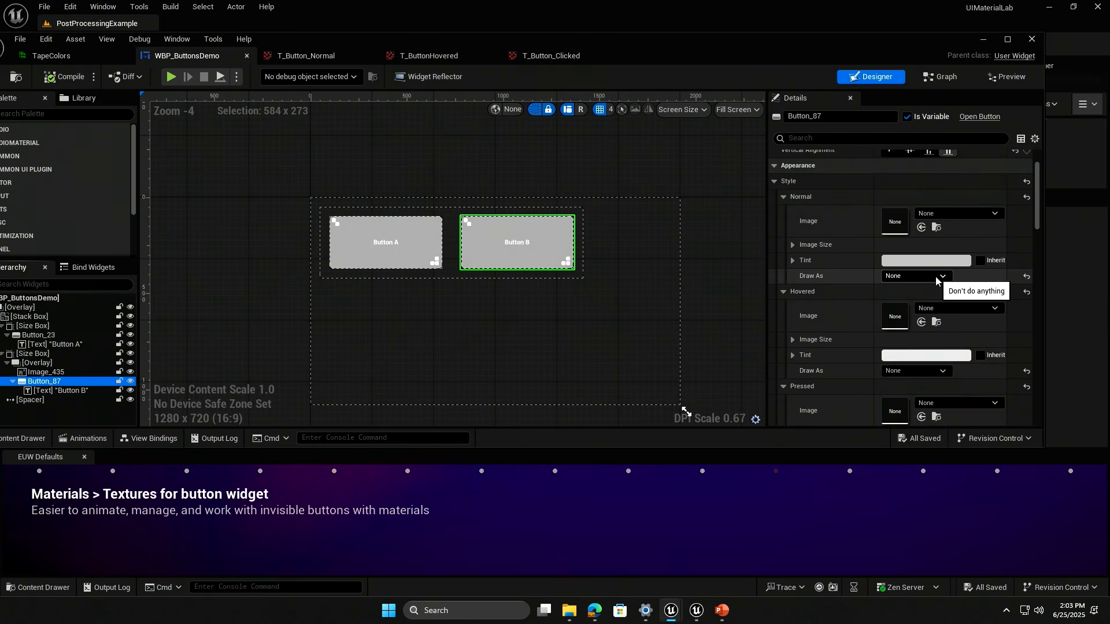
pyautogui.scroll(-6, 954, 297)
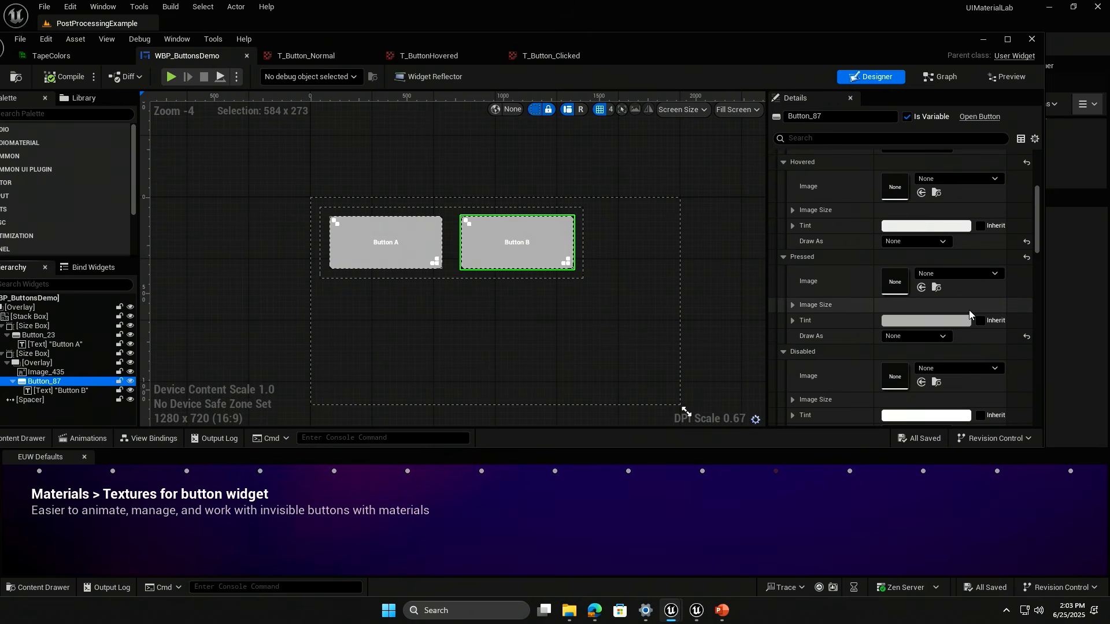
pyautogui.scroll(-3, 971, 315)
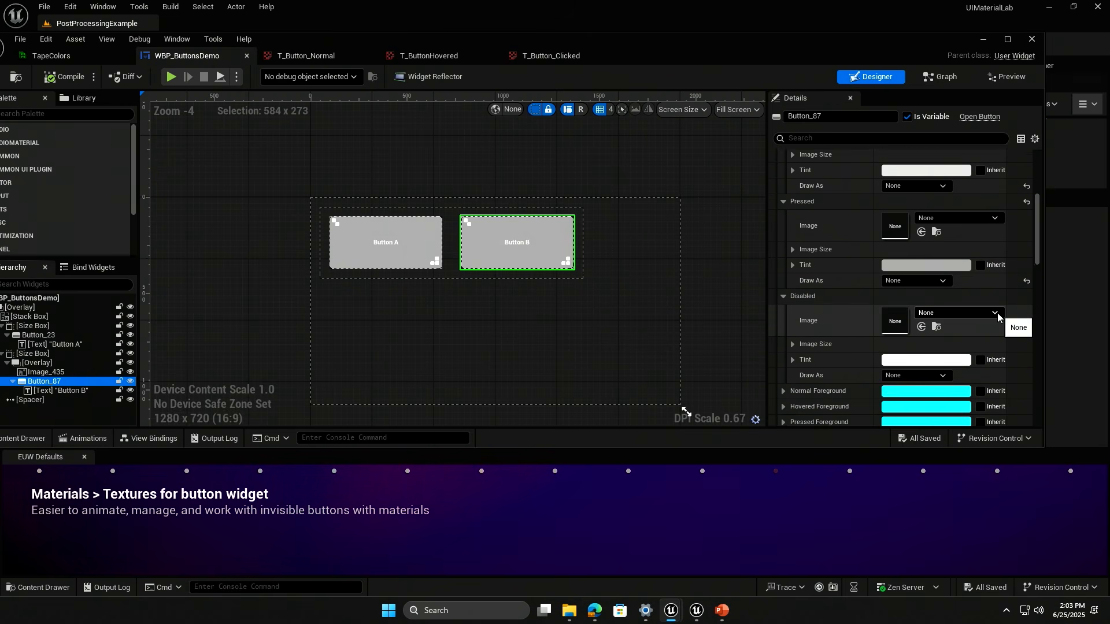
pyautogui.click(46, 372)
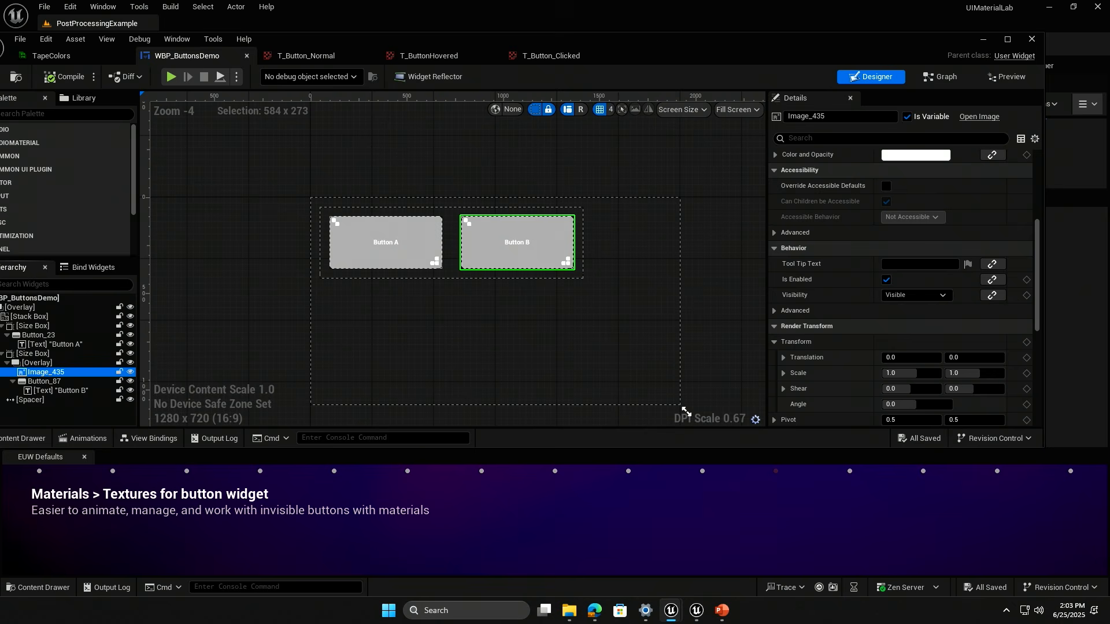
# Open the M_UI_Button material from Image_435's brush, set its preview width to 550 and widen the preview area to fit.
pyautogui.scroll(10, 945, 303)
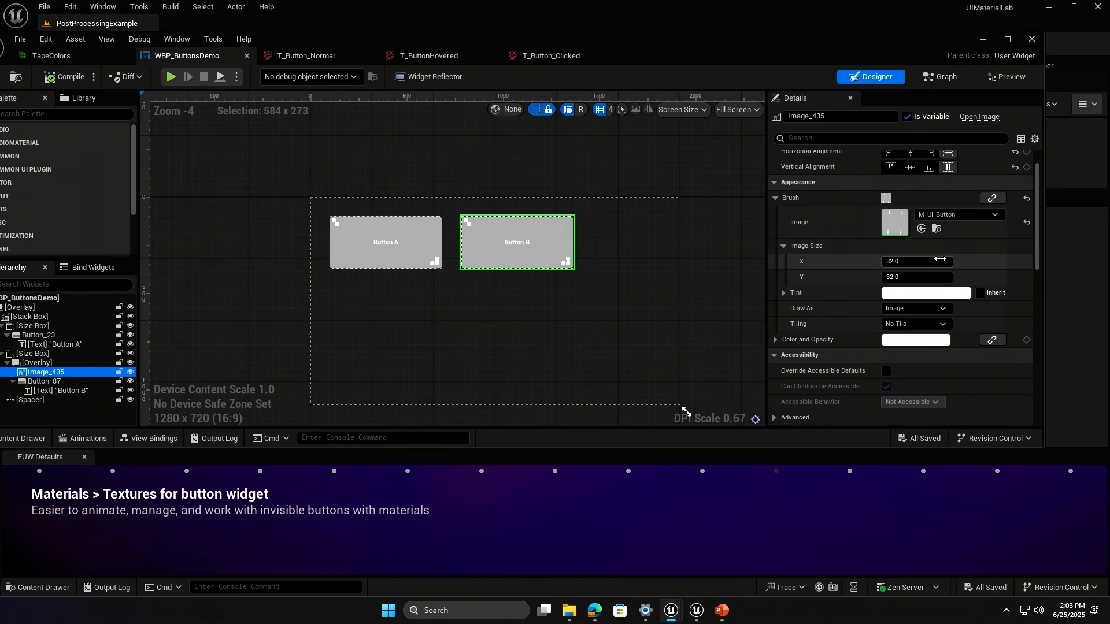
pyautogui.doubleClick(906, 221)
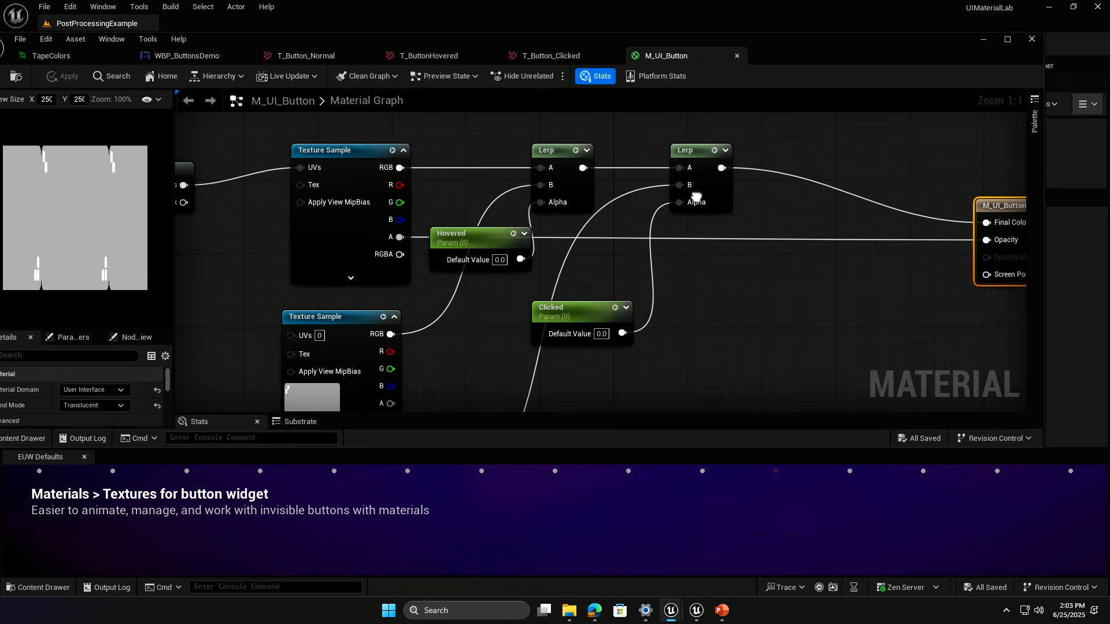
pyautogui.click(48, 100)
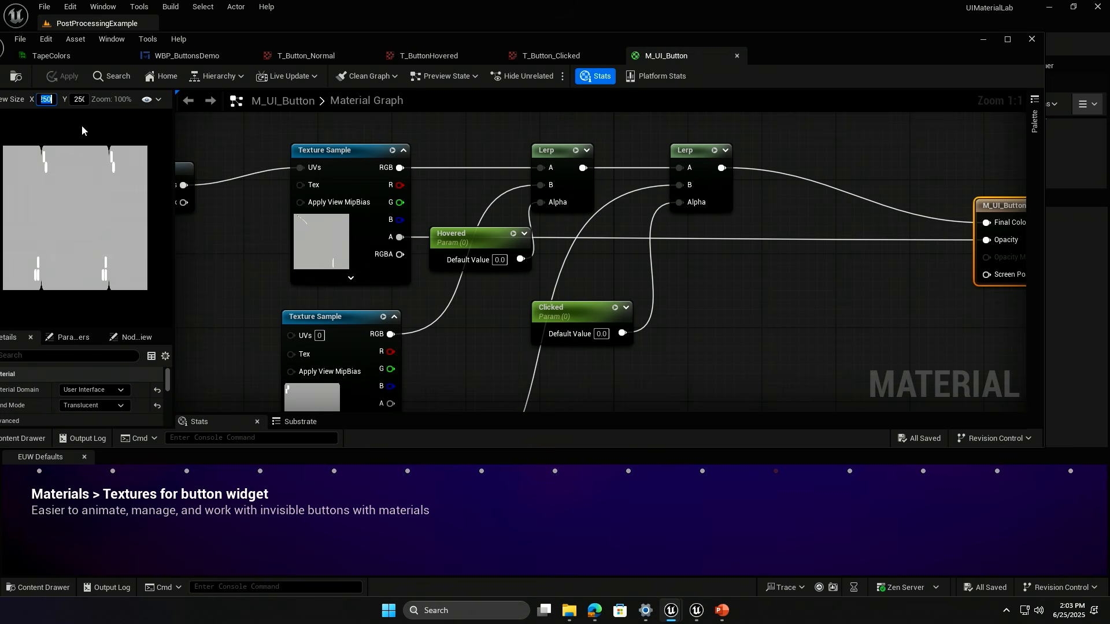
pyautogui.write('550')
pyautogui.press('Return')
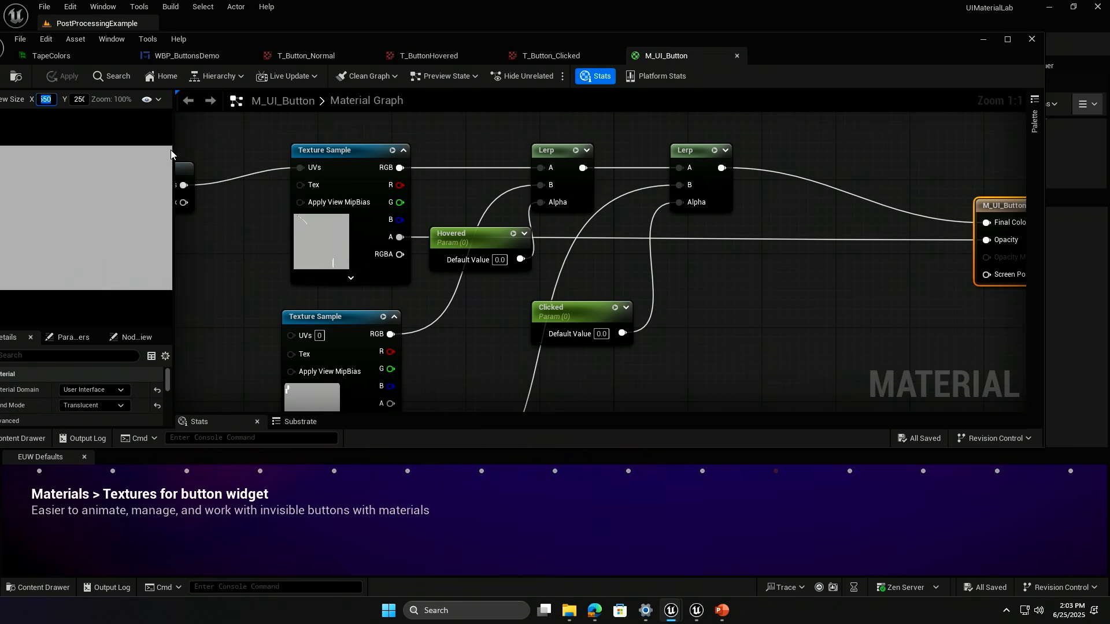
pyautogui.moveTo(171, 151); pyautogui.dragTo(366, 151)
pyautogui.scroll(-3, 640, 282)
pyautogui.moveTo(640, 282); pyautogui.dragTo(588, 230, button='right')
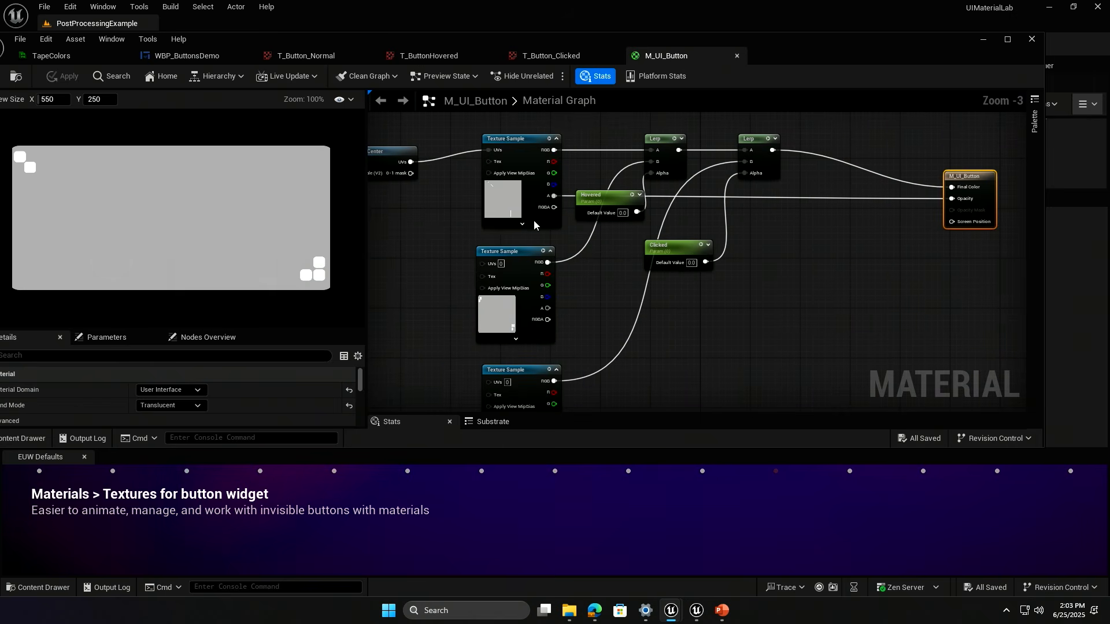
# Examine the button Texture Sample nodes and the Lerp nodes with their Hovered and Clicked parameters in the material graph.
pyautogui.click(496, 198)
pyautogui.moveTo(637, 128); pyautogui.dragTo(771, 203)
pyautogui.scroll(2, 531, 197)
pyautogui.click(531, 198)
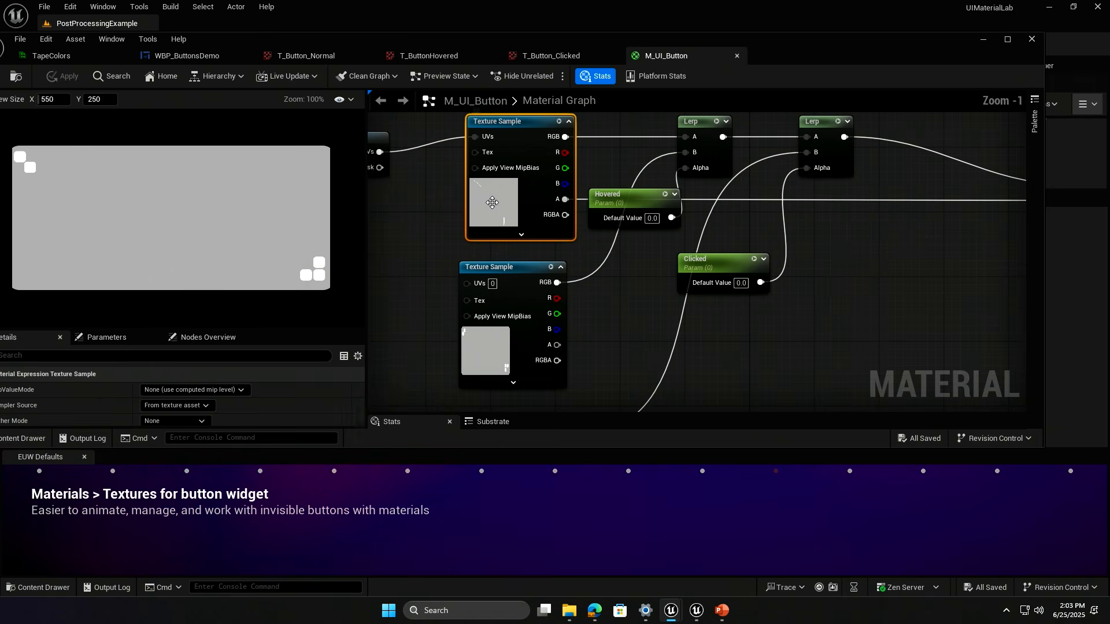
pyautogui.click(500, 350)
pyautogui.scroll(-2, 500, 349)
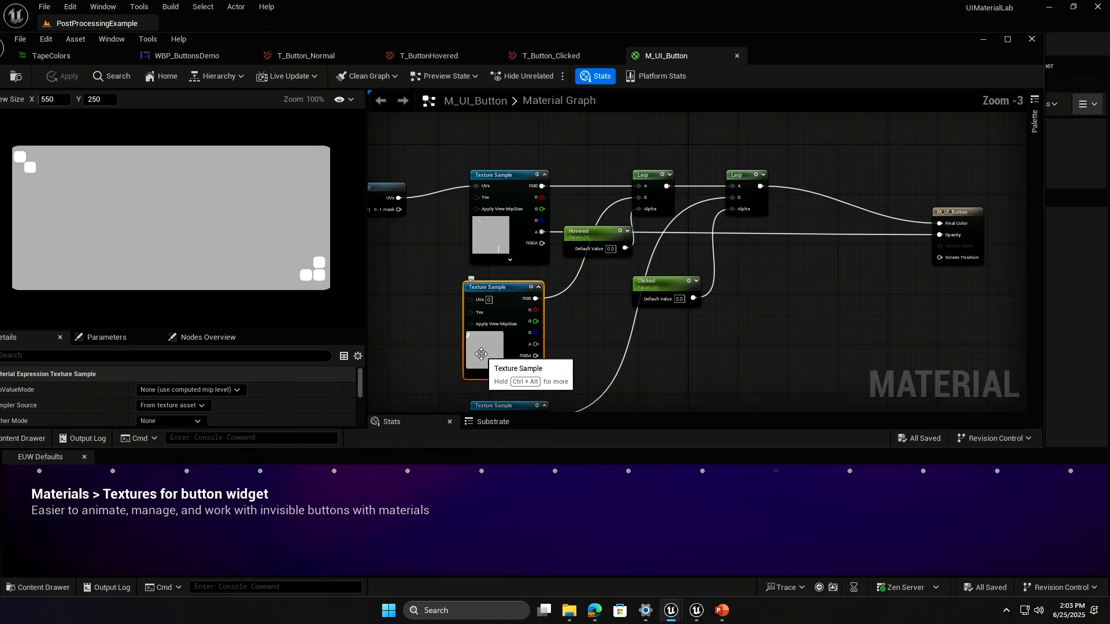
pyautogui.click(496, 226)
pyautogui.click(501, 362)
pyautogui.moveTo(613, 388); pyautogui.dragTo(605, 325, button='right')
pyautogui.click(472, 266)
pyautogui.moveTo(561, 121); pyautogui.dragTo(578, 154)
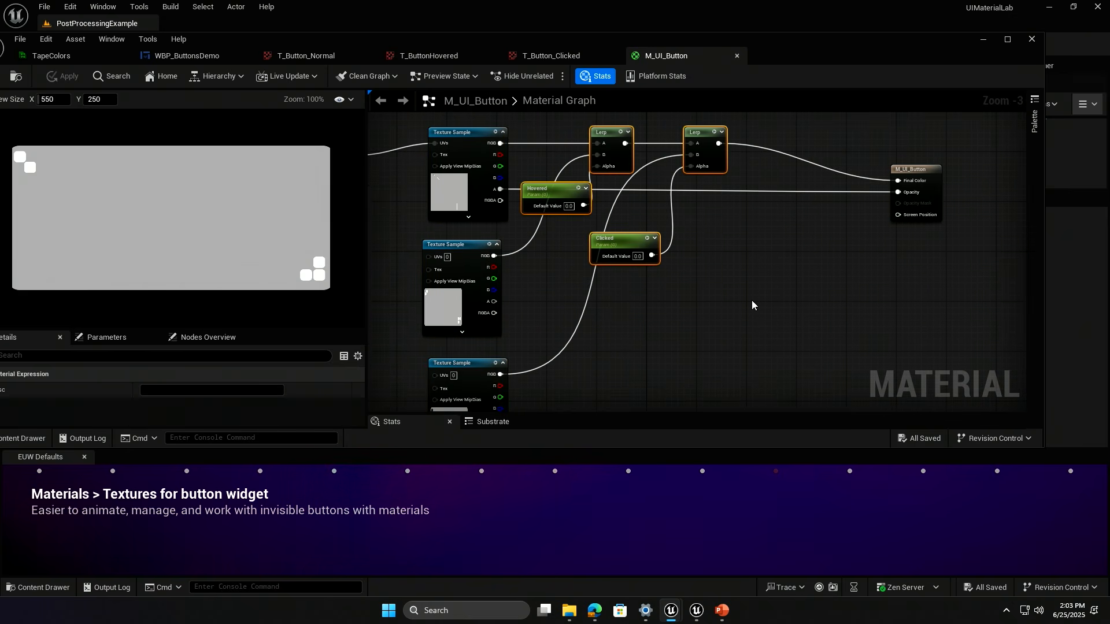
# Open the Button_hover animation in WBP_ButtonsDemo and scrub its Hovered track to preview Button B's hover transition.
pyautogui.click(152, 57)
pyautogui.click(92, 442)
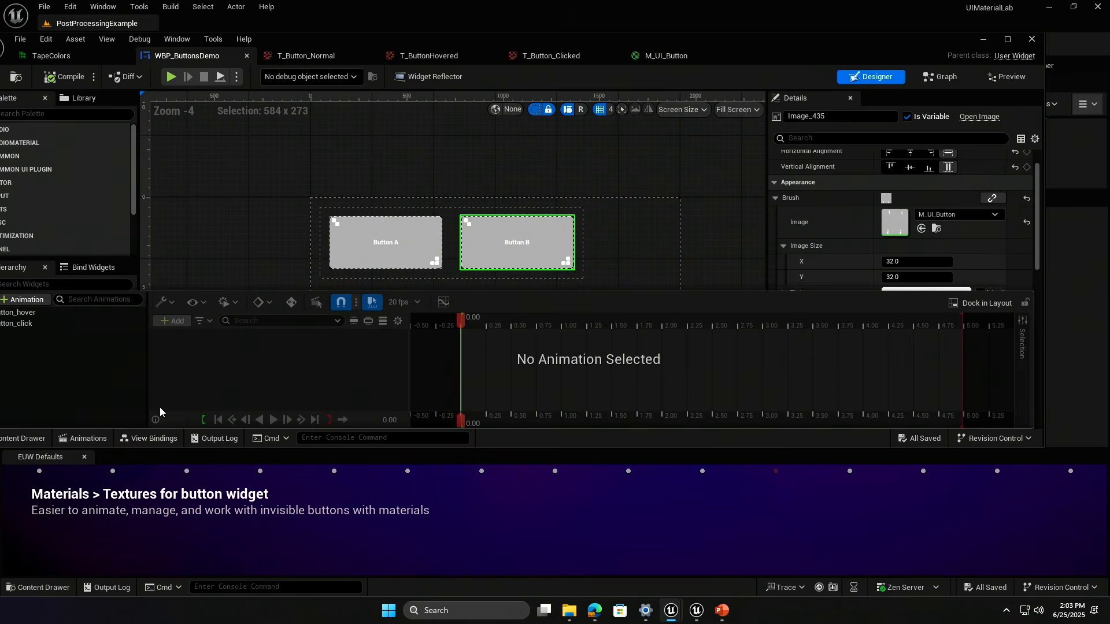
pyautogui.click(69, 313)
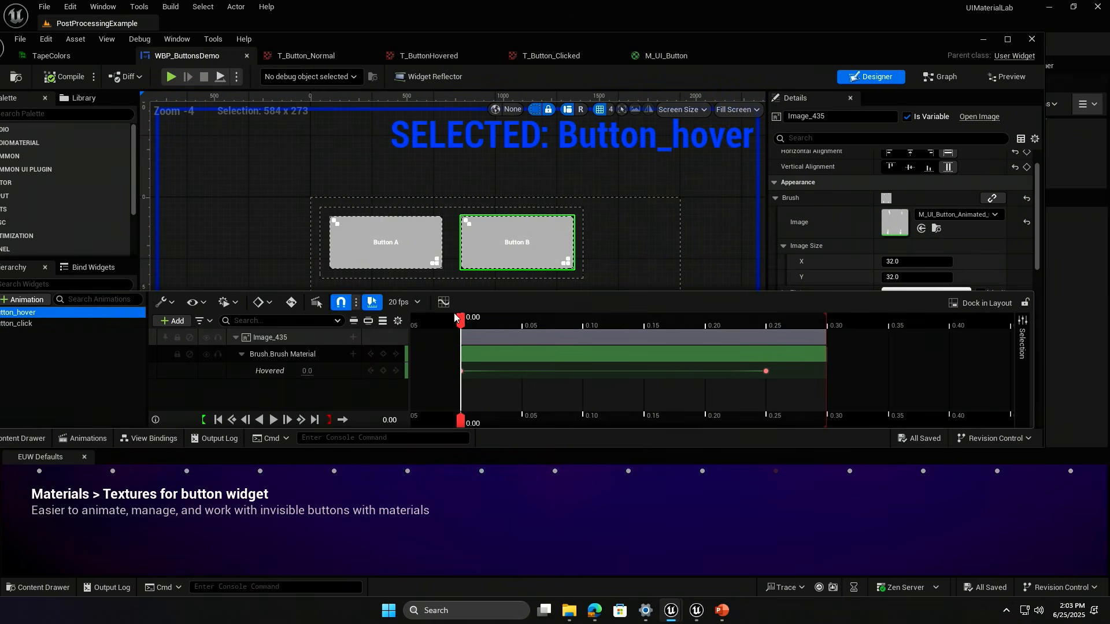
pyautogui.moveTo(481, 317); pyautogui.dragTo(747, 336)
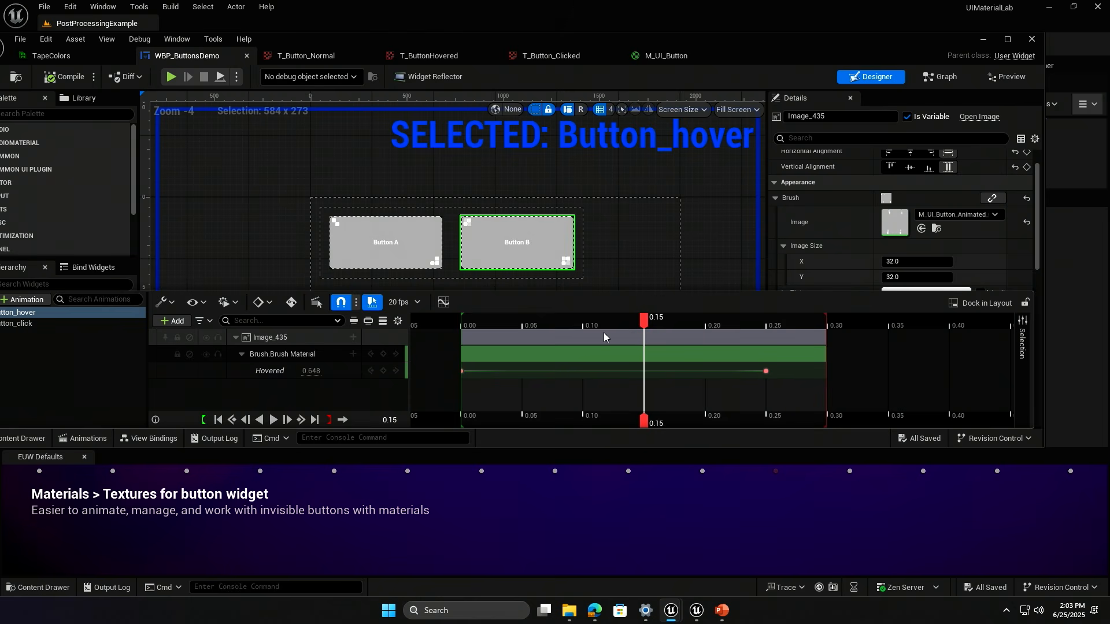
pyautogui.scroll(5, 508, 210)
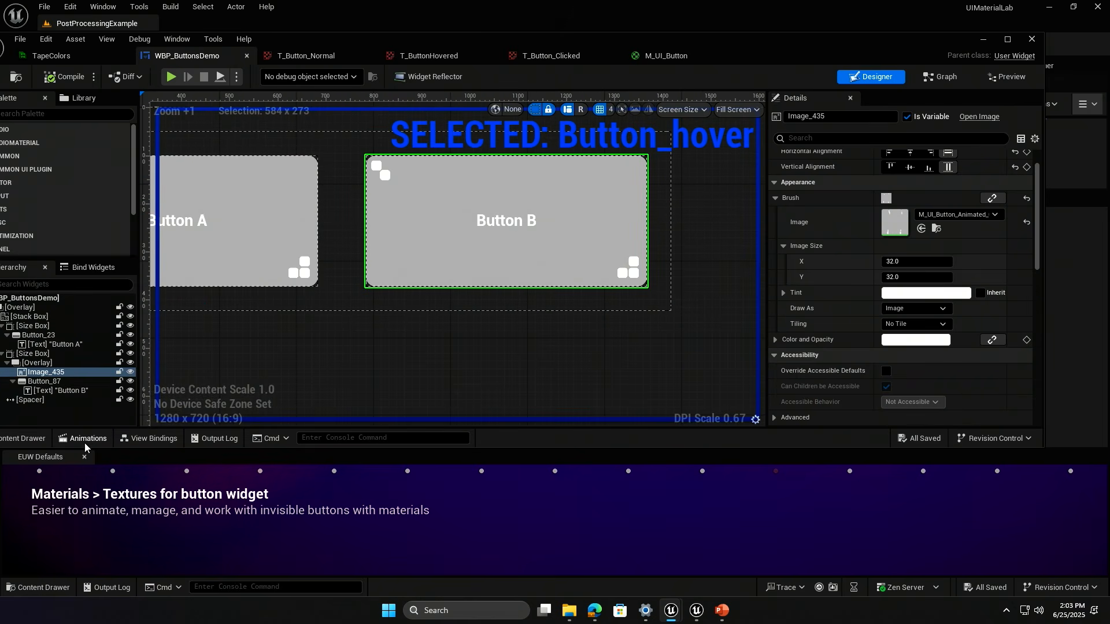
pyautogui.click(85, 441)
pyautogui.moveTo(490, 324)
pyautogui.mouseDown()
pyautogui.moveTo(706, 319)
pyautogui.moveTo(482, 315)
pyautogui.mouseUp()
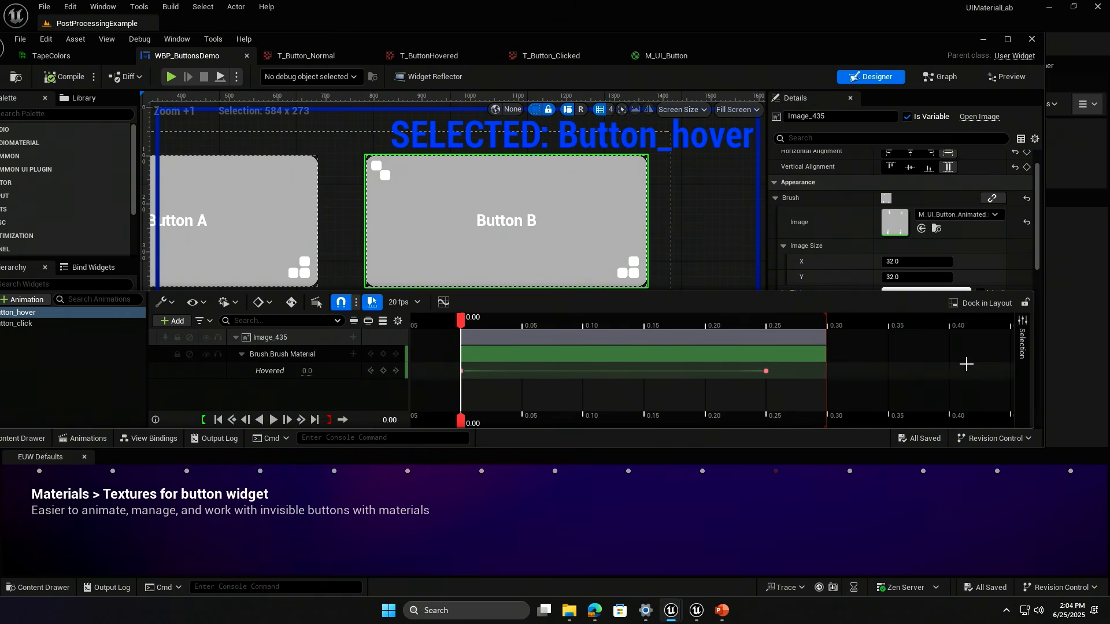
pyautogui.moveTo(804, 339); pyautogui.dragTo(831, 336)
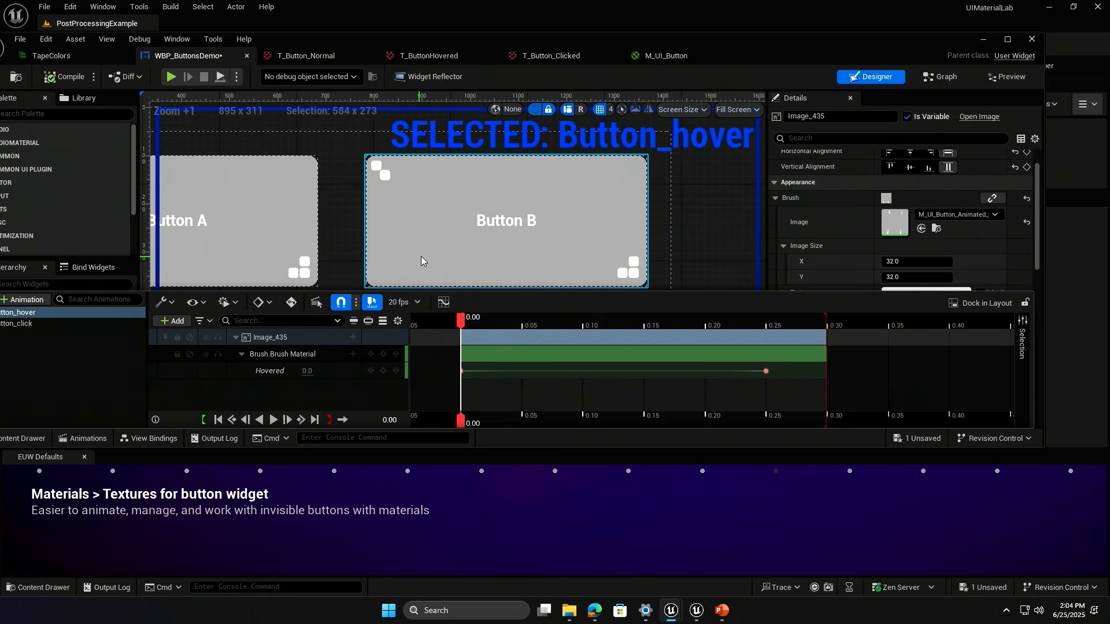
# Scrub the Button_click animation to 0.25 to preview Button B's clicked state, and show the Buttons folder's assets.
pyautogui.click(23, 323)
pyautogui.moveTo(501, 331); pyautogui.dragTo(674, 383)
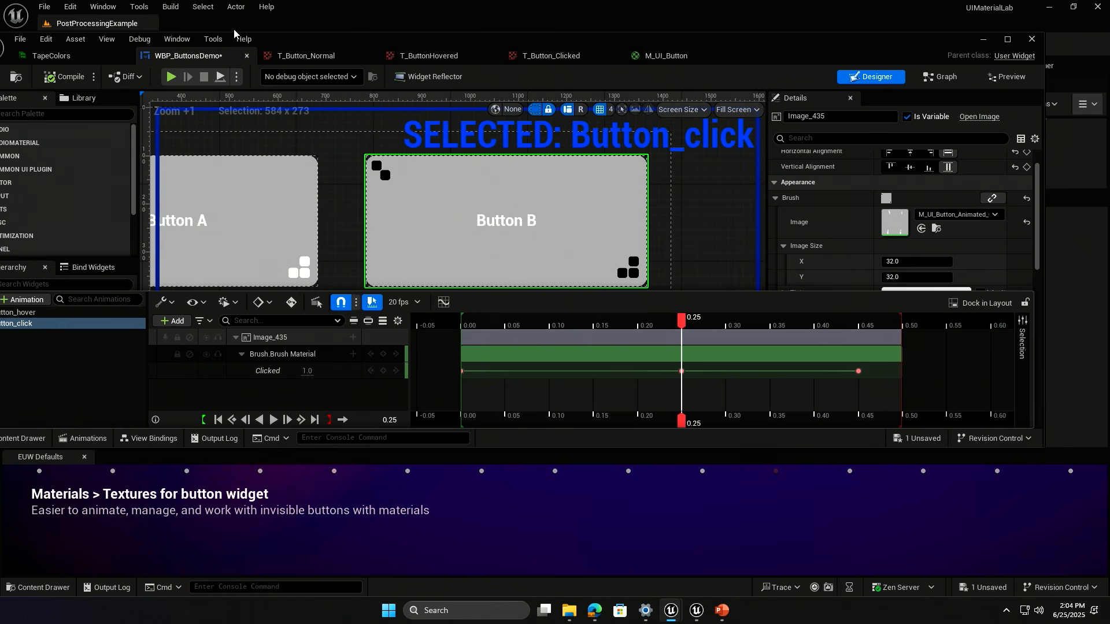
pyautogui.moveTo(304, 49); pyautogui.dragTo(329, 47)
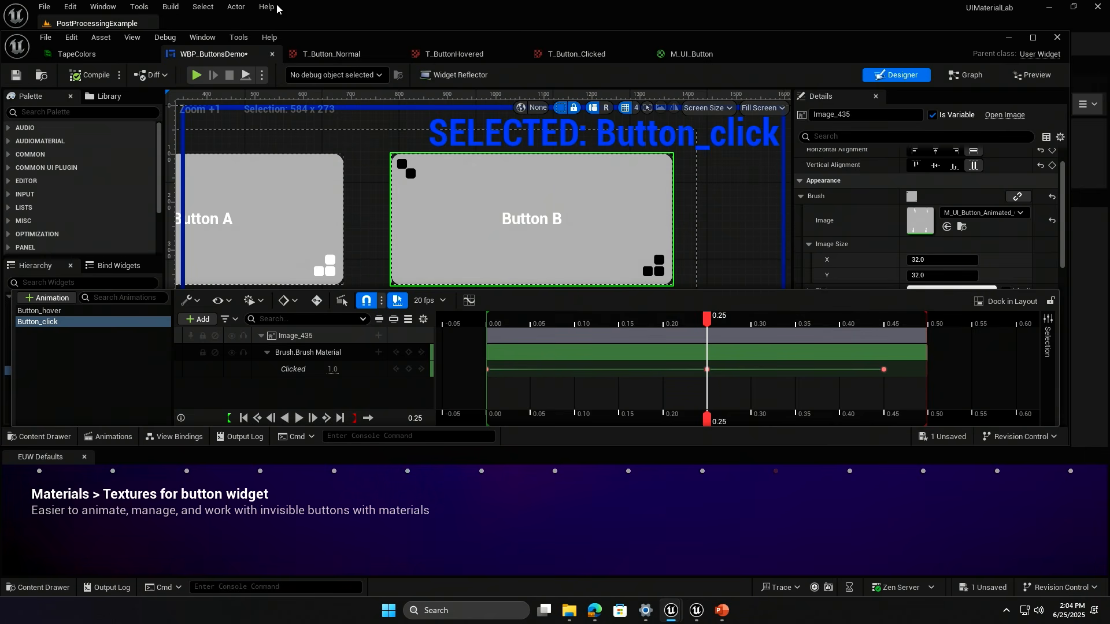
pyautogui.click(45, 437)
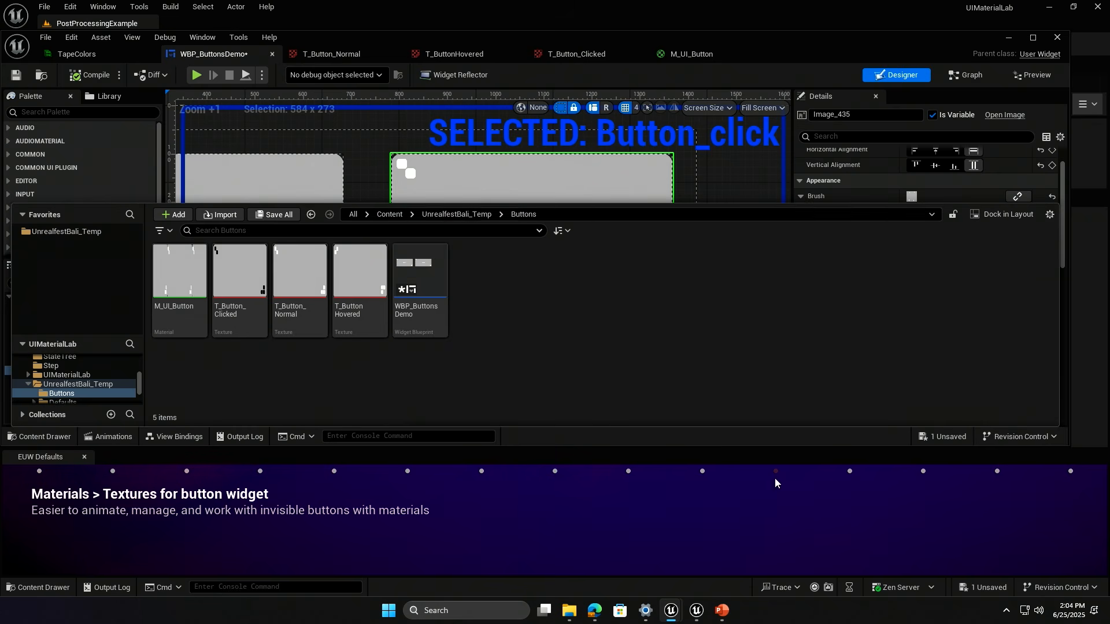
pyautogui.hotkey('alt', 'Tab')
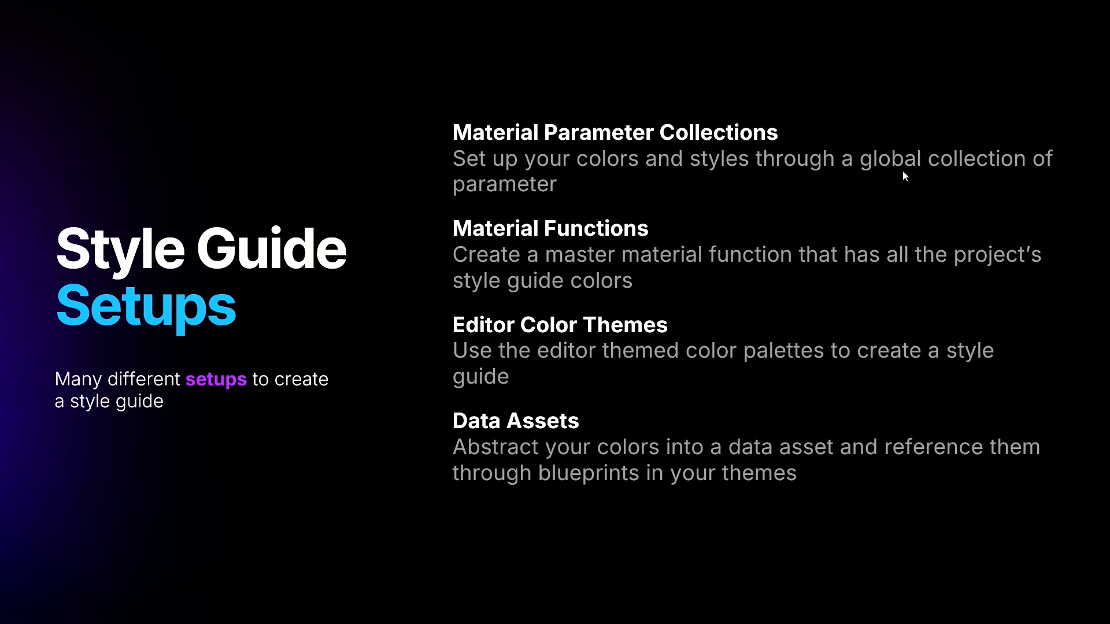
pyautogui.press('Right')
pyautogui.press('Right')
pyautogui.press('Right')
pyautogui.press('Right')
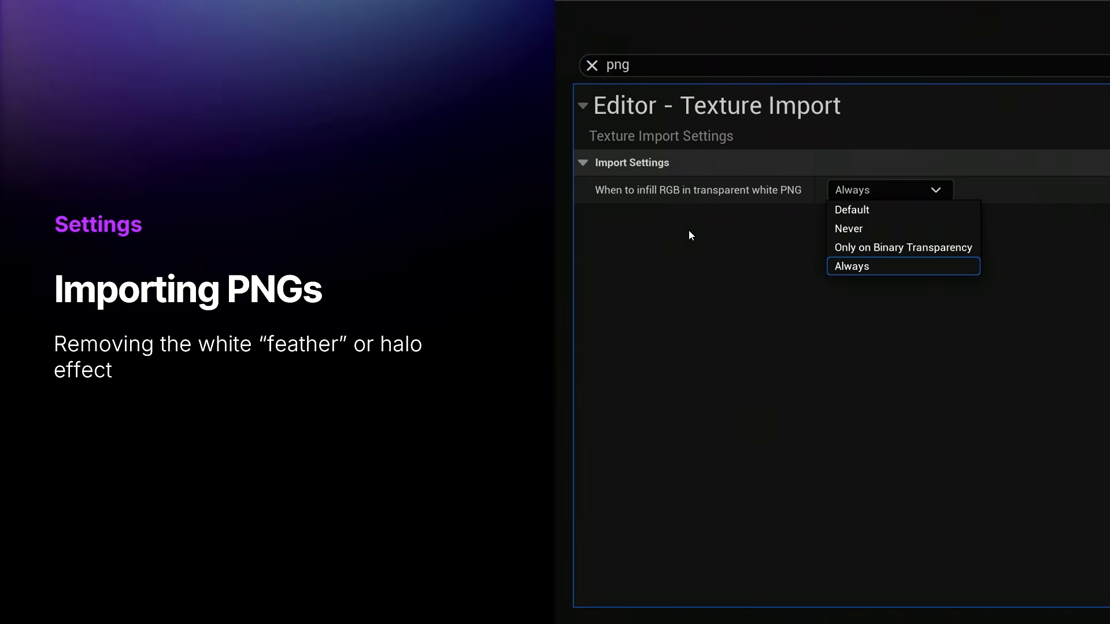
pyautogui.press('Left')
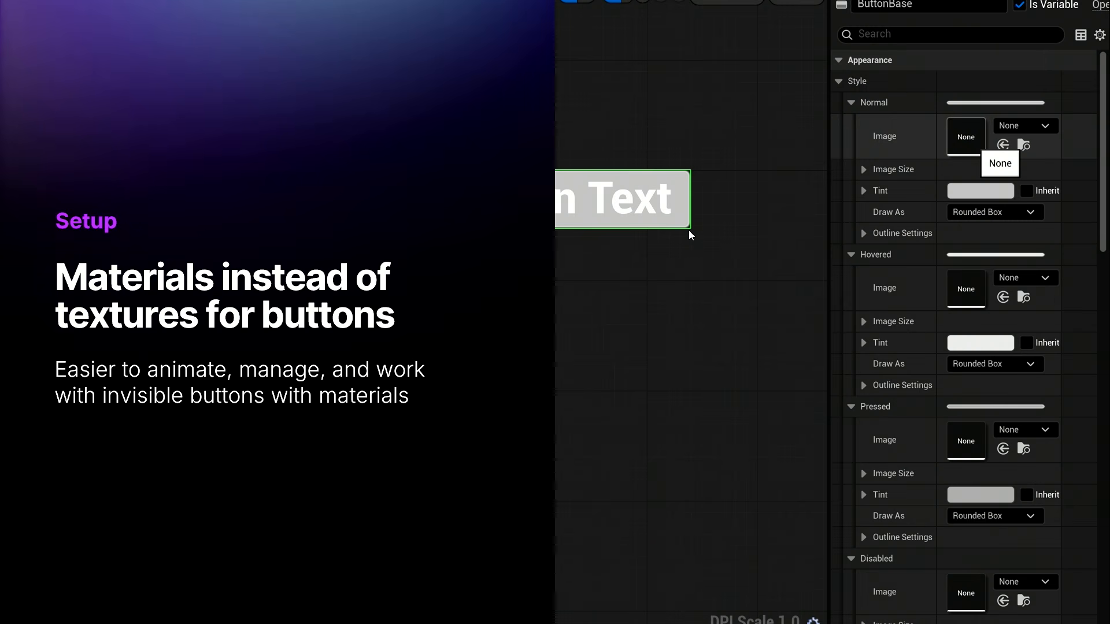
pyautogui.press('Right')
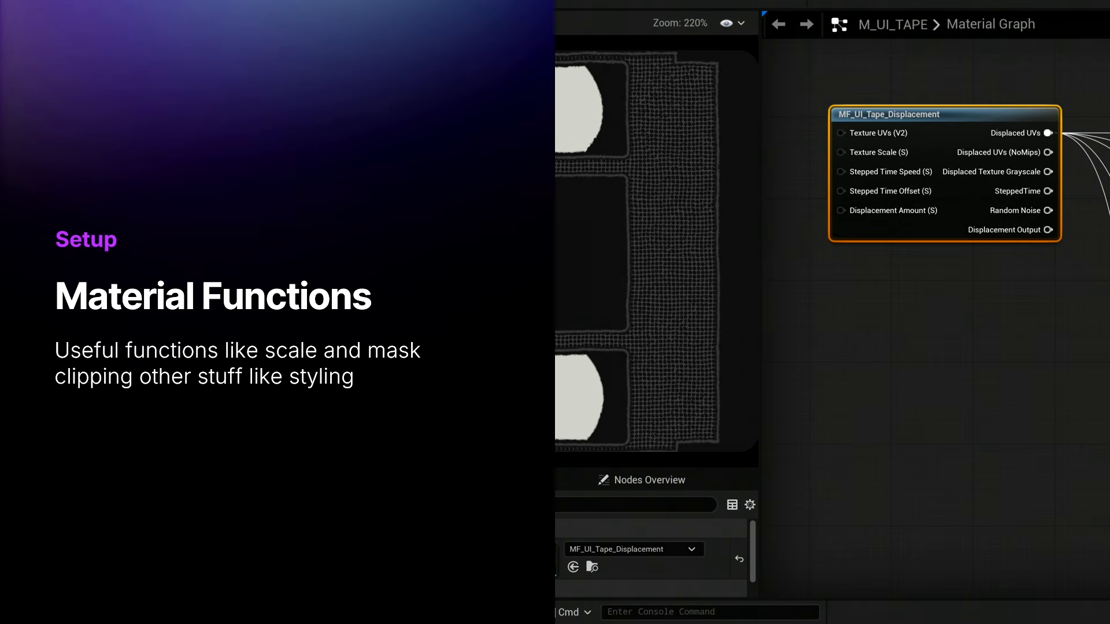
# Switch to the browser and view the UI Material Lab listing on Fab in a maximized window.
pyautogui.hotkey('alt', 'Tab')
pyautogui.click(801, 301)
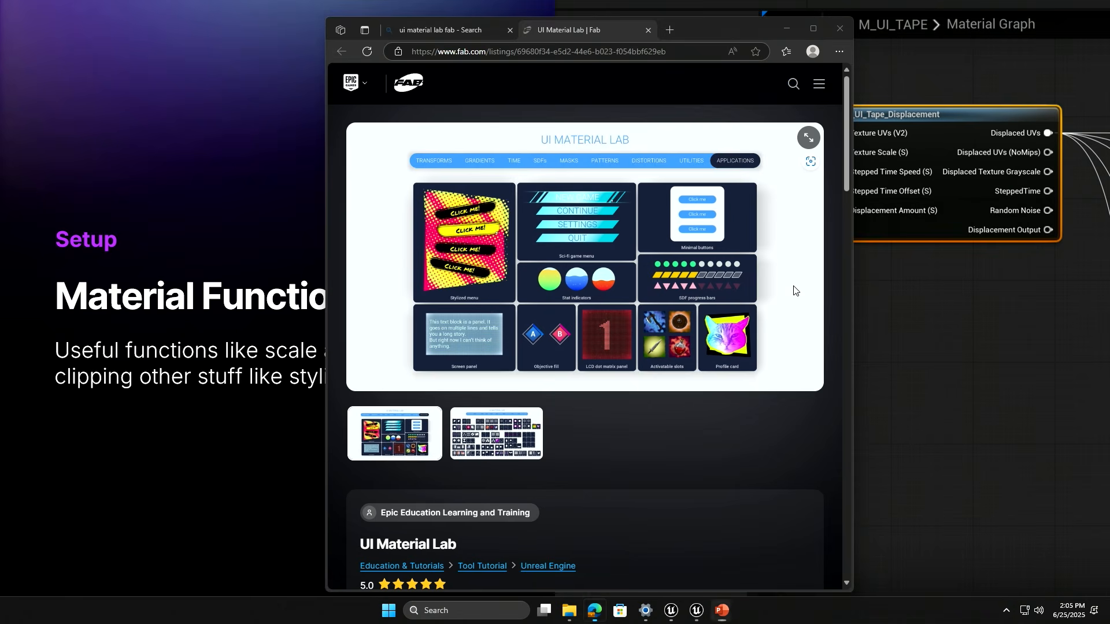
pyautogui.doubleClick(692, 30)
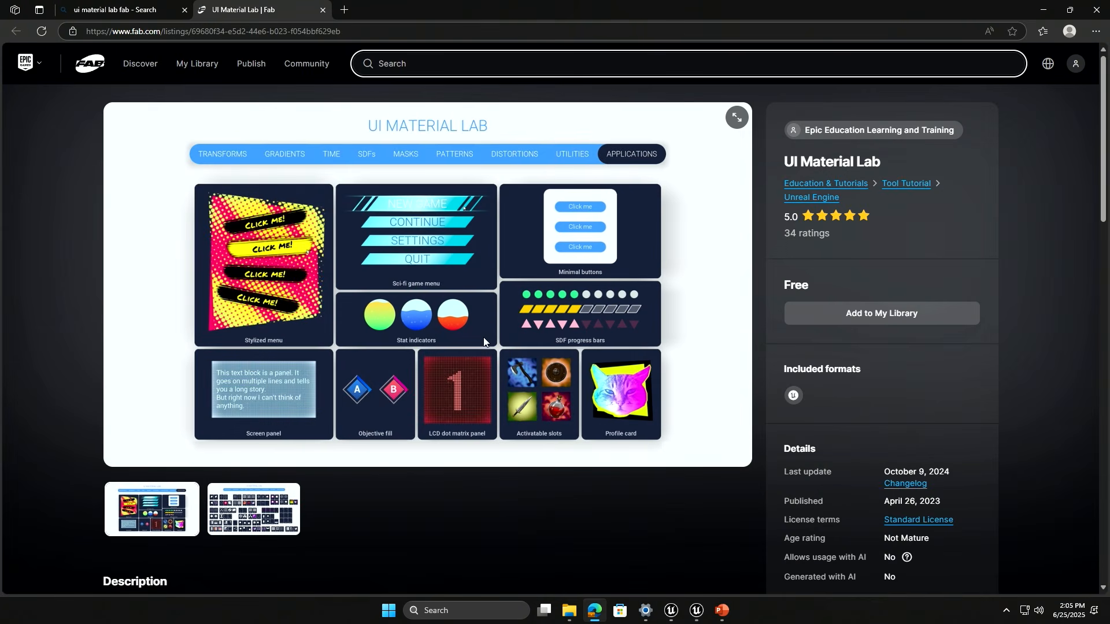
pyautogui.scroll(-2, 468, 306)
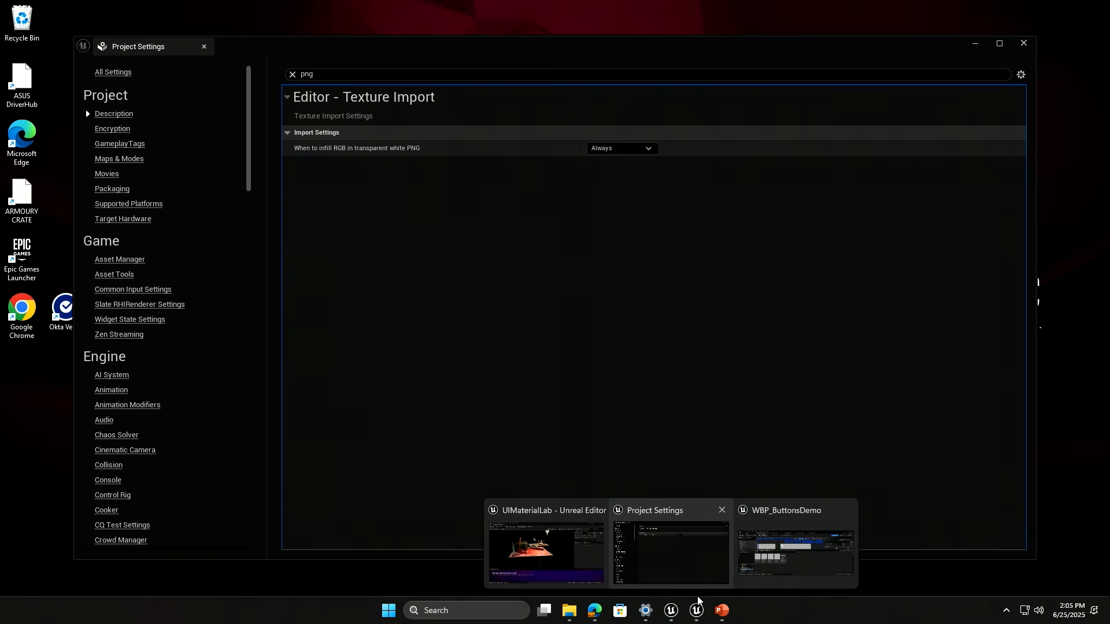
# Switch to the UIMaterialLab project in Unreal Editor, play the Main level and review its Gradients, Time and SDFs examples.
pyautogui.moveTo(696, 611)
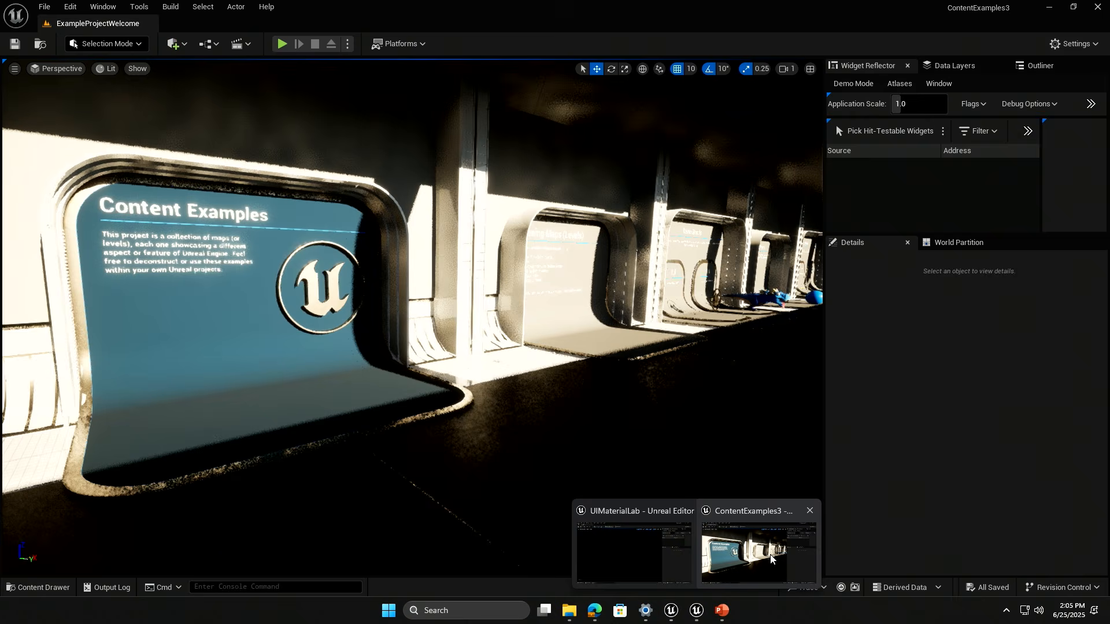
pyautogui.click(673, 556)
pyautogui.click(281, 44)
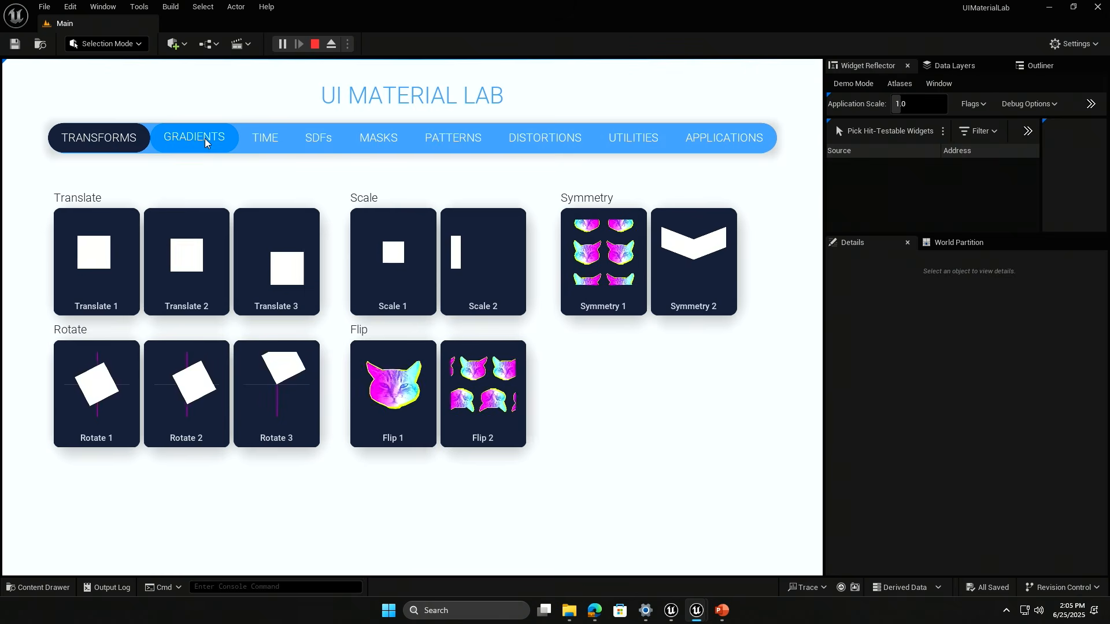
pyautogui.click(211, 143)
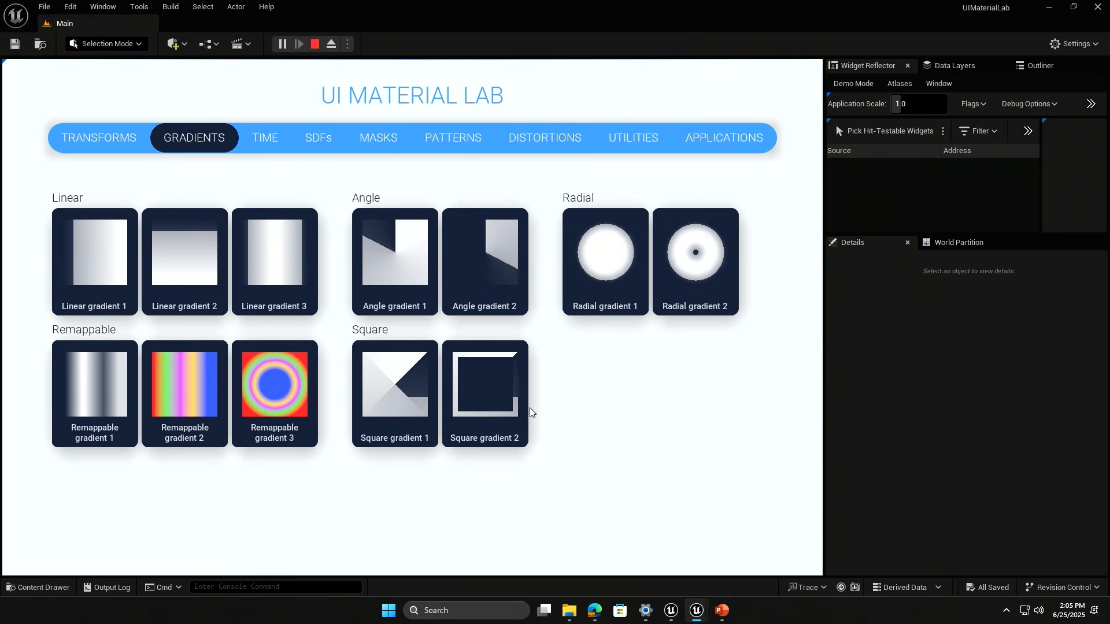
pyautogui.click(282, 141)
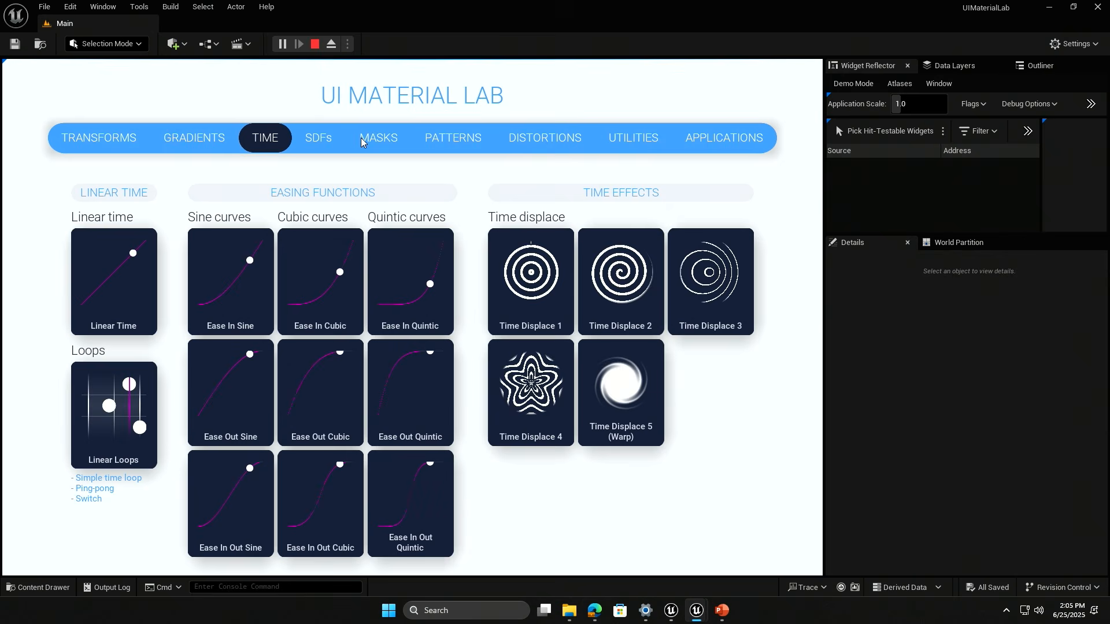
pyautogui.click(319, 138)
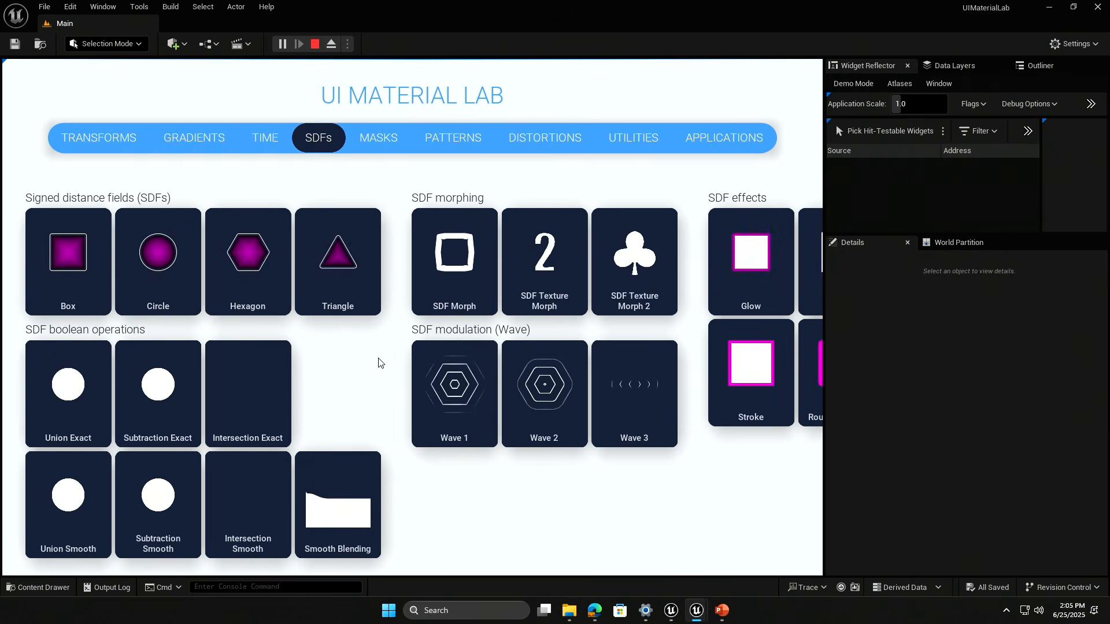
# Show the UIMaterialLab content folder in an enlarged Content Drawer and select its Material Functions folder.
pyautogui.click(35, 587)
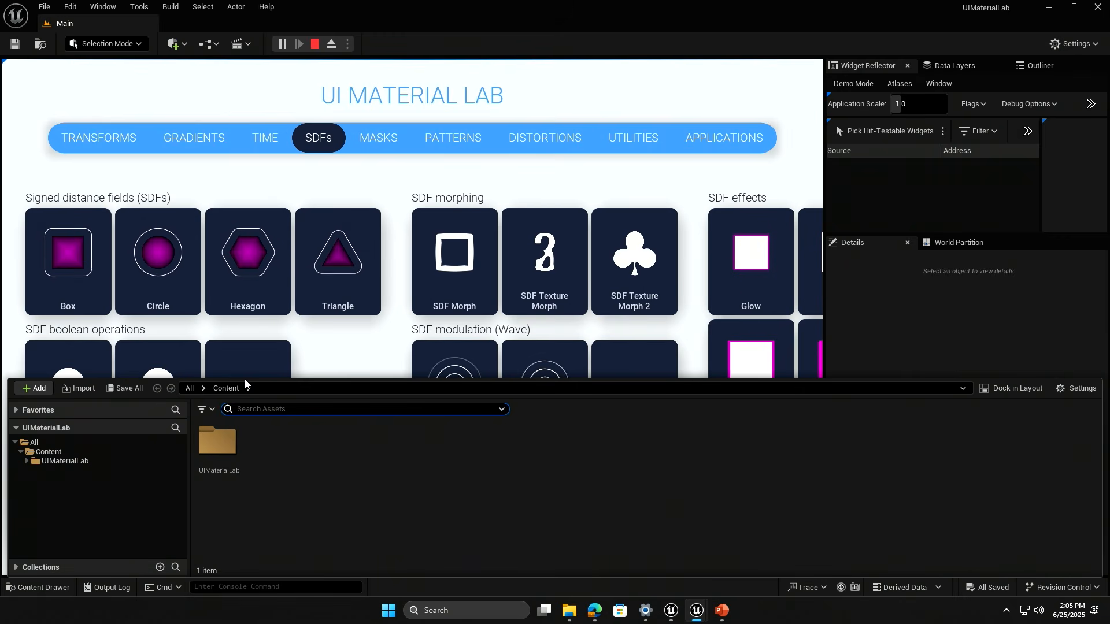
pyautogui.moveTo(249, 378); pyautogui.dragTo(262, 259)
pyautogui.click(66, 341)
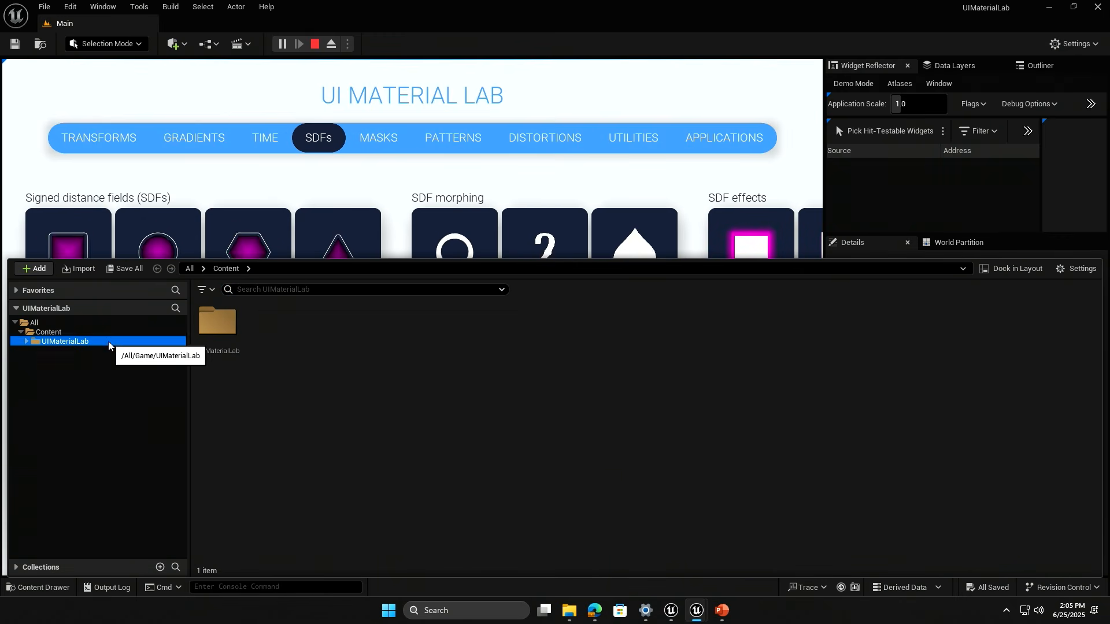
pyautogui.click(368, 321)
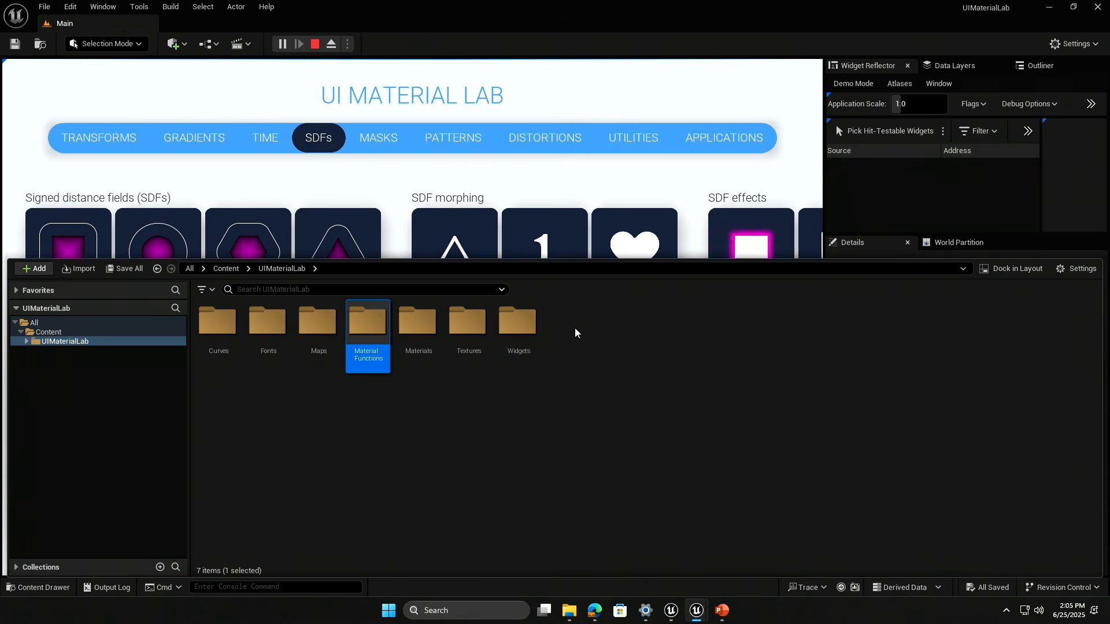
# Try to migrate the Material Functions folder with all its assets, browsing for a destination up to the UIMaterialLab_Current 5.6 2 folder.
pyautogui.rightClick(366, 332)
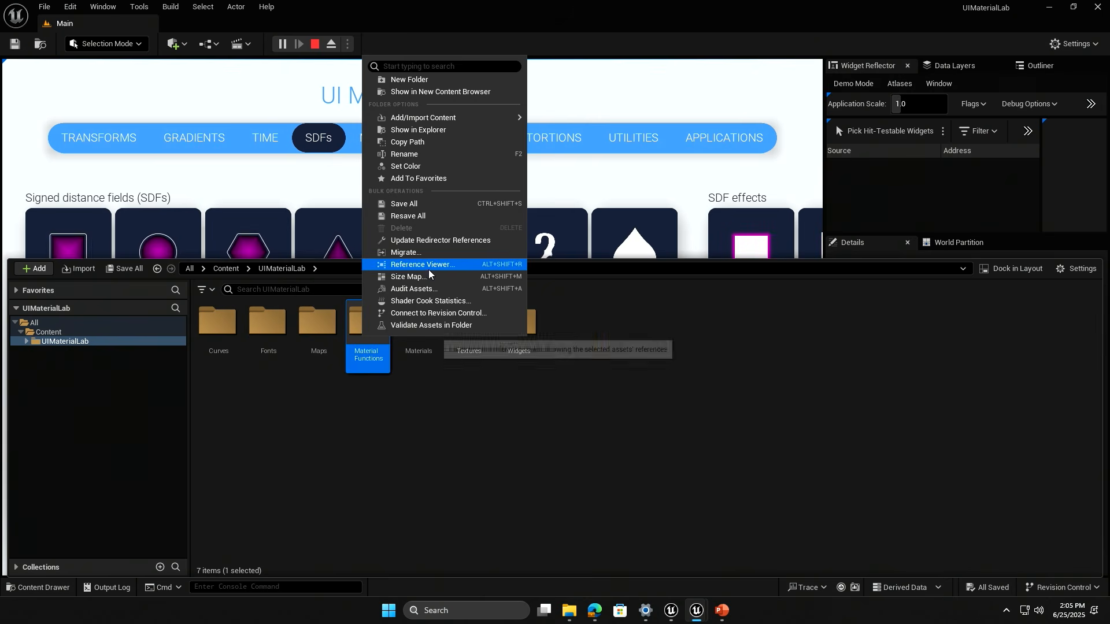
pyautogui.click(427, 252)
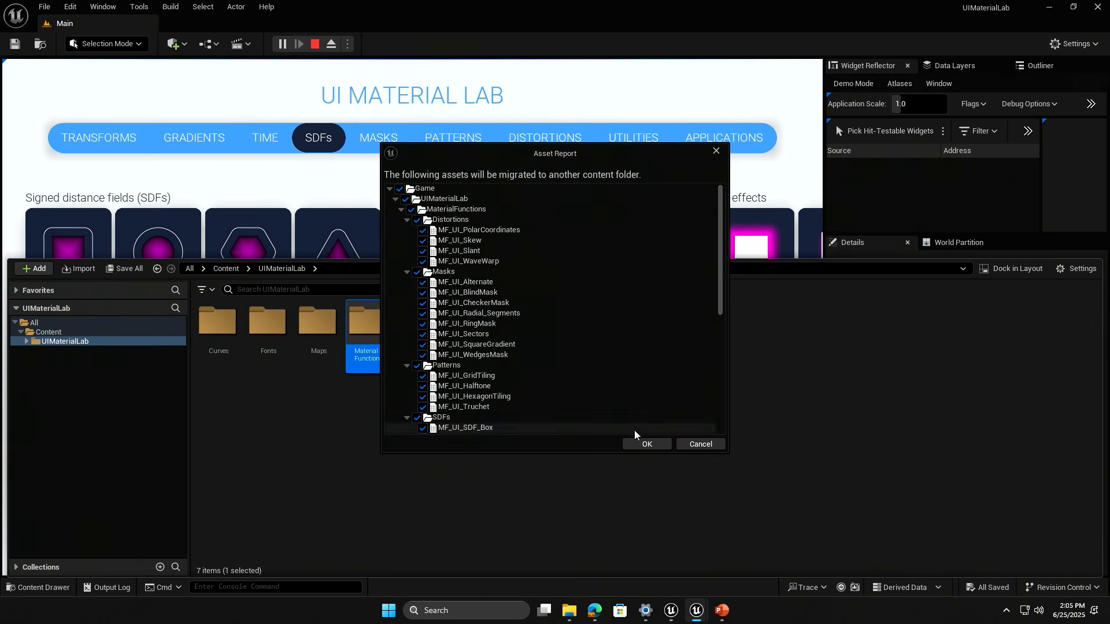
pyautogui.click(647, 444)
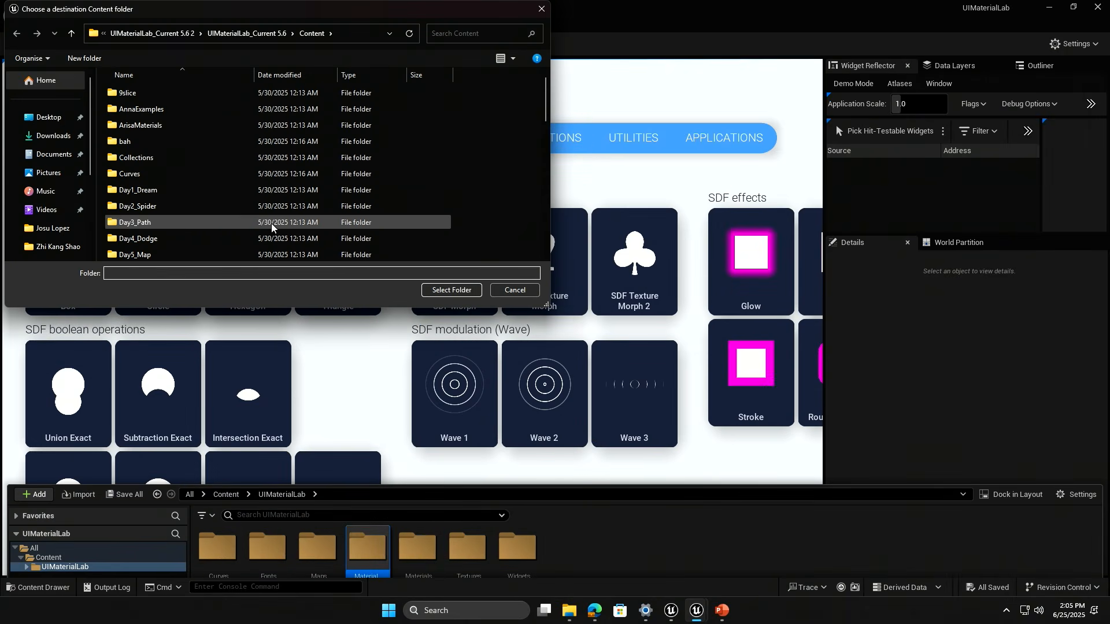
pyautogui.scroll(-2, 258, 222)
pyautogui.click(232, 42)
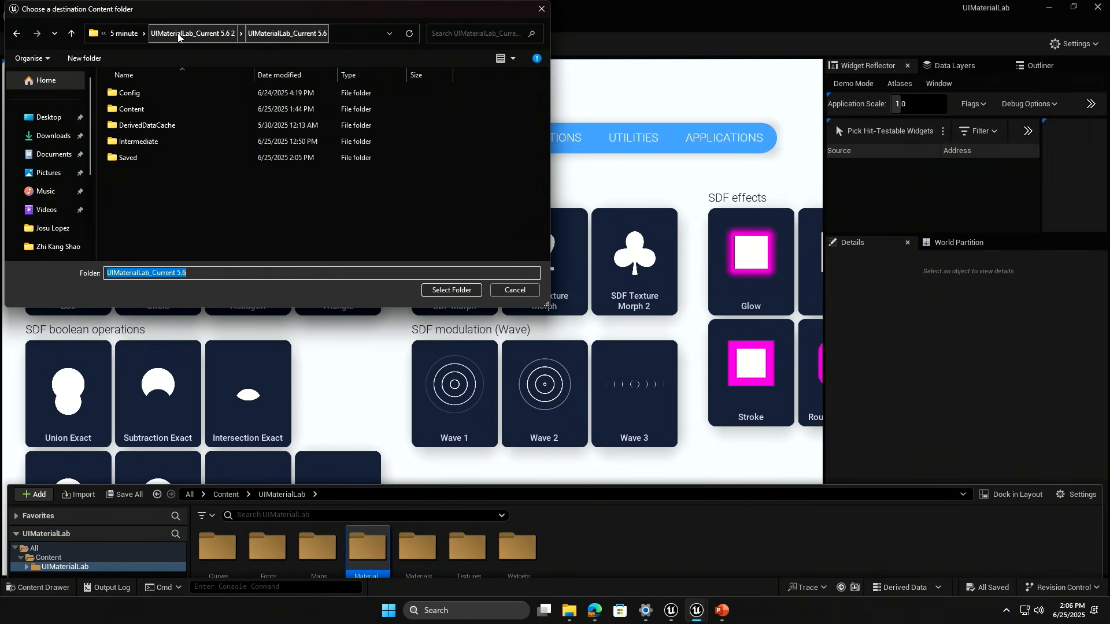
pyautogui.click(179, 36)
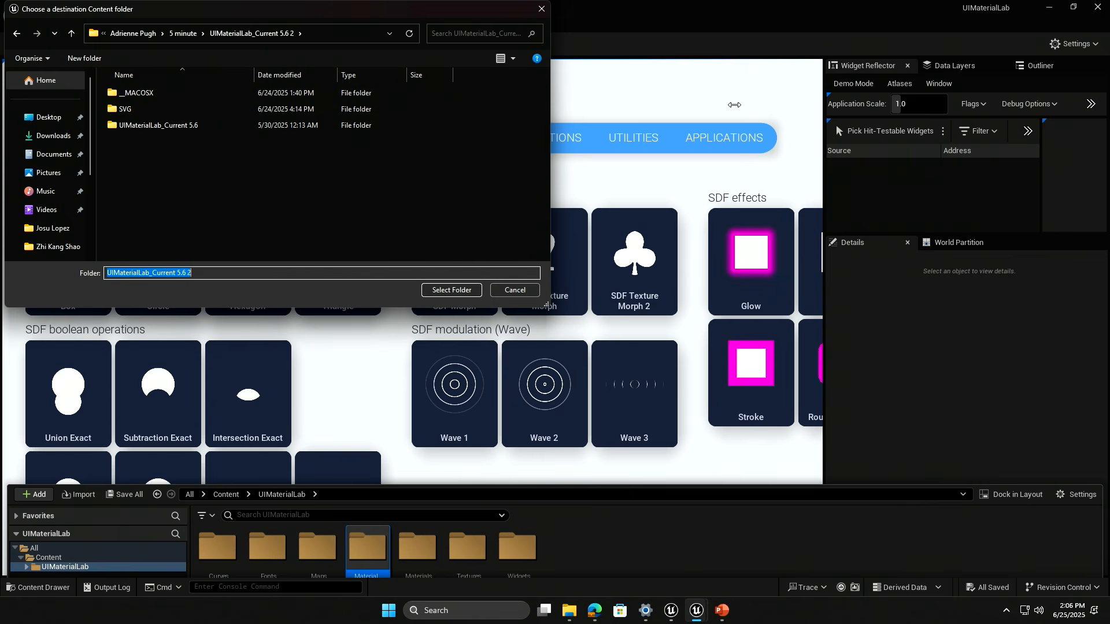
pyautogui.click(519, 290)
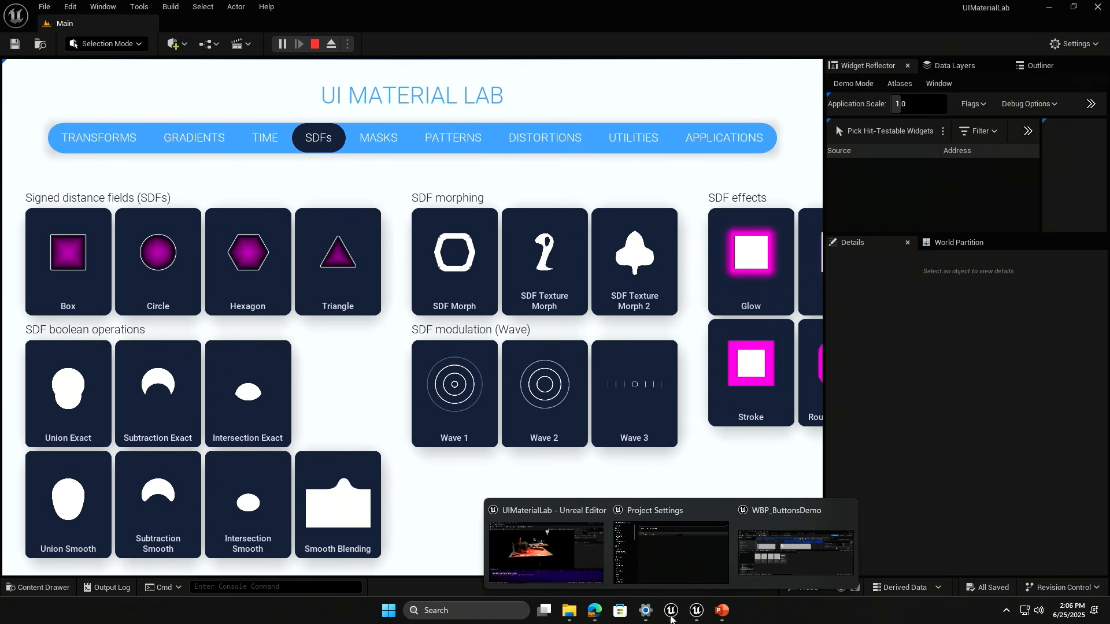
# Close the editor playing the Main level and switch to the other UIMaterialLab editor with WBP_ButtonsDemo open.
pyautogui.moveTo(696, 611)
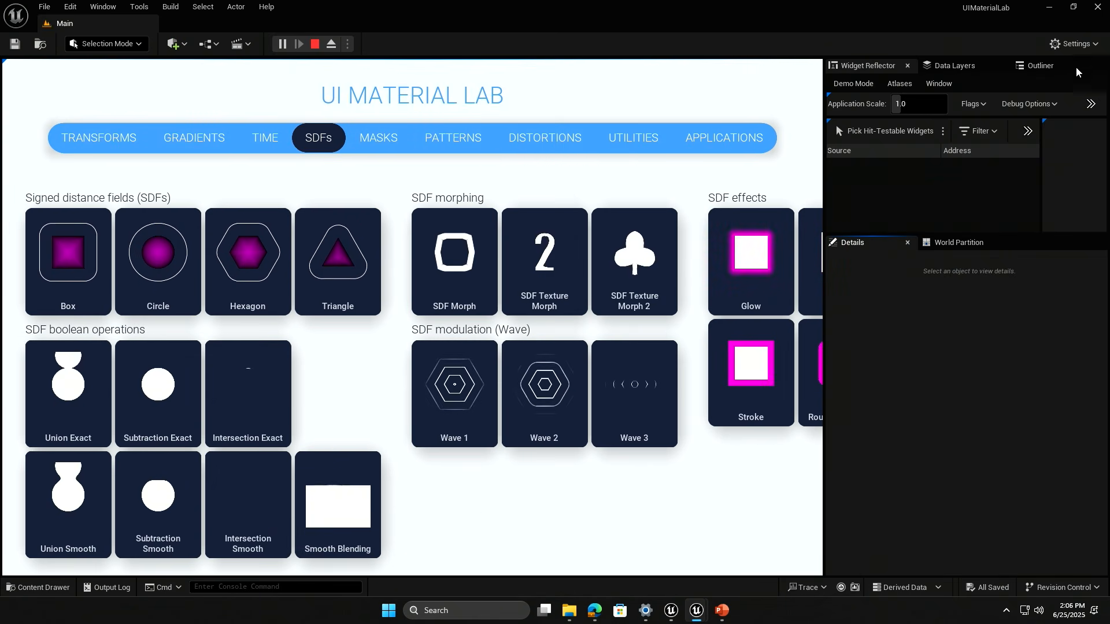
pyautogui.click(1098, 7)
pyautogui.moveTo(669, 616)
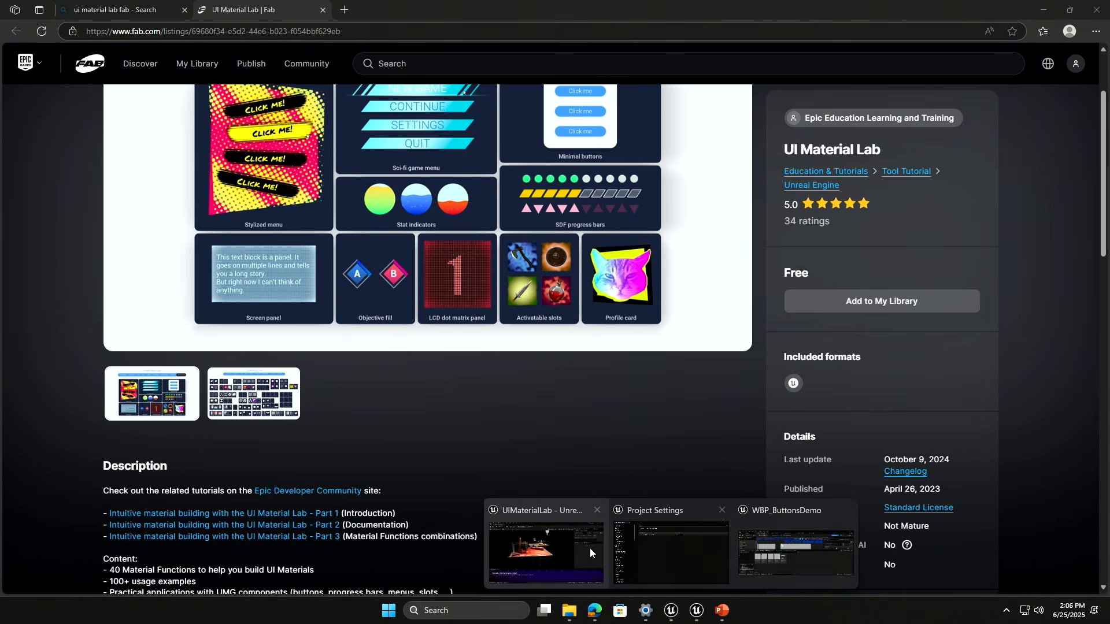
pyautogui.click(585, 548)
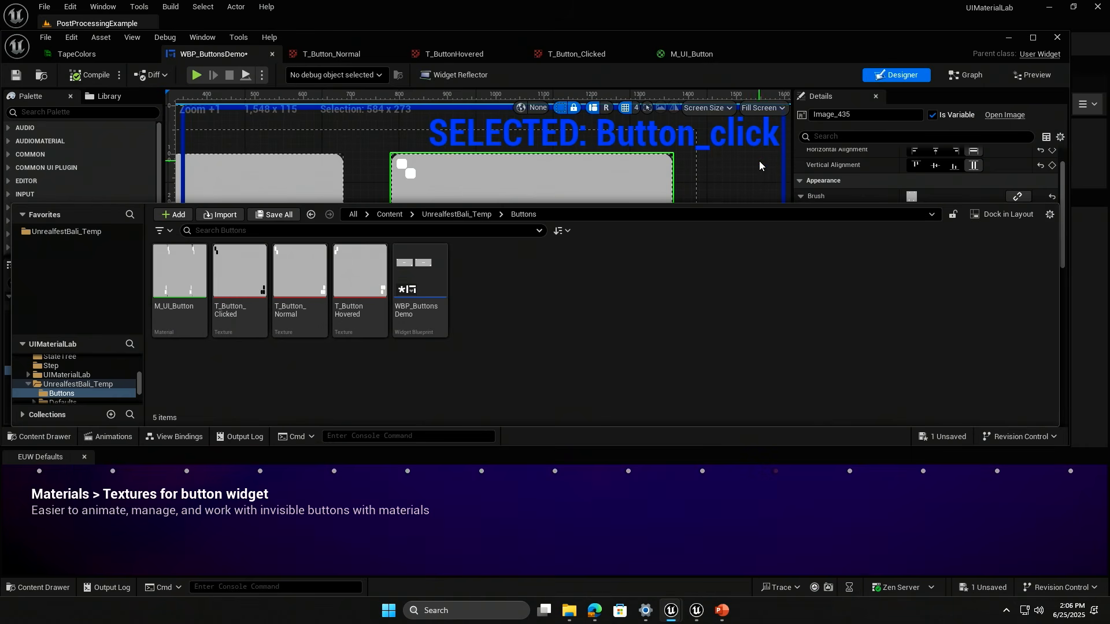
# Save WBP_ButtonsDemo and close its editor window to return to the PostProcessingExample level.
pyautogui.click(421, 356)
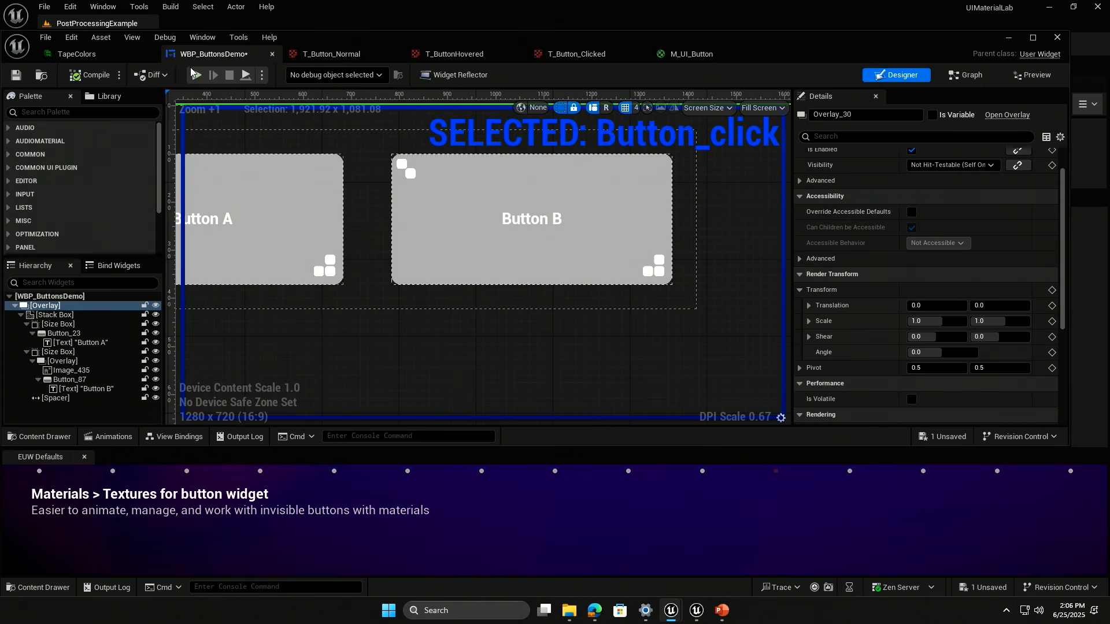
pyautogui.click(15, 75)
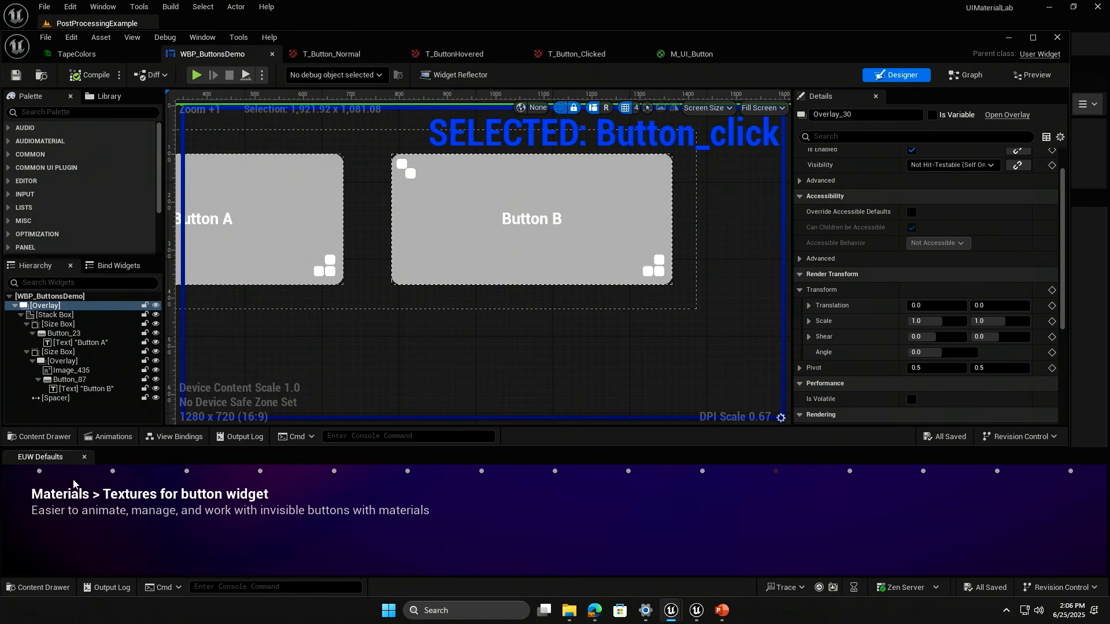
pyautogui.click(54, 438)
pyautogui.click(55, 438)
pyautogui.click(1056, 38)
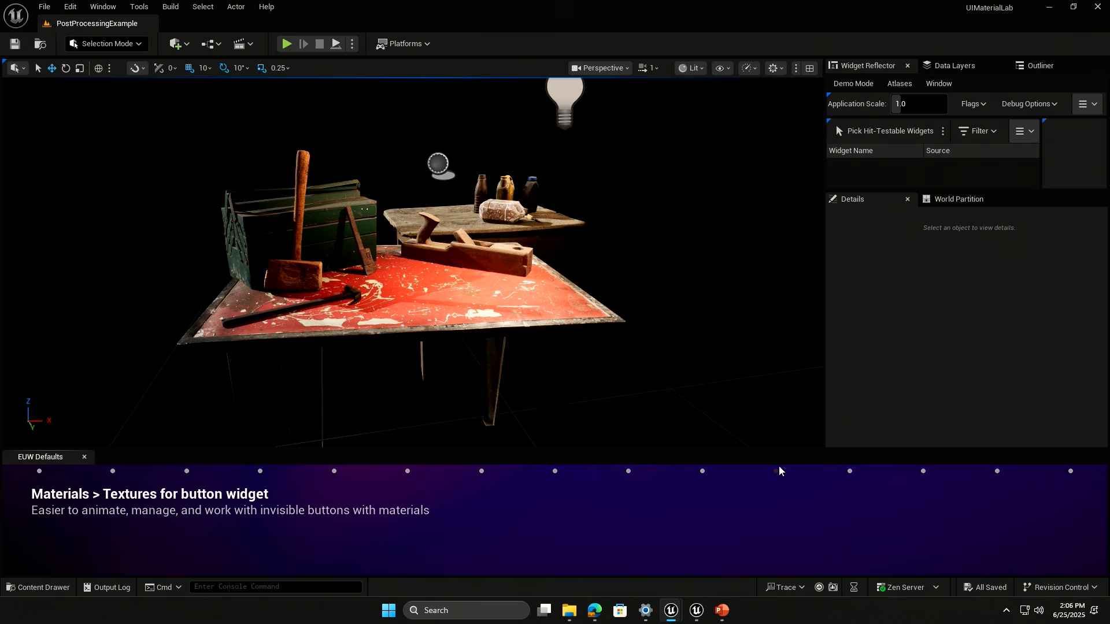
# Review the tape materials and material functions in the Materials folder under UnrealfestBali_Temp/WBPs.
pyautogui.click(42, 585)
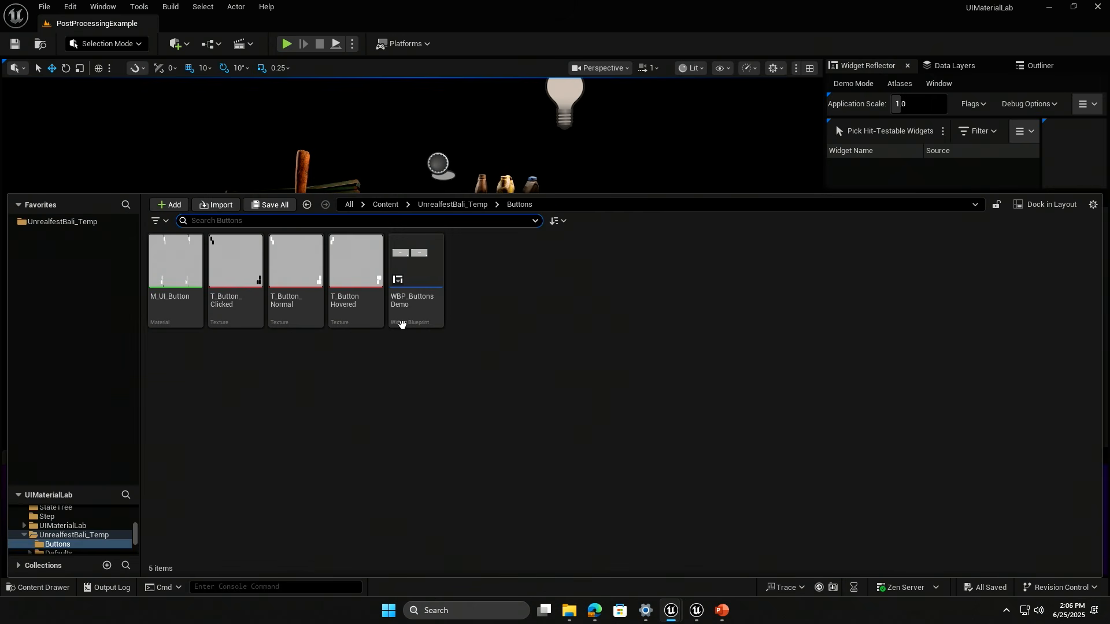
pyautogui.click(448, 205)
pyautogui.doubleClick(656, 261)
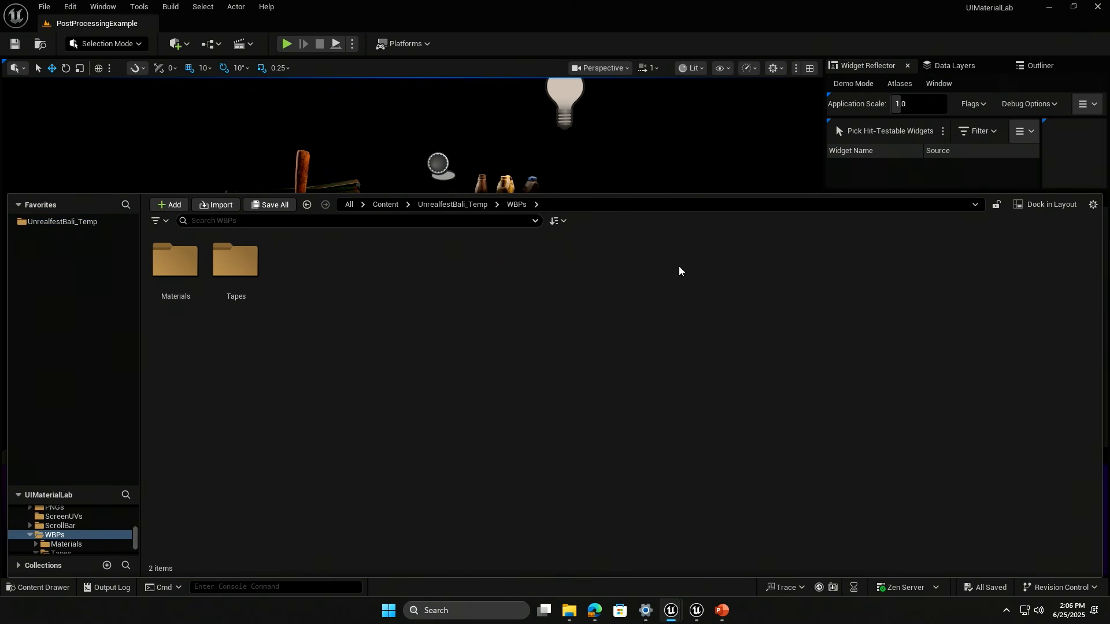
pyautogui.doubleClick(176, 261)
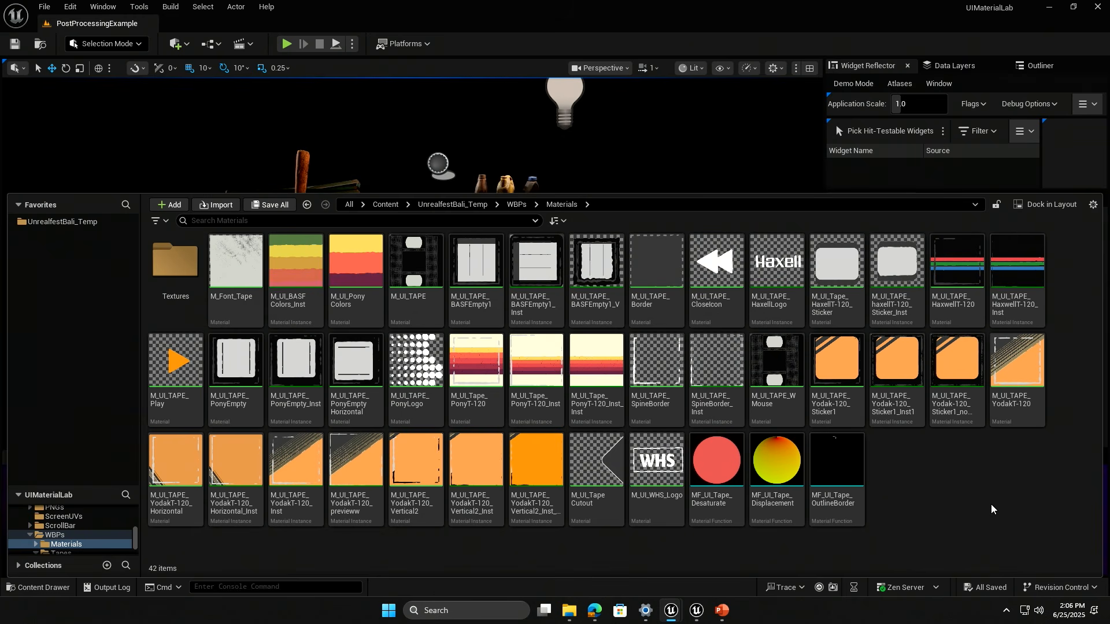
pyautogui.click(517, 204)
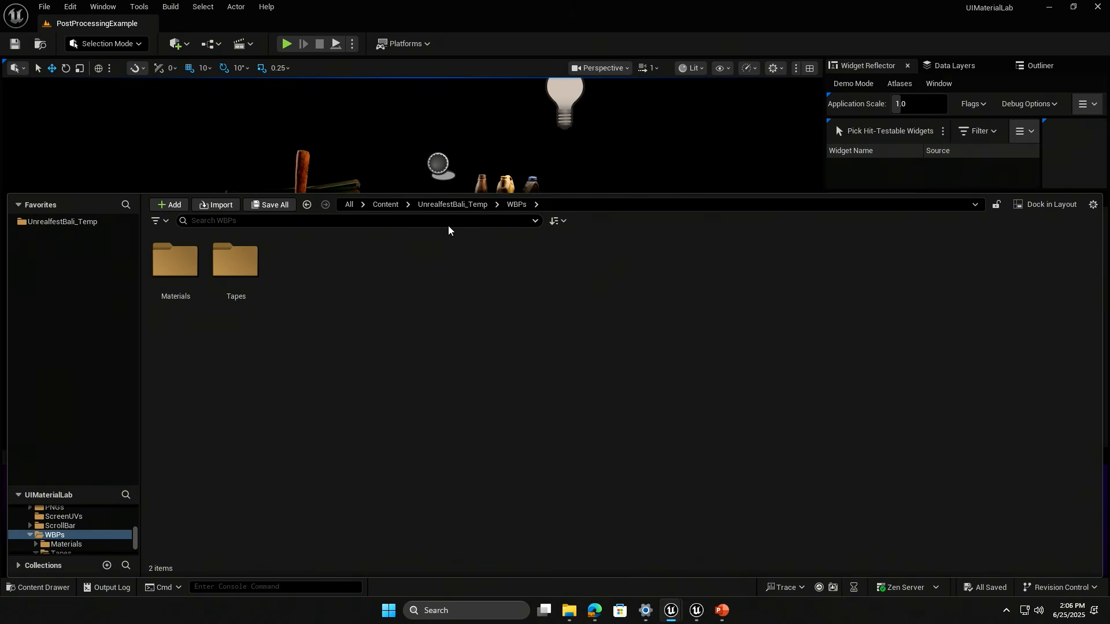
# Open a widget preview of WBP_GameMenu from the UnrealfestBali_Temp/WBPs/Tapes folder.
pyautogui.click(457, 205)
pyautogui.doubleClick(647, 263)
pyautogui.doubleClick(235, 263)
pyautogui.click(479, 266)
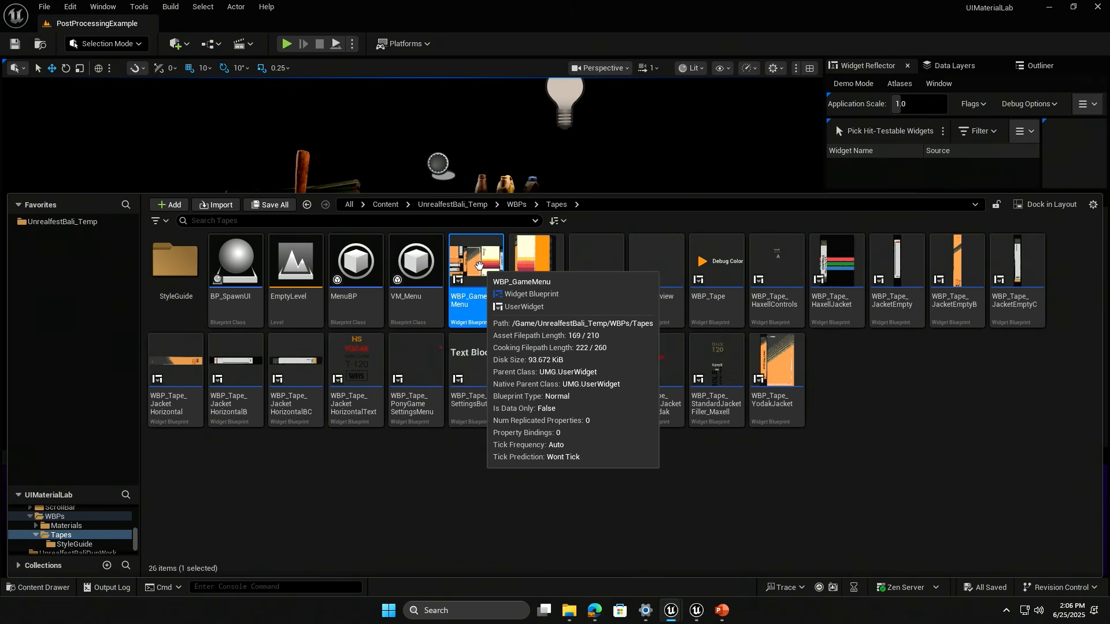
pyautogui.rightClick(479, 266)
pyautogui.click(540, 283)
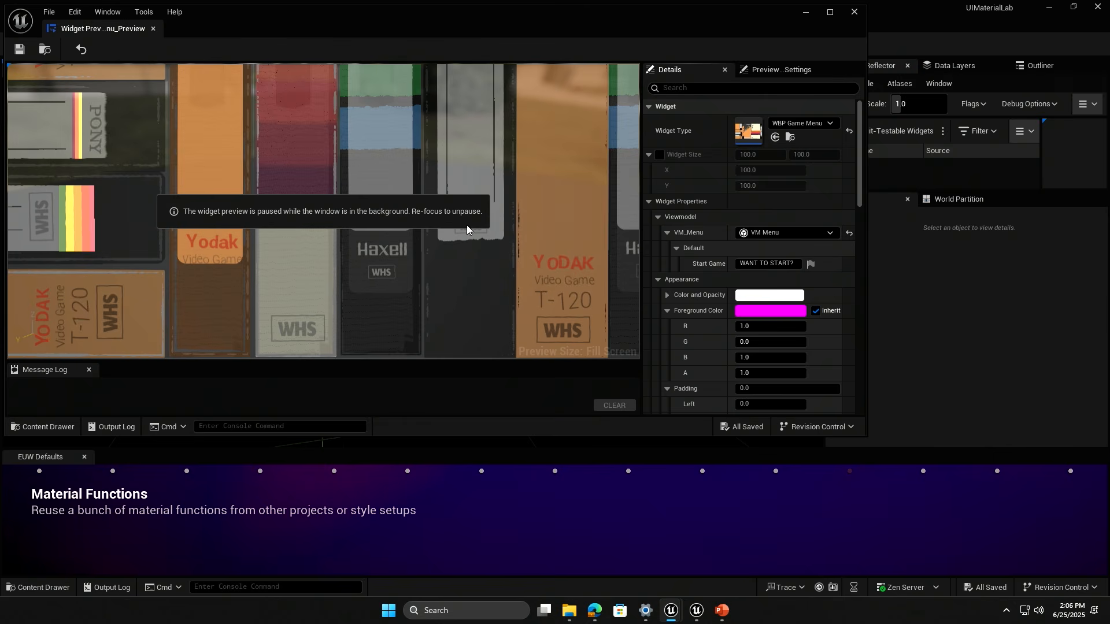
# Set the Widget Reflector's application scale to 0.7 and reduce it further to 0.6 to fit more of the menu.
pyautogui.click(913, 106)
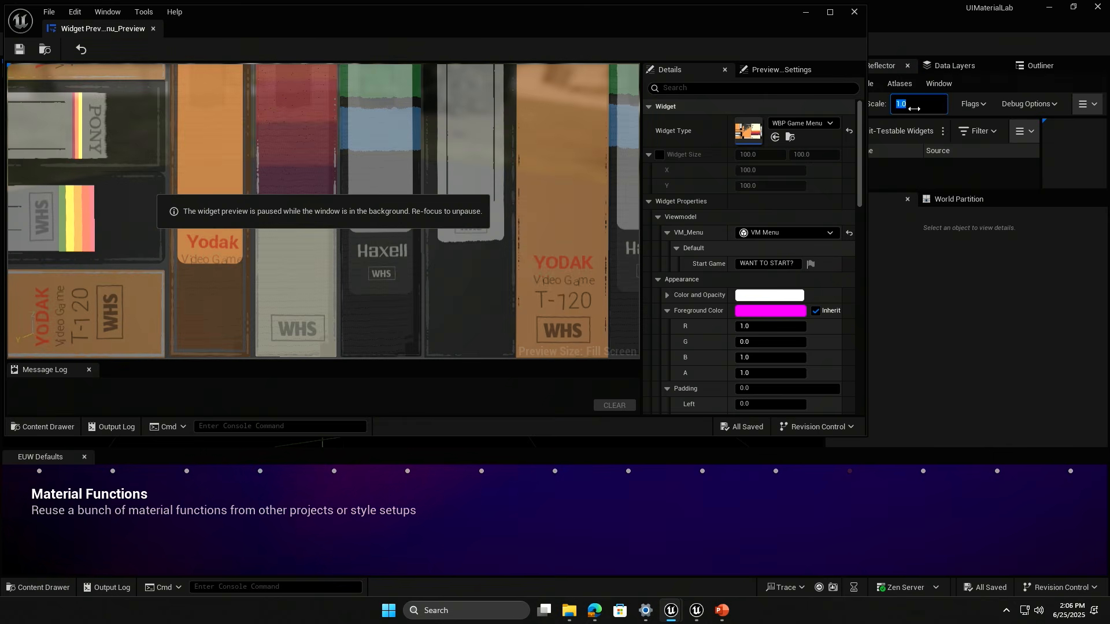
pyautogui.write('.7')
pyautogui.press('Return')
pyautogui.click(597, 112)
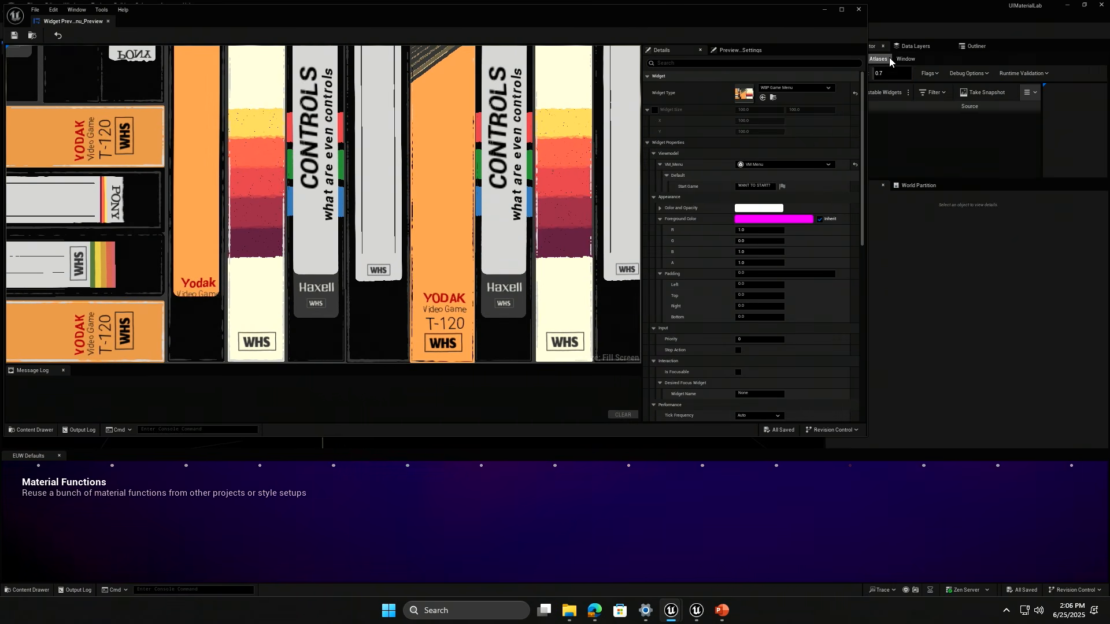
pyautogui.click(893, 76)
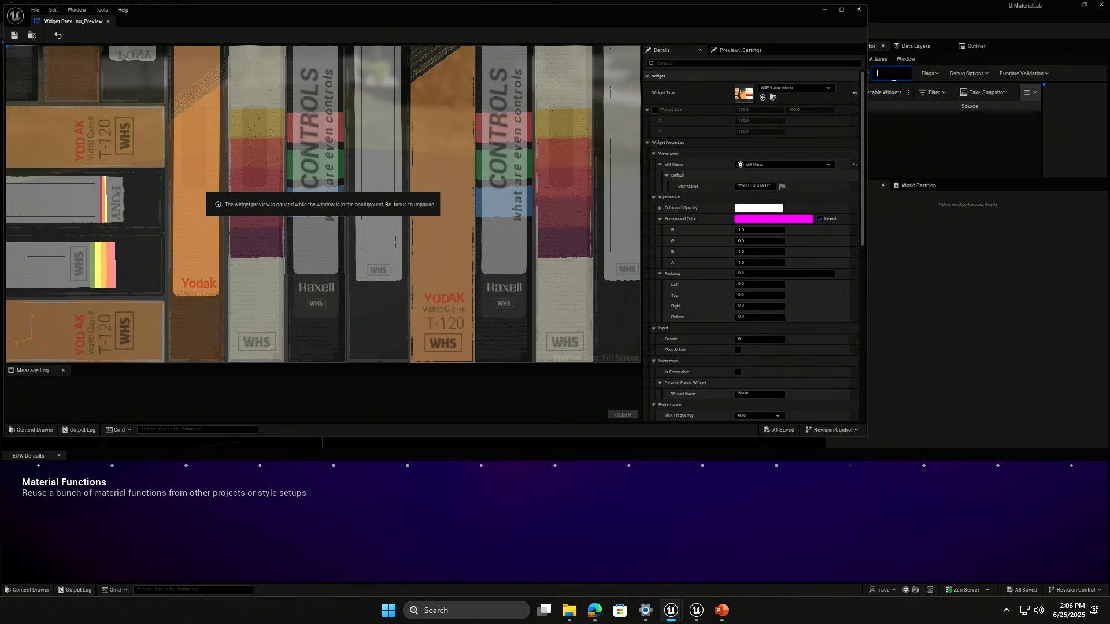
pyautogui.press('Return')
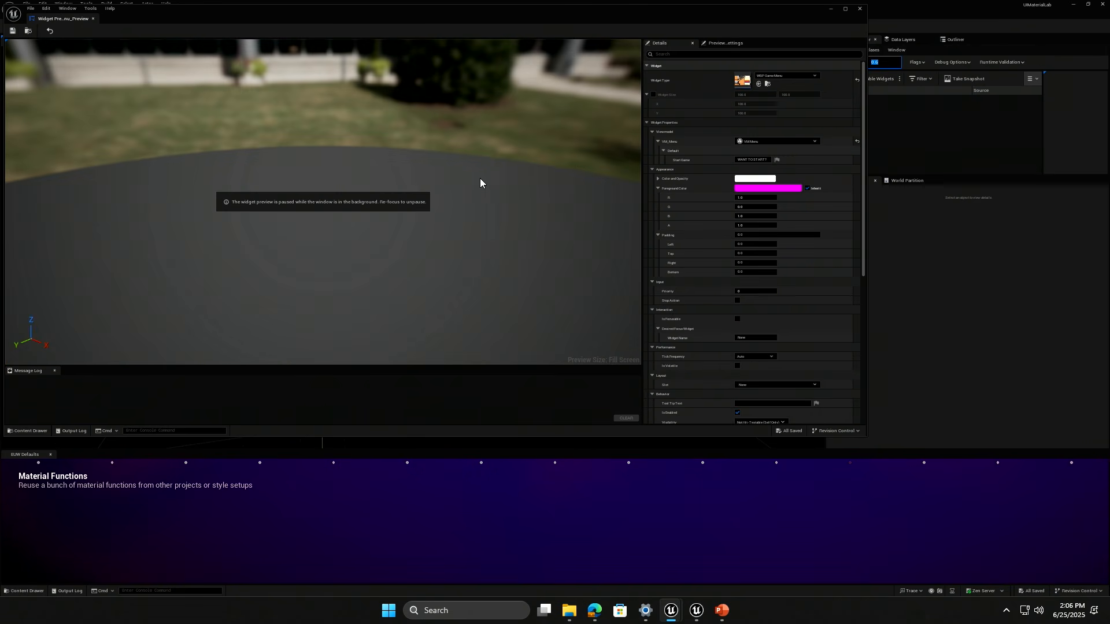
# Resume the WBP_GameMenu preview, play the New Game tape and go back to preview its tape animations.
pyautogui.click(480, 183)
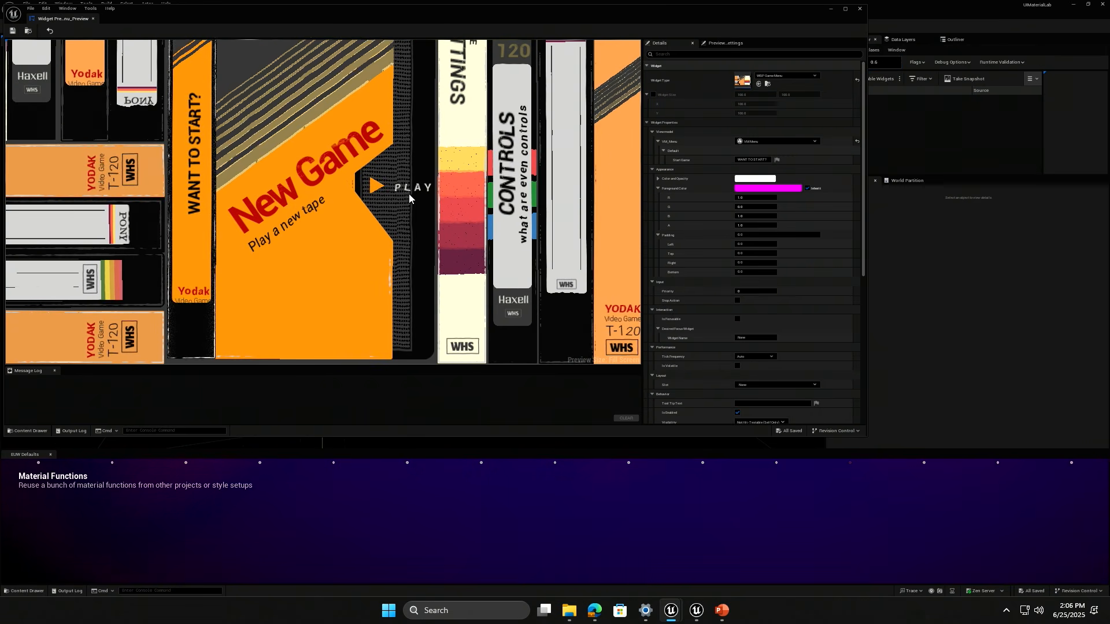
pyautogui.click(394, 193)
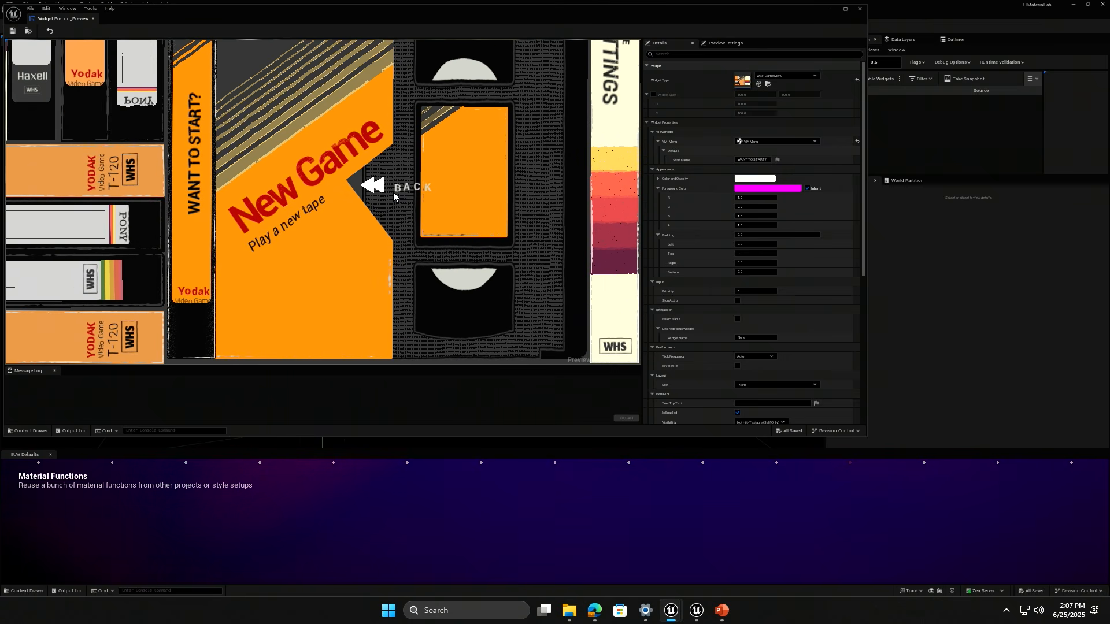
pyautogui.click(394, 195)
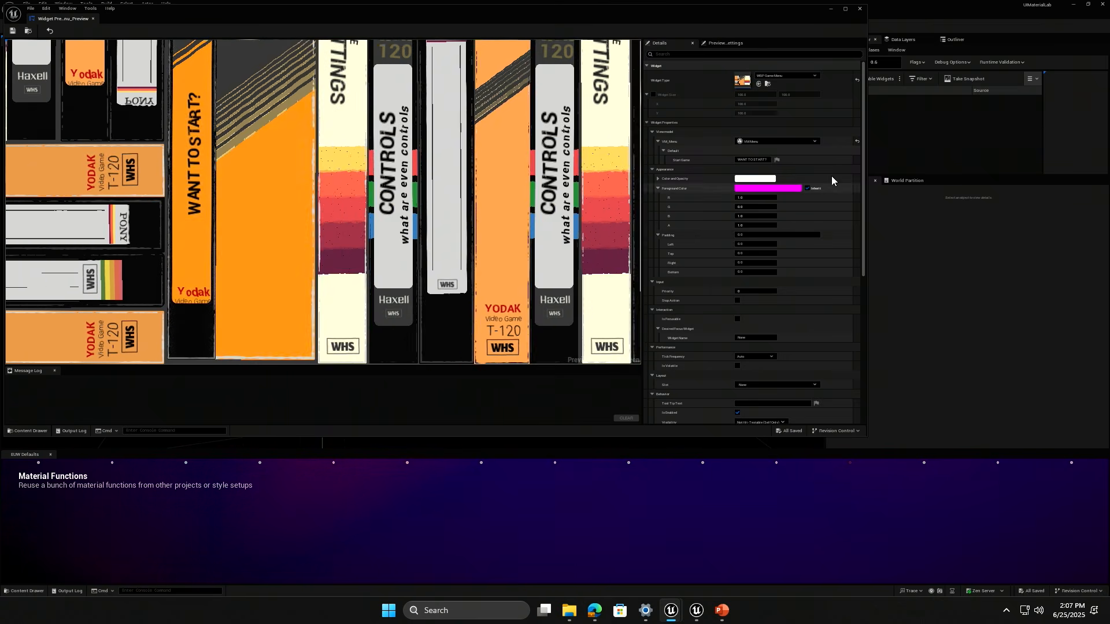
# Set the Widget Reflector's application scale to 1.
pyautogui.click(888, 62)
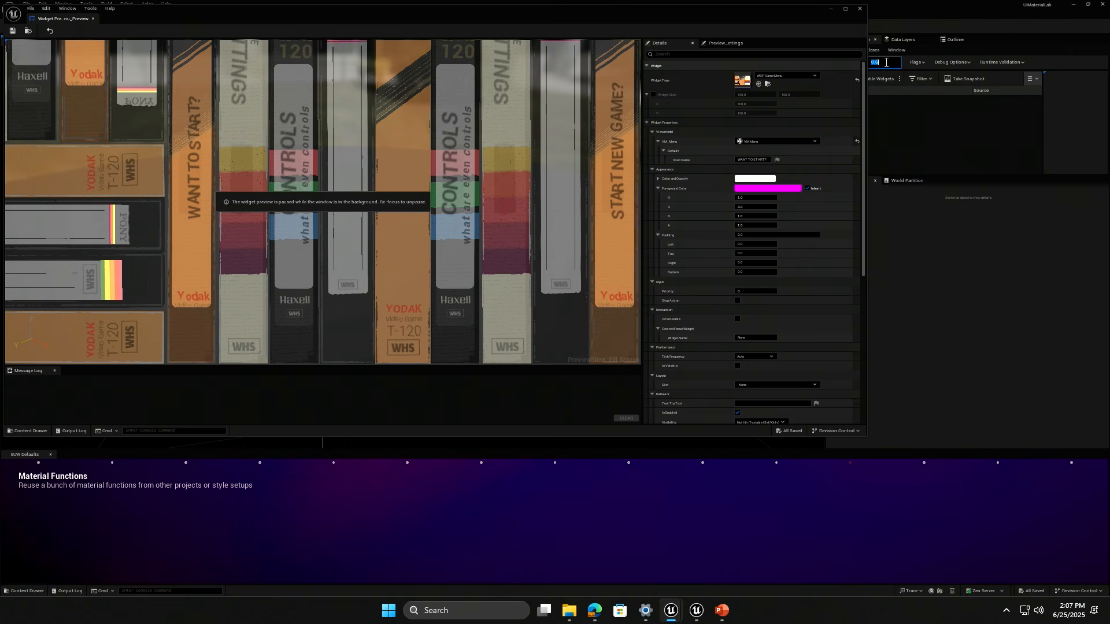
pyautogui.write('1')
pyautogui.press('Return')
# Show the TapeColors assets in the Tapes/StyleGuide folder and close the WBP_GameMenu preview window.
pyautogui.click(43, 427)
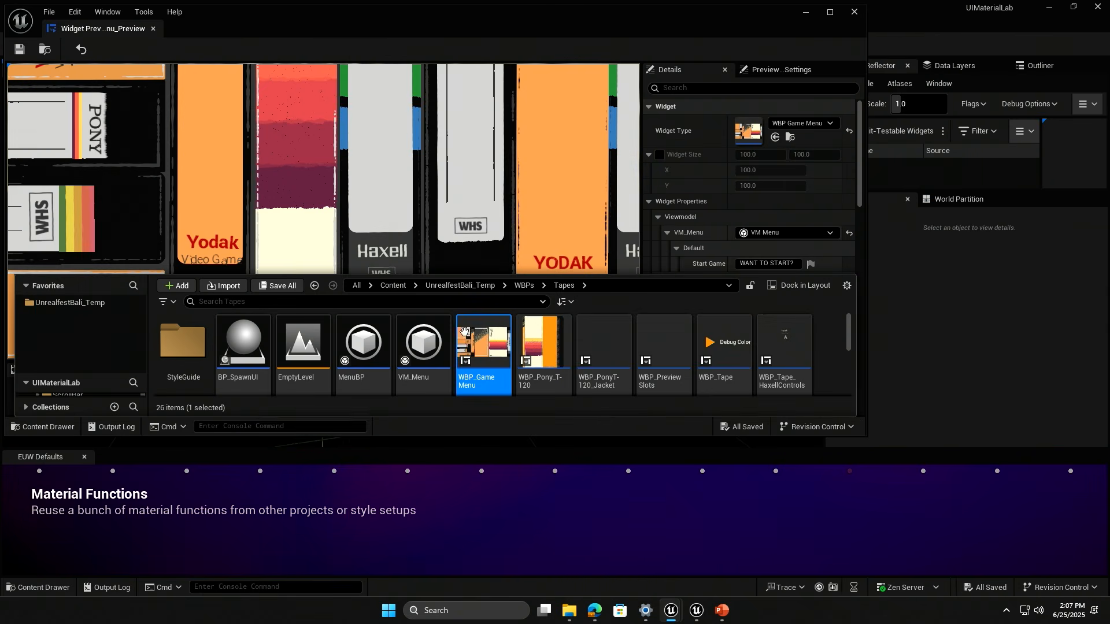
pyautogui.doubleClick(183, 344)
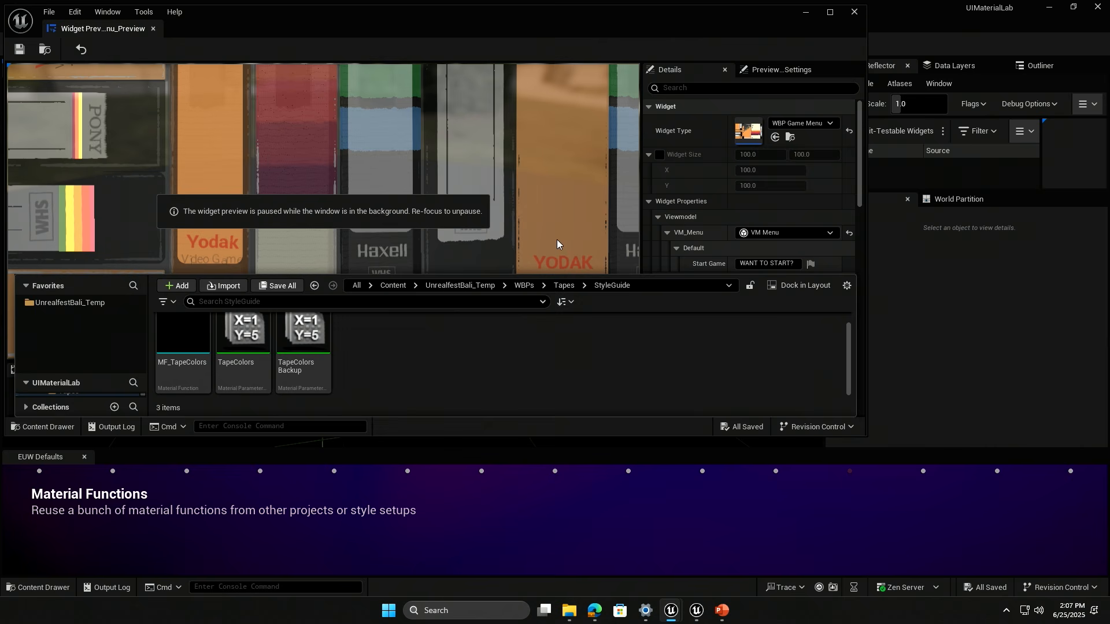
pyautogui.click(854, 12)
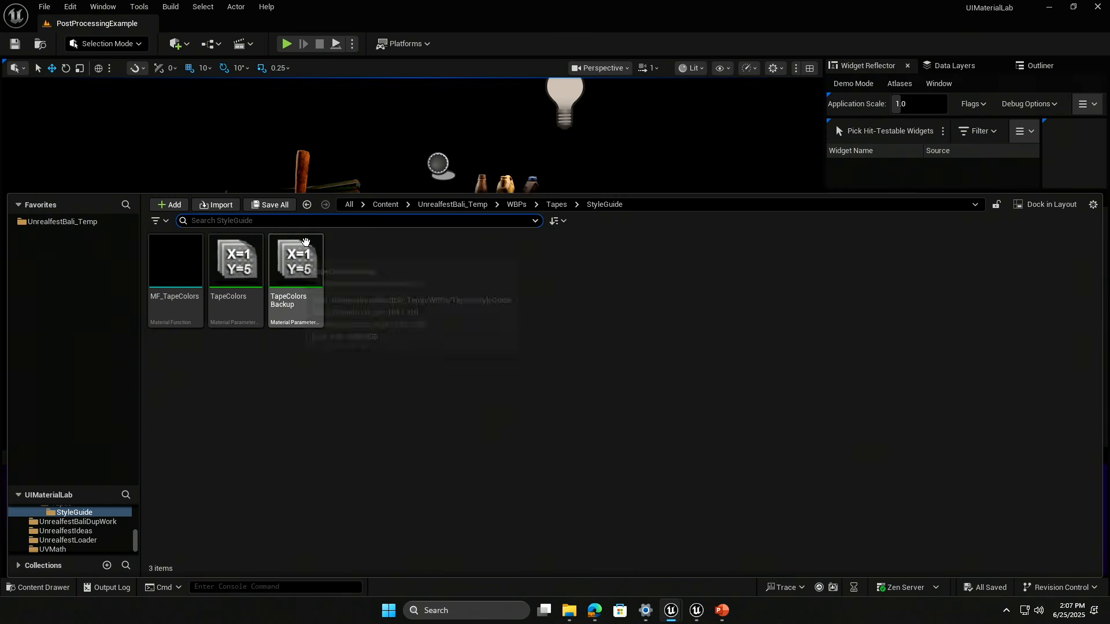
# Open the MF_UI_Tape_Desaturate material function from the WBPs/Materials folder and view its node graph.
pyautogui.click(556, 208)
pyautogui.click(511, 206)
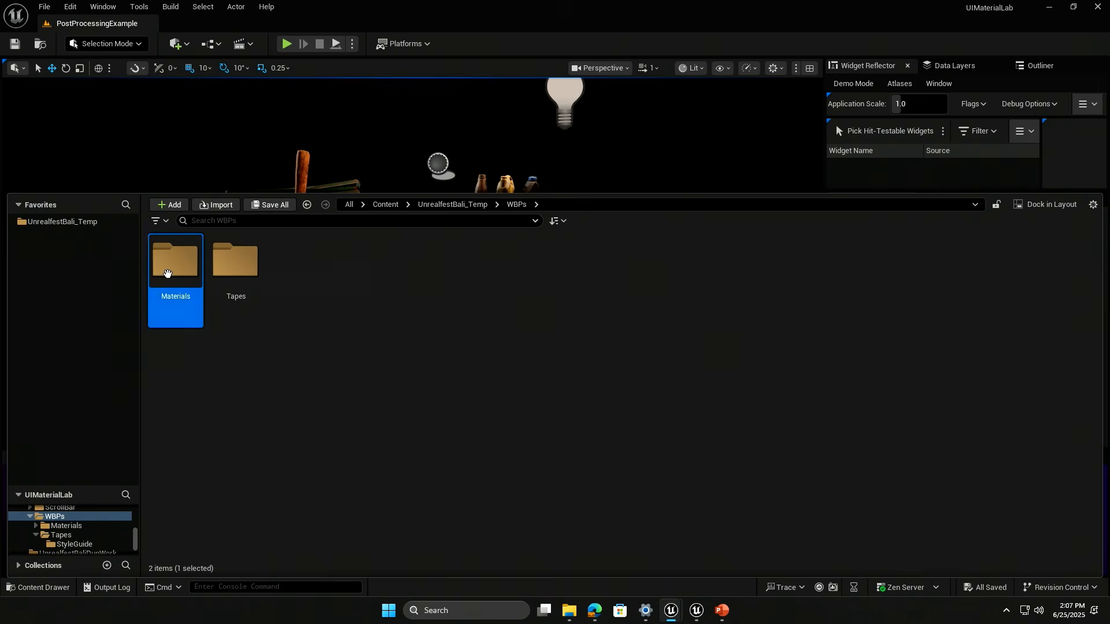
pyautogui.doubleClick(176, 262)
pyautogui.click(721, 469)
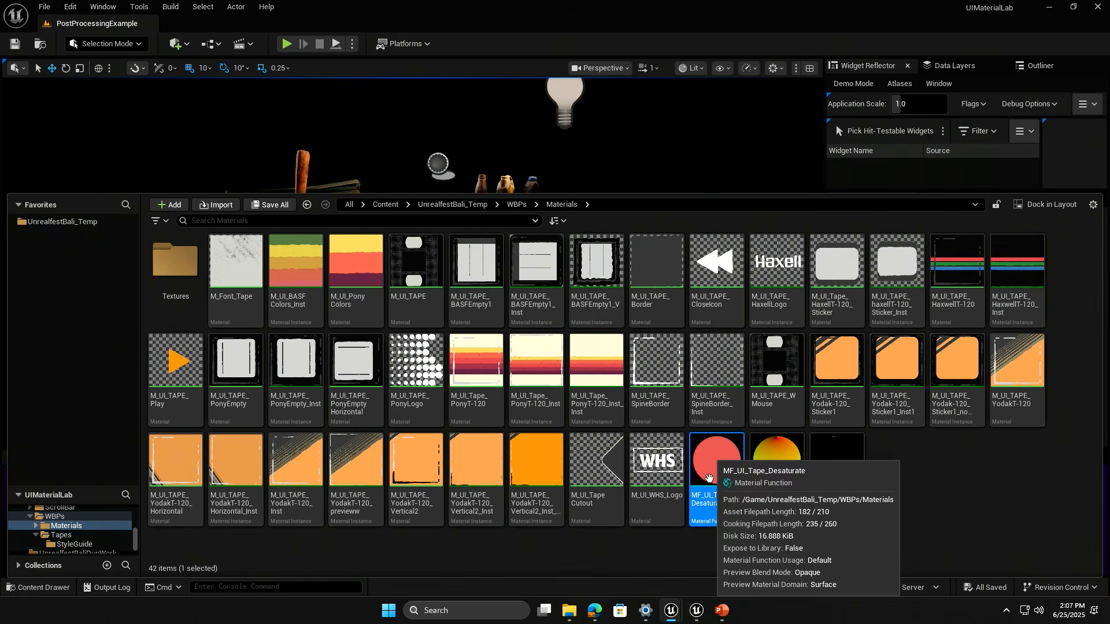
pyautogui.doubleClick(721, 470)
pyautogui.scroll(-2, 628, 317)
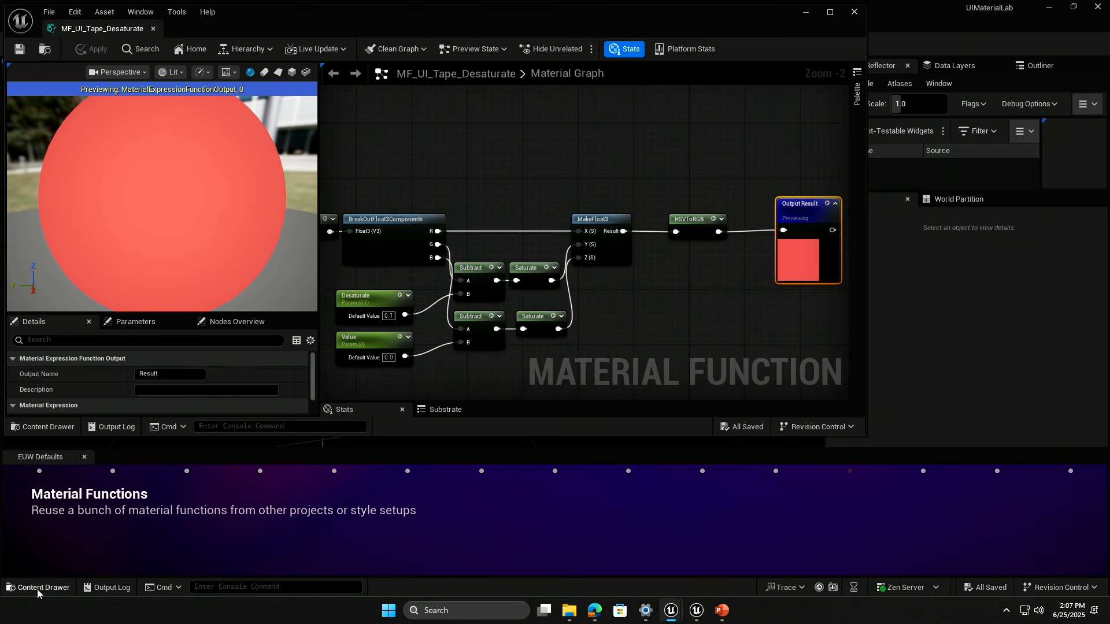
# Open the widget preview of WBP_GameMenu from the WBPs/Tapes folder.
pyautogui.click(37, 588)
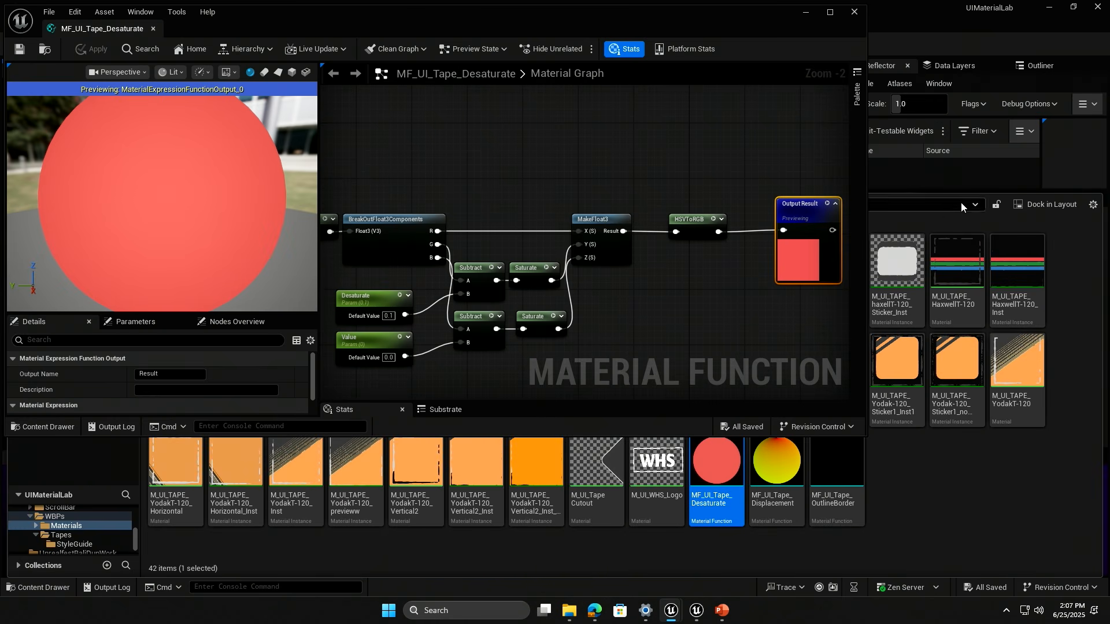
pyautogui.click(40, 427)
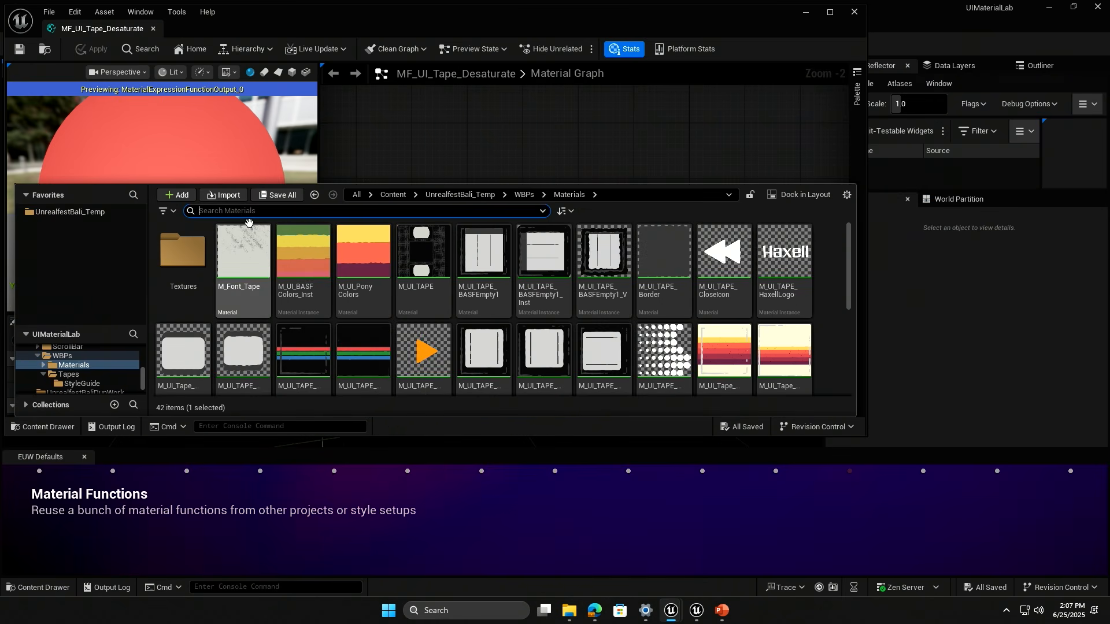
pyautogui.click(524, 196)
pyautogui.doubleClick(241, 250)
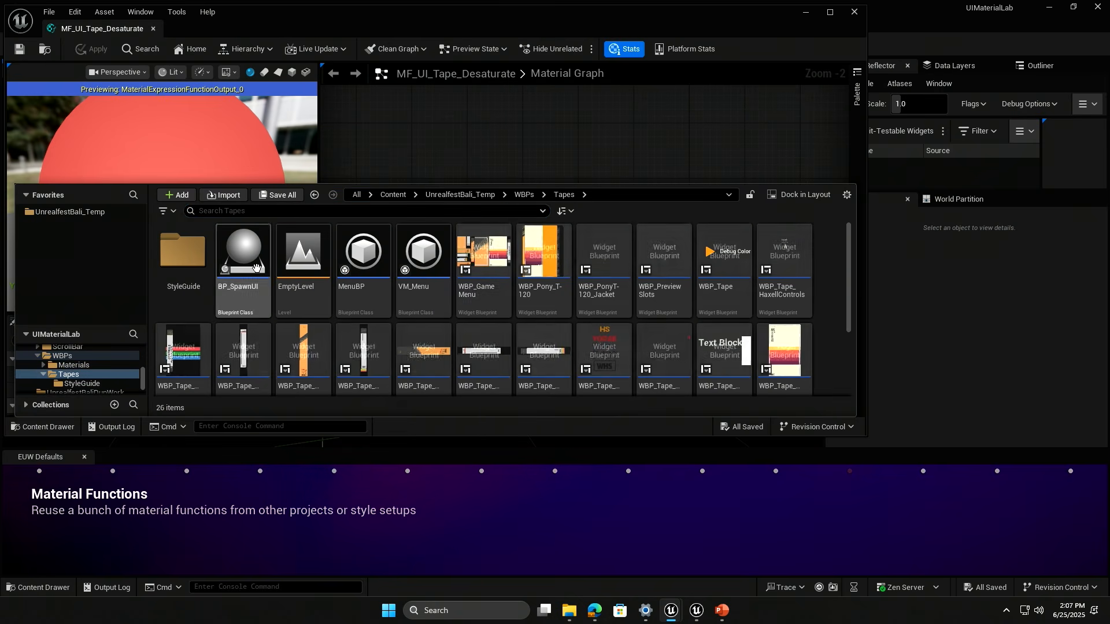
pyautogui.rightClick(473, 256)
pyautogui.click(547, 290)
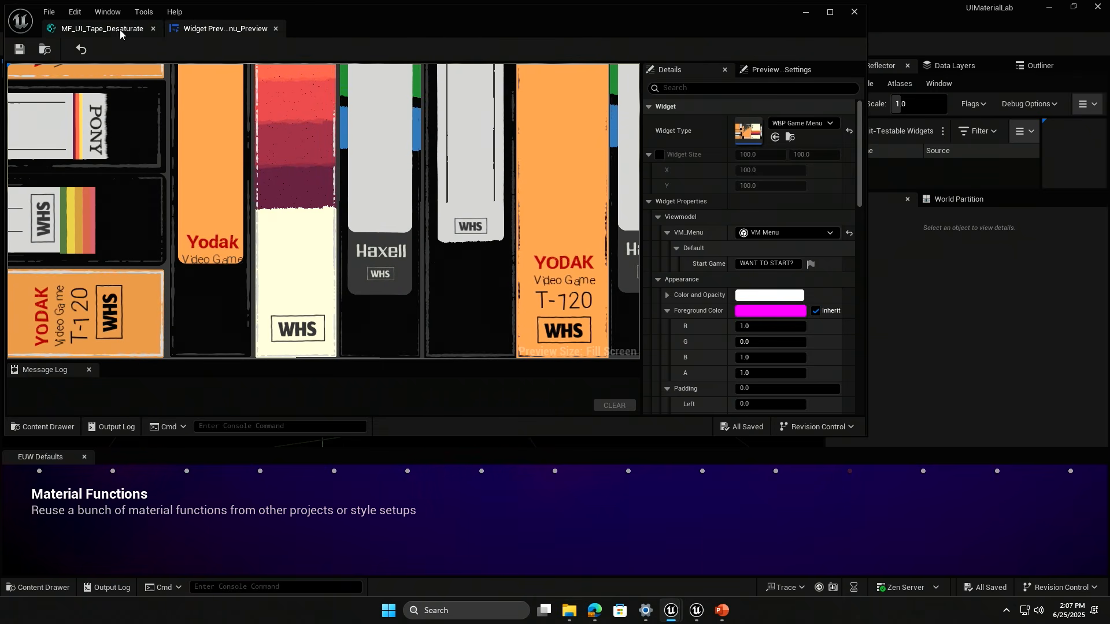
# Return to the MF_UI_Tape_Desaturate graph and inspect the Desaturate parameter feeding the Subtract node.
pyautogui.click(102, 29)
pyautogui.scroll(2, 473, 223)
pyautogui.moveTo(473, 223); pyautogui.dragTo(386, 189, button='right')
pyautogui.click(458, 204)
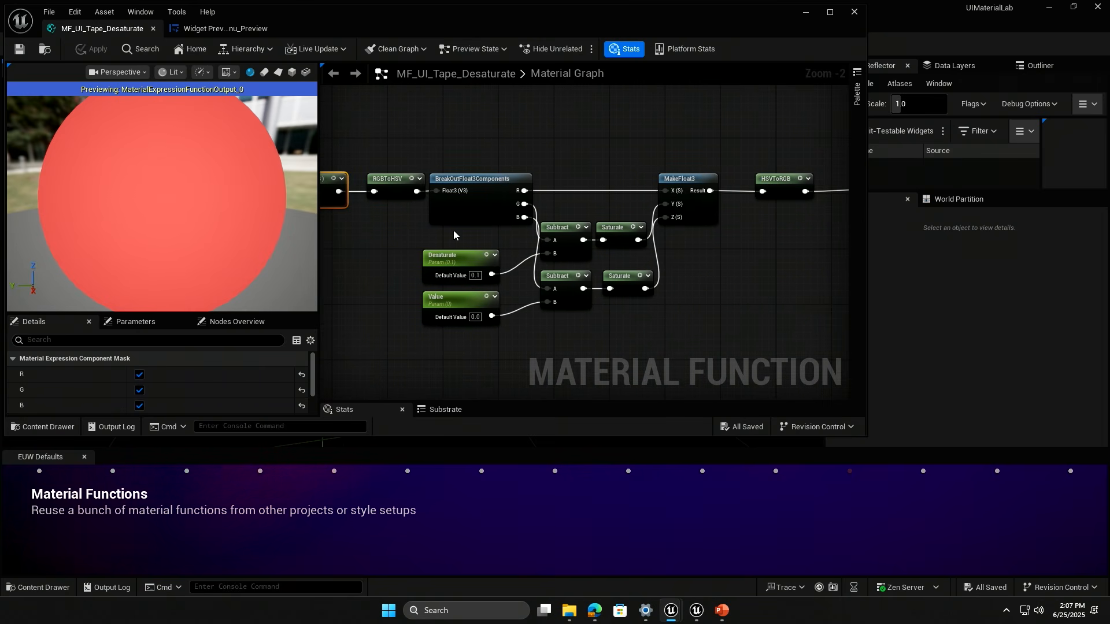
pyautogui.click(453, 261)
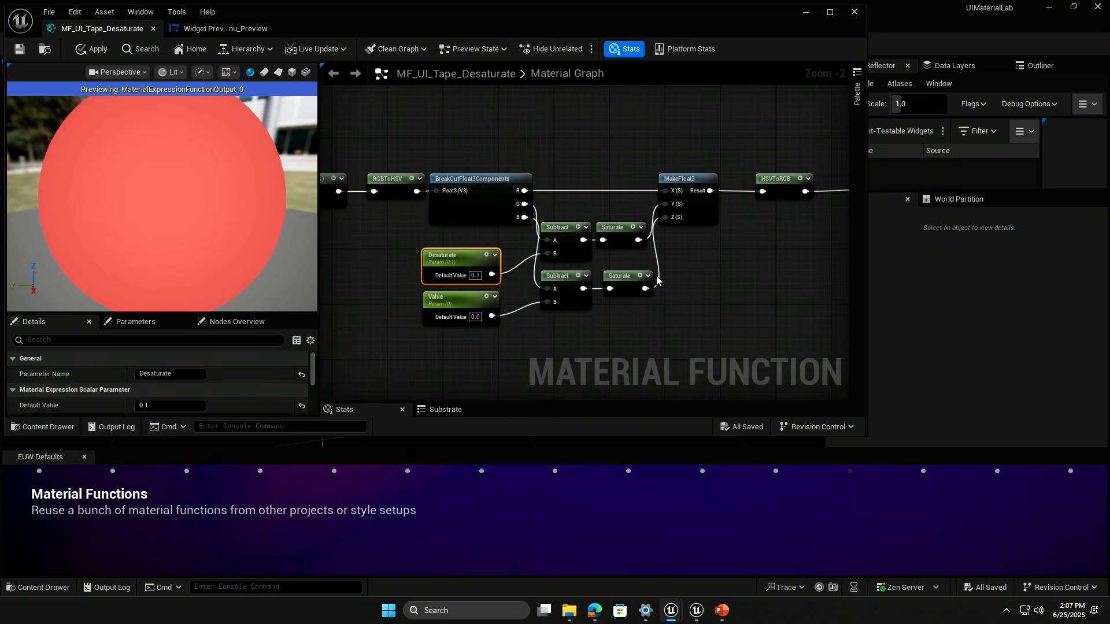
# Open the MF_UI_Tape_OutlineBorder material function from the WBPs/Materials folder and show its preview on a plane.
pyautogui.click(72, 424)
pyautogui.scroll(-3, 809, 375)
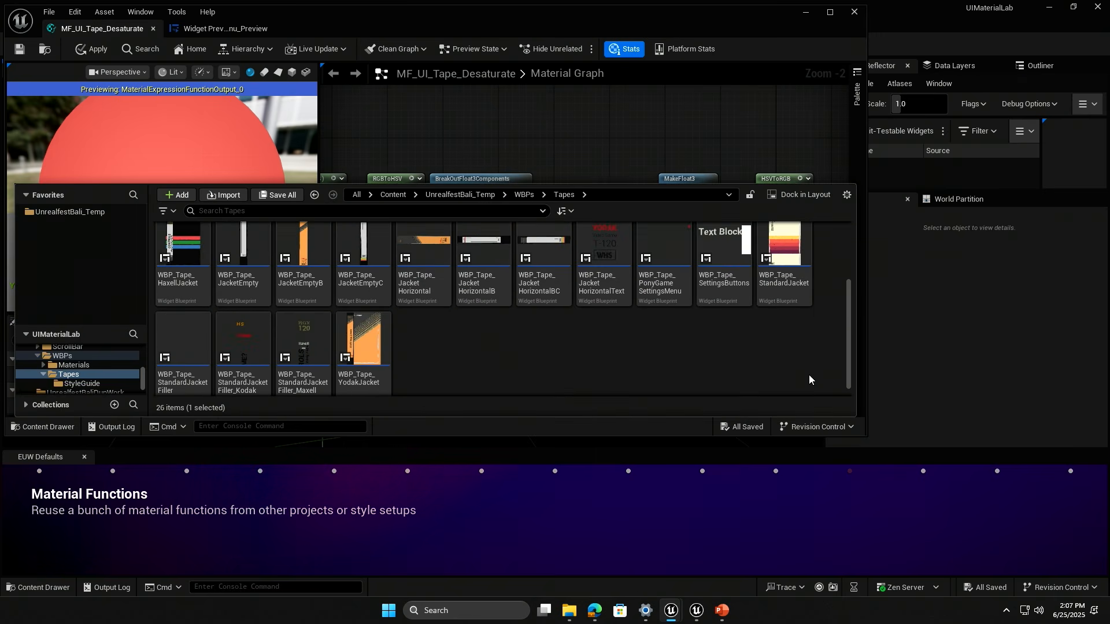
pyautogui.click(524, 195)
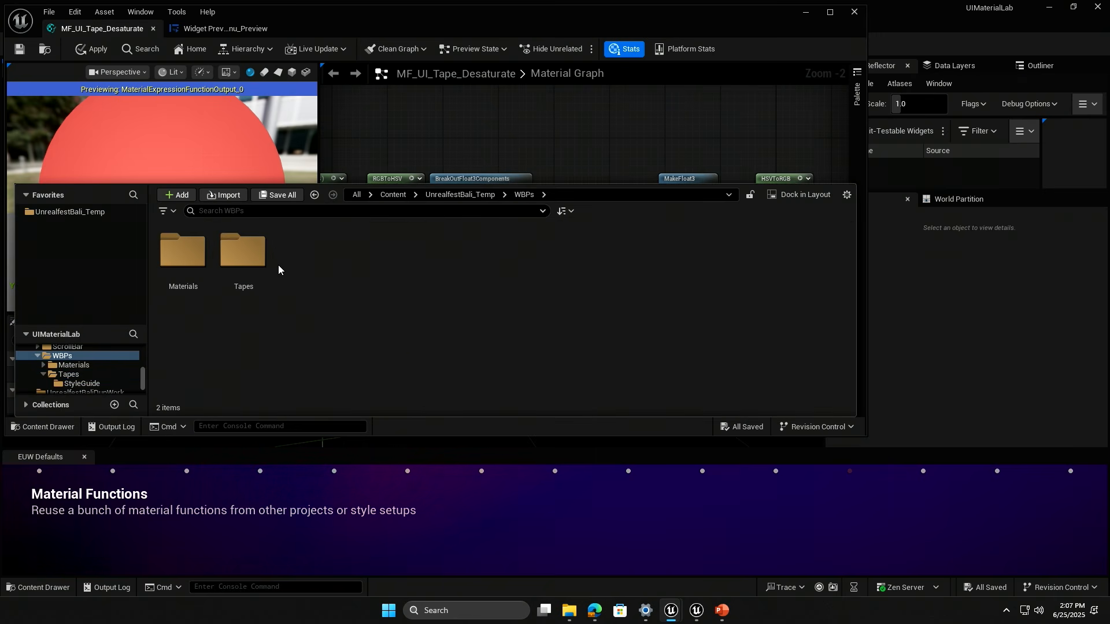
pyautogui.doubleClick(186, 256)
pyautogui.scroll(-5, 665, 350)
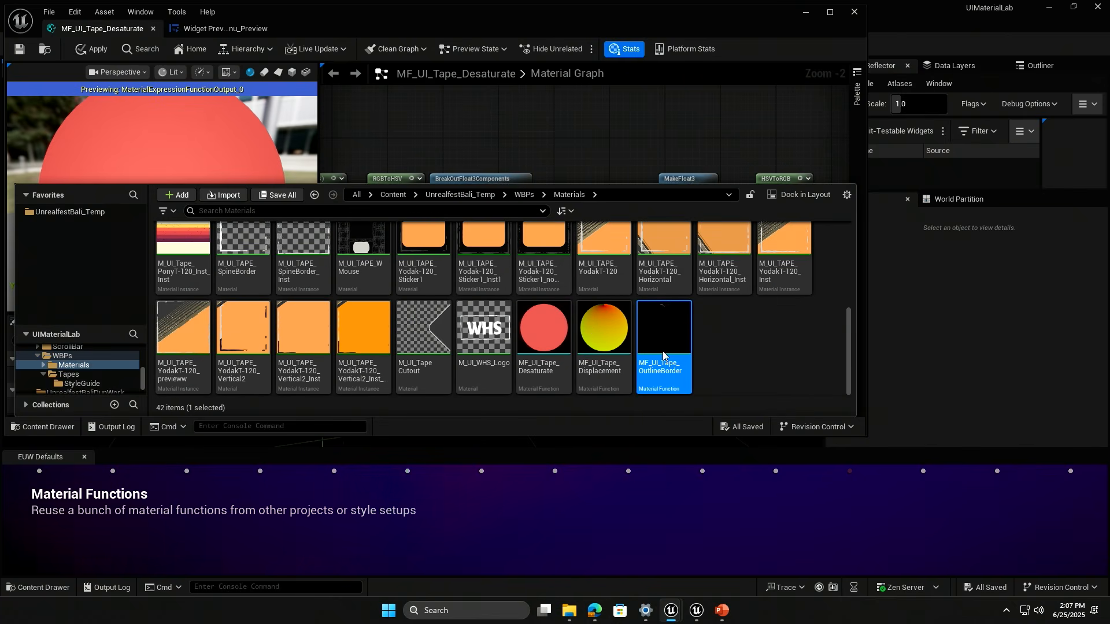
pyautogui.doubleClick(663, 355)
pyautogui.click(277, 73)
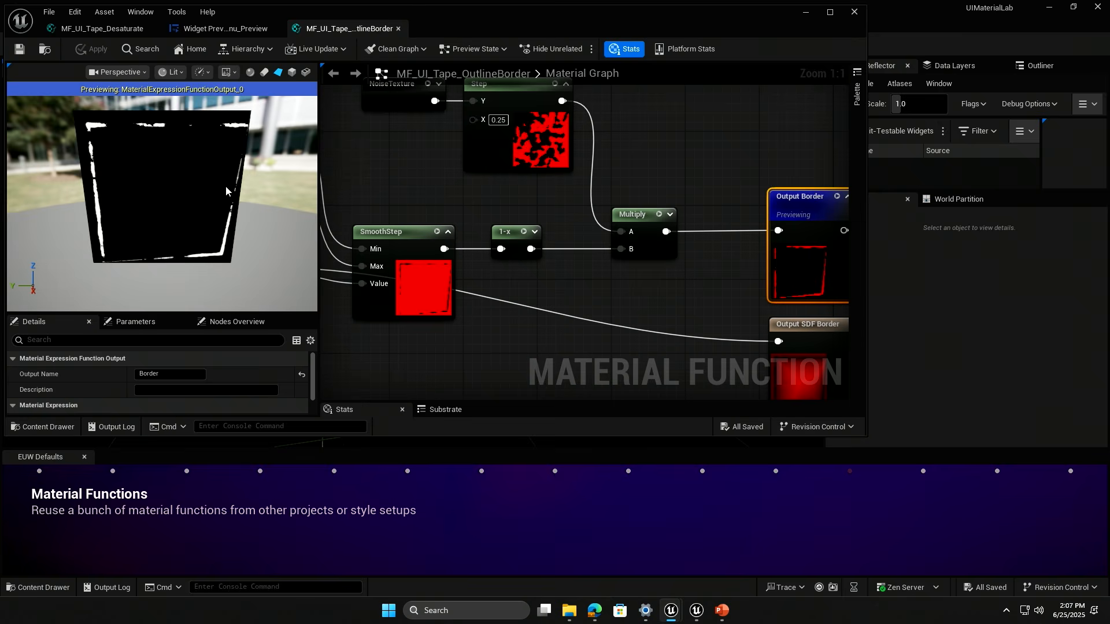
pyautogui.moveTo(189, 232); pyautogui.dragTo(145, 232)
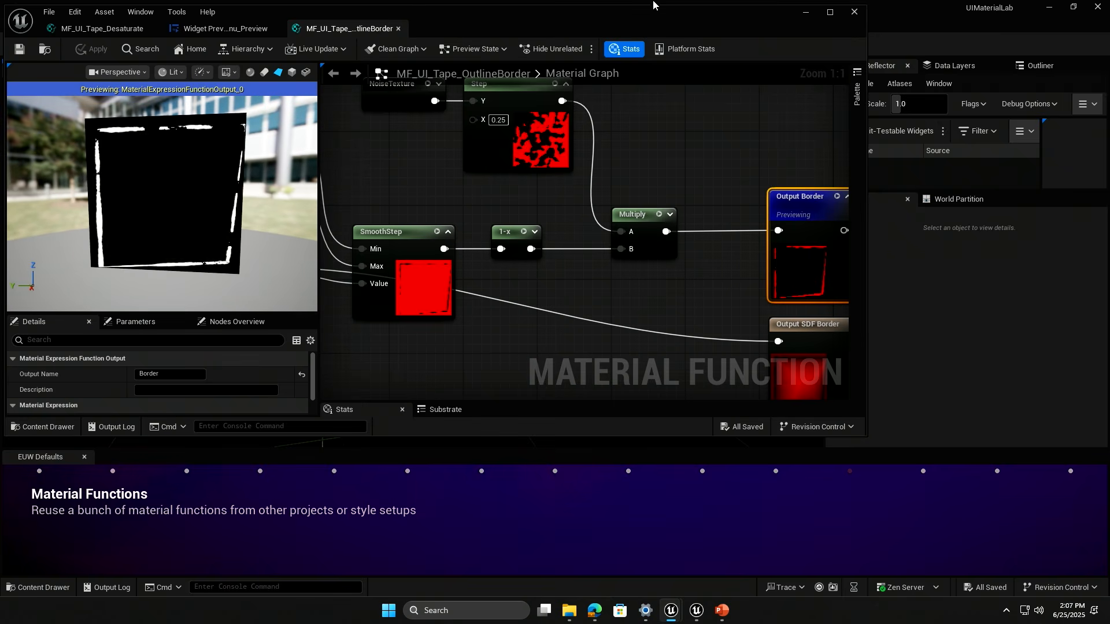
# Preview the Multiply node feeding Output Border in the MF_UI_Tape_OutlineBorder graph.
pyautogui.moveTo(704, 220); pyautogui.dragTo(682, 221, button='right')
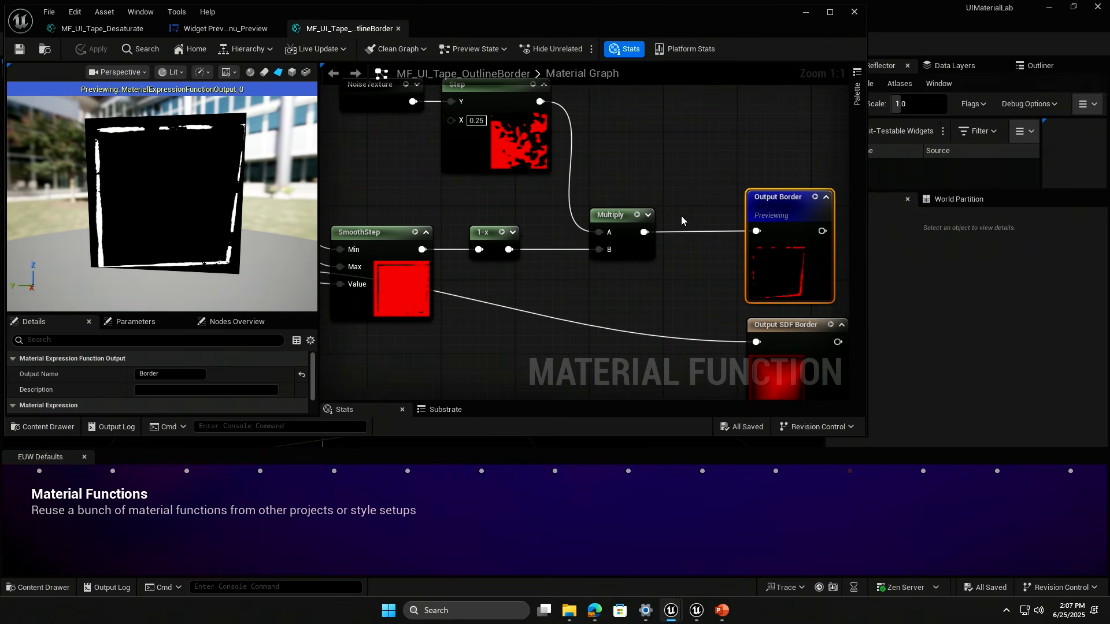
pyautogui.click(637, 216)
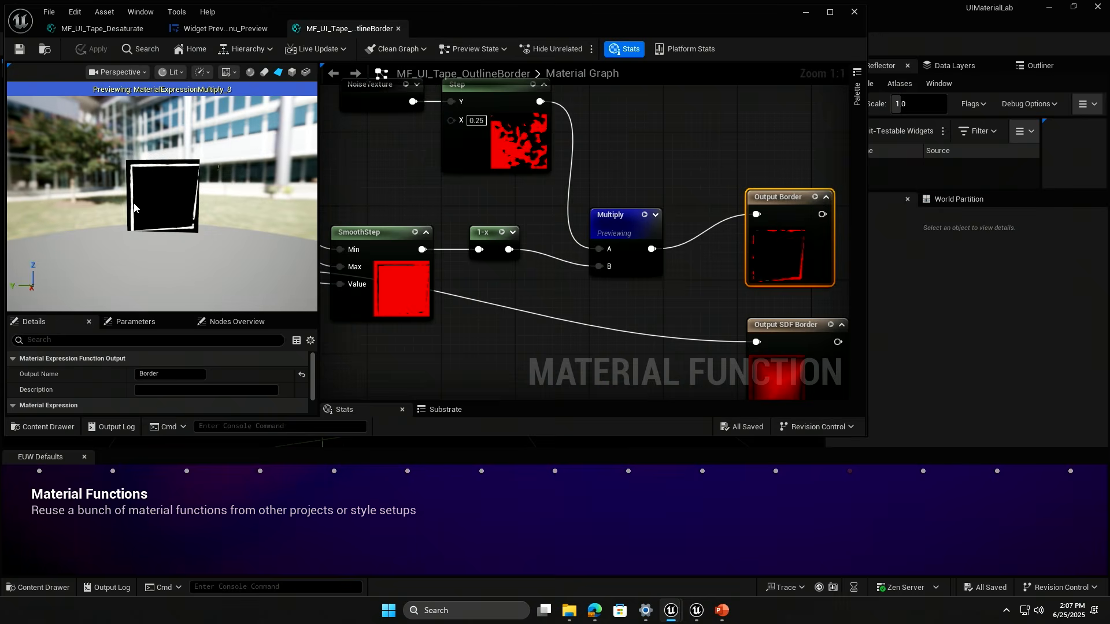
pyautogui.scroll(3, 135, 207)
pyautogui.scroll(-4, 515, 215)
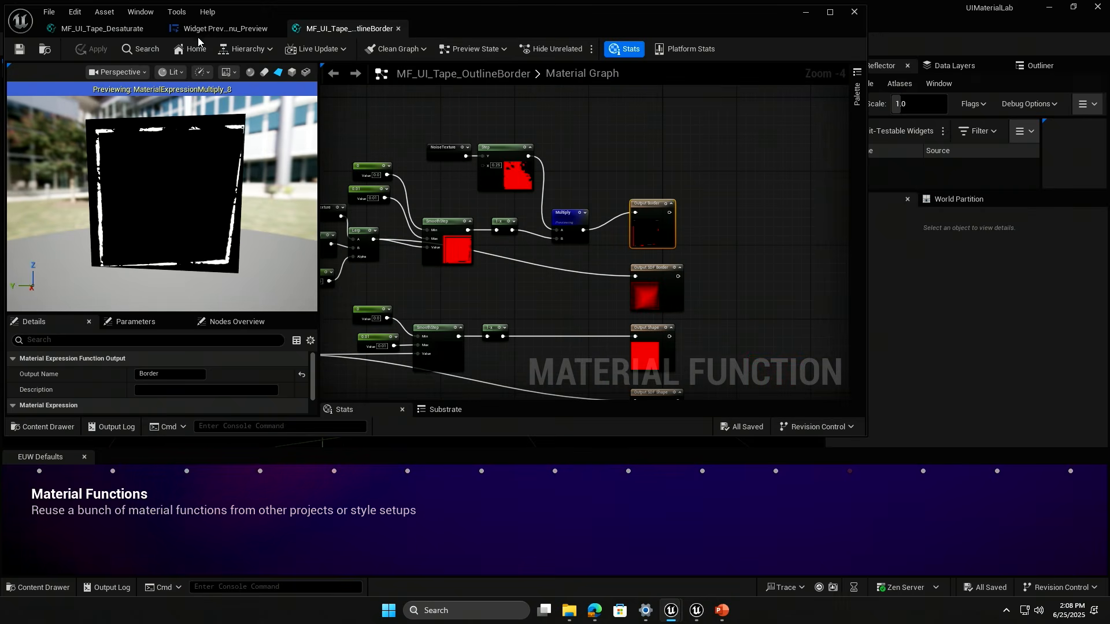
# Review the tapes in the WBP_GameMenu preview and reopen the MF_UI_Tape_Desaturate function from the Materials folder.
pyautogui.click(218, 30)
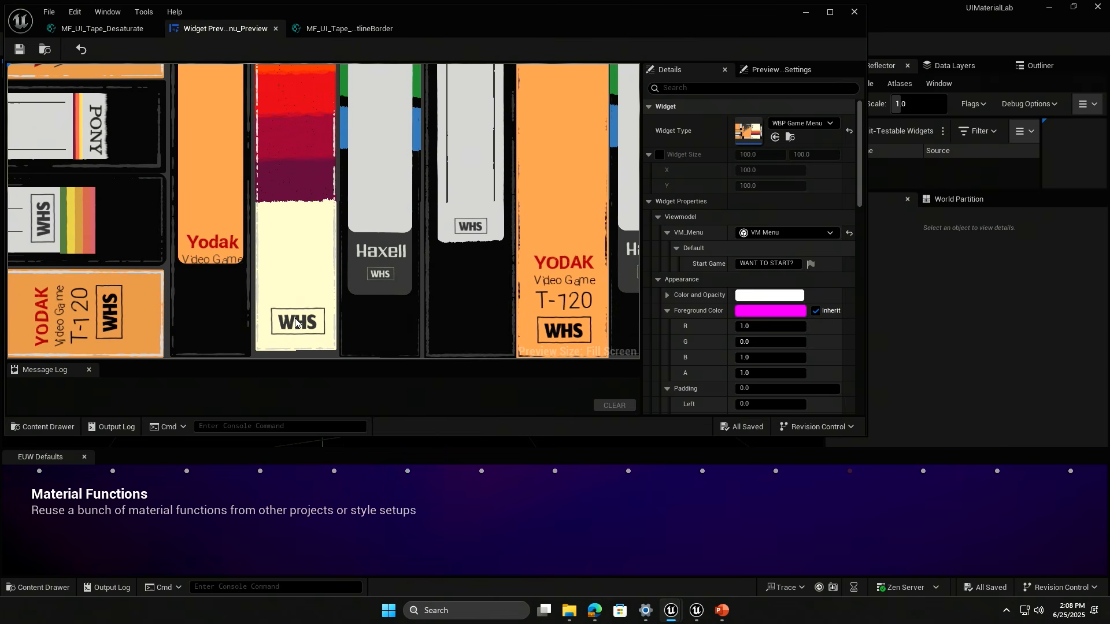
pyautogui.hotkey('ctrl', 'space')
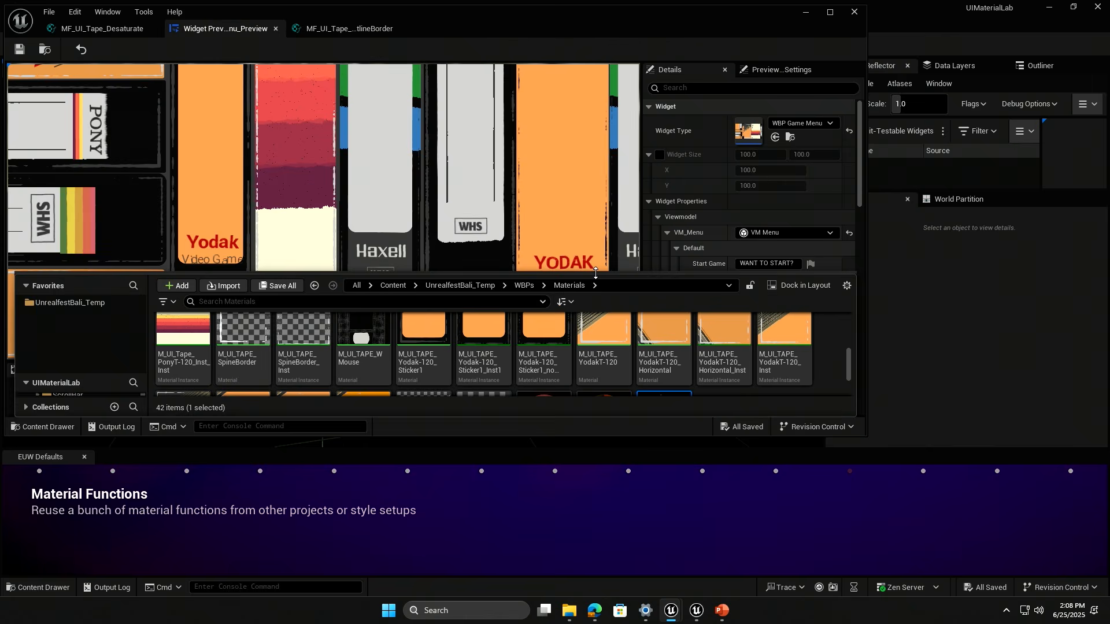
pyautogui.moveTo(595, 273); pyautogui.dragTo(596, 145)
pyautogui.doubleClick(548, 347)
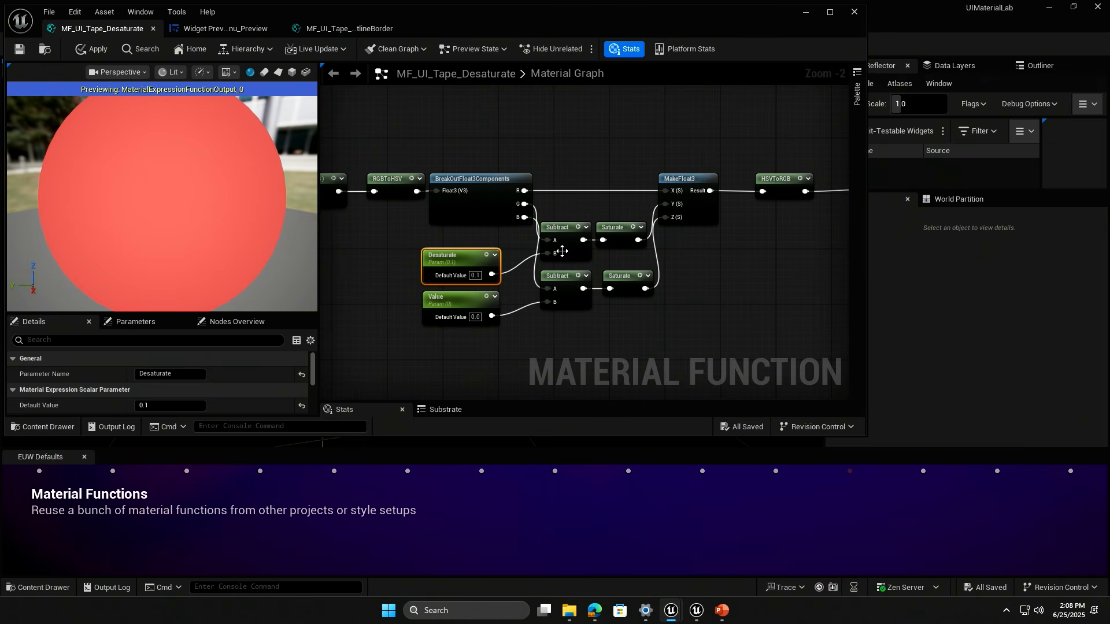
pyautogui.scroll(-1, 562, 252)
# Open the MF_UI_Tape_Displacement material function from the Materials folder and examine its node graph.
pyautogui.click(48, 431)
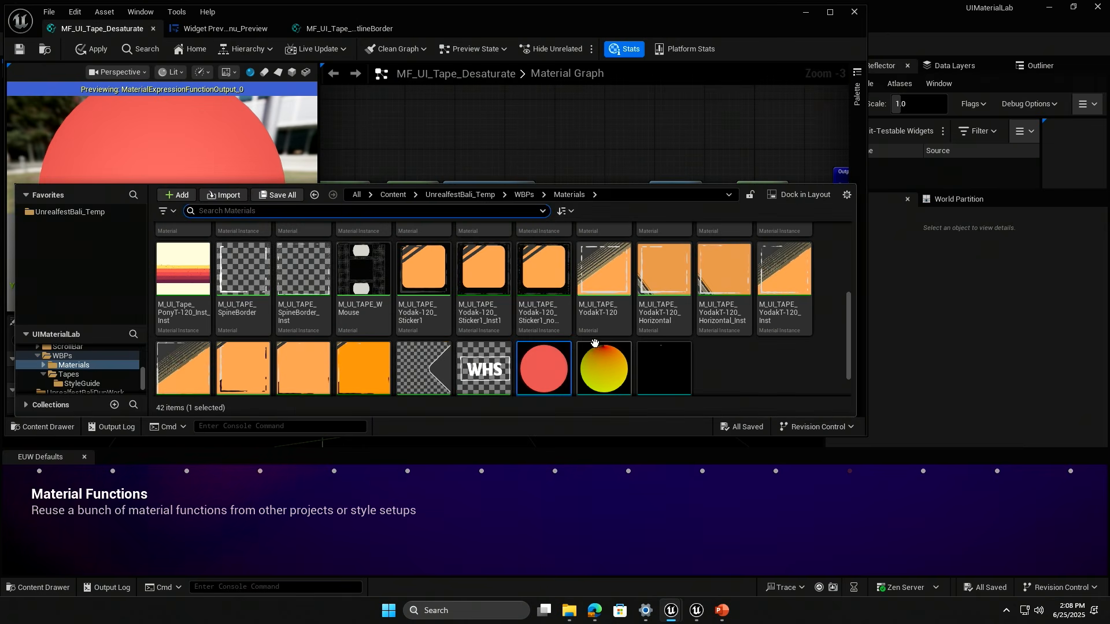
pyautogui.scroll(-2, 534, 354)
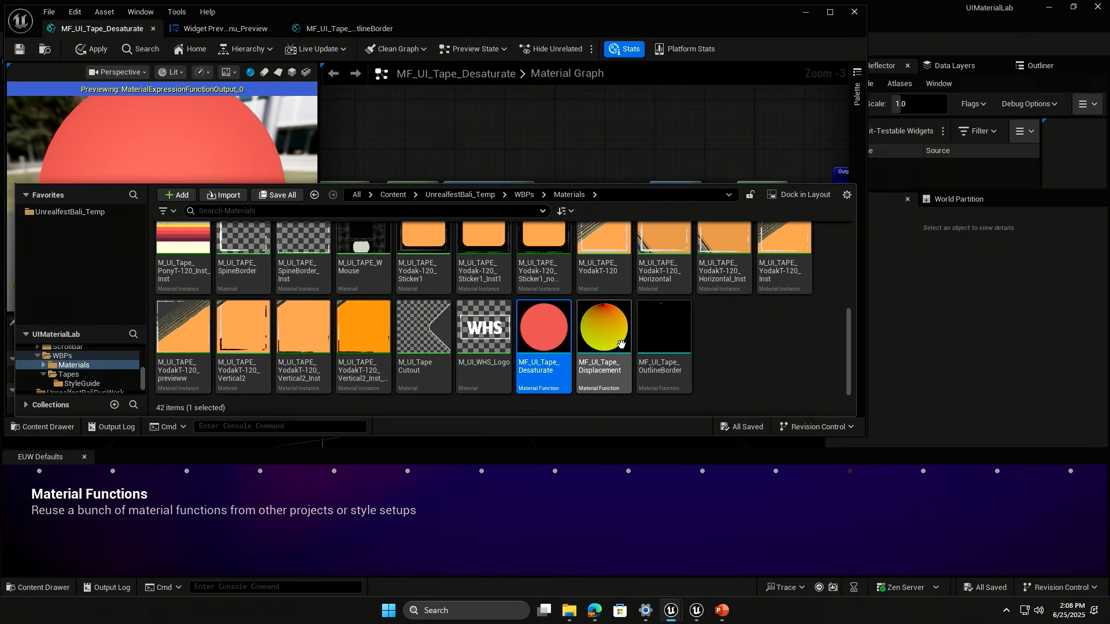
pyautogui.doubleClick(620, 345)
pyautogui.moveTo(530, 282); pyautogui.dragTo(839, 218, button='right')
pyautogui.scroll(-1, 838, 218)
pyautogui.scroll(3, 647, 238)
pyautogui.moveTo(762, 225); pyautogui.dragTo(678, 225, button='right')
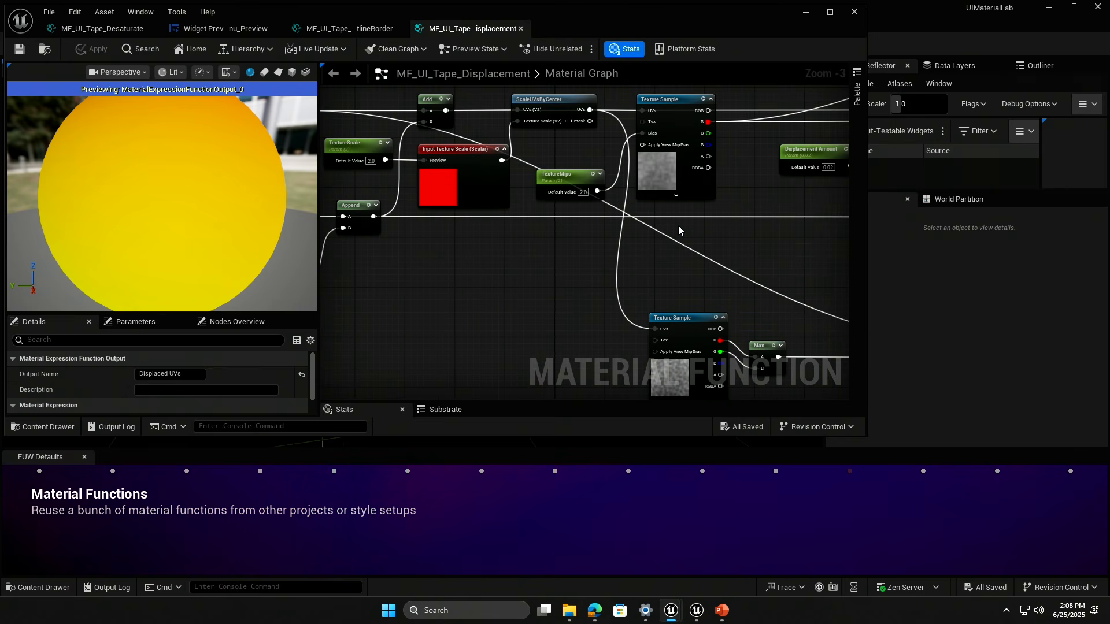
pyautogui.scroll(-3, 745, 164)
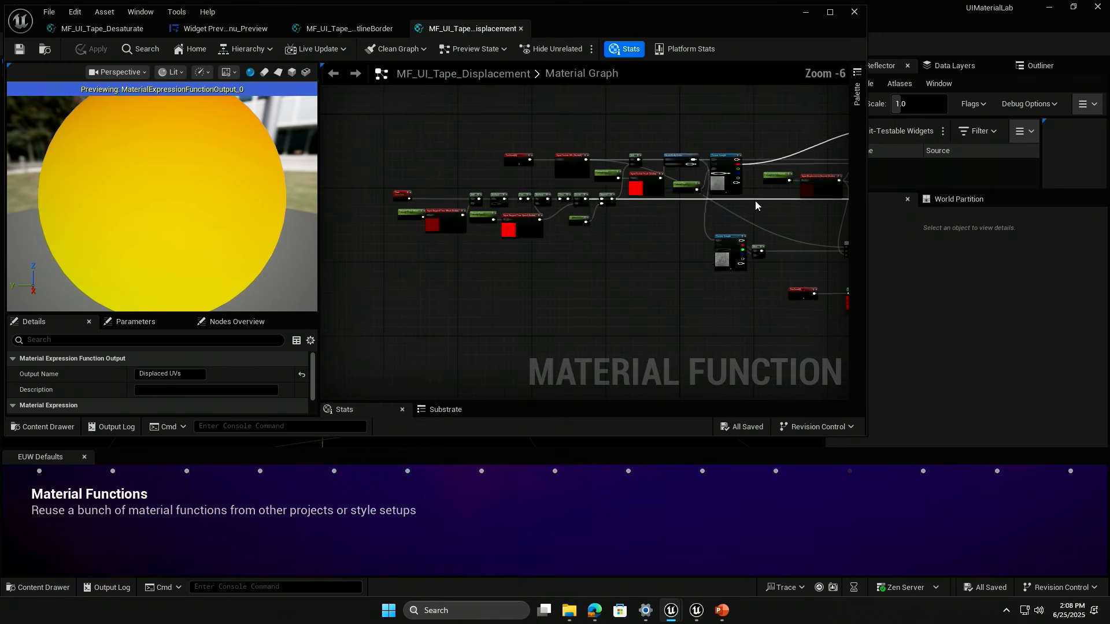
pyautogui.moveTo(753, 201); pyautogui.dragTo(685, 211, button='right')
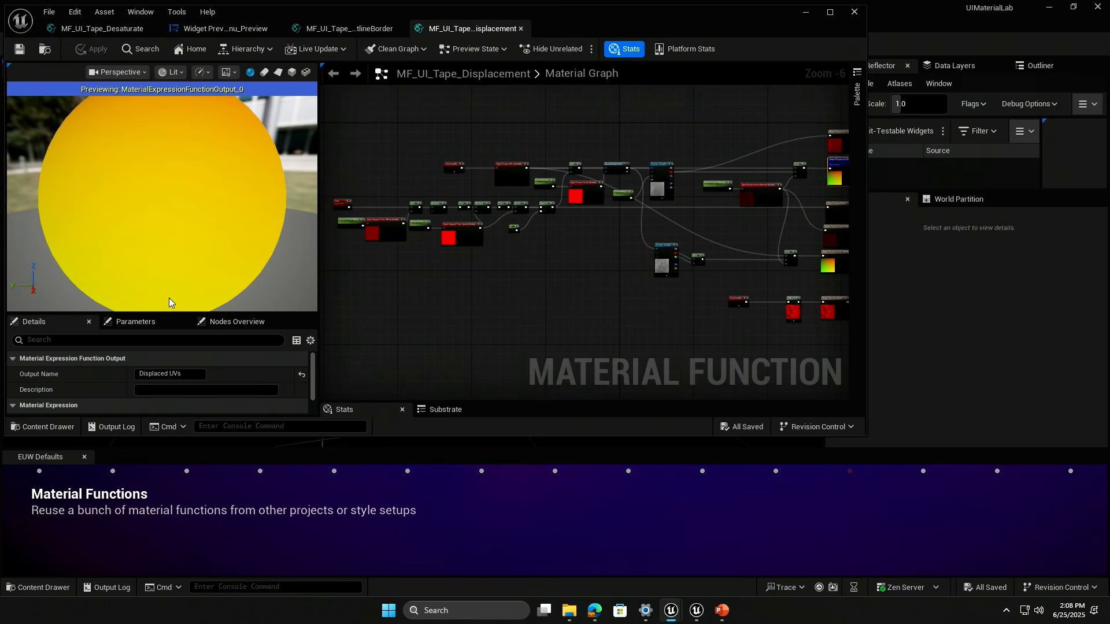
# Open the M_UI_TAPE material from the WBPs/Materials folder.
pyautogui.click(44, 427)
pyautogui.scroll(1, 491, 301)
pyautogui.click(363, 292)
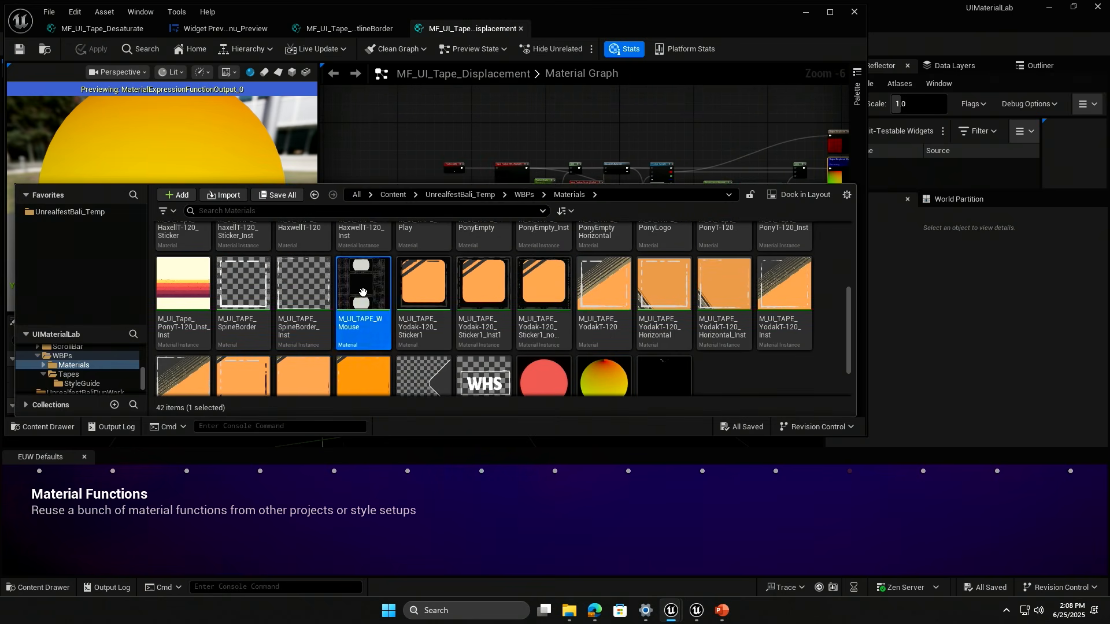
pyautogui.scroll(4, 382, 272)
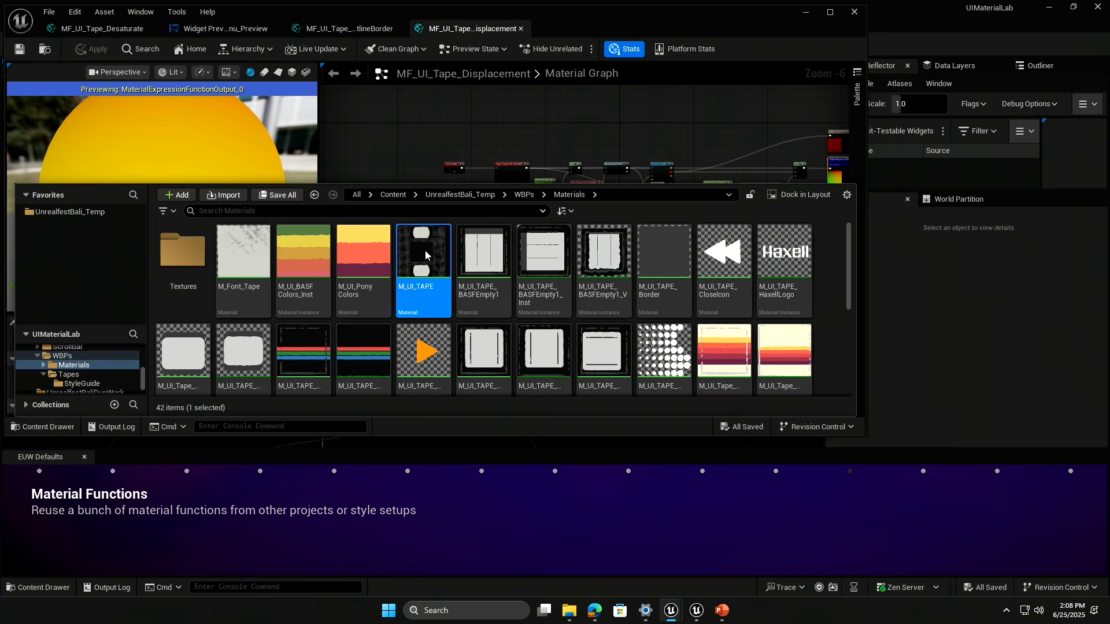
pyautogui.doubleClick(426, 254)
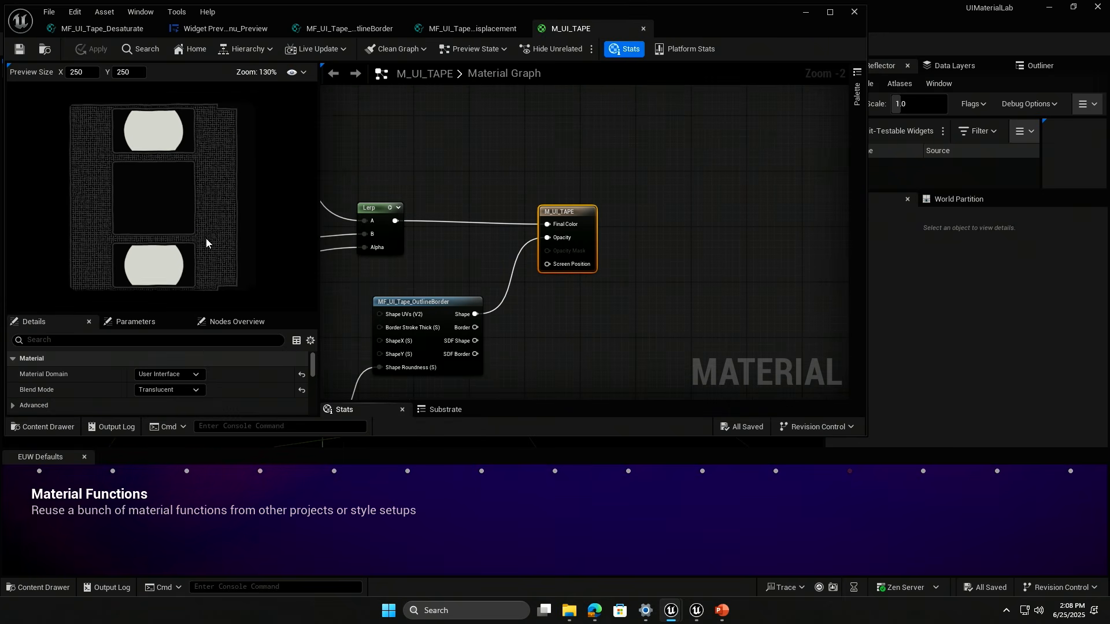
# Enlarge the M_UI_TAPE preview area and magnify the tape to show its wobbling outlines.
pyautogui.scroll(7, 207, 244)
pyautogui.scroll(-2, 207, 243)
pyautogui.moveTo(295, 313); pyautogui.dragTo(295, 391)
pyautogui.scroll(5, 205, 235)
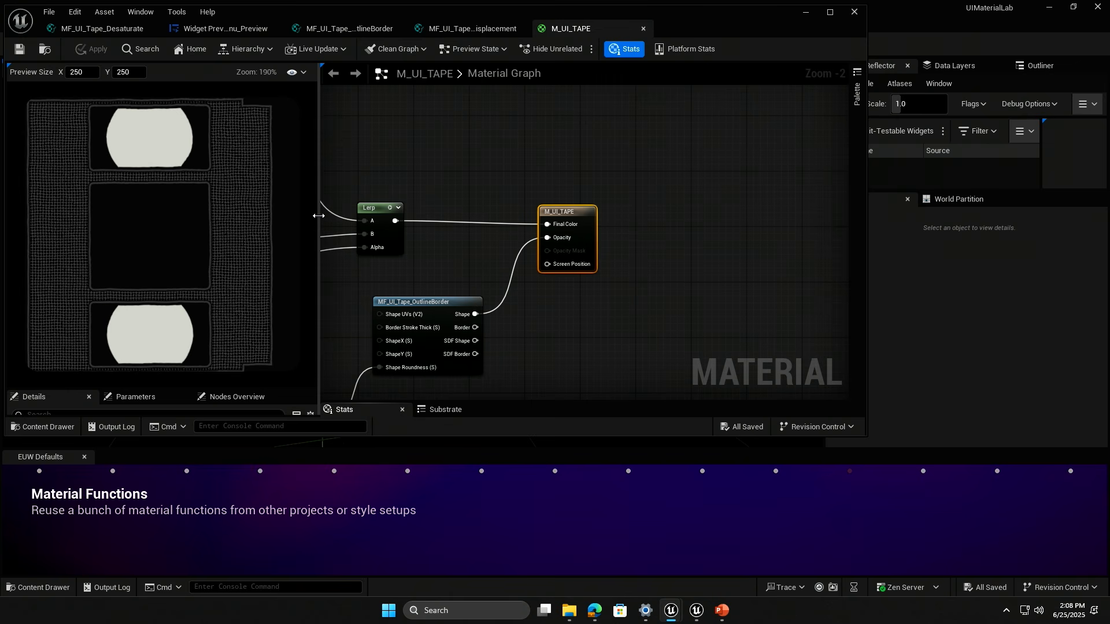
pyautogui.moveTo(318, 216)
pyautogui.mouseDown()
pyautogui.moveTo(696, 225)
pyautogui.moveTo(198, 193)
pyautogui.moveTo(317, 205)
pyautogui.mouseUp()
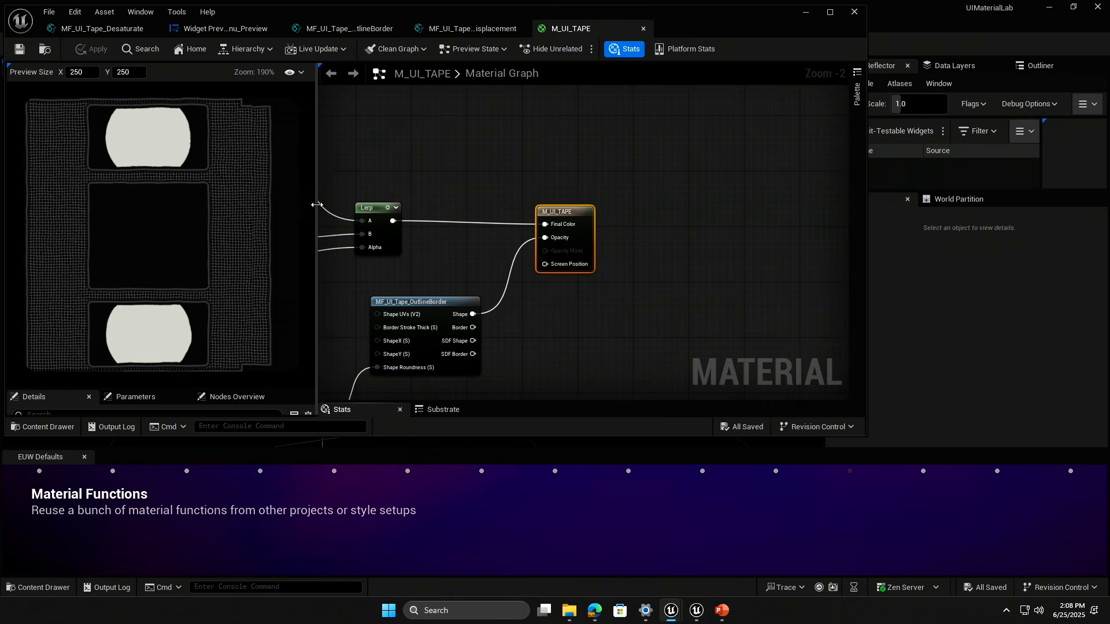
# Add a TextureCoordinate node just above the MF_UI_Tape_Displacement node in the M_UI_TAPE graph.
pyautogui.scroll(-3, 483, 245)
pyautogui.moveTo(481, 245); pyautogui.dragTo(845, 280, button='right')
pyautogui.scroll(-3, 586, 263)
pyautogui.moveTo(598, 276); pyautogui.dragTo(816, 197, button='right')
pyautogui.scroll(6, 562, 112)
pyautogui.moveTo(585, 111); pyautogui.dragTo(573, 222, button='right')
pyautogui.scroll(2, 570, 224)
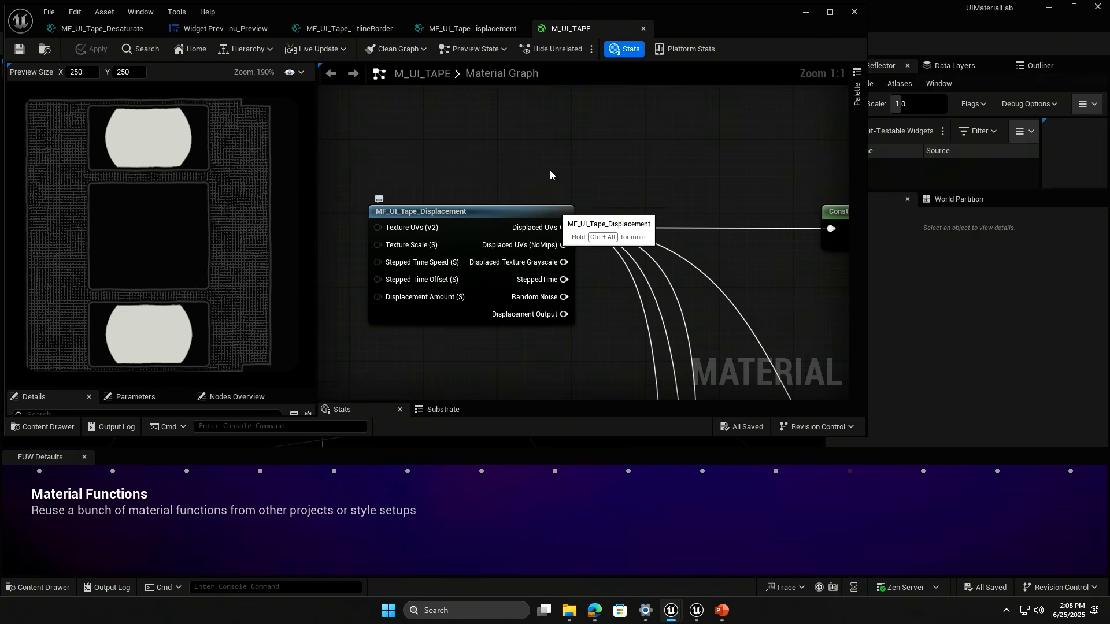
pyautogui.rightClick(518, 130)
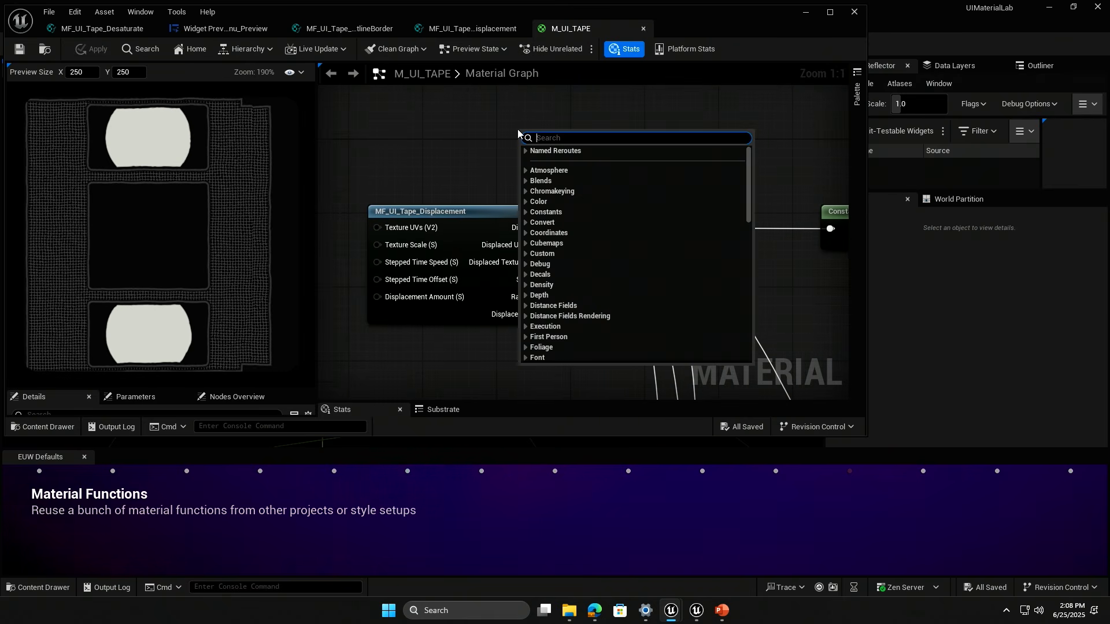
pyautogui.rightClick(501, 129)
pyautogui.rightClick(500, 129)
pyautogui.write('tex')
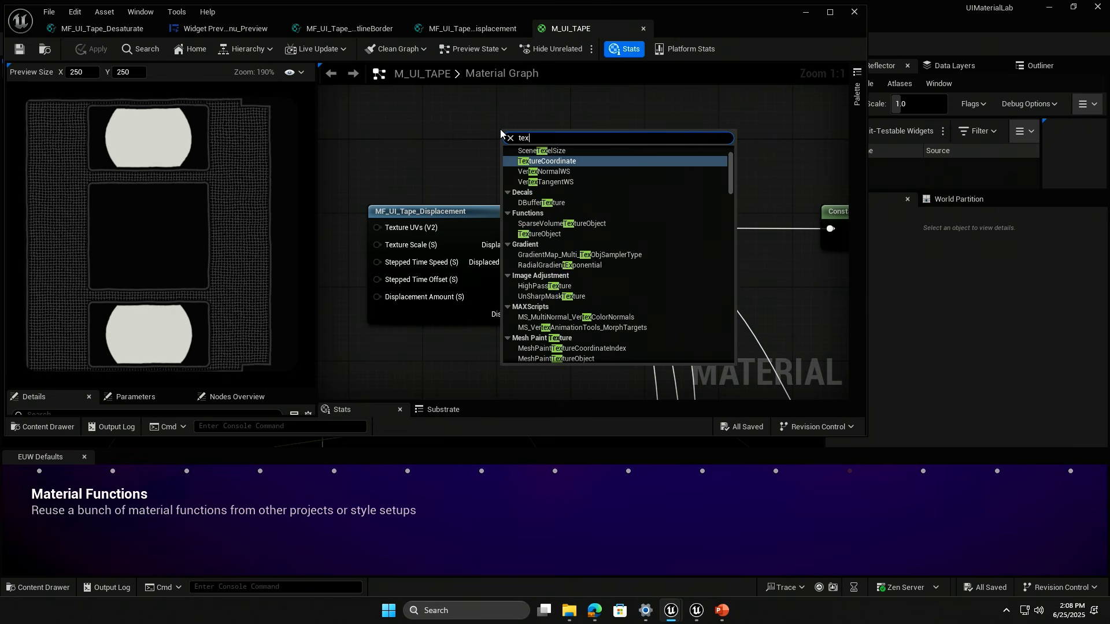
pyautogui.press('BackSpace')
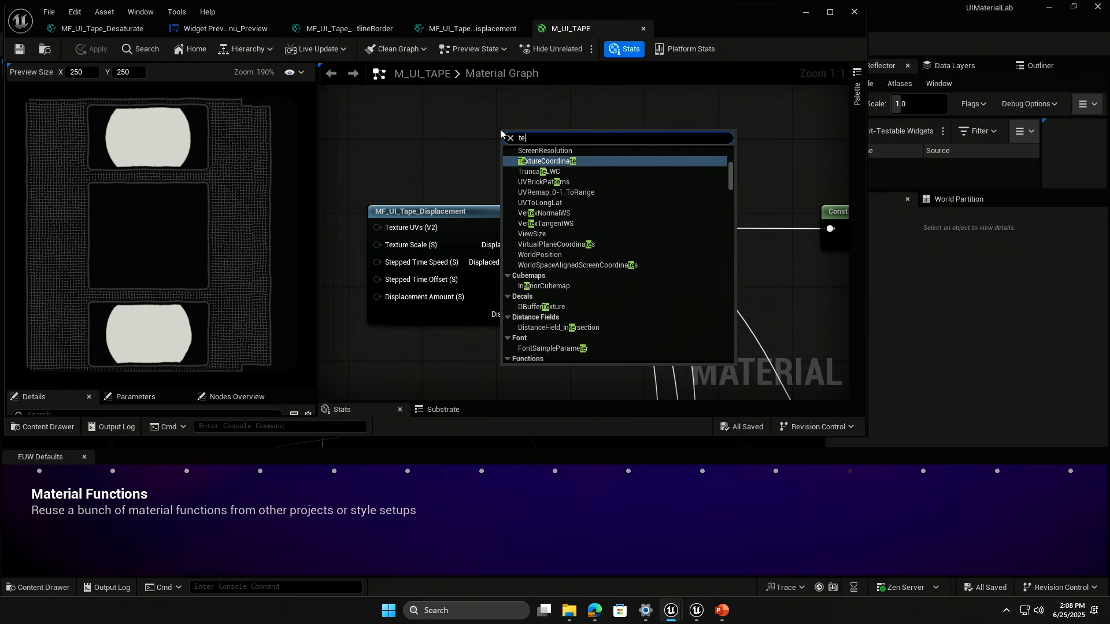
pyautogui.press('BackSpace')
pyautogui.press('BackSpace')
pyautogui.write('coor')
pyautogui.press('Return')
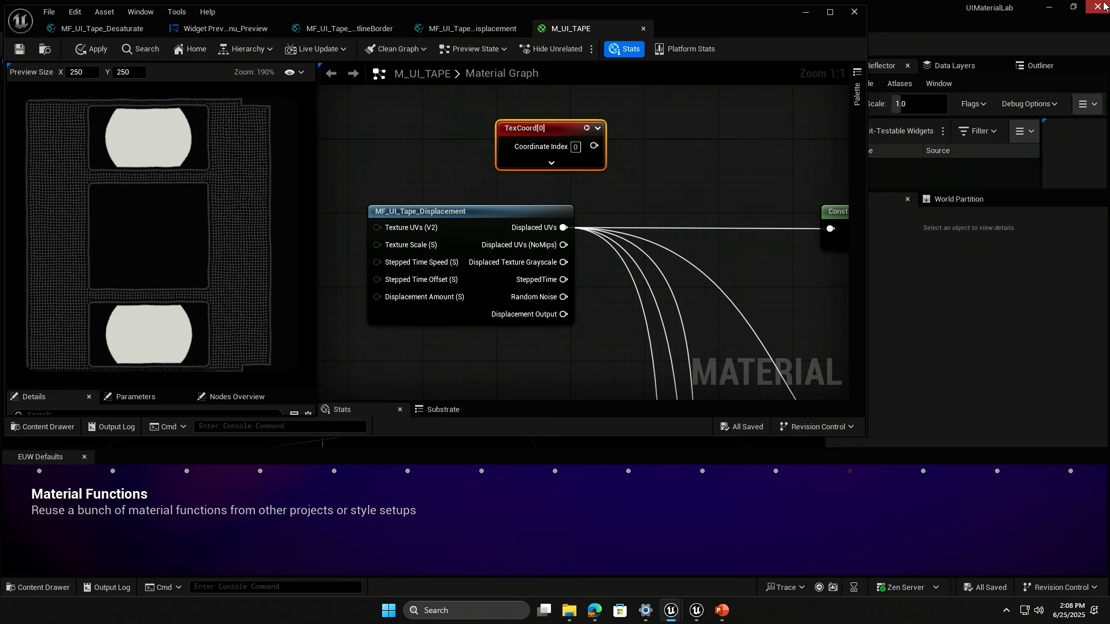
pyautogui.moveTo(535, 128); pyautogui.dragTo(497, 119)
# Move the Displaced UVs connections to the TexCoord output, compare the preview, and move them back to Displaced UVs.
pyautogui.keyDown('ctrl'); pyautogui.moveTo(564, 227); pyautogui.dragTo(559, 137); pyautogui.keyUp('ctrl')
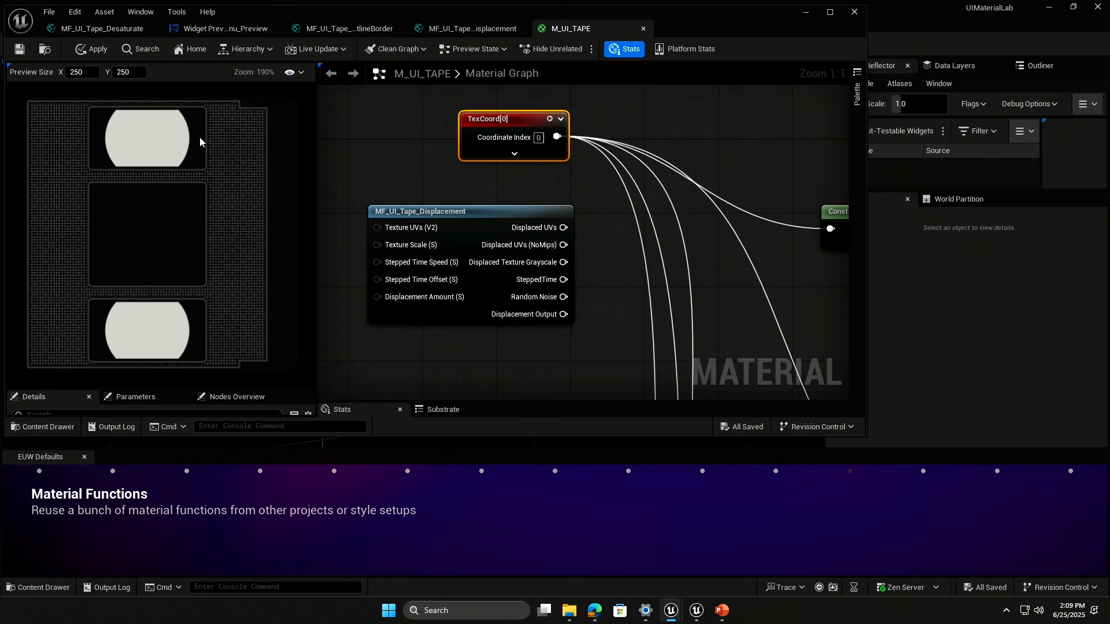
pyautogui.scroll(3, 200, 138)
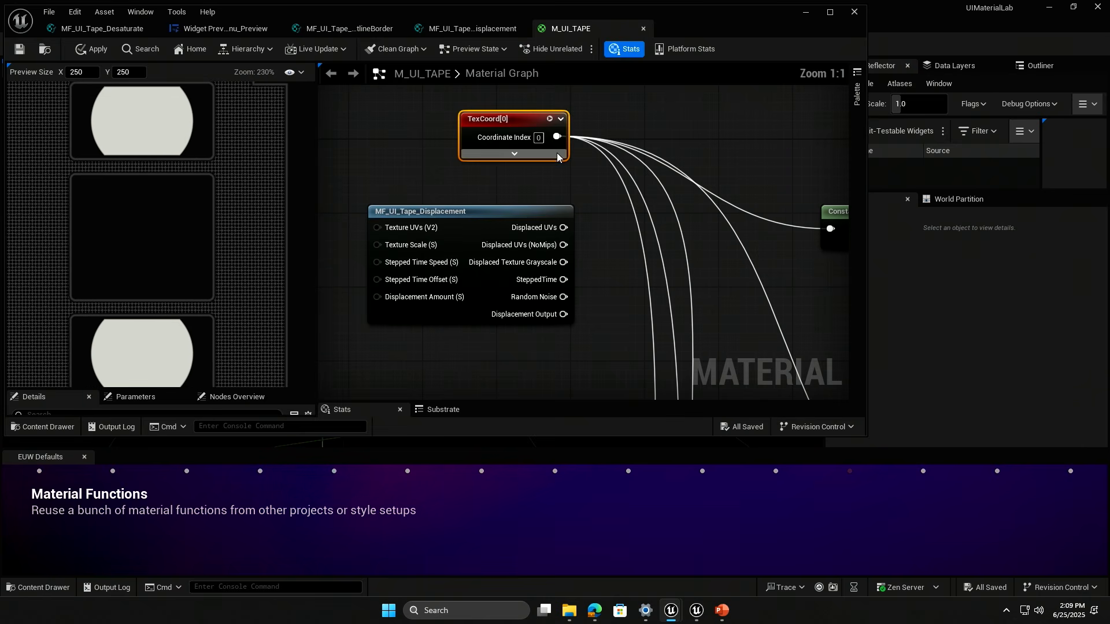
pyautogui.keyDown('ctrl'); pyautogui.moveTo(557, 137); pyautogui.dragTo(564, 227); pyautogui.keyUp('ctrl')
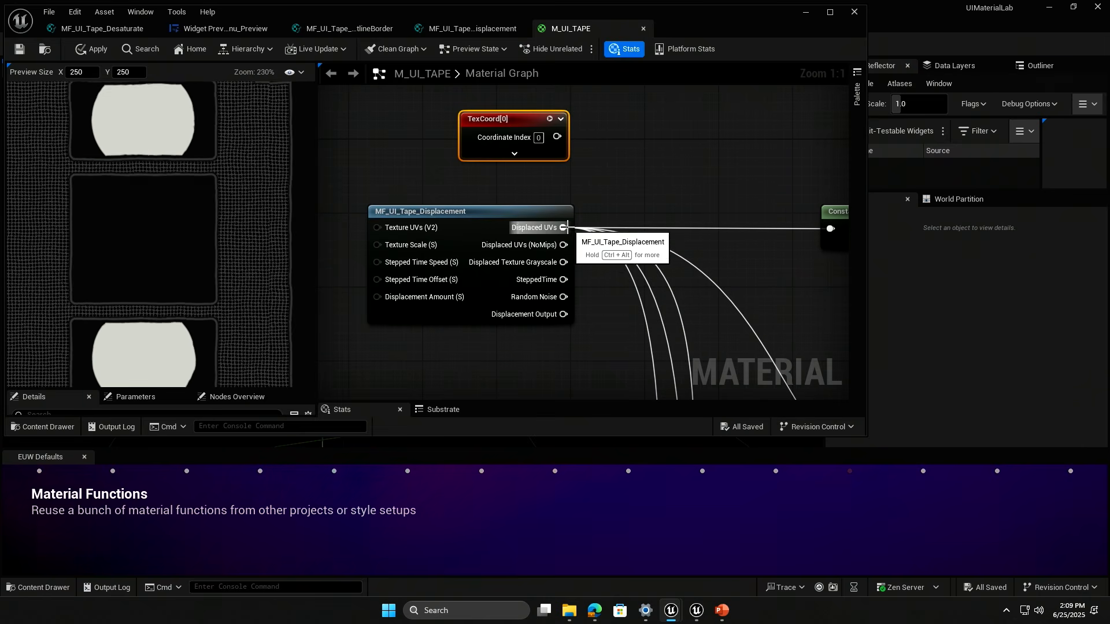
# Close the material editor window and discard the pending changes, including those to MF_UI_Tape_Desaturate.
pyautogui.moveTo(467, 210); pyautogui.dragTo(494, 216)
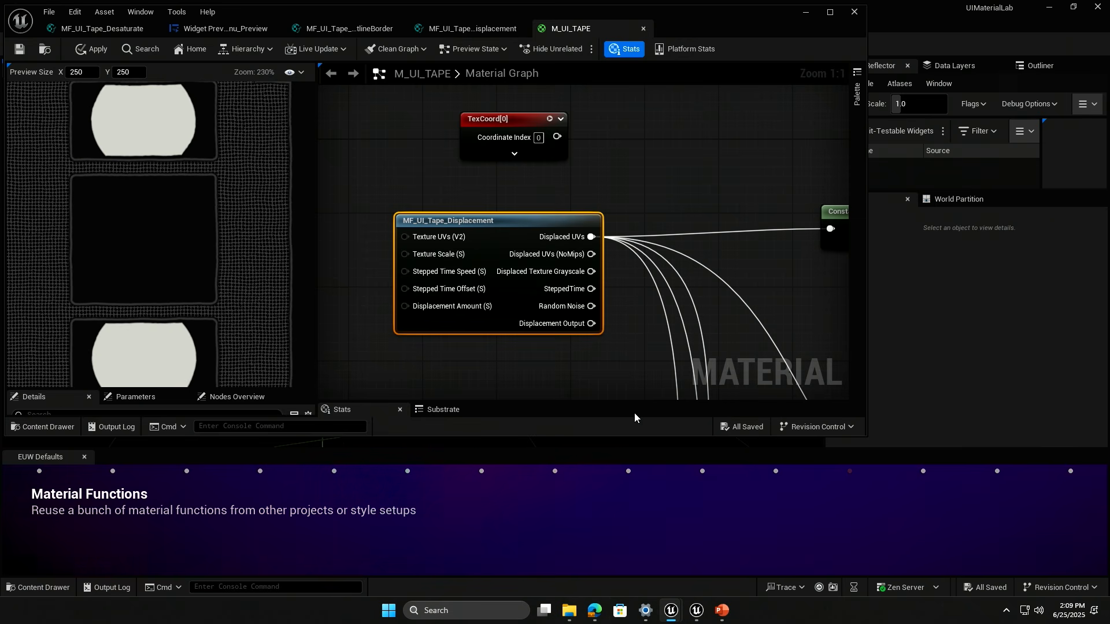
pyautogui.click(855, 11)
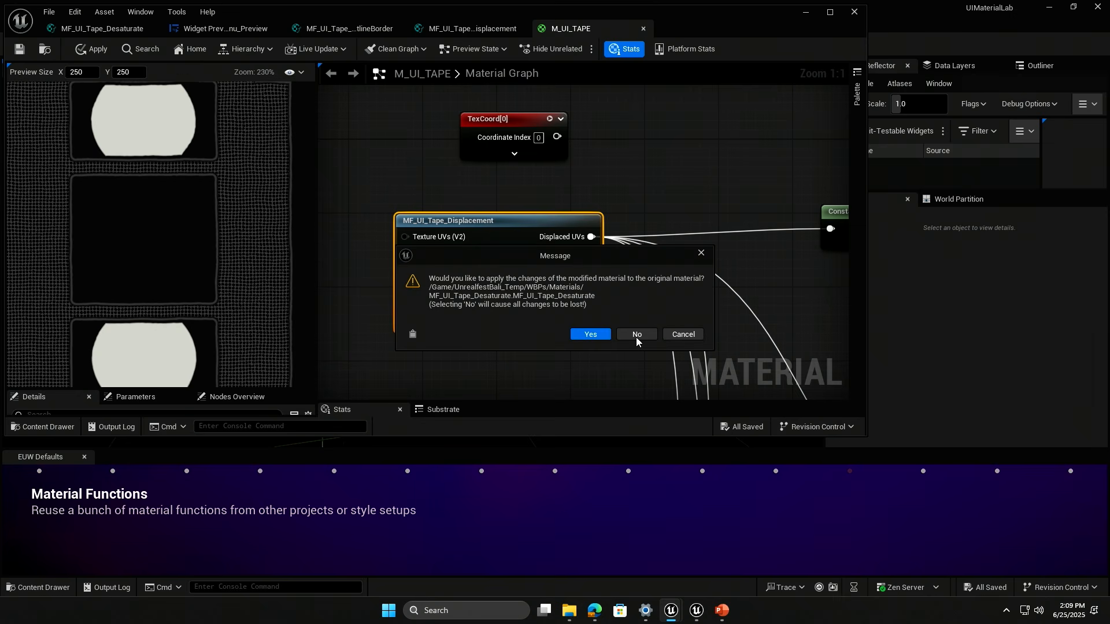
pyautogui.click(636, 335)
pyautogui.click(641, 334)
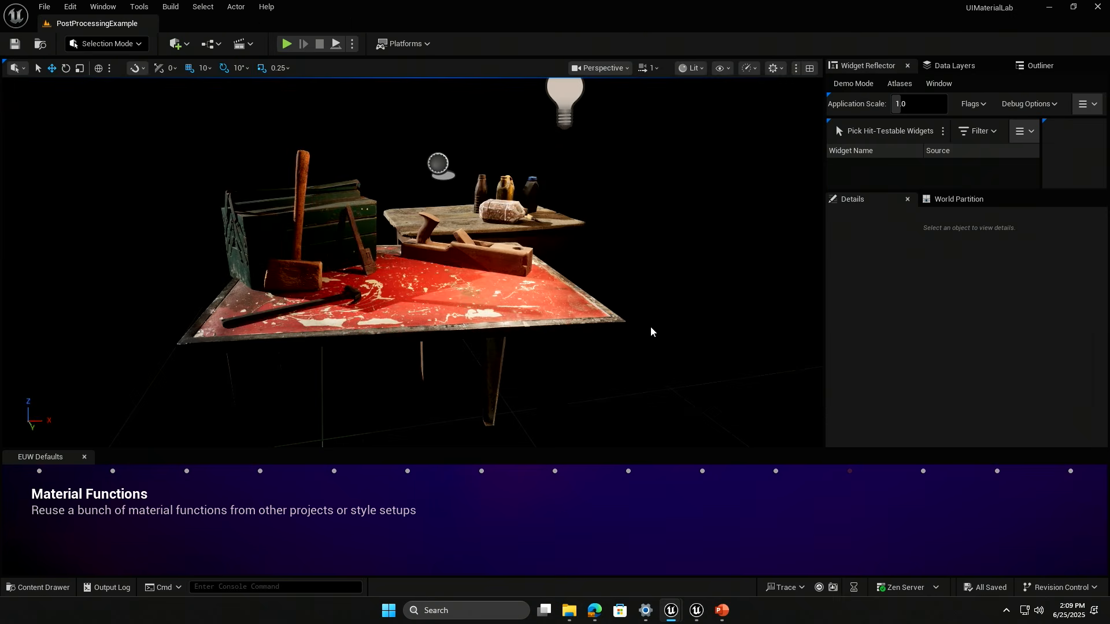
# Switch to the PowerPoint slide comparing Option 1 and Option 2, and return to the UIMaterialLab project in Unreal Editor.
pyautogui.hotkey('alt', 'Tab')
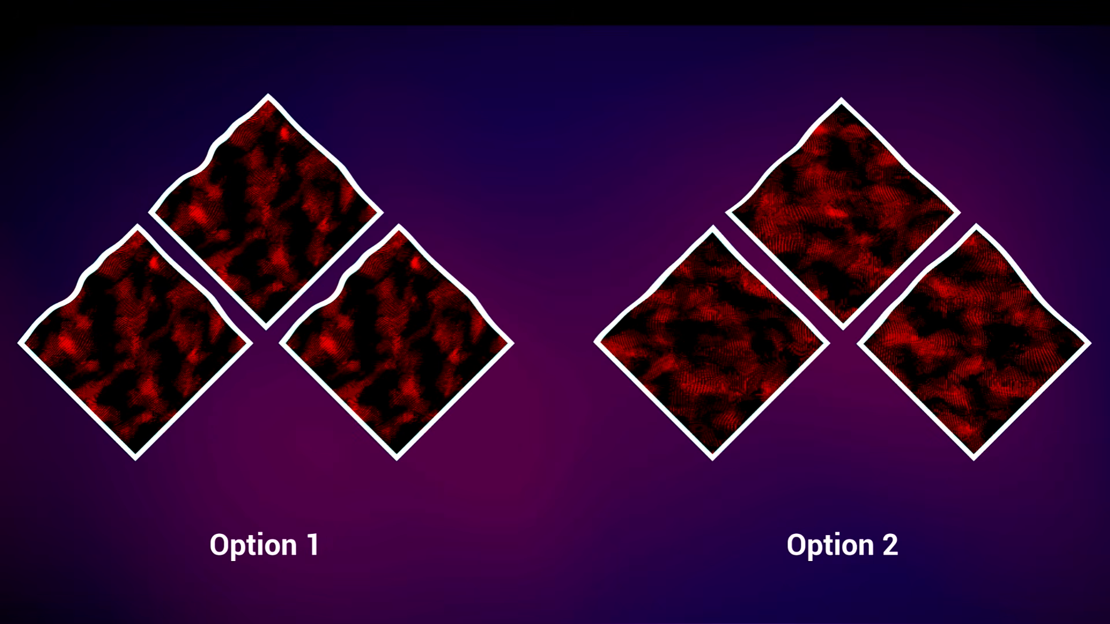
pyautogui.hotkey('alt', 'Tab')
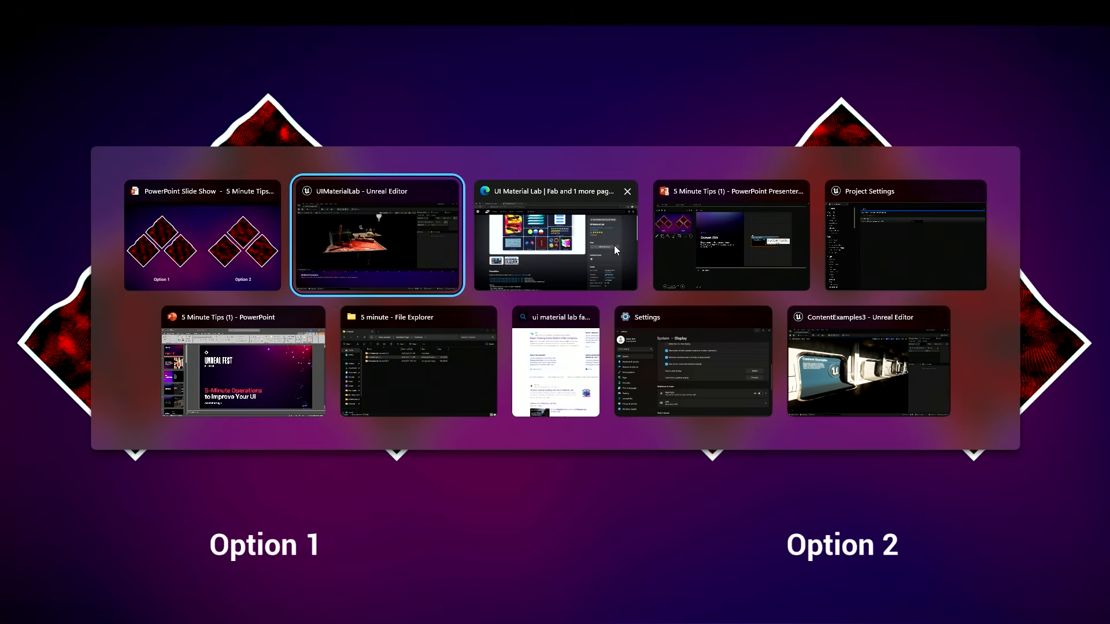
pyautogui.click(403, 260)
# Browse from the Materials folder up to UnrealfestBali_Temp and open its ScreenUVs folder.
pyautogui.click(46, 587)
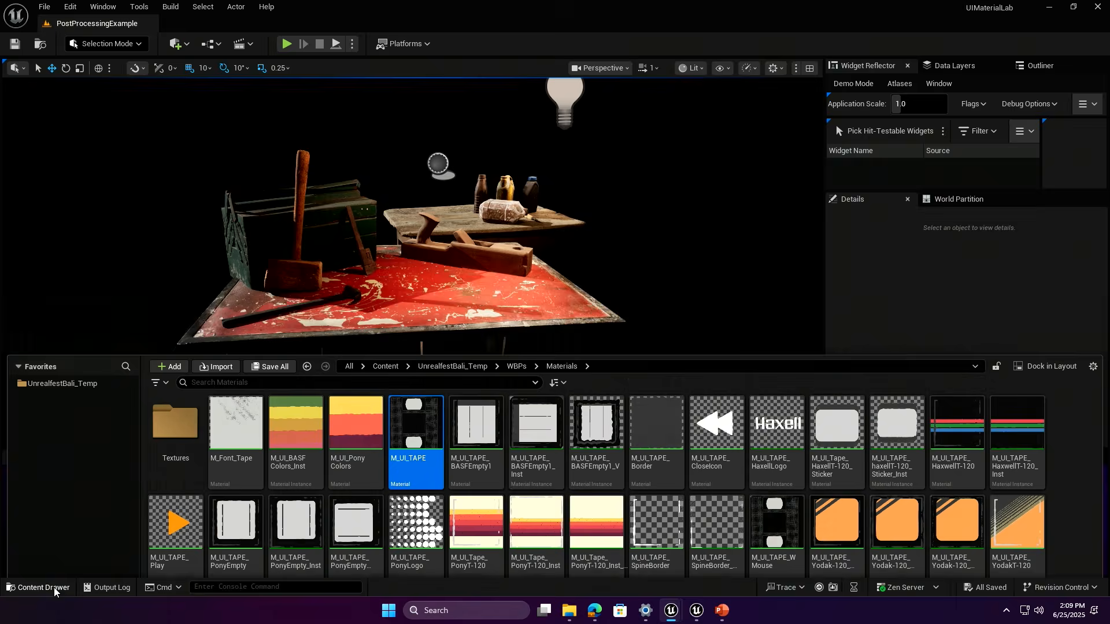
pyautogui.click(479, 205)
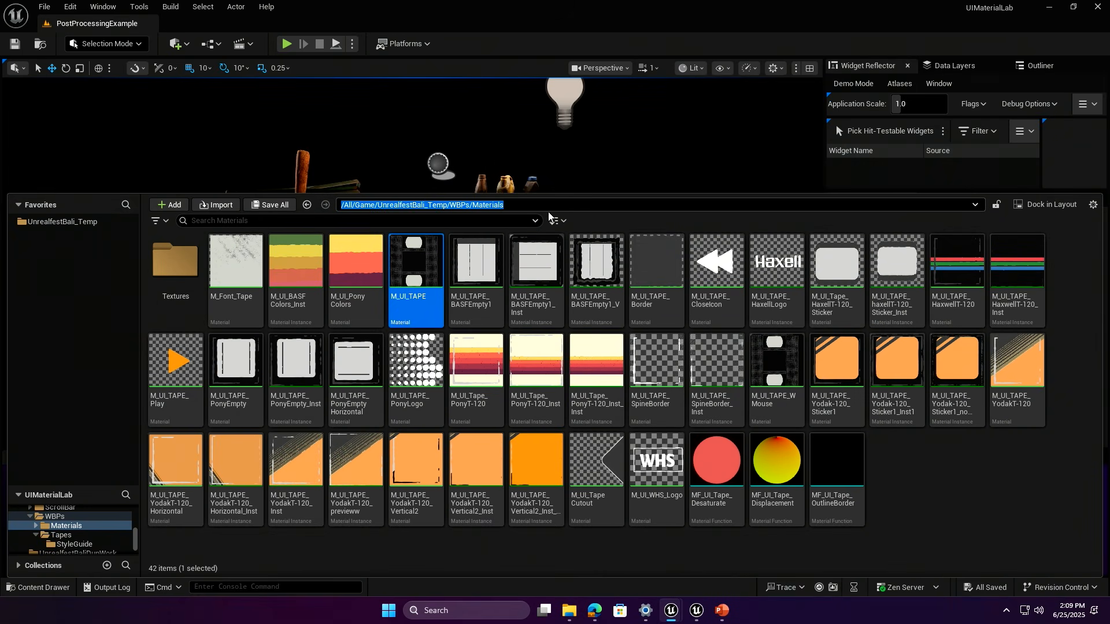
pyautogui.click(916, 483)
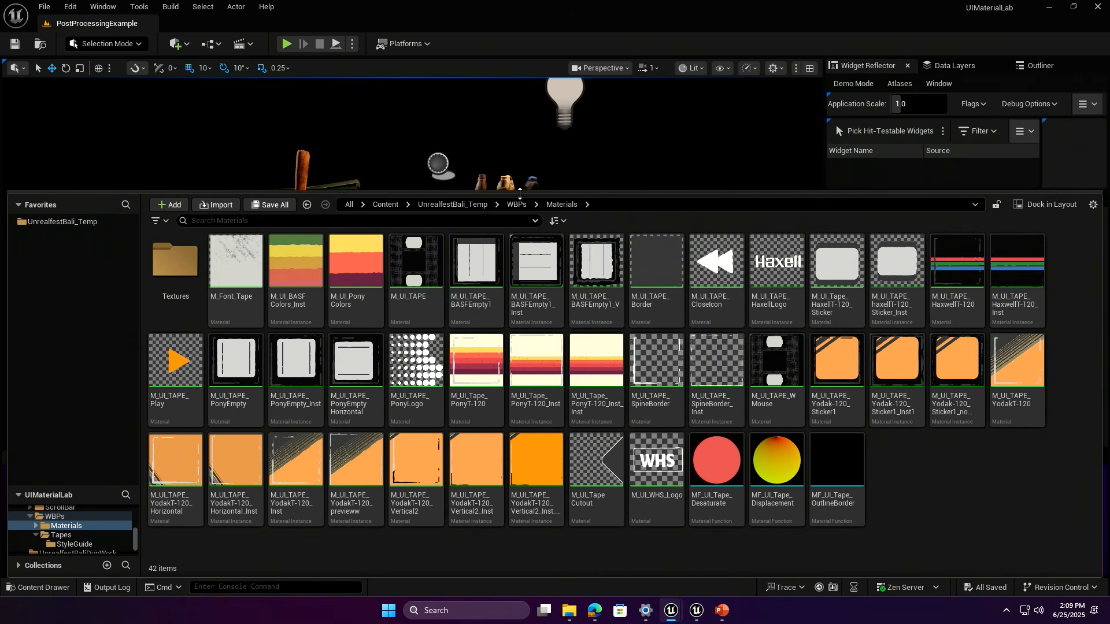
pyautogui.click(517, 205)
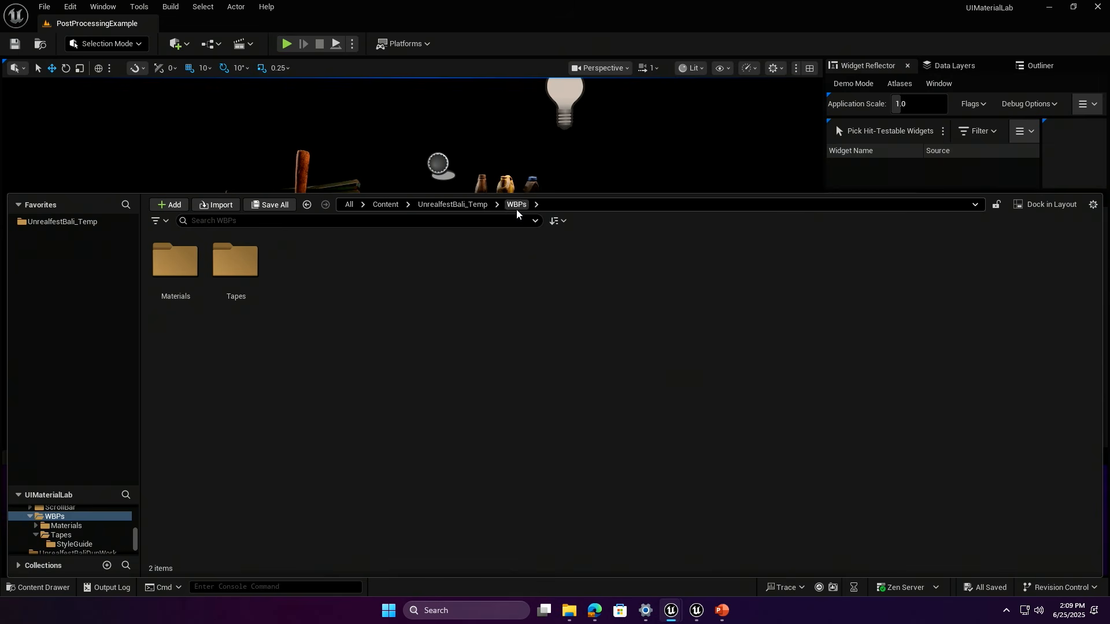
pyautogui.click(461, 205)
pyautogui.doubleClick(535, 255)
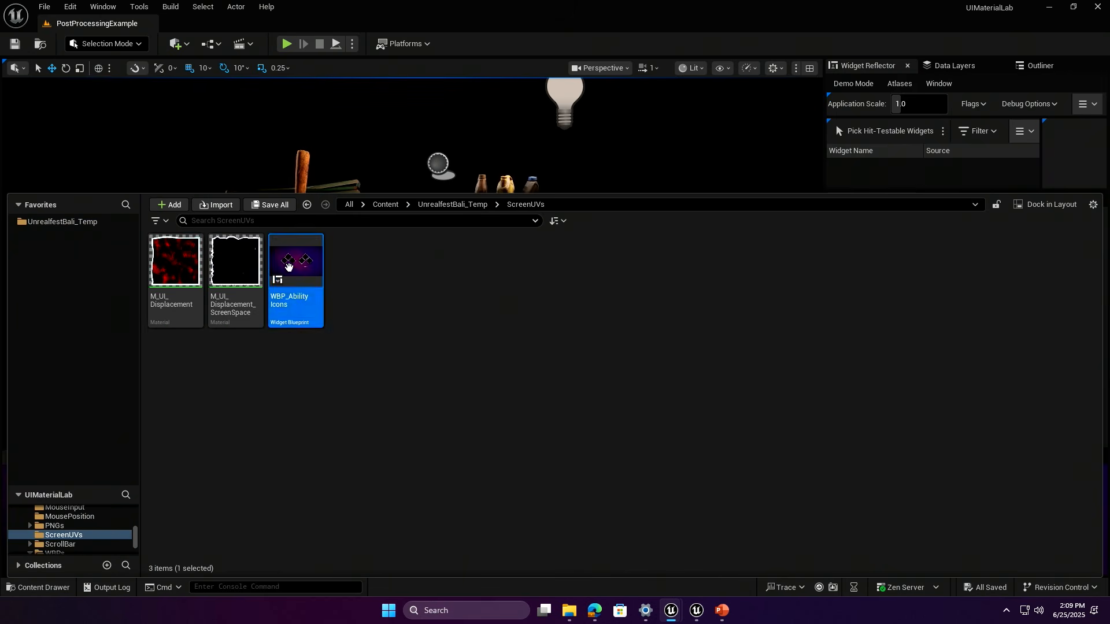
# Open the WBP_AbilityIcons widget in preview mode with its window maximized.
pyautogui.doubleClick(289, 266)
pyautogui.click(827, 51)
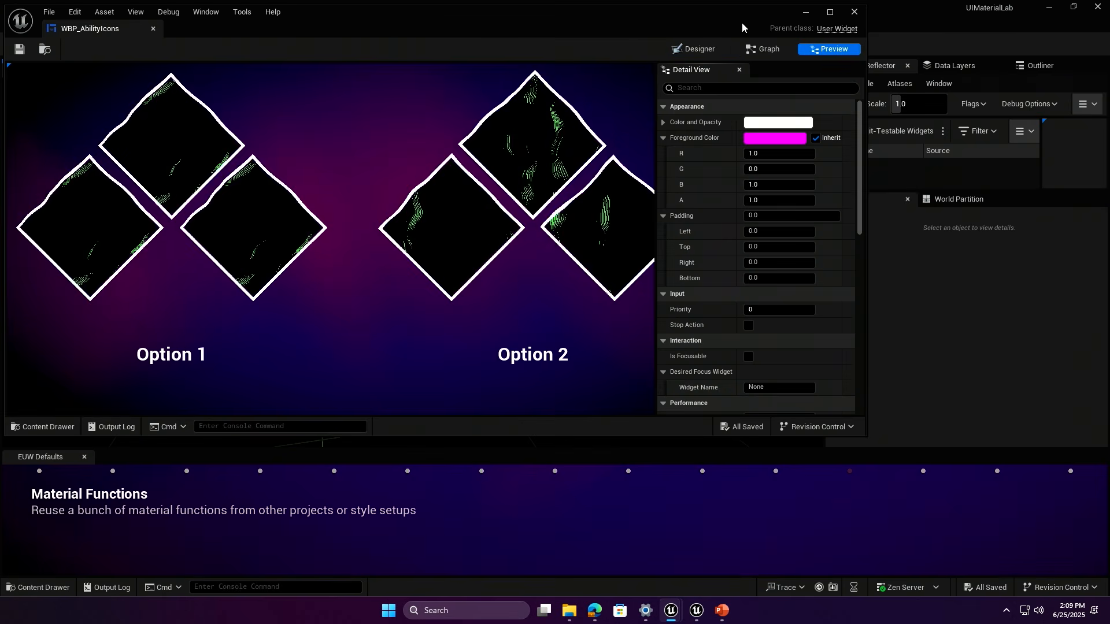
pyautogui.doubleClick(705, 20)
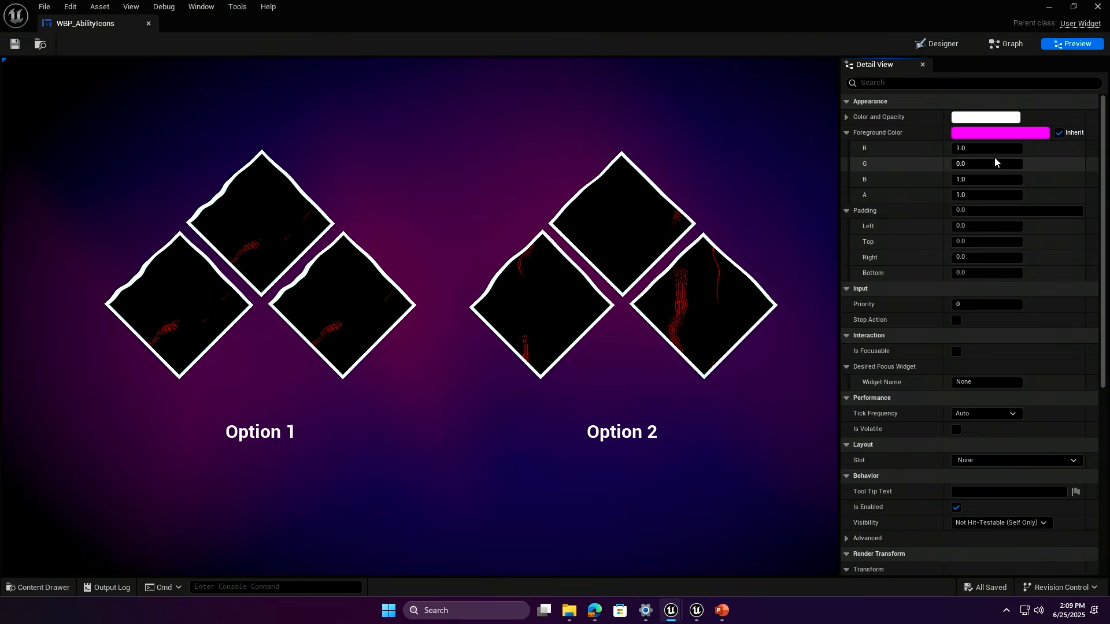
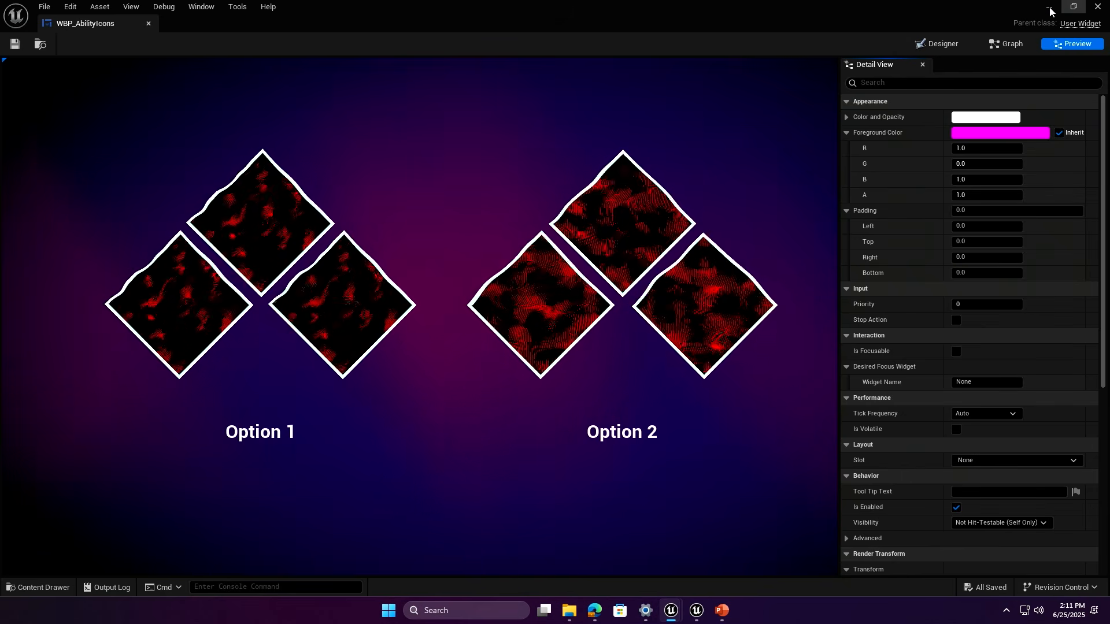
# Show WBP_AbilityIcons in the designer and inspect the brush of Option 1's lower-left image.
pyautogui.click(935, 43)
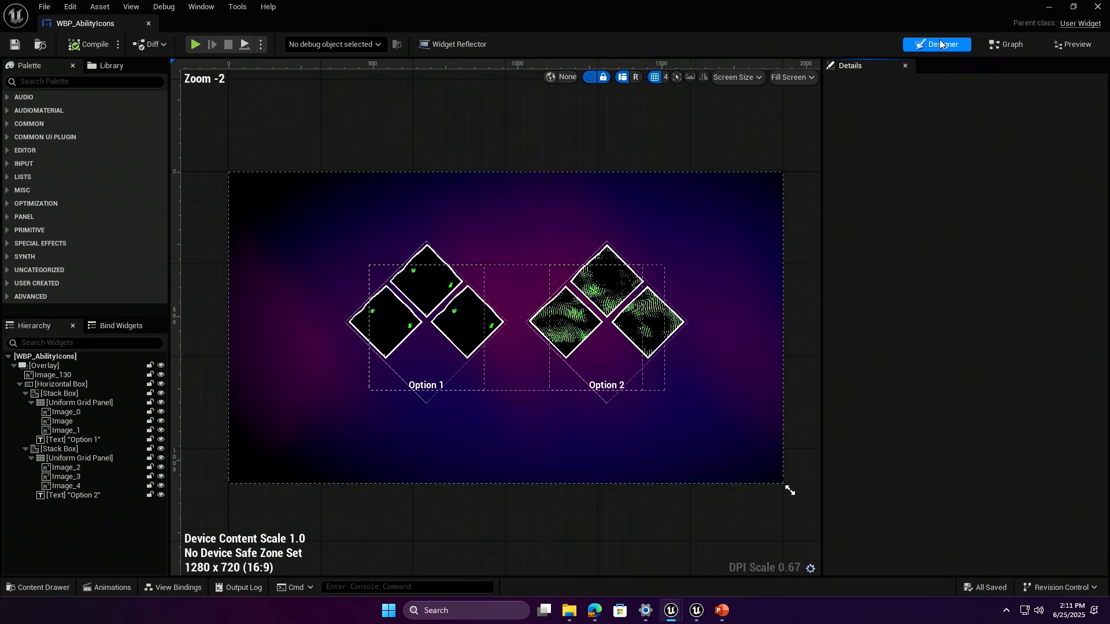
pyautogui.click(406, 315)
pyautogui.scroll(3, 376, 333)
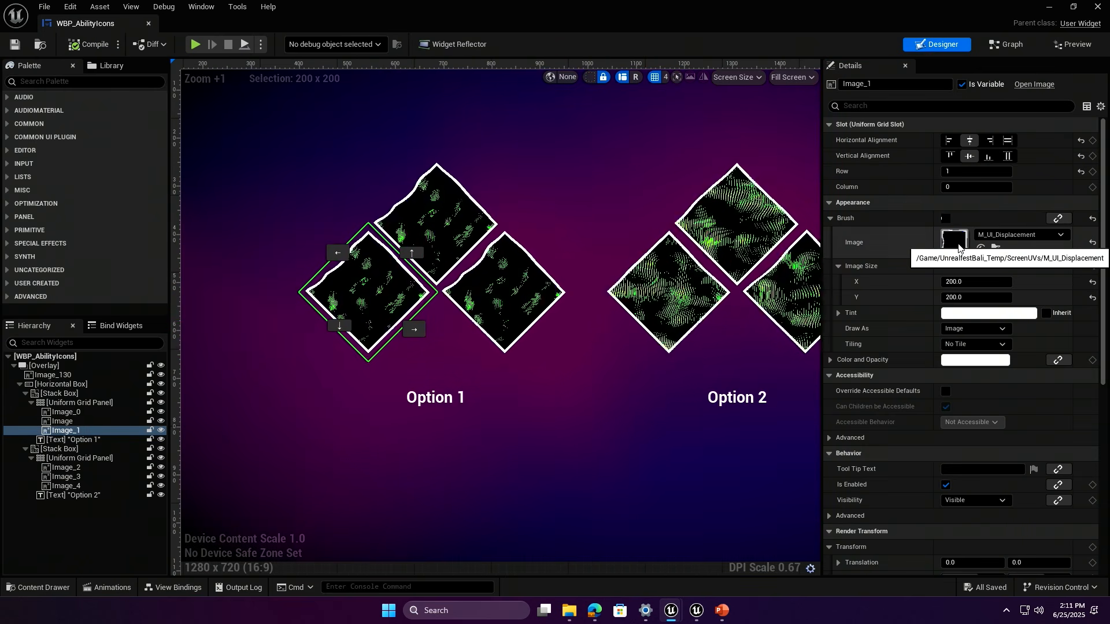
# Reset the render transform angle of Option 1's Uniform Grid Panel to 0 and set it back to 45.
pyautogui.click(84, 404)
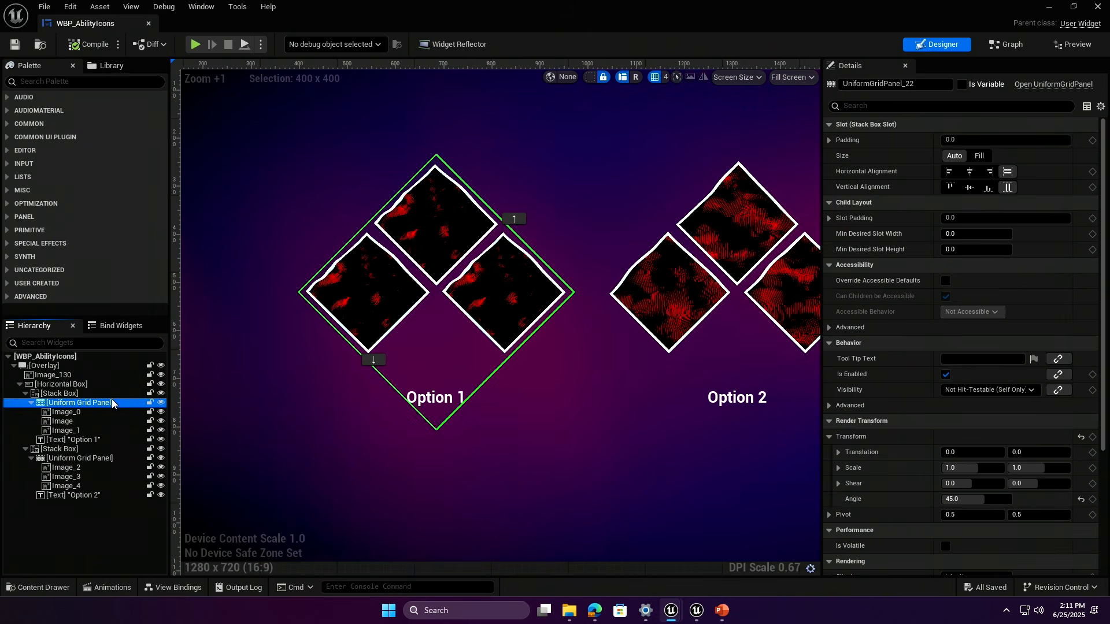
pyautogui.scroll(-5, 1028, 342)
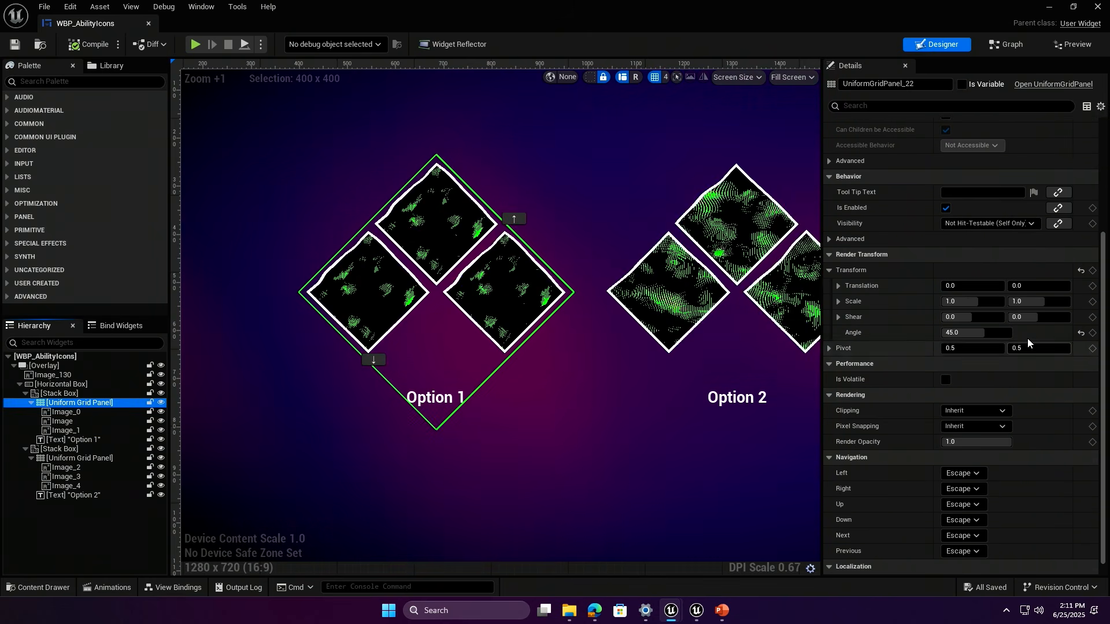
pyautogui.click(1080, 333)
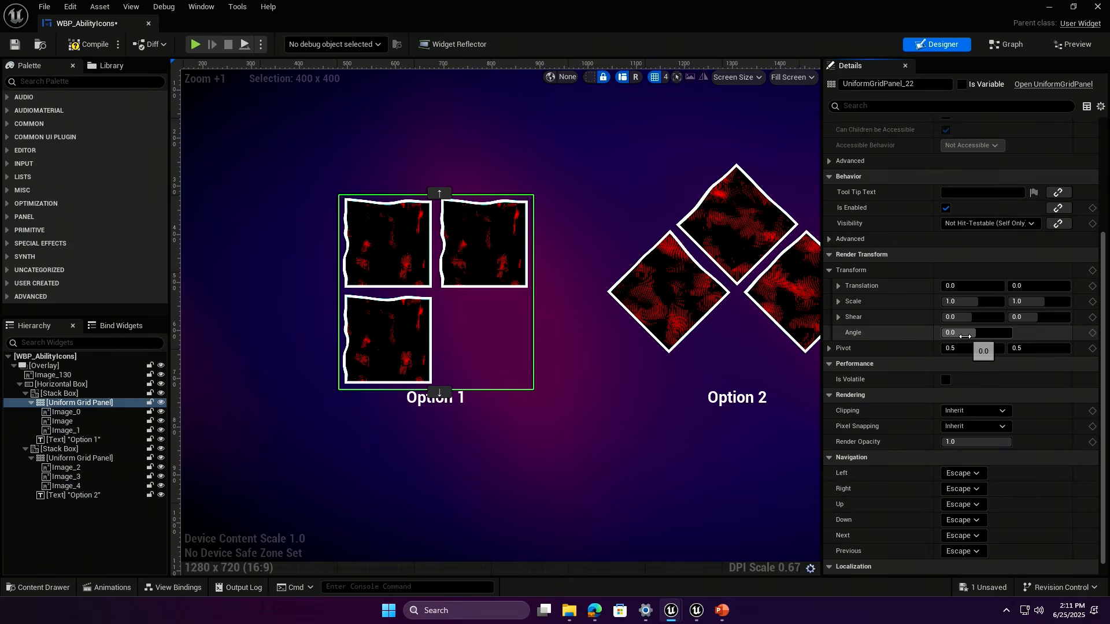
pyautogui.click(969, 334)
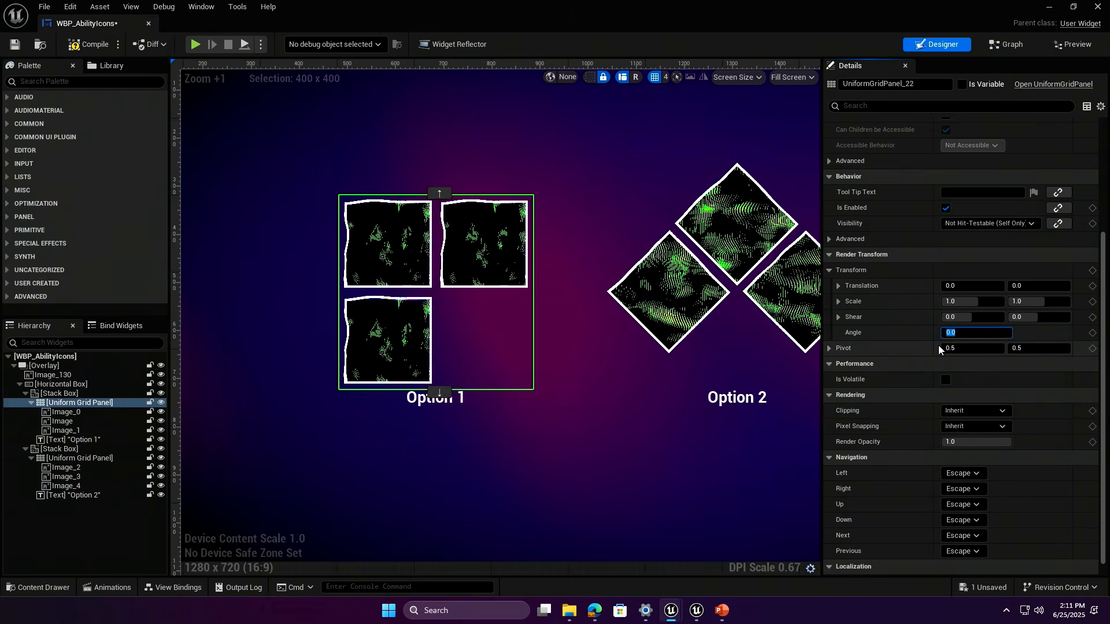
pyautogui.write('45')
pyautogui.press('Return')
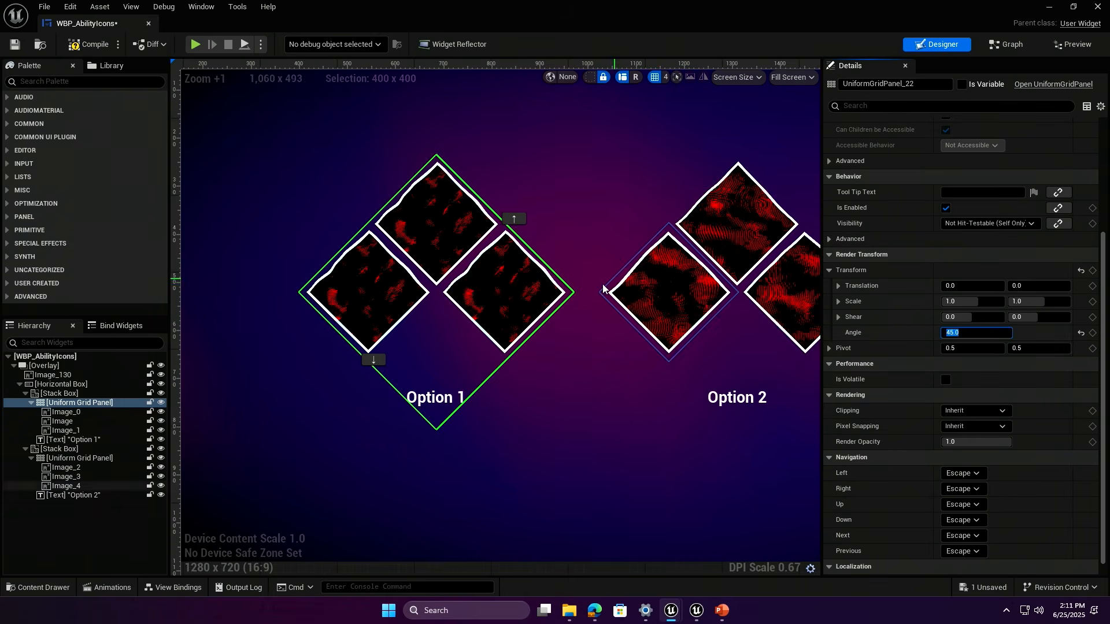
# Open the M_UI_Displacement material used by Option 1's lower-left image.
pyautogui.click(337, 280)
pyautogui.scroll(-3, 954, 231)
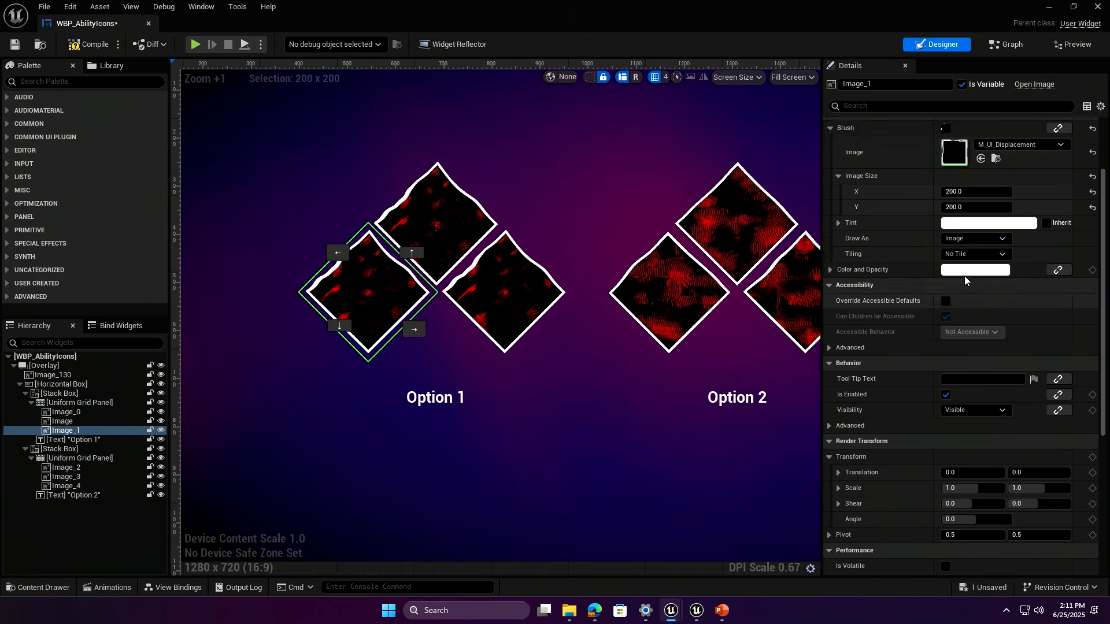
pyautogui.doubleClick(953, 189)
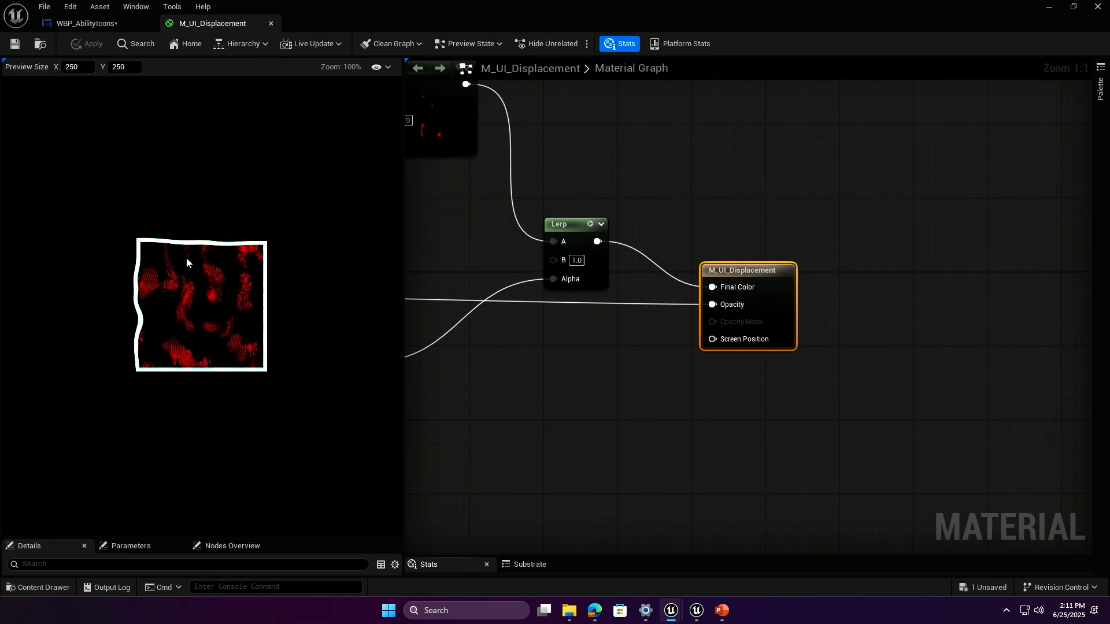
# Examine the M_UI_Displacement graph from its output back to the TexCoord and Panner nodes, and magnify the material preview.
pyautogui.scroll(1, 180, 341)
pyautogui.scroll(4, 179, 341)
pyautogui.moveTo(422, 258); pyautogui.dragTo(761, 274, button='right')
pyautogui.scroll(-2, 761, 274)
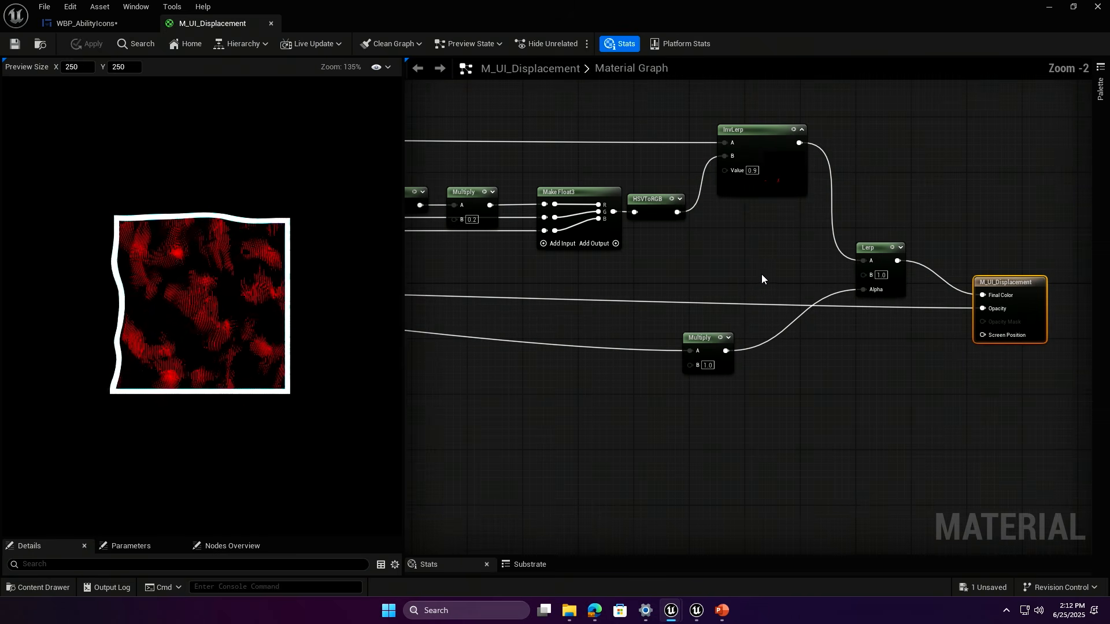
pyautogui.moveTo(439, 303); pyautogui.dragTo(754, 317, button='right')
pyautogui.moveTo(474, 319); pyautogui.dragTo(778, 306, button='right')
pyautogui.moveTo(474, 300); pyautogui.dragTo(752, 306, button='right')
pyautogui.moveTo(545, 289); pyautogui.dragTo(711, 312, button='right')
pyautogui.scroll(-3, 711, 312)
pyautogui.moveTo(555, 277); pyautogui.dragTo(730, 320, button='right')
pyautogui.scroll(3, 504, 415)
pyautogui.moveTo(505, 415); pyautogui.dragTo(696, 384, button='right')
pyautogui.moveTo(637, 359); pyautogui.dragTo(774, 360)
pyautogui.moveTo(929, 314); pyautogui.dragTo(578, 370, button='right')
pyautogui.moveTo(977, 253); pyautogui.dragTo(481, 453, button='right')
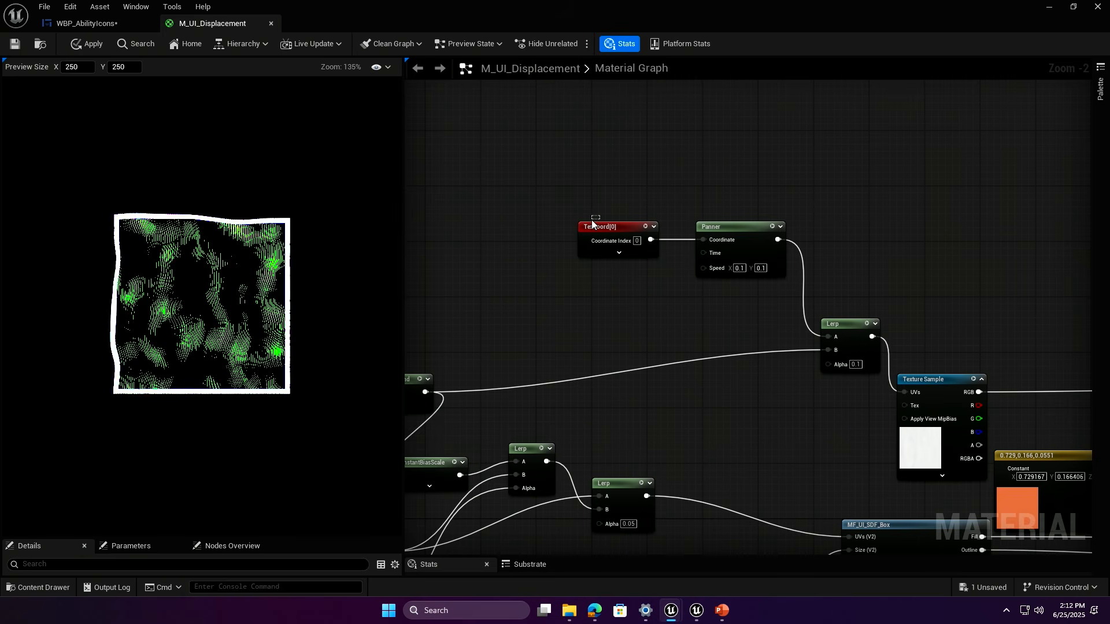
pyautogui.scroll(2, 186, 297)
pyautogui.scroll(2, 185, 297)
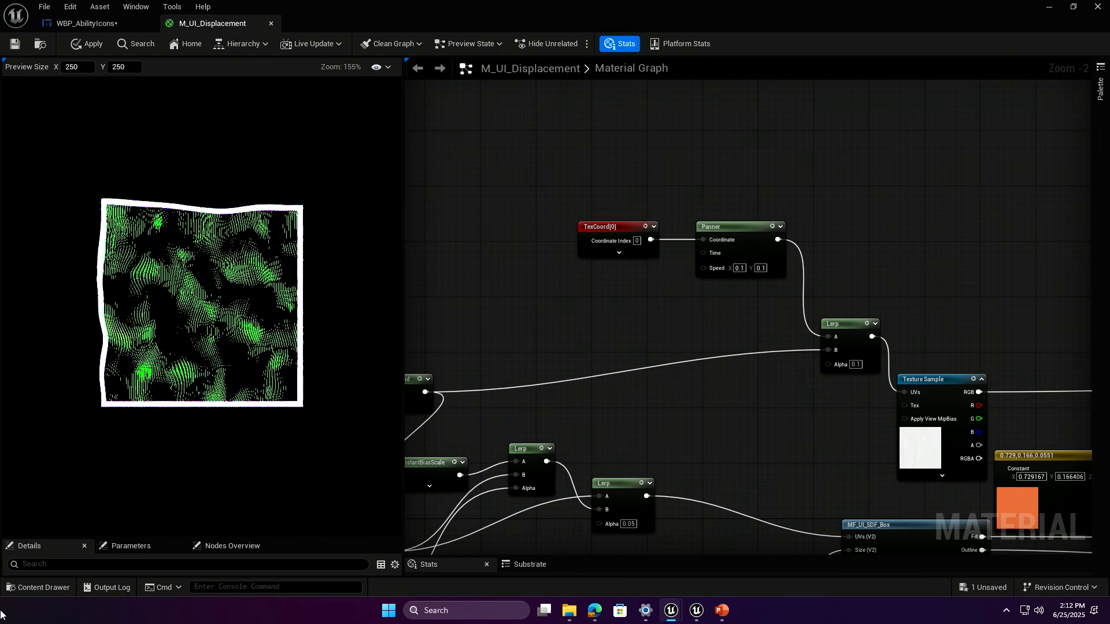
# Open the M_UI_Displacement_ScreenSpace material from the ScreenUVs folder.
pyautogui.click(29, 588)
pyautogui.click(237, 324)
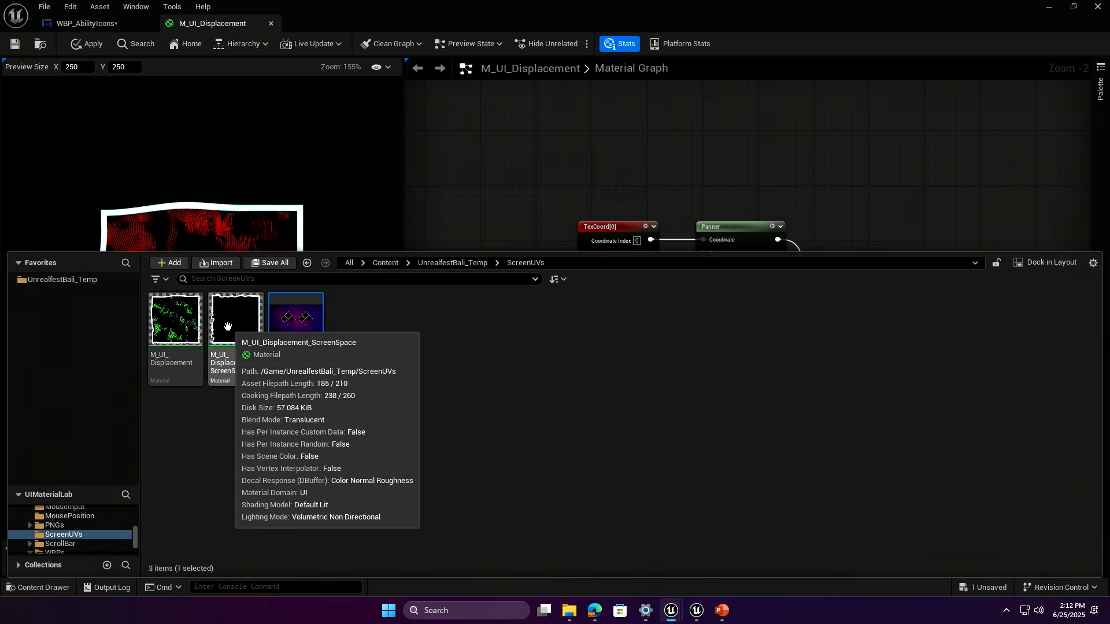
pyautogui.moveTo(567, 250); pyautogui.dragTo(987, 255, button='right')
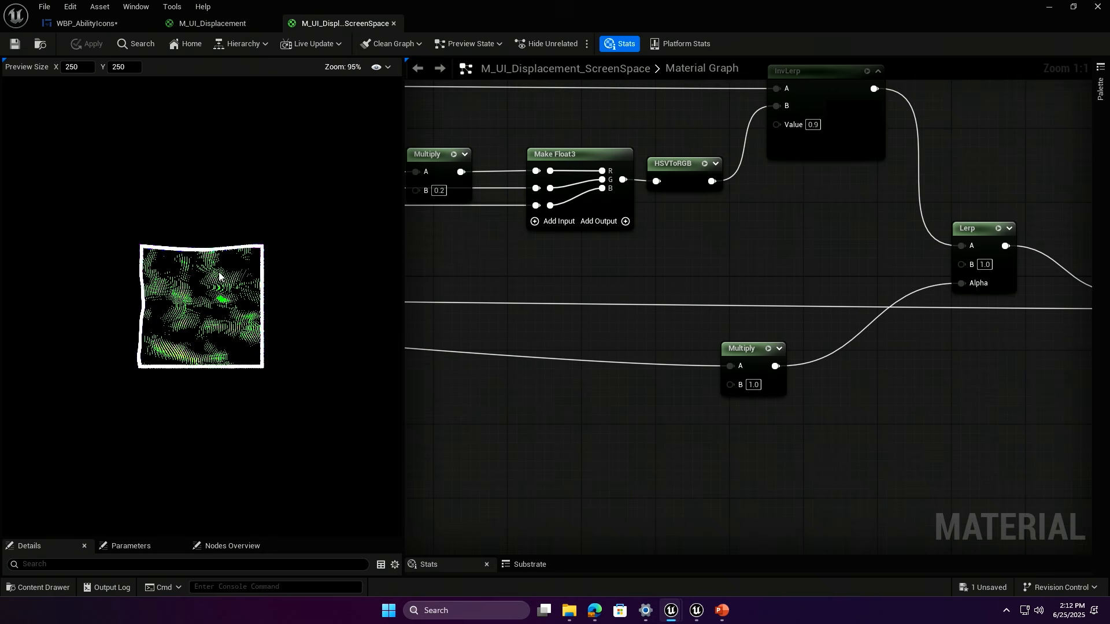
# Trace the M_UI_Displacement_ScreenSpace graph back to its first ScreenAlignedUVs group and the TexCoord node marked OLD.
pyautogui.moveTo(585, 272); pyautogui.dragTo(875, 355, button='right')
pyautogui.scroll(-3, 874, 355)
pyautogui.moveTo(643, 374); pyautogui.dragTo(1069, 372, button='right')
pyautogui.moveTo(579, 354)
pyautogui.mouseDown(button='right')
pyautogui.moveTo(800, 362)
pyautogui.moveTo(995, 347)
pyautogui.mouseUp(button='right')
pyautogui.moveTo(604, 380); pyautogui.dragTo(1016, 372, button='right')
pyautogui.moveTo(596, 298); pyautogui.dragTo(744, 298, button='right')
pyautogui.scroll(2, 744, 297)
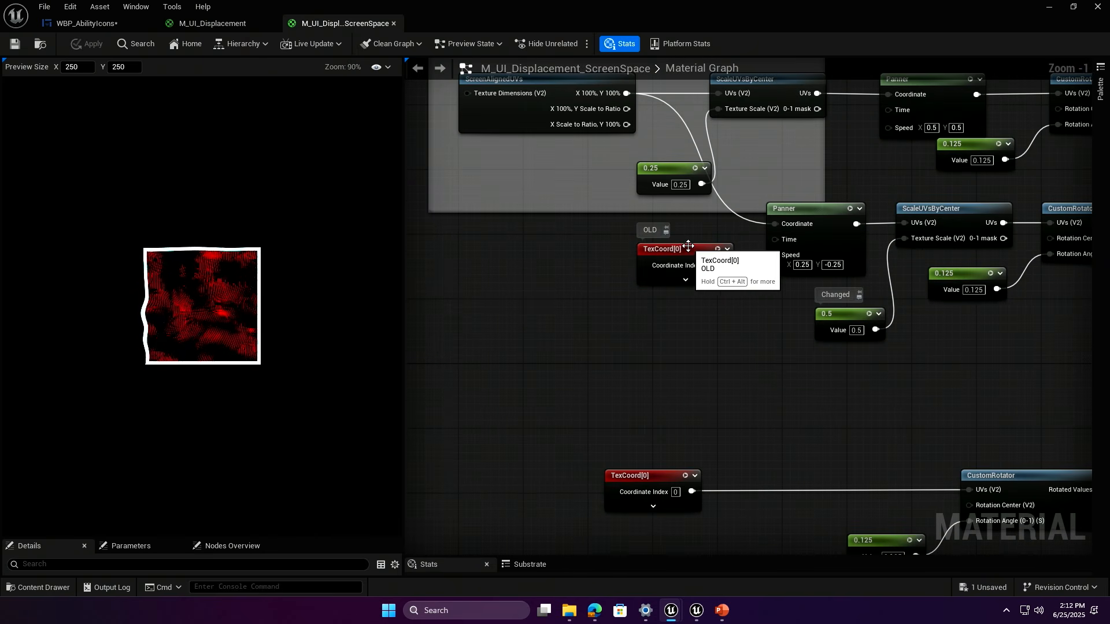
pyautogui.moveTo(679, 231); pyautogui.dragTo(749, 368, button='right')
pyautogui.moveTo(476, 143); pyautogui.dragTo(910, 311)
pyautogui.click(916, 313)
# Select the whole Screen UVs comment group that feeds the Lerp with alpha 0.1 before the Texture Sample.
pyautogui.scroll(-3, 917, 313)
pyautogui.moveTo(917, 312); pyautogui.dragTo(404, 379, button='right')
pyautogui.moveTo(863, 216); pyautogui.dragTo(690, 308, button='right')
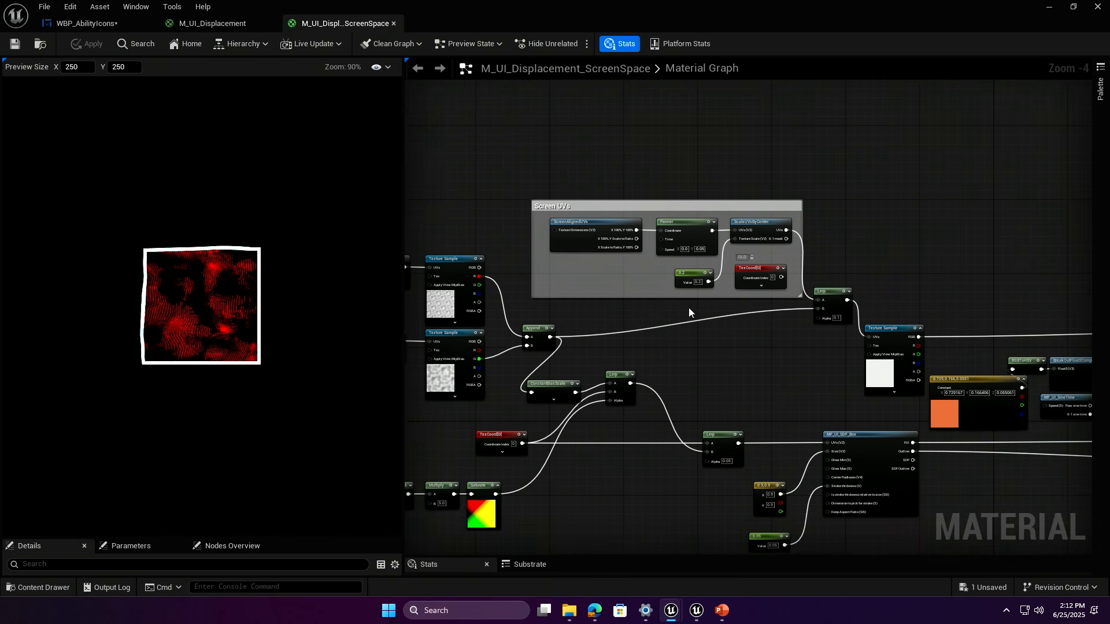
pyautogui.scroll(3, 689, 313)
pyautogui.moveTo(509, 102); pyautogui.dragTo(929, 383)
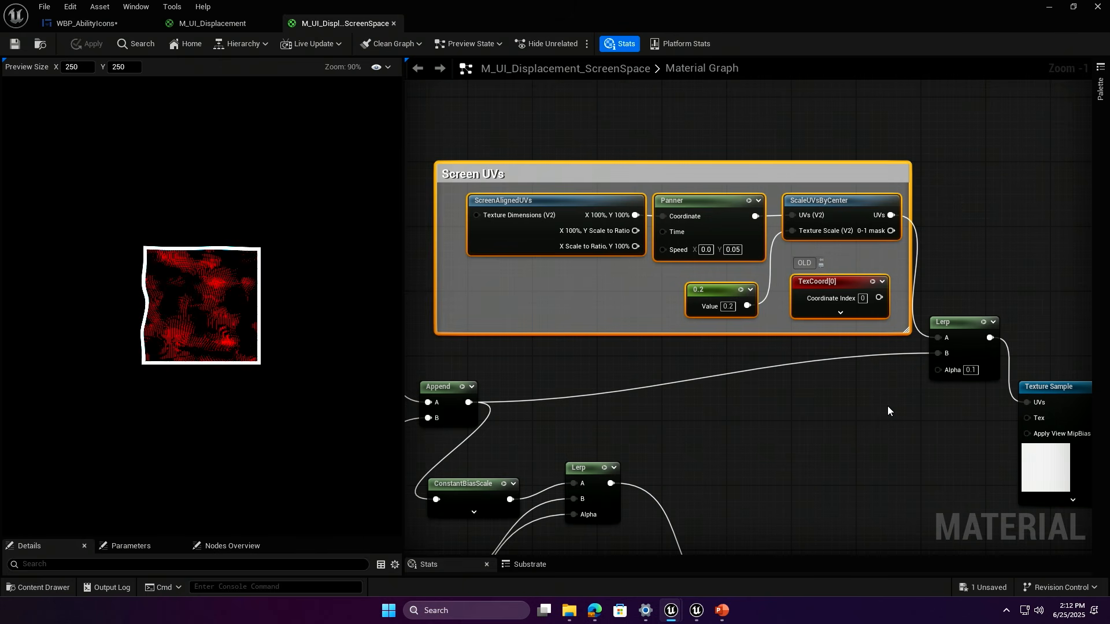
# Return to WBP_AbilityIcons, bring both icon groups fully into view and select Option 1's top image.
pyautogui.click(67, 25)
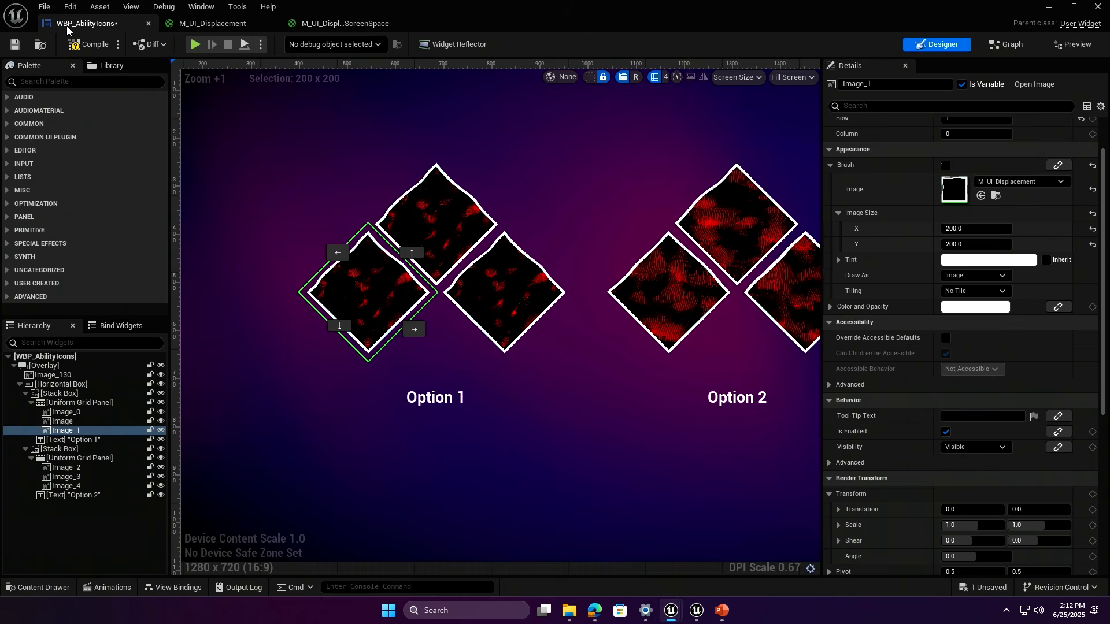
pyautogui.moveTo(696, 448); pyautogui.dragTo(632, 448, button='right')
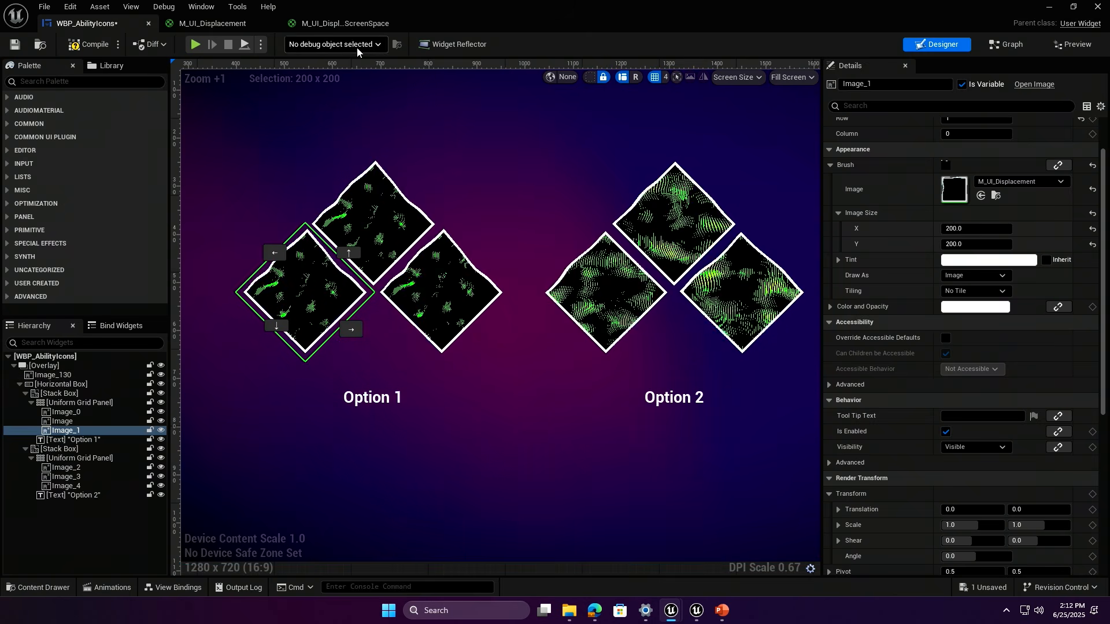
pyautogui.click(370, 245)
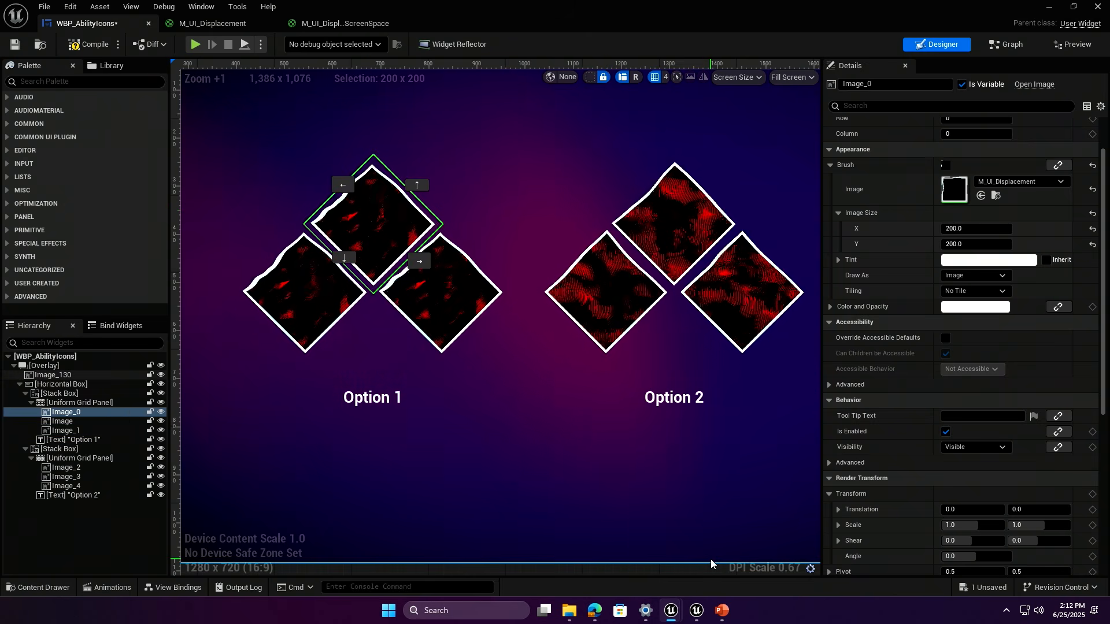
# Switch to the PowerPoint slide show and advance to the Screen UVs trick slide.
pyautogui.hotkey('alt', 'Tab')
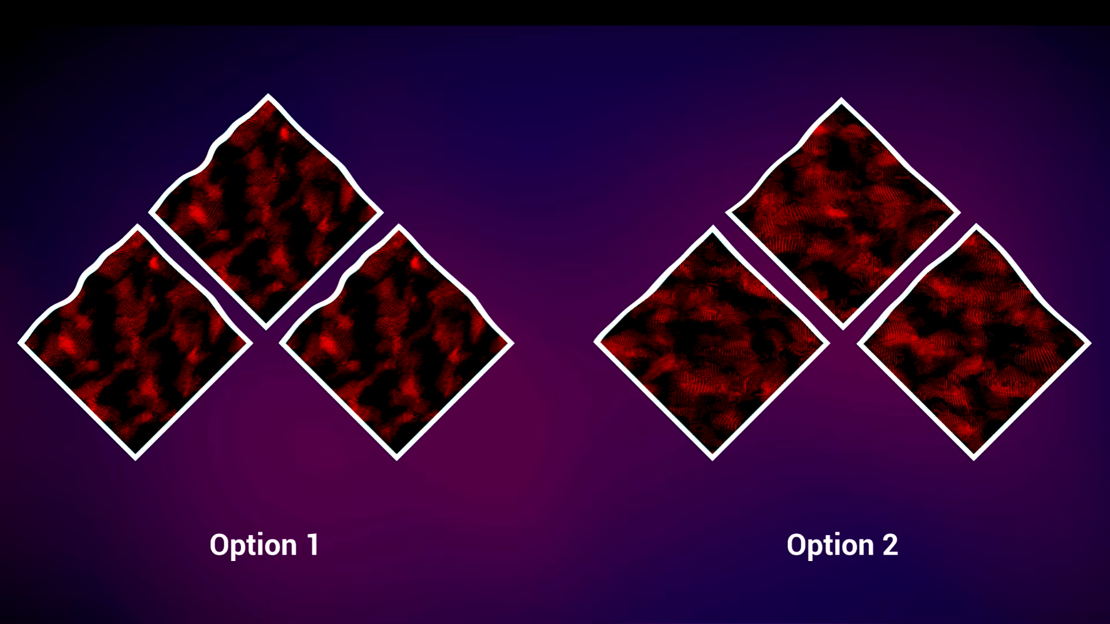
pyautogui.press('Right')
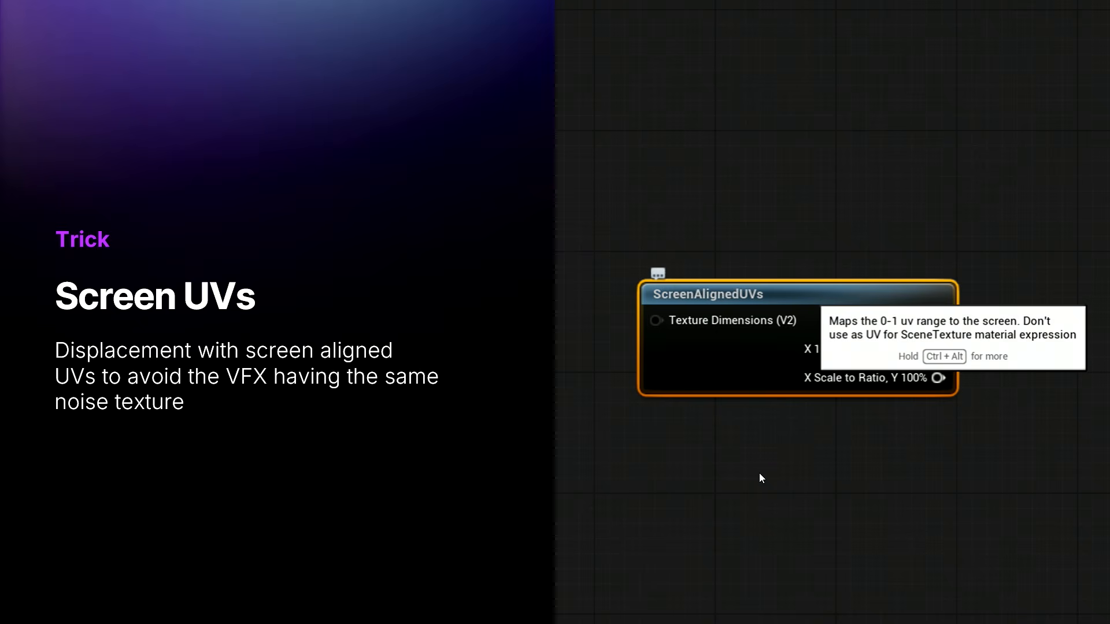
# Advance the slide show to the Mouse Cursor in Material slide and switch back to Unreal Editor.
pyautogui.press('Right')
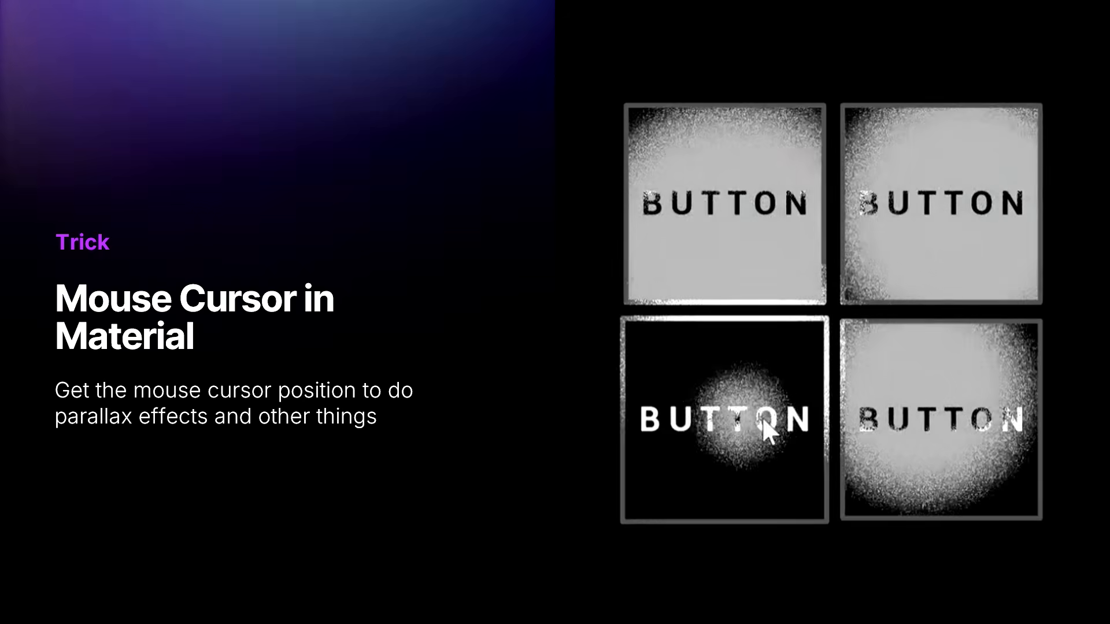
pyautogui.hotkey('alt', 'Tab')
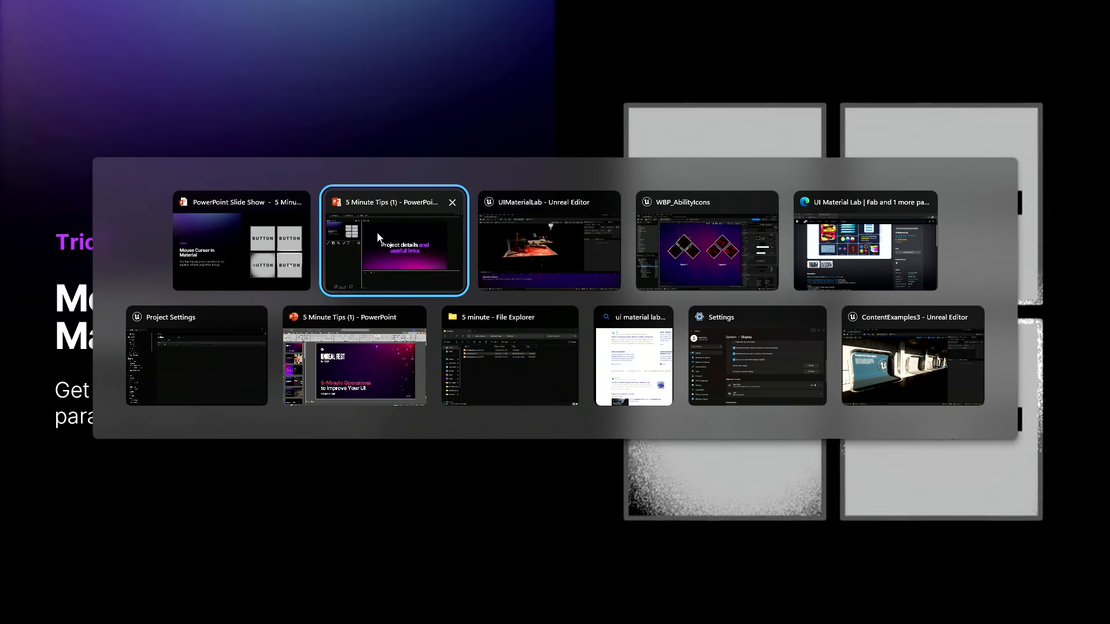
pyautogui.click(525, 248)
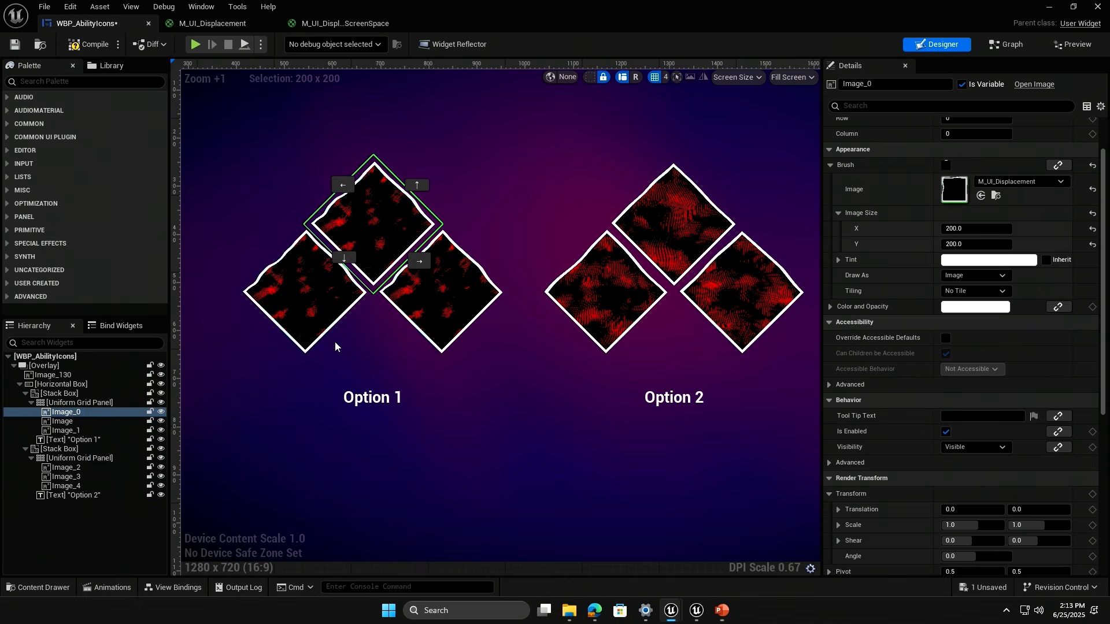
# Close the WBP_AbilityIcons editor window and open WBP_MousePosition from the UnrealfestBali_Temp/MousePosition folder.
pyautogui.click(1096, 10)
pyautogui.click(636, 331)
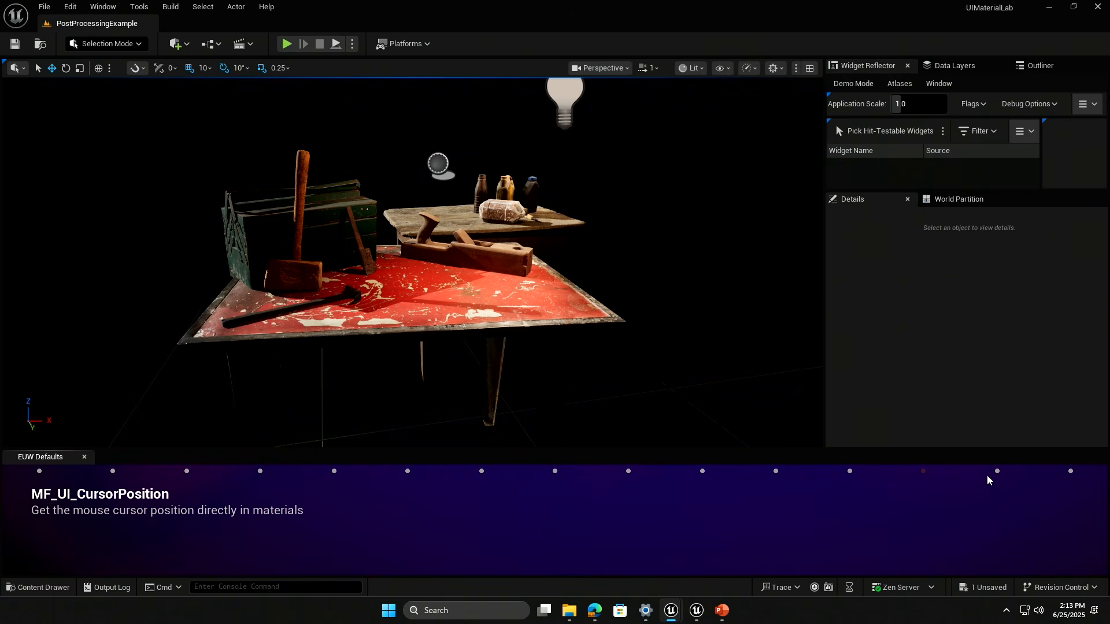
pyautogui.click(47, 586)
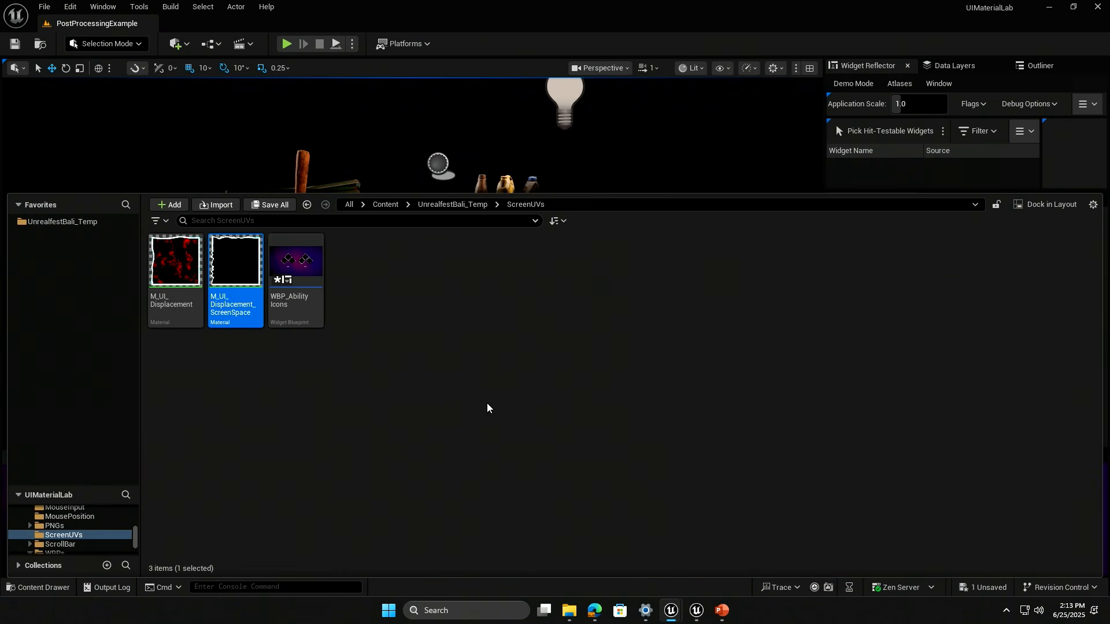
pyautogui.click(442, 205)
pyautogui.doubleClick(420, 264)
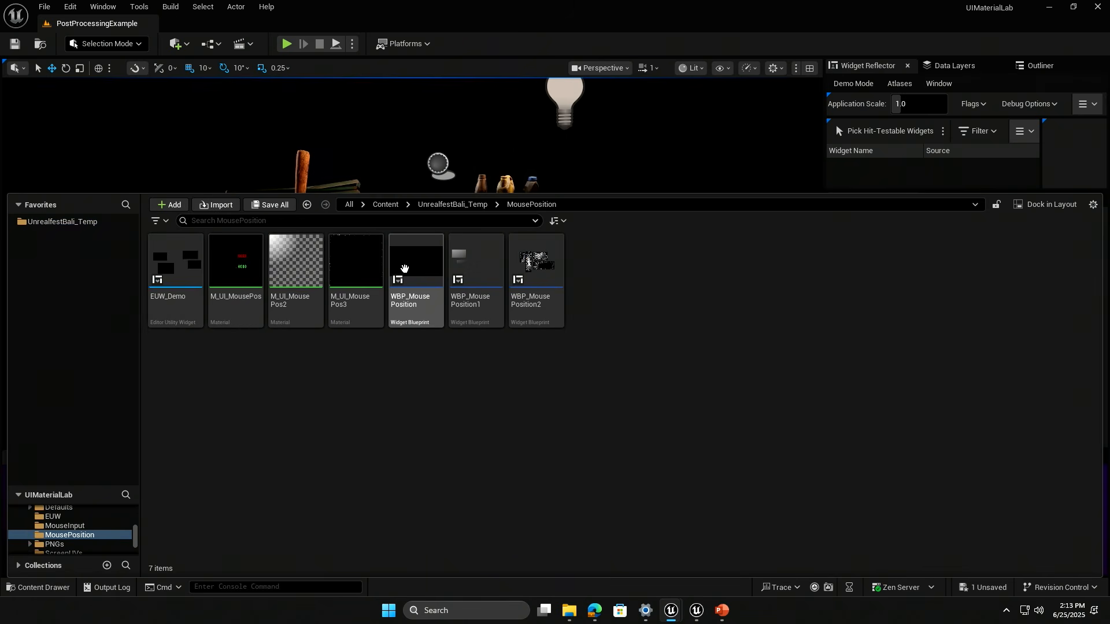
pyautogui.doubleClick(404, 268)
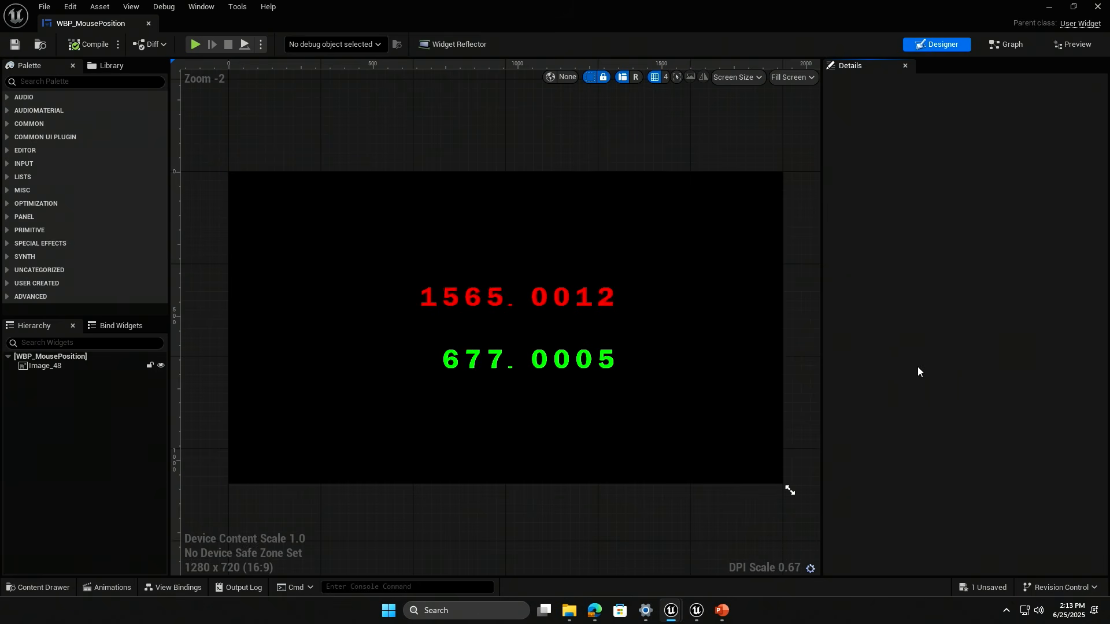
# Check WBP_MousePosition's event graph for logic and open the M_UI_MousePos material used by Image_48.
pyautogui.click(1013, 45)
pyautogui.moveTo(695, 143); pyautogui.dragTo(509, 181, button='right')
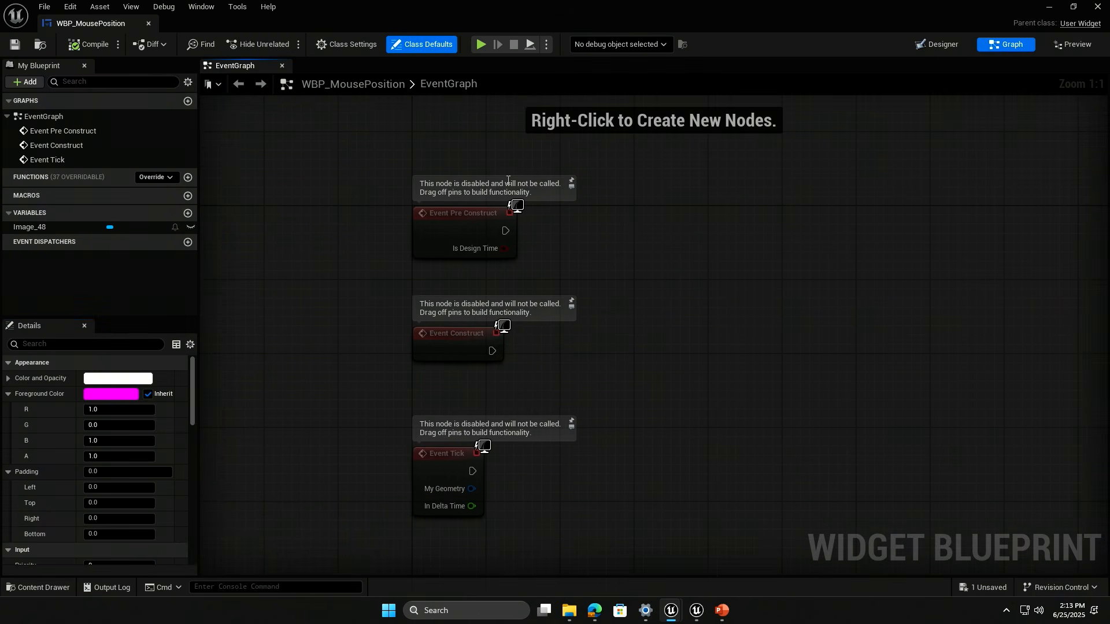
pyautogui.click(933, 45)
pyautogui.click(58, 368)
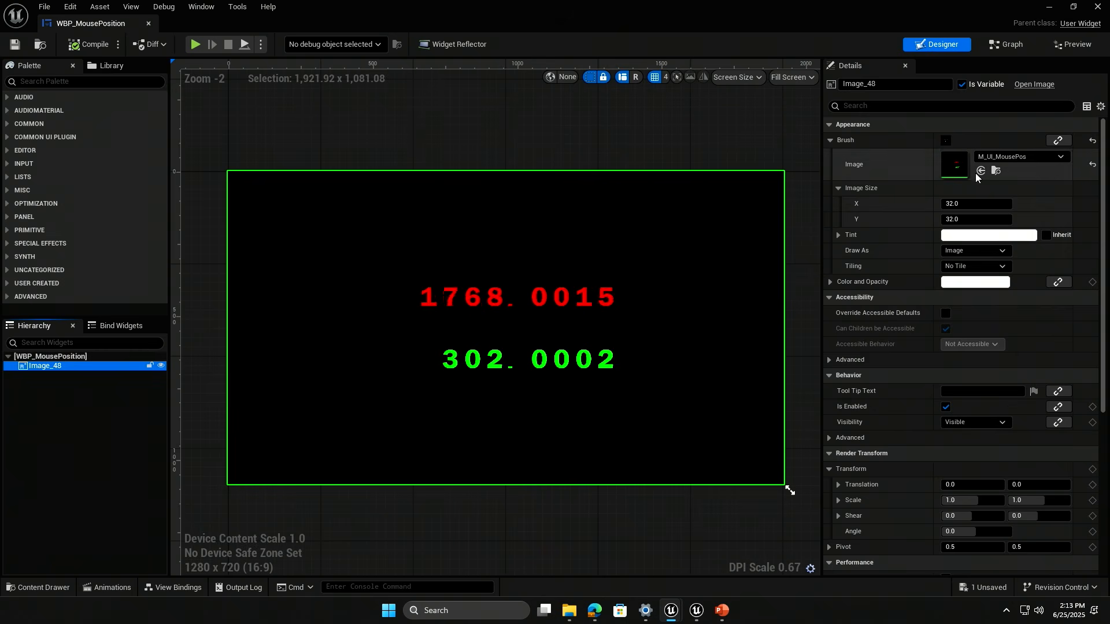
pyautogui.doubleClick(955, 167)
pyautogui.moveTo(883, 305); pyautogui.dragTo(874, 309, button='right')
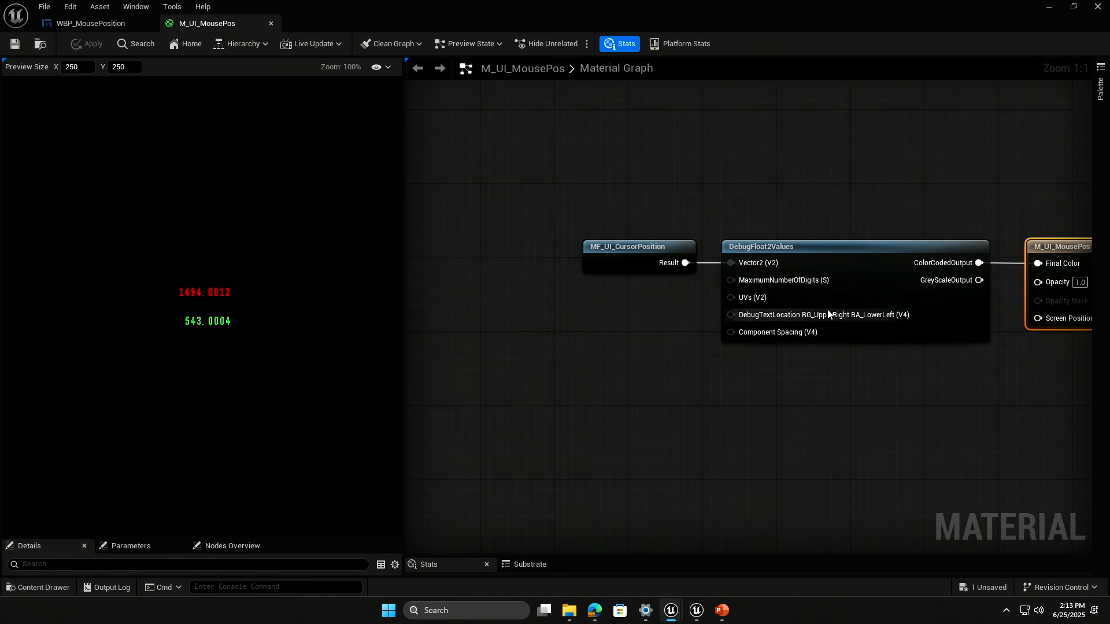
# Open the MF_UI_CursorPosition function from M_UI_MousePos and highlight the View.CursorPosition code in its Custom node.
pyautogui.moveTo(636, 242); pyautogui.dragTo(588, 249)
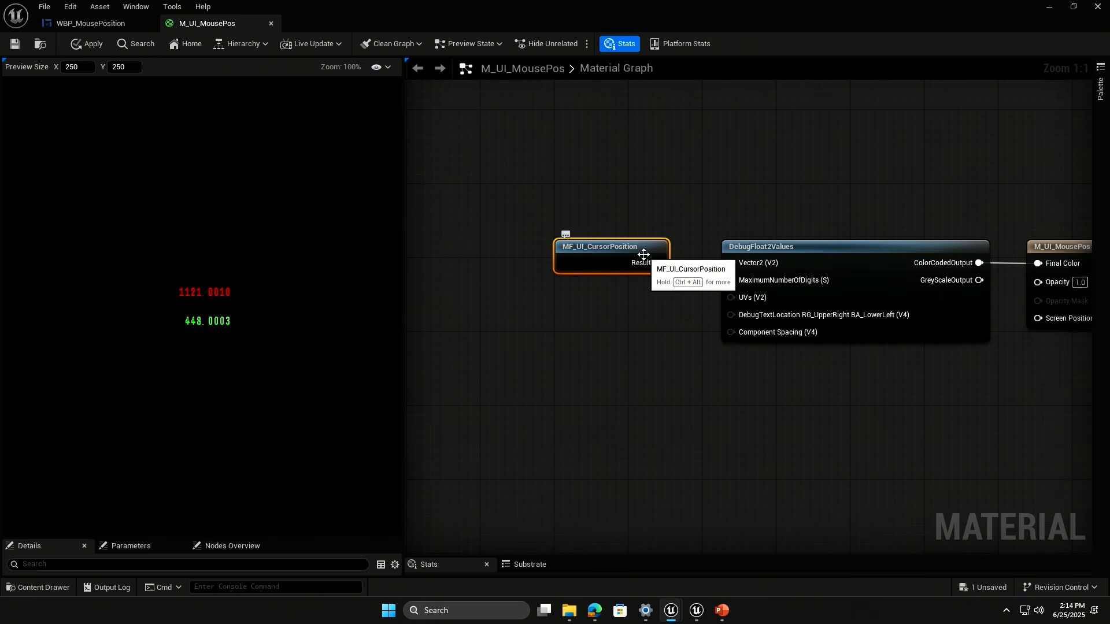
pyautogui.doubleClick(591, 243)
pyautogui.rightClick(590, 244)
pyautogui.click(644, 278)
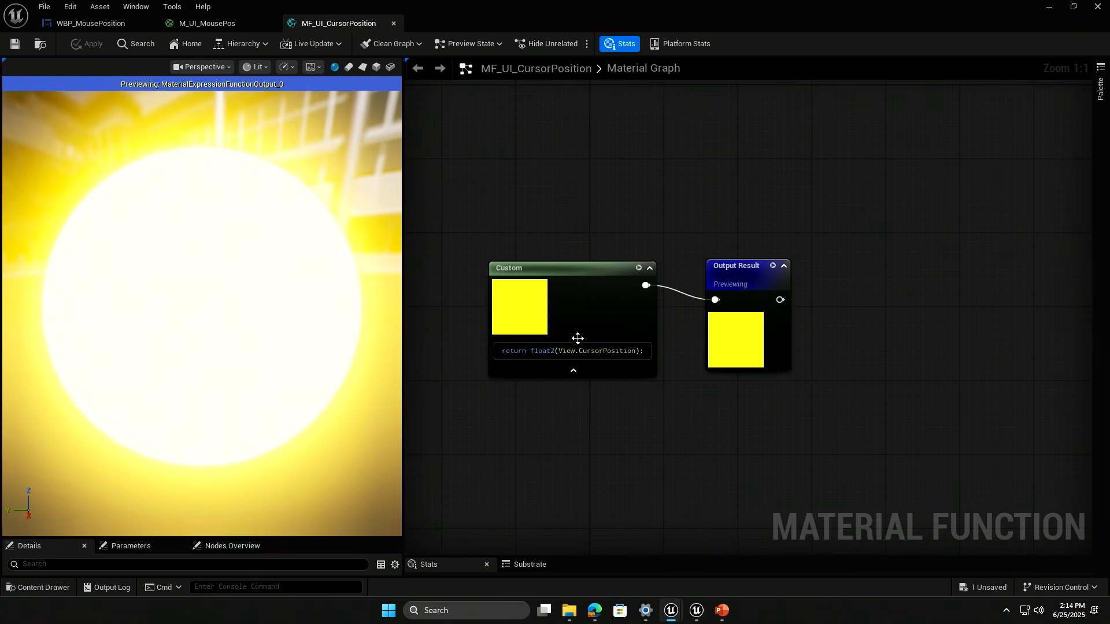
pyautogui.moveTo(578, 338)
pyautogui.mouseDown()
pyautogui.moveTo(587, 319)
pyautogui.moveTo(597, 330)
pyautogui.mouseUp()
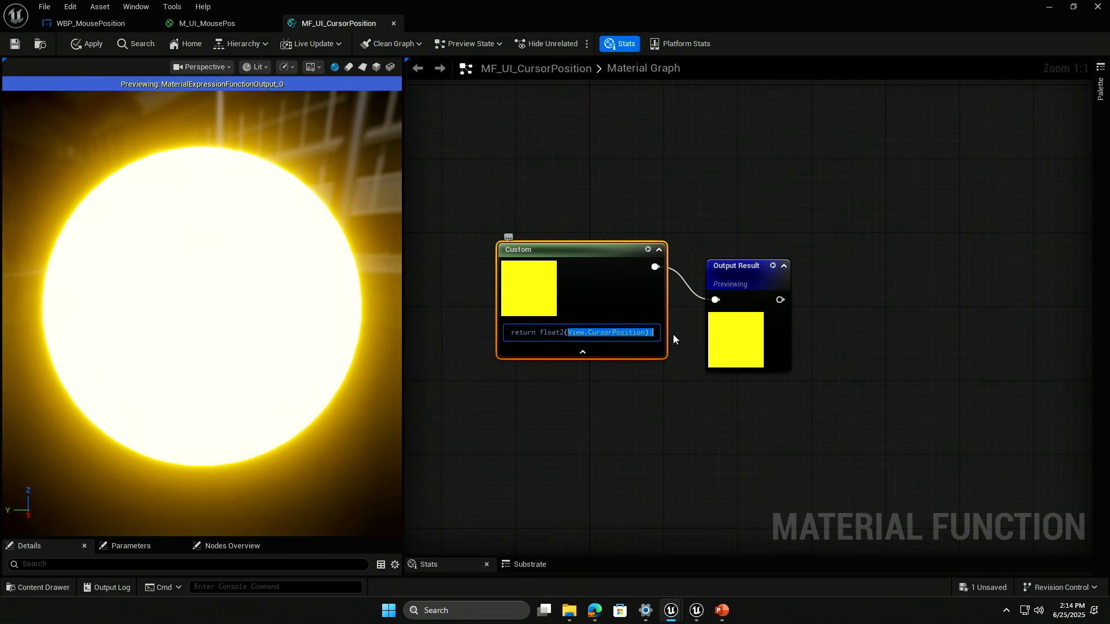
pyautogui.click(685, 414)
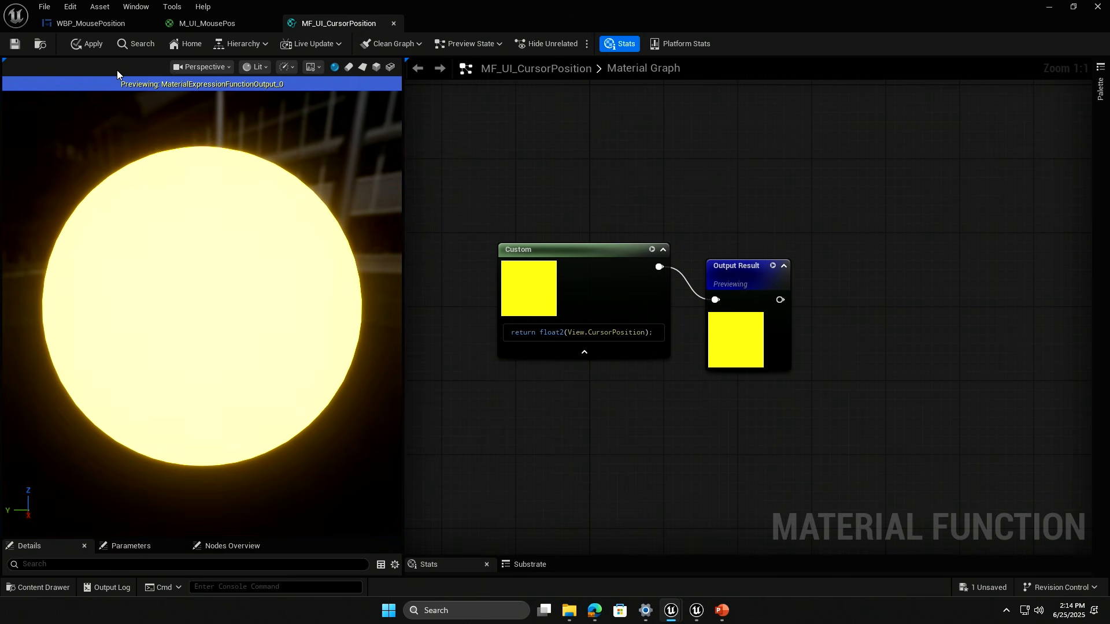
# Return to M_UI_MousePos, open WBP_MousePosition1 from the MousePosition folder and check its event graph for logic.
pyautogui.click(207, 26)
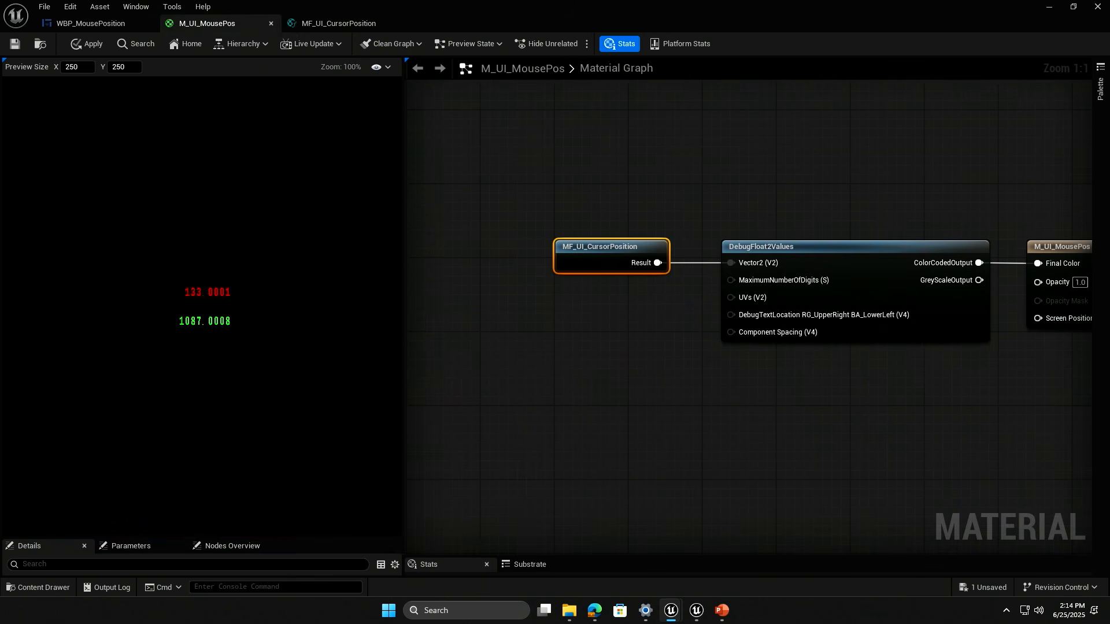
pyautogui.click(41, 587)
pyautogui.doubleClick(469, 347)
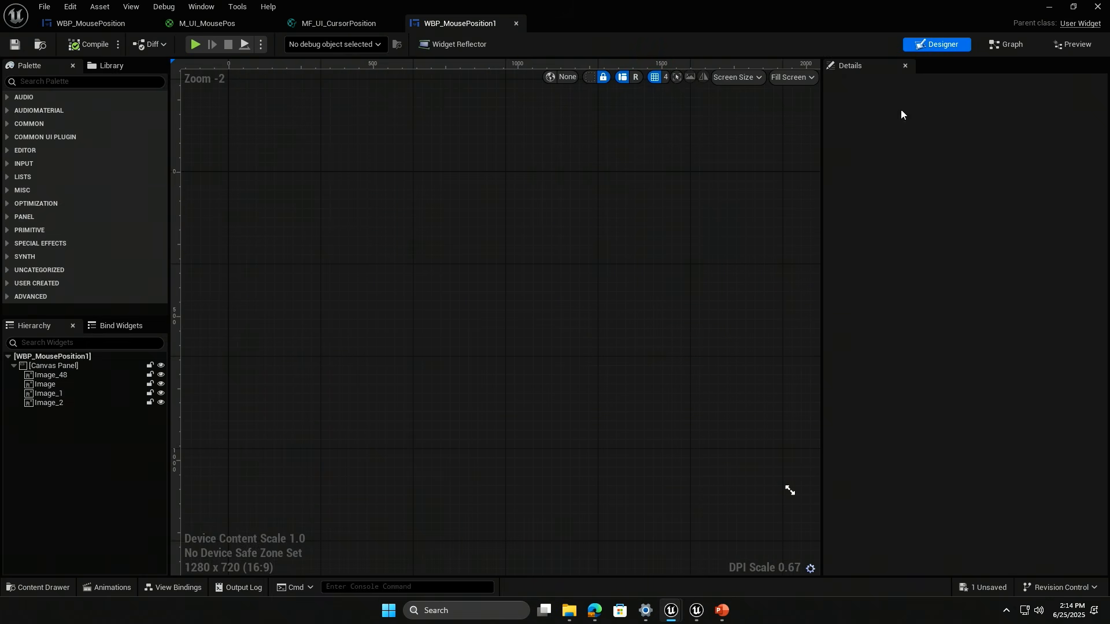
pyautogui.click(1006, 46)
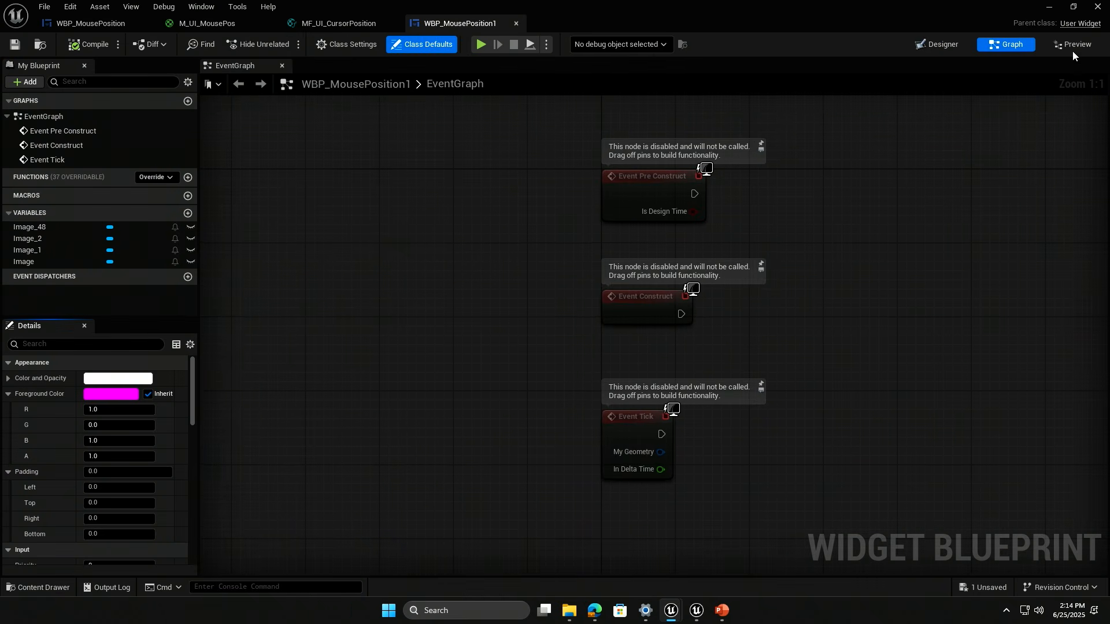
pyautogui.click(936, 44)
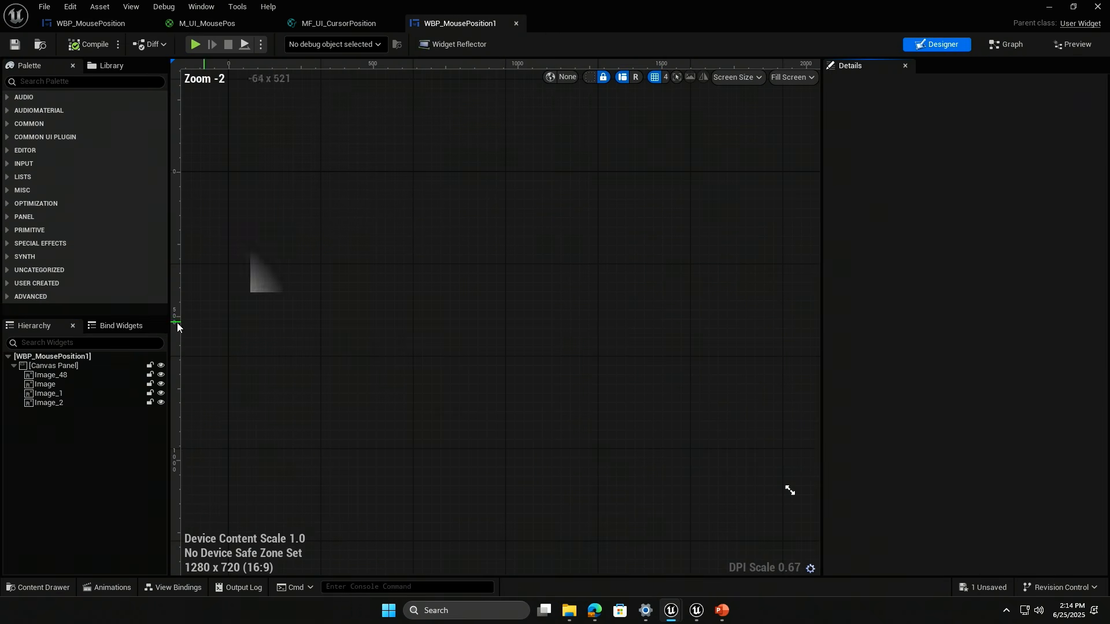
# Select all four images in WBP_MousePosition1 and open their shared M_UI_MousePos2 material.
pyautogui.click(87, 374)
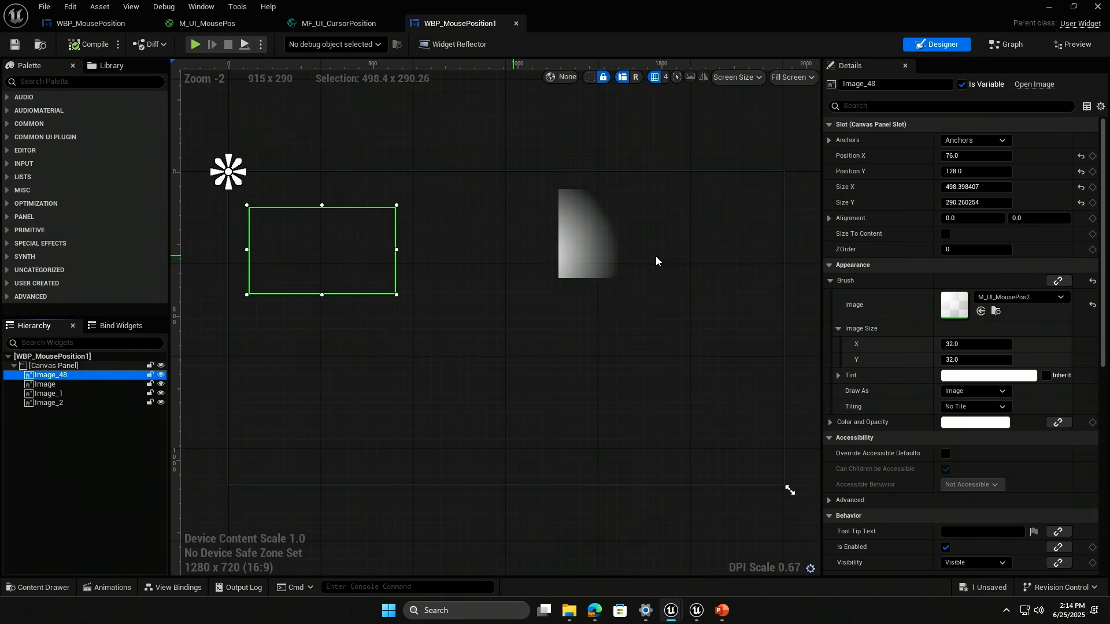
pyautogui.keyDown('shift'); pyautogui.click(56, 403); pyautogui.keyUp('shift')
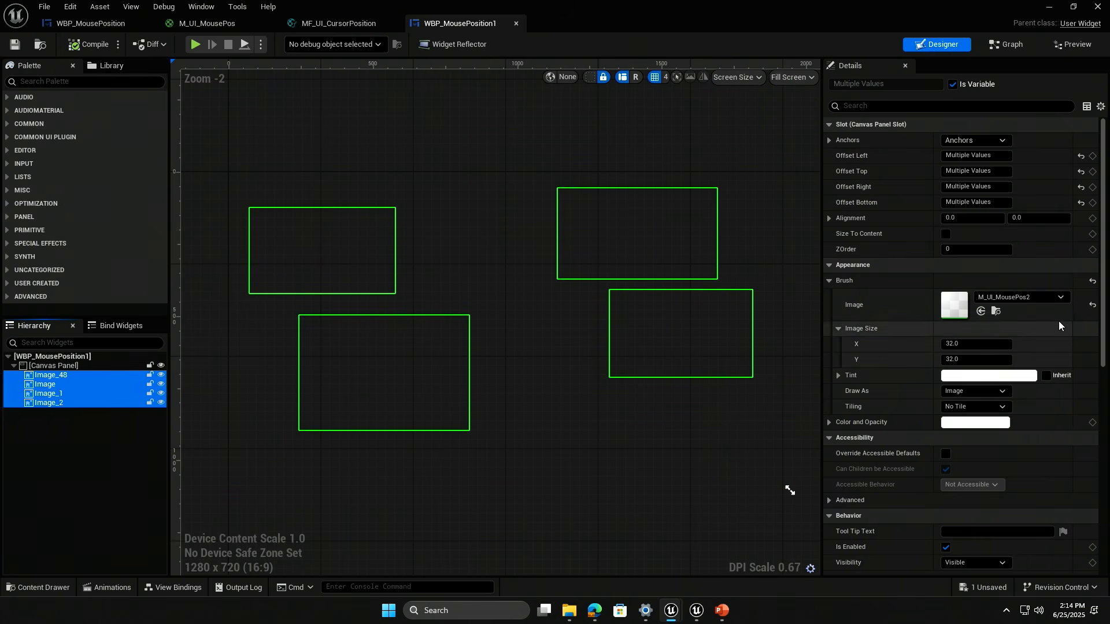
pyautogui.doubleClick(957, 305)
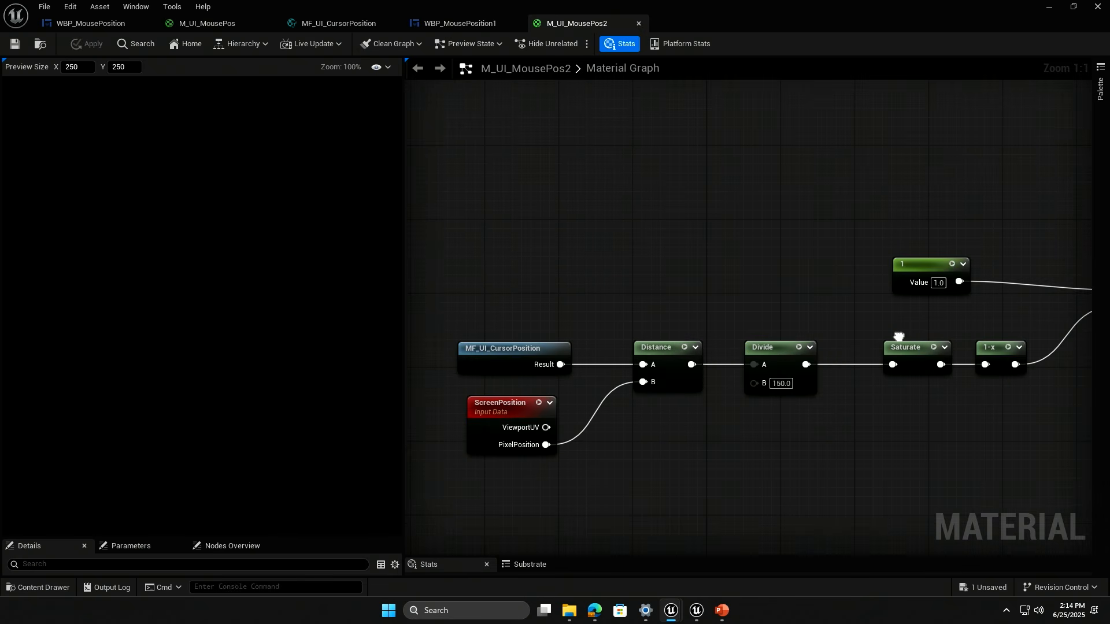
# Select the MF_UI_CursorPosition node in M_UI_MousePos2 and show a border around the material preview.
pyautogui.click(480, 345)
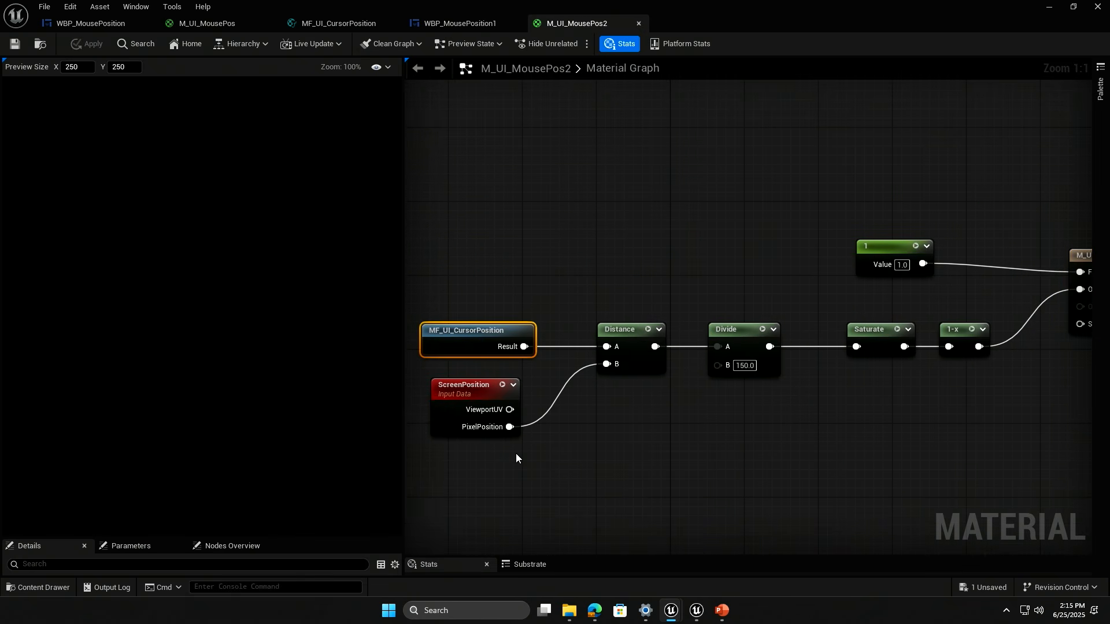
pyautogui.click(367, 67)
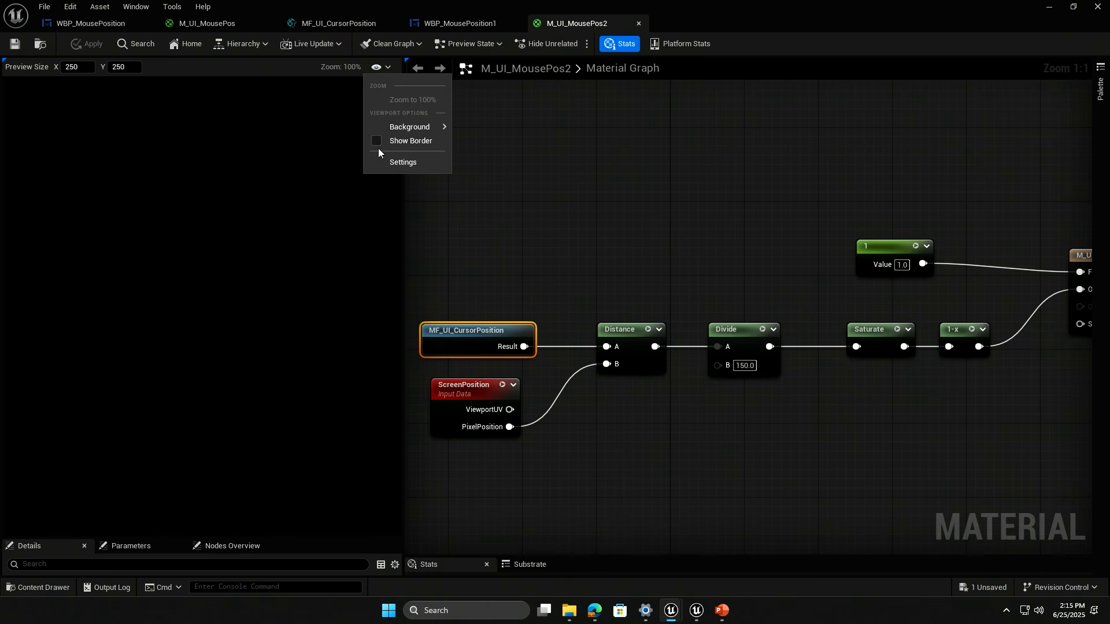
pyautogui.click(404, 140)
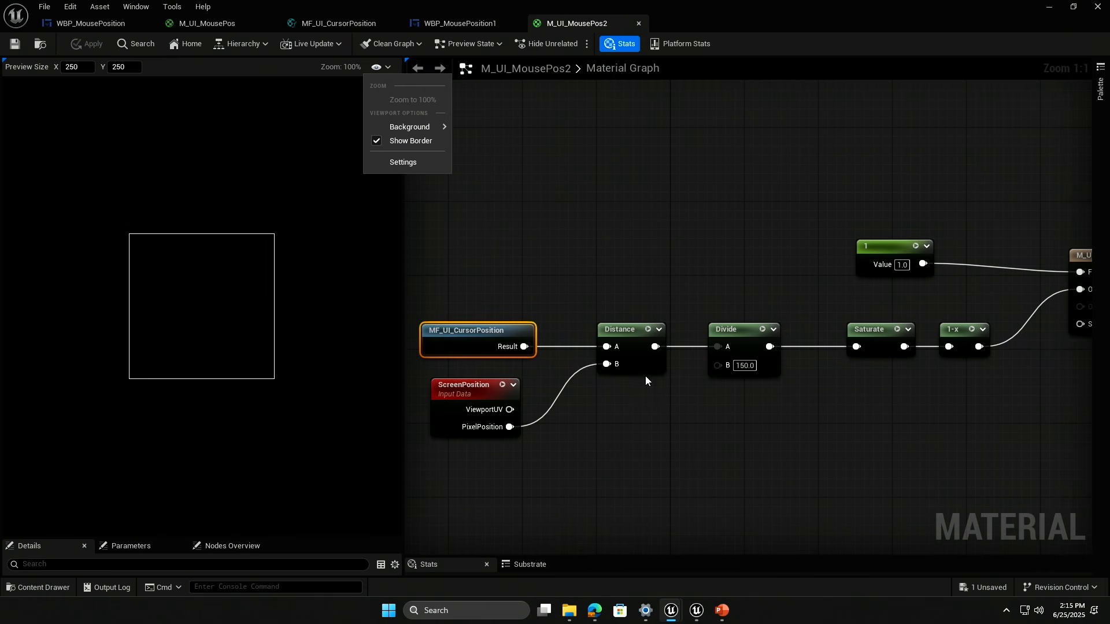
# Preview the Distance, Divide and 1-x nodes in turn, ending each preview, and examine the connections to M_UI_MousePos2's material output.
pyautogui.click(648, 330)
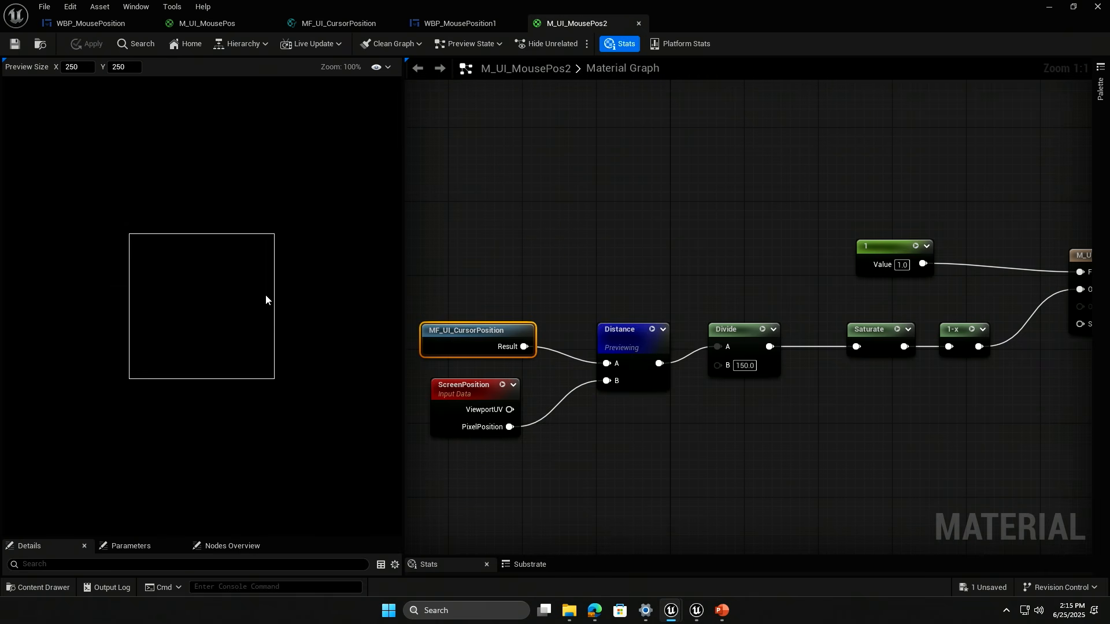
pyautogui.click(652, 329)
pyautogui.click(762, 331)
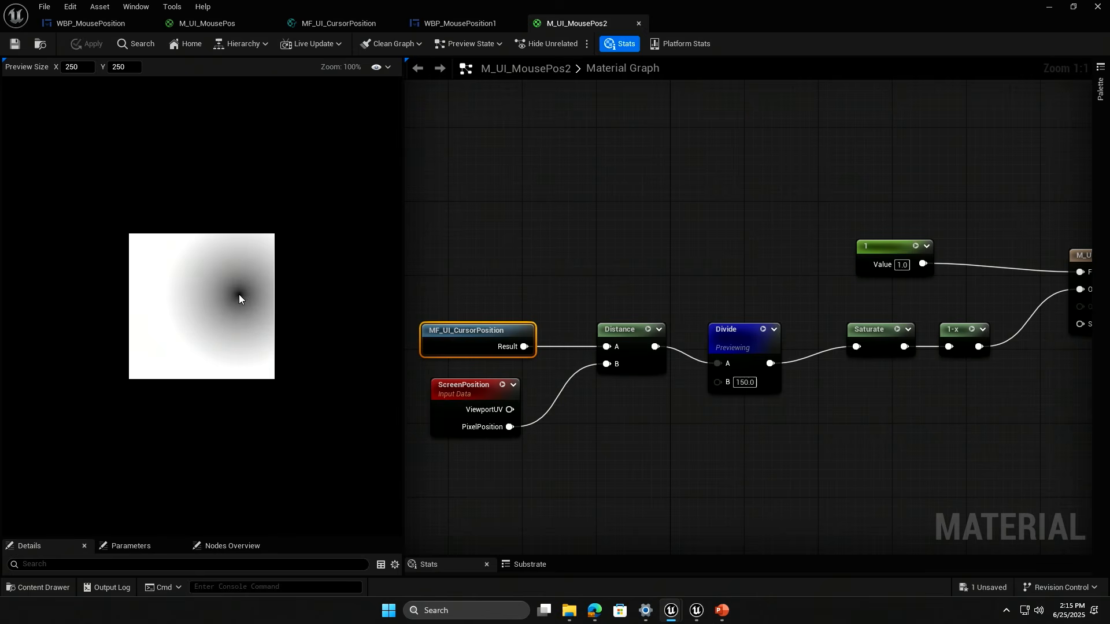
pyautogui.click(764, 329)
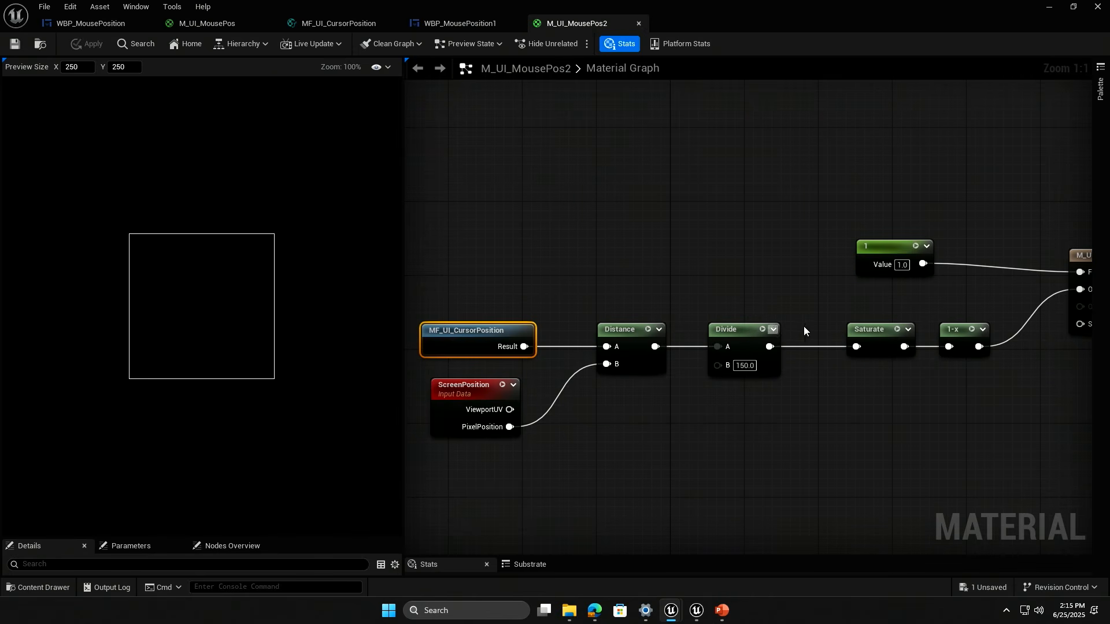
pyautogui.click(972, 329)
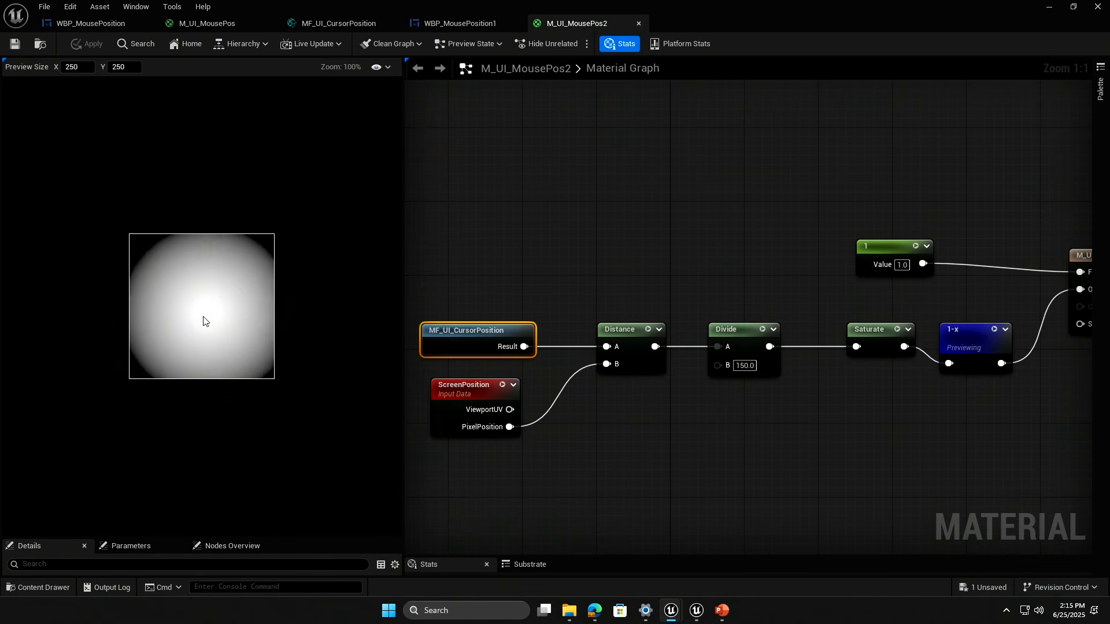
pyautogui.moveTo(989, 330); pyautogui.dragTo(999, 331)
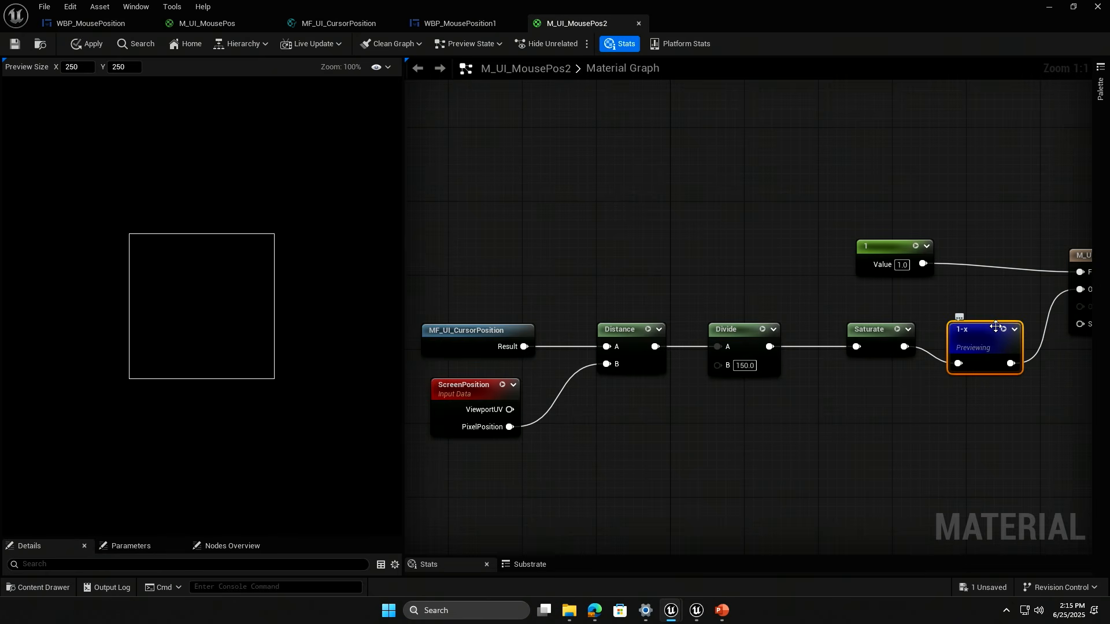
pyautogui.click(1004, 330)
pyautogui.moveTo(980, 293); pyautogui.dragTo(873, 281, button='right')
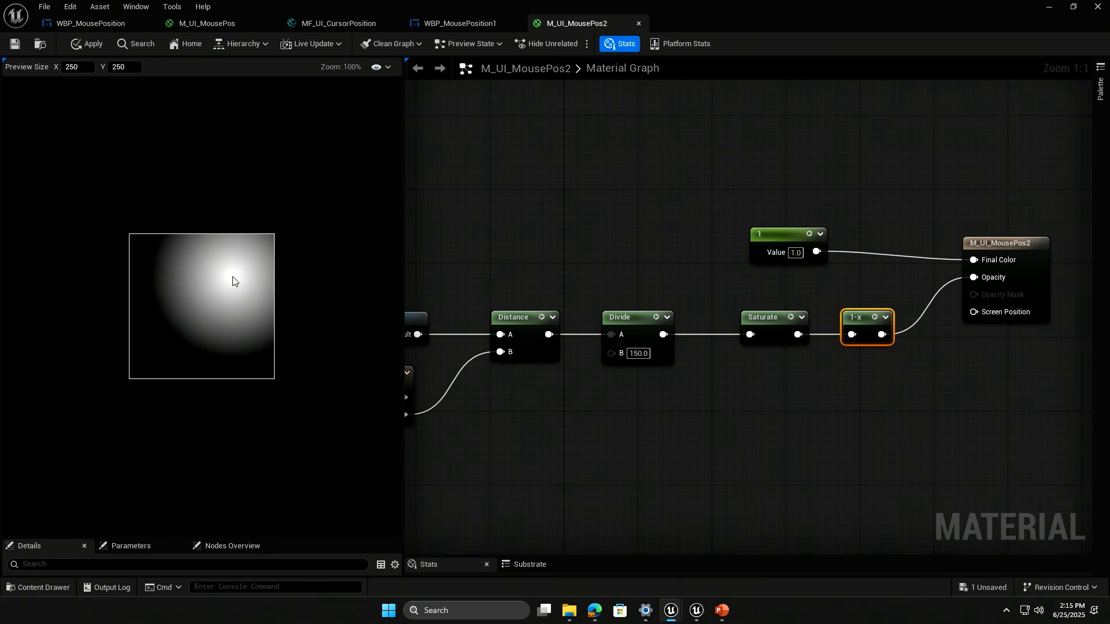
# Open WBP_MousePosition2 and the EUW_Demo editor utility widget from the MousePosition folder.
pyautogui.click(34, 587)
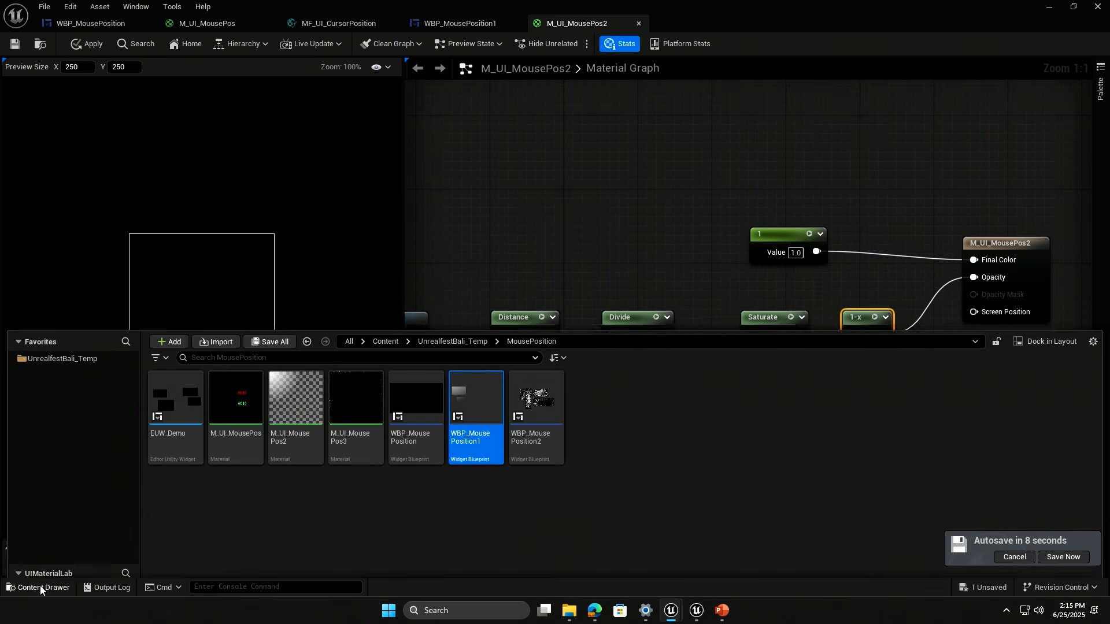
pyautogui.doubleClick(536, 321)
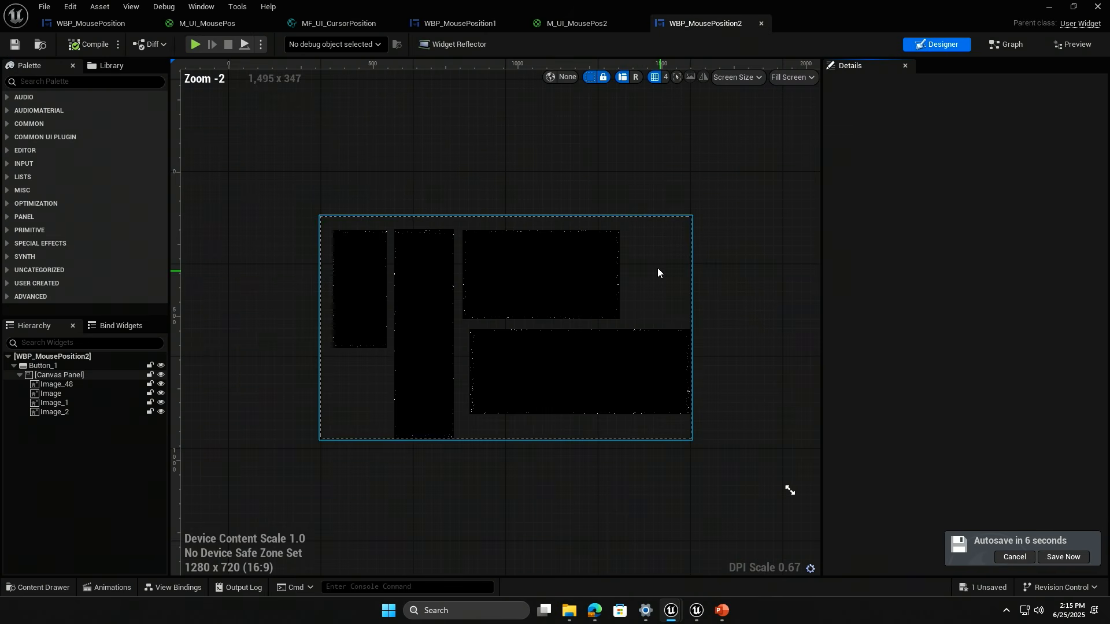
pyautogui.click(29, 589)
pyautogui.doubleClick(177, 329)
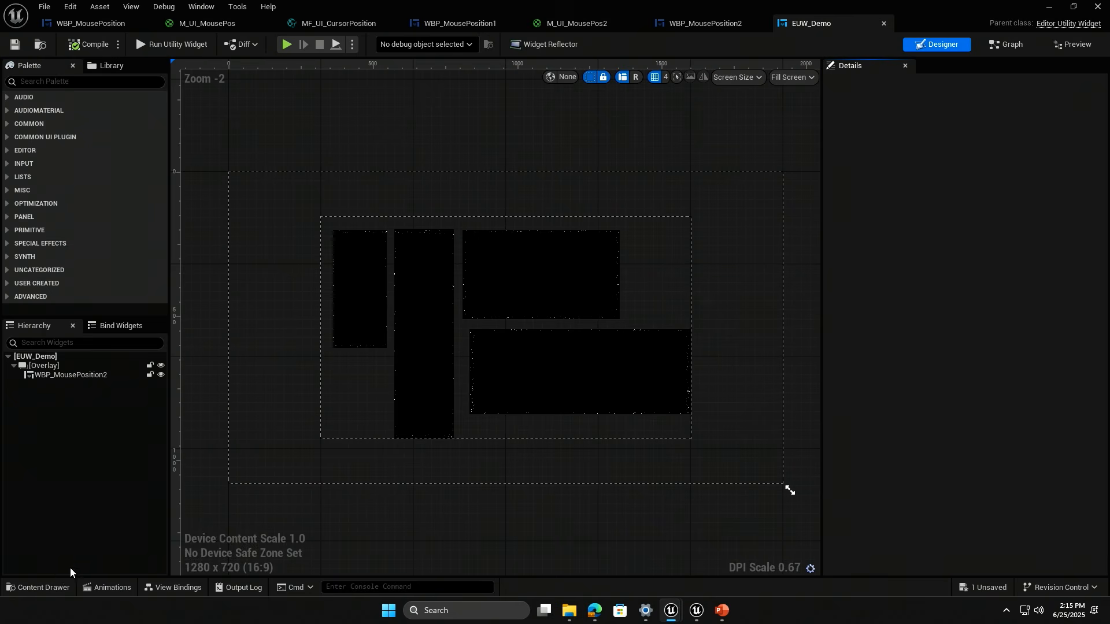
# Try to preview the EUW_Demo widget and return to its asset in the MousePosition folder.
pyautogui.click(43, 587)
pyautogui.rightClick(188, 341)
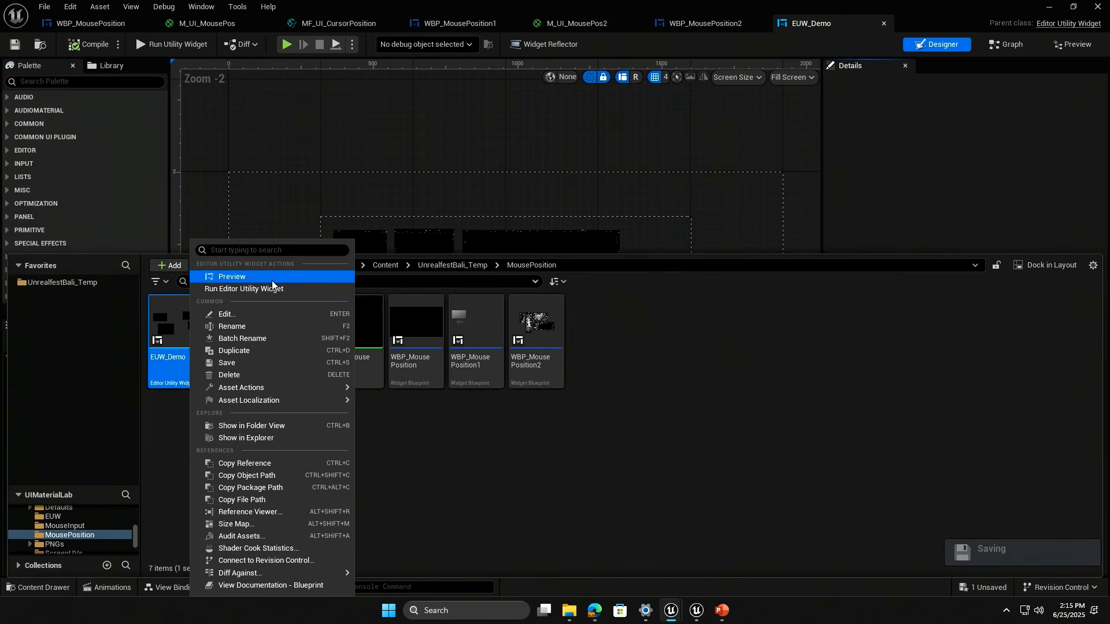
pyautogui.click(272, 277)
pyautogui.click(57, 587)
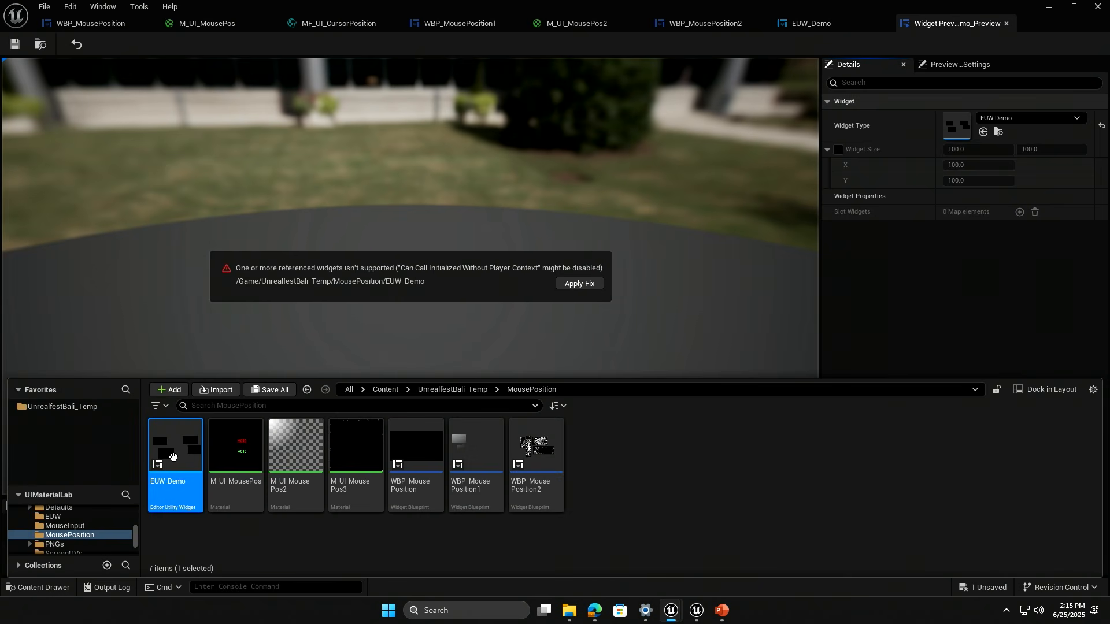
# Run the EUW_Demo editor utility widget, view it maximized to try the cursor effect, and close its window.
pyautogui.rightClick(172, 457)
pyautogui.click(237, 150)
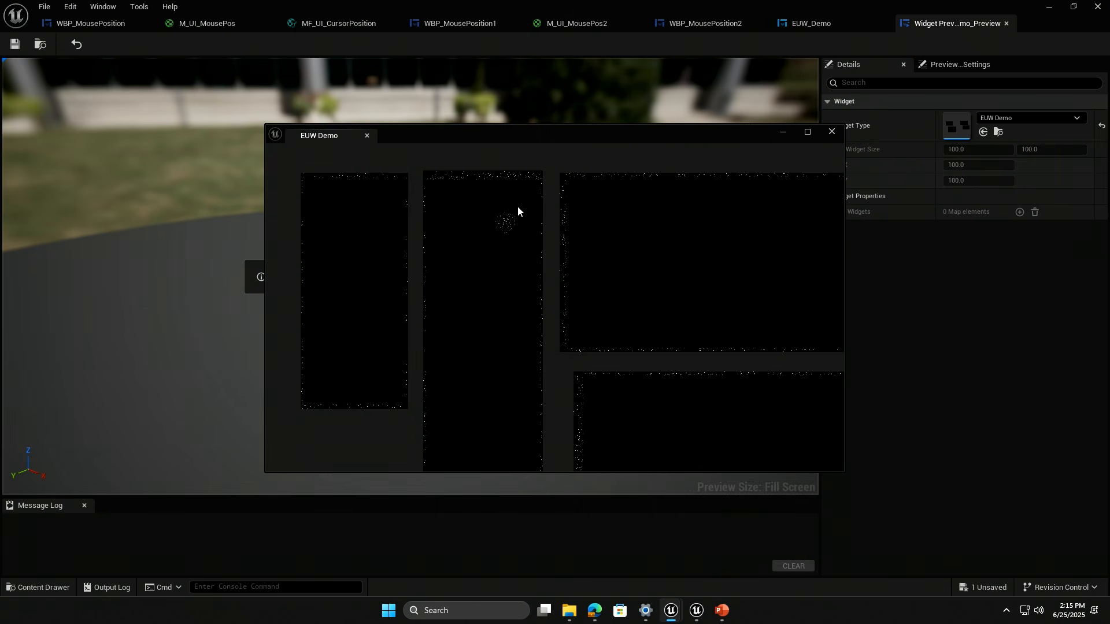
pyautogui.doubleClick(573, 133)
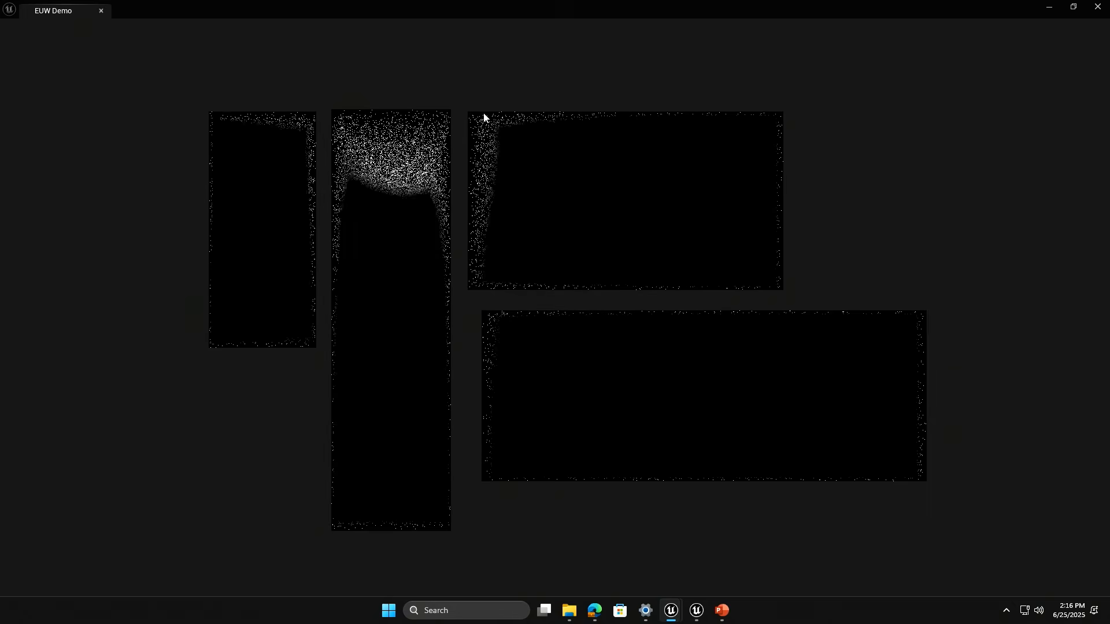
pyautogui.click(1098, 6)
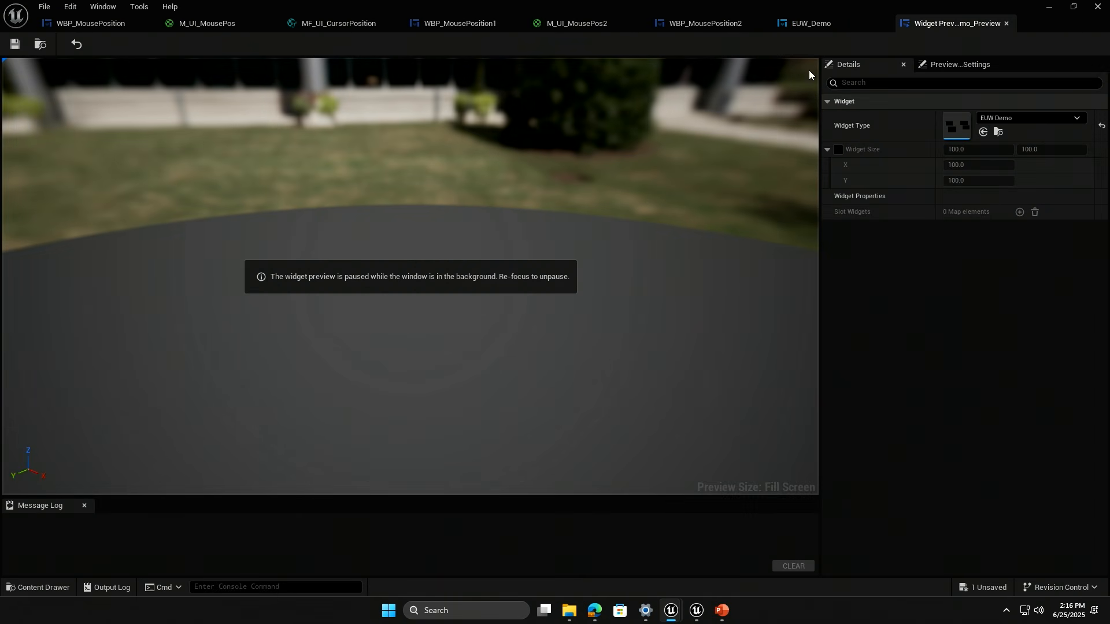
# Open the event graph of WBP_MousePosition2 and examine the On Clicked nodes that write accurate real time into the Clicked scalar parameter.
pyautogui.click(693, 26)
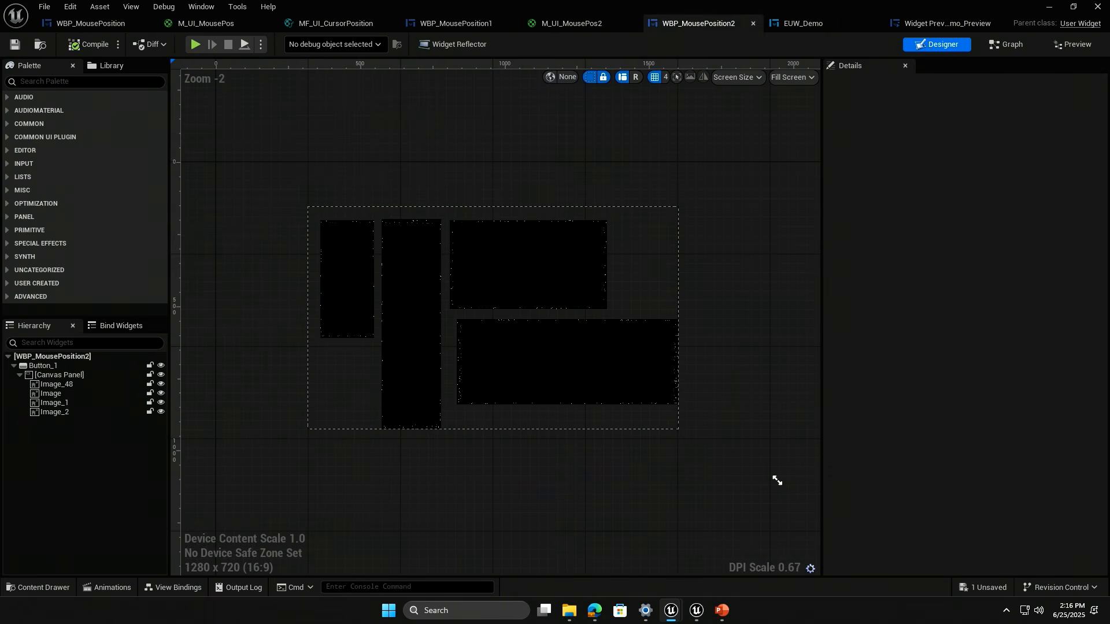
pyautogui.click(1006, 44)
pyautogui.moveTo(599, 203); pyautogui.dragTo(584, 263, button='right')
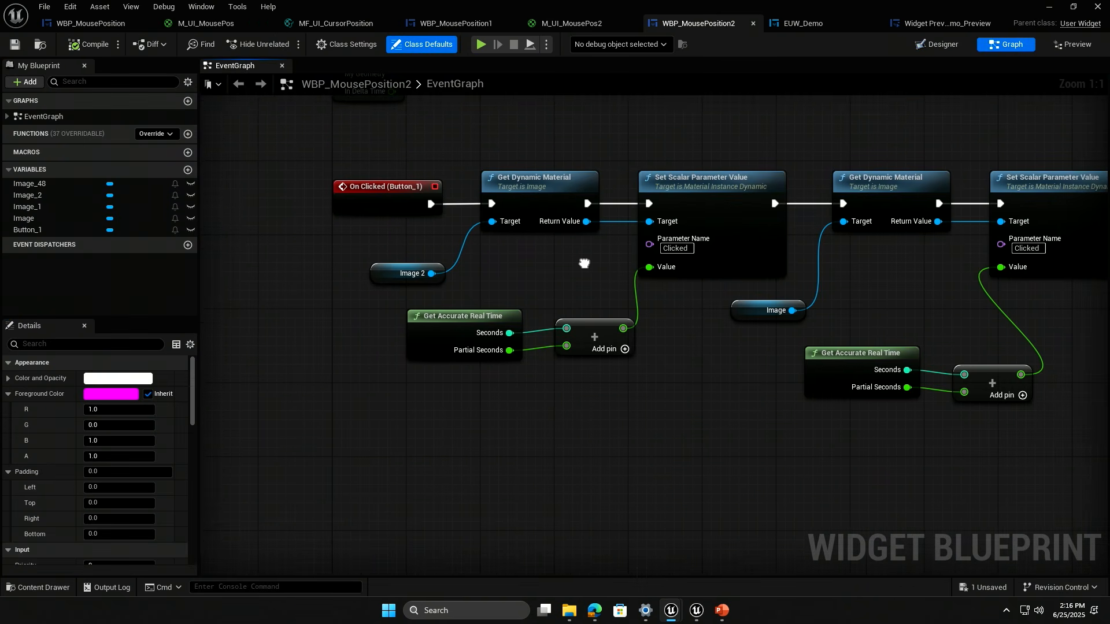
pyautogui.moveTo(319, 160); pyautogui.dragTo(644, 346)
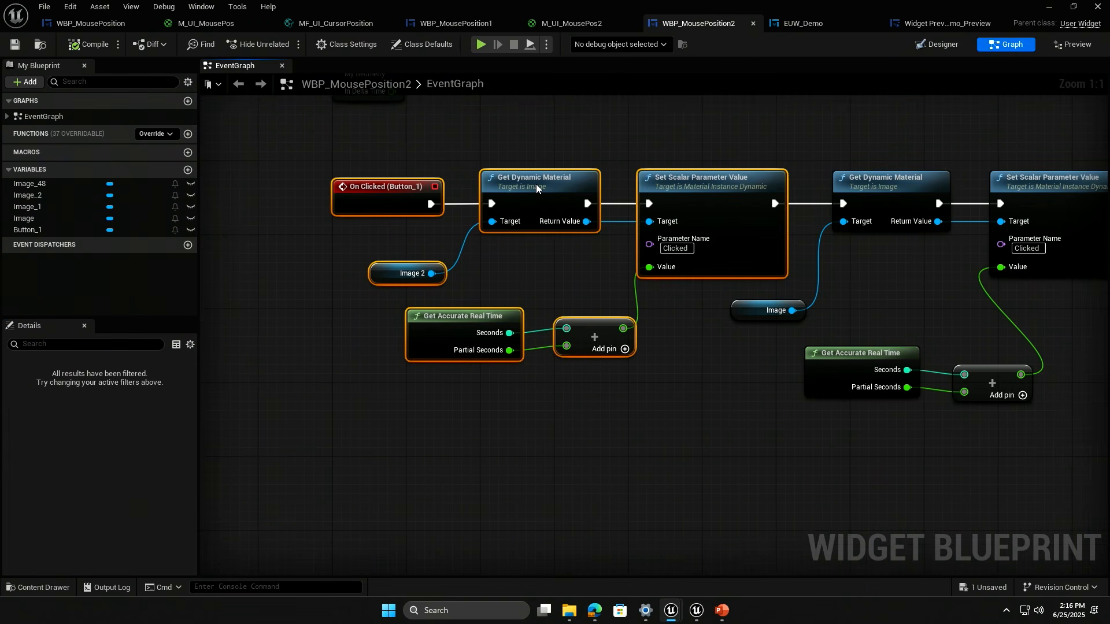
pyautogui.moveTo(471, 309); pyautogui.dragTo(613, 389)
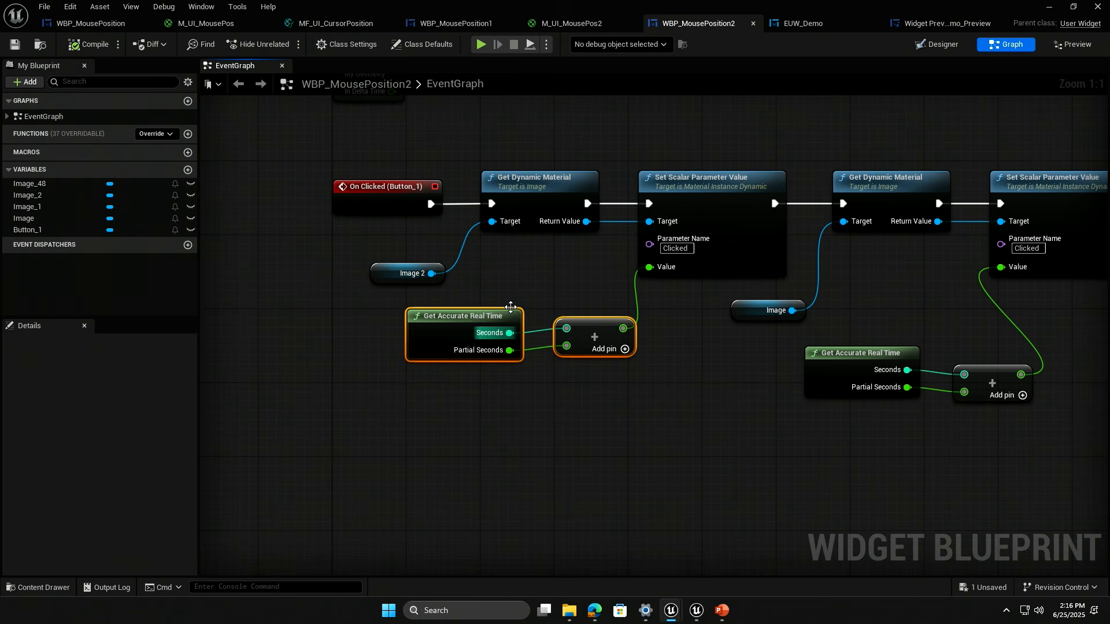
pyautogui.click(732, 172)
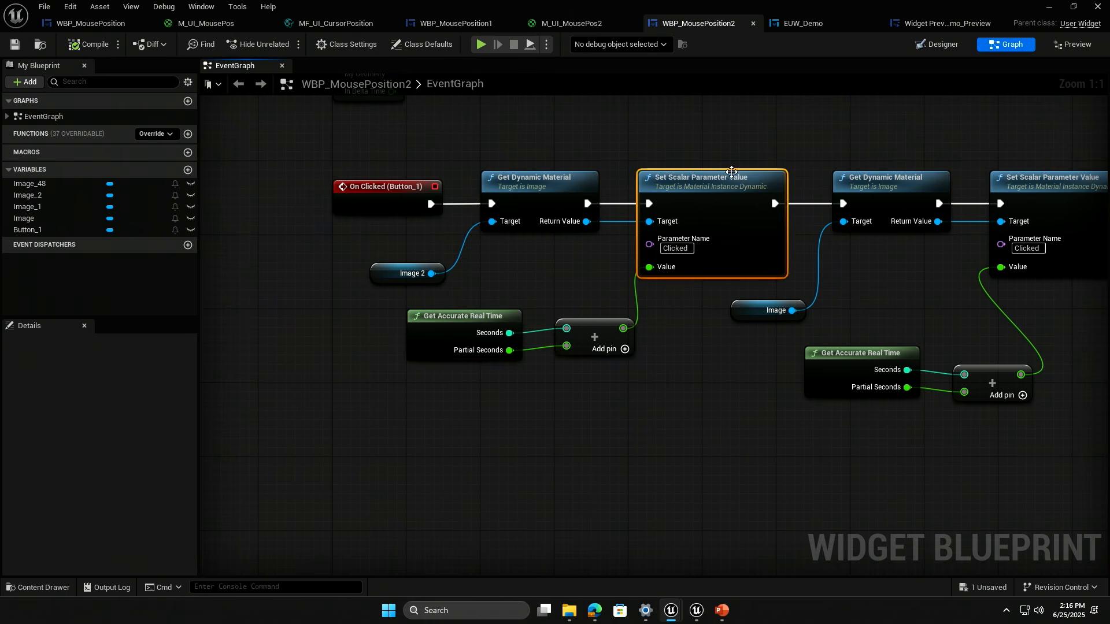
pyautogui.moveTo(762, 256); pyautogui.dragTo(761, 270)
pyautogui.moveTo(766, 277); pyautogui.dragTo(724, 272, button='right')
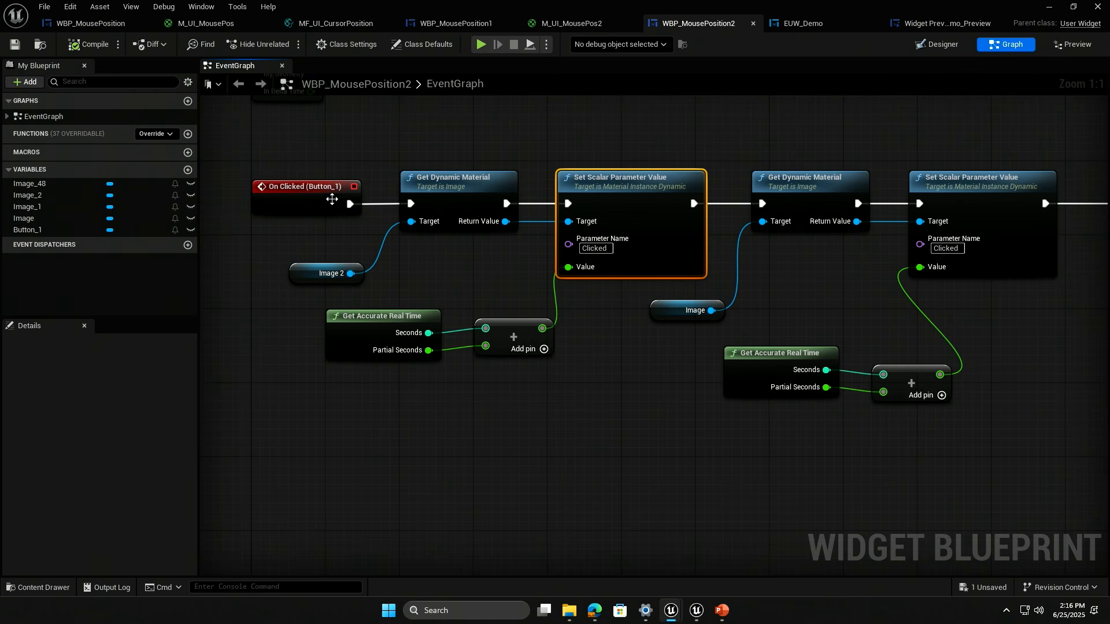
pyautogui.moveTo(235, 112); pyautogui.dragTo(628, 414)
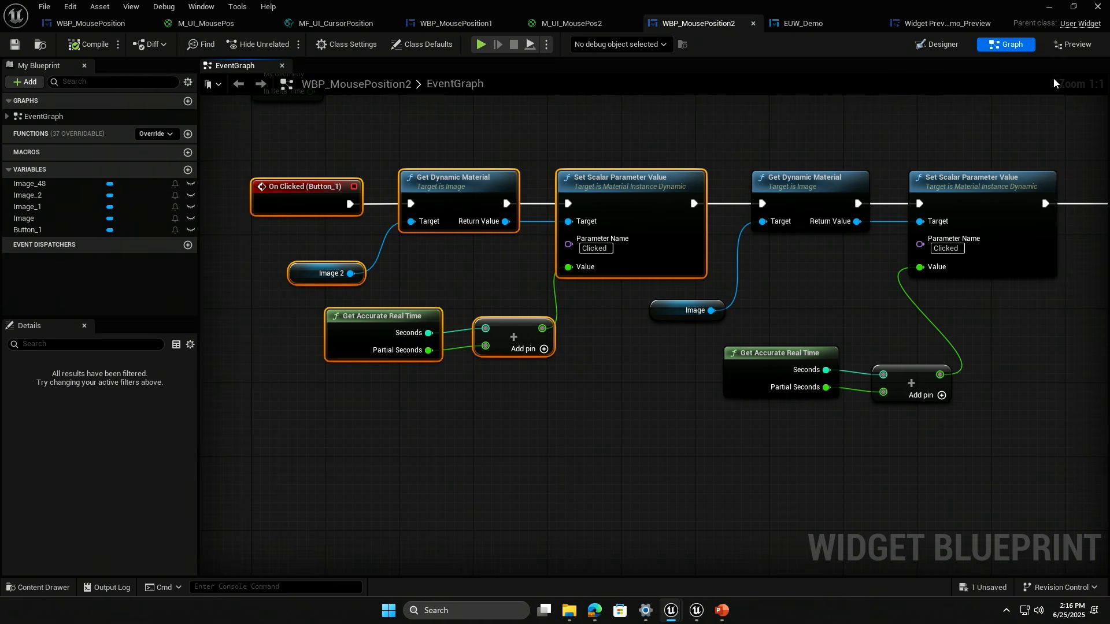
# Open M_UI_MousePos3 from the brush of Image_48 in the widget designer, and briefly preview the Multiply node with B 0.5.
pyautogui.click(935, 48)
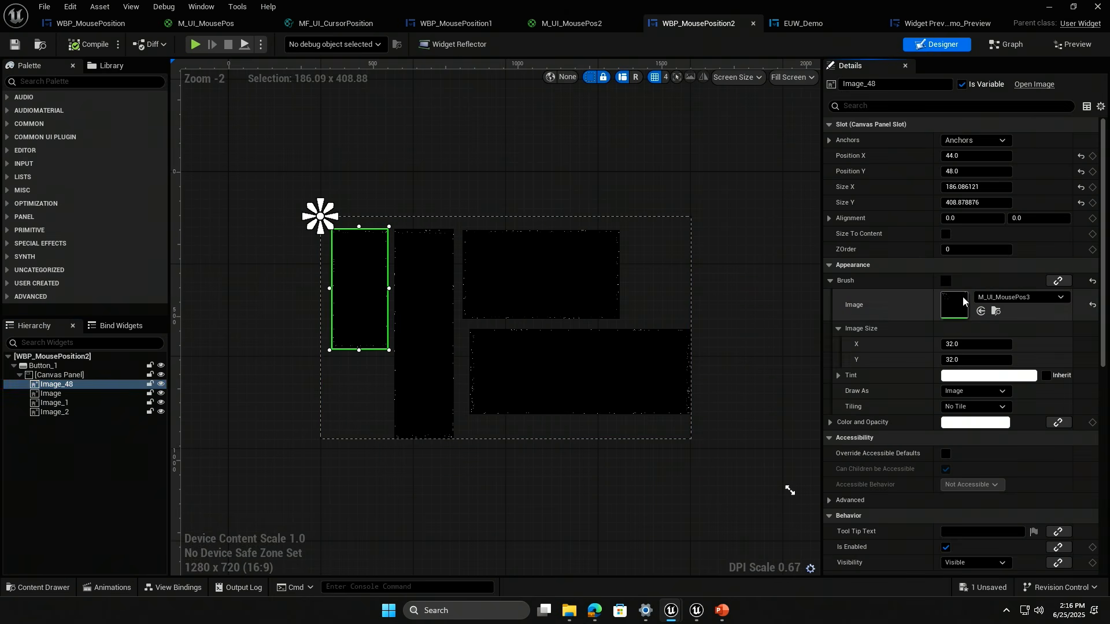
pyautogui.doubleClick(962, 297)
pyautogui.scroll(-3, 492, 265)
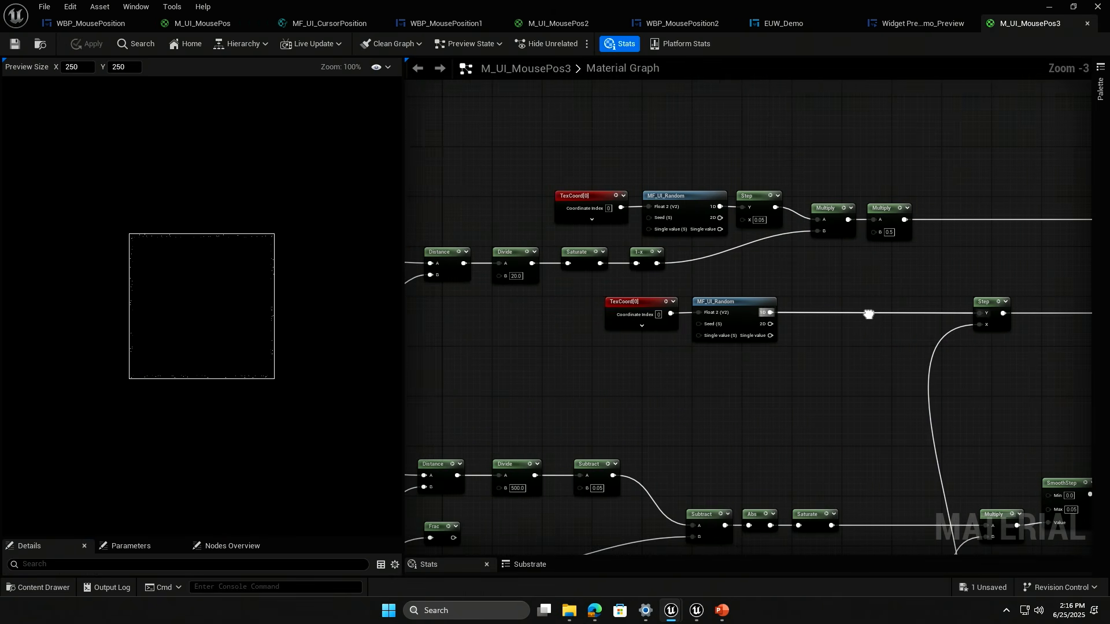
pyautogui.moveTo(593, 217); pyautogui.dragTo(766, 218, button='right')
pyautogui.scroll(1, 737, 234)
pyautogui.moveTo(885, 253); pyautogui.dragTo(644, 278, button='right')
pyautogui.press('space')
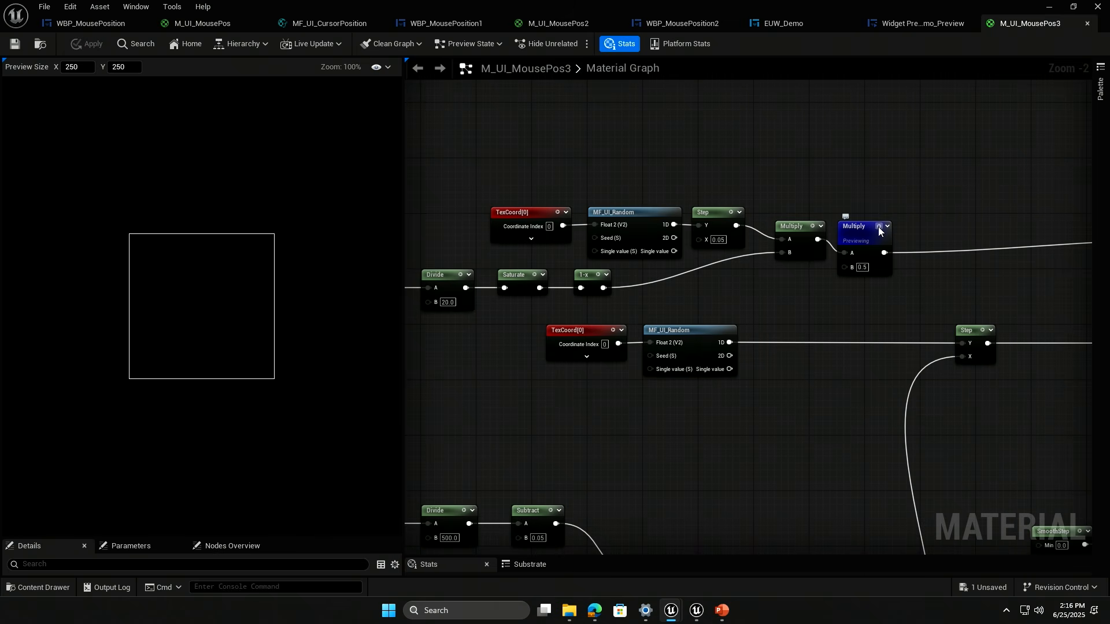
pyautogui.press('space')
# Select the two MF_UI_Random nodes in turn to compare how they feed the Step nodes.
pyautogui.moveTo(599, 236); pyautogui.dragTo(636, 234, button='right')
pyautogui.click(678, 217)
pyautogui.moveTo(812, 340); pyautogui.dragTo(667, 185, button='right')
pyautogui.moveTo(611, 144); pyautogui.dragTo(660, 250, button='right')
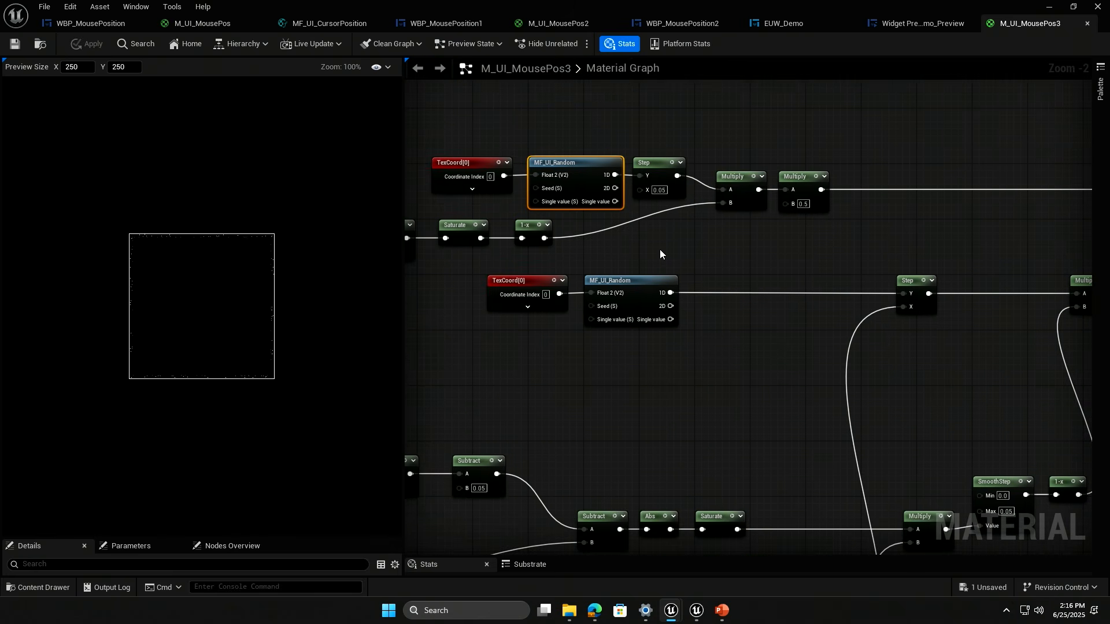
pyautogui.click(628, 283)
pyautogui.click(593, 180)
pyautogui.click(622, 293)
# Preview the Saturate node after Subtract and Abs in the lower branch, and end the preview.
pyautogui.moveTo(681, 384); pyautogui.dragTo(944, 138, button='right')
pyautogui.scroll(-1, 969, 181)
pyautogui.moveTo(969, 181); pyautogui.dragTo(814, 214, button='right')
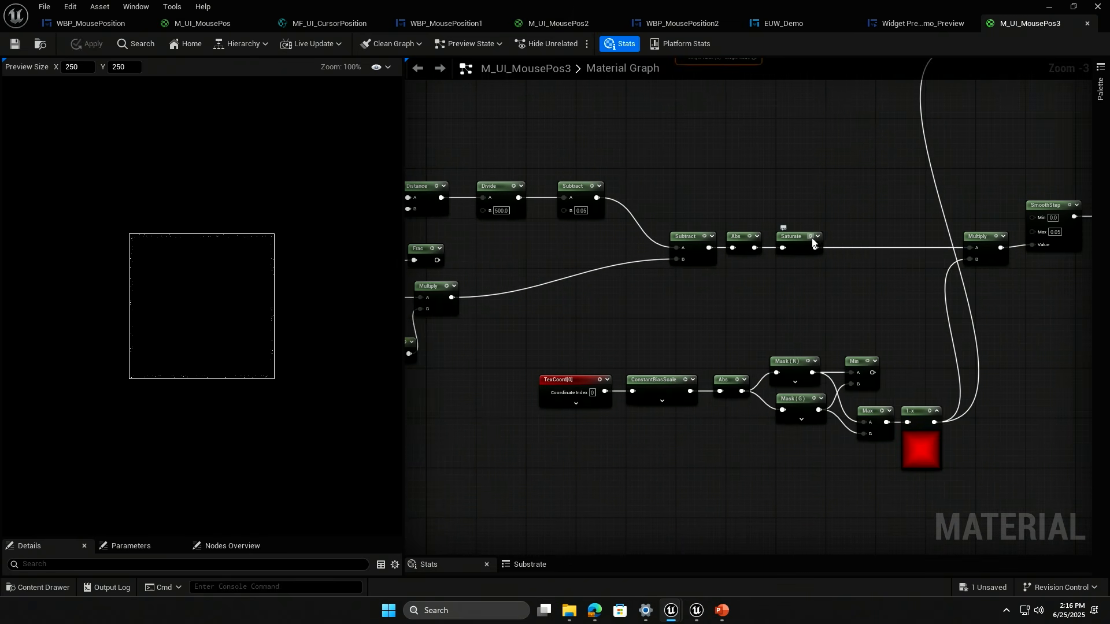
pyautogui.click(812, 241)
pyautogui.press('space')
pyautogui.click(814, 237)
# Select the Clicked parameter node and examine how it is subtracted from Time.
pyautogui.moveTo(921, 230); pyautogui.dragTo(1063, 213, button='right')
pyautogui.moveTo(855, 300); pyautogui.dragTo(939, 262, button='right')
pyautogui.scroll(2, 668, 272)
pyautogui.moveTo(465, 275)
pyautogui.mouseDown()
pyautogui.moveTo(477, 282)
pyautogui.moveTo(449, 292)
pyautogui.mouseUp()
pyautogui.click(453, 288)
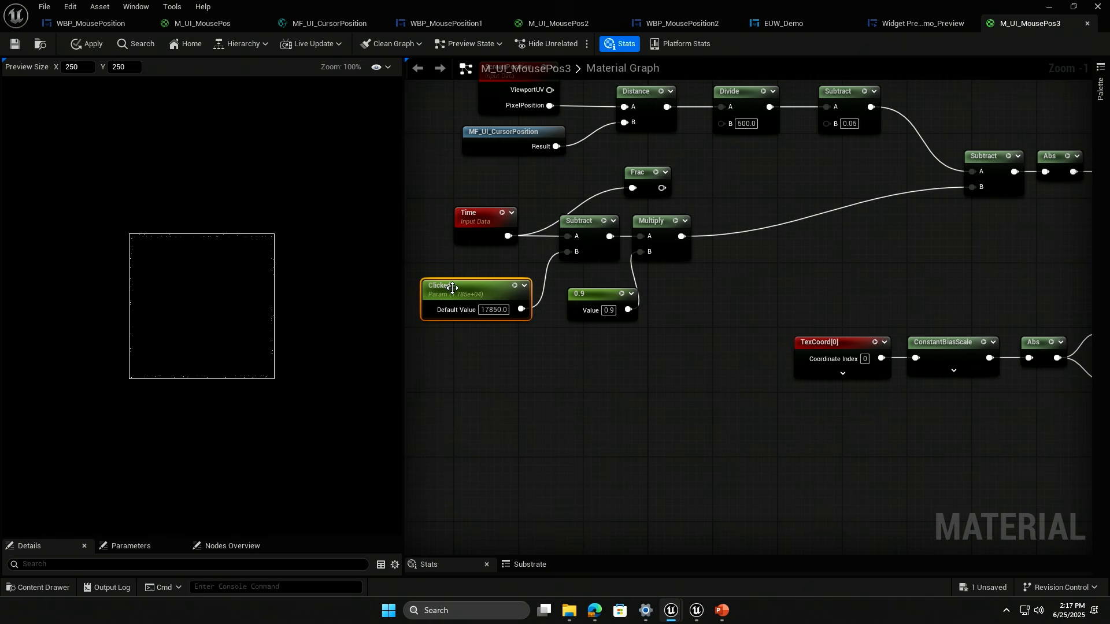
pyautogui.click(444, 281)
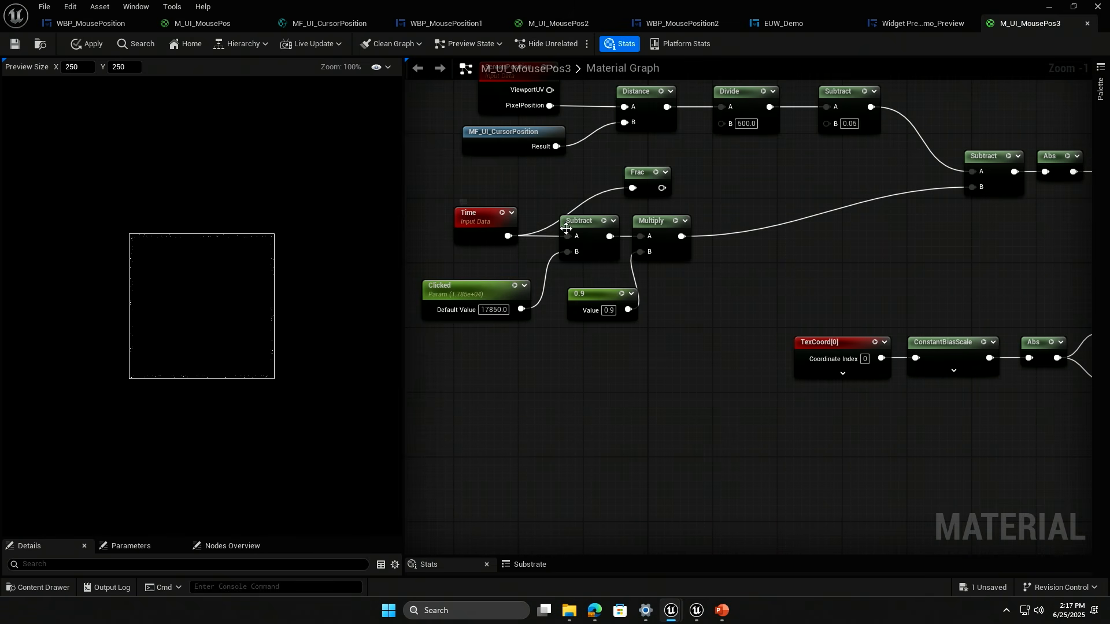
# Move the link into the Subtract node's B input from Multiply to Frac, and move it back to Multiply.
pyautogui.keyDown('ctrl'); pyautogui.moveTo(681, 237); pyautogui.dragTo(663, 188); pyautogui.keyUp('ctrl')
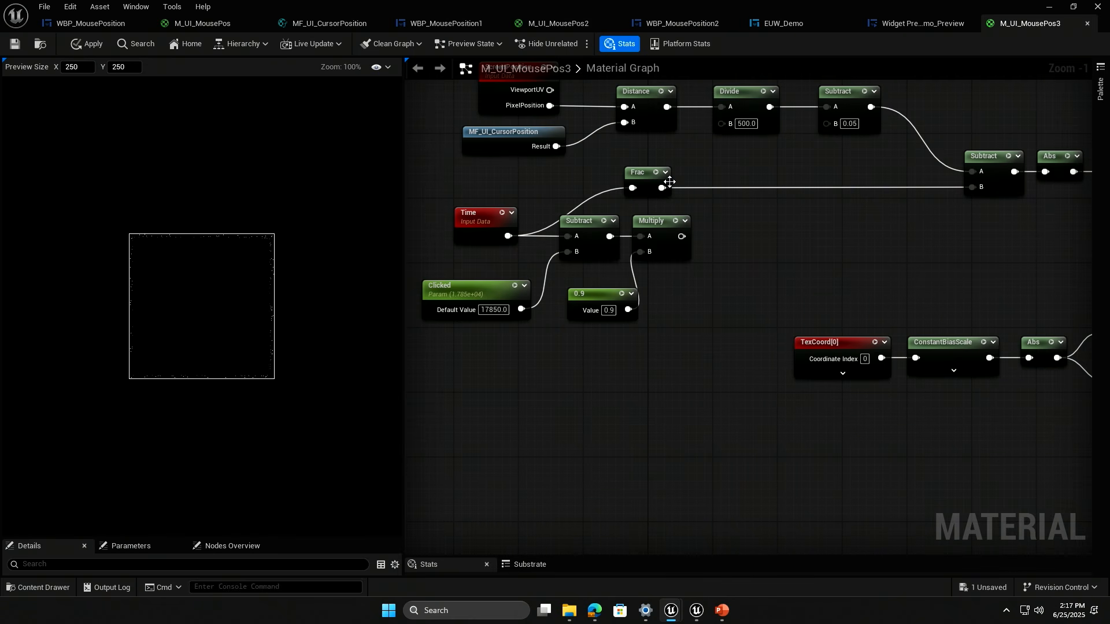
pyautogui.keyDown('ctrl'); pyautogui.moveTo(670, 182); pyautogui.dragTo(683, 237); pyautogui.keyUp('ctrl')
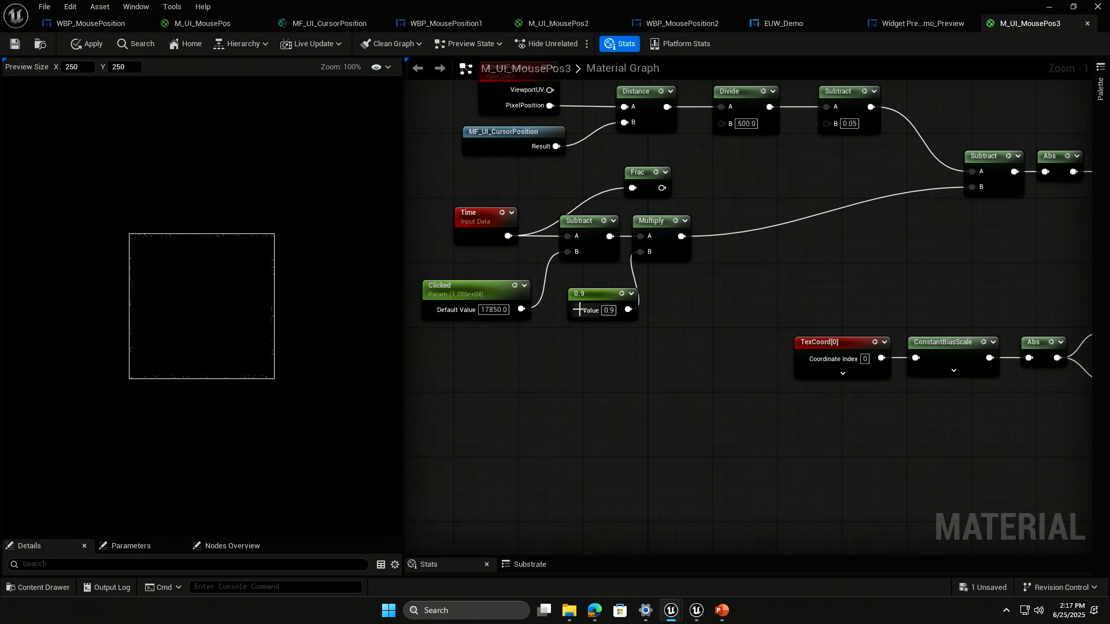
# Add a DebugScalarValues node, connect Time to its Number input, and preview it.
pyautogui.rightClick(566, 367)
pyautogui.write('de')
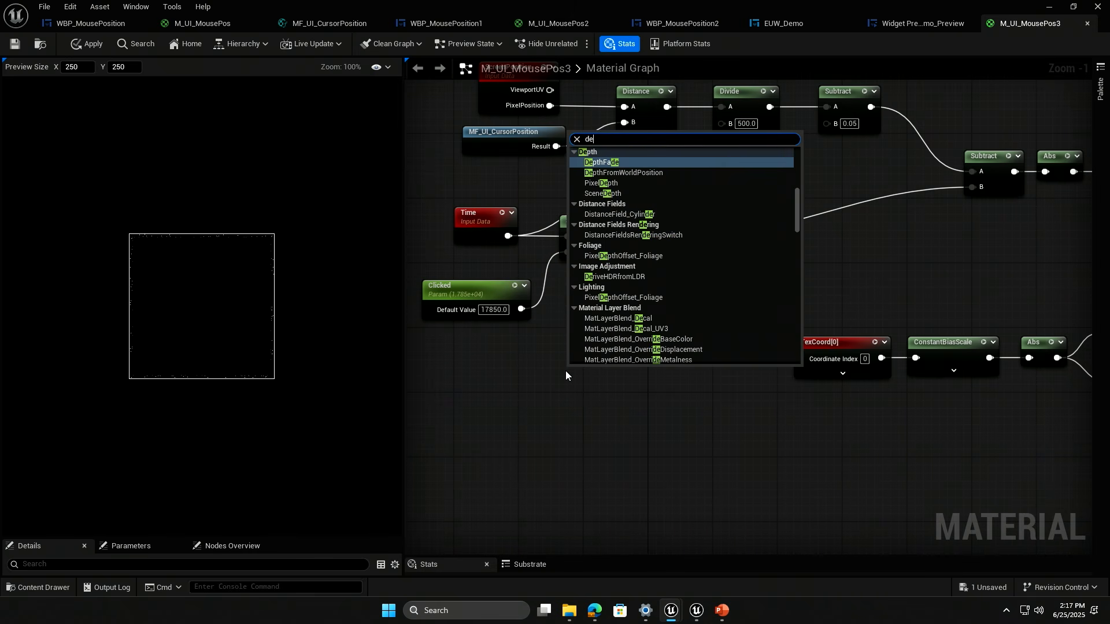
pyautogui.write('bug')
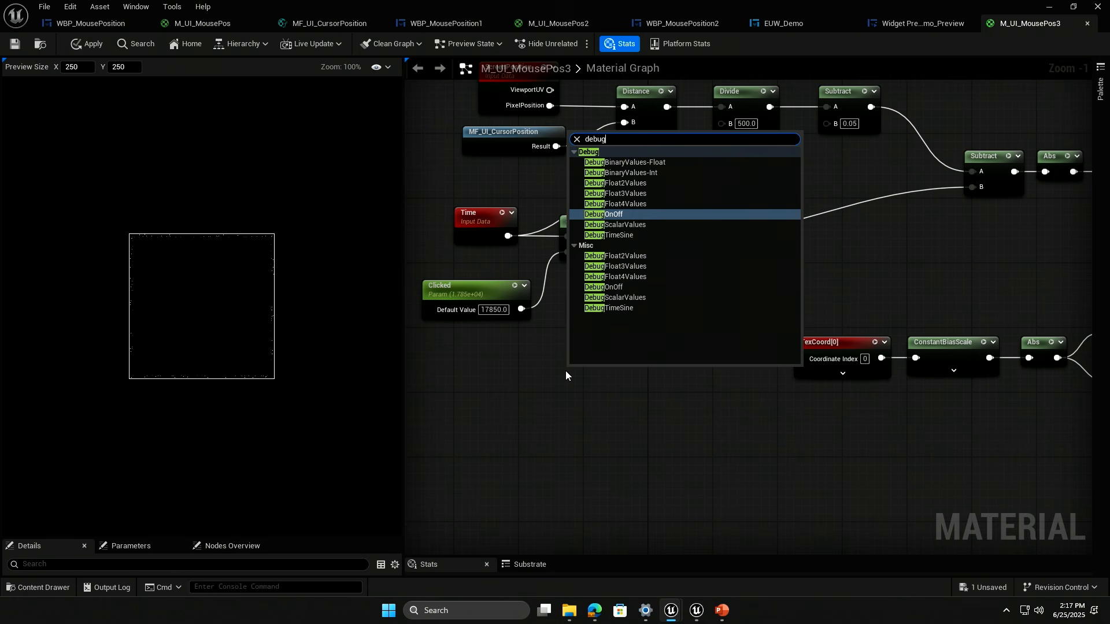
pyautogui.click(621, 224)
pyautogui.moveTo(509, 236); pyautogui.dragTo(575, 380)
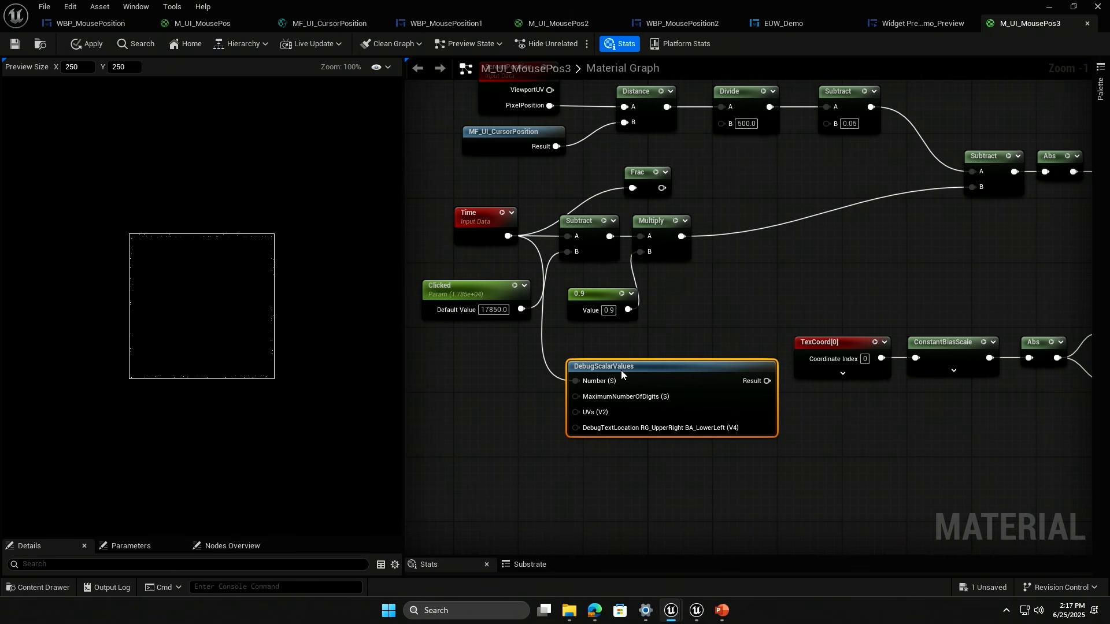
pyautogui.rightClick(621, 372)
pyautogui.click(709, 121)
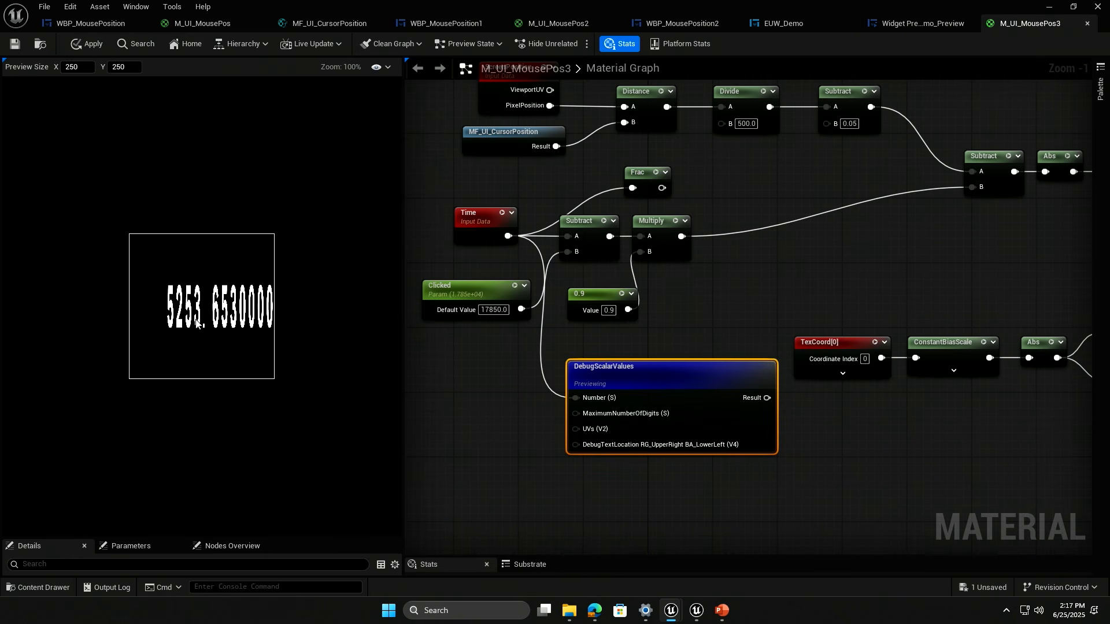
# Set the Clicked parameter's default value to 5265 and stop previewing the DebugScalarValues node.
pyautogui.click(500, 310)
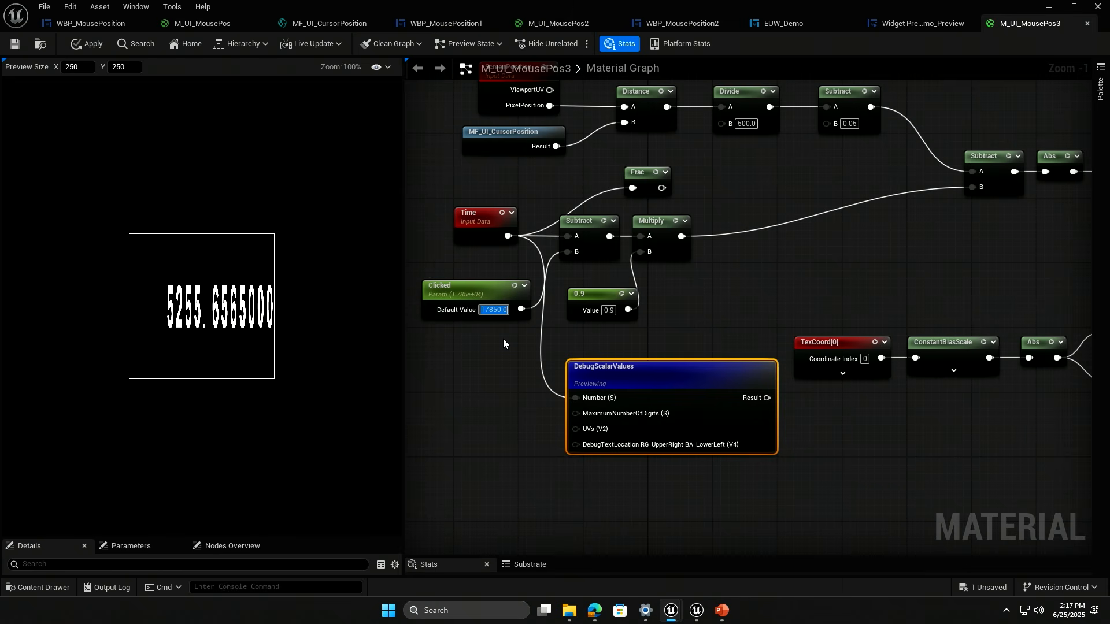
pyautogui.write('5')
pyautogui.press('Return')
pyautogui.write('2')
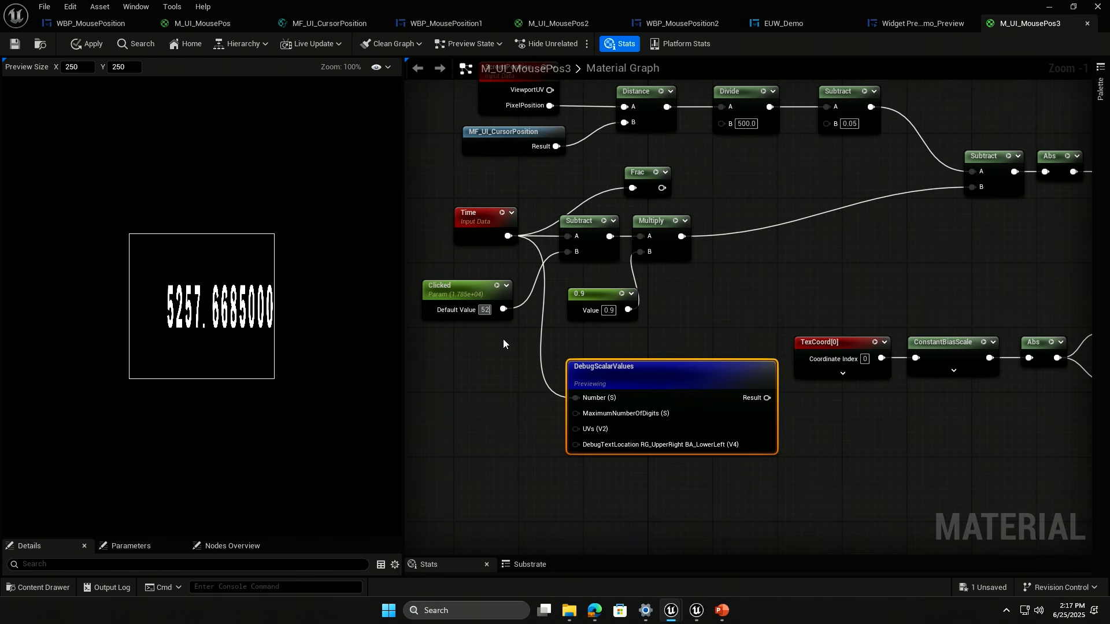
pyautogui.write('65')
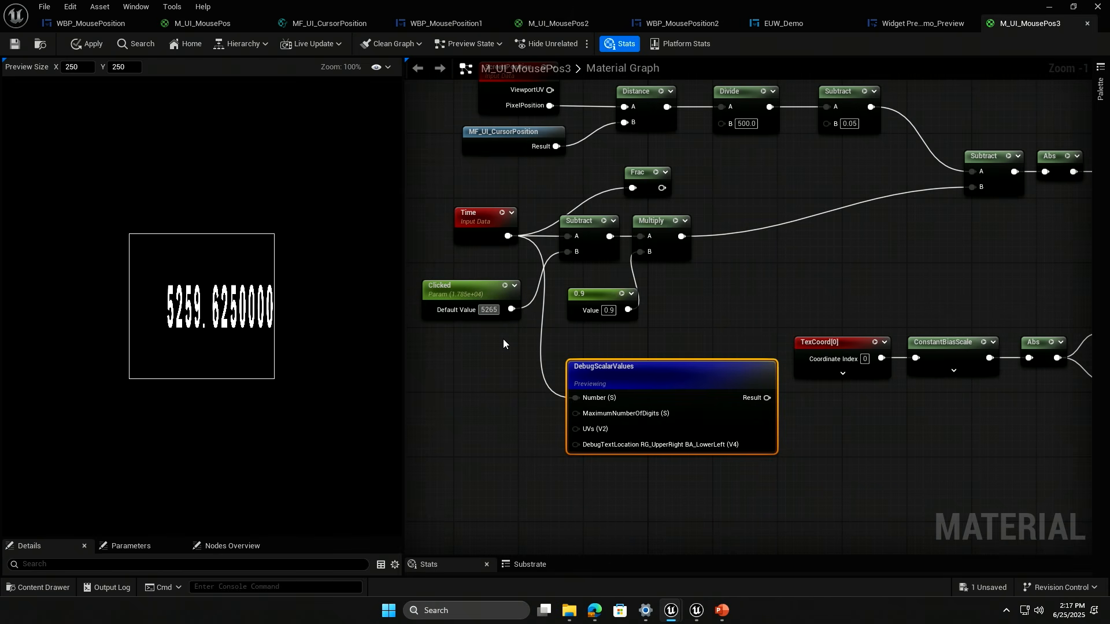
pyautogui.press('Return')
pyautogui.rightClick(679, 360)
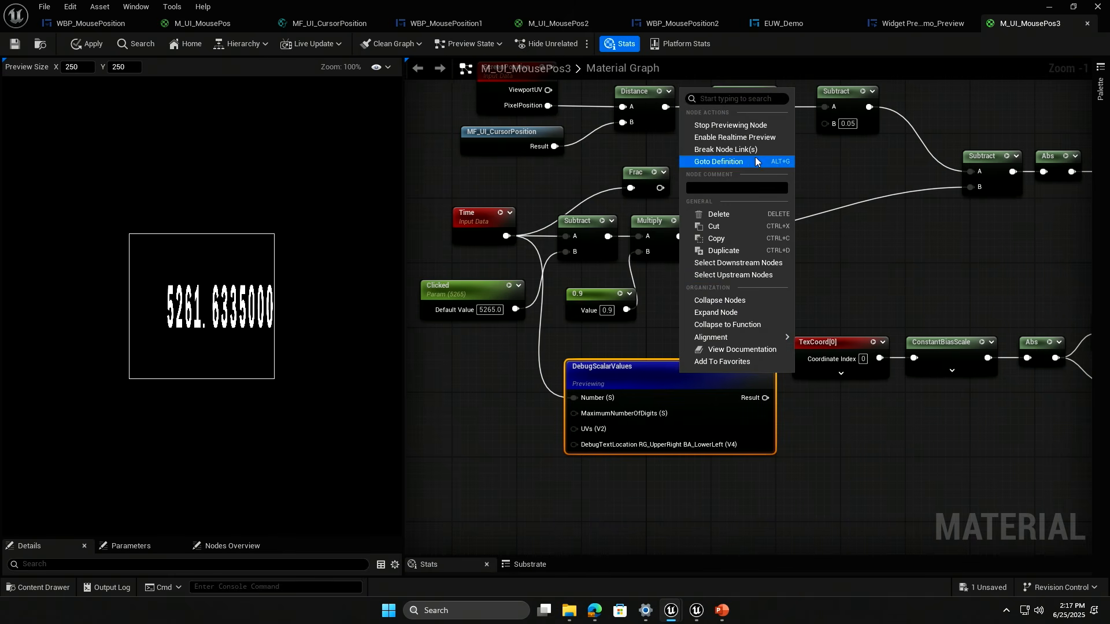
pyautogui.click(757, 124)
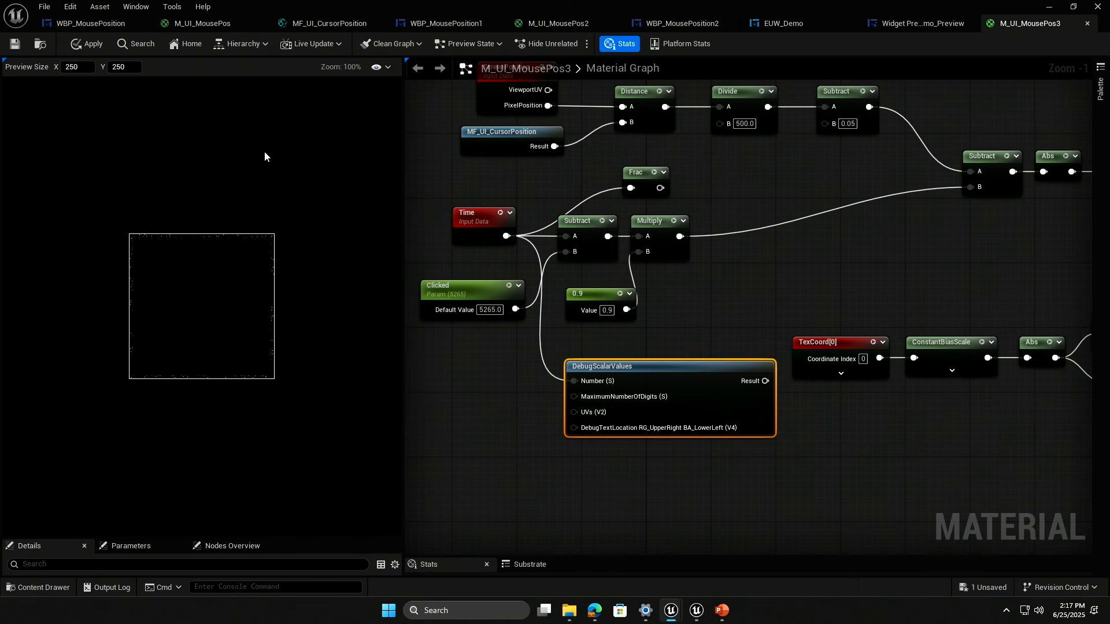
# Delete the DebugScalarValues node and examine the Step, Multiply and Add nodes leading to the material output.
pyautogui.moveTo(680, 236)
pyautogui.keyDown('ctrl'); pyautogui.mouseDown()
pyautogui.moveTo(661, 187)
pyautogui.moveTo(693, 249)
pyautogui.moveTo(680, 237)
pyautogui.mouseUp(); pyautogui.keyUp('ctrl')
pyautogui.press('Delete')
pyautogui.moveTo(708, 429); pyautogui.dragTo(977, 310, button='right')
pyautogui.scroll(-2, 1016, 173)
pyautogui.moveTo(1012, 183); pyautogui.dragTo(721, 341, button='right')
pyautogui.moveTo(784, 182); pyautogui.dragTo(757, 354, button='right')
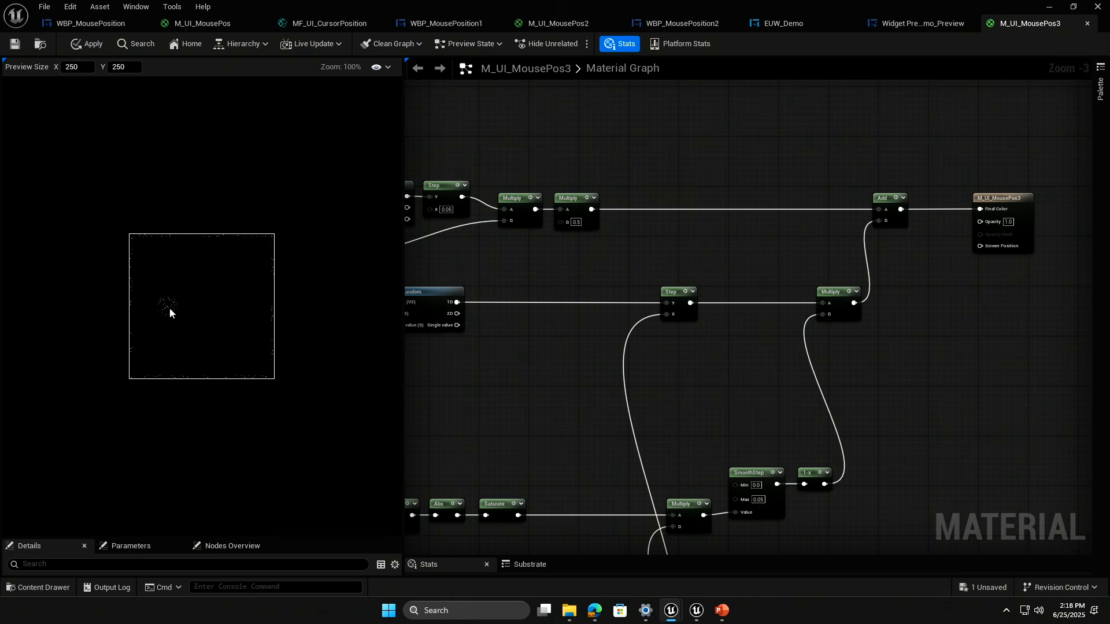
# Close the asset editor window without applying the changes to M_UI_MousePos3.
pyautogui.click(1088, 6)
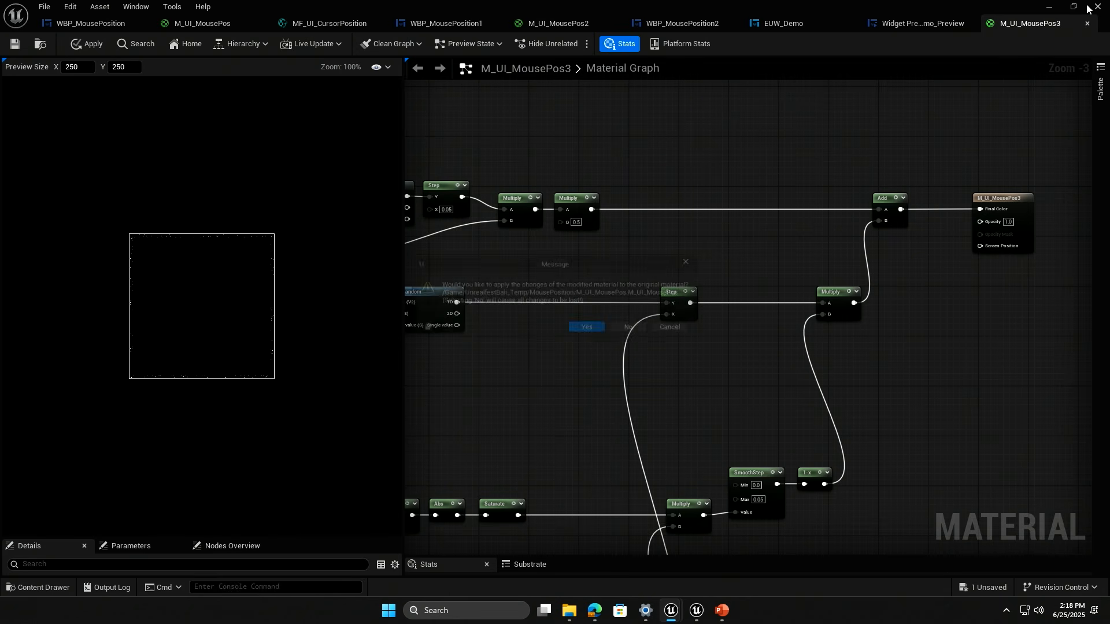
pyautogui.click(637, 329)
pyautogui.click(643, 335)
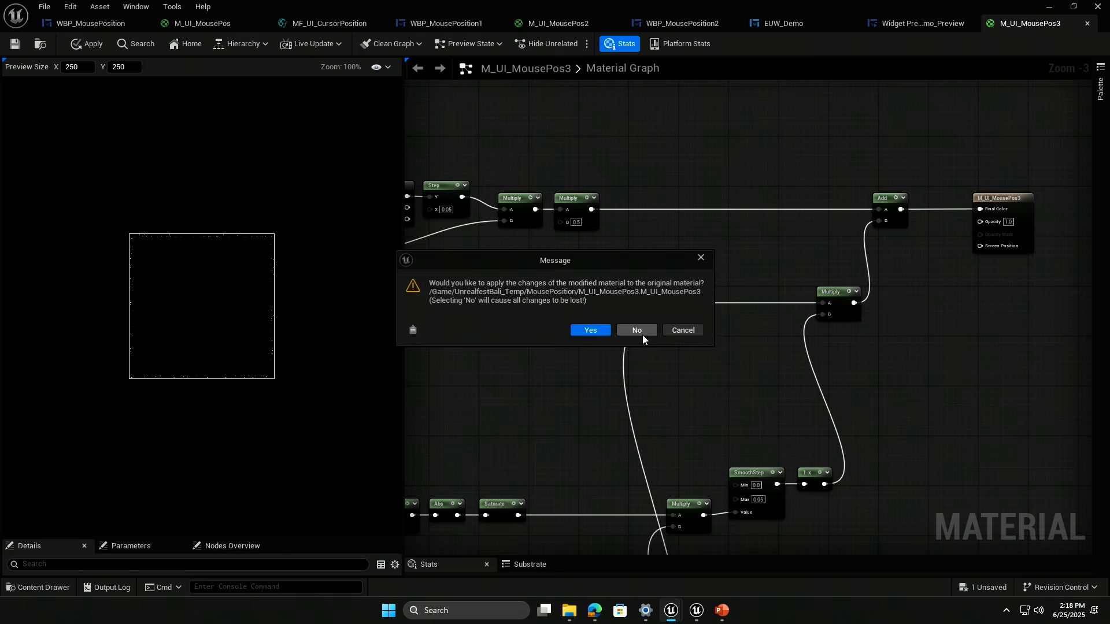
pyautogui.click(641, 335)
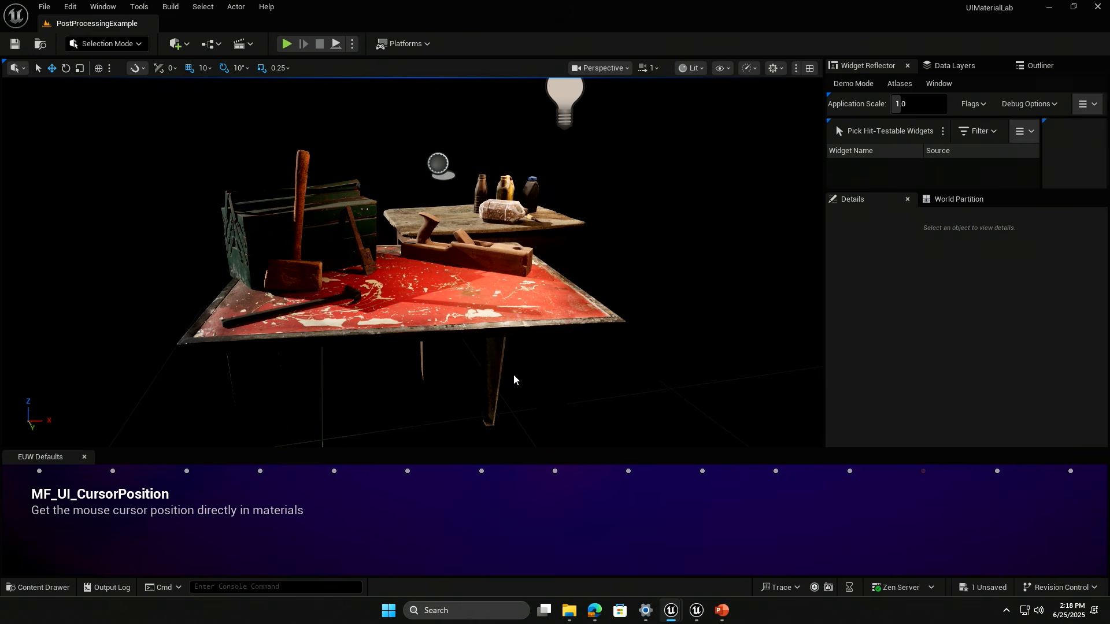
# Switch to the PowerPoint slide show and advance to the "Project details and useful links" slide.
pyautogui.hotkey('alt', 'Tab')
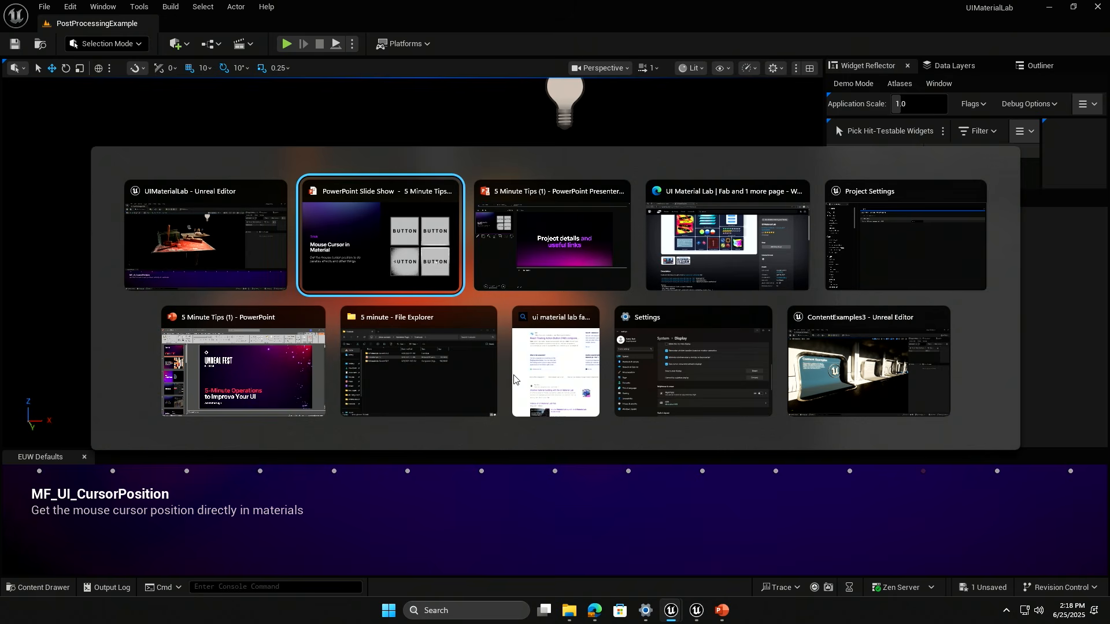
pyautogui.press('Right')
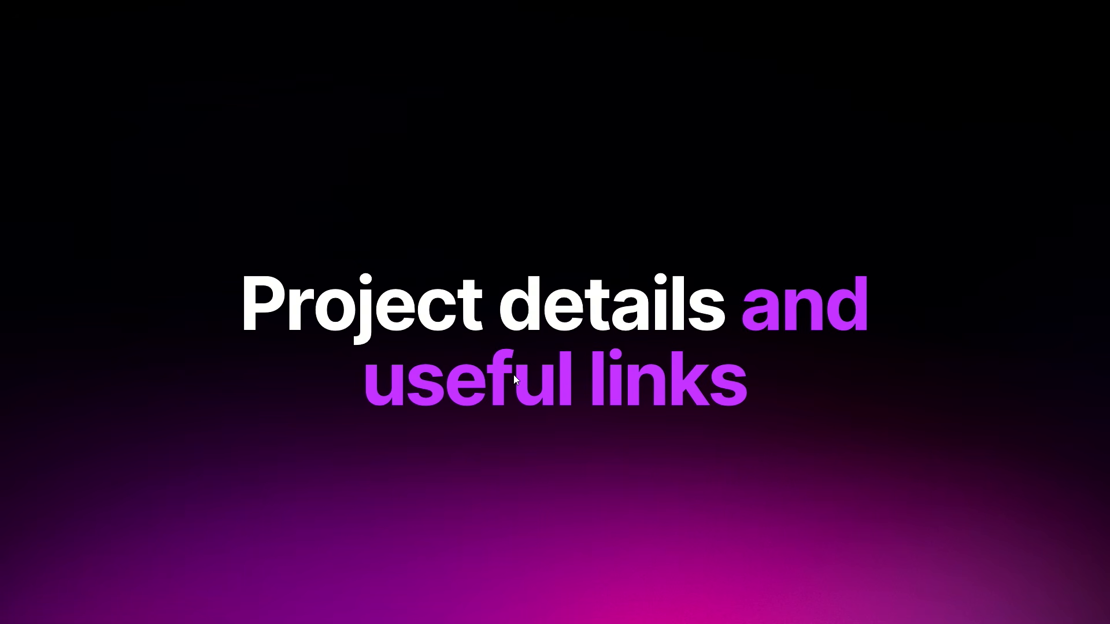